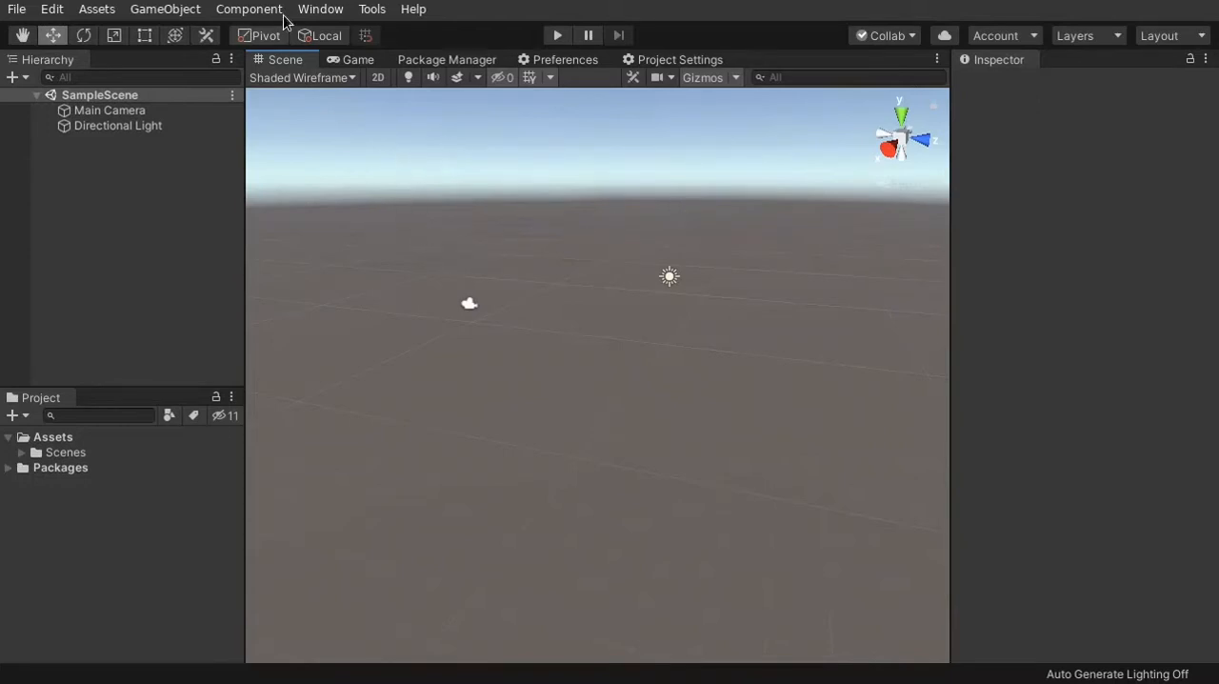
Open the Package Manager and view the Post Processing and ProBuilder package details
click(324, 11)
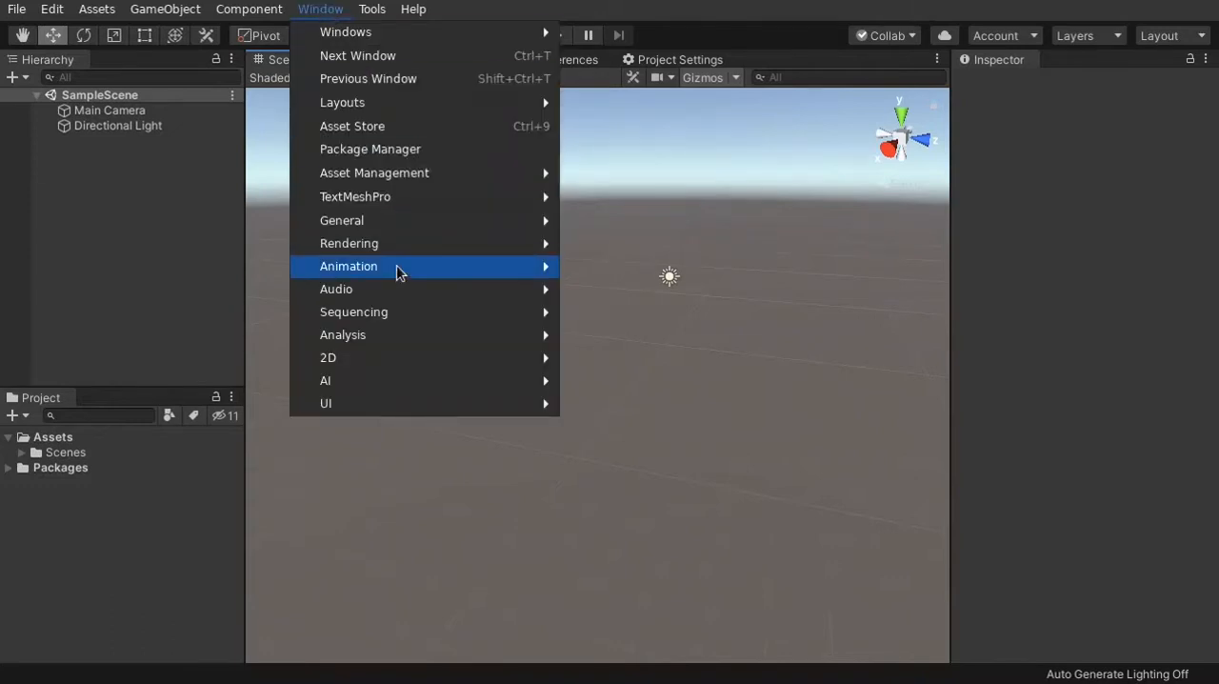
click(371, 152)
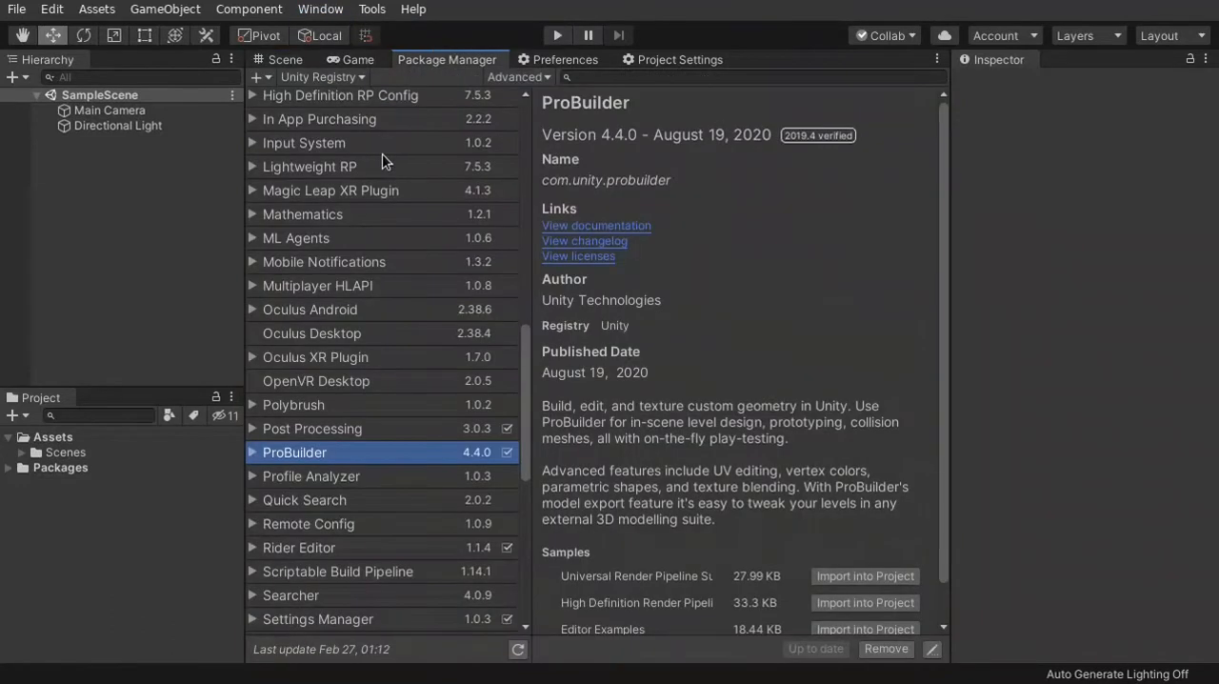
click(369, 433)
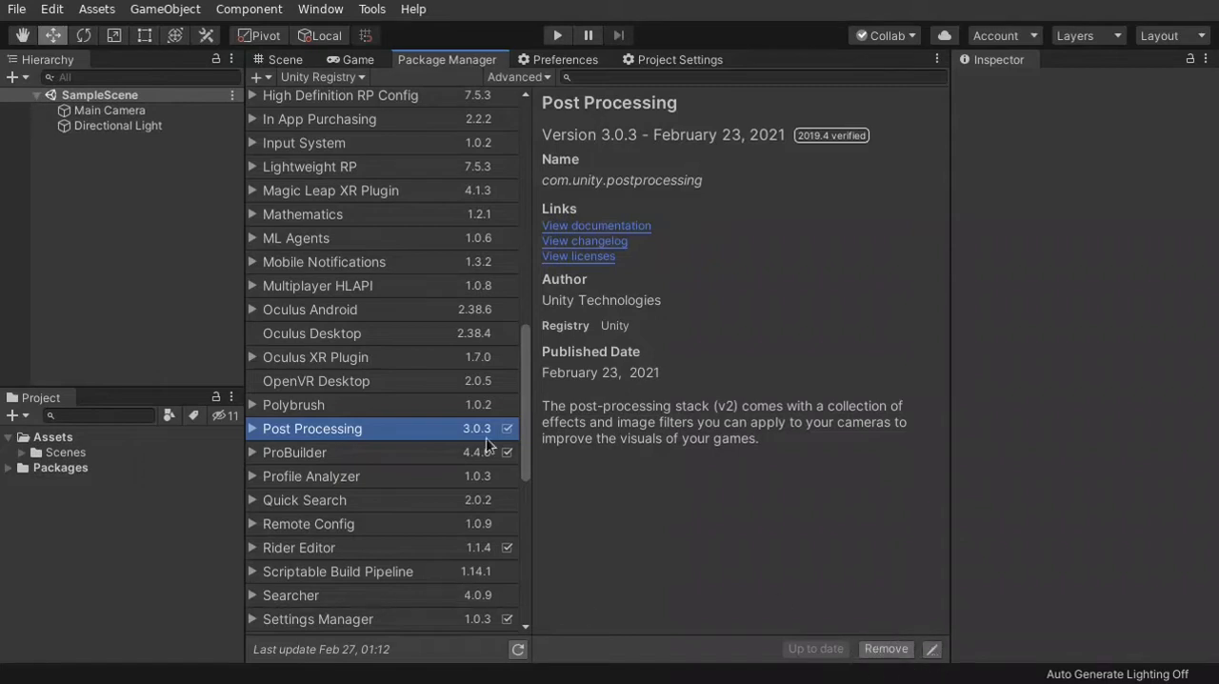
scroll(403, 486, down, 2)
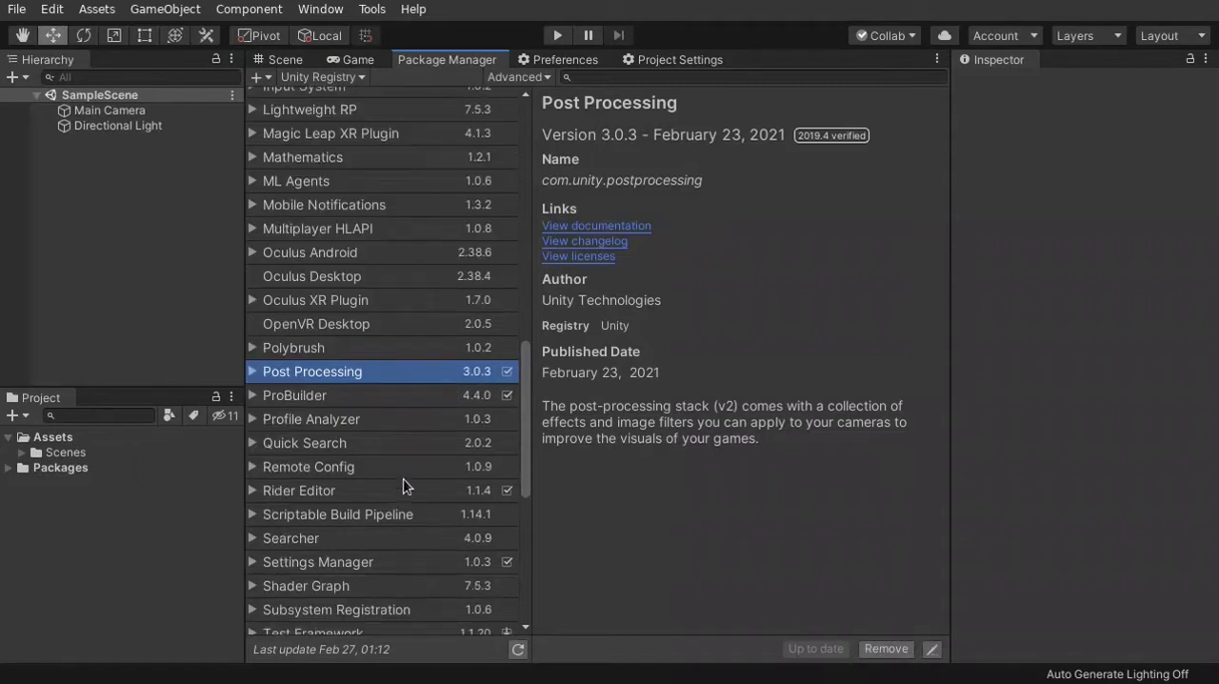
click(311, 396)
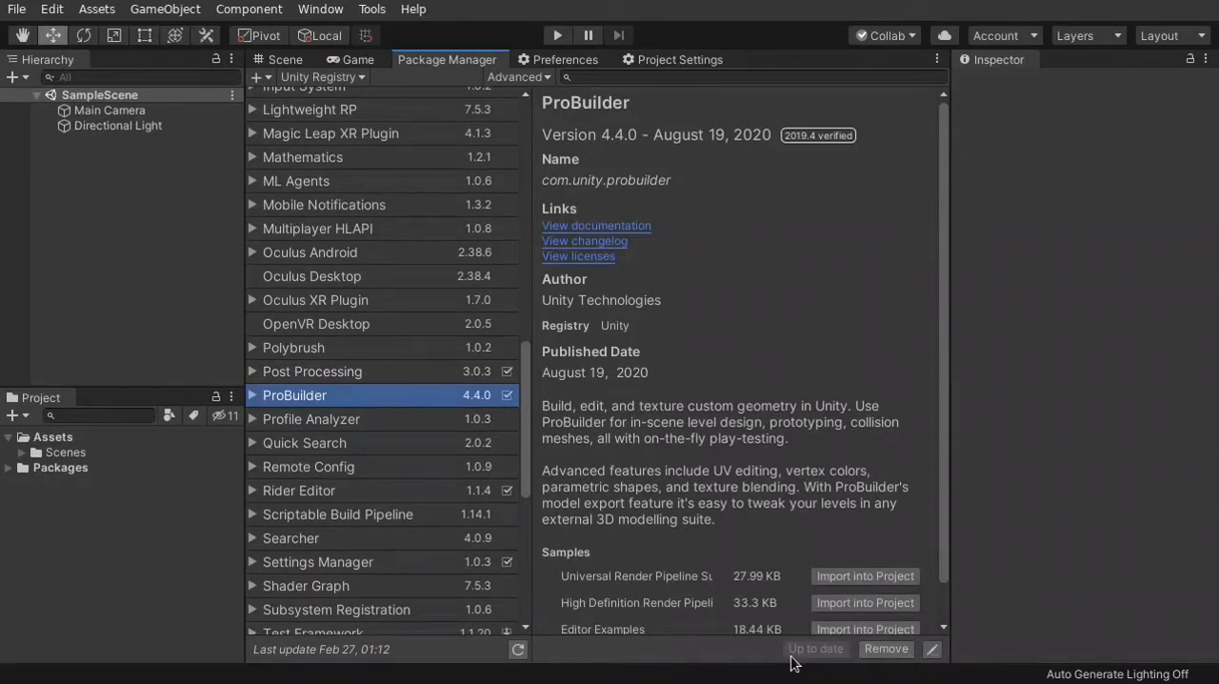
Return to the Scene view and look around the sample scene from several angles and distances
click(284, 60)
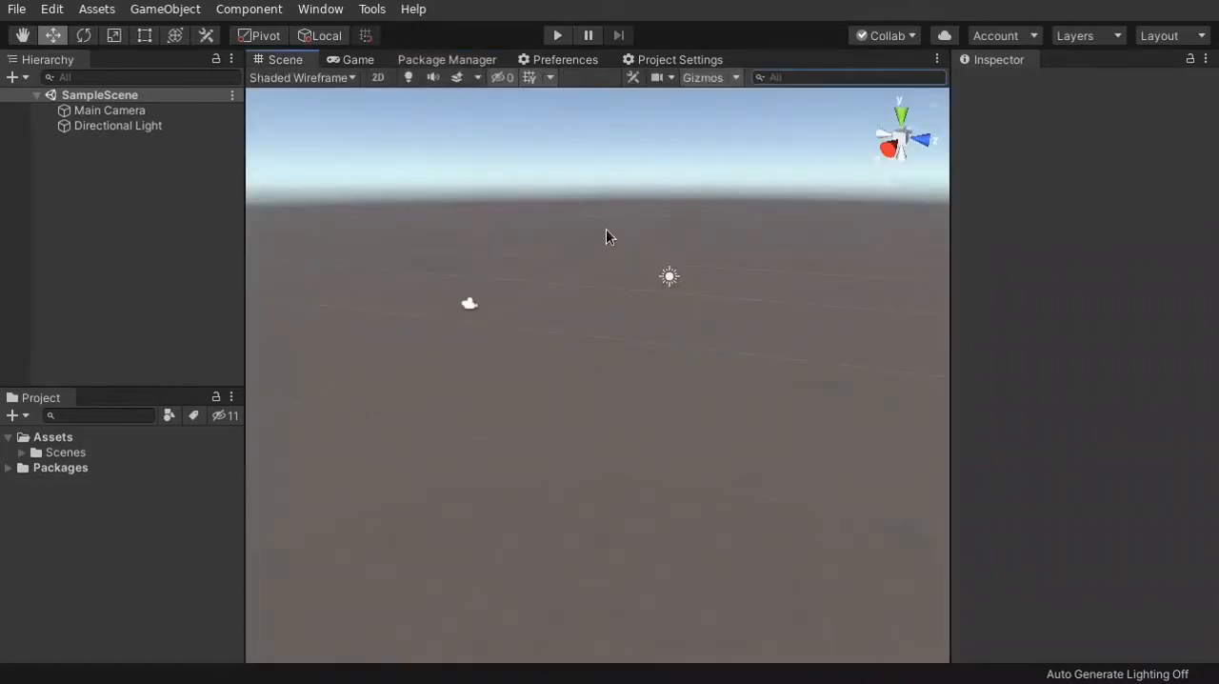
mouse_move(607, 331)
right_down()
mouse_move(577, 335)
mouse_move(604, 321)
mouse_move(586, 353)
mouse_move(618, 334)
mouse_move(582, 321)
mouse_move(623, 318)
mouse_move(585, 341)
mouse_move(601, 313)
mouse_move(638, 333)
mouse_move(515, 340)
mouse_move(662, 299)
mouse_move(596, 272)
mouse_move(572, 340)
mouse_move(695, 282)
mouse_move(537, 359)
mouse_move(610, 289)
mouse_move(582, 330)
mouse_move(531, 307)
mouse_move(626, 310)
mouse_move(721, 283)
mouse_move(977, 291)
mouse_move(1026, 304)
mouse_move(920, 307)
mouse_move(816, 253)
mouse_move(619, 305)
mouse_move(599, 315)
mouse_move(618, 337)
mouse_move(572, 317)
mouse_move(575, 294)
mouse_move(781, 303)
mouse_move(730, 323)
mouse_move(645, 294)
mouse_move(667, 300)
mouse_move(629, 384)
mouse_move(611, 313)
right_up()
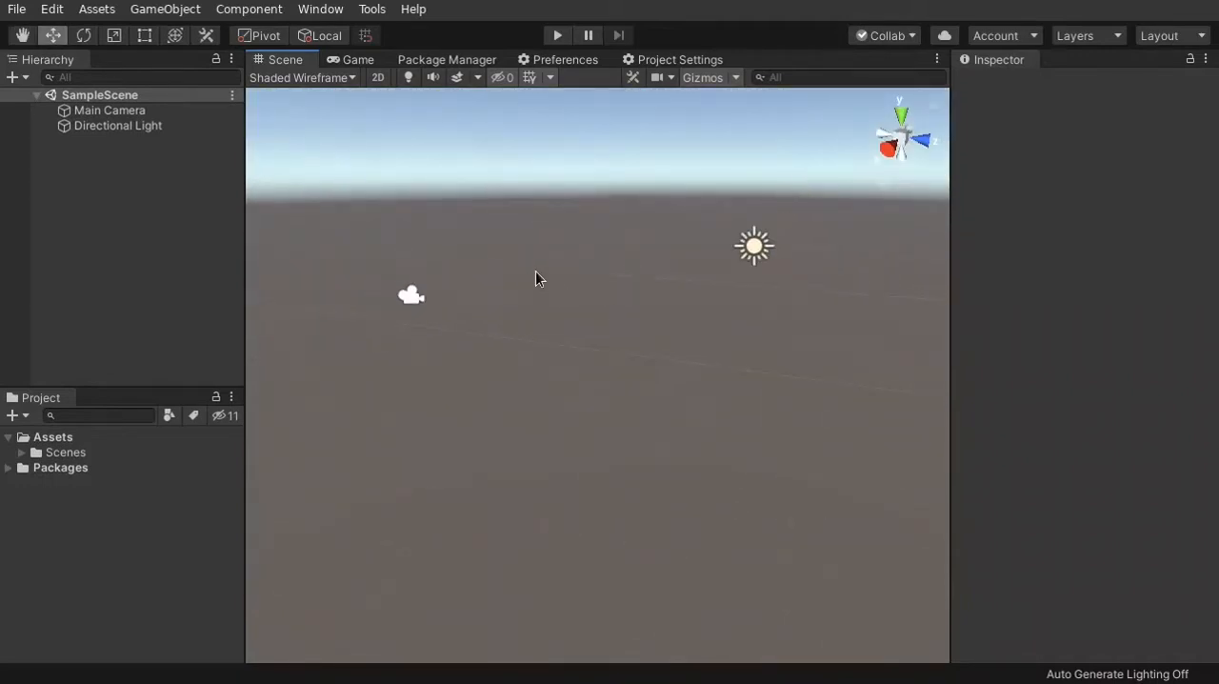
alt+drag(539, 281, 474, 270)
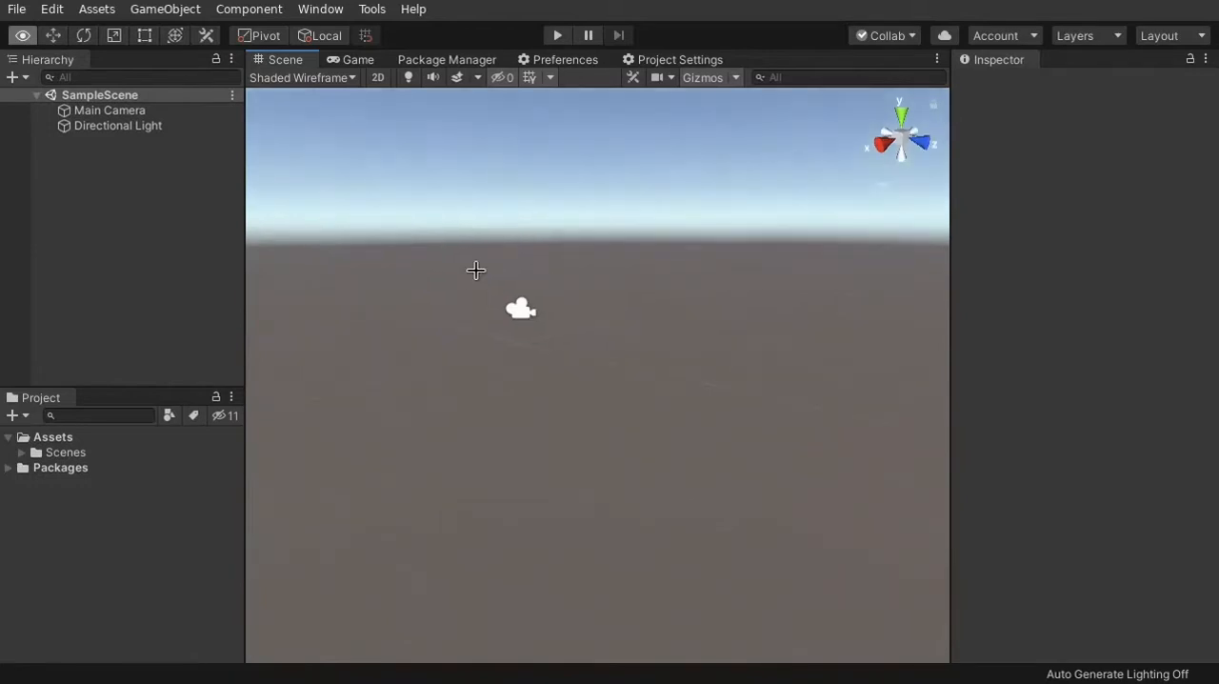
key(w)
scroll(533, 307, up, 2)
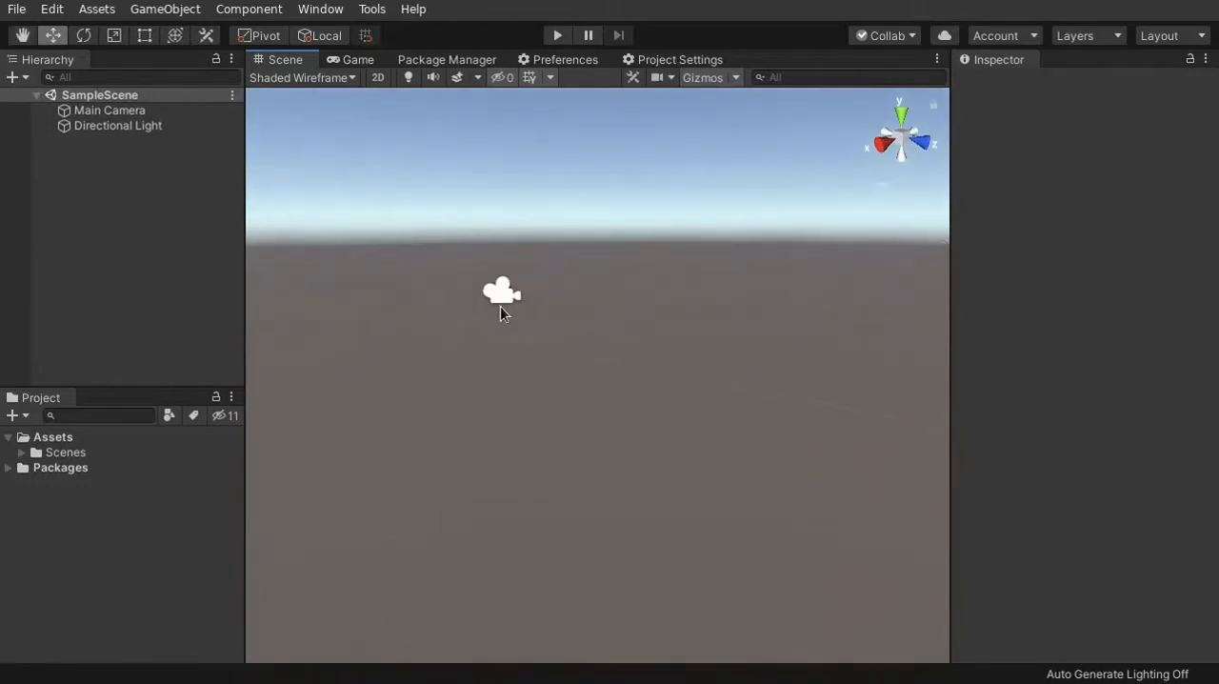
scroll(499, 305, down, 1)
mouse_move(499, 305)
alt+mouse_down()
mouse_move(701, 307)
mouse_move(511, 318)
mouse_move(612, 307)
mouse_move(487, 300)
alt+mouse_up()
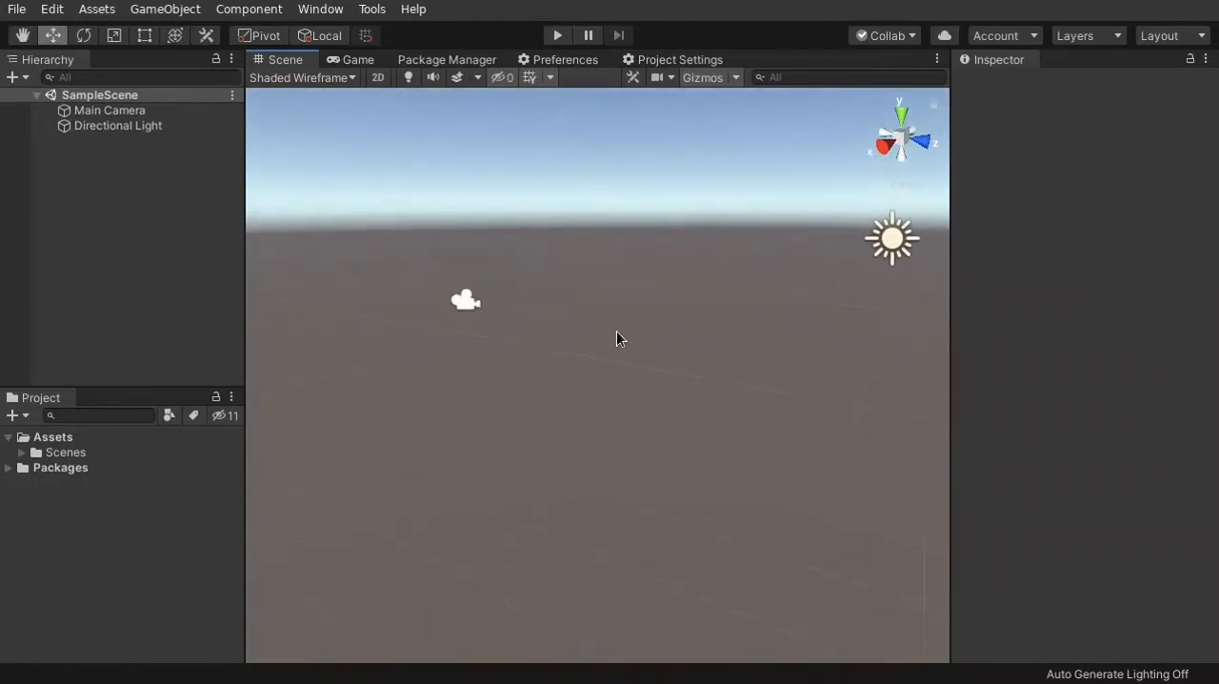
alt+drag(616, 331, 715, 328)
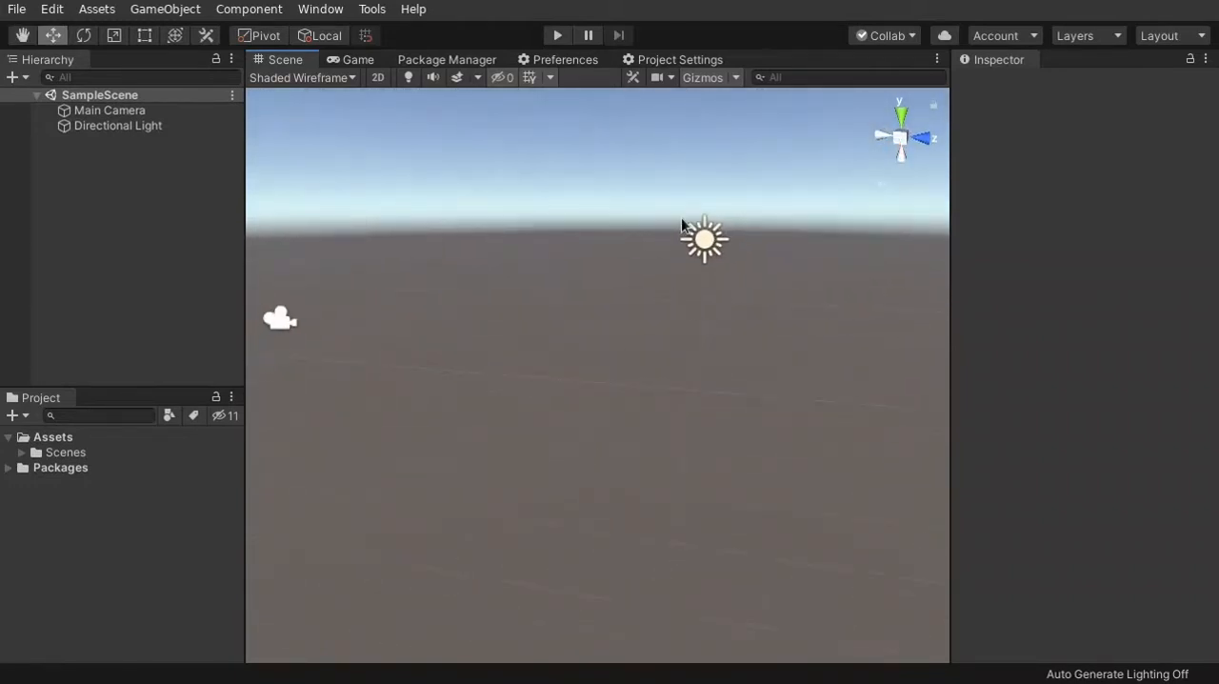
Inspect the Directional Light and Main Camera by selecting each one in the scene and in the hierarchy
click(726, 252)
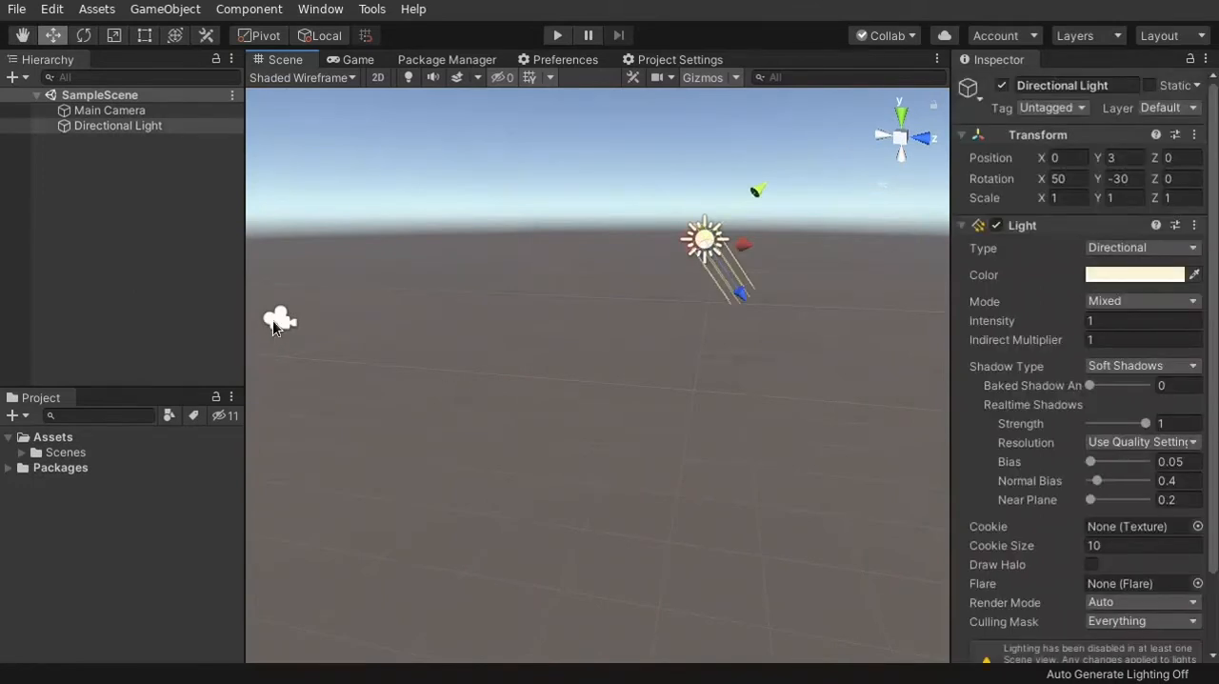
click(272, 322)
alt+drag(517, 323, 434, 329)
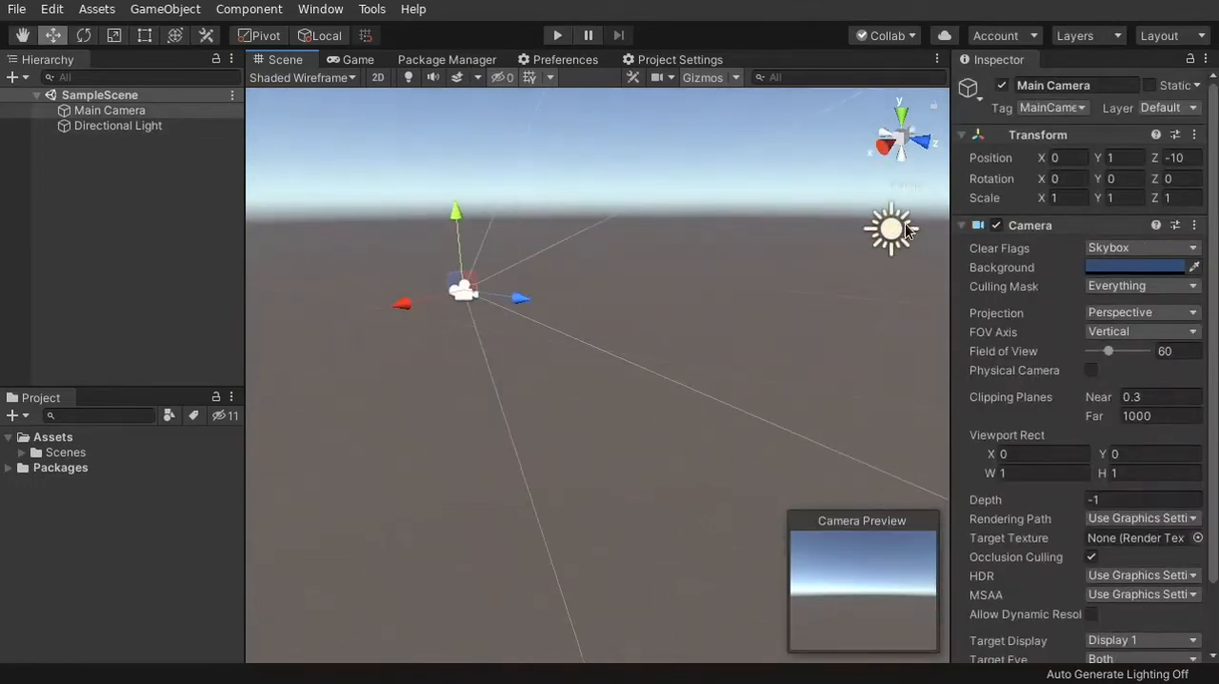
click(341, 214)
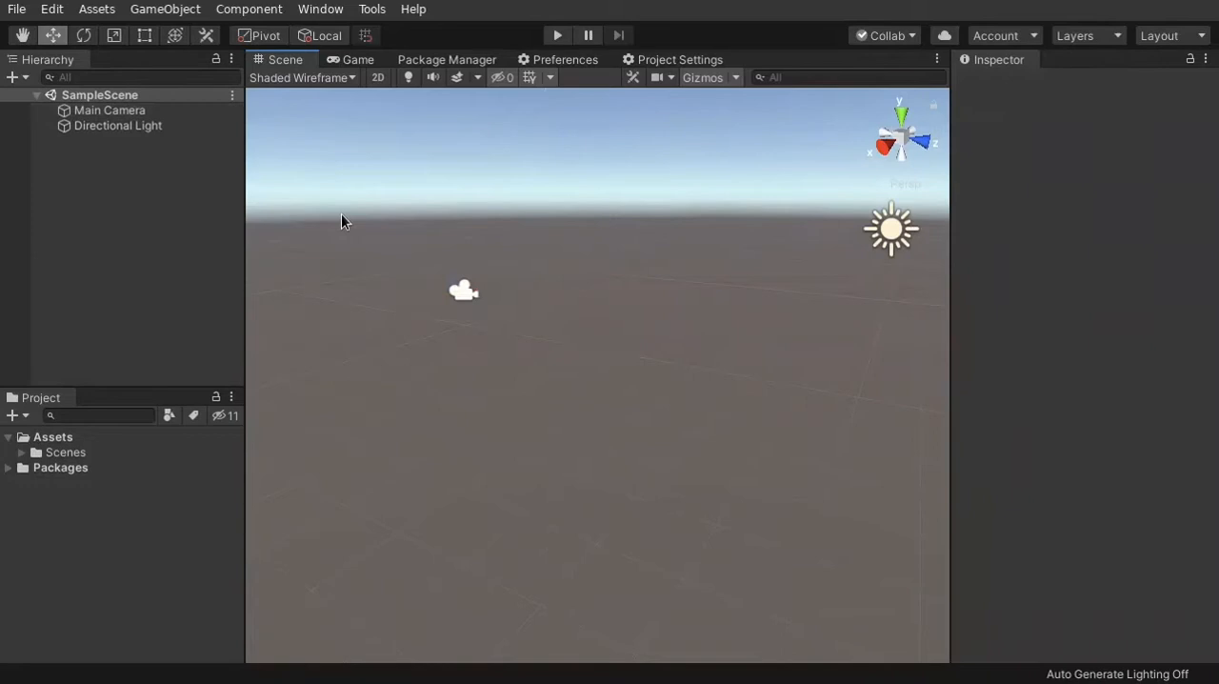
click(113, 112)
click(115, 129)
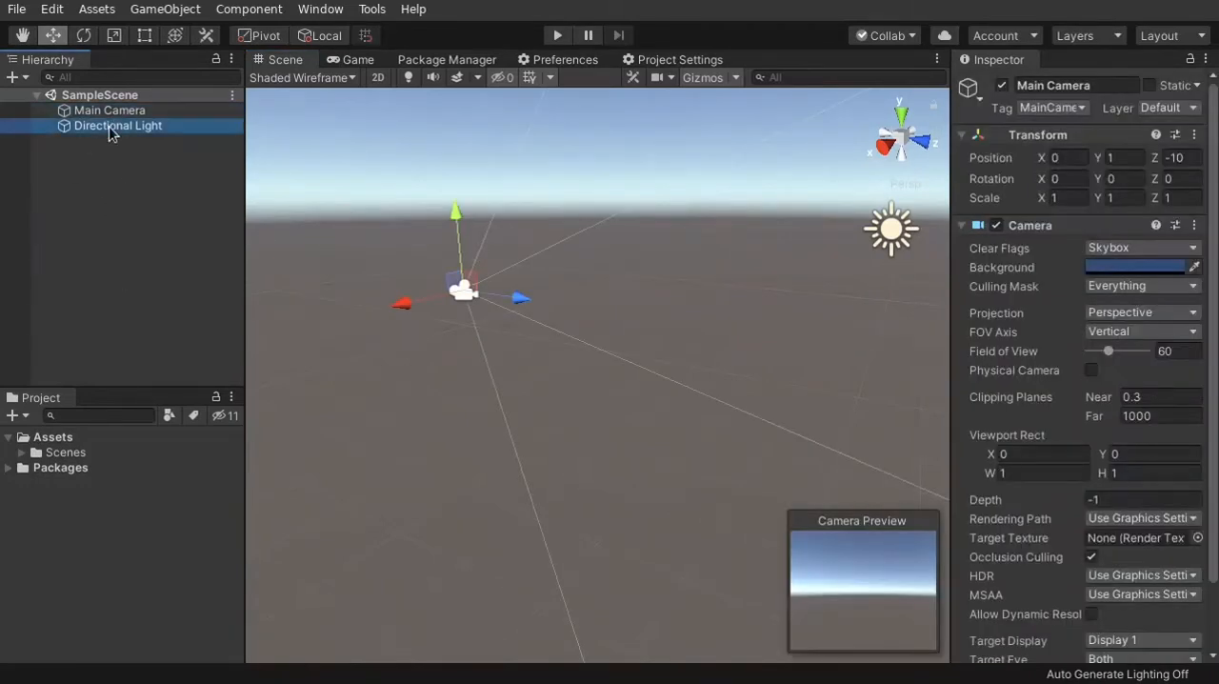
click(110, 112)
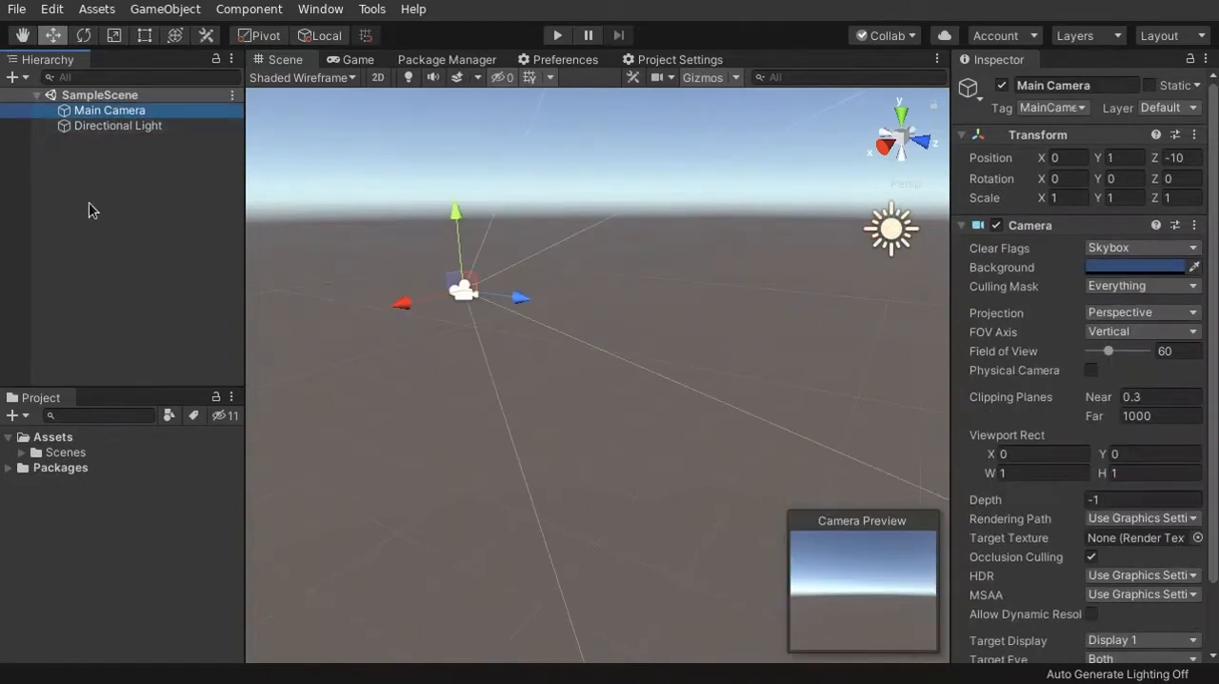
Focus the Scene view on the Directional Light, followed by the Main Camera
click(119, 124)
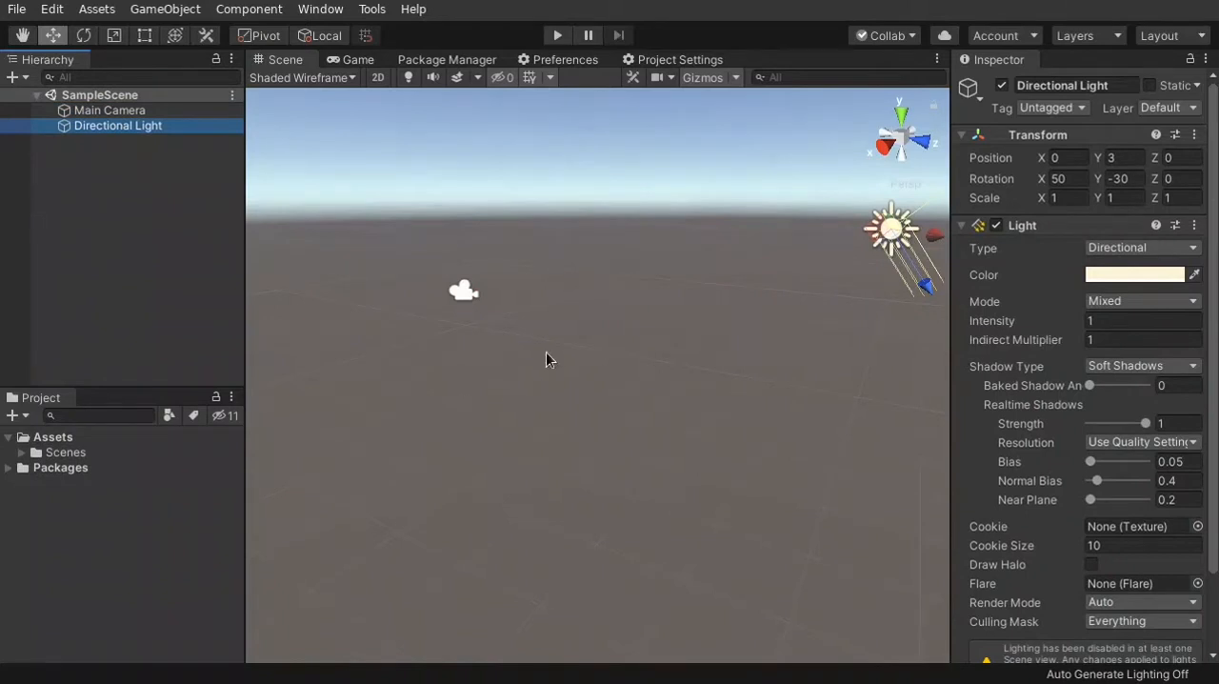
key(f)
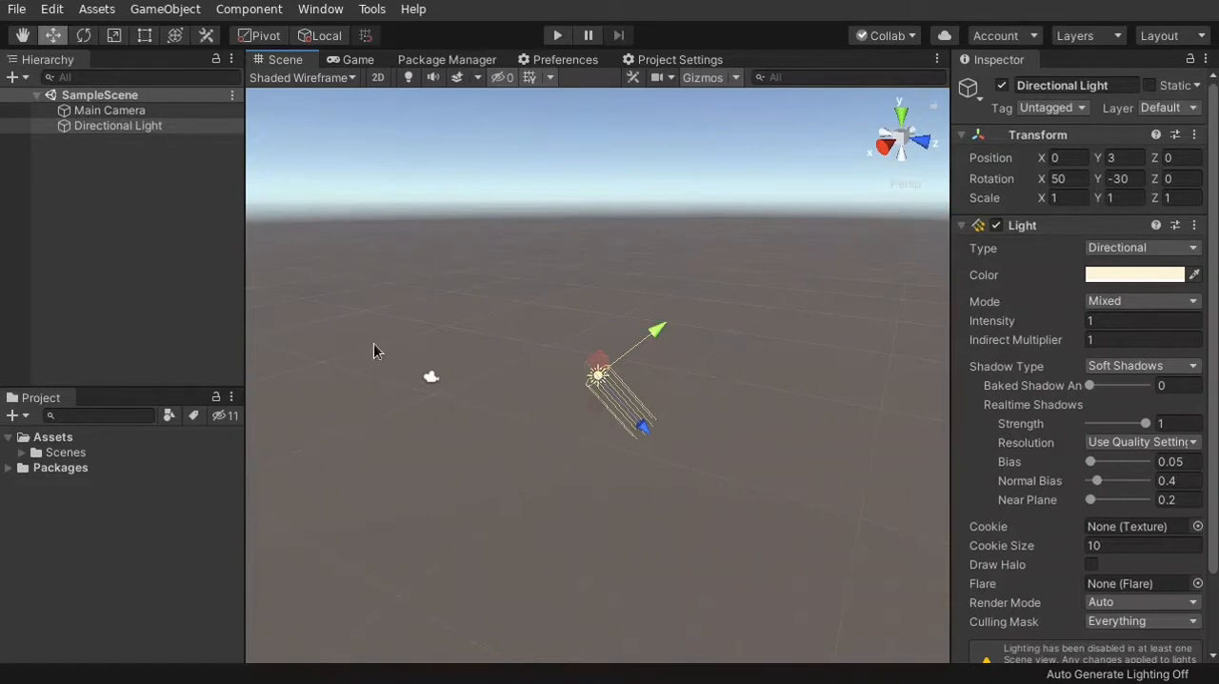
click(110, 111)
key(f)
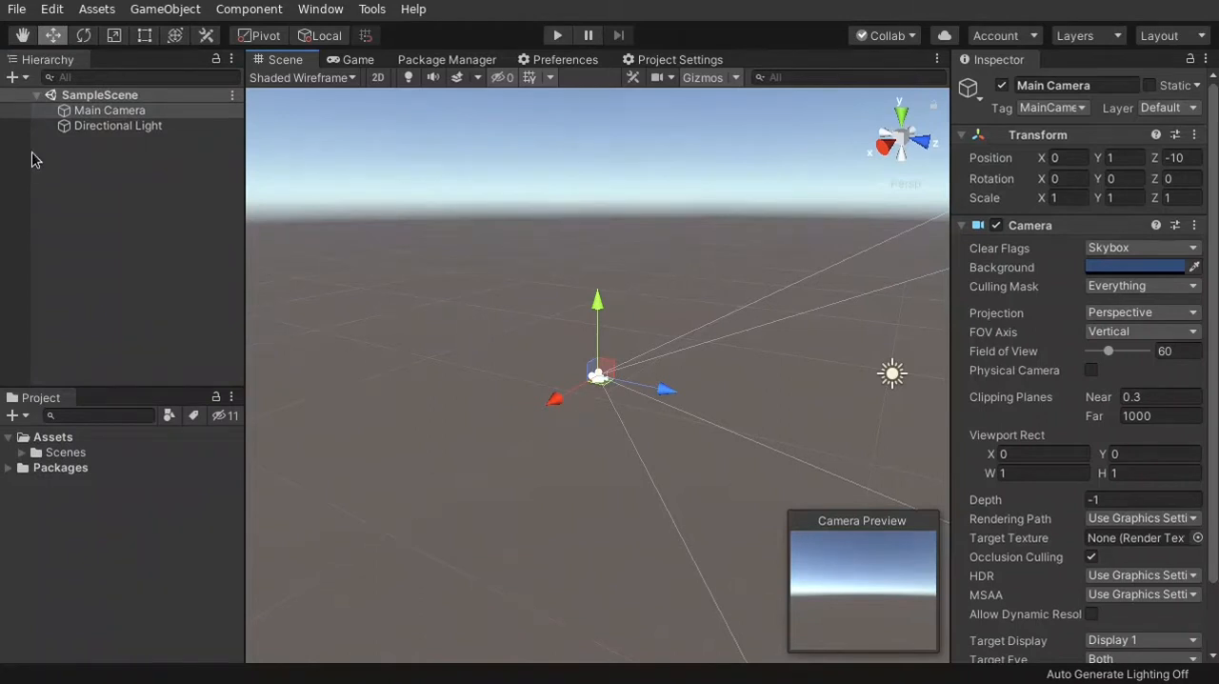
Try removing the word "Main" from the Main Camera's name, and clear the selection
click(112, 113)
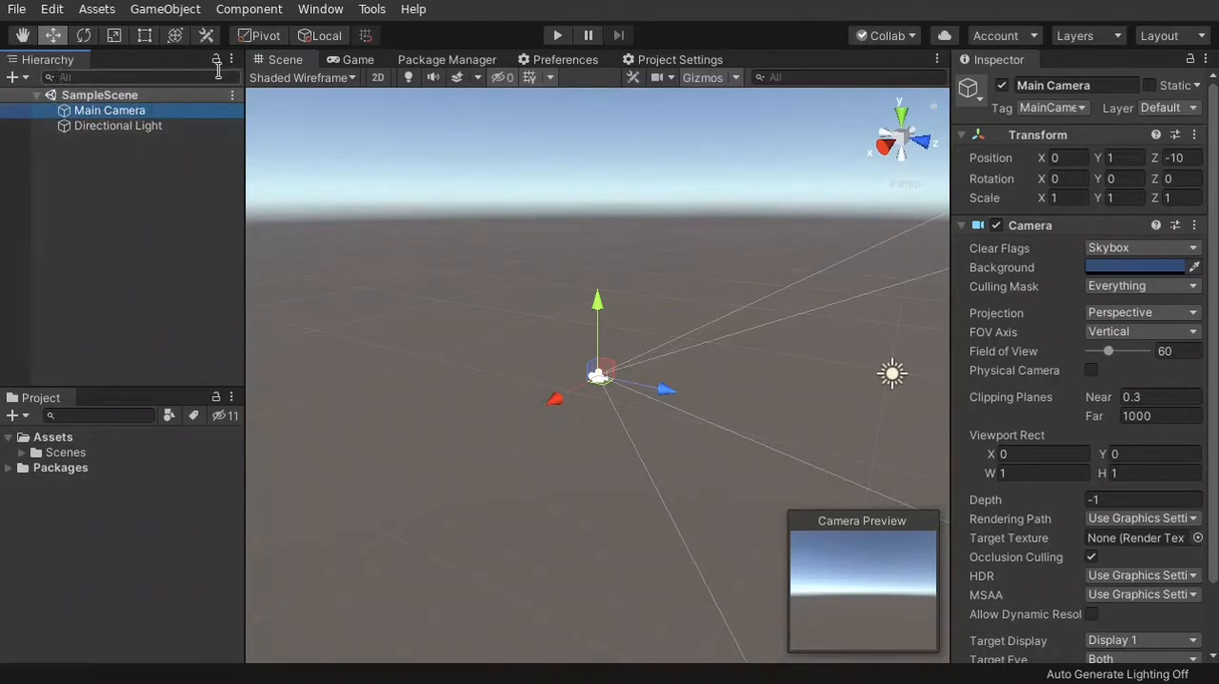
click(1032, 86)
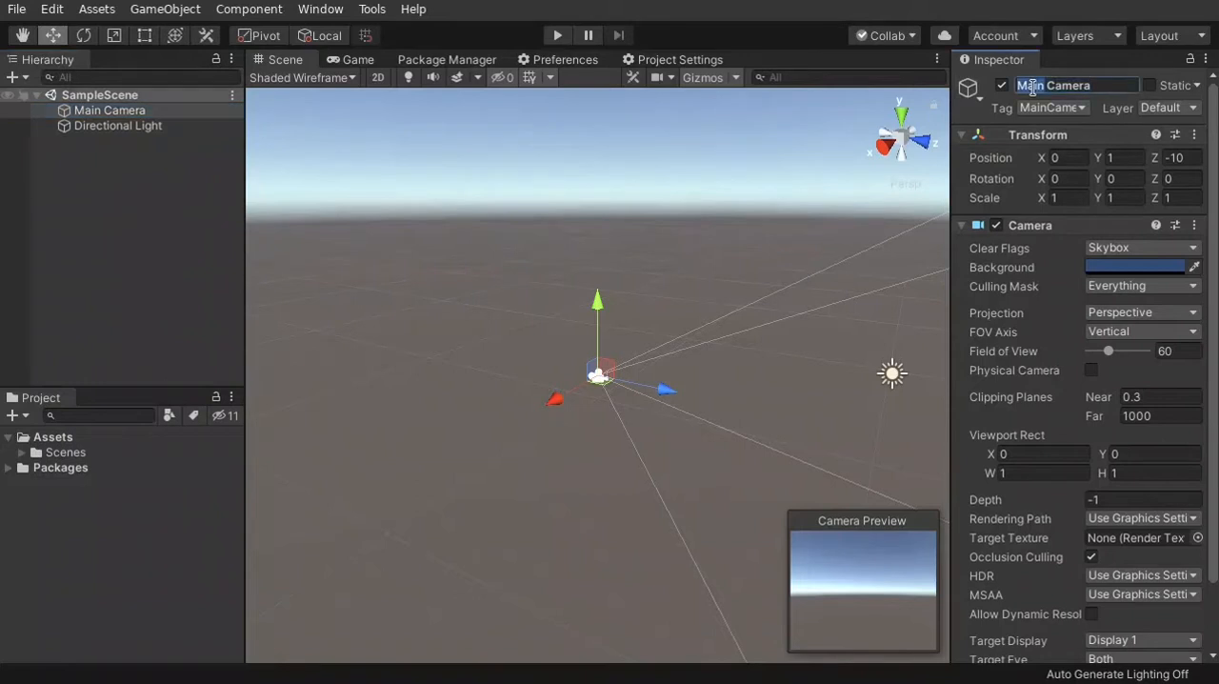
drag(1045, 87, 994, 79)
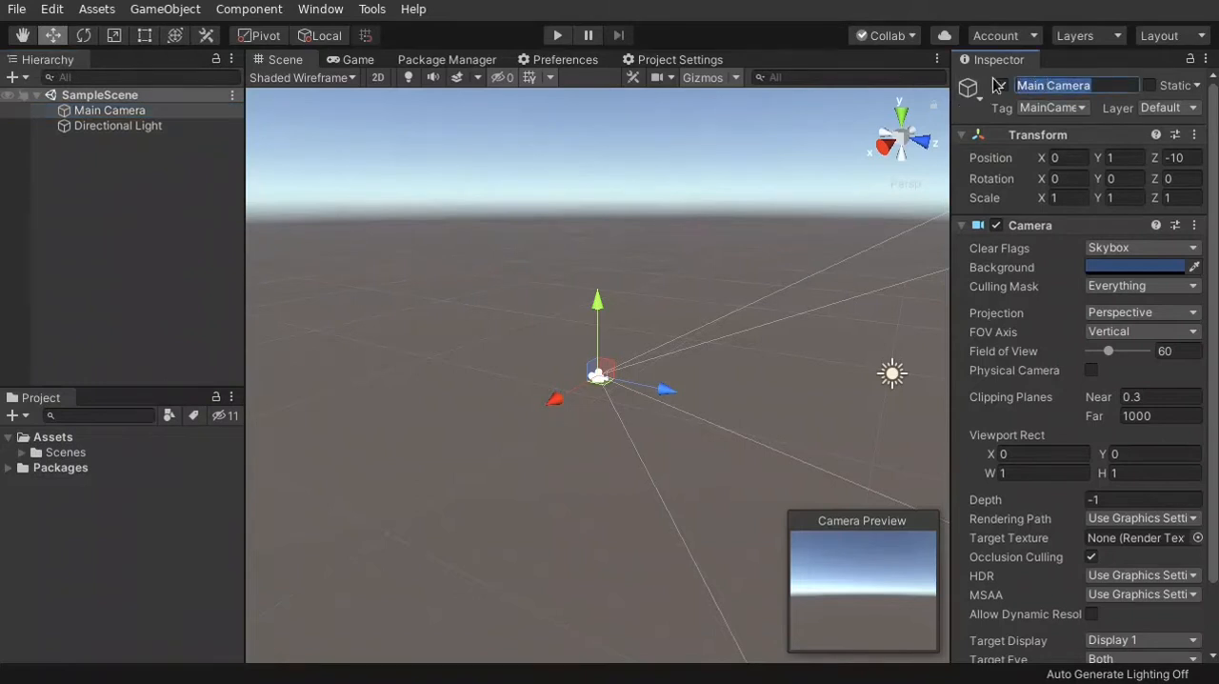
double_click(1036, 82)
key(BackSpace)
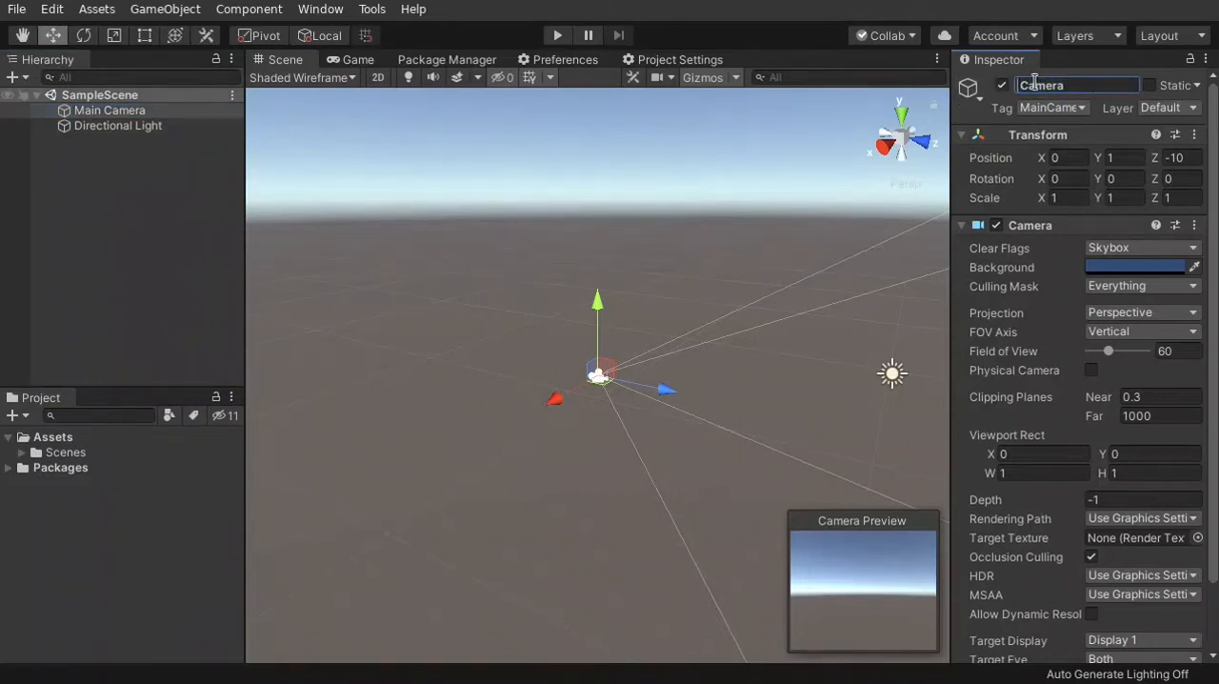
key(Delete)
click(839, 179)
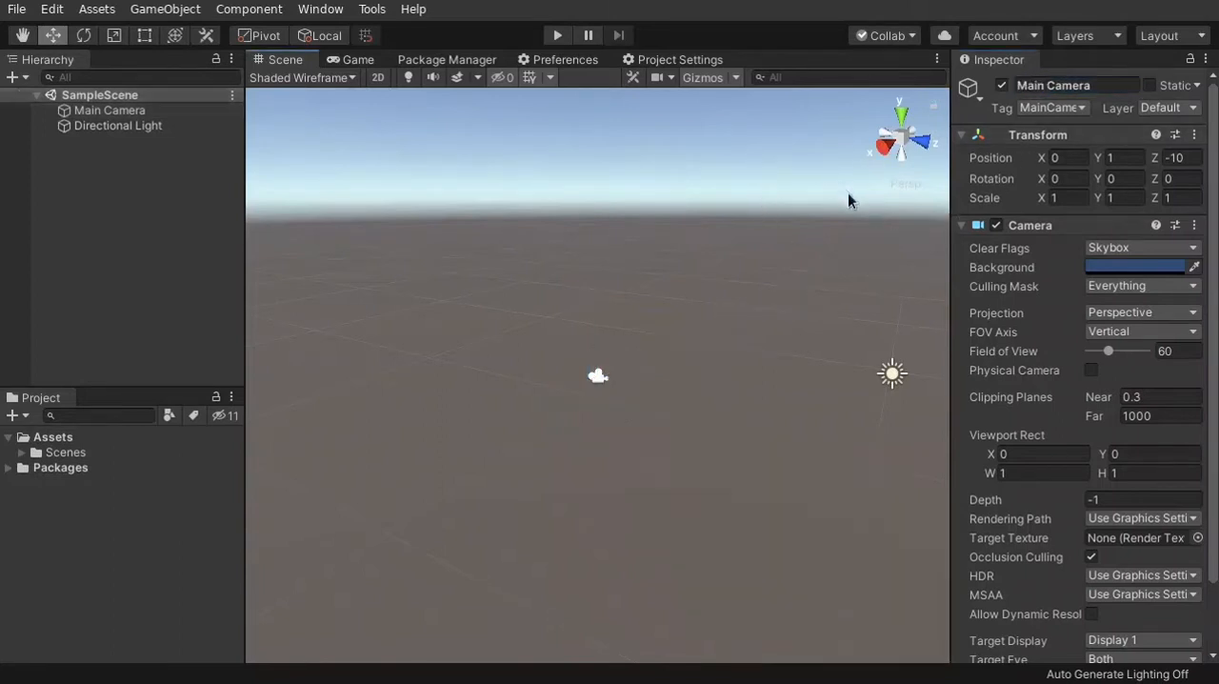
Select the Main Camera in the scene and collapse its Transform and Camera components to view its component list
click(594, 381)
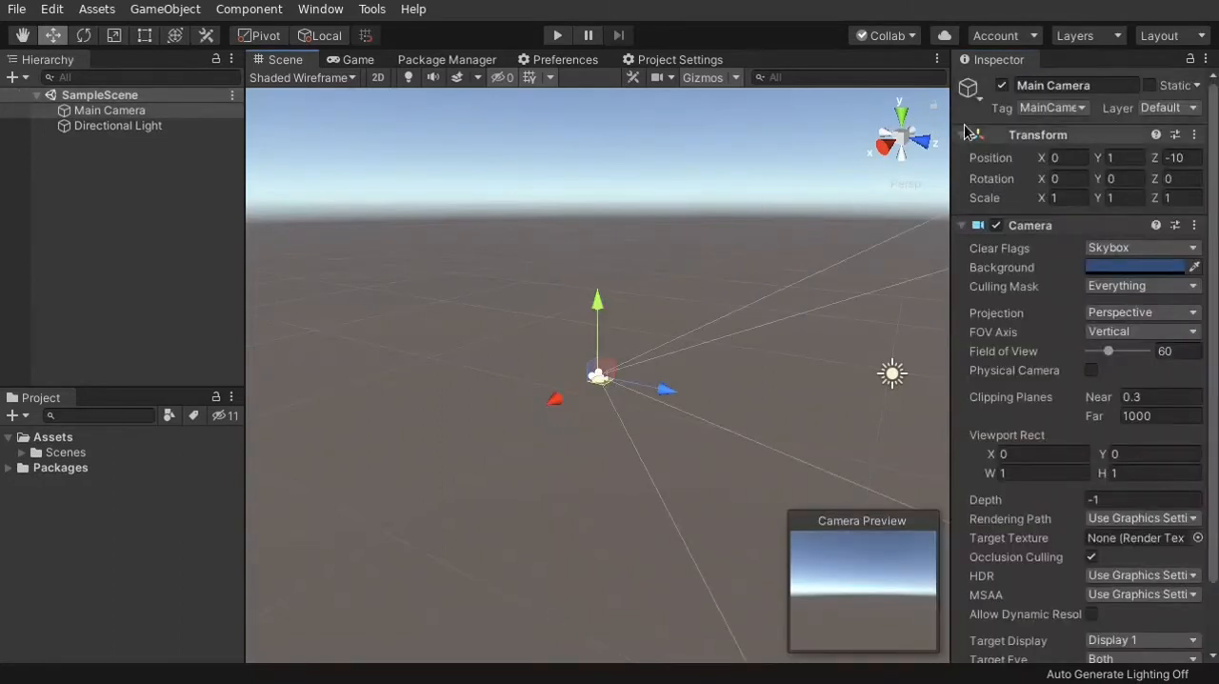
click(962, 135)
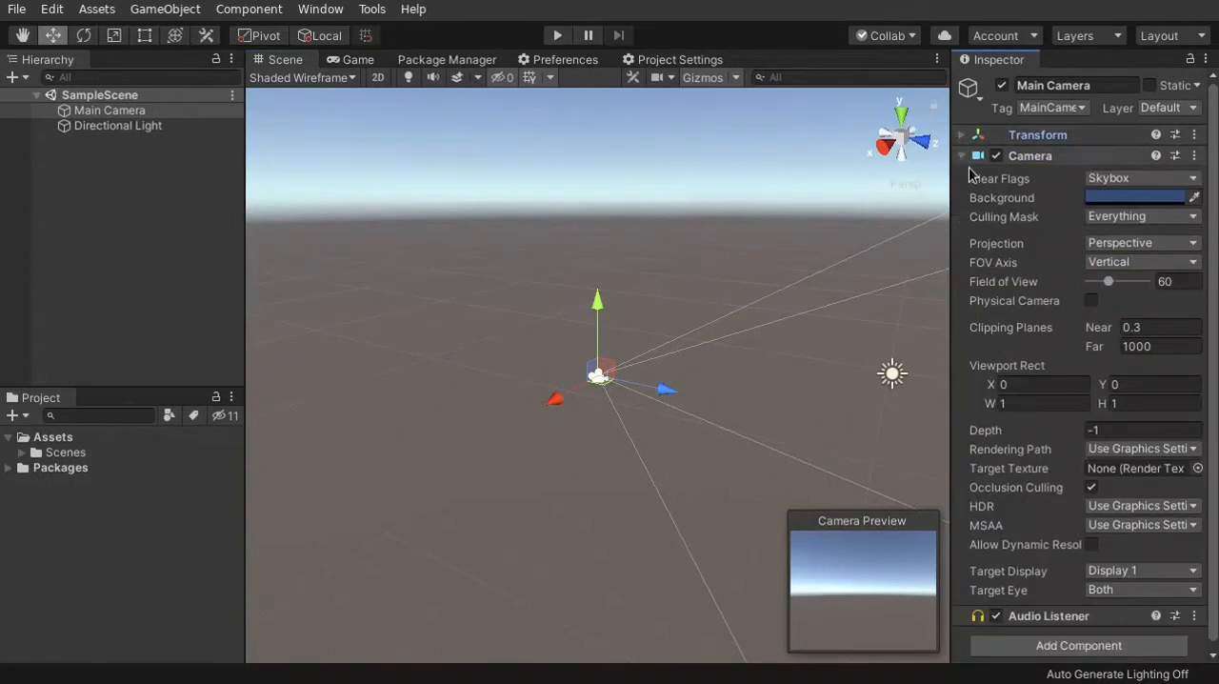
click(962, 156)
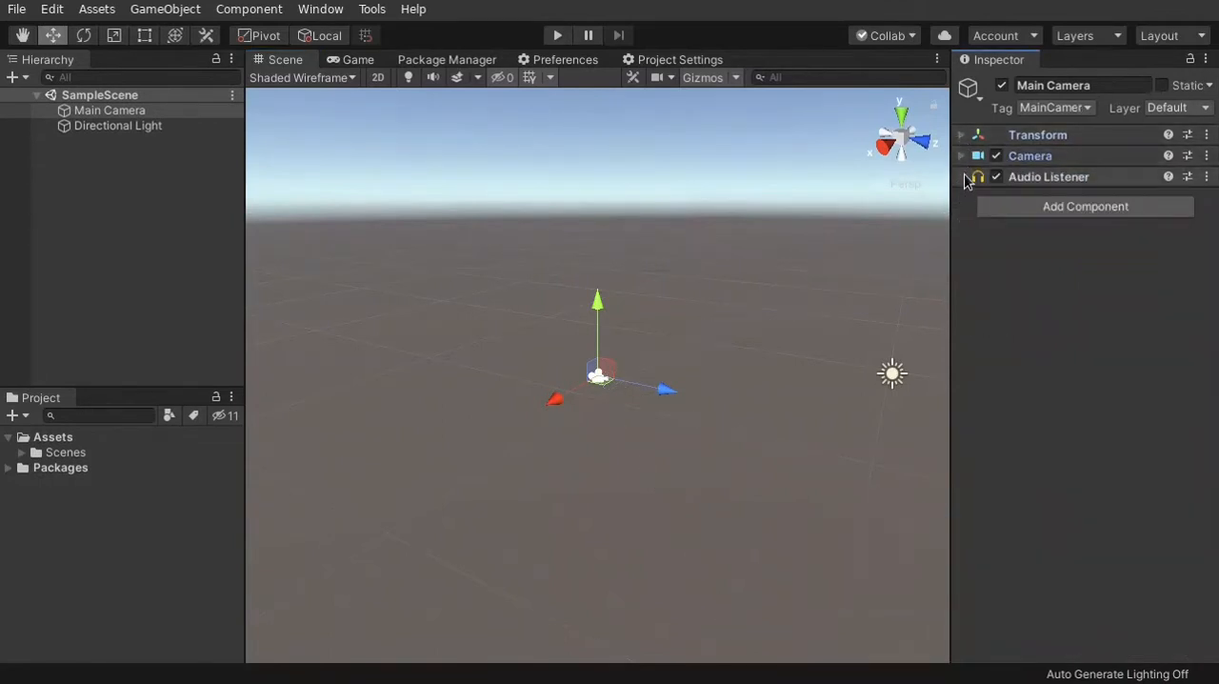
right_drag(624, 330, 705, 331)
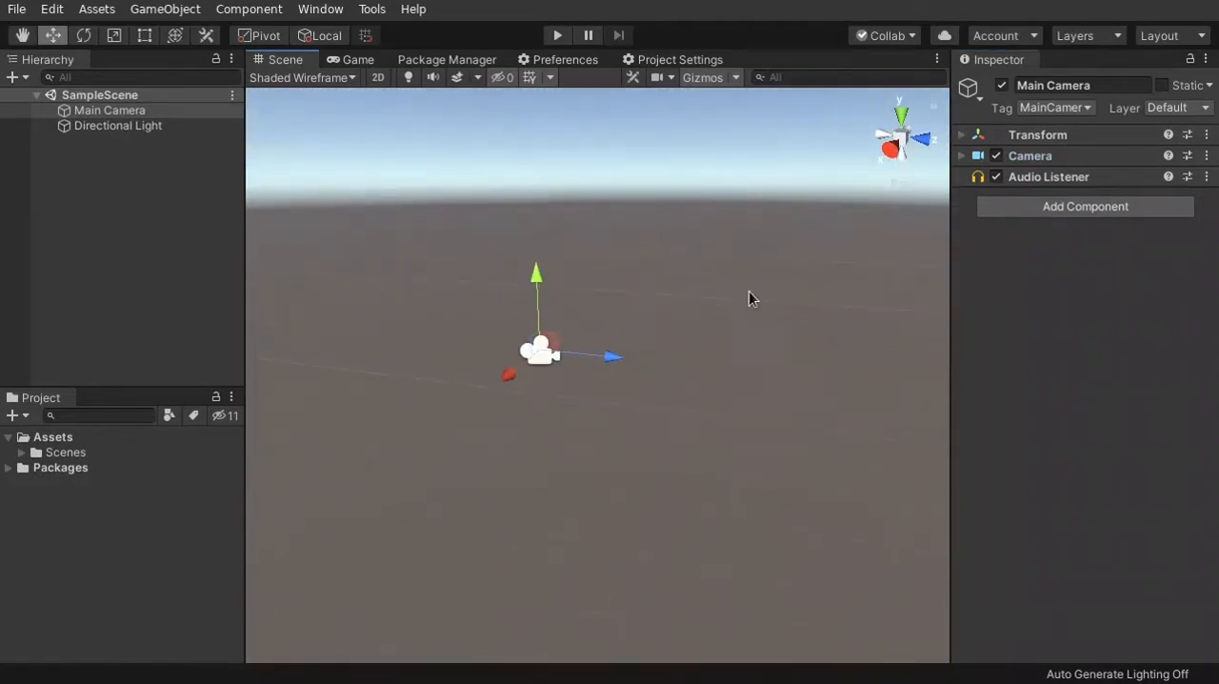
Expand the Main Camera's Transform, try shifting it along the X axis, and set its X position back to 0
click(963, 136)
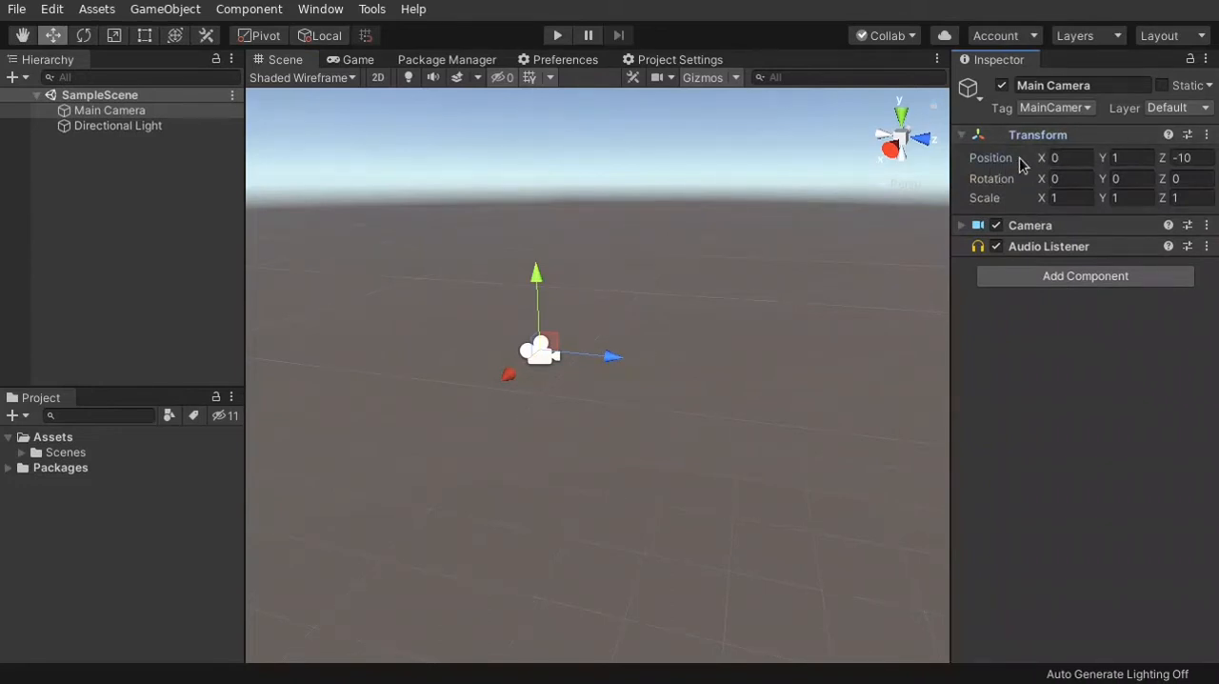
drag(1039, 158, 1007, 172)
click(1067, 157)
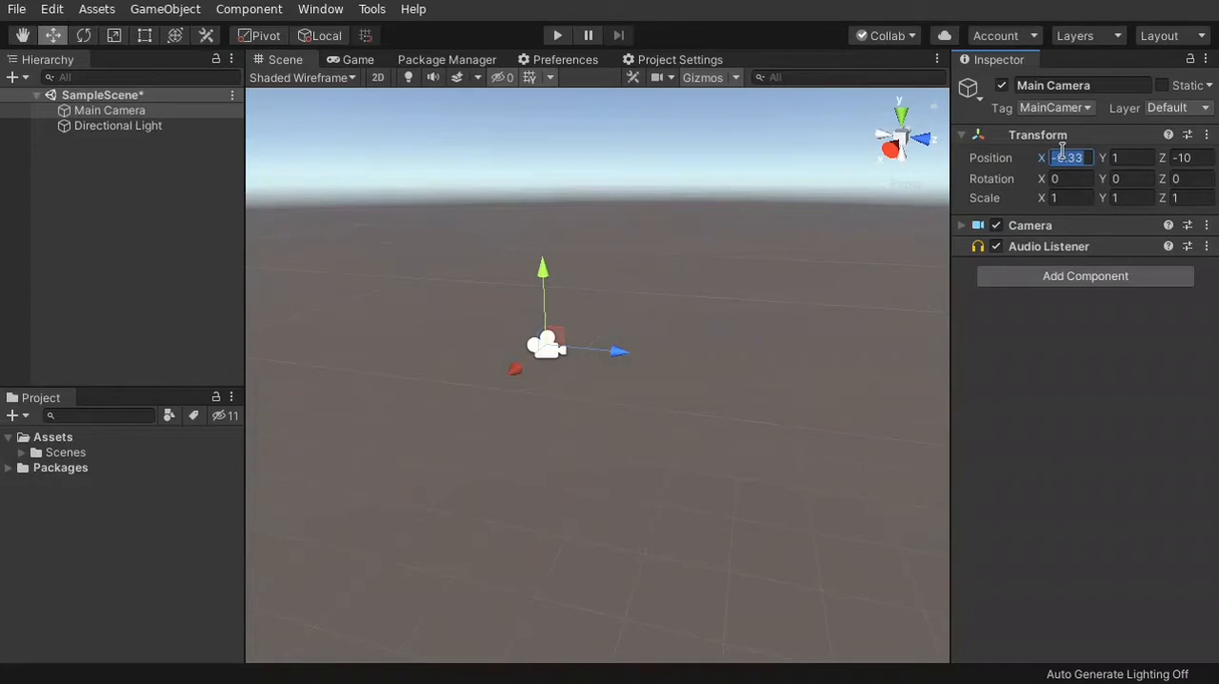
text(0)
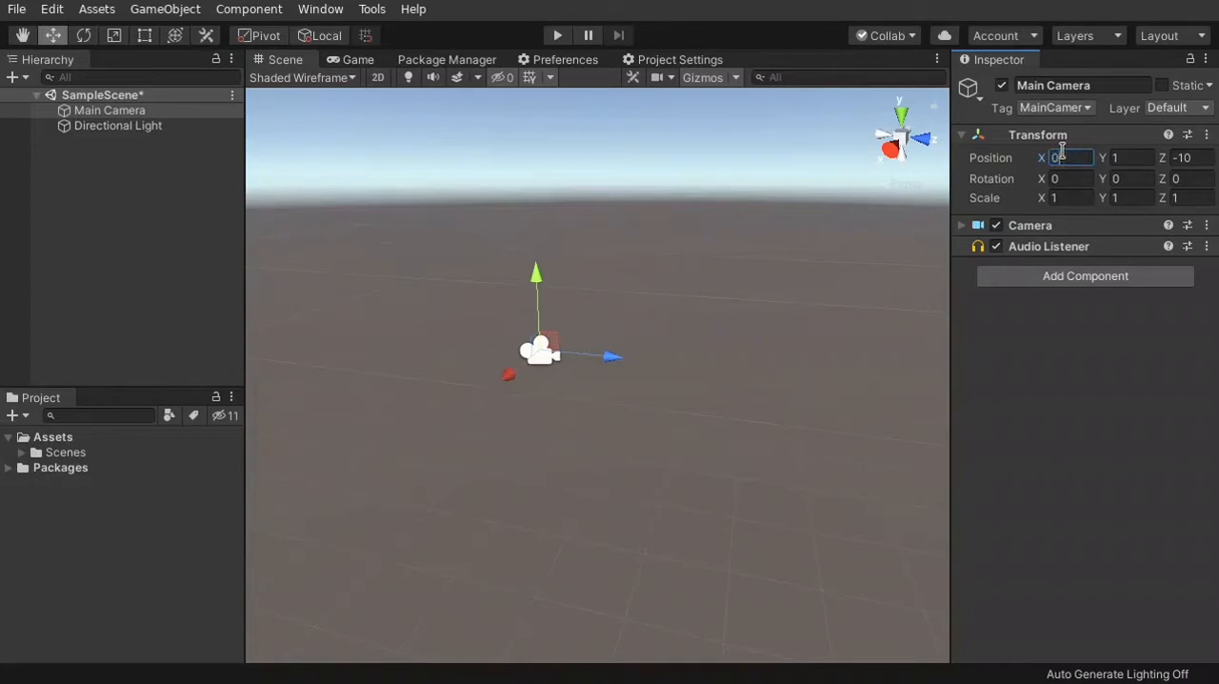
Expand the Main Camera's Camera component to examine its settings
click(963, 225)
click(963, 226)
alt+drag(604, 382, 577, 422)
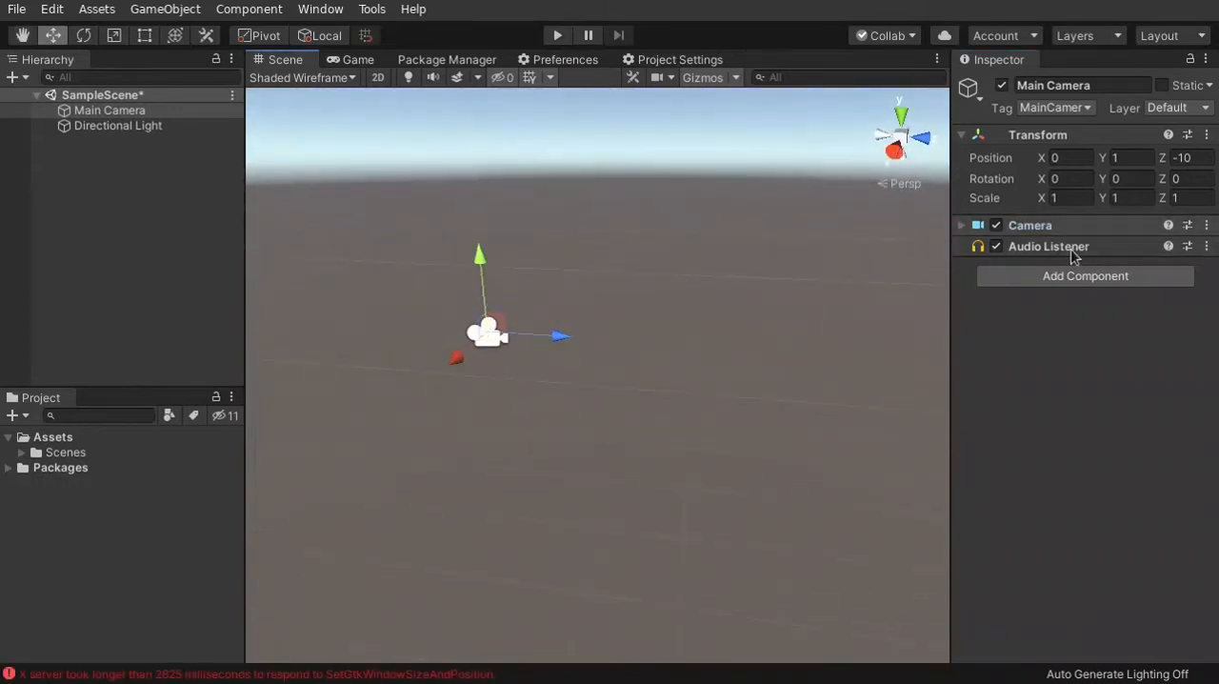
click(960, 226)
right_drag(804, 303, 858, 316)
Look over the object types available for creation in the hierarchy, and select the Main Camera again
click(321, 194)
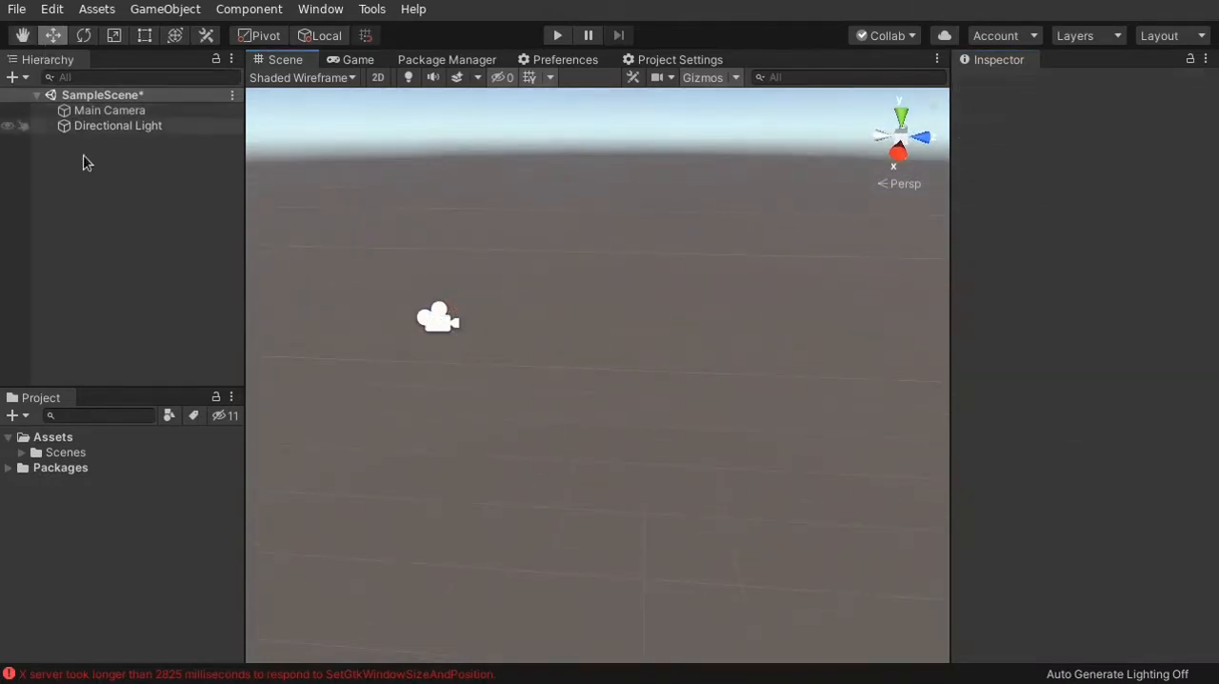
click(17, 77)
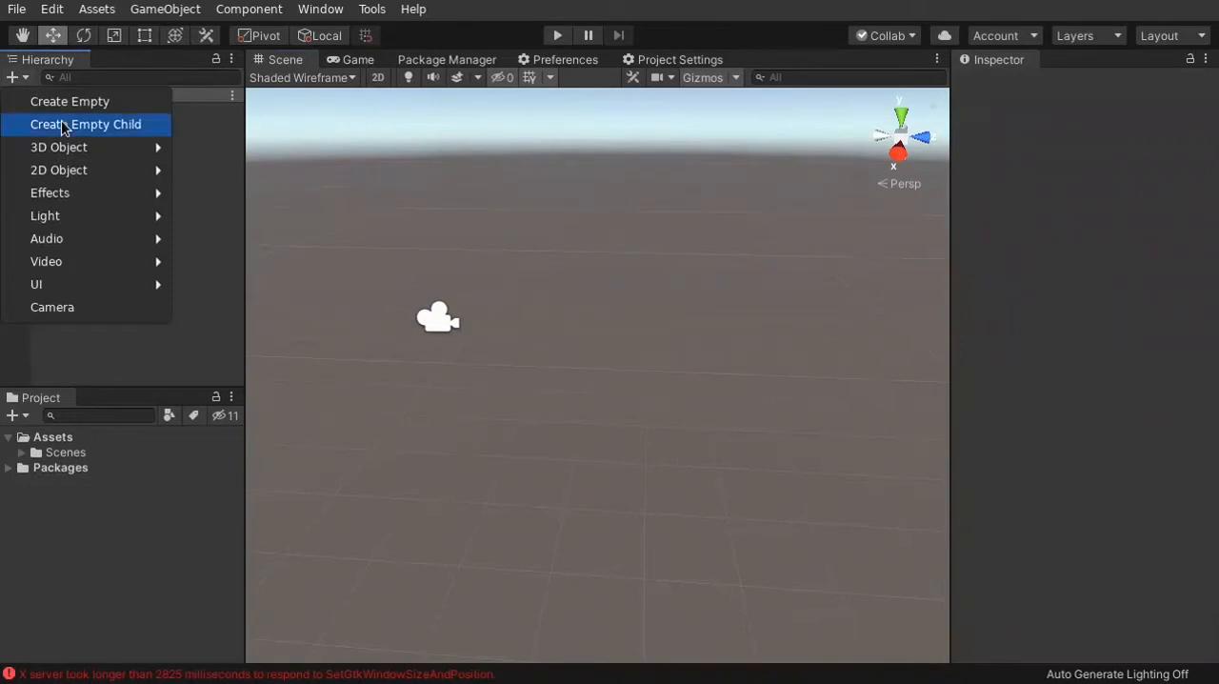
click(225, 214)
click(124, 112)
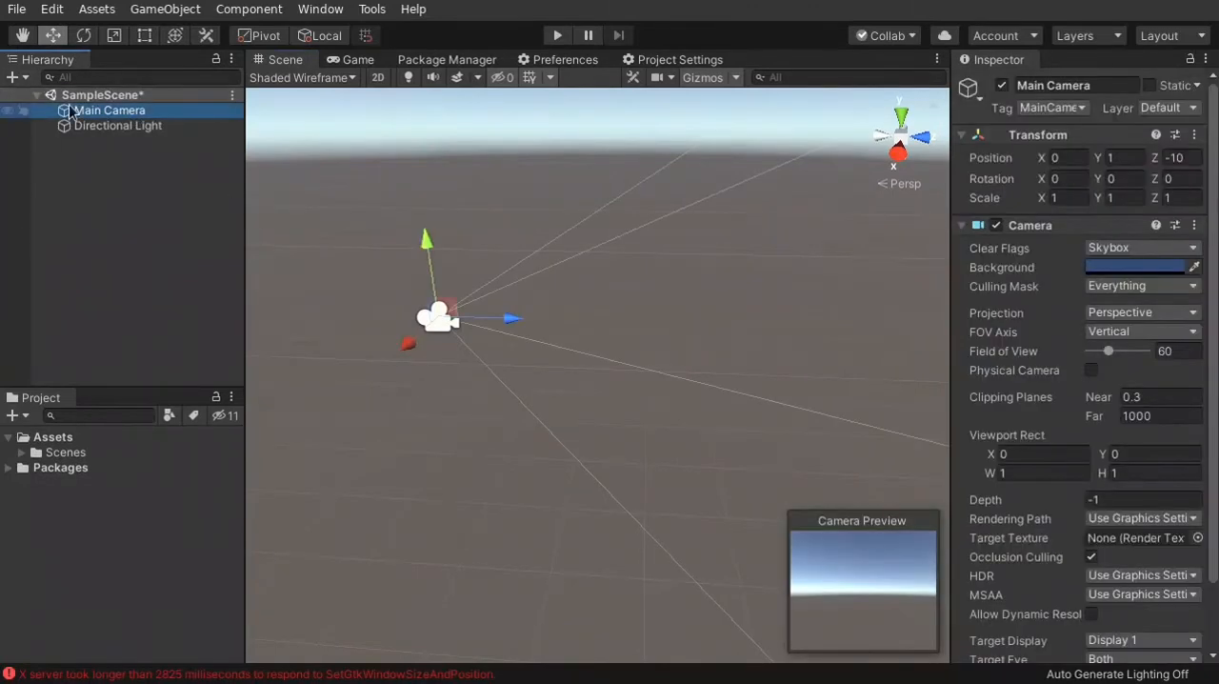
Create an empty GameObject in SampleScene
click(13, 77)
click(204, 206)
click(253, 230)
click(14, 77)
click(57, 101)
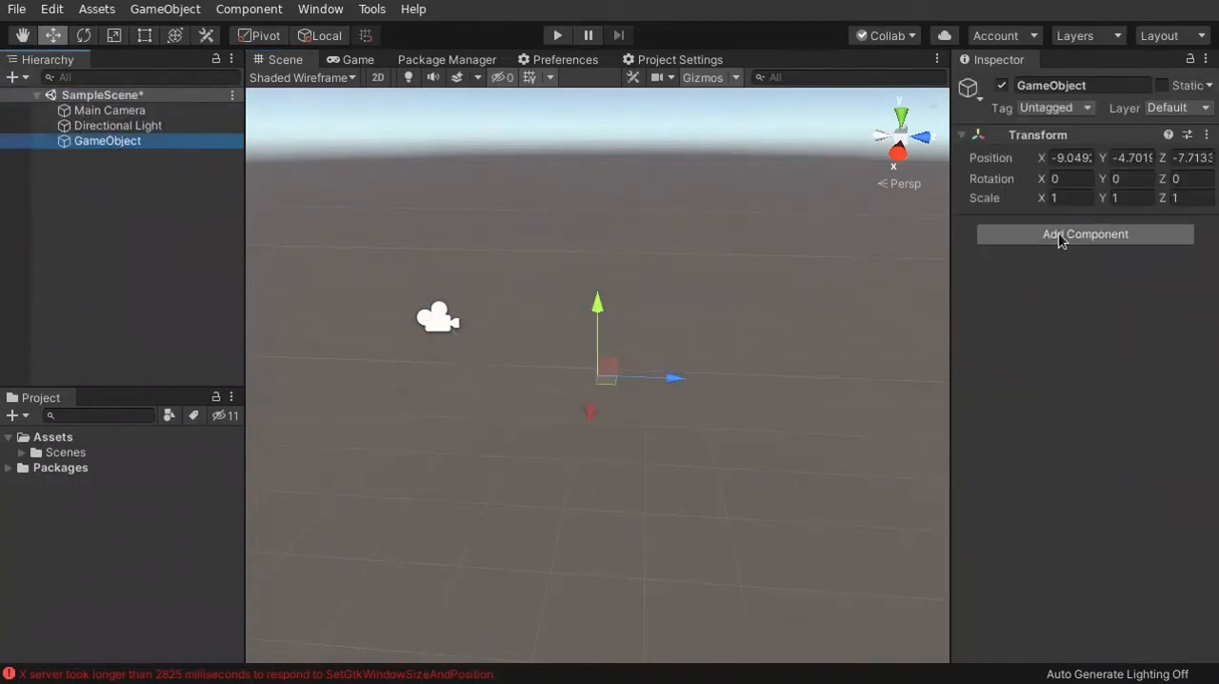
Add a Light component to the empty GameObject and set its type to Directional
key(ctrl+shift+a)
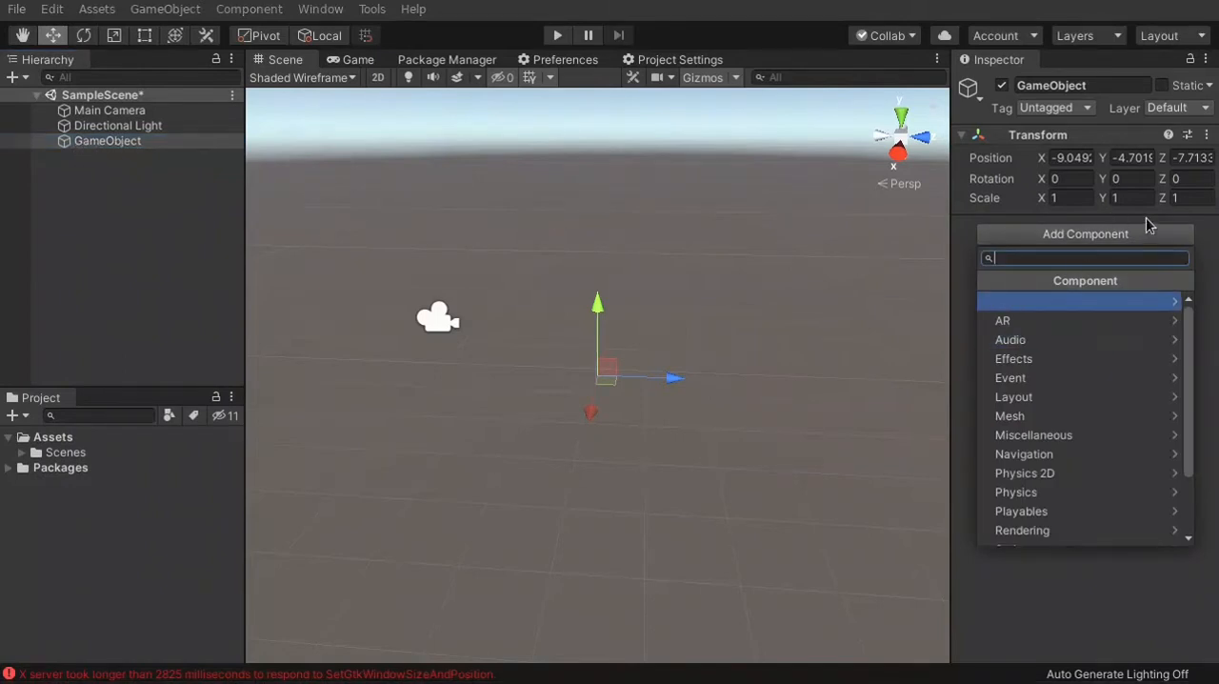
click(1107, 238)
click(1103, 238)
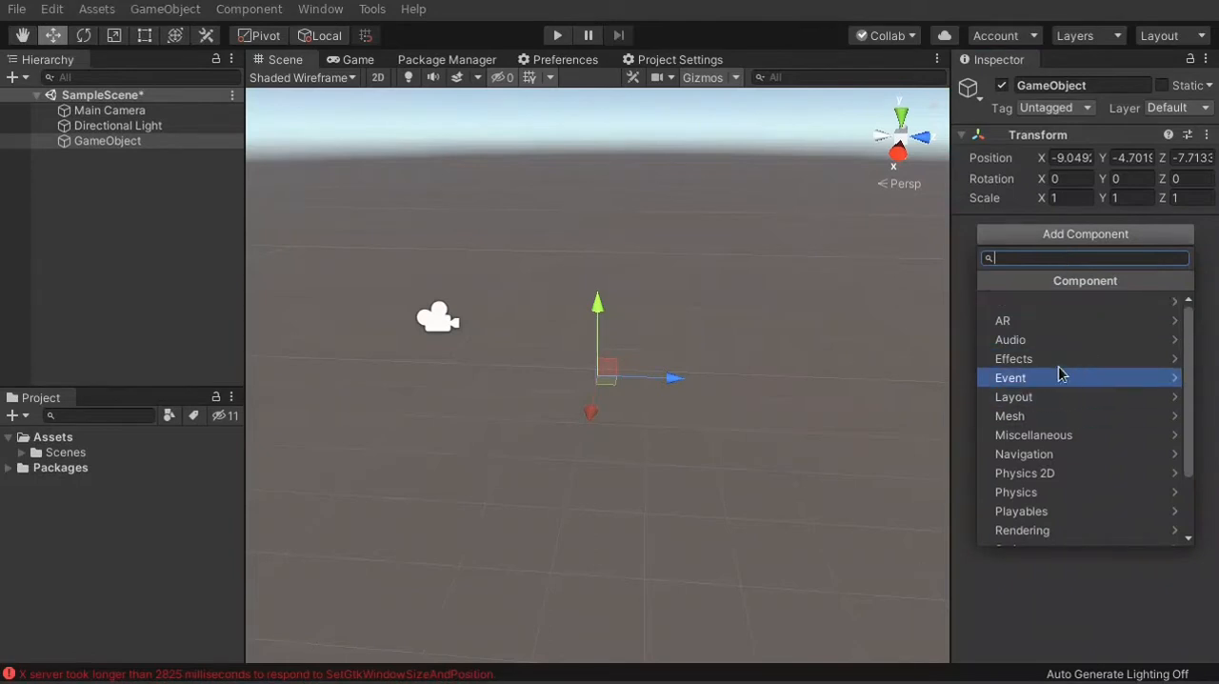
scroll(1056, 370, down, 3)
scroll(1037, 481, up, 3)
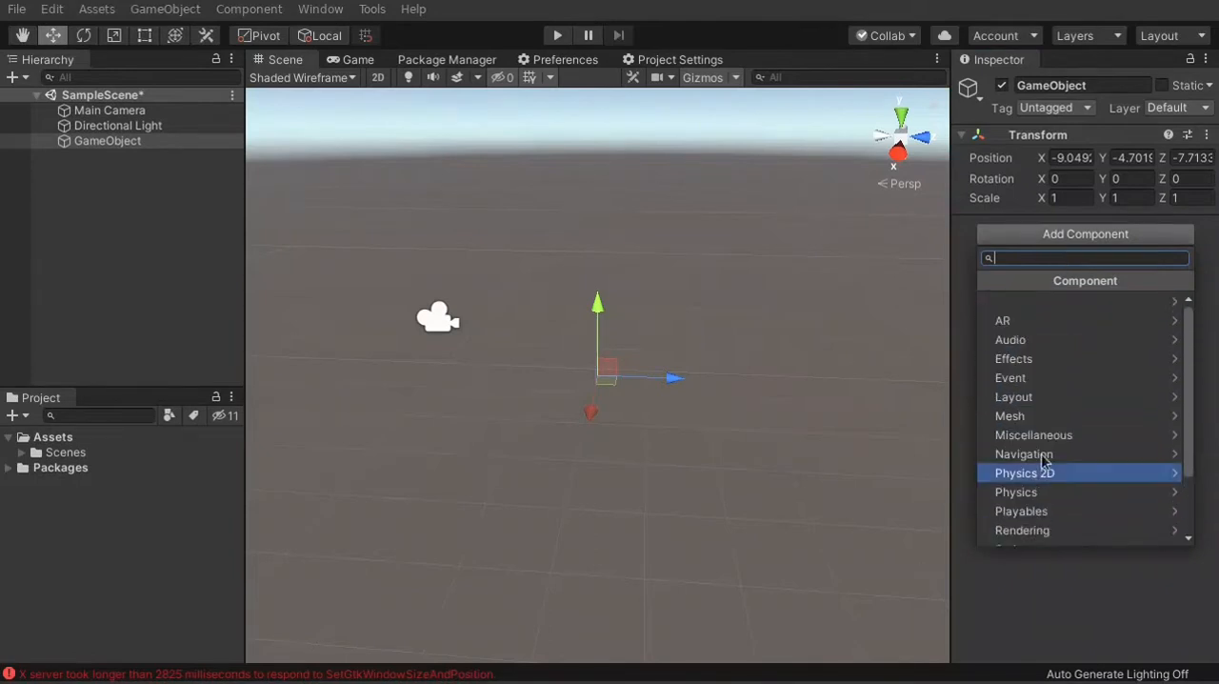
text(ligh)
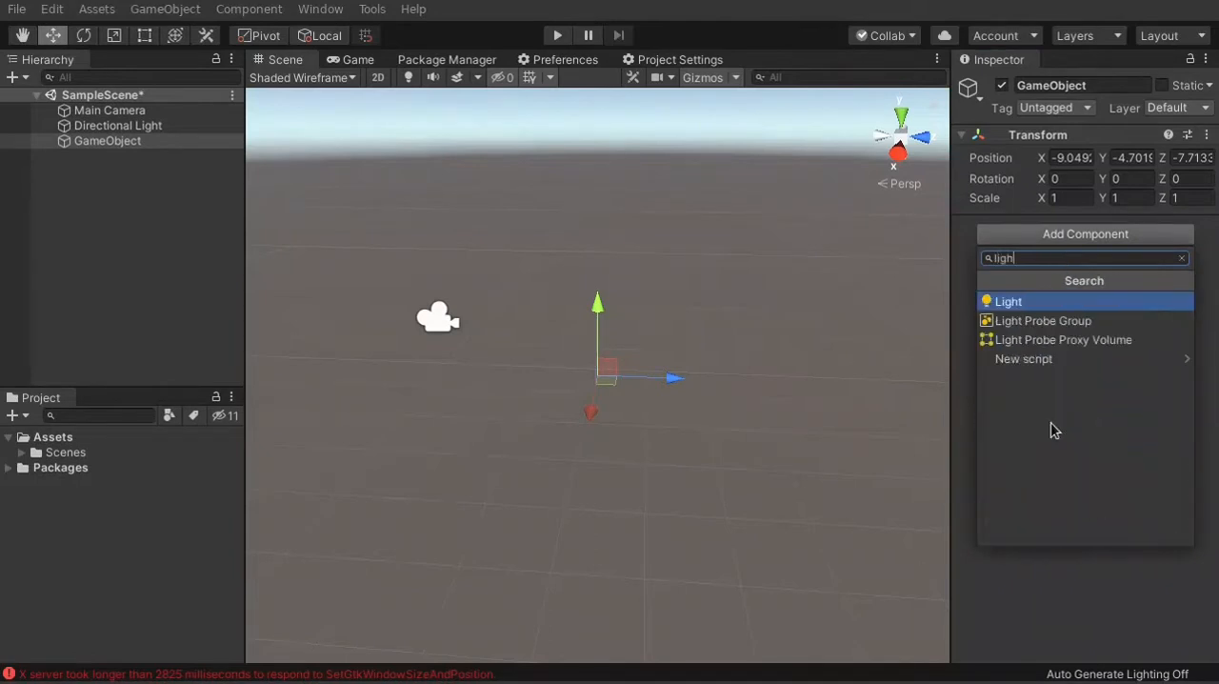
click(1036, 301)
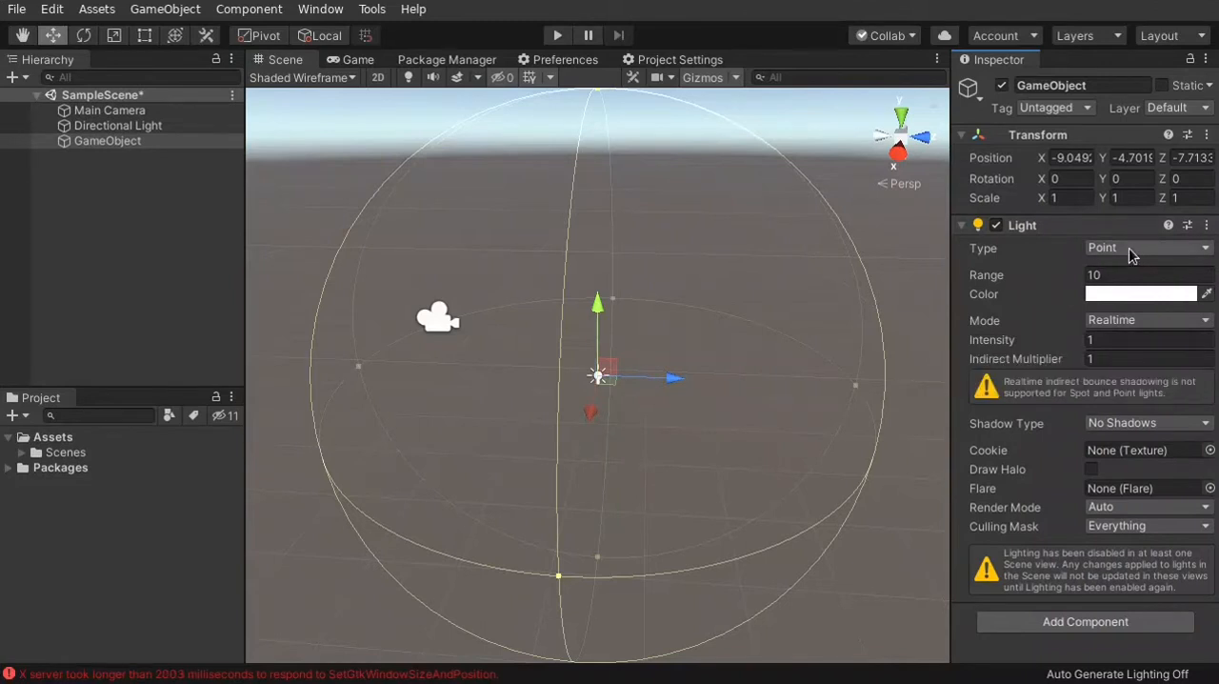
click(1132, 249)
click(1000, 291)
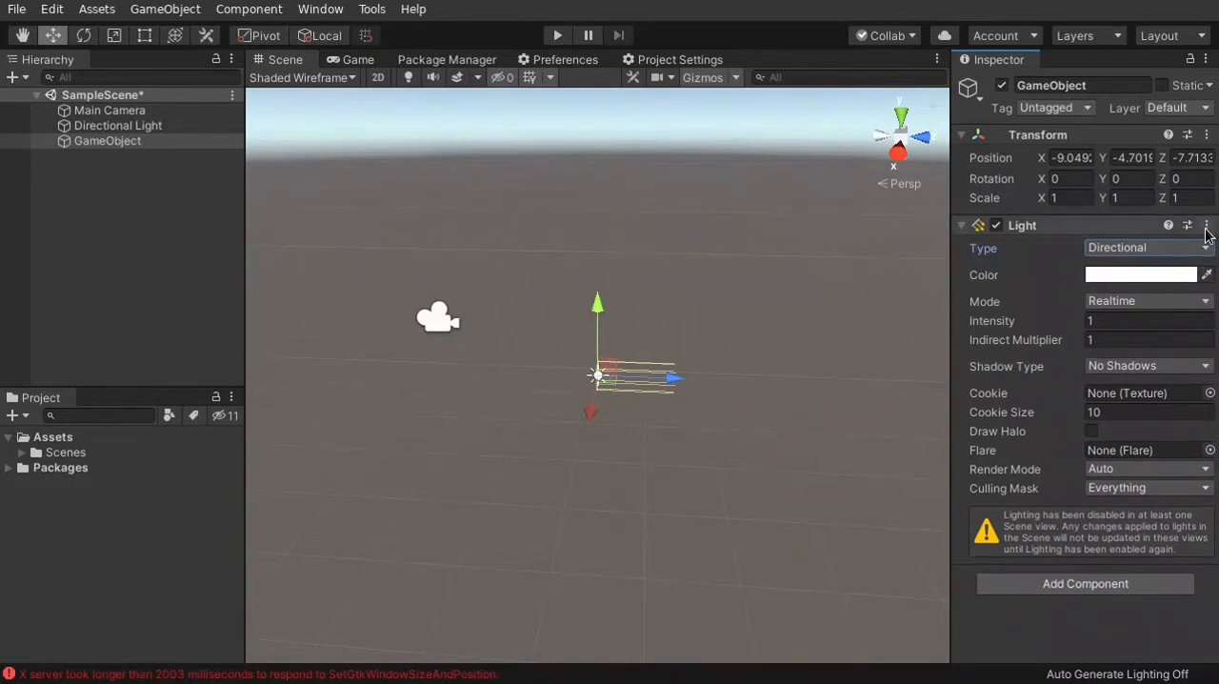
Remove the Light component from the empty GameObject and delete the object from the scene
click(1207, 226)
click(1172, 271)
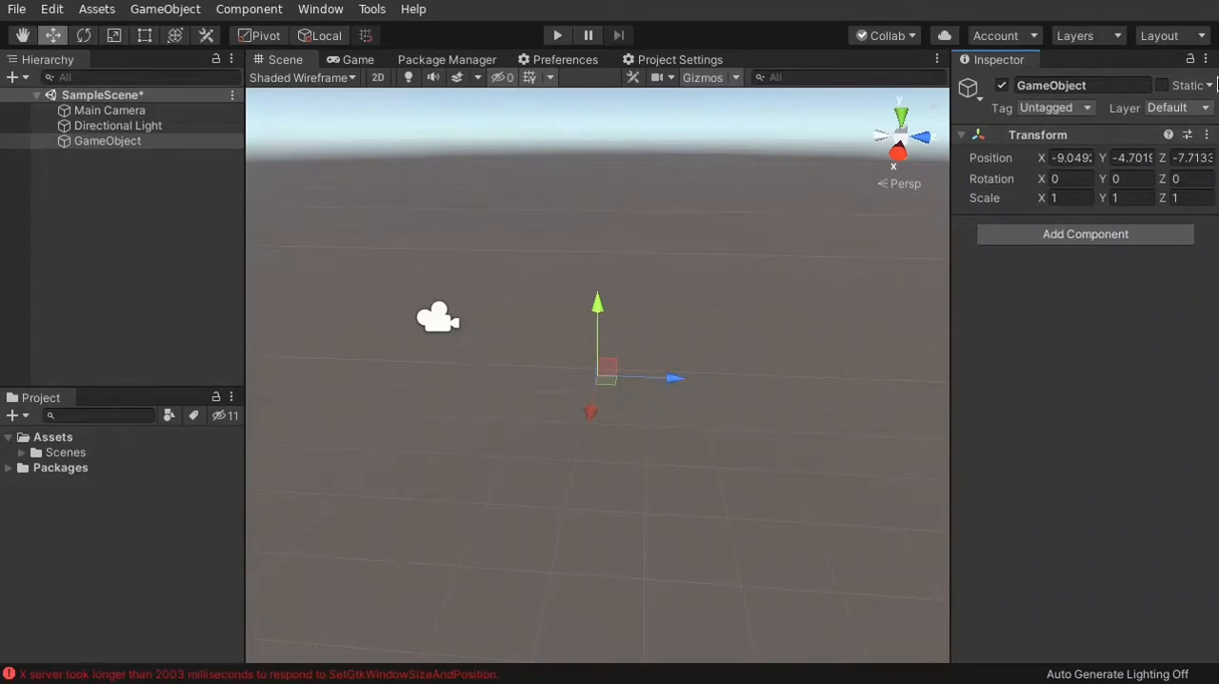
right_click(145, 141)
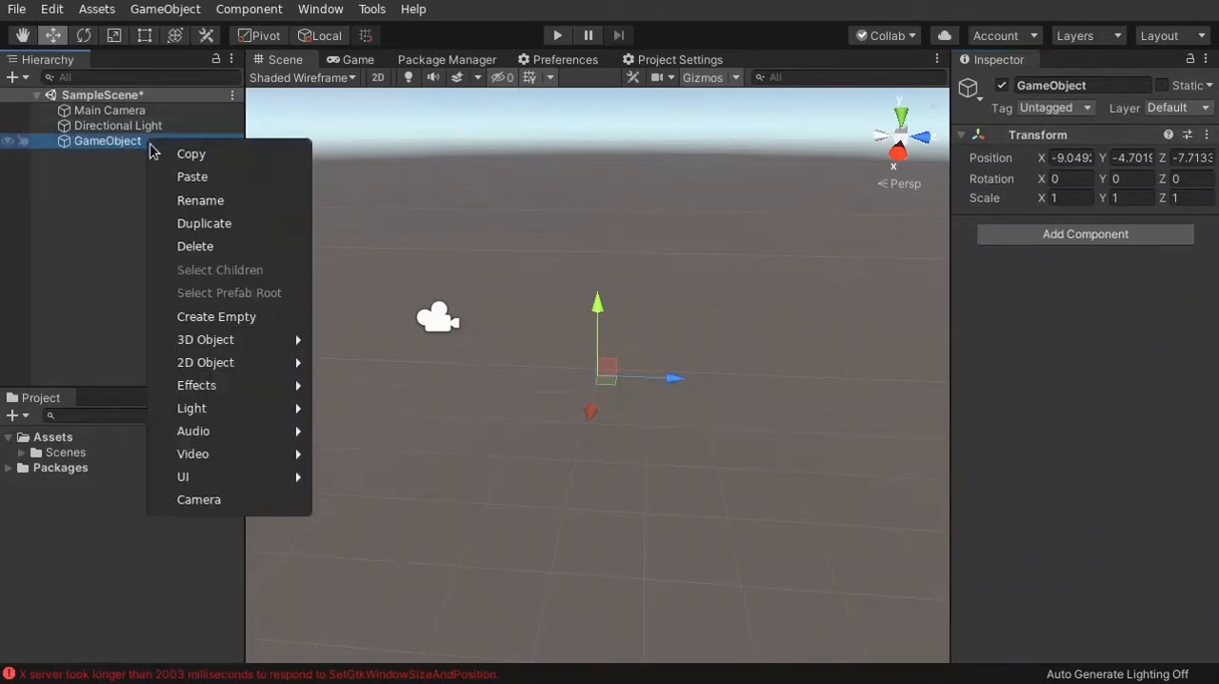
click(253, 250)
Add a Plane 3D object to the scene
mouse_move(729, 303)
right_down()
mouse_move(696, 280)
mouse_move(664, 292)
mouse_move(686, 333)
mouse_move(673, 315)
mouse_move(710, 303)
mouse_move(692, 302)
mouse_move(715, 314)
right_up()
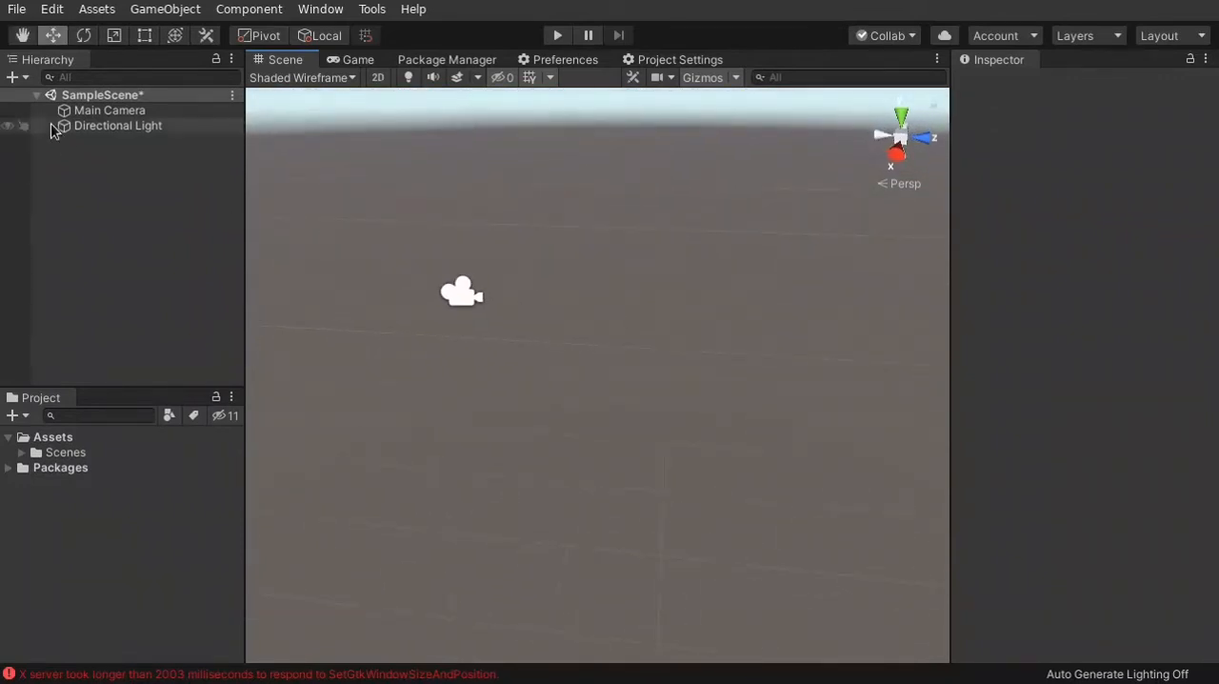
right_drag(509, 262, 604, 315)
click(13, 77)
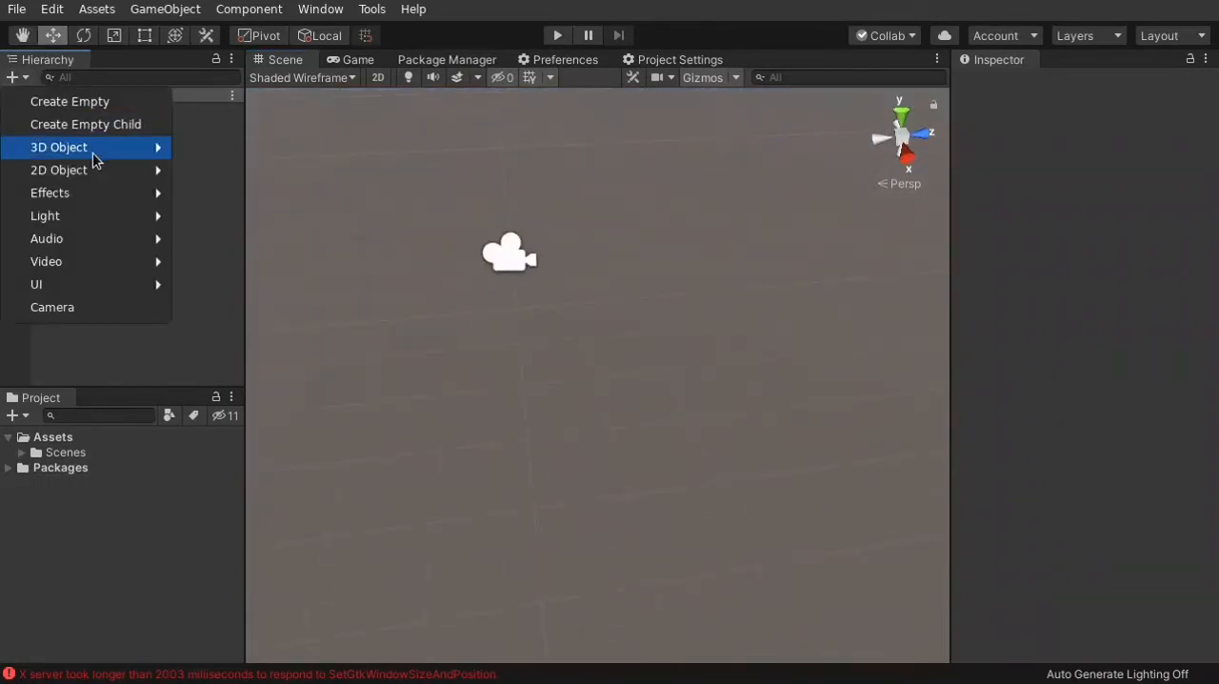
mouse_move(112, 154)
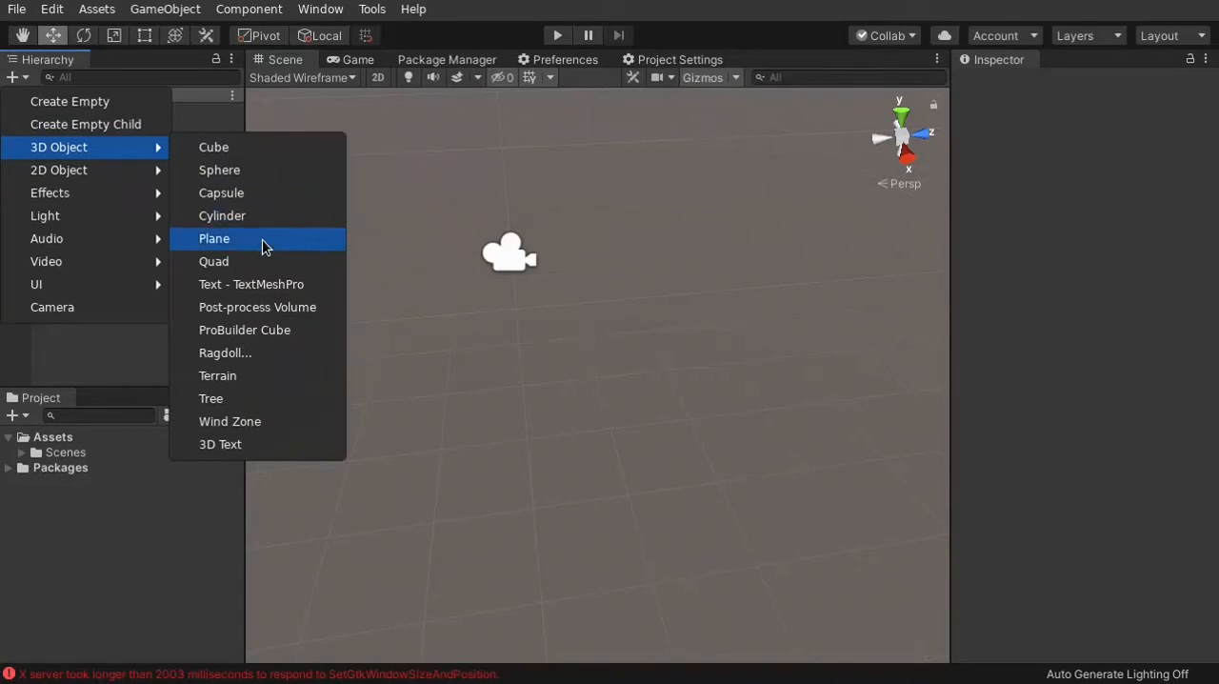
click(12, 82)
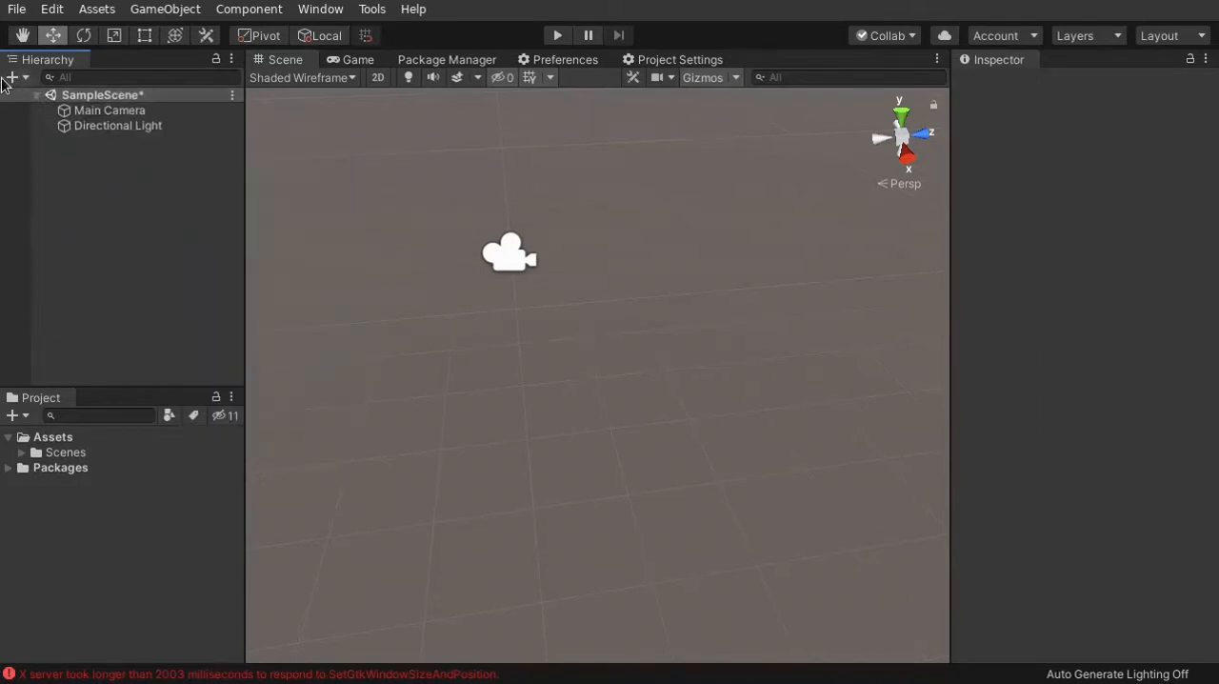
click(24, 80)
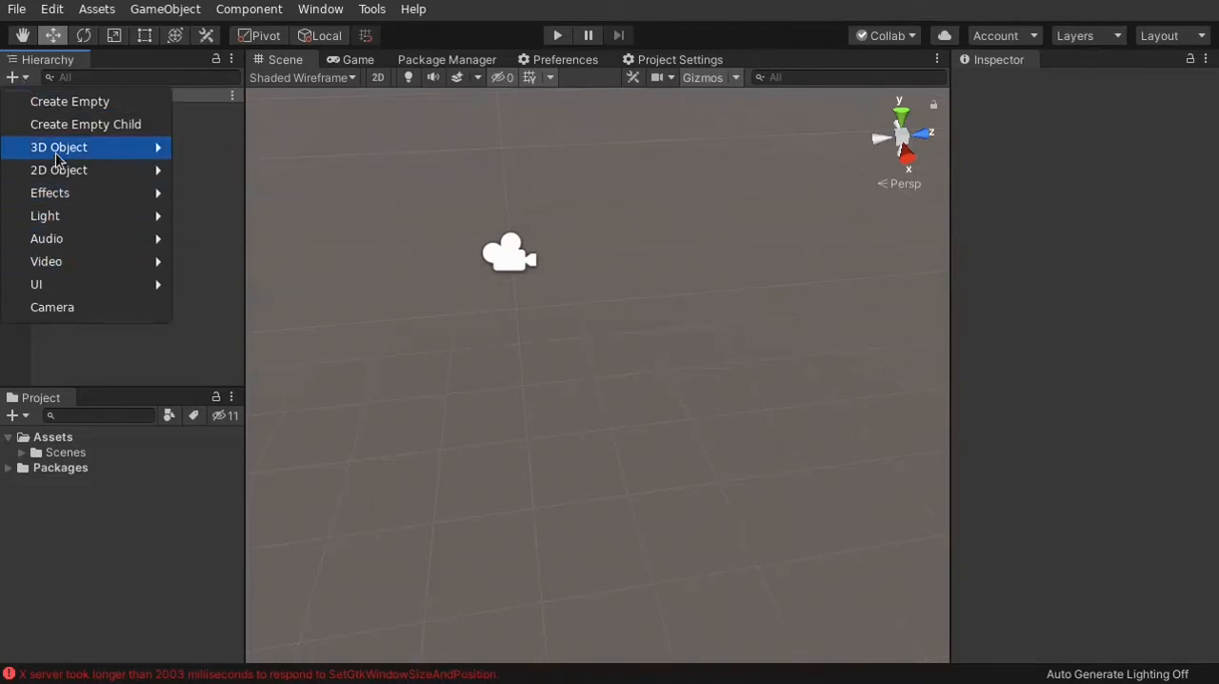
mouse_move(57, 157)
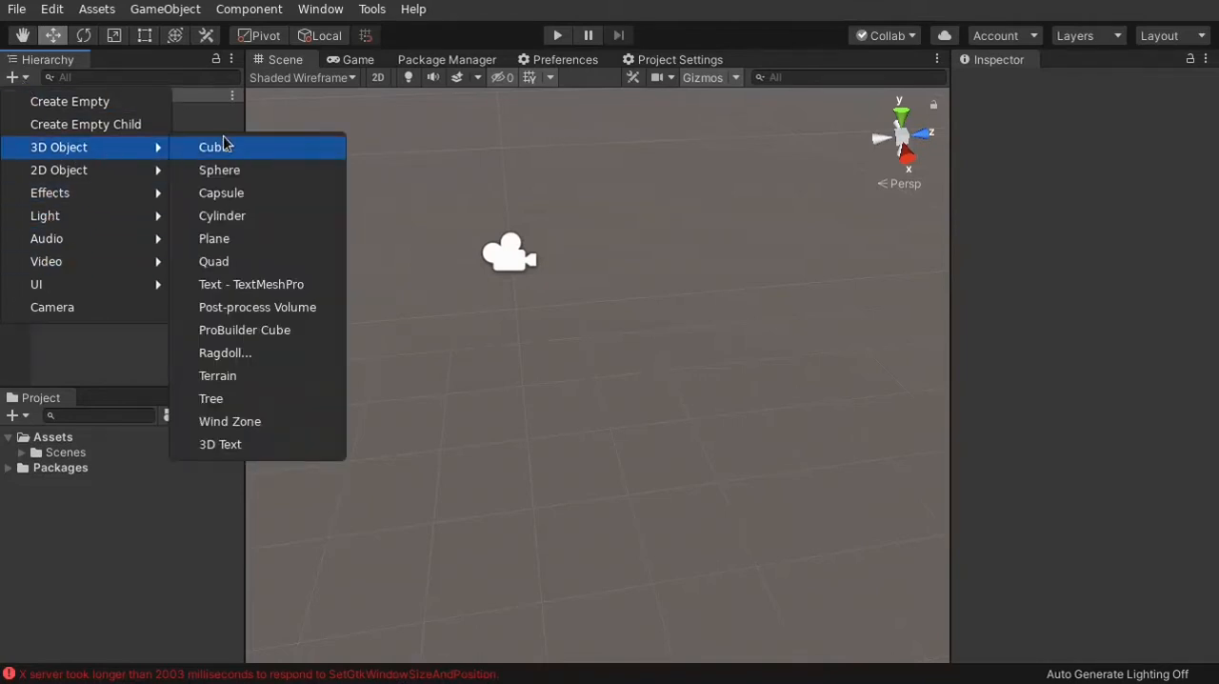
click(222, 239)
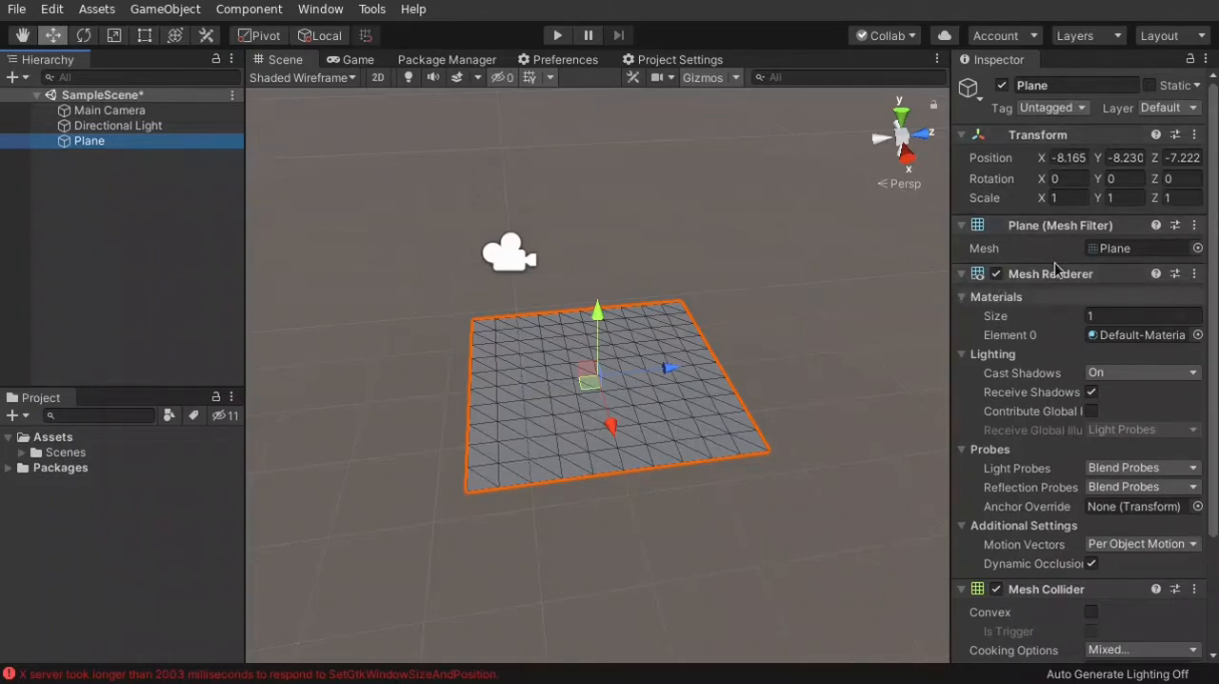
Collapse and re-expand the Plane's Mesh Renderer and Mesh Filter components to examine them
click(961, 273)
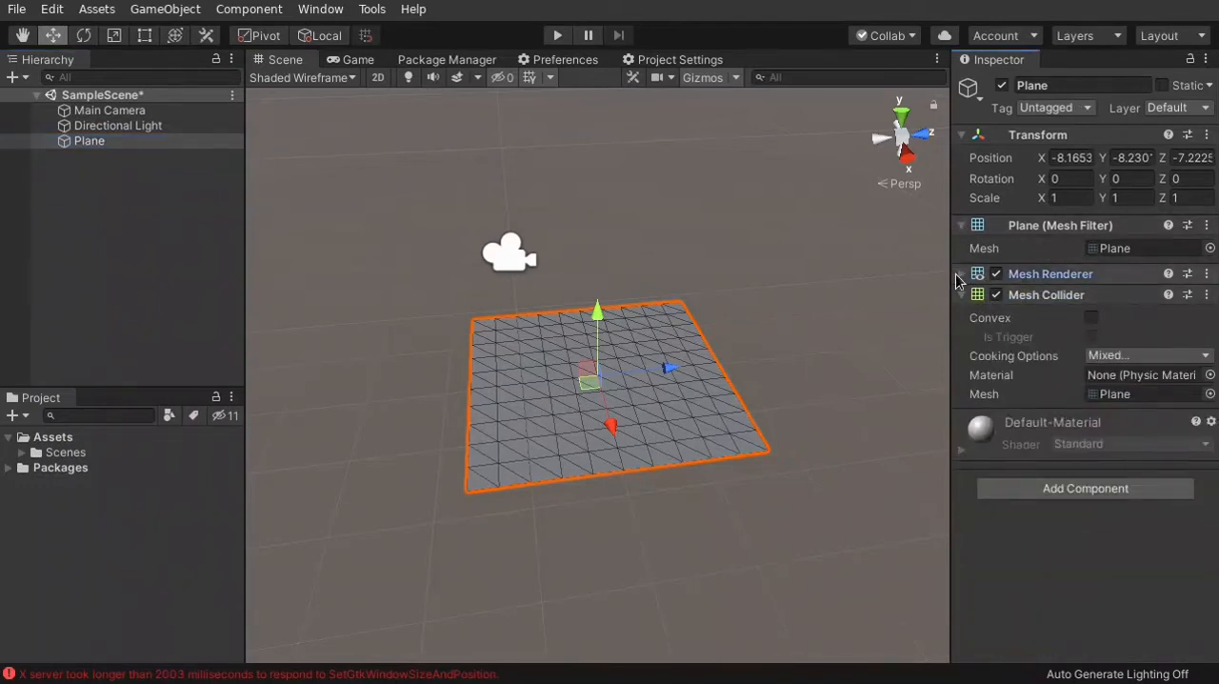
click(961, 274)
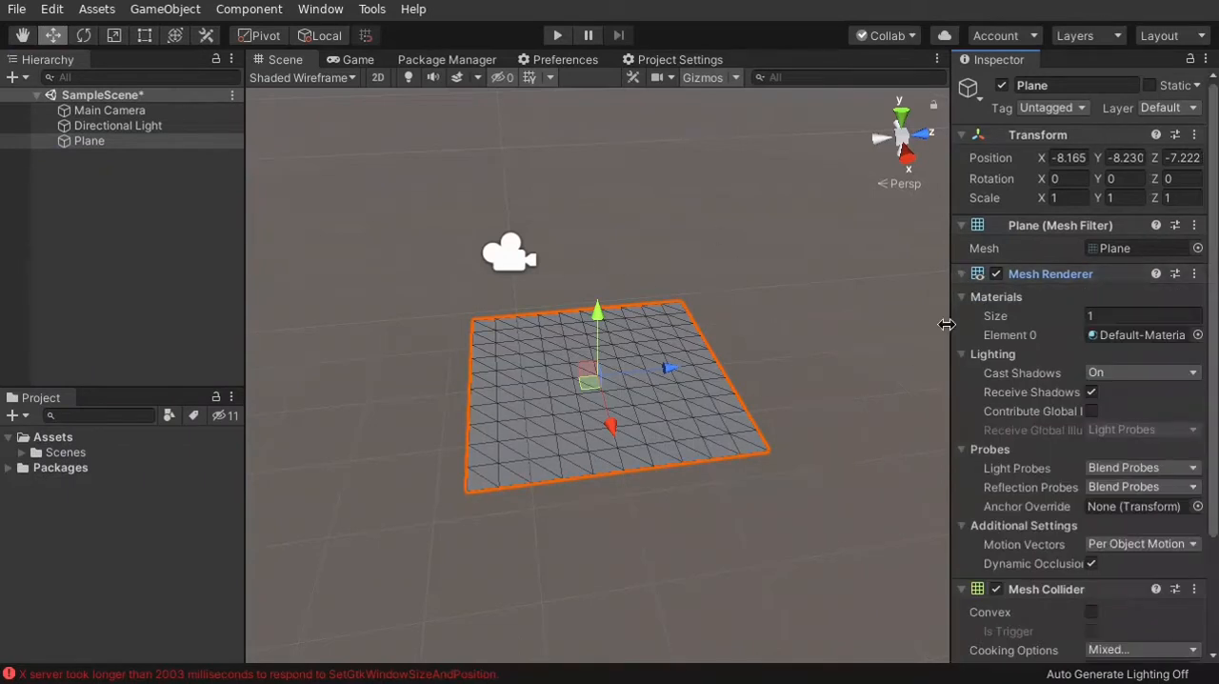
click(960, 225)
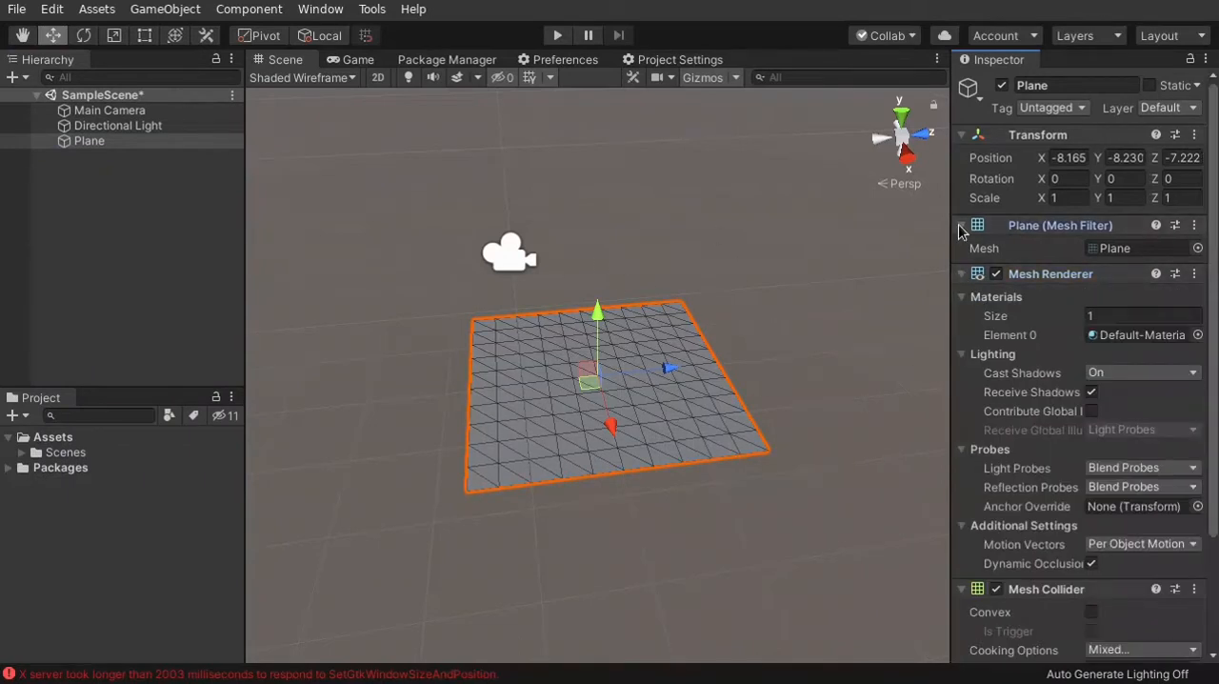
click(960, 226)
Add a Cube 3D object to the scene together with the Plane
click(13, 77)
mouse_move(93, 155)
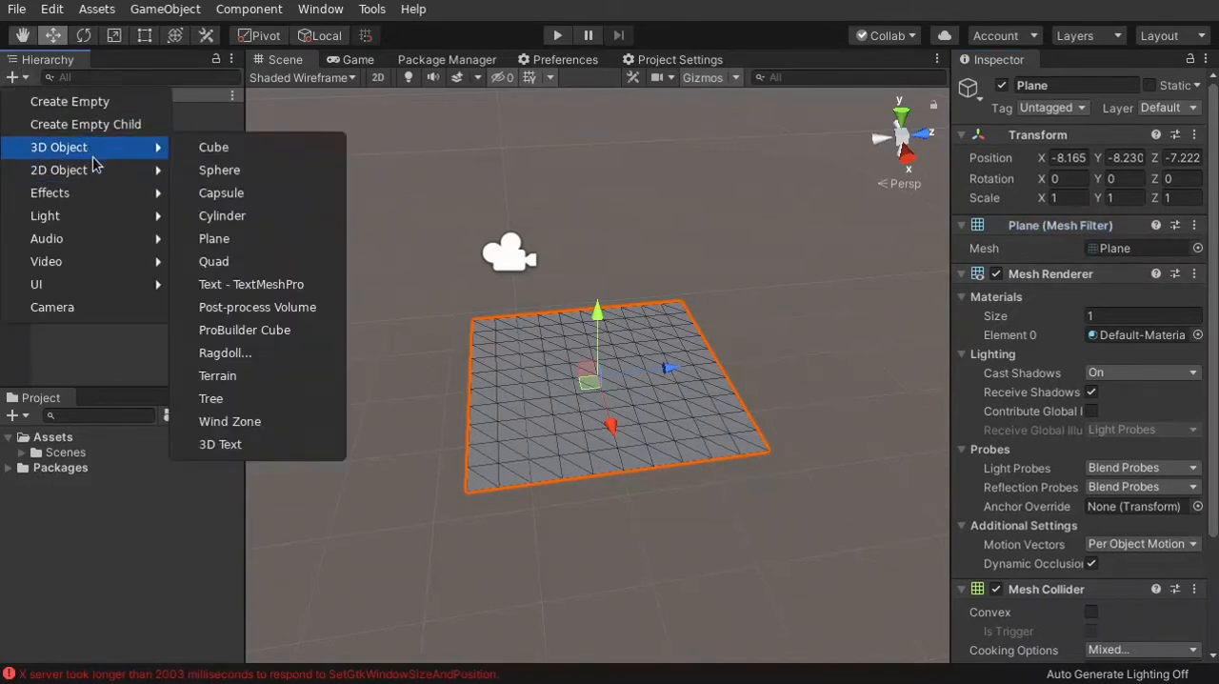
click(251, 150)
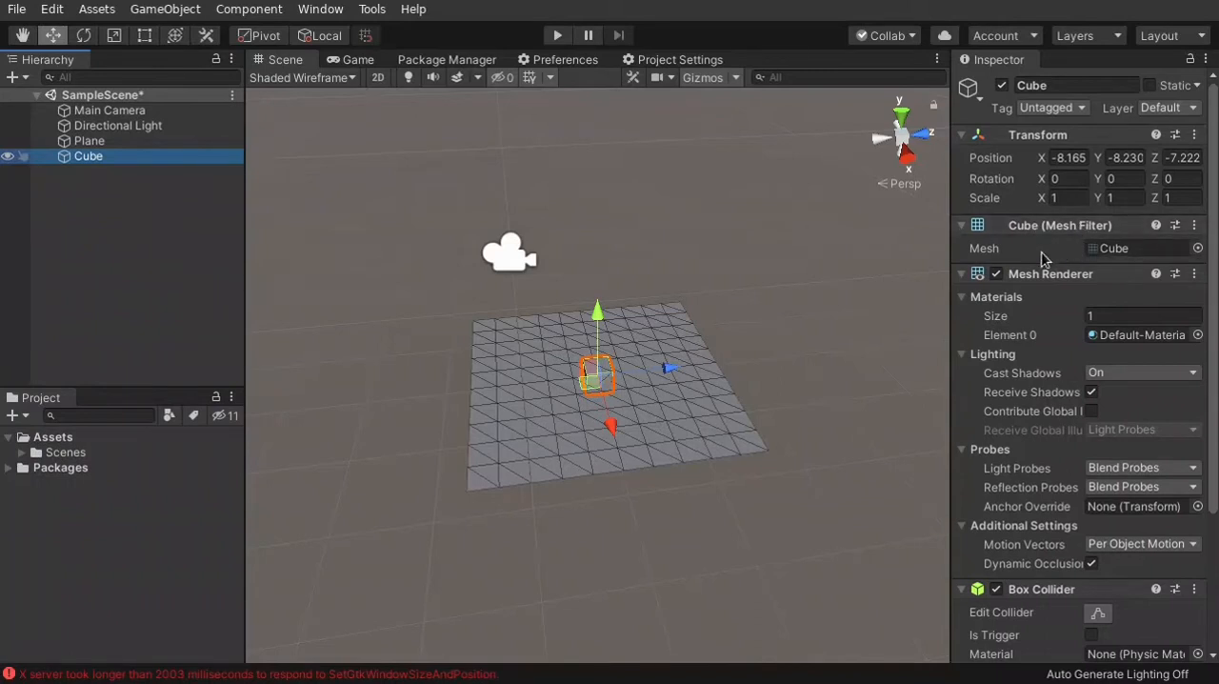
Raise the Cube above the Plane along the Y axis to a Y position of about -6.95
right_drag(666, 418, 536, 446)
key(w)
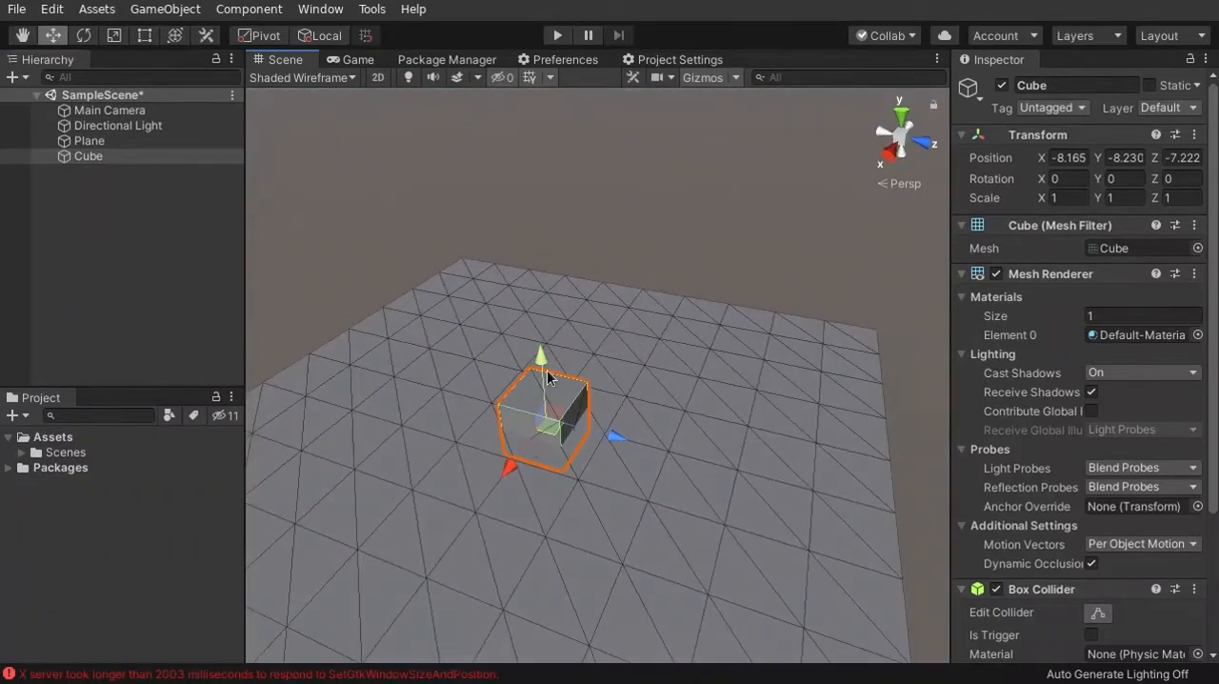
drag(545, 360, 551, 325)
right_drag(724, 412, 566, 359)
key(w)
key(d)
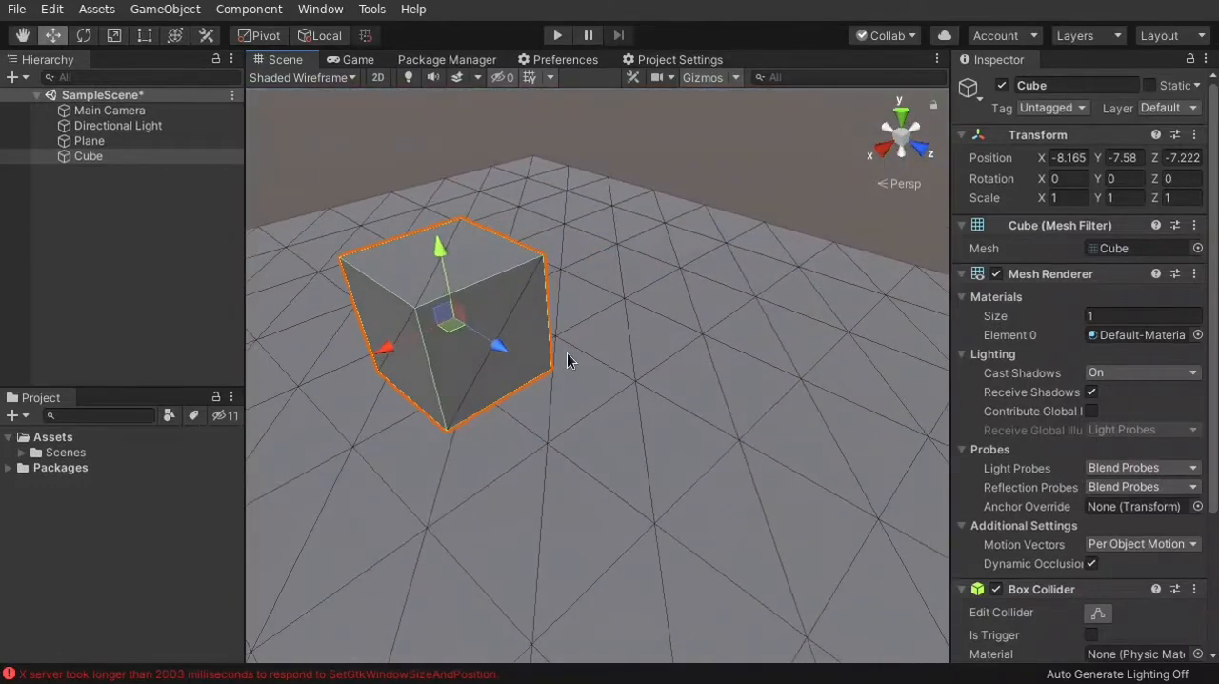
drag(428, 246, 444, 190)
right_drag(444, 190, 760, 362)
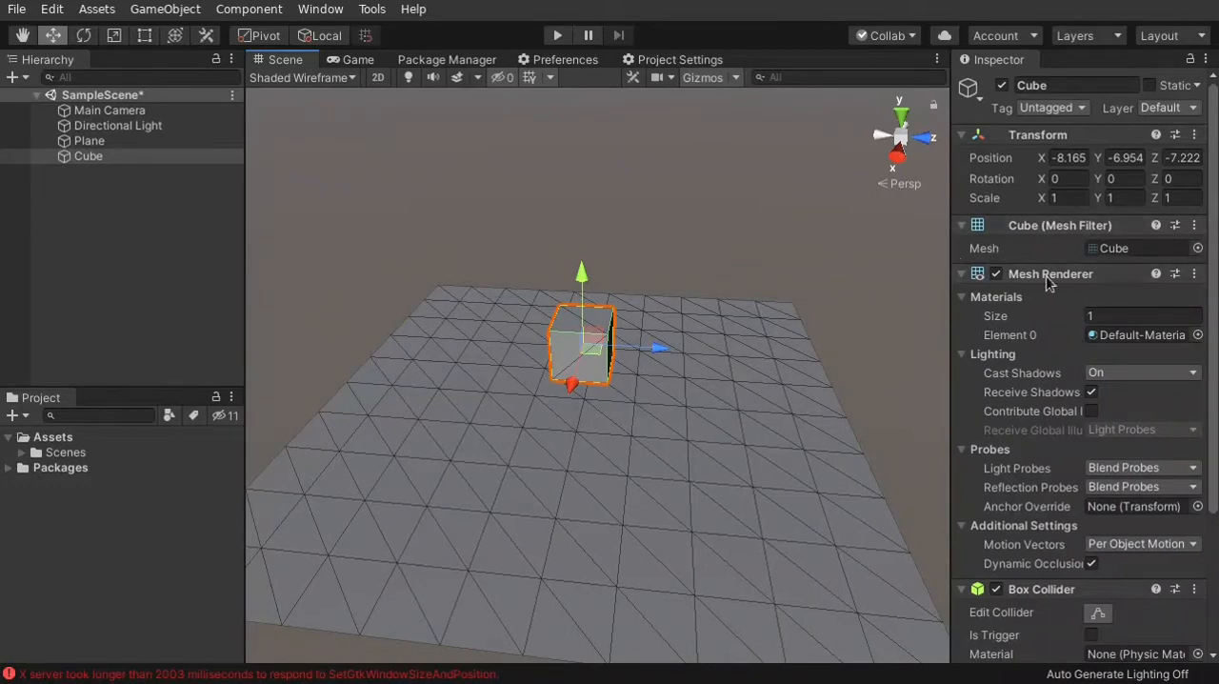
Collapse and re-expand the Cube's Mesh Filter component, and delete the Cube from the scene
click(962, 227)
click(962, 227)
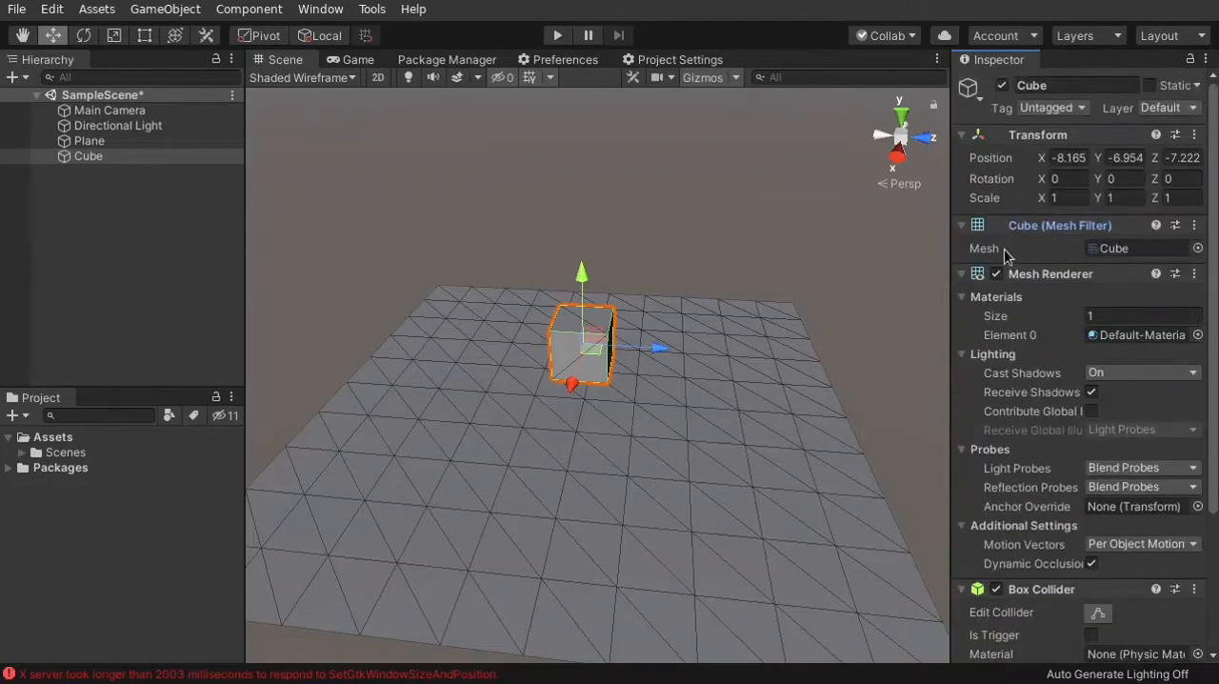
click(561, 351)
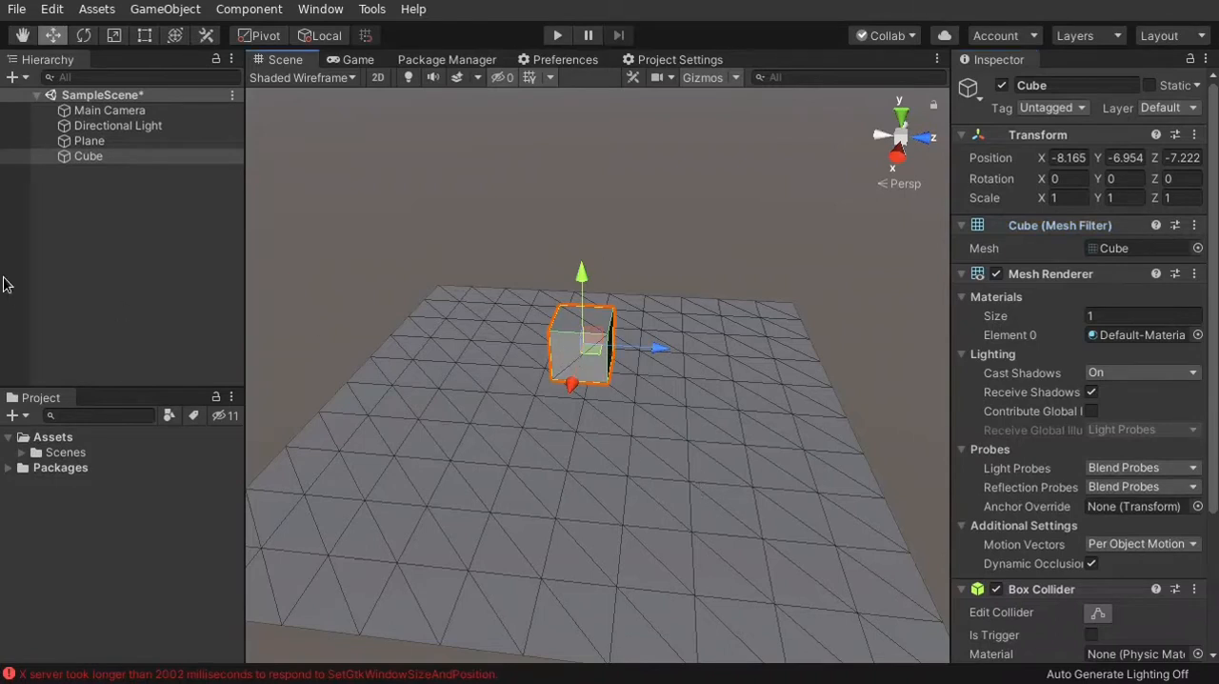
right_click(80, 160)
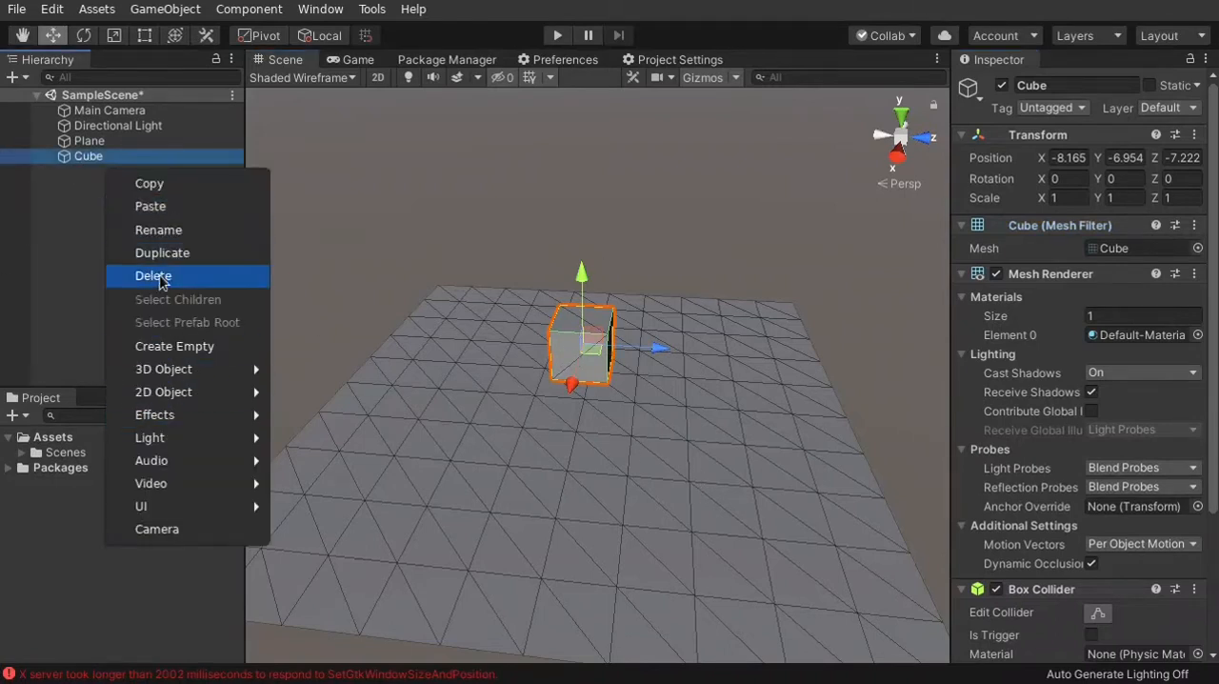
click(160, 277)
Select the Plane and move it along all three axes to about X -8.46, Y -9.58, Z -8.09
right_drag(547, 479, 613, 482)
key(s)
key(a)
click(542, 442)
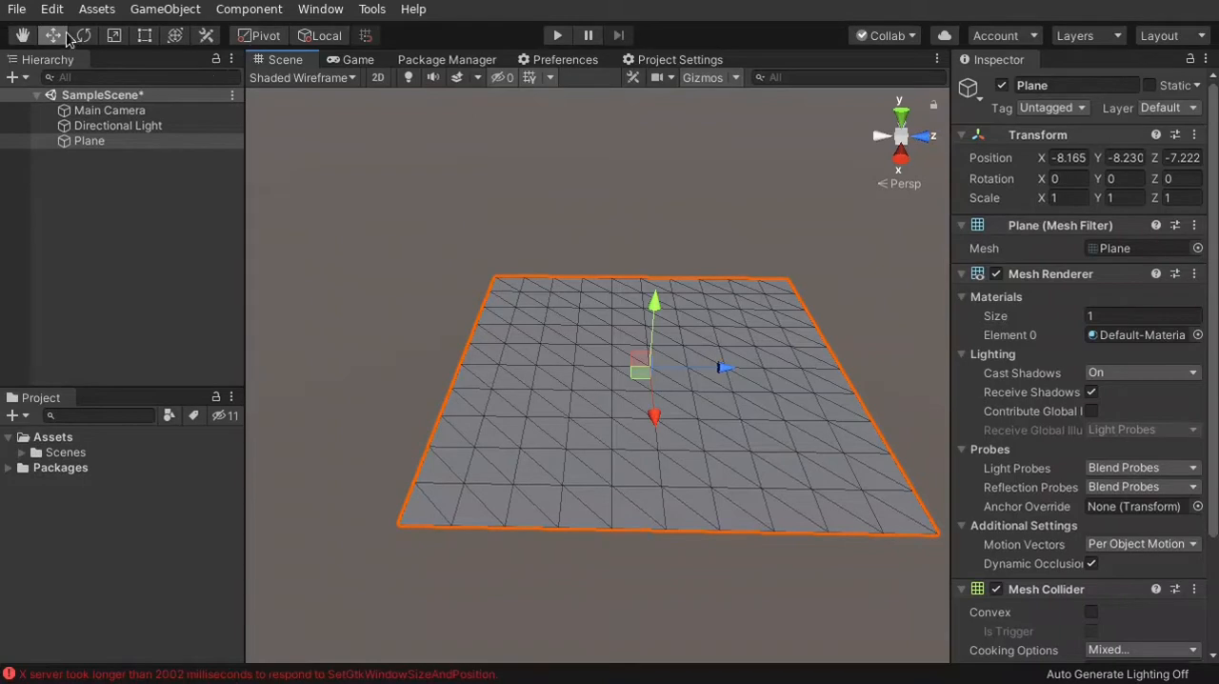
right_drag(408, 246, 432, 289)
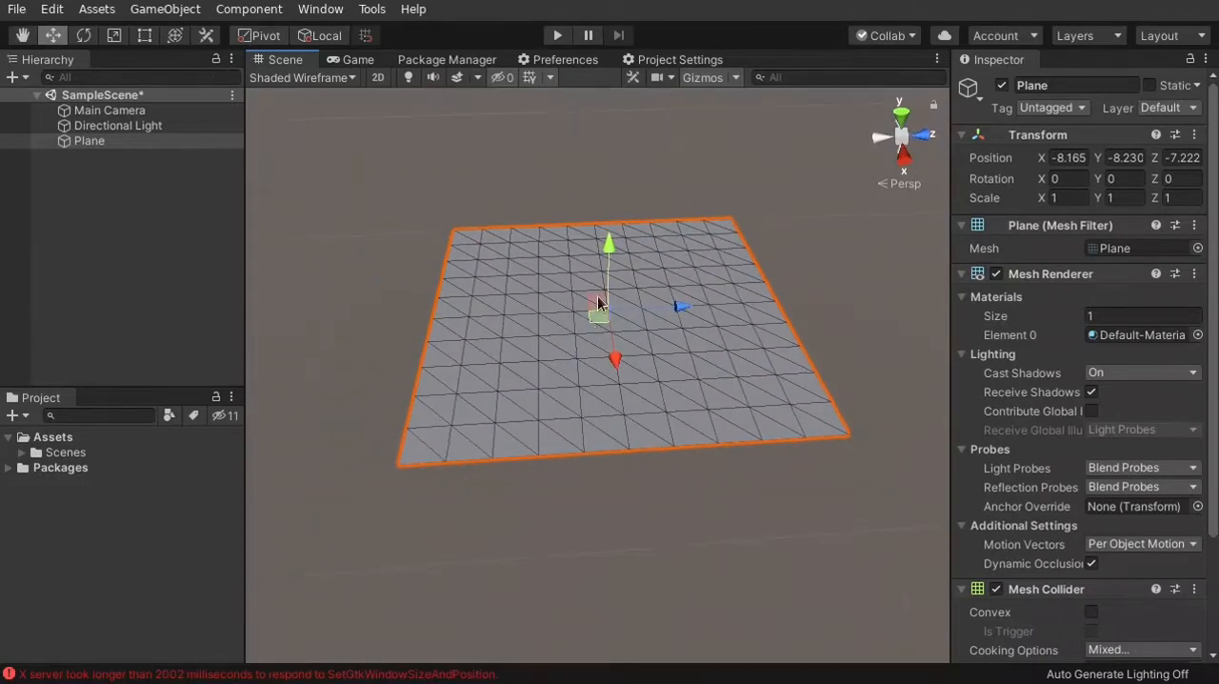
mouse_move(610, 249)
mouse_down()
mouse_move(611, 216)
mouse_move(610, 242)
mouse_up()
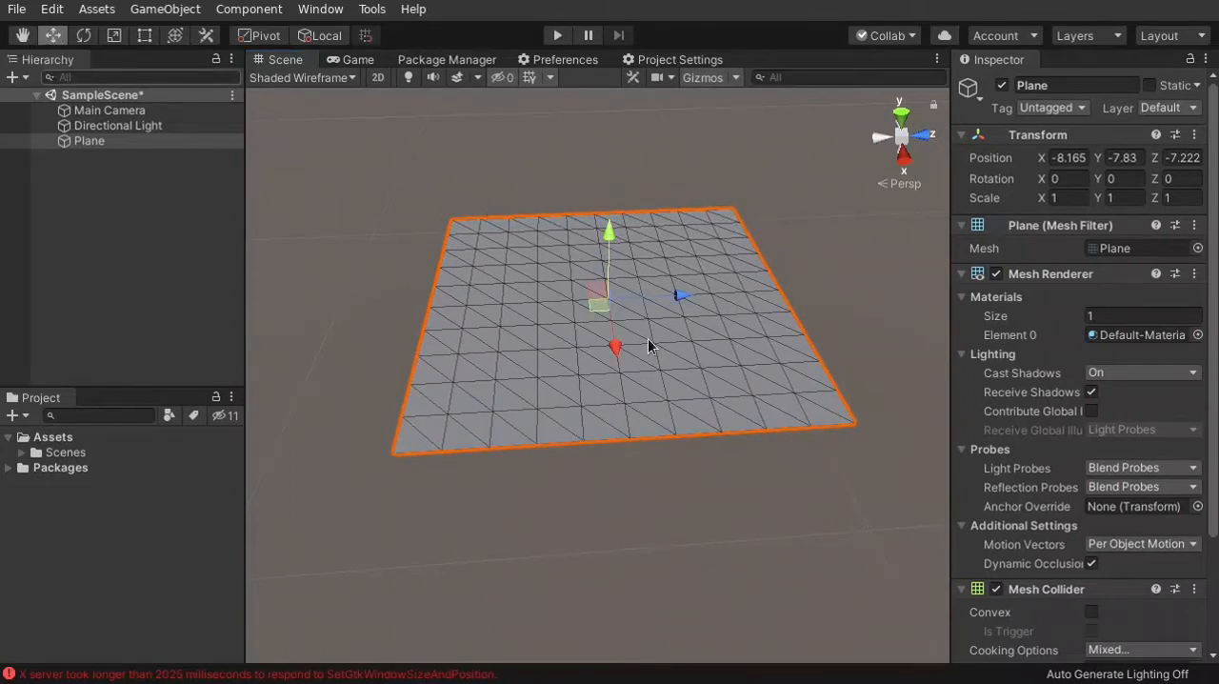
drag(607, 238, 610, 291)
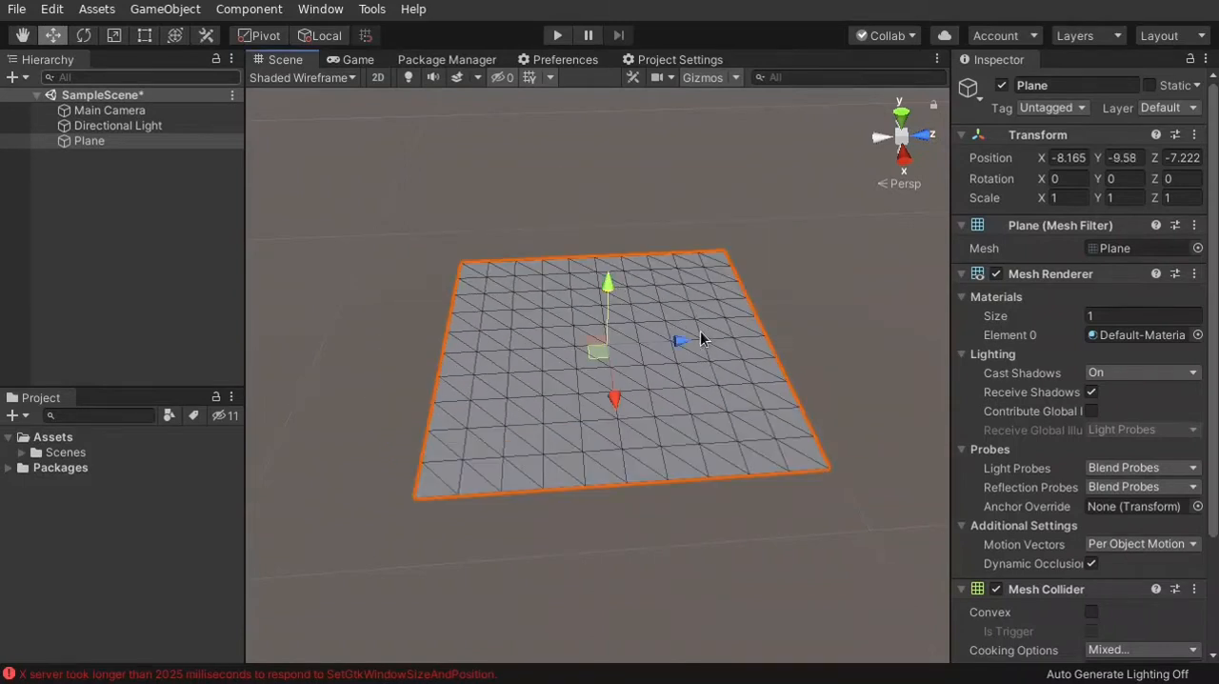
drag(684, 339, 626, 345)
mouse_move(587, 395)
mouse_down()
mouse_move(582, 438)
mouse_move(584, 386)
mouse_move(603, 385)
mouse_move(604, 406)
mouse_up()
Try rotating the Plane, then scaling it along the Z axis and uniformly, undoing each change
click(85, 36)
key(ctrl+z)
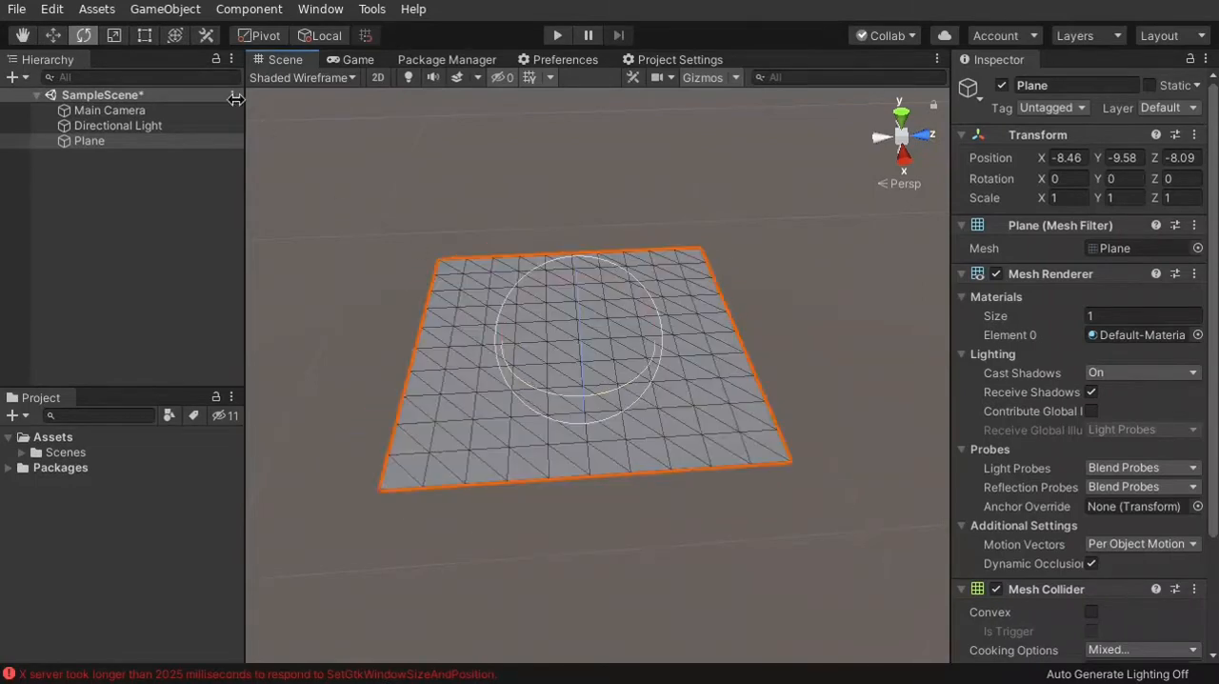
click(115, 38)
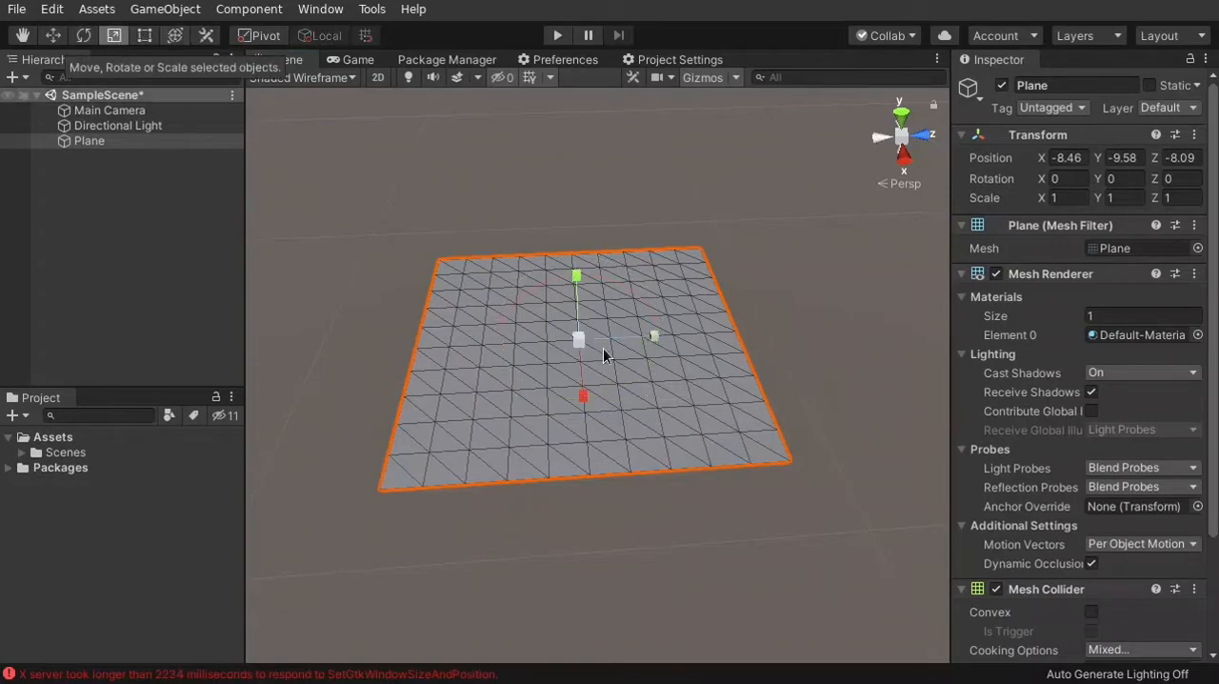
drag(655, 340, 713, 335)
key(ctrl+z)
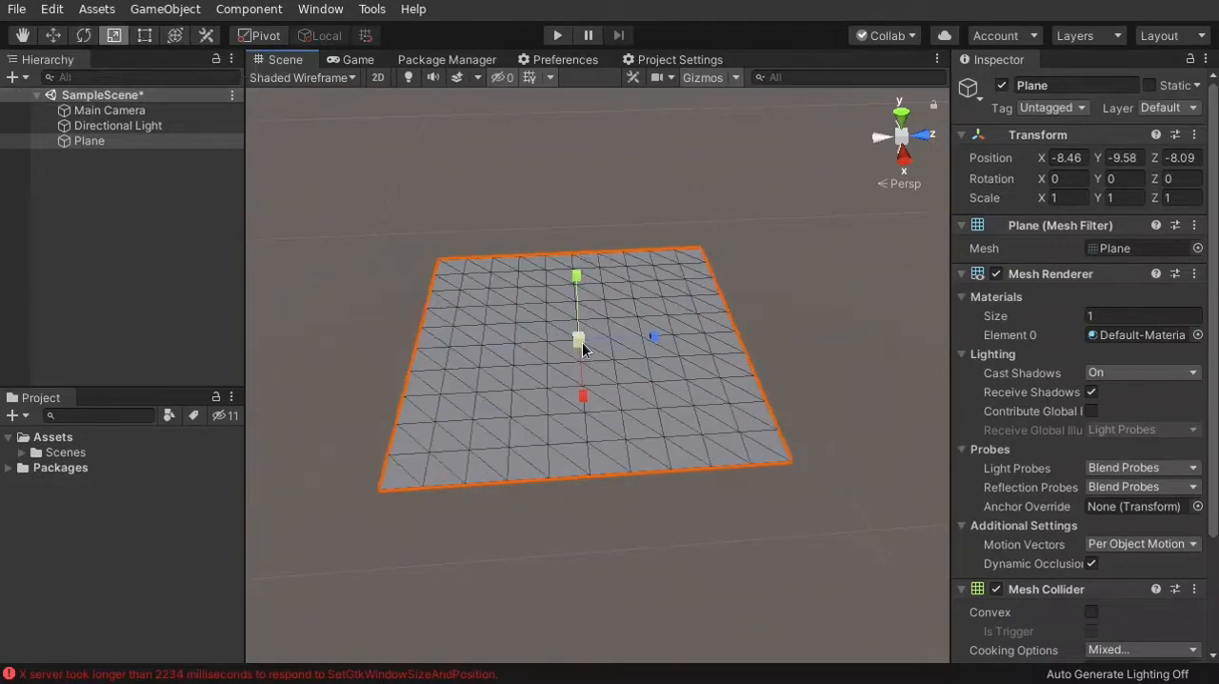
drag(582, 342, 621, 278)
key(ctrl+z)
Activate the combined Move, Rotate or Scale tool for the selected Plane
click(176, 36)
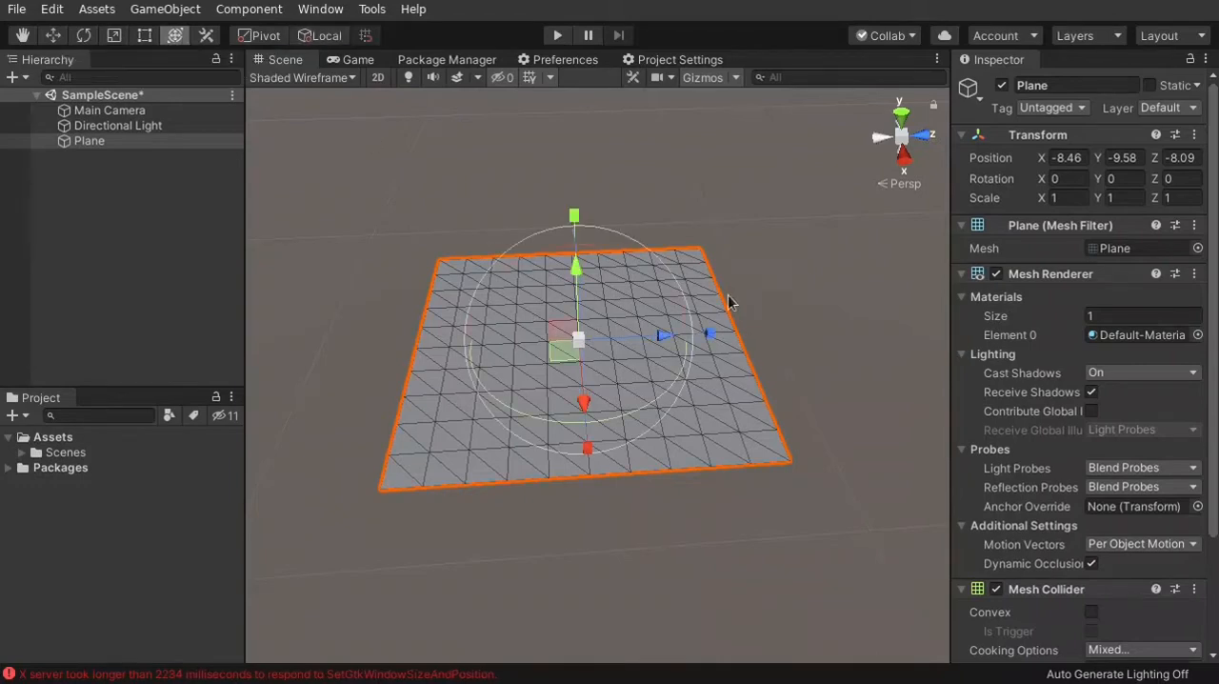
Try moving, rotating and scaling the Plane with the combined transform handles, undoing the rotation and the last scale changes
alt+drag(628, 320, 706, 326)
drag(594, 267, 732, 437)
mouse_move(667, 270)
mouse_down()
mouse_move(716, 326)
mouse_move(675, 268)
mouse_up()
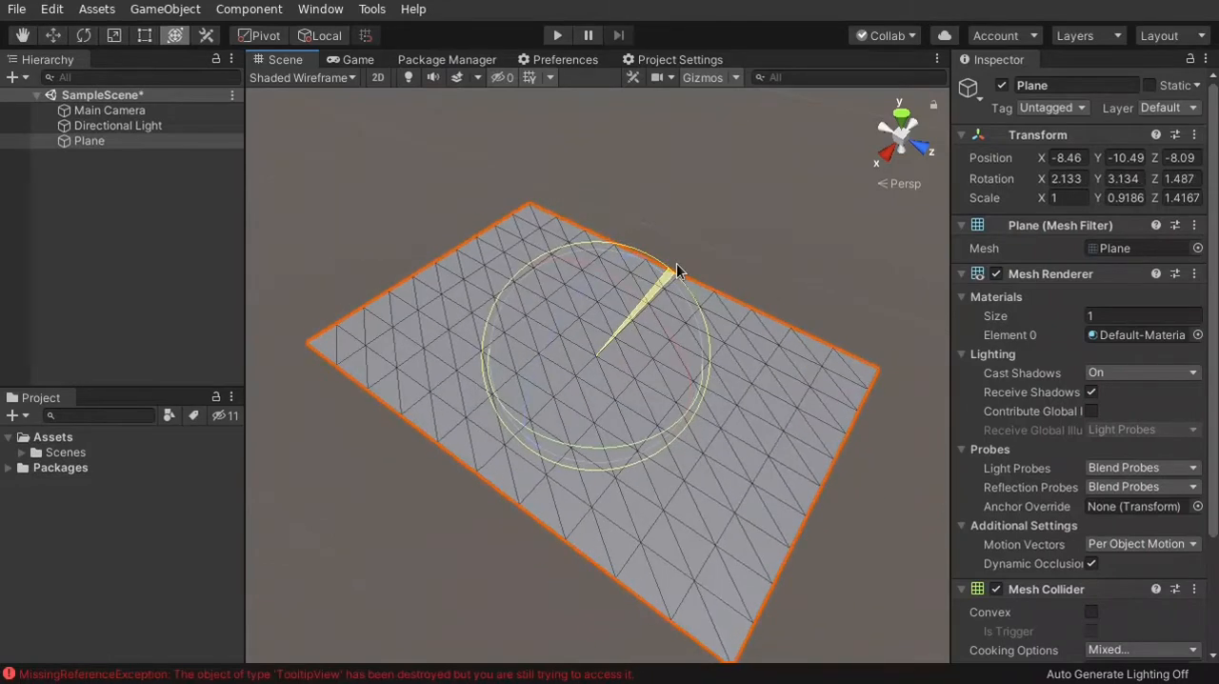
key(ctrl+z)
key(ctrl+z)
mouse_move(593, 249)
mouse_down()
mouse_move(592, 196)
mouse_move(596, 246)
mouse_move(593, 226)
mouse_up()
drag(604, 249, 621, 279)
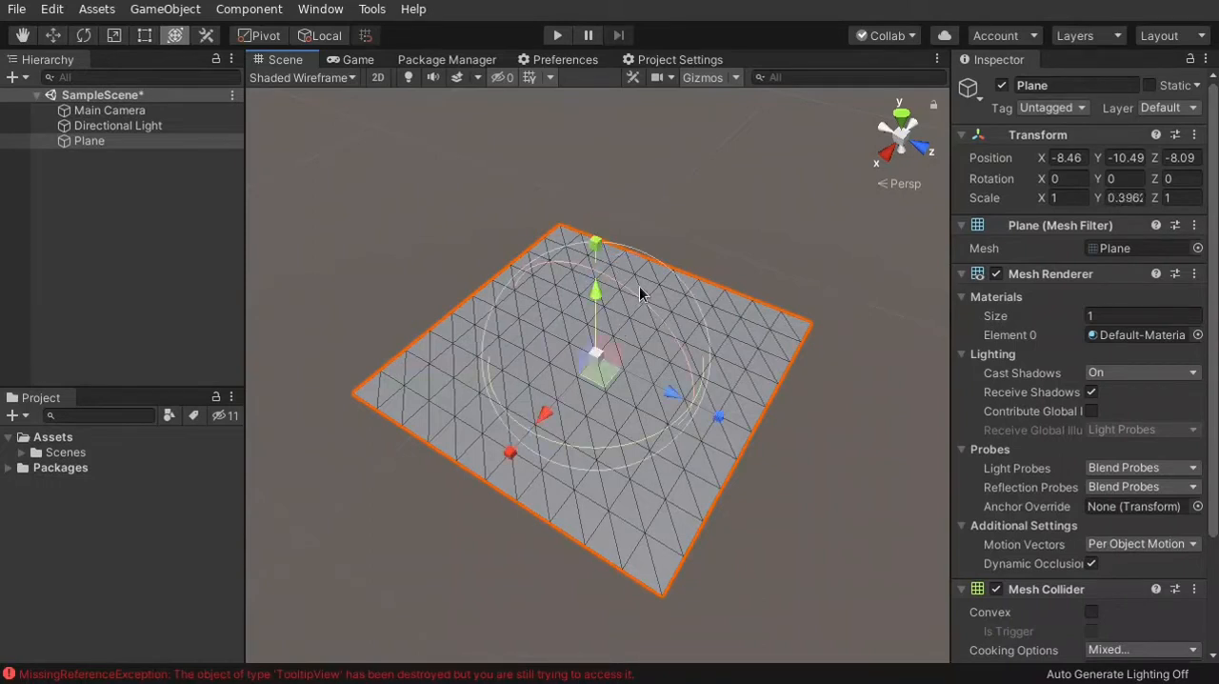
key(ctrl+z)
Set the Plane's Y scale to 1 and switch back to the Move tool
click(1126, 197)
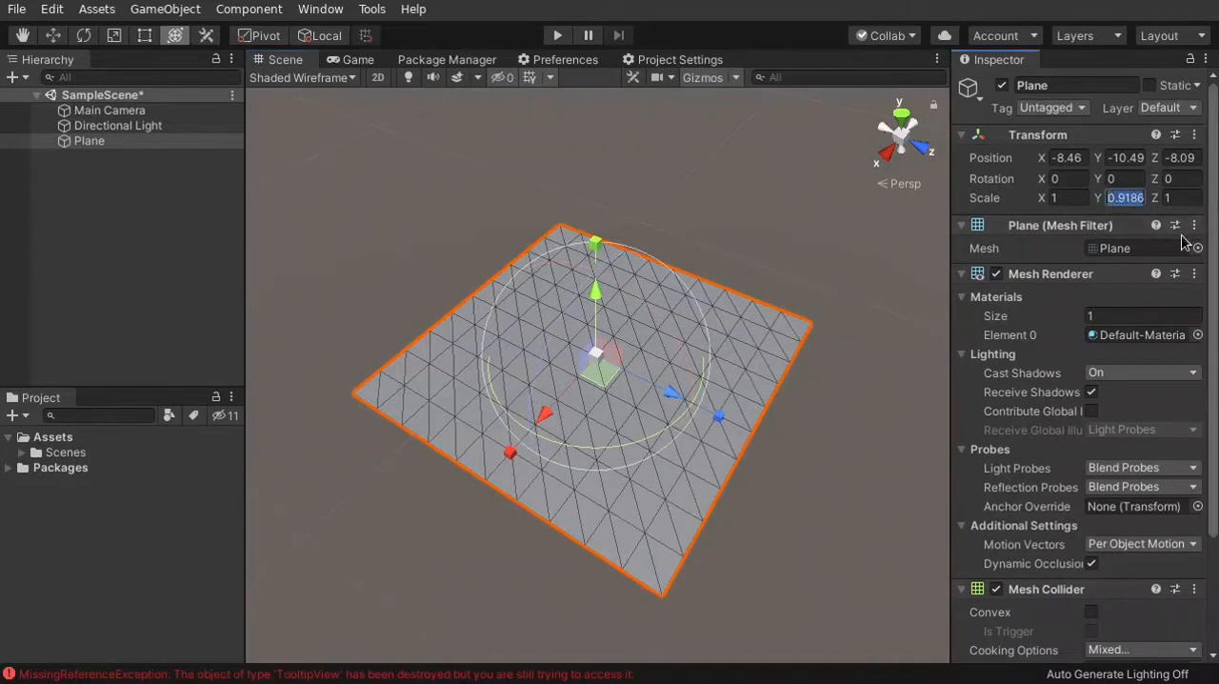
text(1)
right_drag(711, 270, 604, 285)
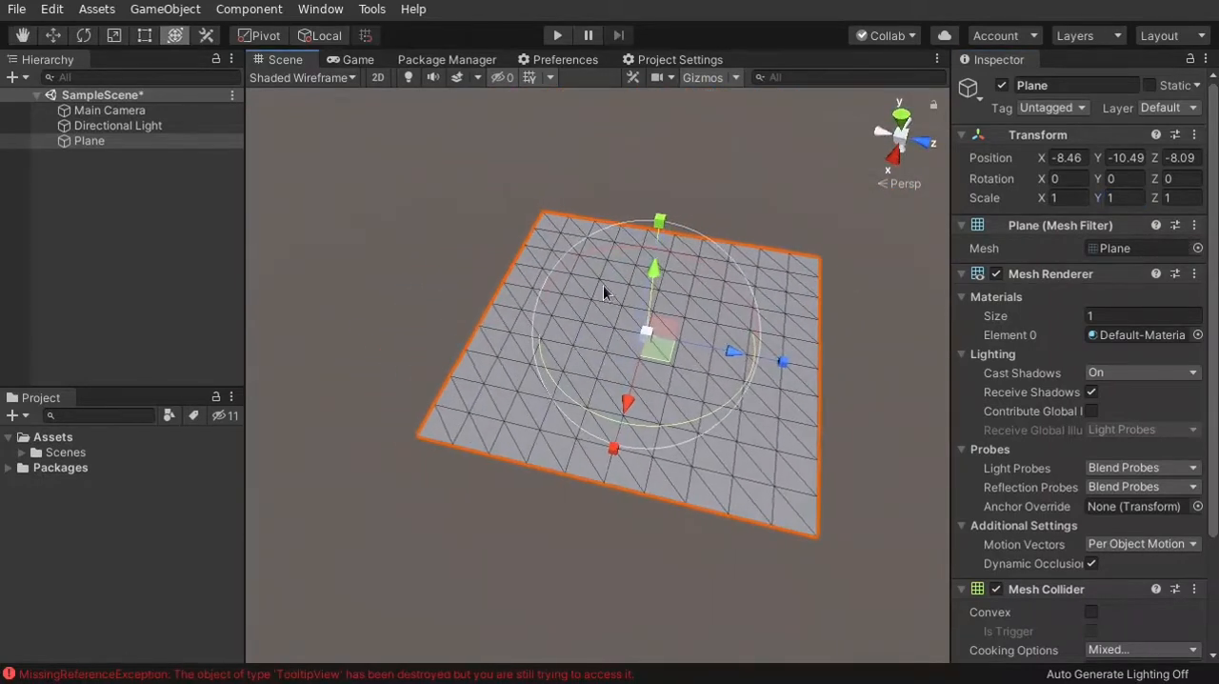
click(52, 38)
right_drag(665, 305, 658, 363)
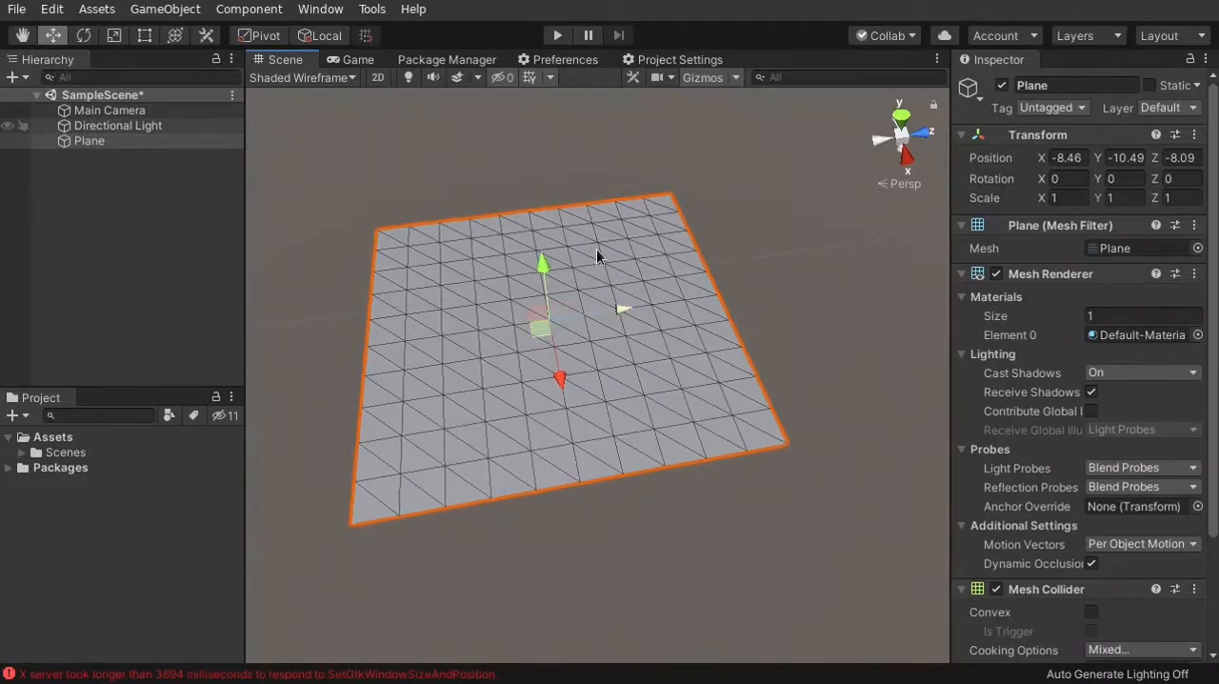
Change the Scene view's draw mode to Shaded and look at the Plane
click(336, 80)
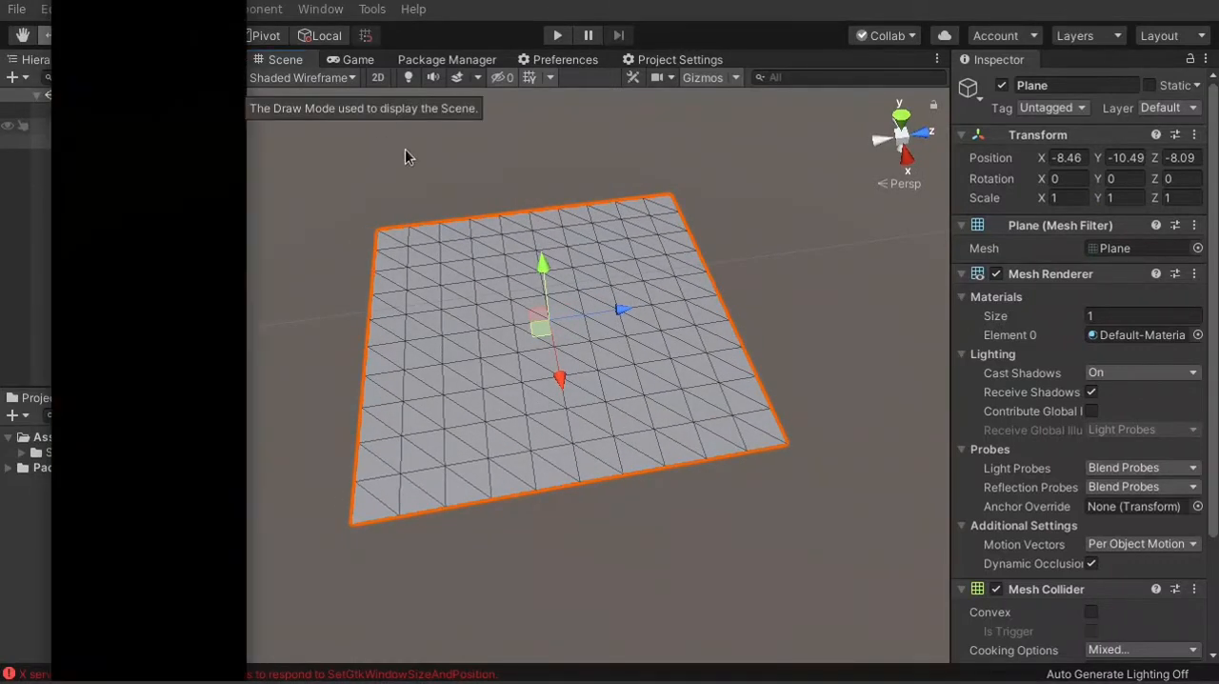
click(326, 82)
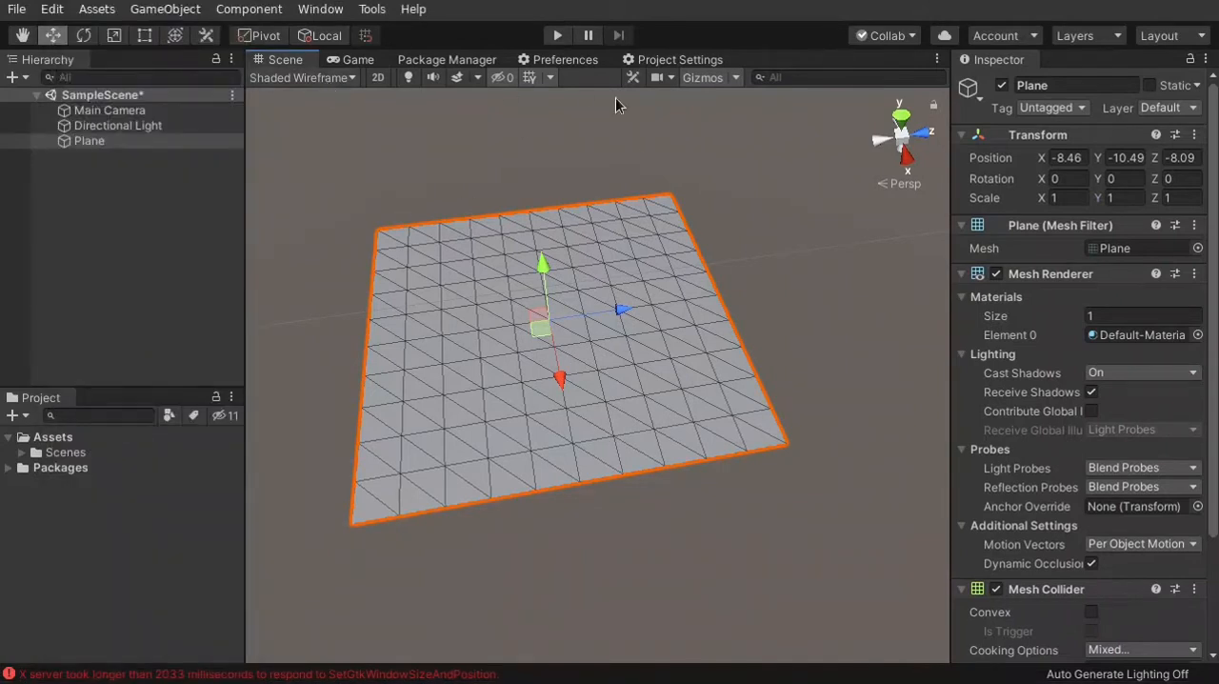
click(325, 82)
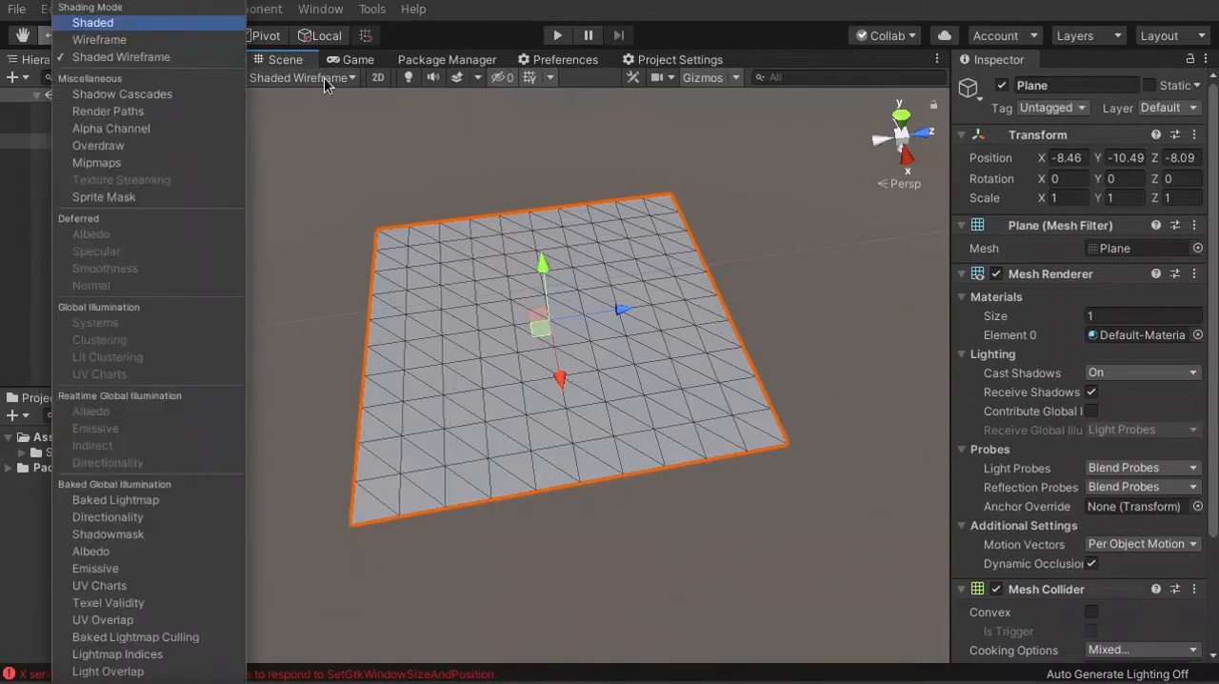
click(113, 27)
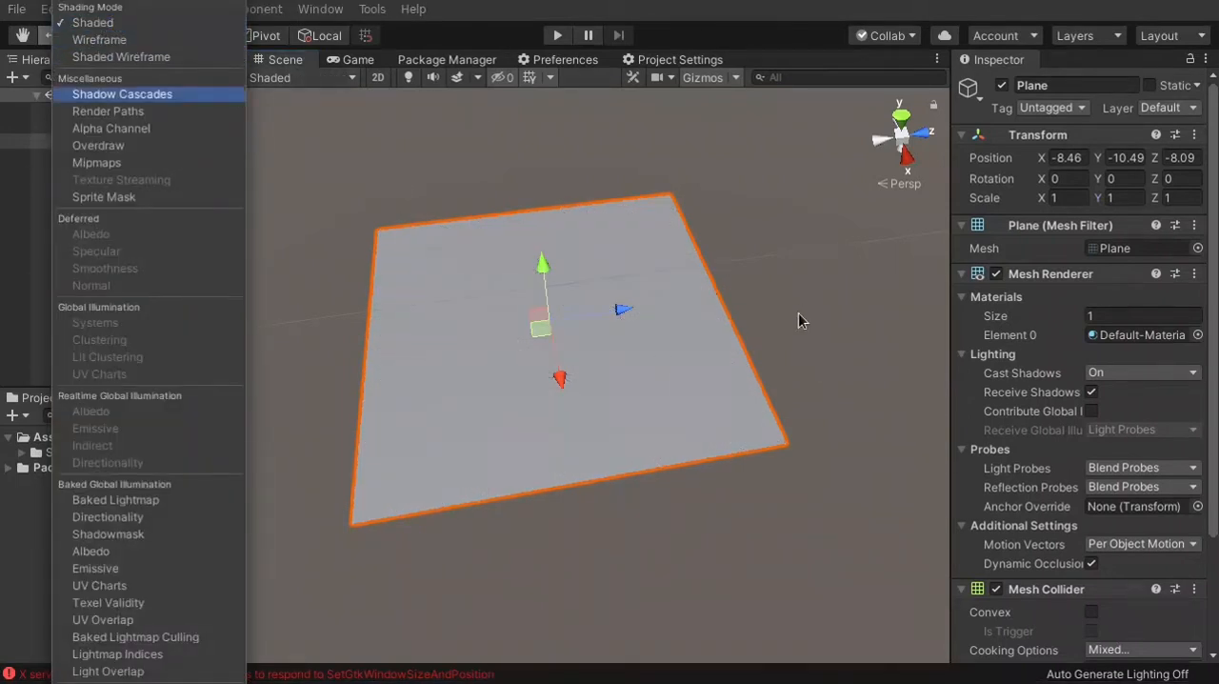
mouse_move(817, 389)
right_down()
mouse_move(658, 280)
mouse_move(787, 287)
right_up()
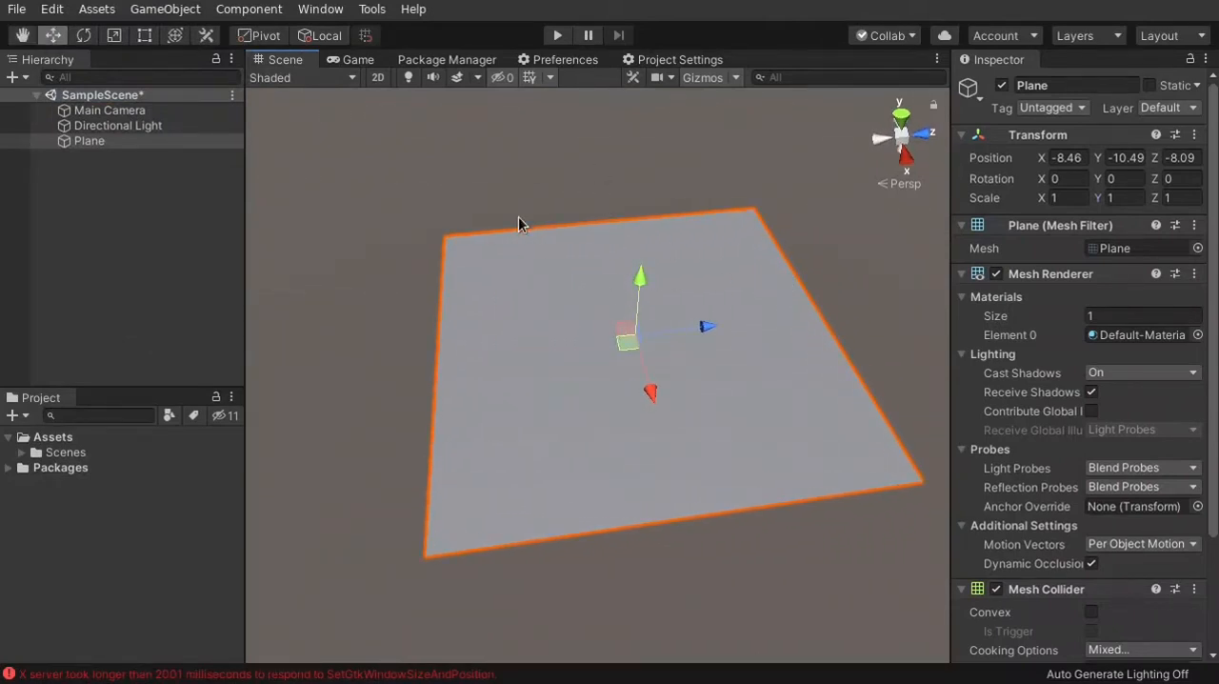
Display the scene in Wireframe draw mode and look at the Plane from other angles
click(301, 76)
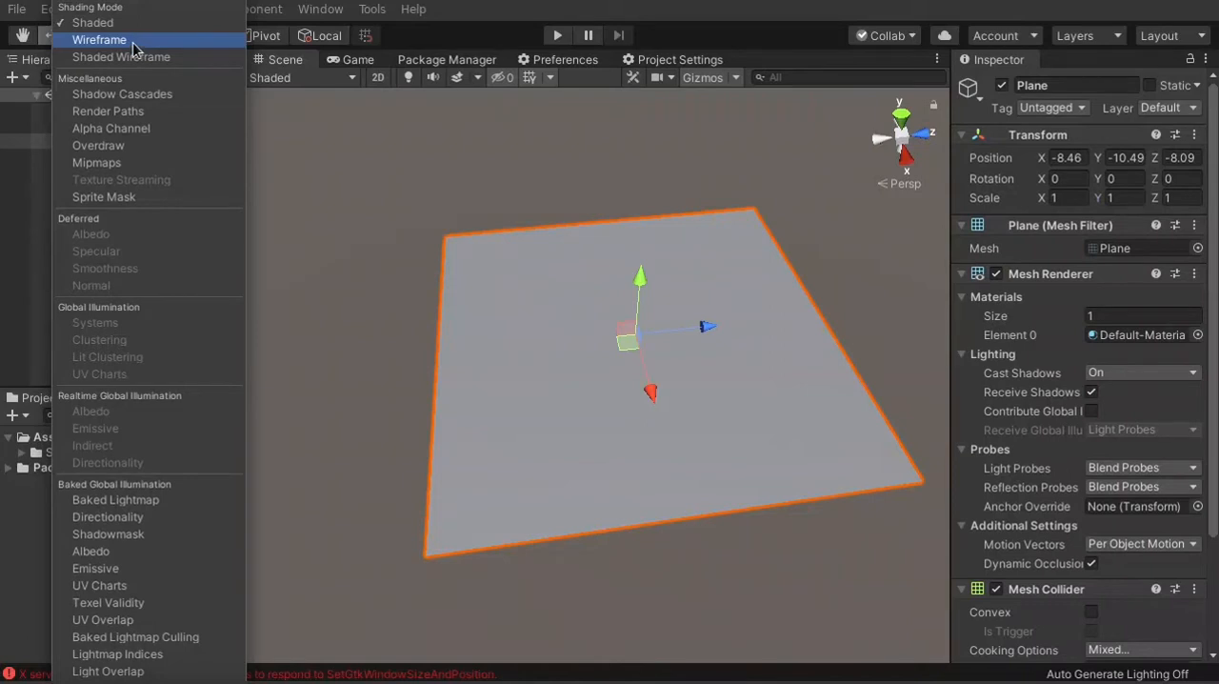
click(134, 42)
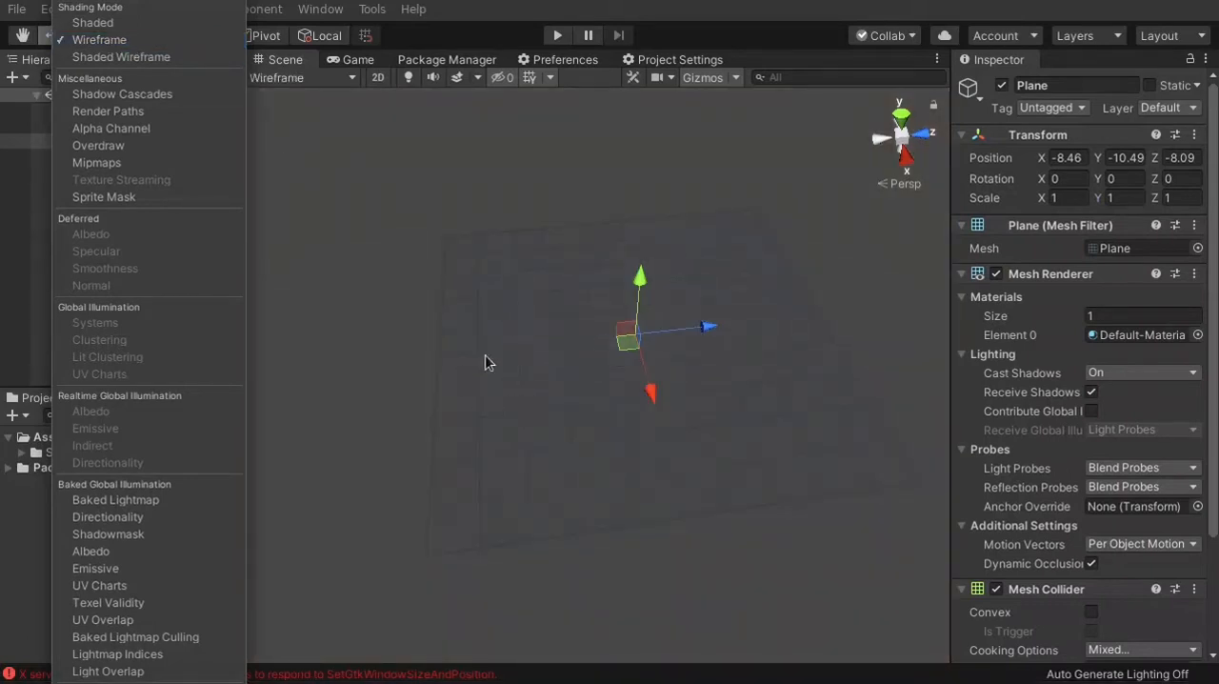
right_drag(534, 358, 510, 379)
right_drag(637, 324, 576, 350)
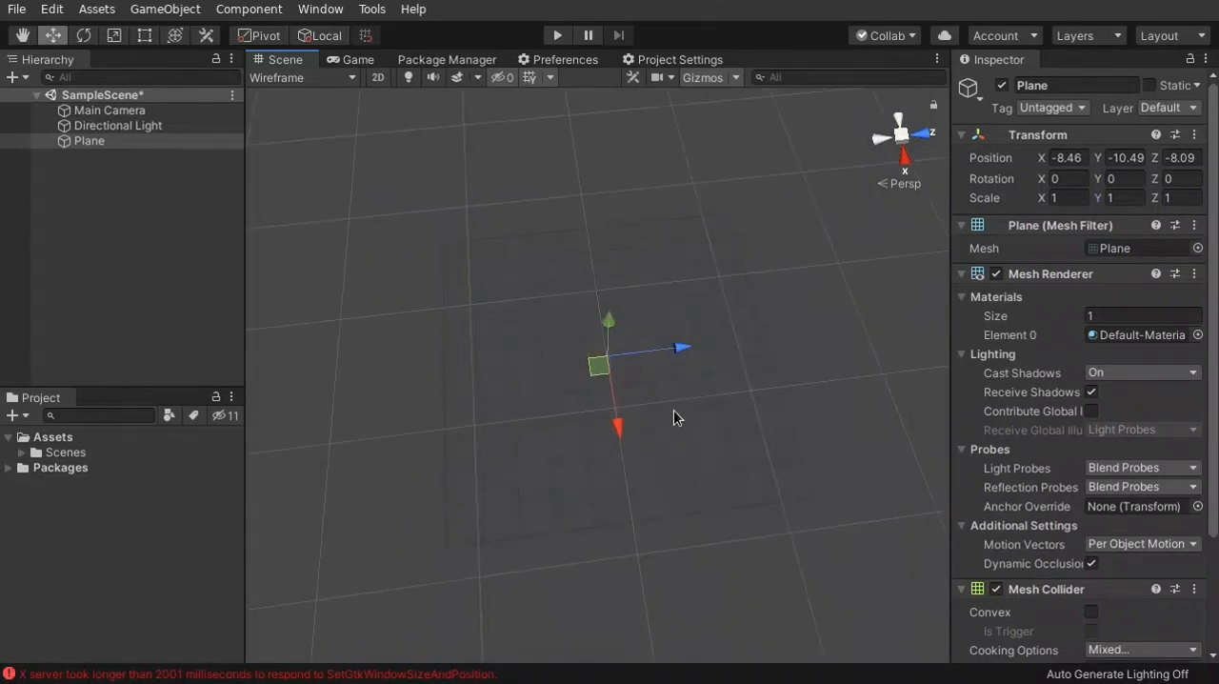
Display the scene in Shaded Wireframe draw mode and view the Plane's triangles
click(343, 80)
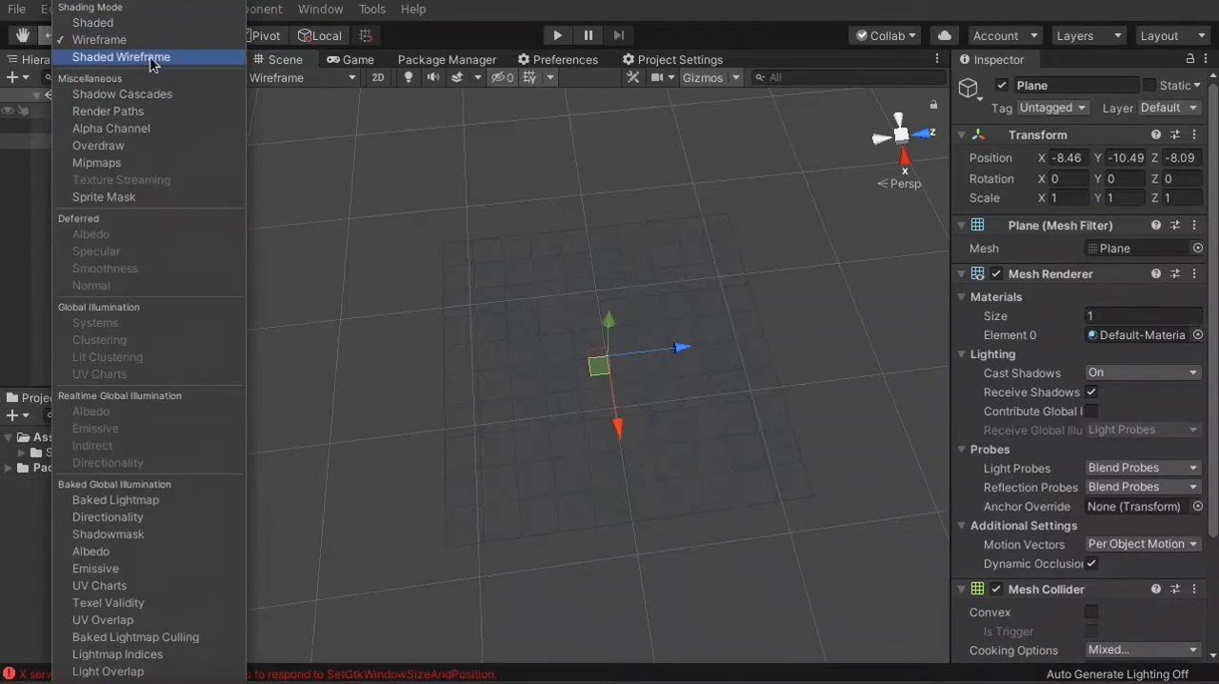
click(152, 59)
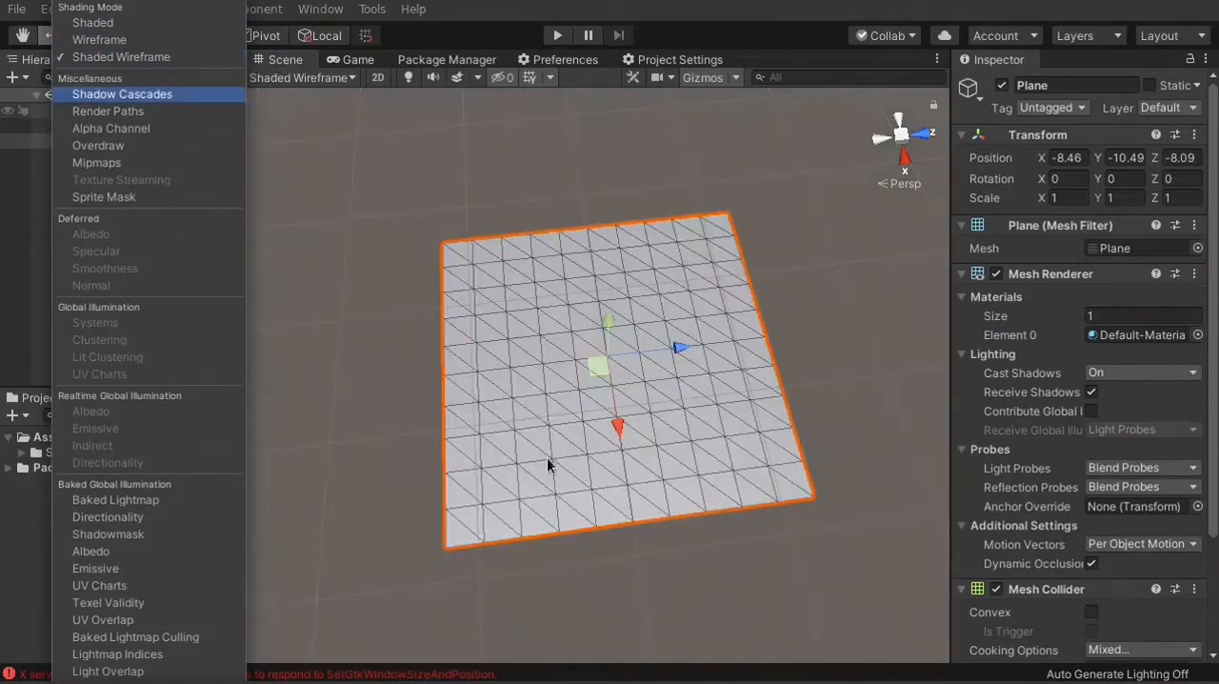
right_drag(548, 462, 694, 444)
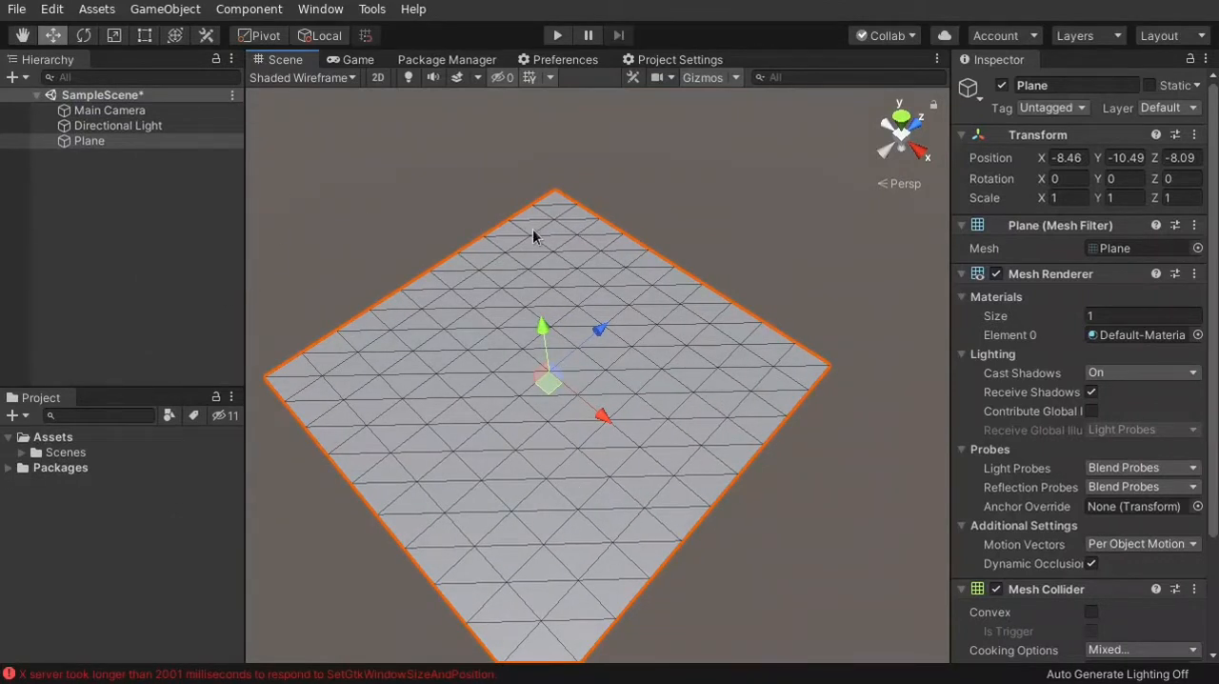
Return the Scene view to Shaded draw mode and view the Plane from several directions
click(340, 81)
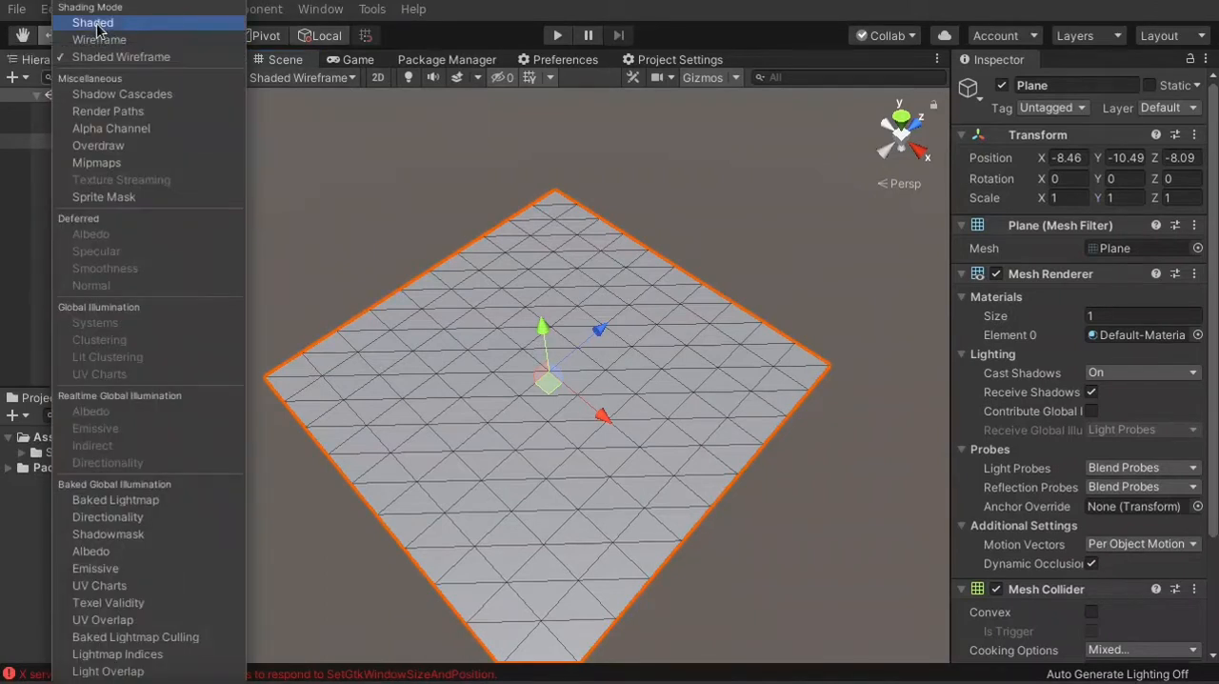
click(95, 24)
right_drag(758, 279, 544, 303)
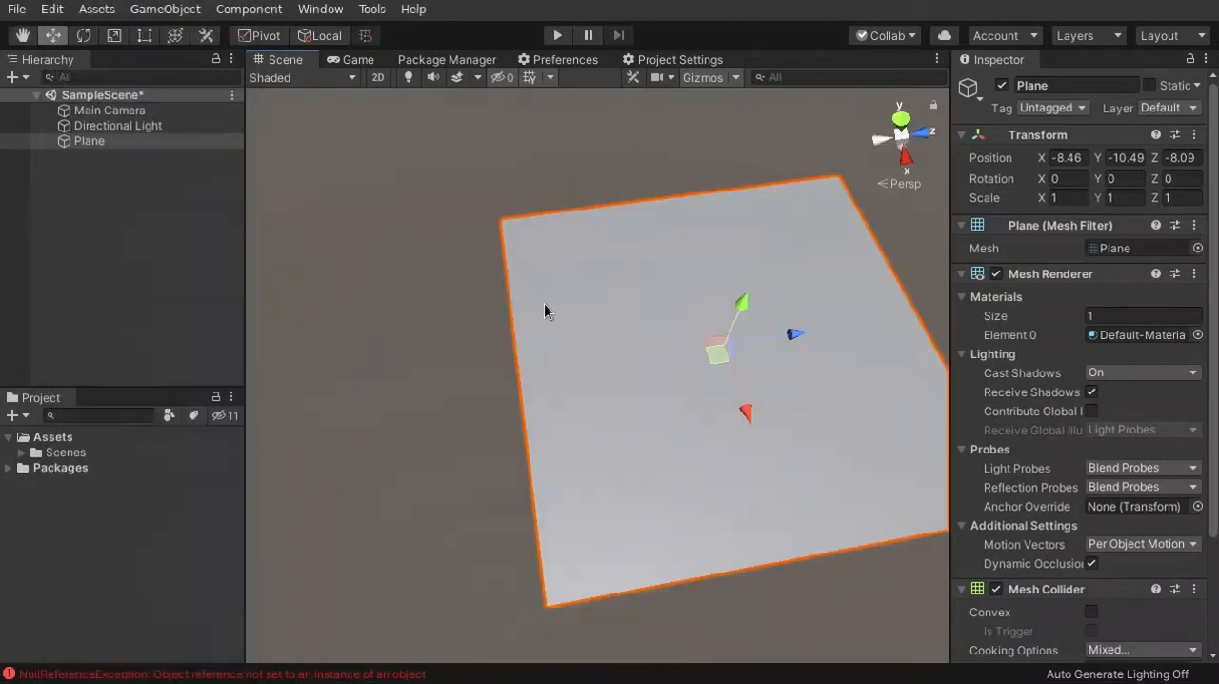
mouse_move(755, 255)
right_down()
mouse_move(726, 207)
mouse_move(739, 168)
mouse_move(746, 191)
mouse_move(615, 235)
mouse_move(627, 245)
right_up()
key(d)
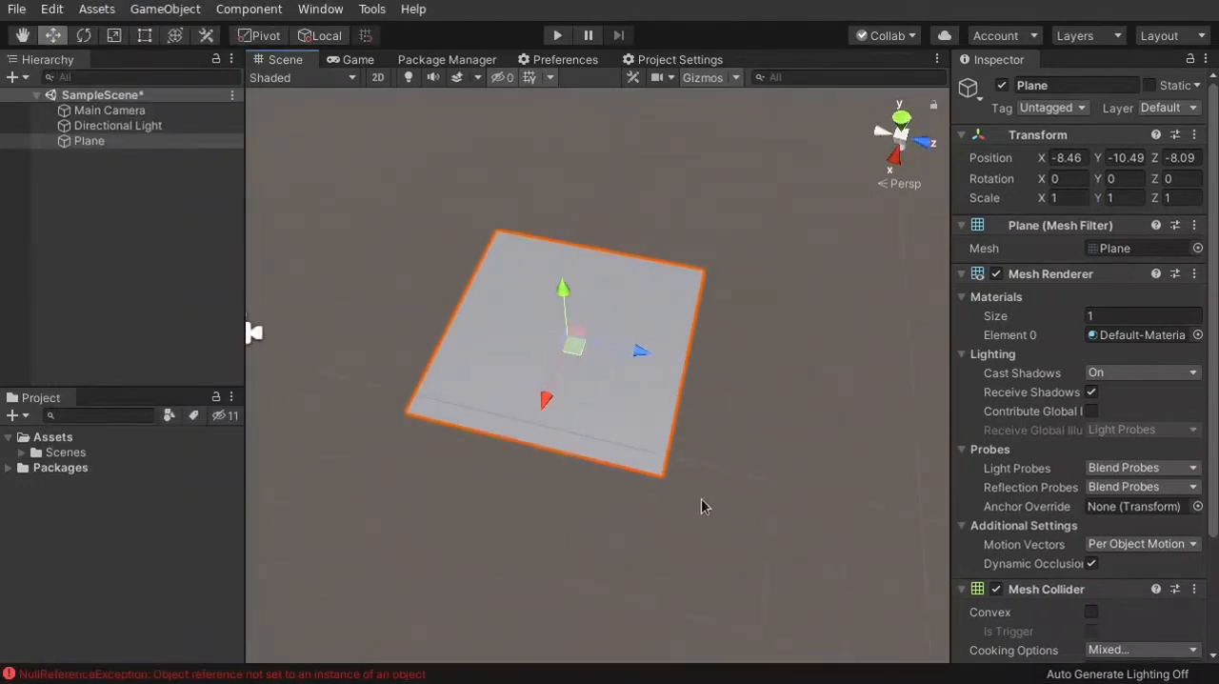
right_drag(687, 487, 799, 413)
key(w)
key(s)
key(w)
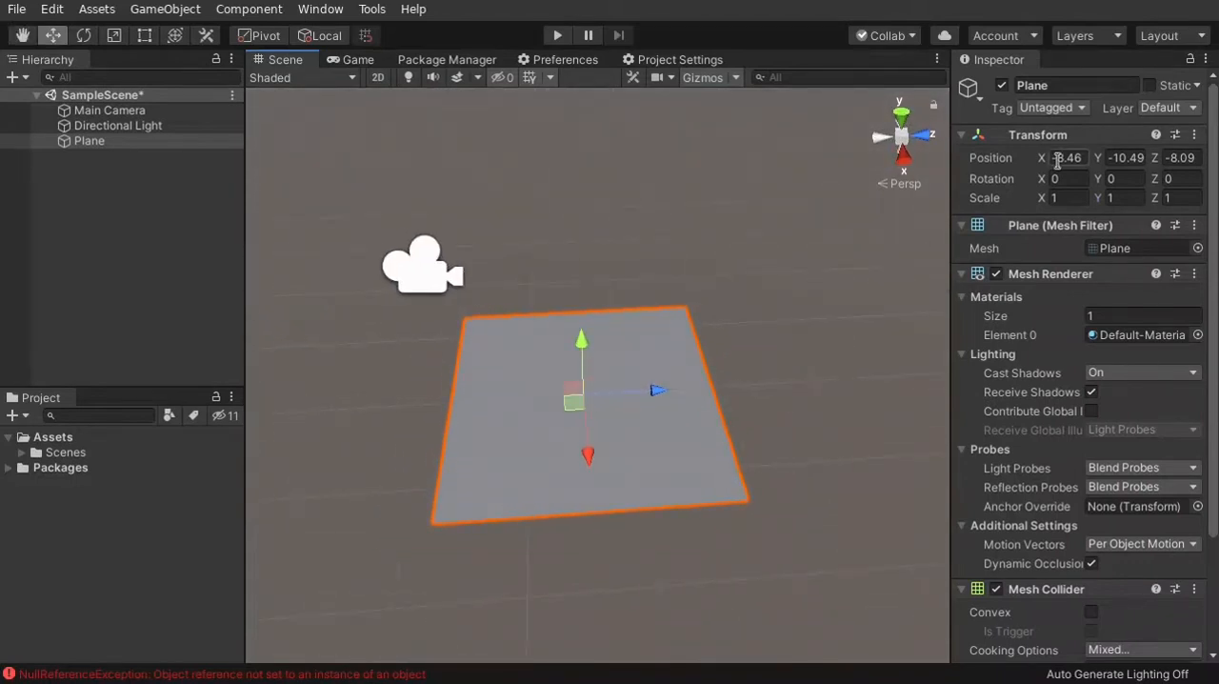
Widen the Inspector slightly and set the Plane's X position to 0
click(951, 200)
drag(951, 200, 917, 198)
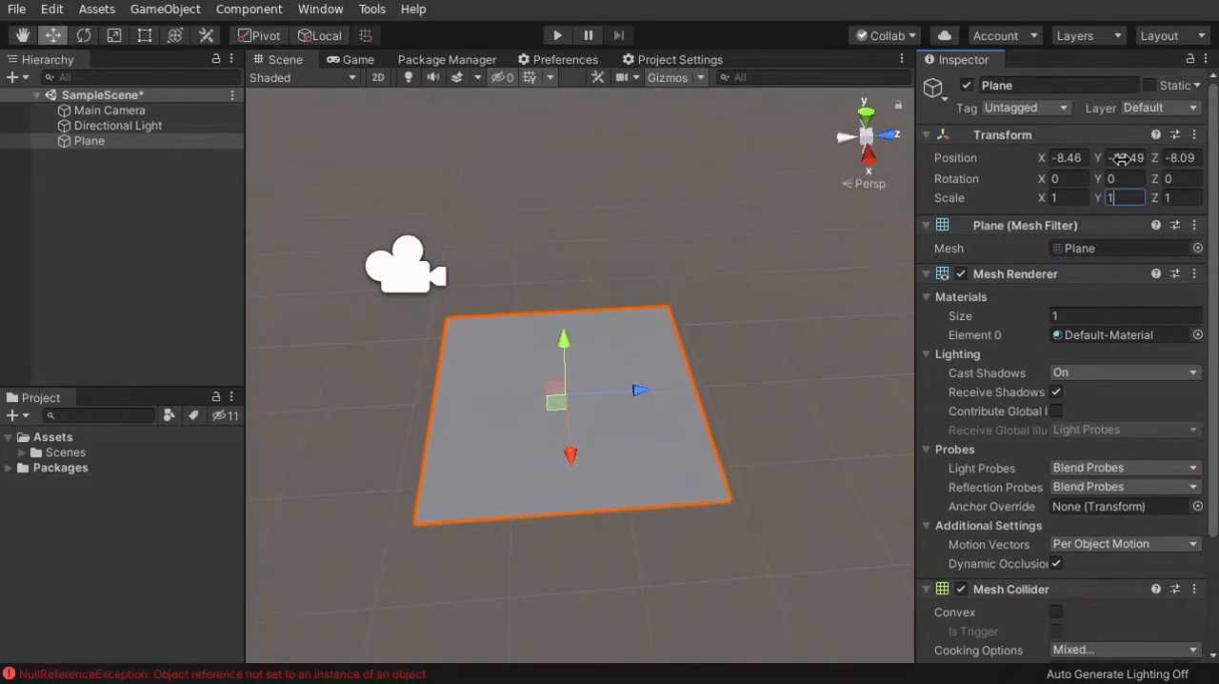
click(1064, 160)
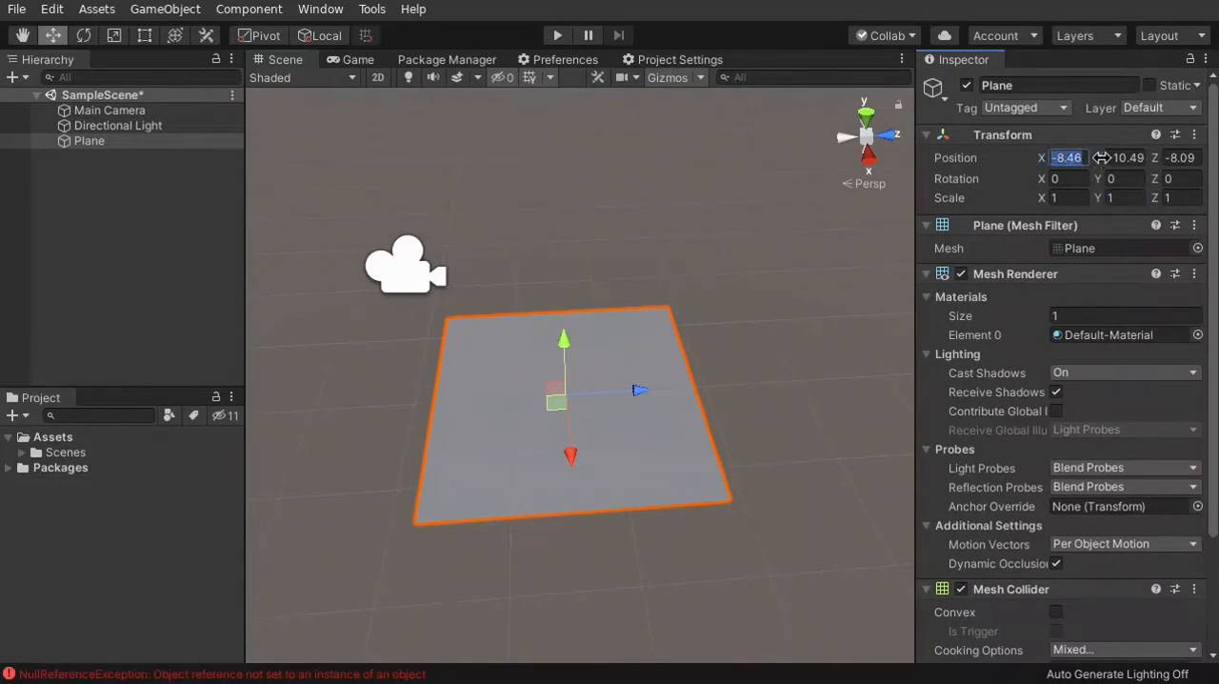
click(1144, 160)
click(1182, 160)
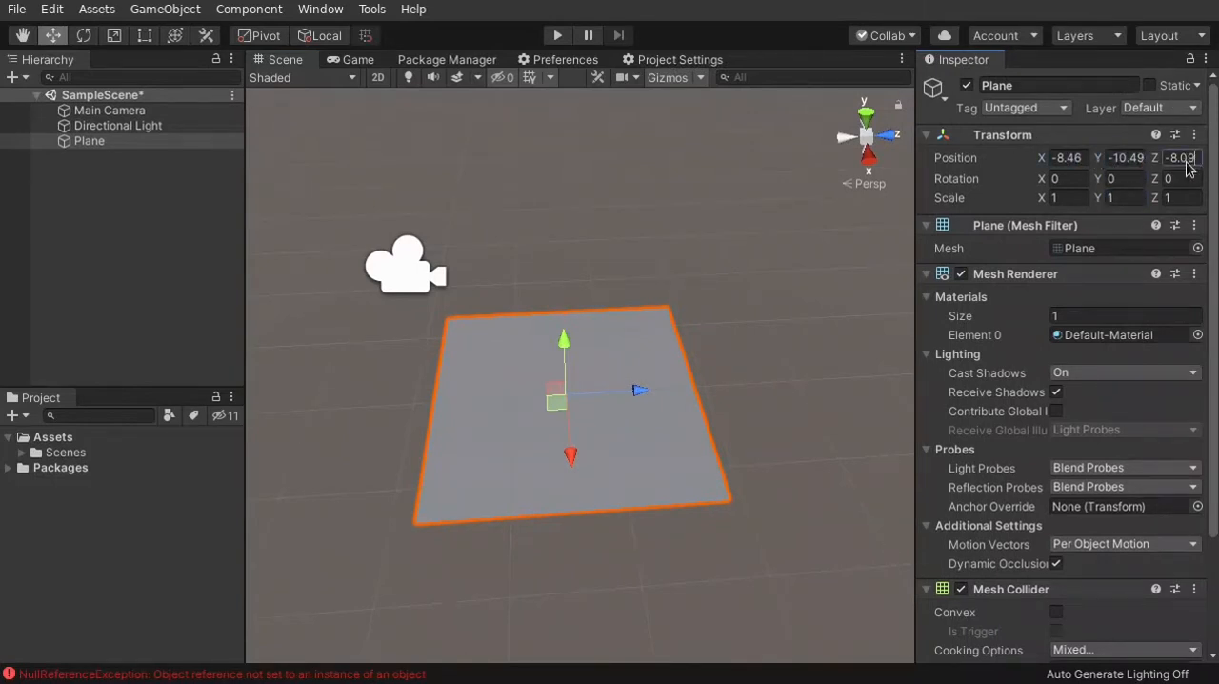
click(1183, 160)
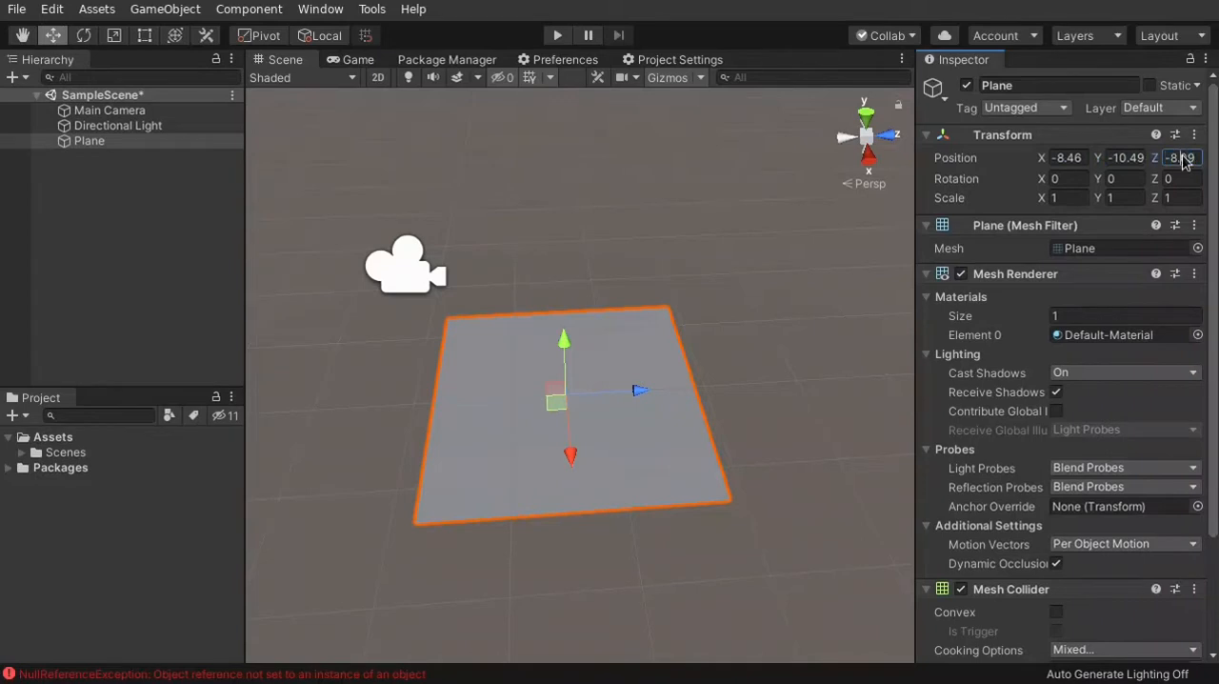
click(1069, 159)
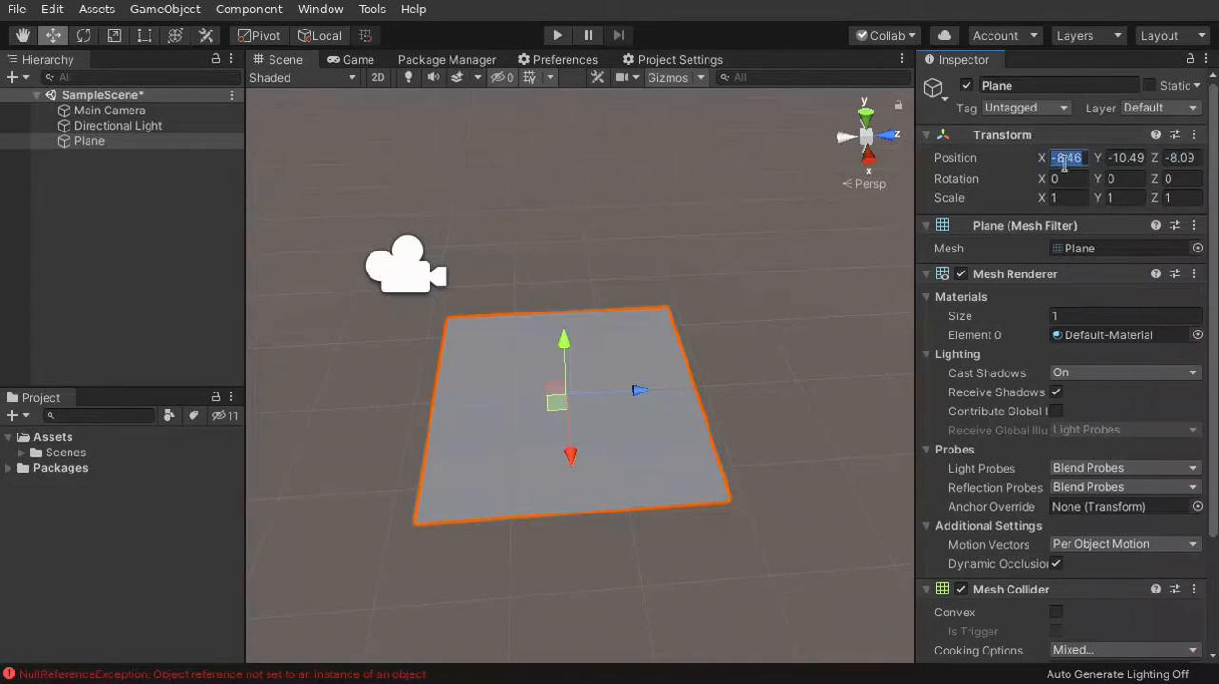
text(0)
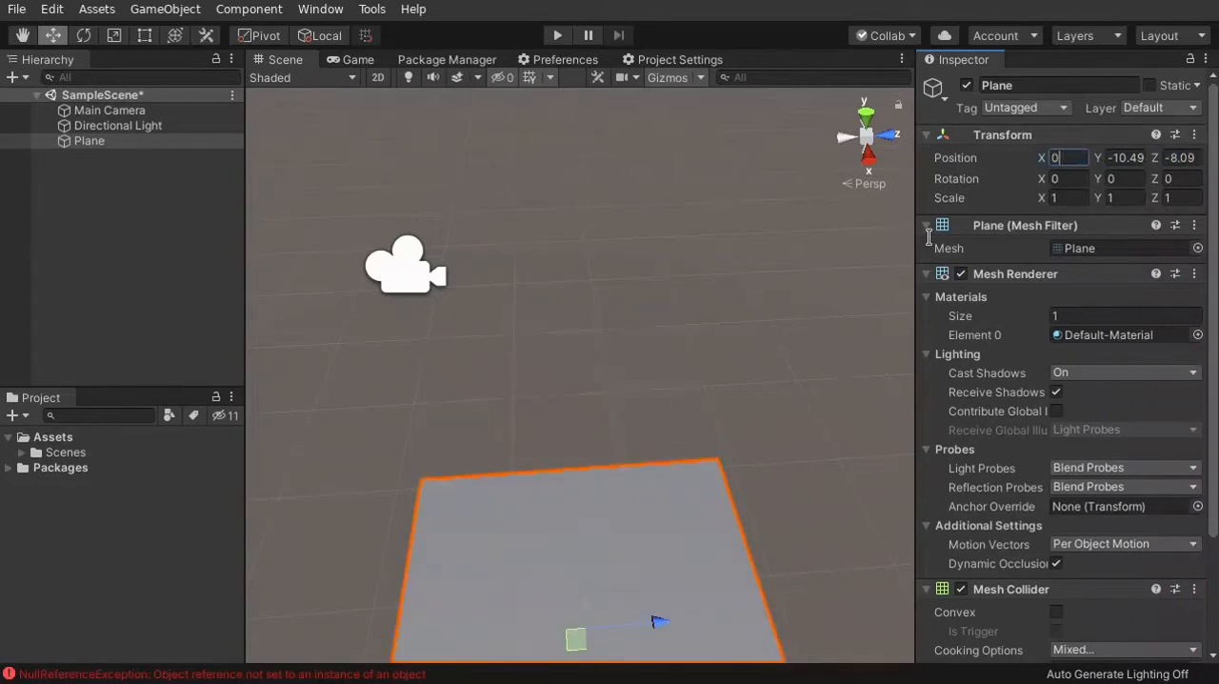
Reset the Plane's whole Transform component to its default values
mouse_move(845, 338)
right_down()
mouse_move(768, 330)
mouse_move(811, 352)
mouse_move(843, 345)
right_up()
key(s)
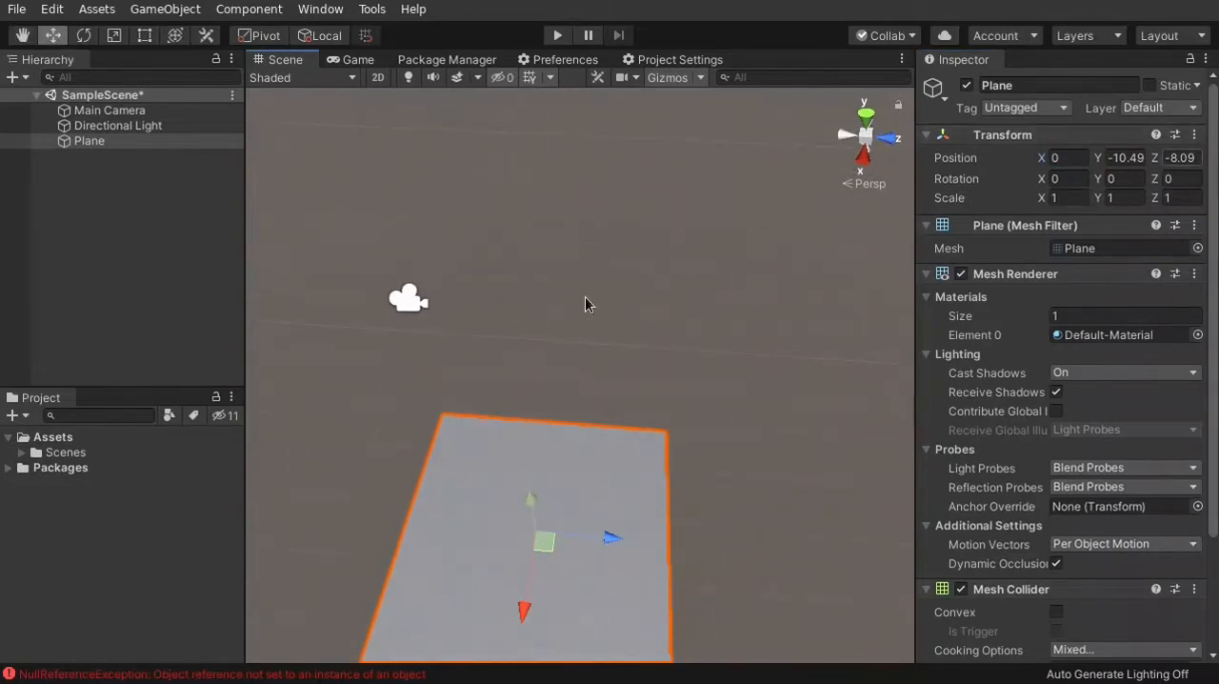
key(f)
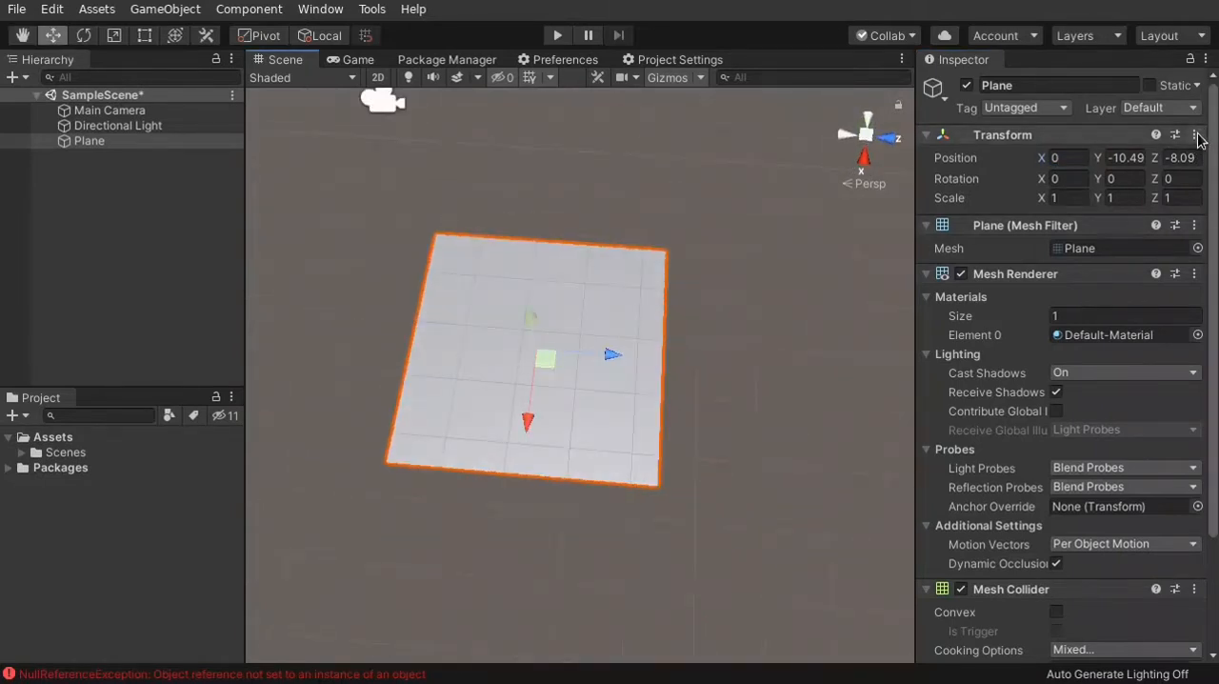
click(1196, 135)
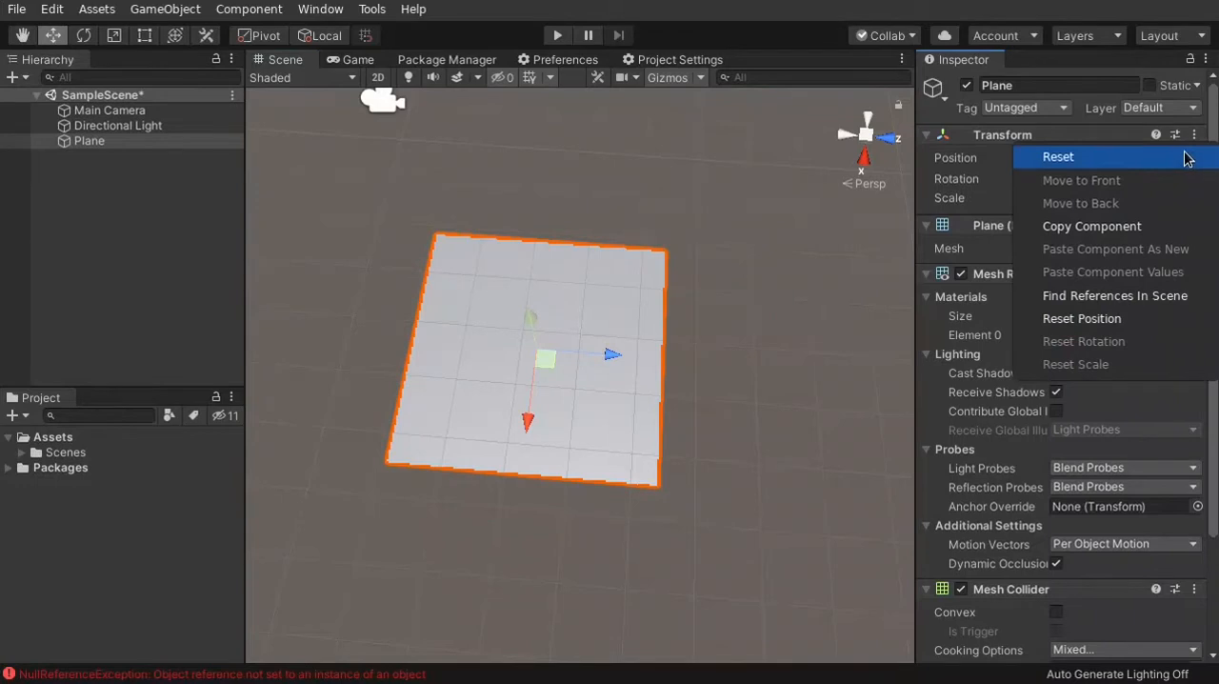
click(1186, 158)
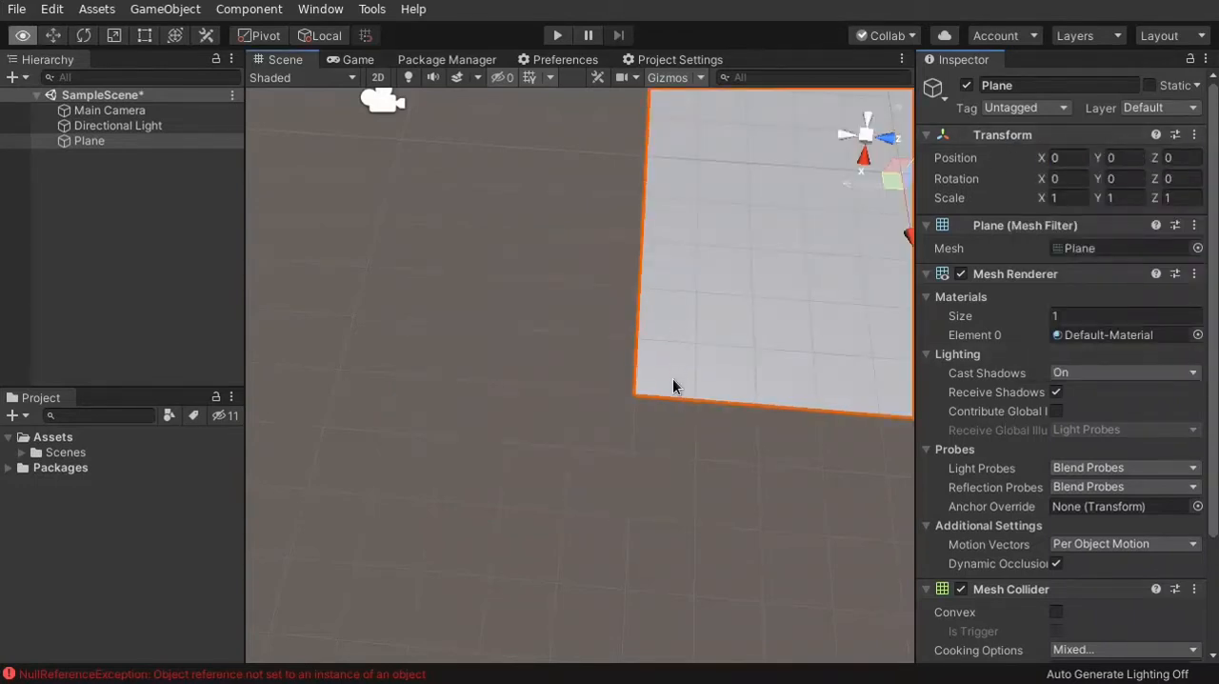
alt+drag(673, 384, 868, 220)
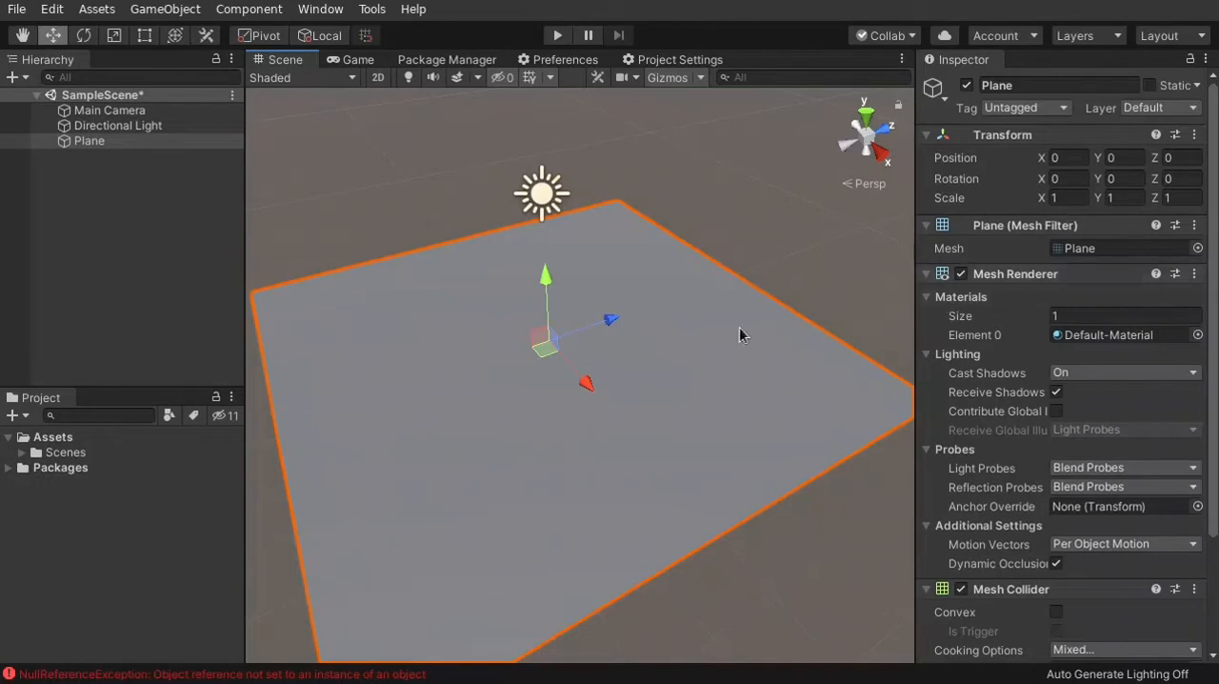
Examine the Plane's Mesh Renderer and Mesh Collider settings, then expand and look through the Default-Material properties
scroll(1024, 296, down, 3)
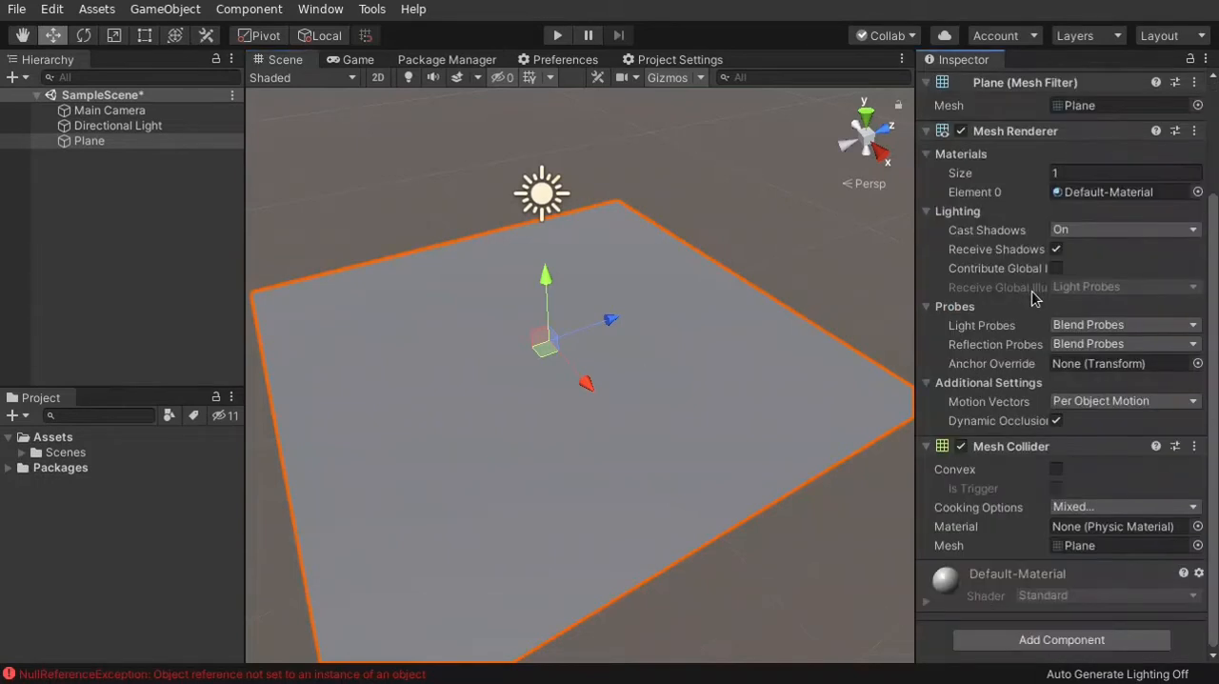
mouse_move(1042, 268)
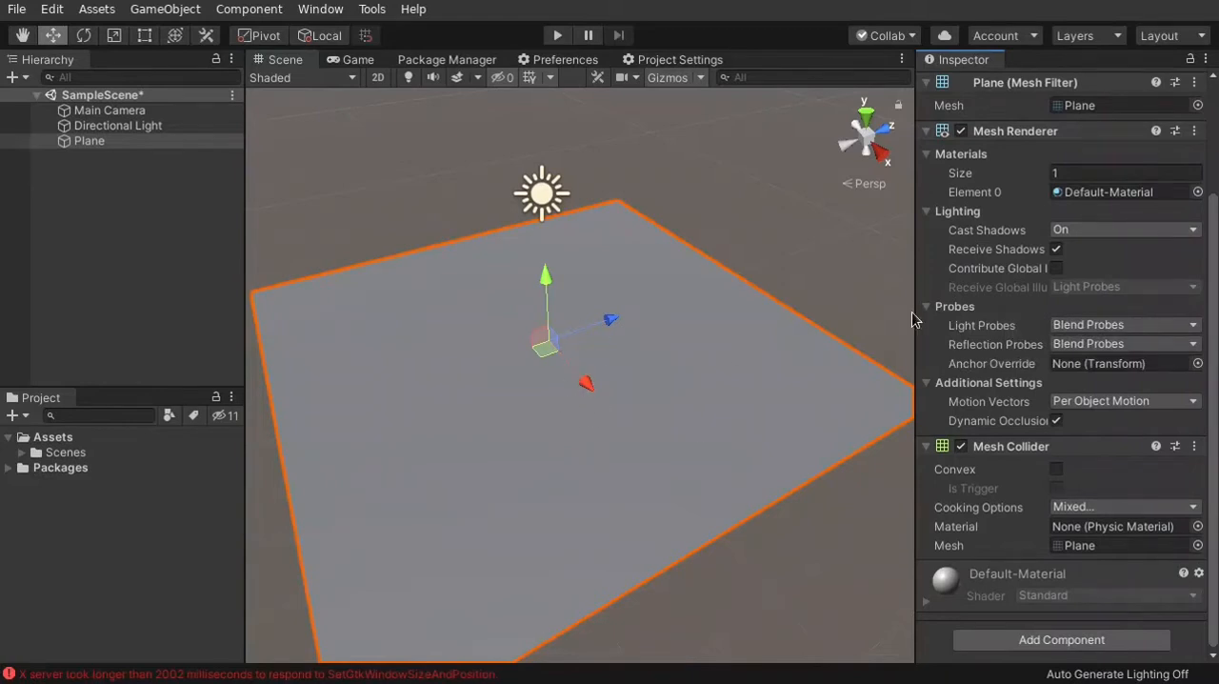
click(1083, 169)
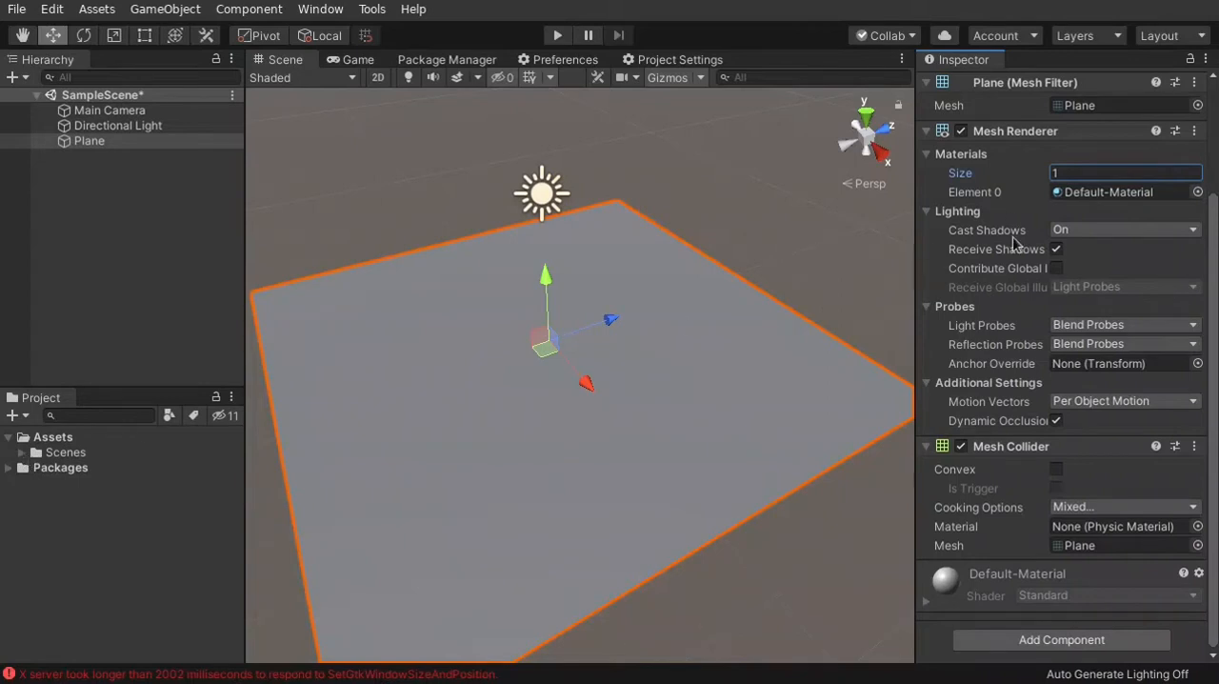
click(1120, 192)
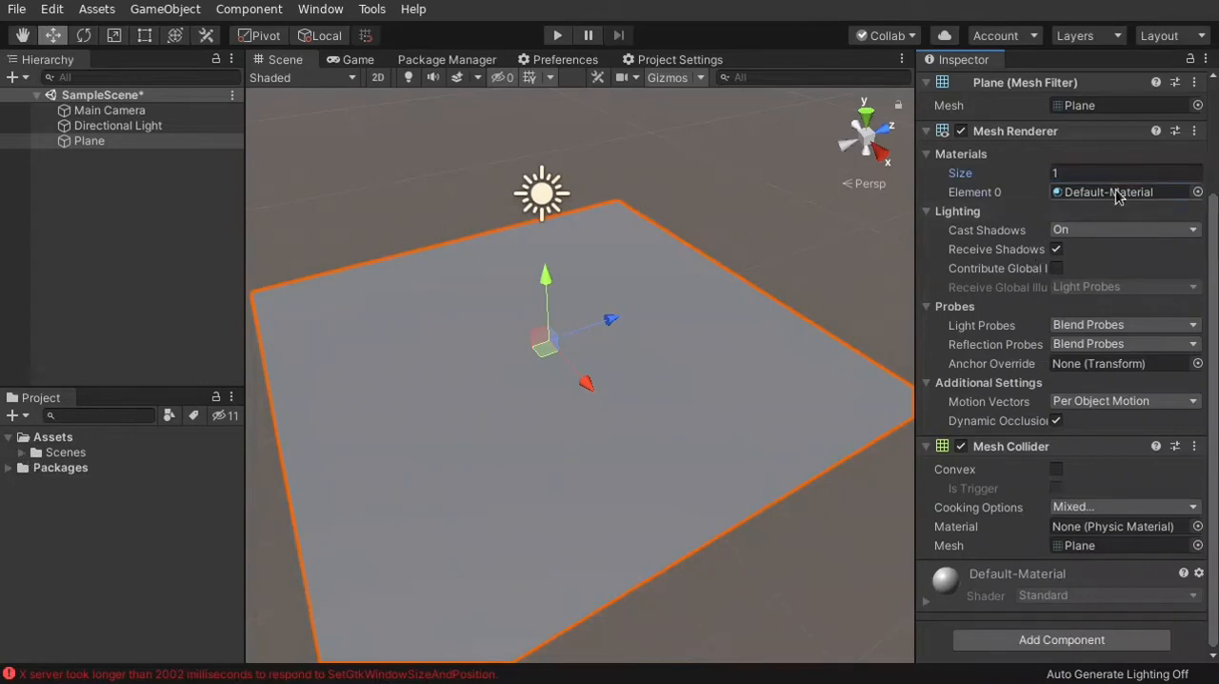
click(1212, 378)
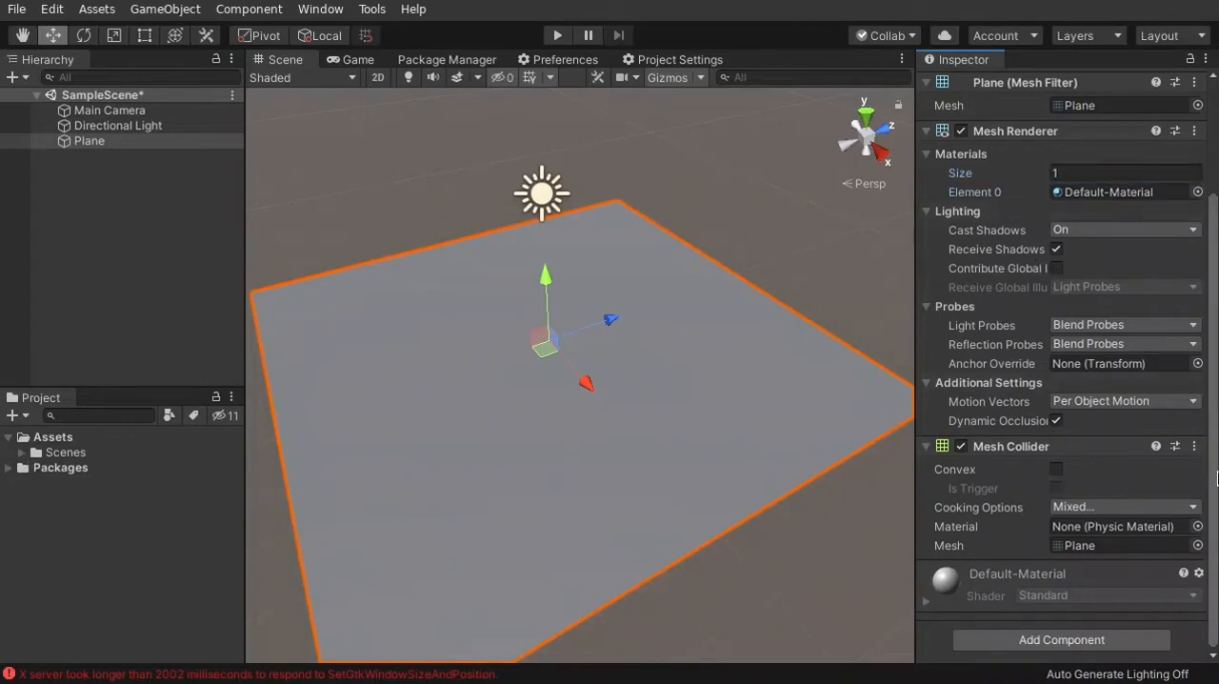
click(929, 604)
scroll(1034, 562, down, 5)
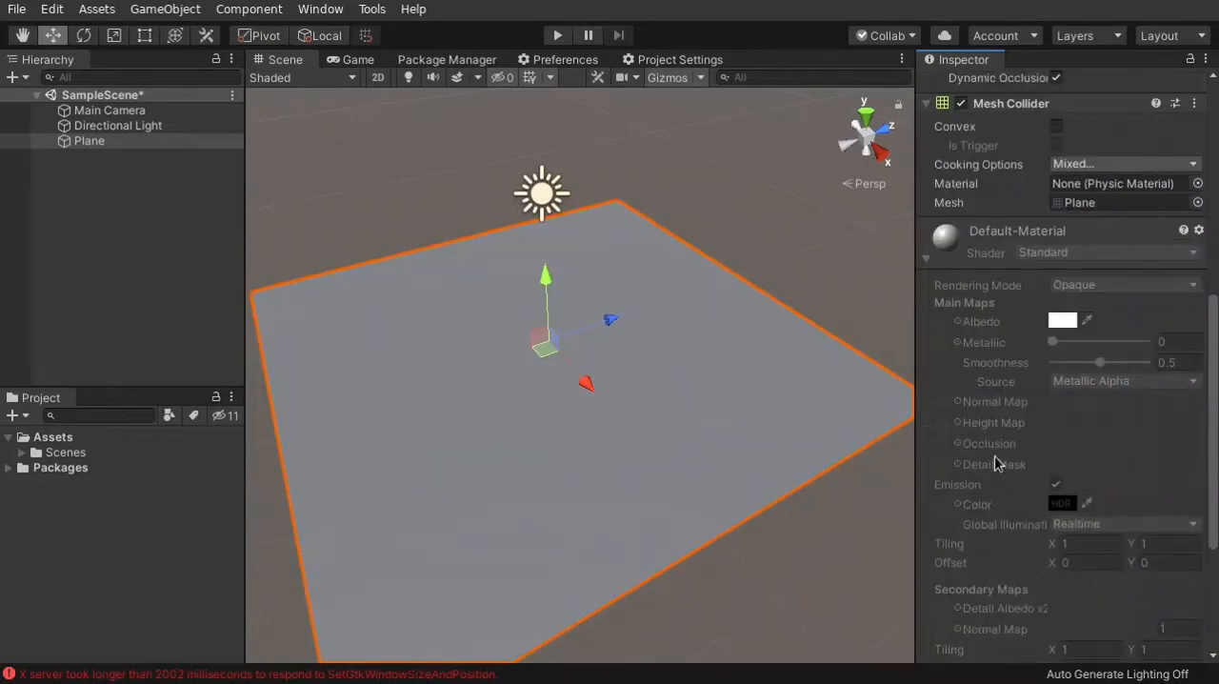
Expand the Scenes folder in the project's assets
scroll(981, 410, down, 3)
scroll(1038, 266, up, 3)
click(21, 453)
right_click(67, 444)
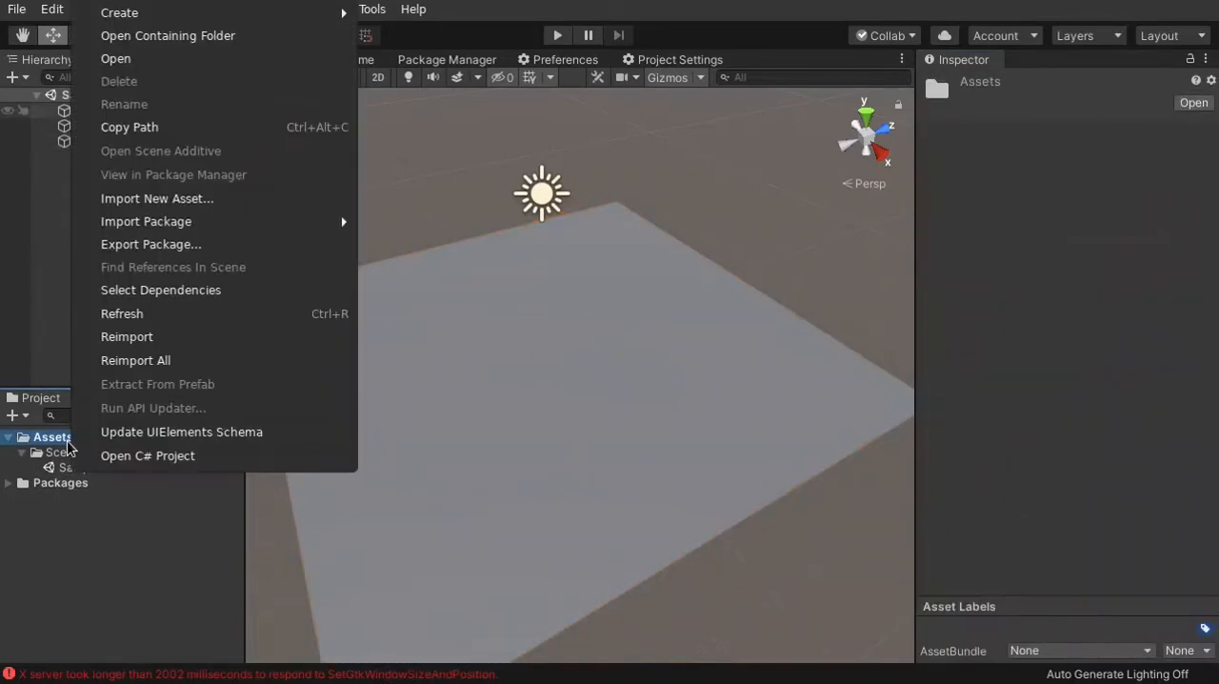
mouse_move(221, 17)
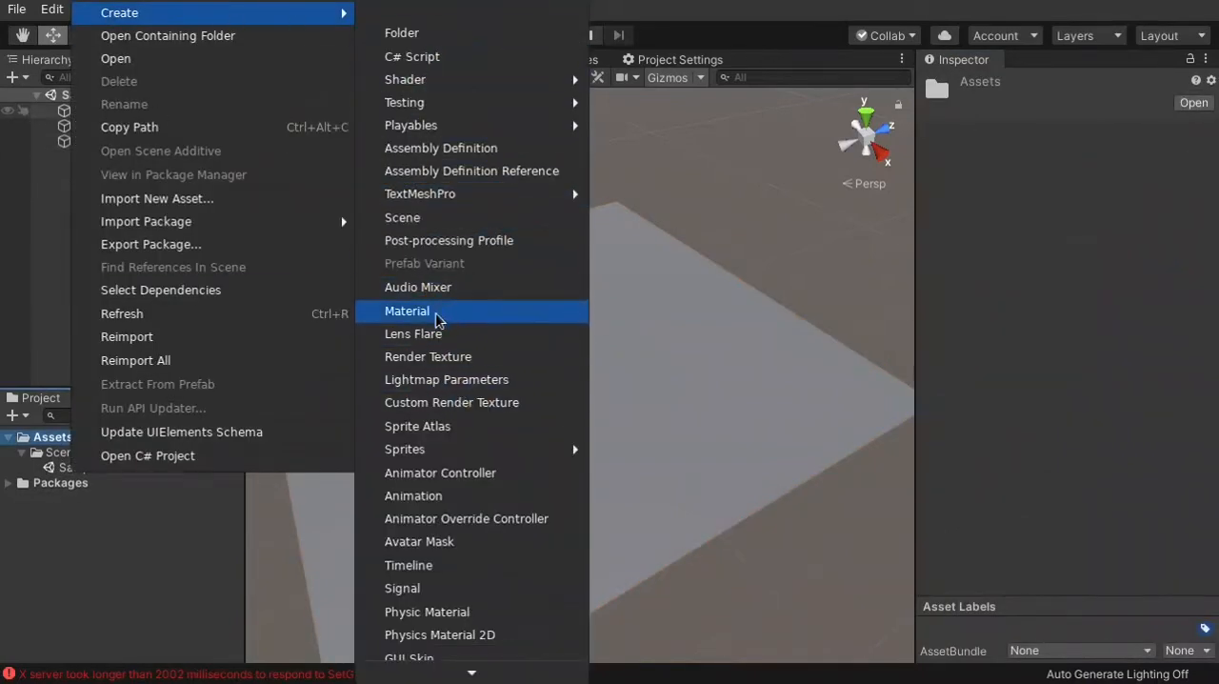
click(61, 535)
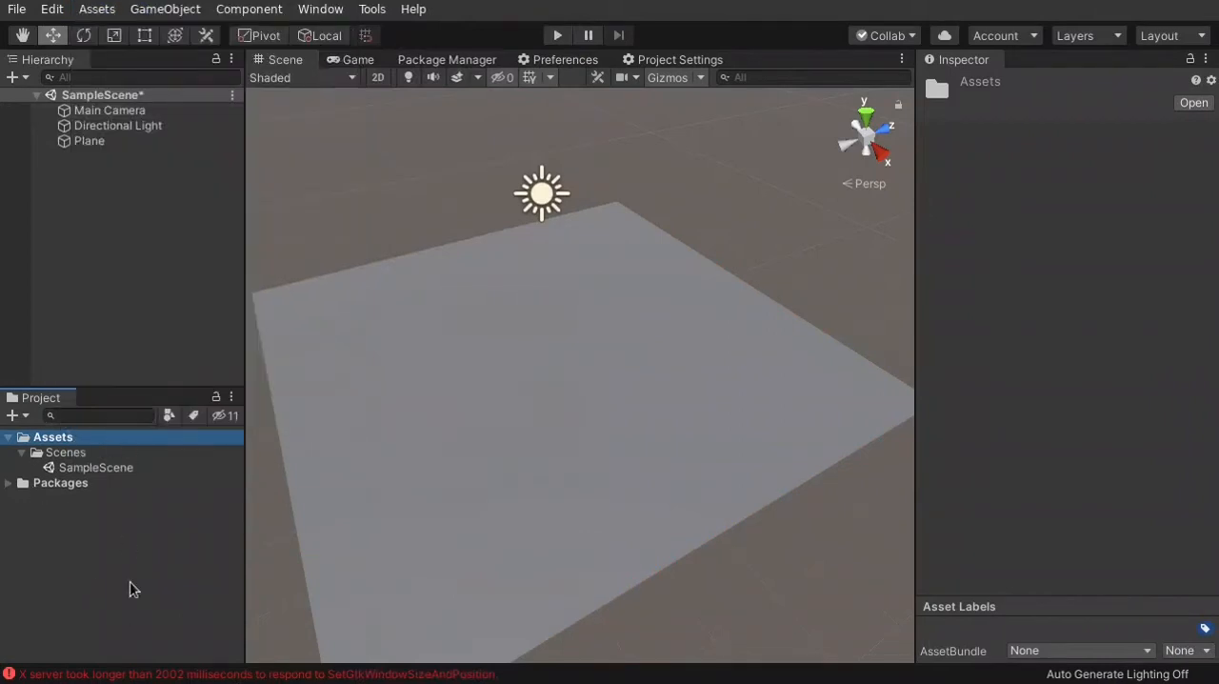
Create a new material in the Assets folder and name it Experiment
right_click(59, 443)
mouse_move(195, 13)
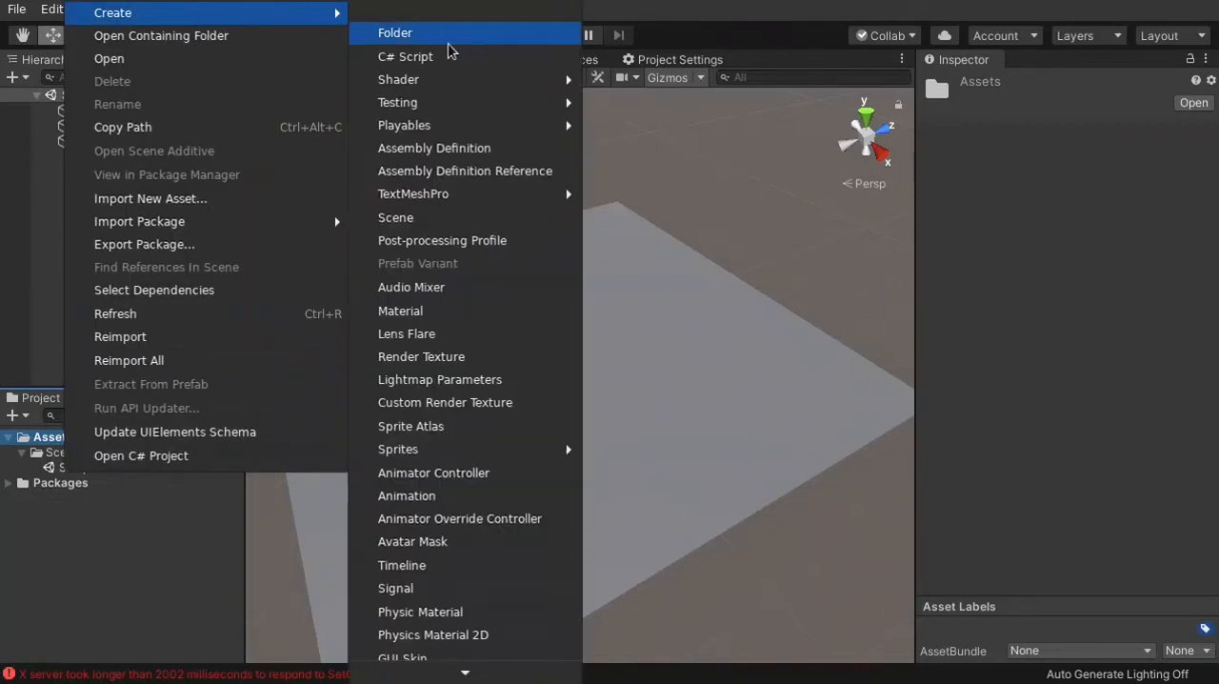
click(434, 314)
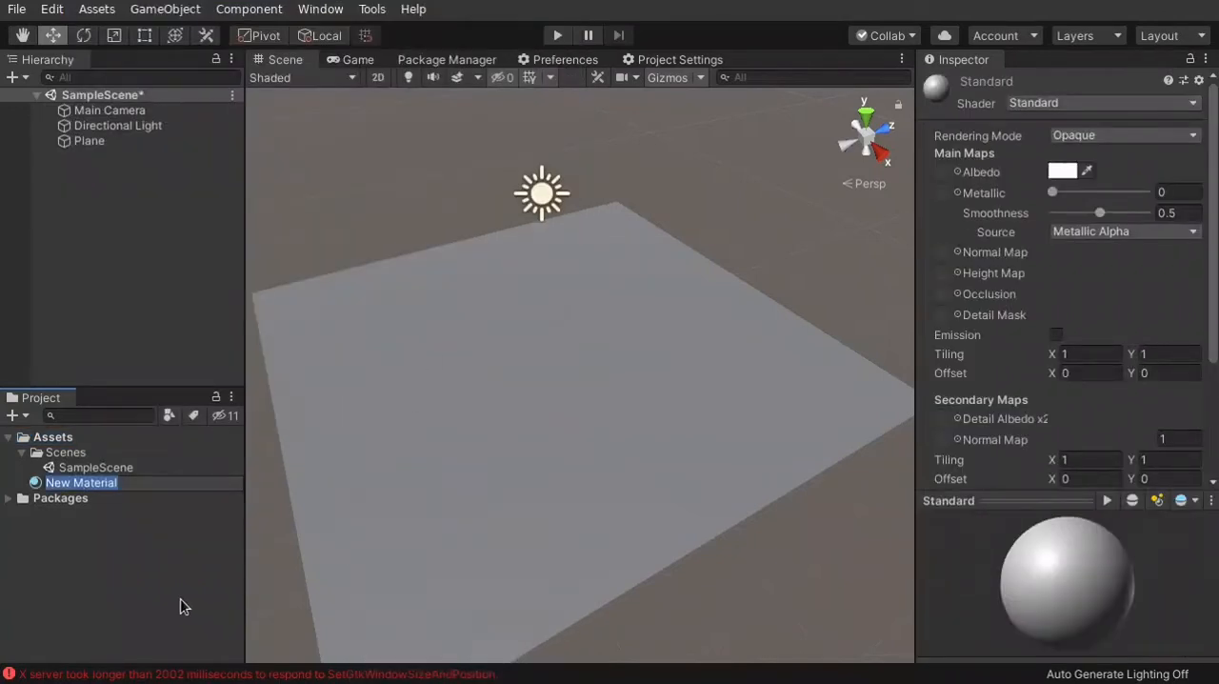
text(Exp)
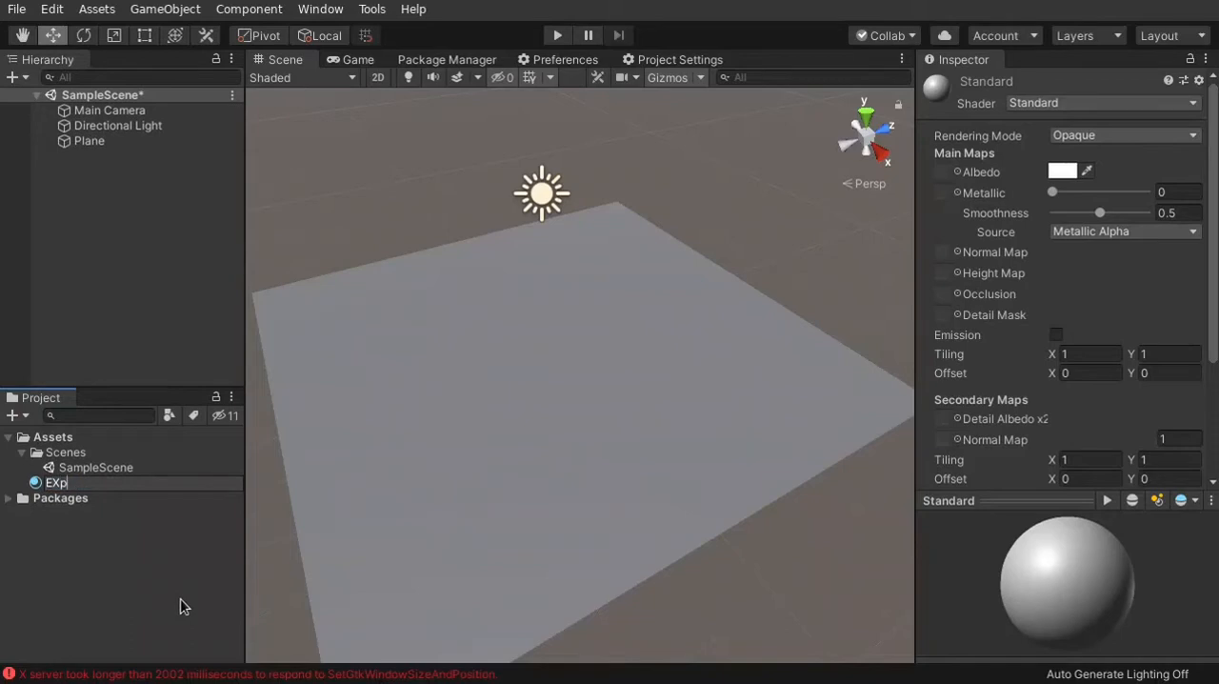
key(BackSpace)
text(periment)
key(Return)
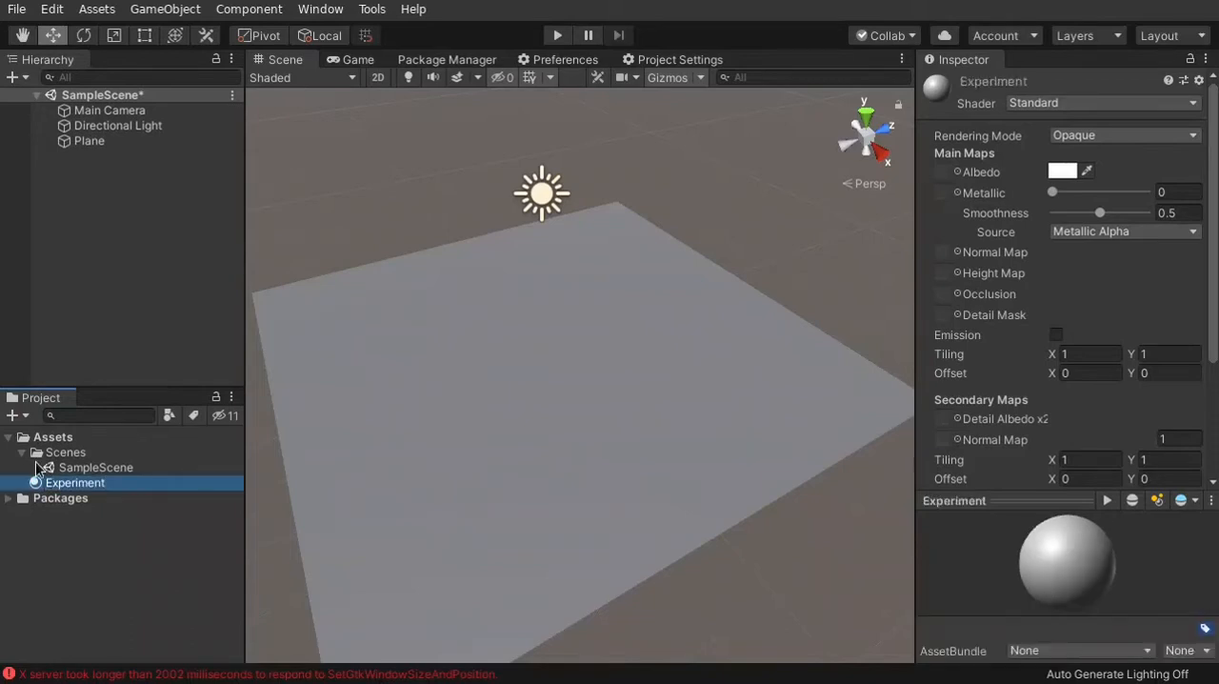
Create a Materials folder inside Assets, move the Experiment material into it and expand the folder
right_click(59, 439)
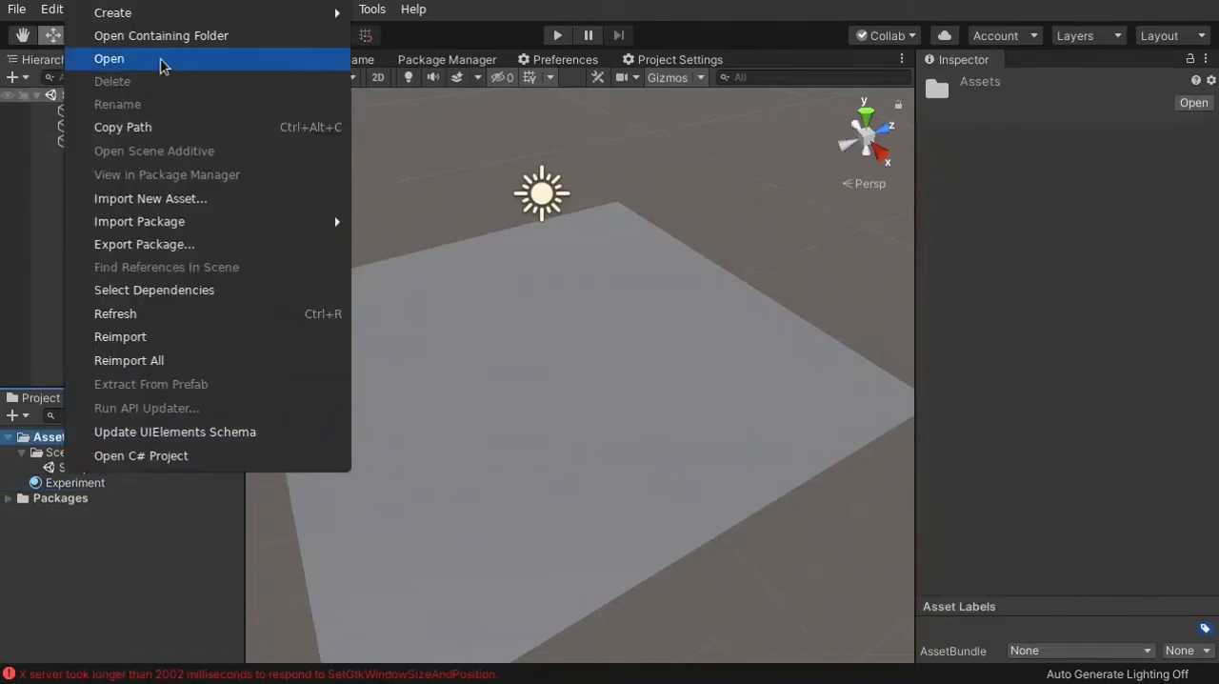
mouse_move(167, 14)
click(505, 36)
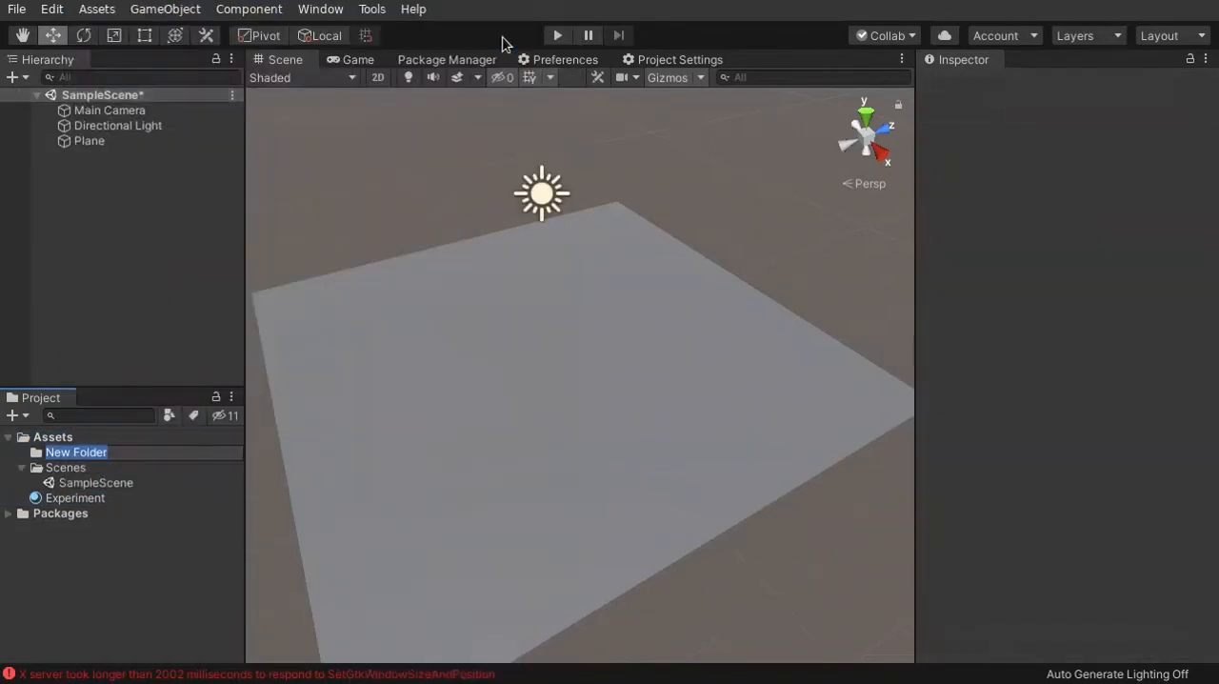
text(Materi)
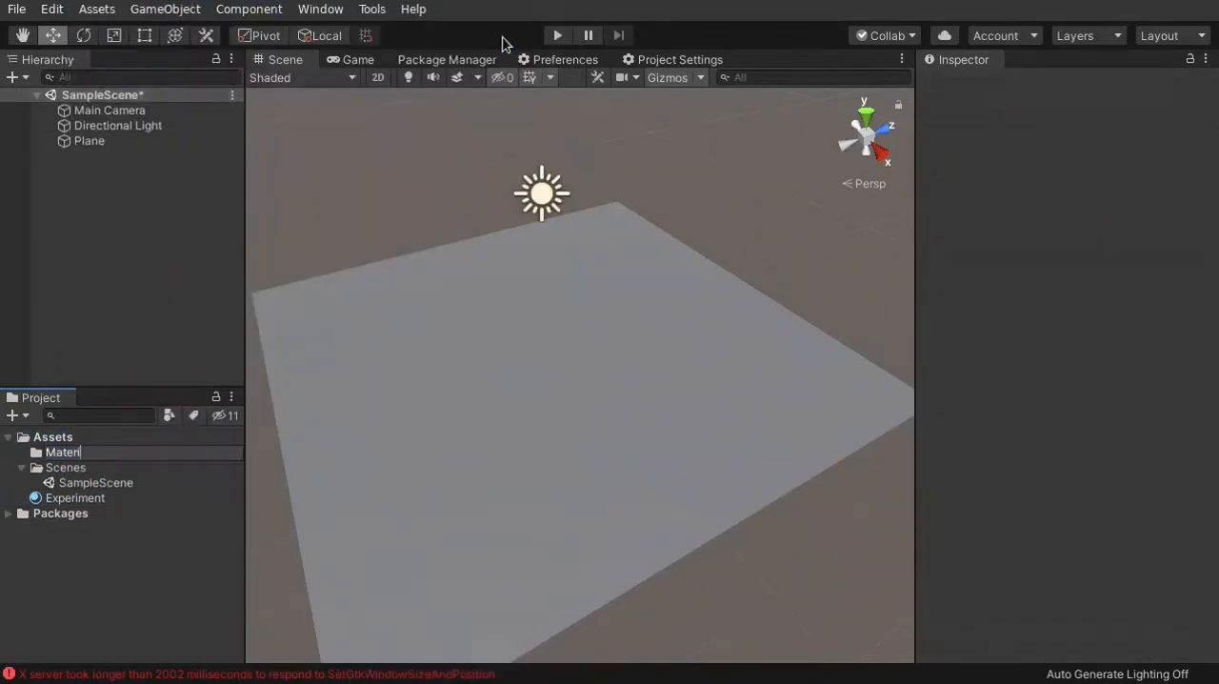
text(als)
key(Return)
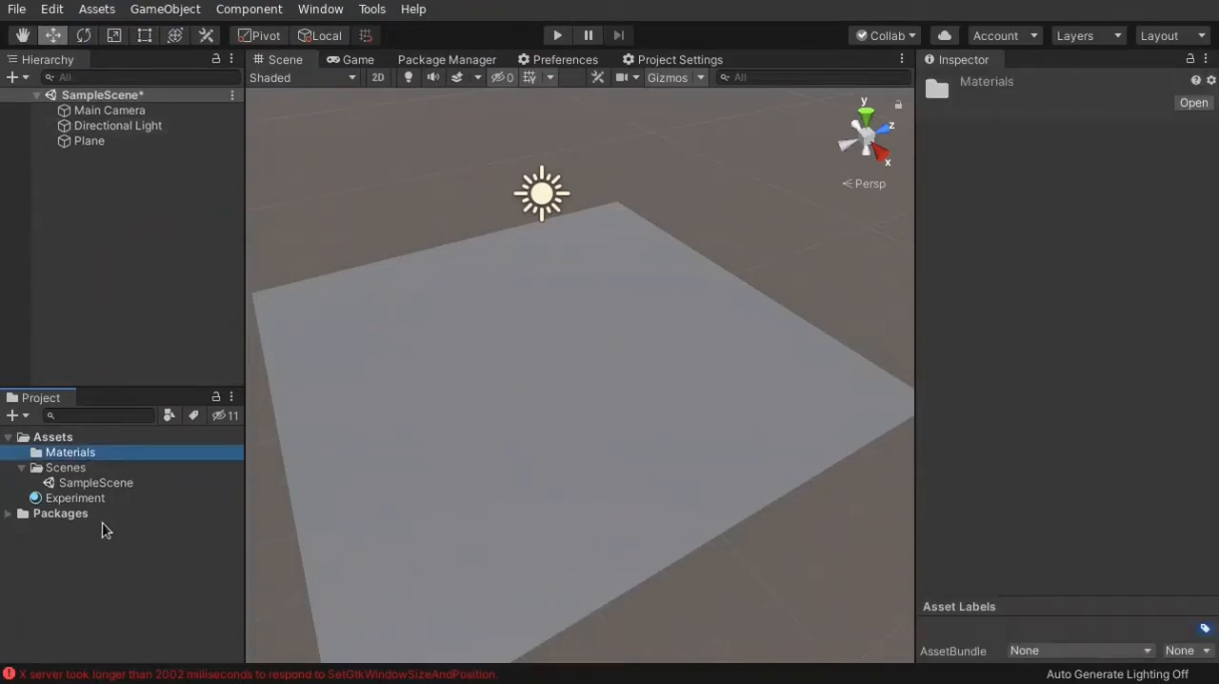
drag(92, 498, 105, 453)
click(21, 453)
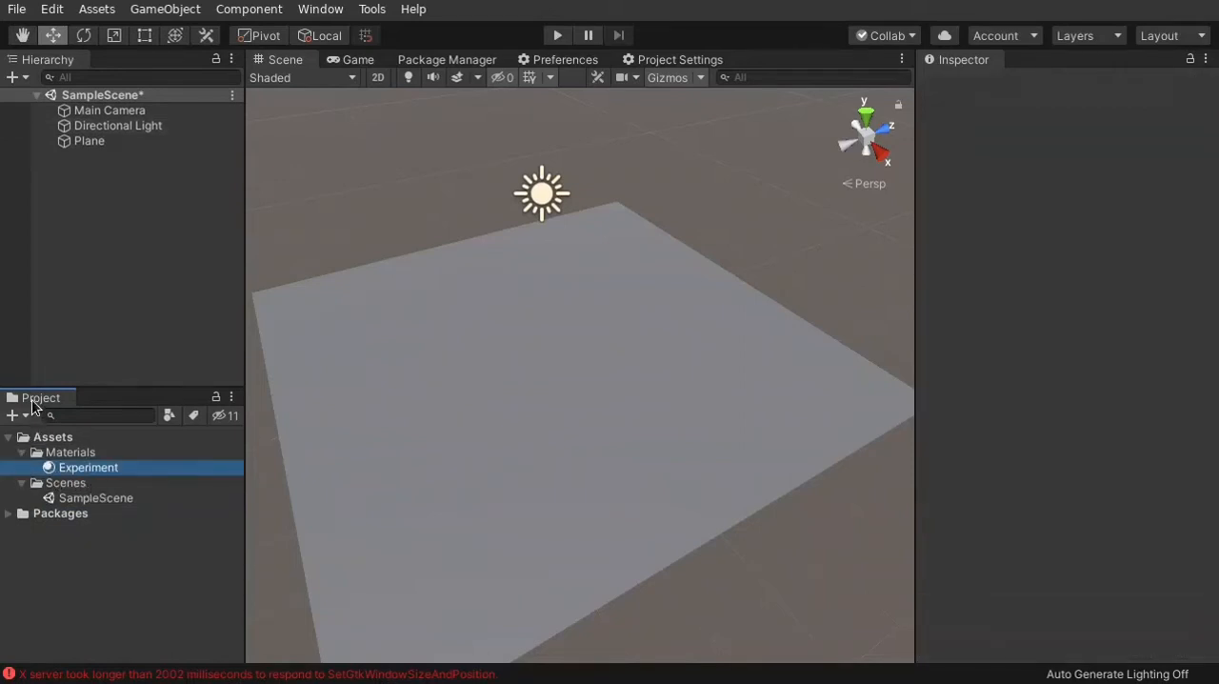
Dock the Project panel beneath the Scene view and browse its Materials folder in two-column layout
drag(32, 400, 409, 400)
drag(288, 59, 563, 600)
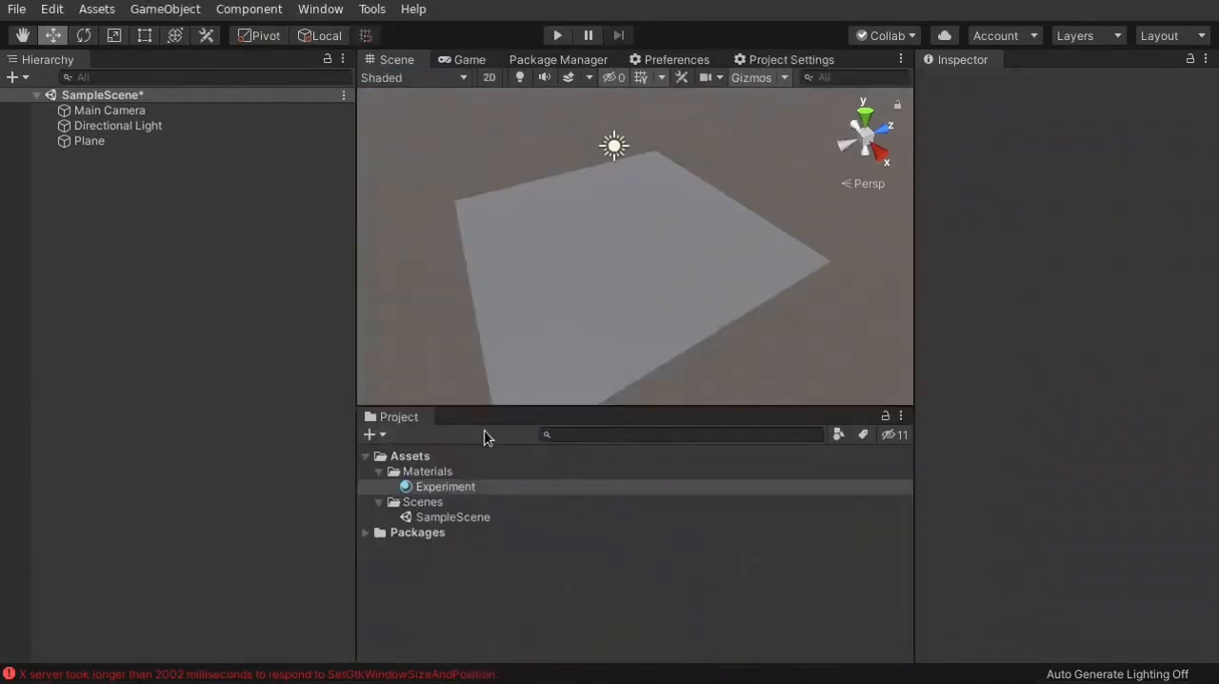
click(900, 415)
click(929, 460)
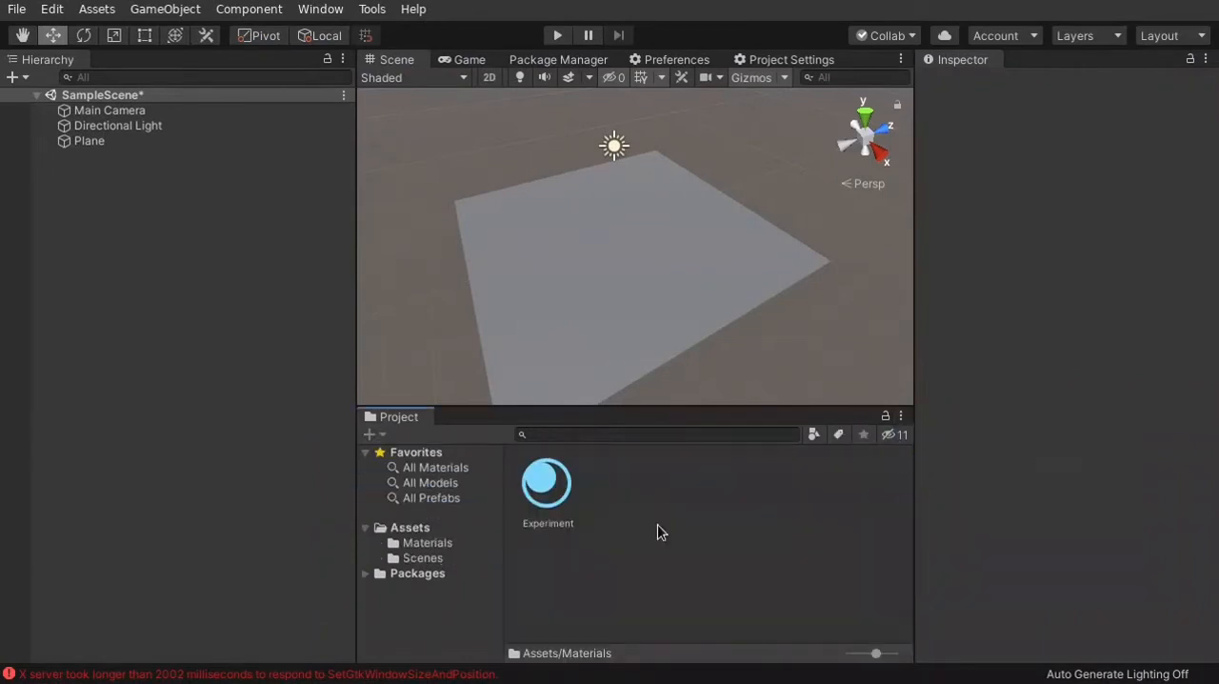
drag(356, 487, 250, 476)
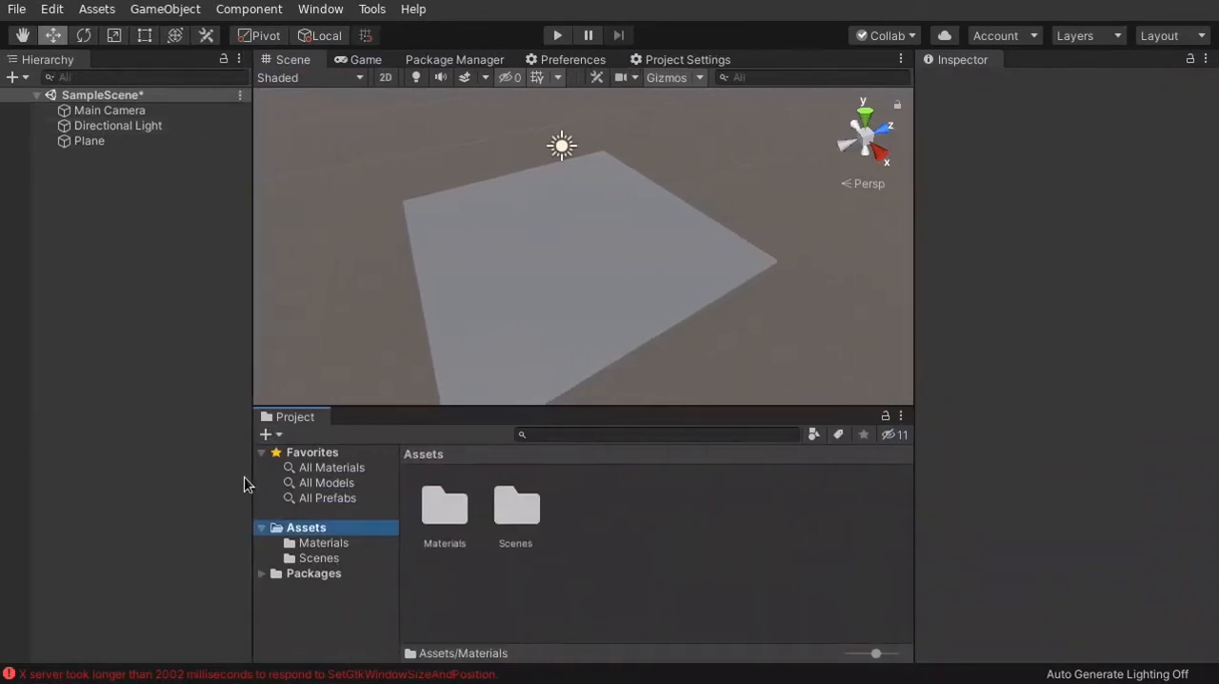
double_click(441, 510)
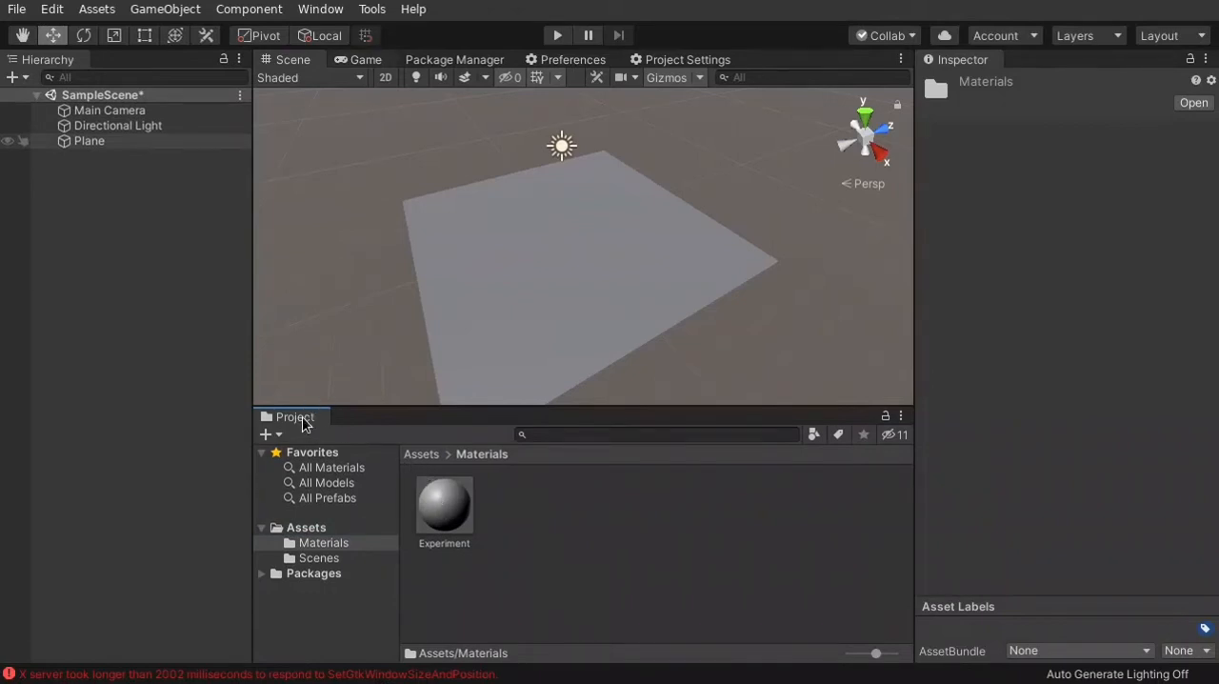
Dock the Project panel back beneath the Hierarchy and return it to one-column layout
drag(303, 423, 149, 536)
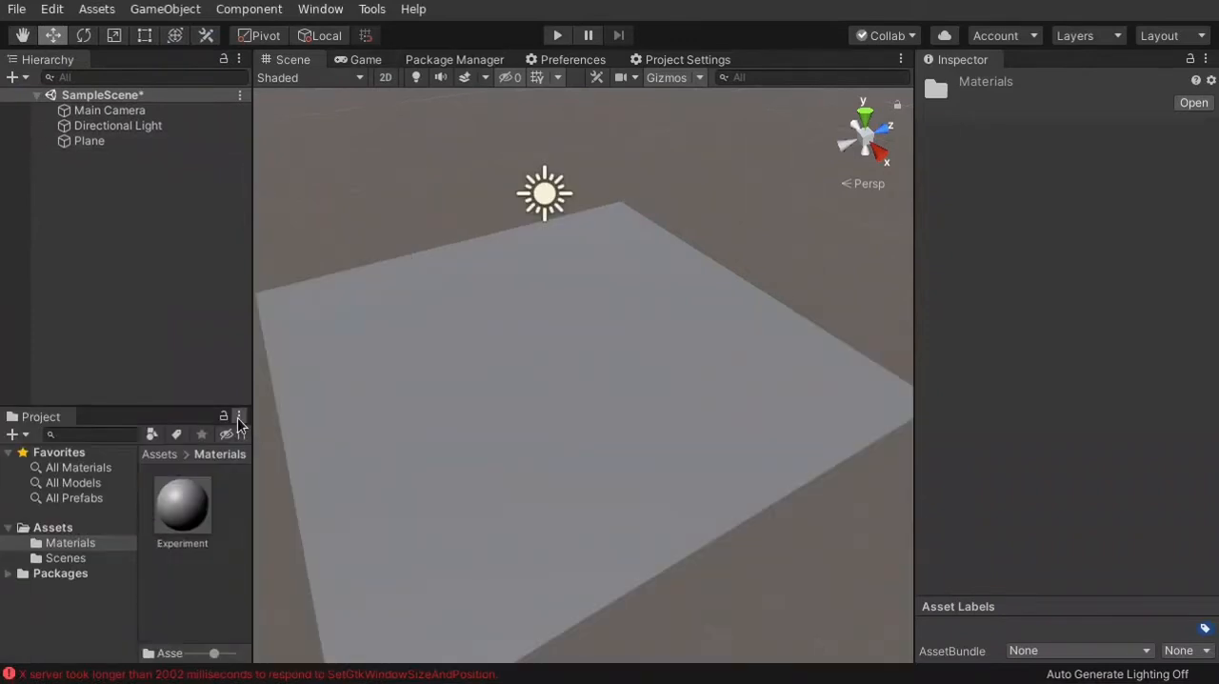
click(238, 419)
click(287, 438)
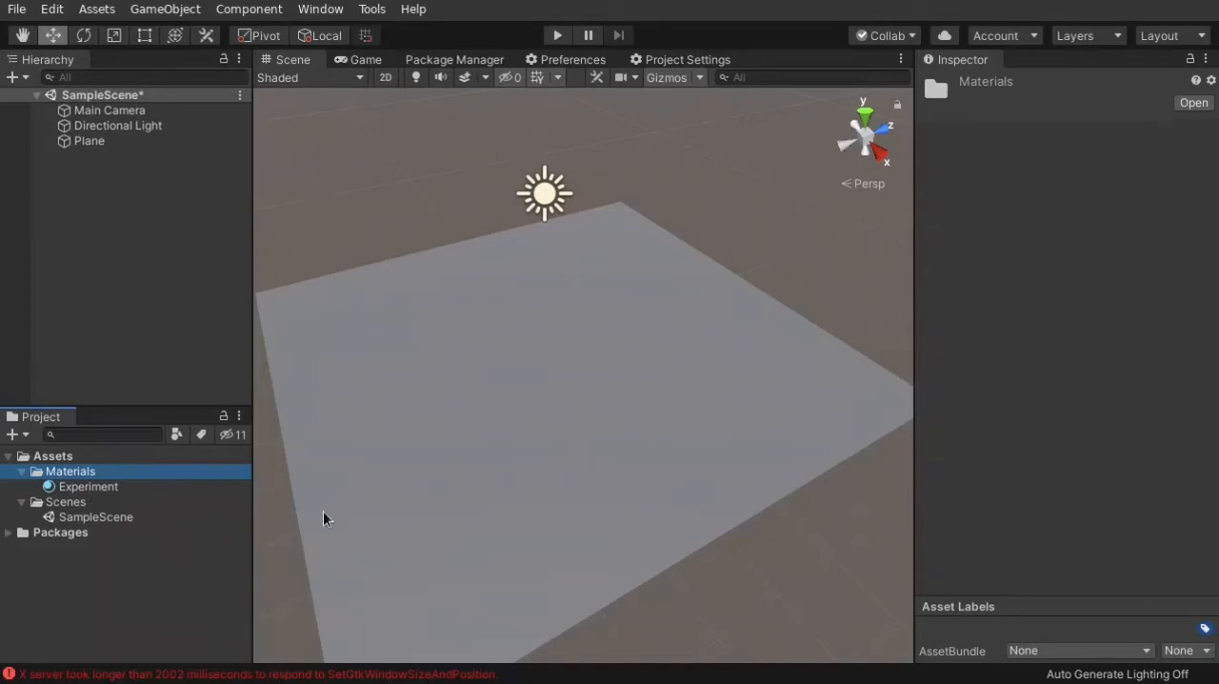
Select the Plane in the scene and apply the Experiment material to it
click(572, 296)
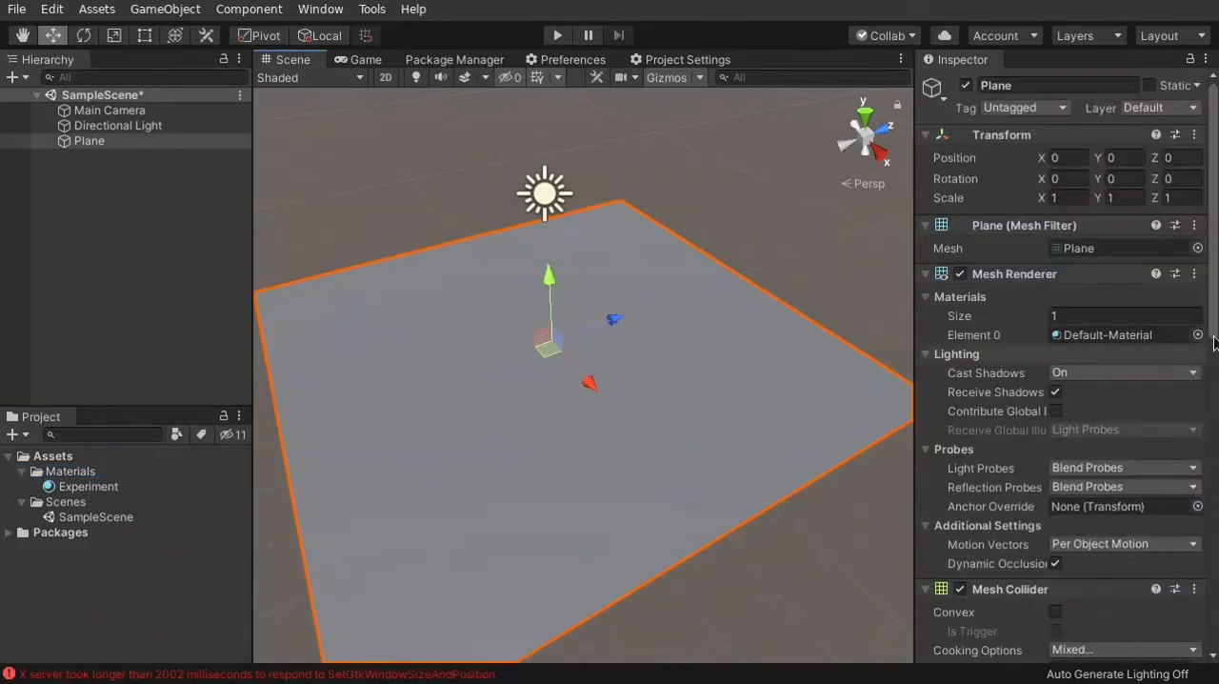
alt+drag(817, 225, 830, 261)
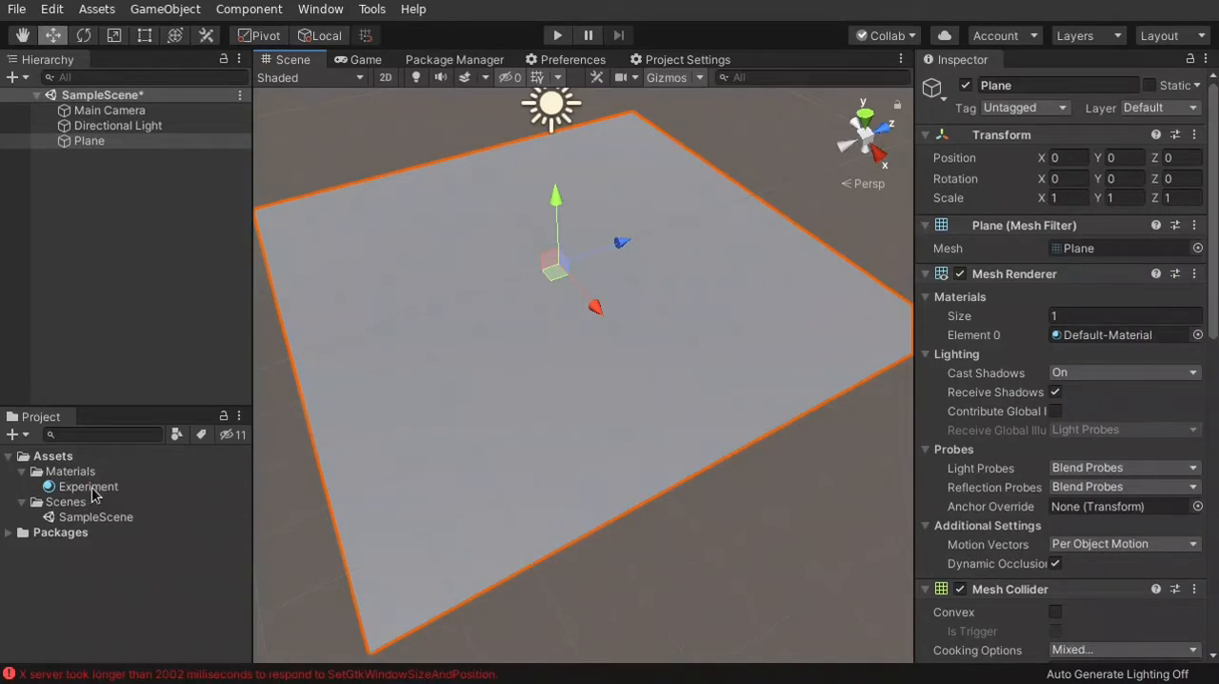
mouse_move(86, 493)
mouse_down()
mouse_move(999, 395)
mouse_move(1144, 334)
mouse_move(1160, 345)
mouse_move(62, 514)
mouse_move(86, 496)
mouse_up()
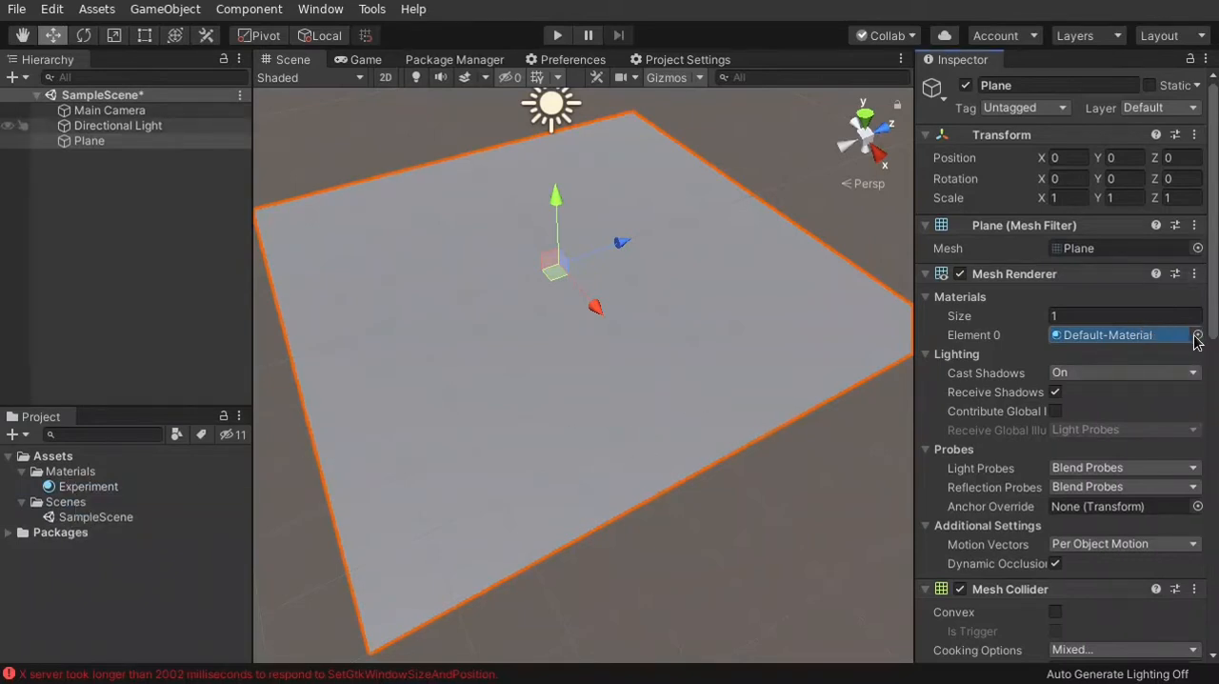
click(1197, 335)
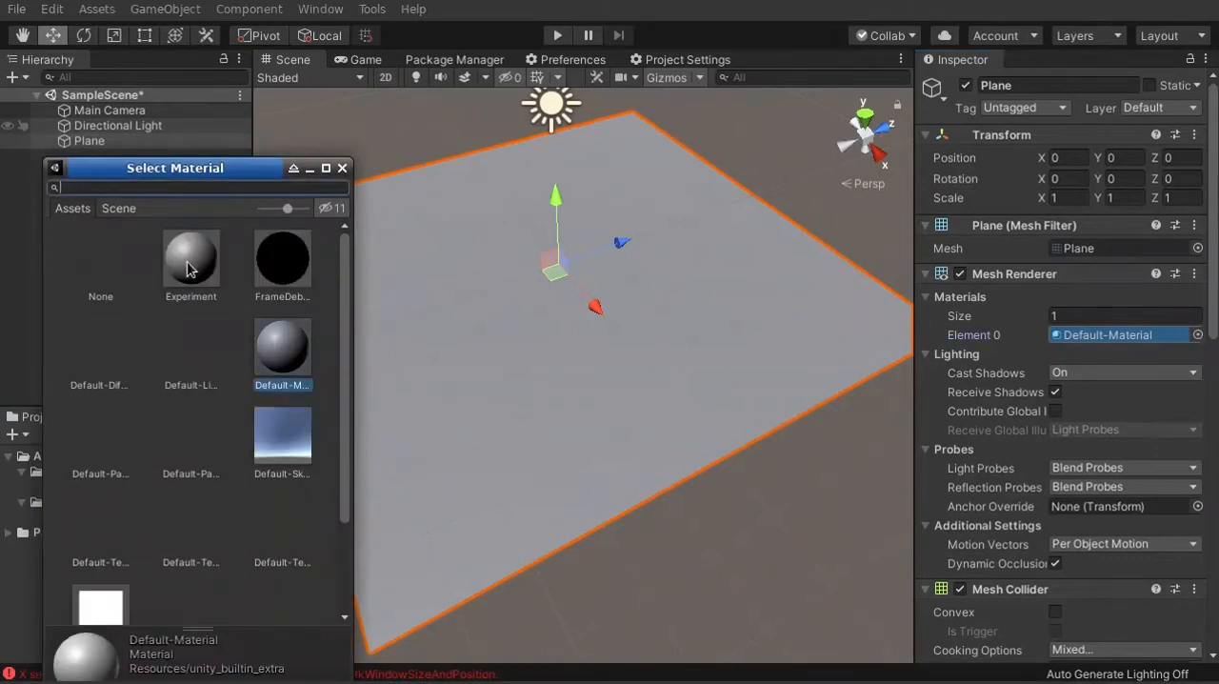
click(342, 168)
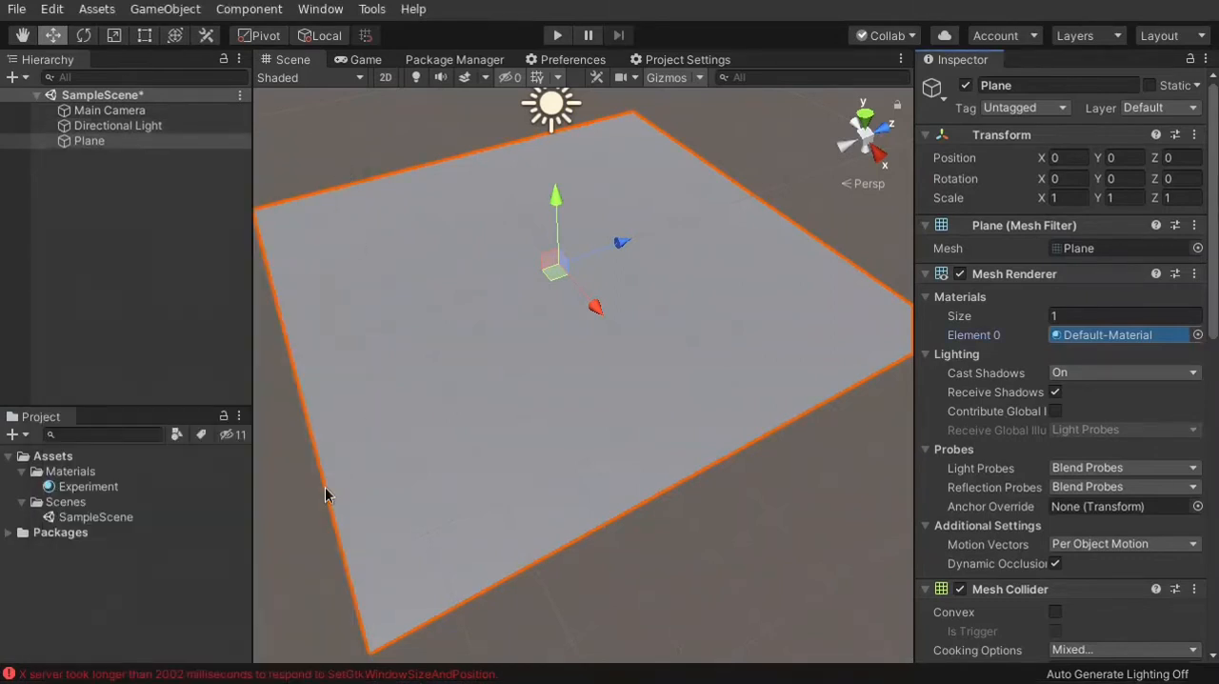
drag(84, 488, 572, 345)
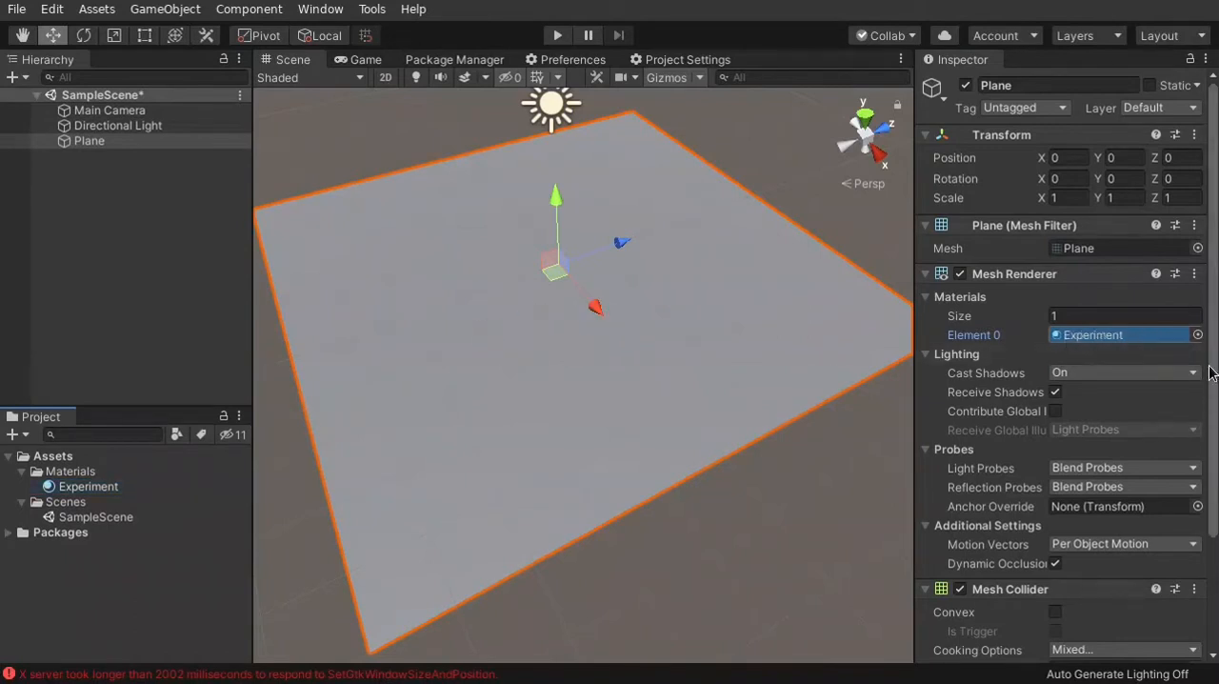
Expand the Experiment material's properties on the Plane and examine the same settings on the material asset itself
scroll(1216, 435, down, 3)
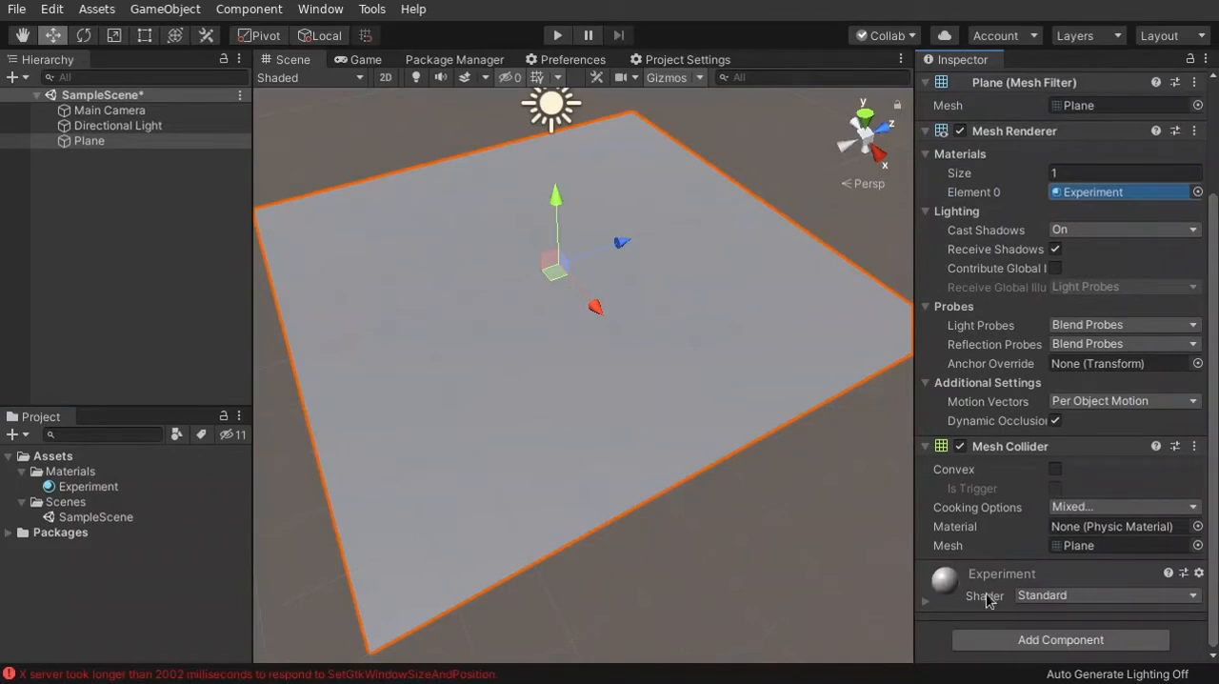
click(925, 601)
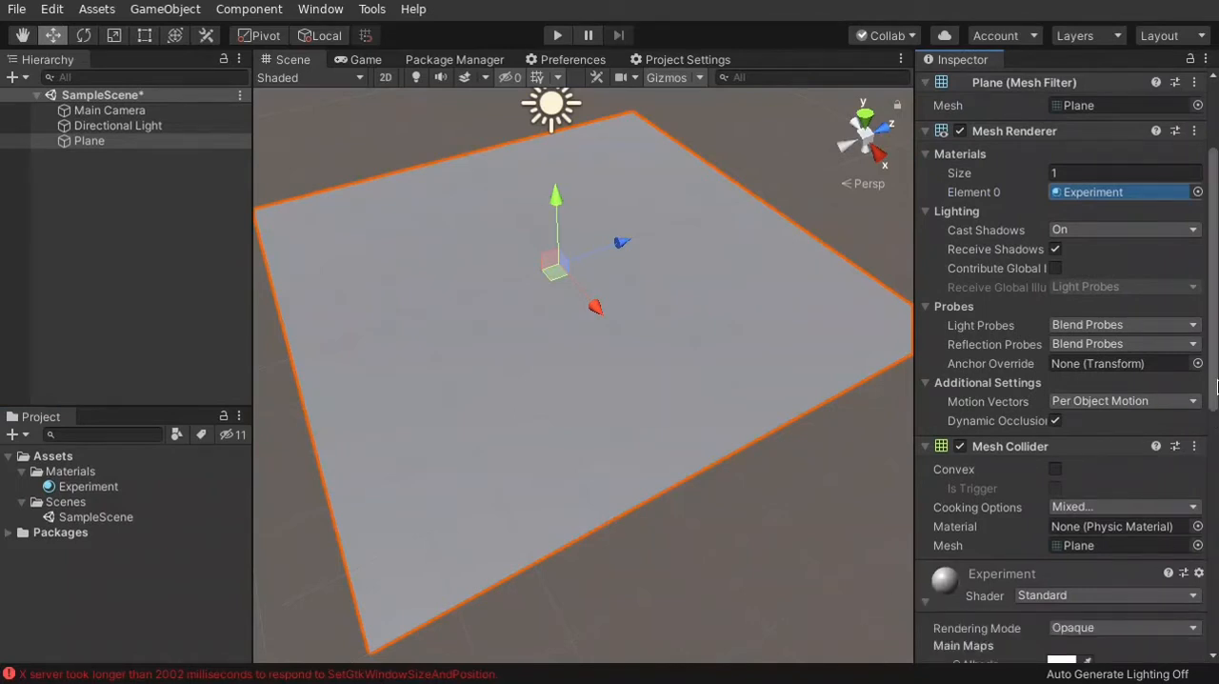
scroll(1216, 385, down, 10)
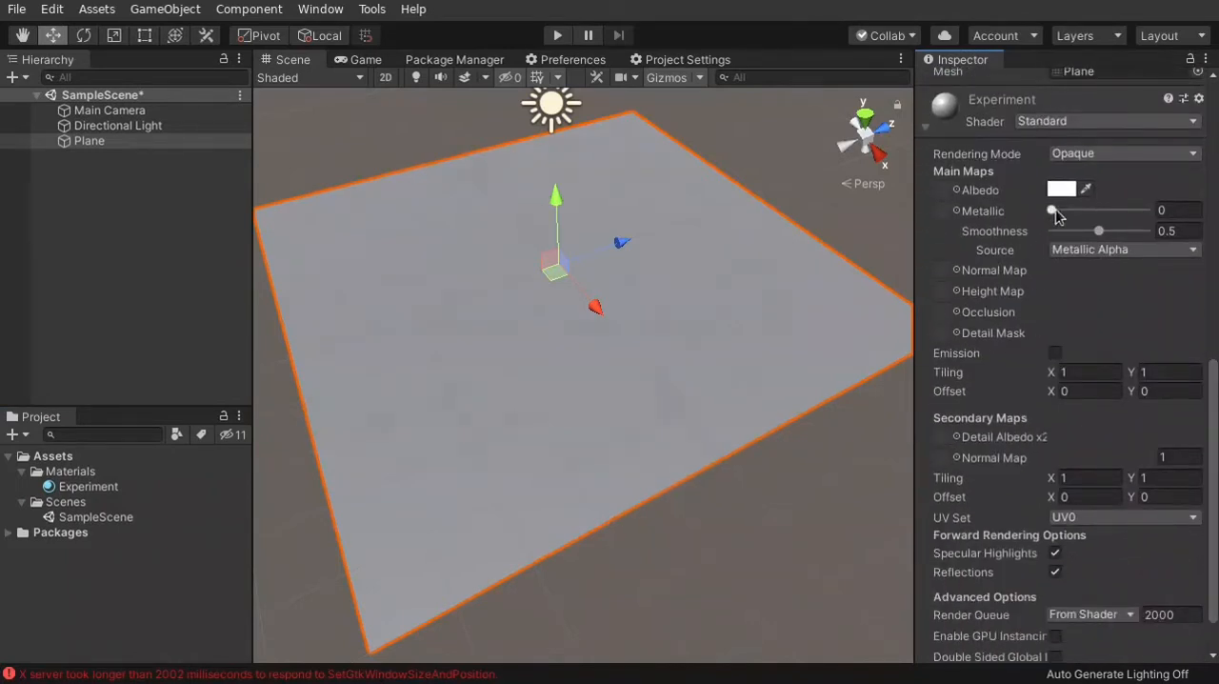
drag(1051, 210, 1013, 214)
click(92, 486)
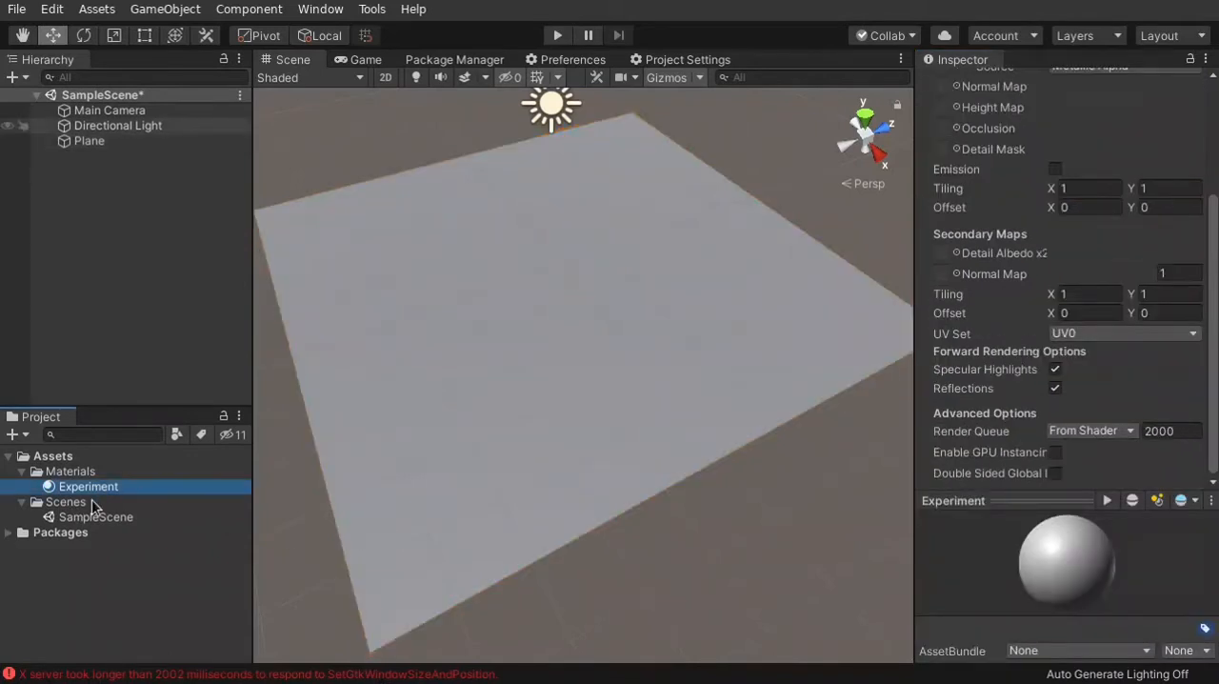
scroll(1027, 208, up, 4)
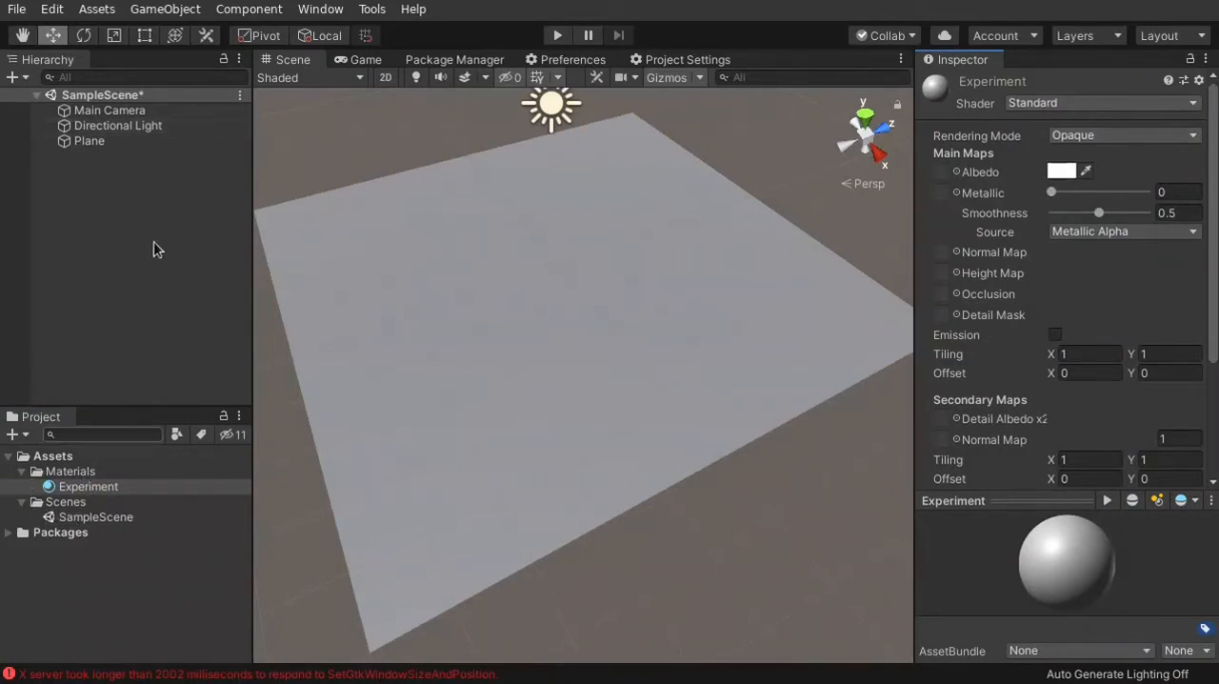
Select the Plane and browse the shaders available for its Experiment material, keeping Standard
click(763, 303)
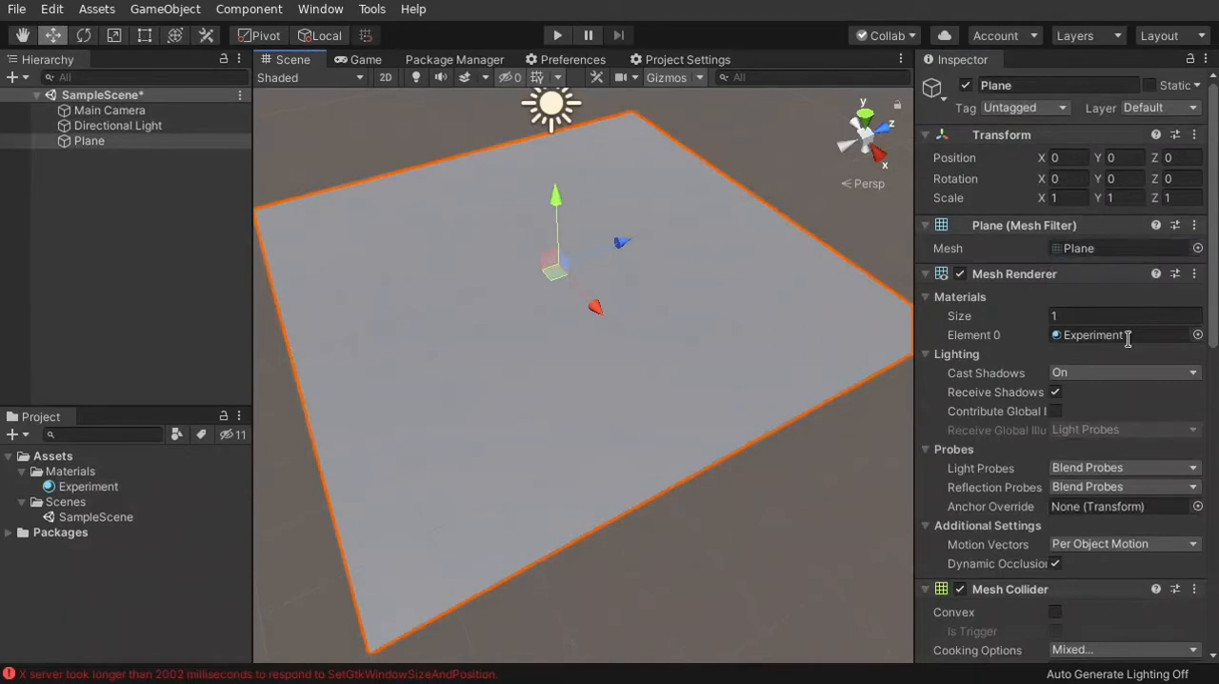
scroll(1014, 493, down, 10)
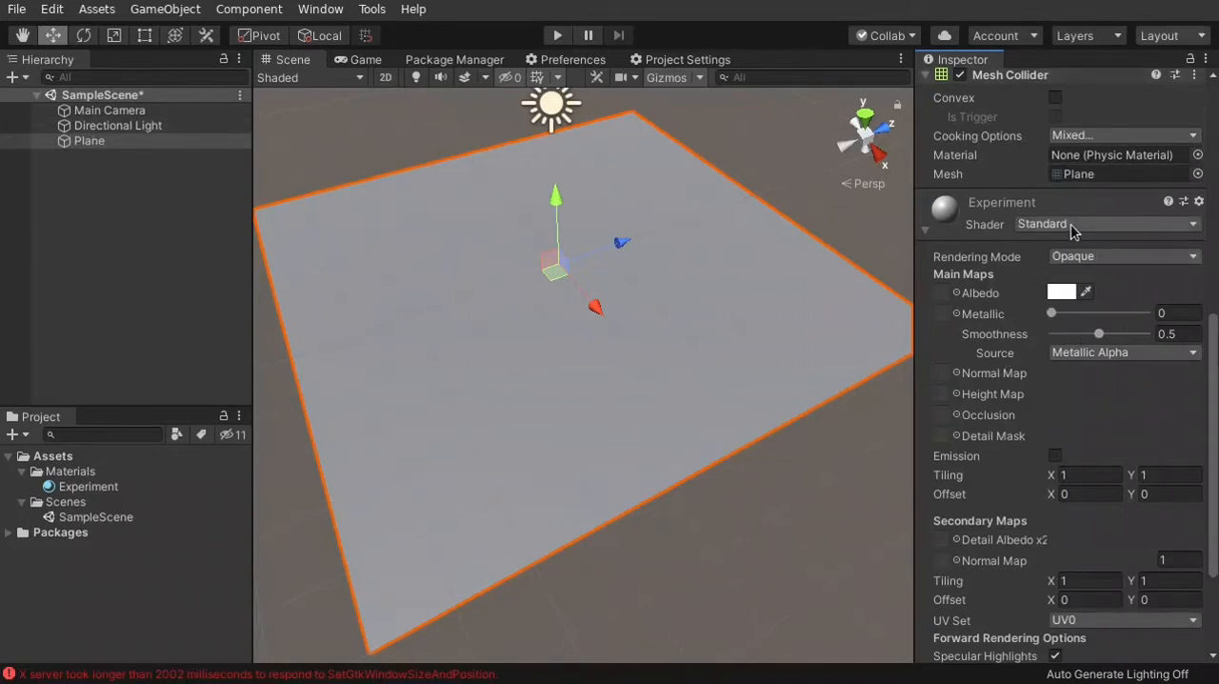
click(1070, 225)
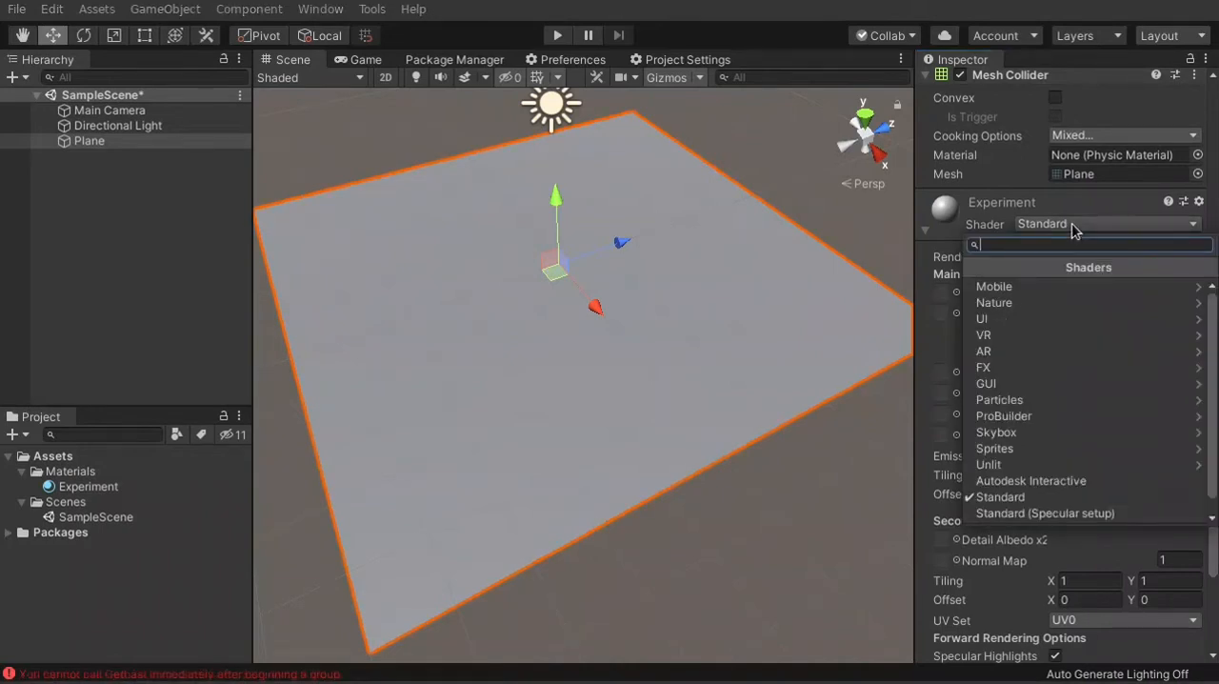
click(1065, 225)
click(1048, 221)
click(1048, 207)
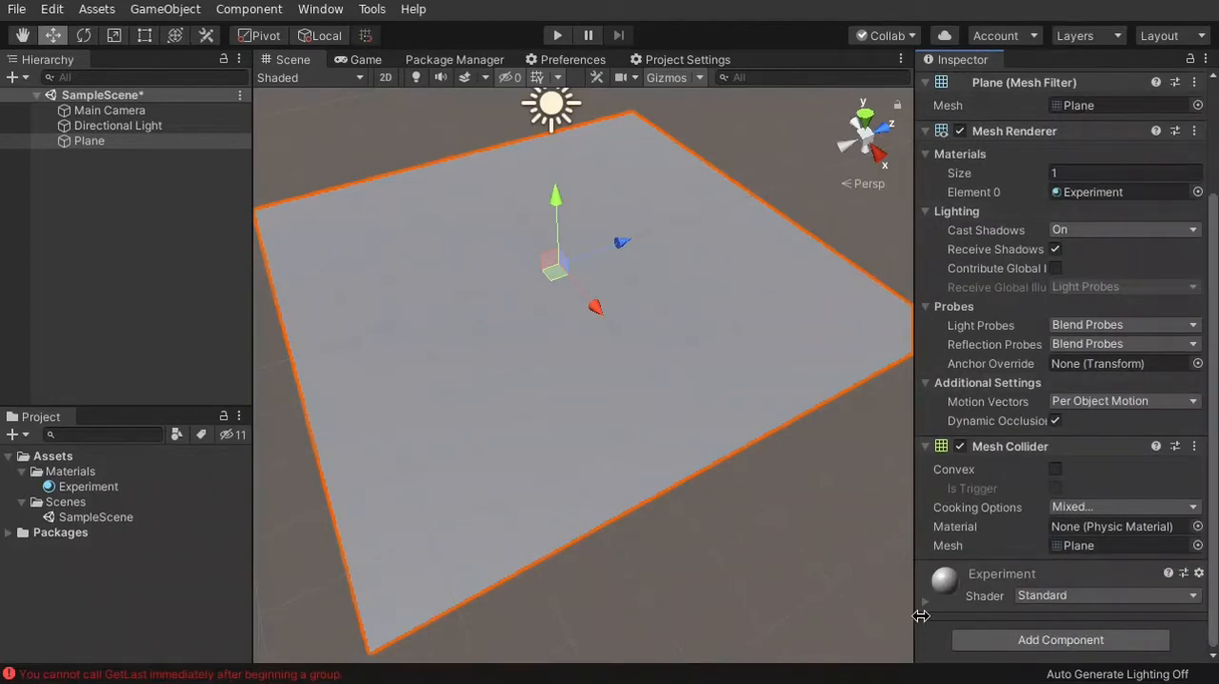
click(923, 602)
drag(1217, 337, 1217, 535)
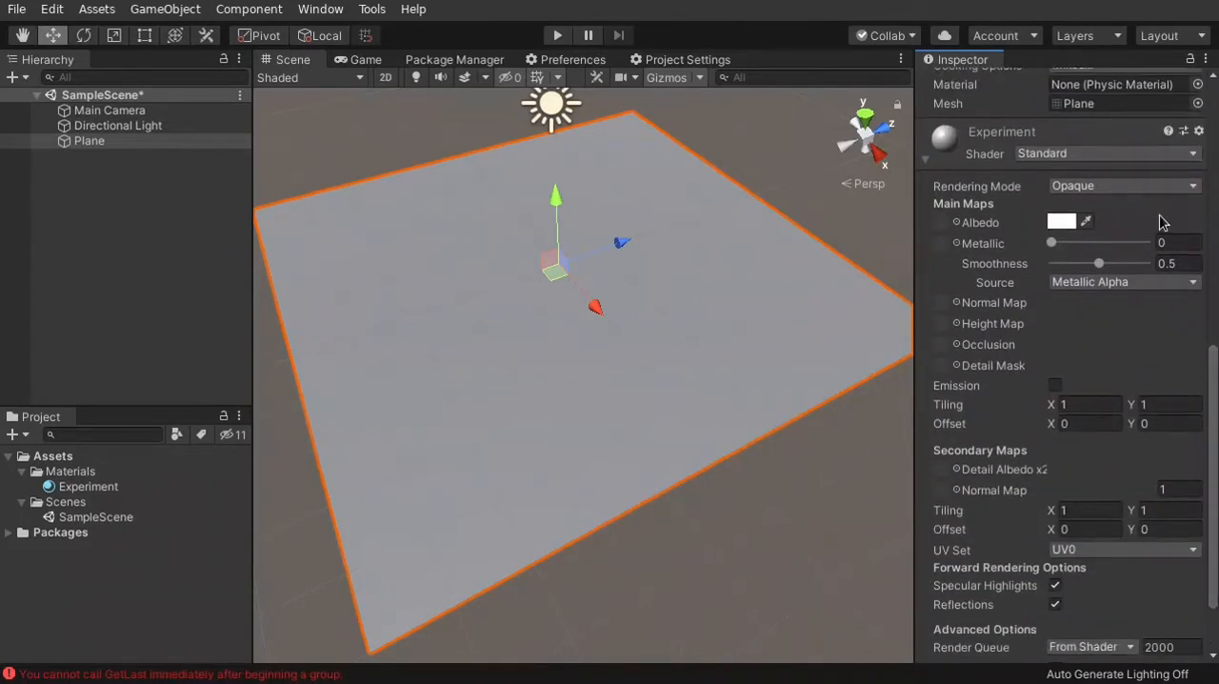
click(1189, 156)
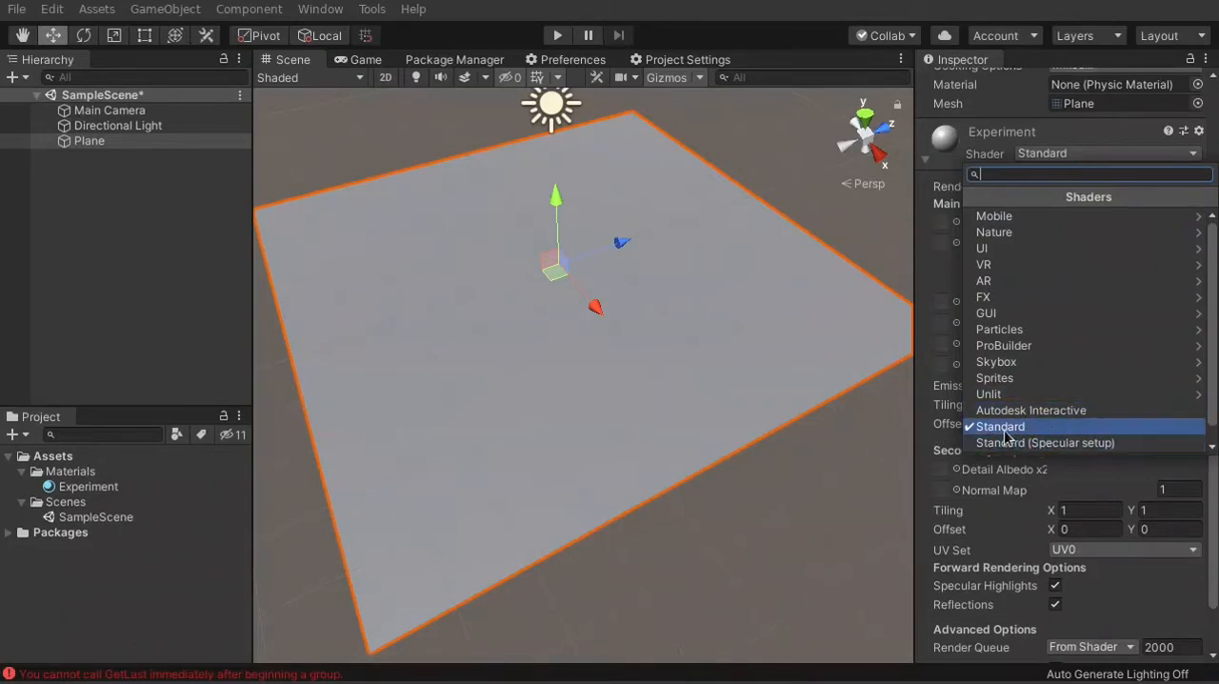
click(1079, 128)
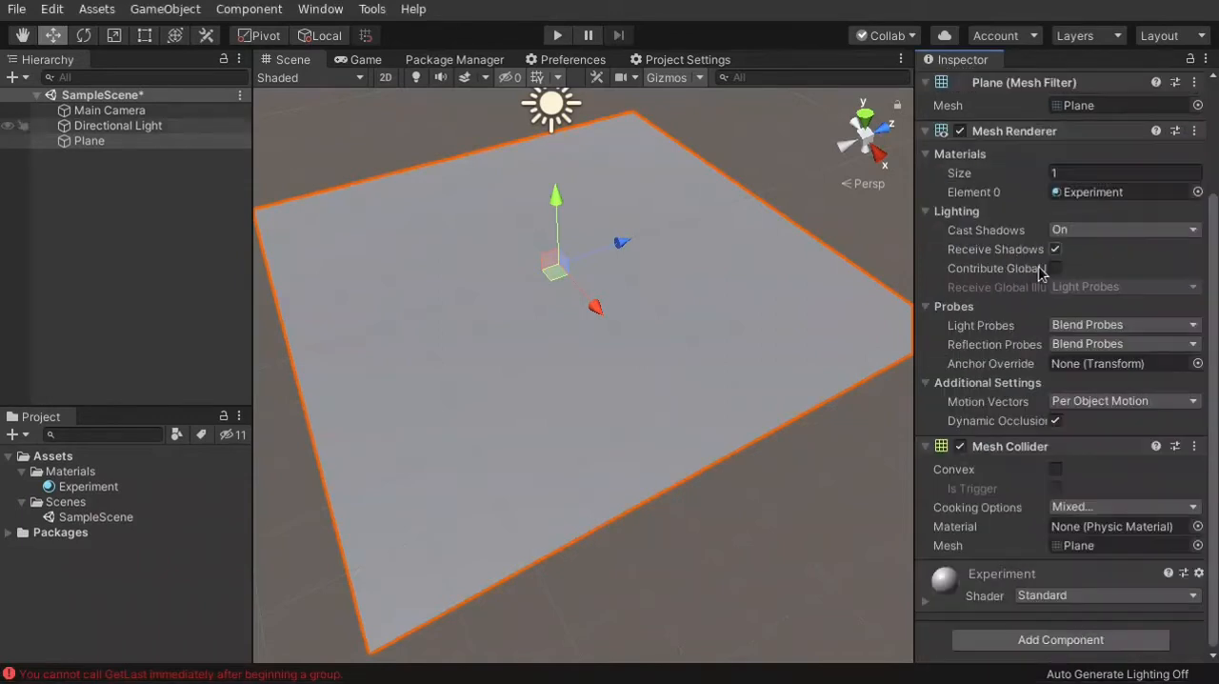
Collapse and expand the Experiment material's properties on the Plane and review its map and rendering settings
click(924, 603)
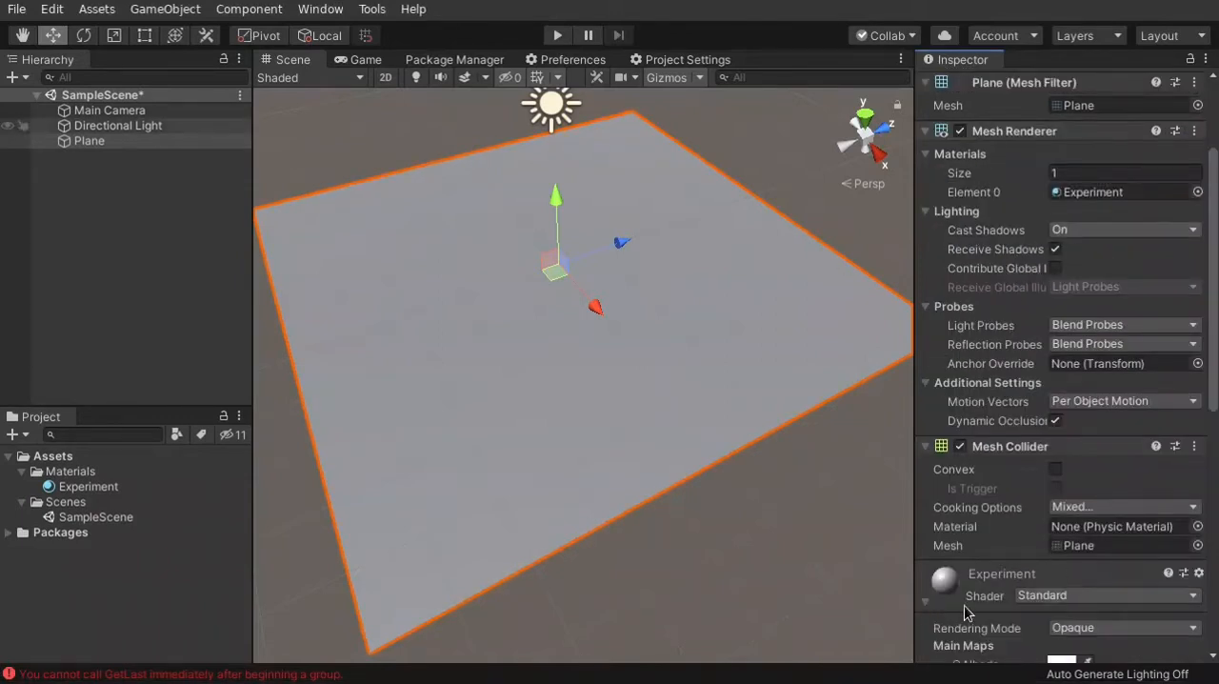
scroll(944, 562, down, 10)
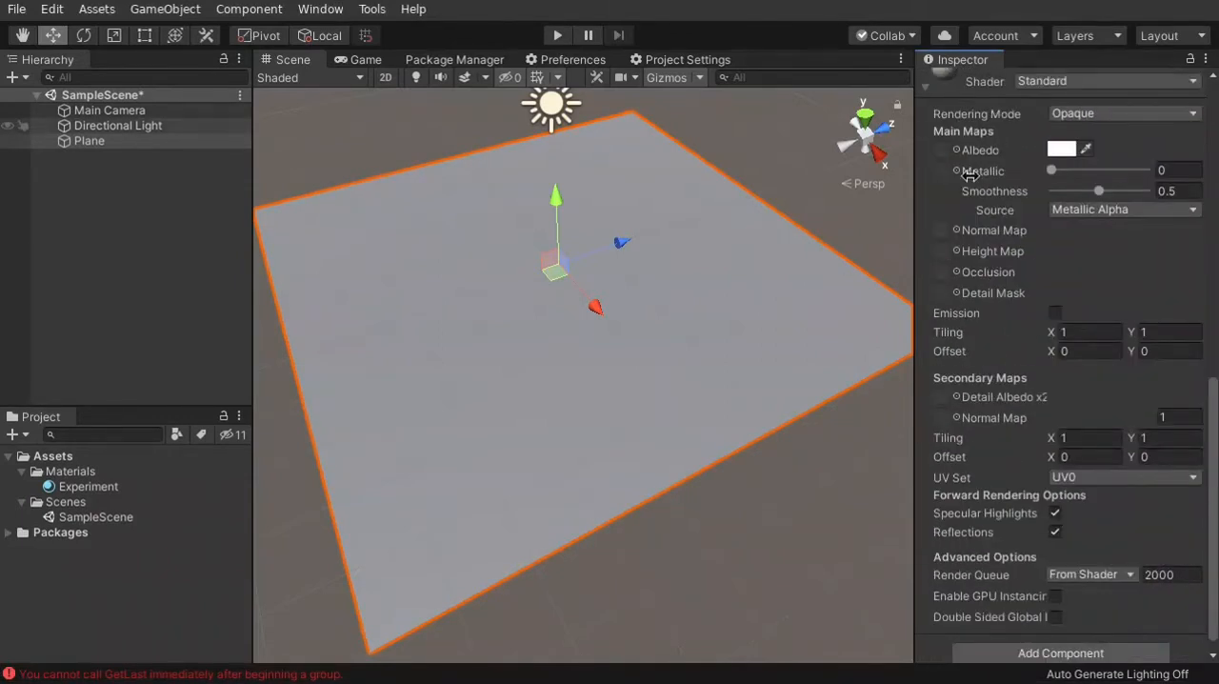
click(926, 89)
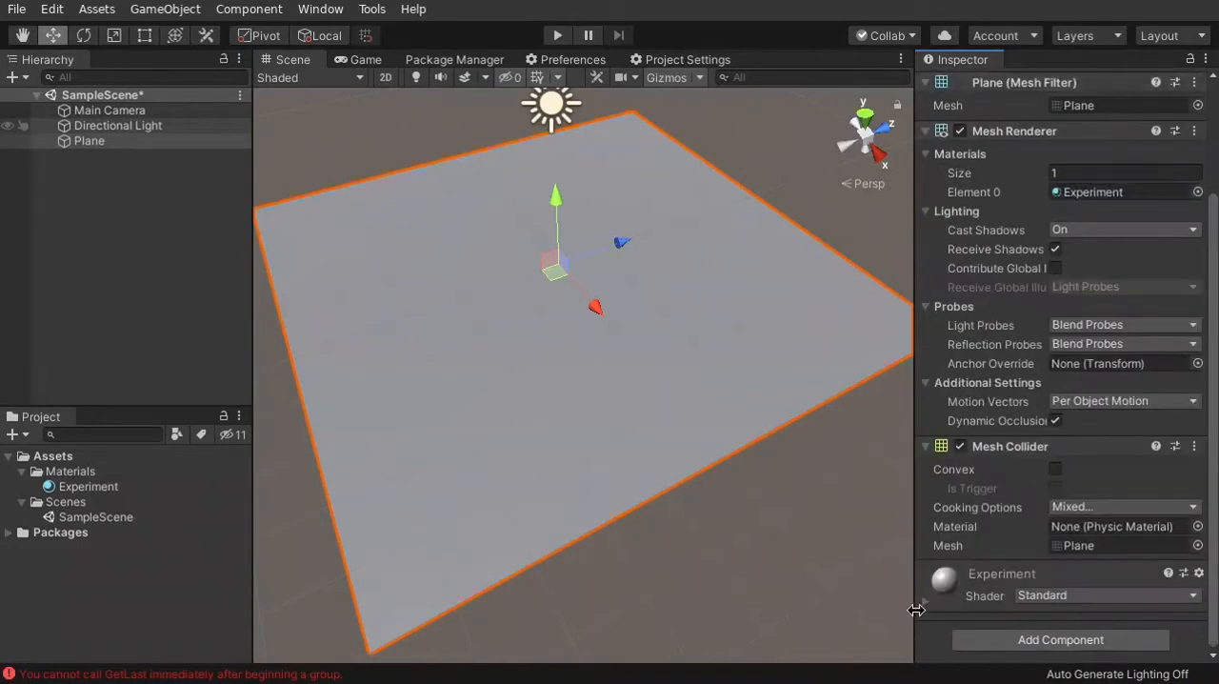
click(924, 603)
scroll(932, 592, down, 10)
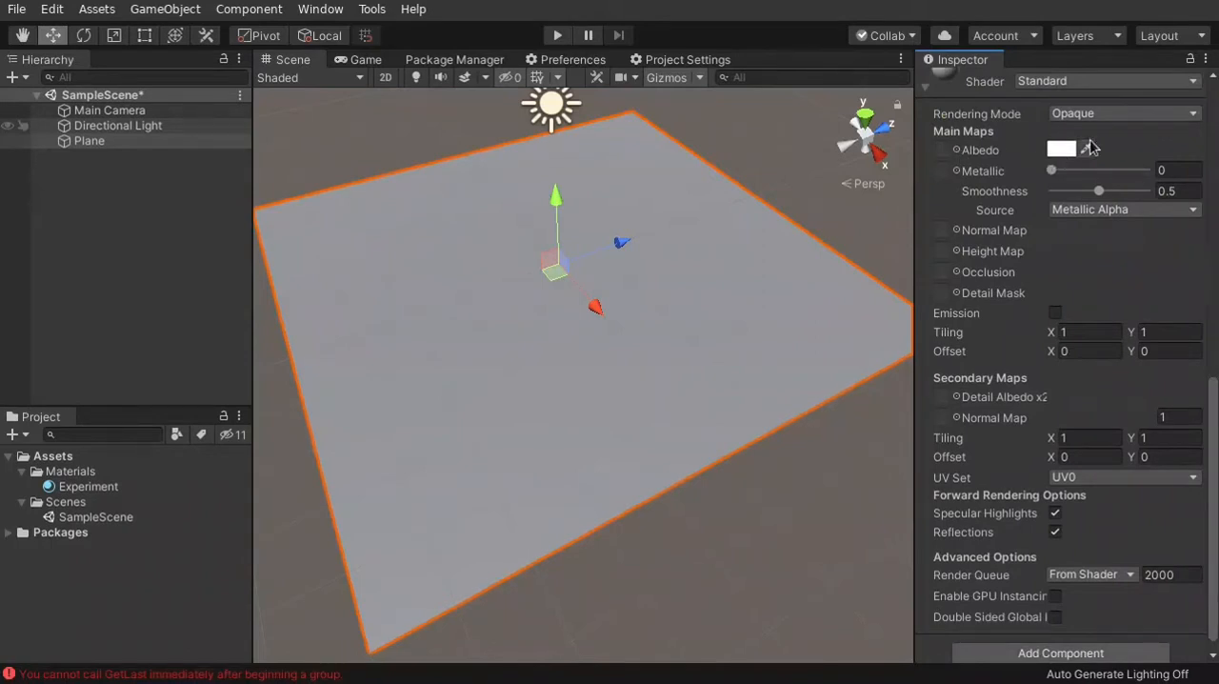
Try to change the Experiment material's Albedo colour by choosing a green hue
click(1060, 149)
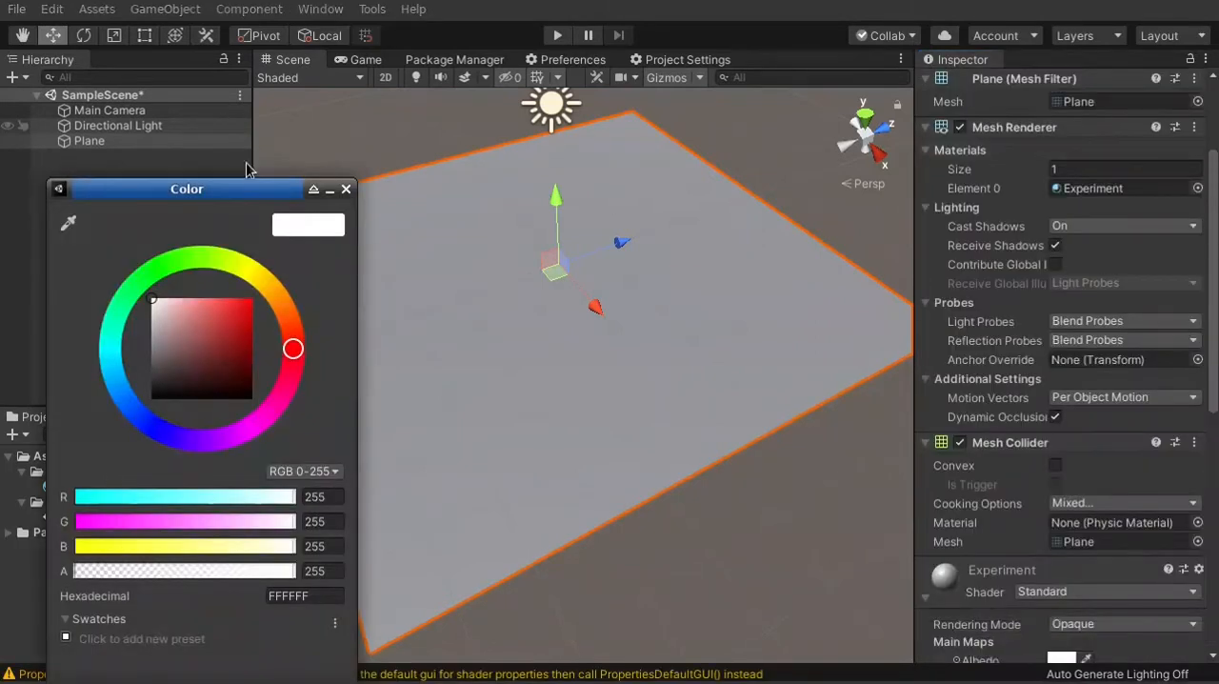
drag(239, 187, 1038, 86)
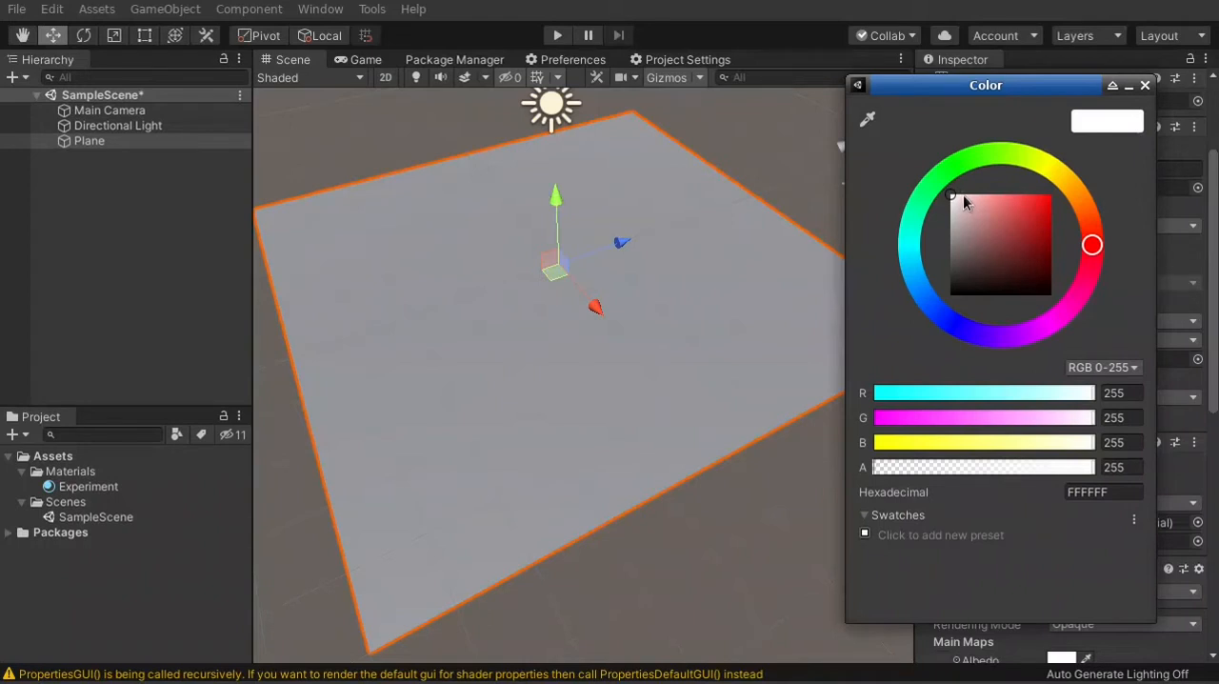
mouse_move(934, 183)
mouse_down()
mouse_move(974, 155)
mouse_move(951, 177)
mouse_up()
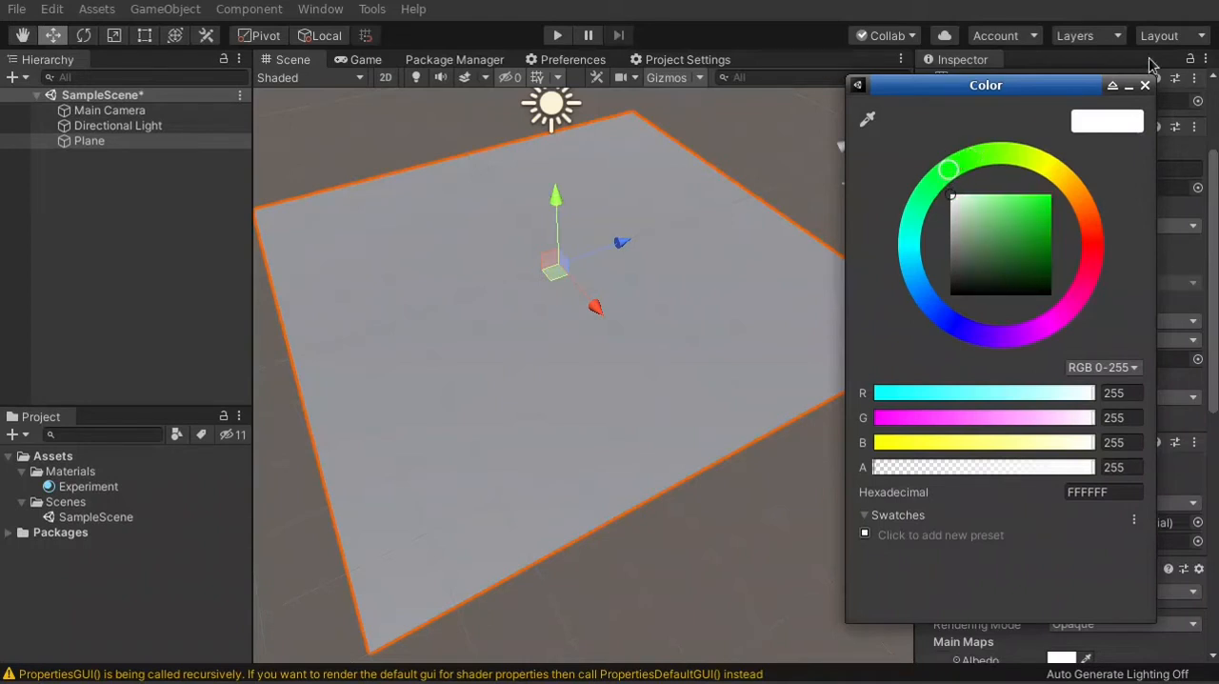
click(1146, 85)
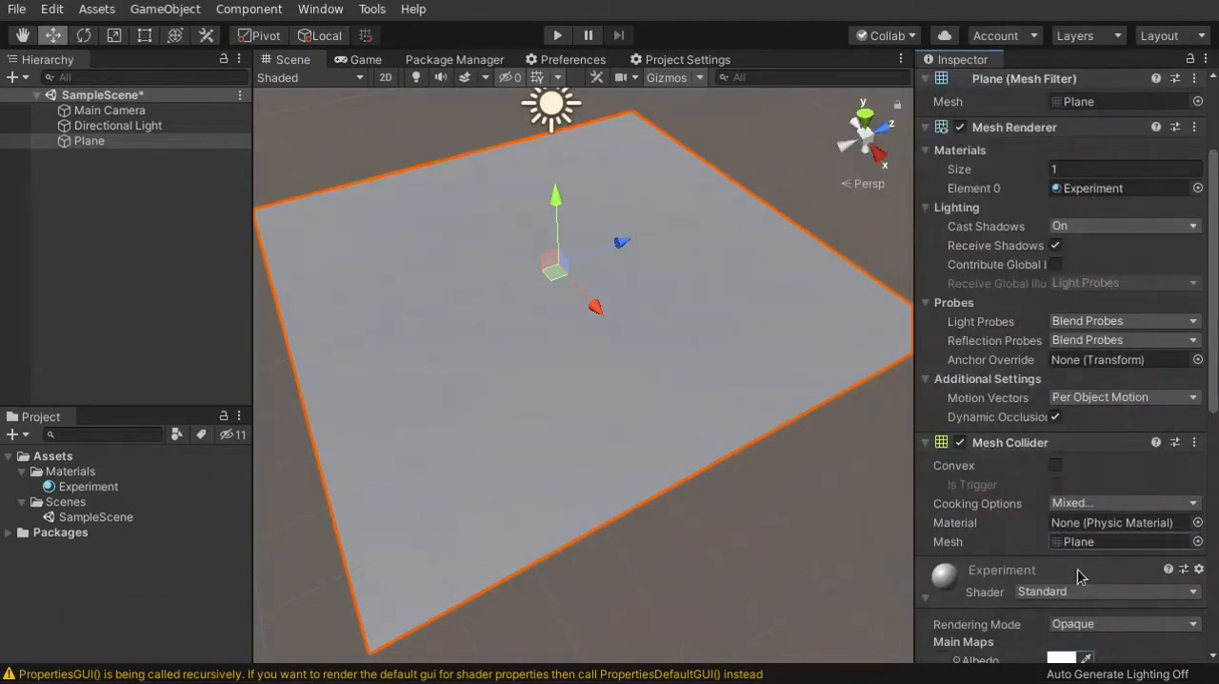
Set the Albedo colour of the Plane's Experiment material to a medium purple
click(1063, 657)
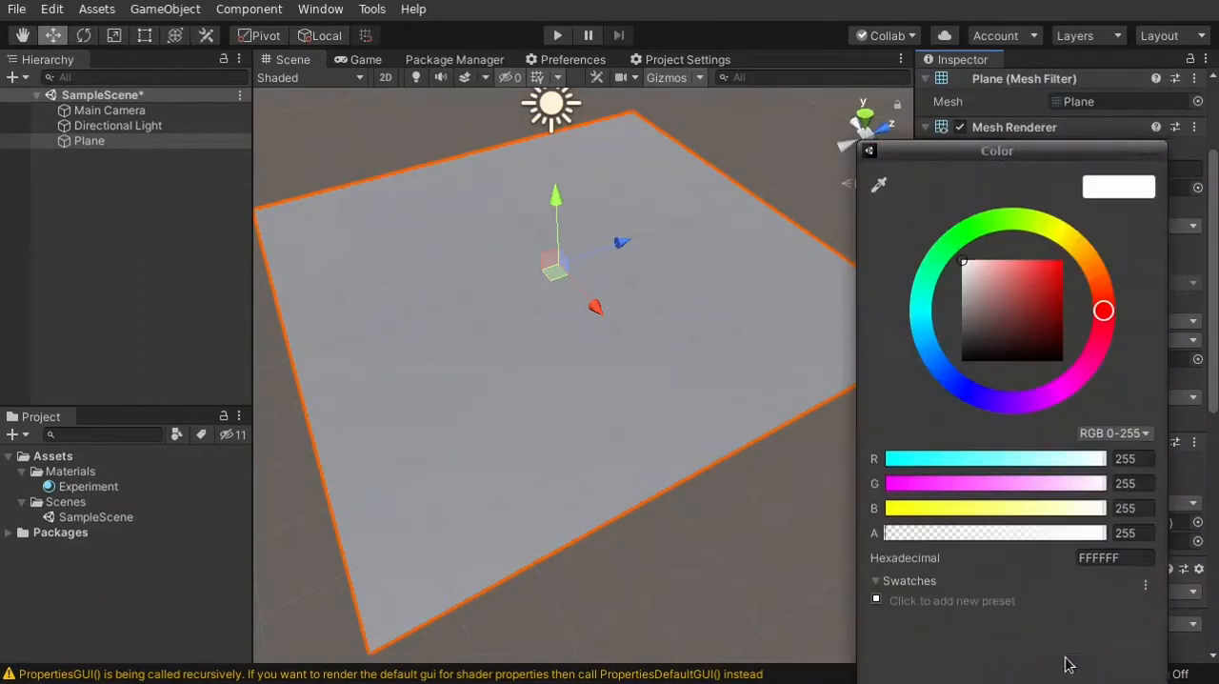
click(964, 232)
drag(967, 150, 849, 73)
drag(860, 218, 914, 212)
drag(962, 172, 883, 329)
click(1038, 74)
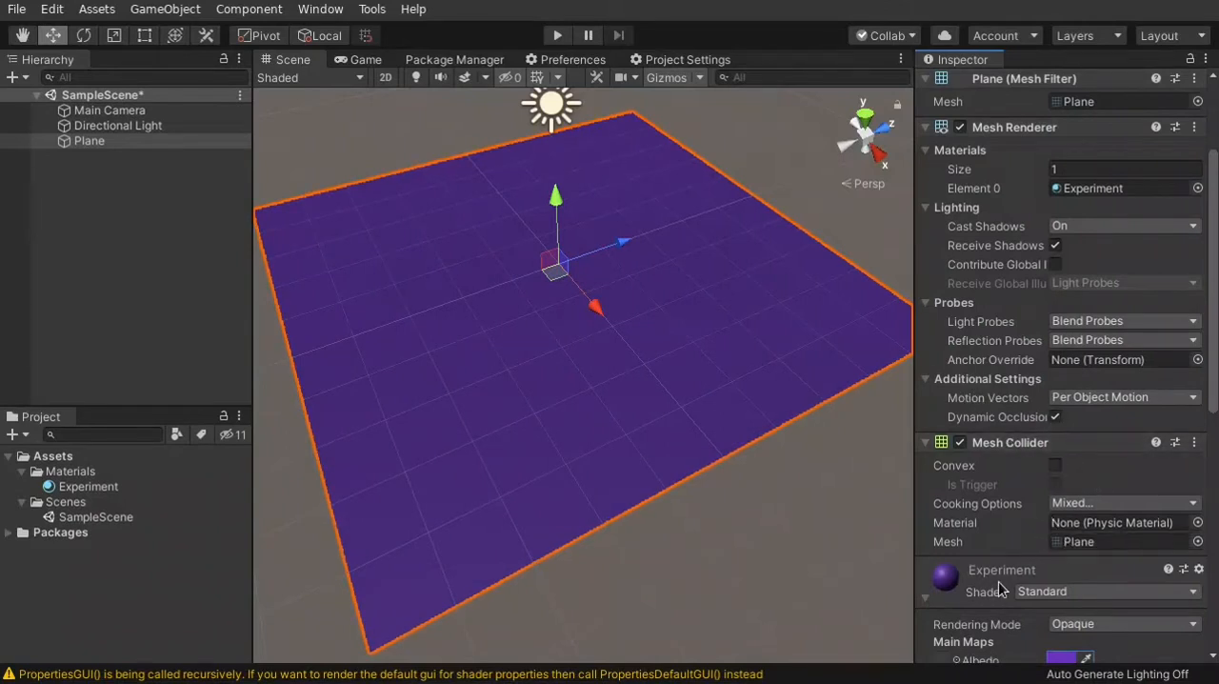
Toggle the Scene view lighting and compare how the purple Plane looks from several angles
right_drag(803, 559, 792, 483)
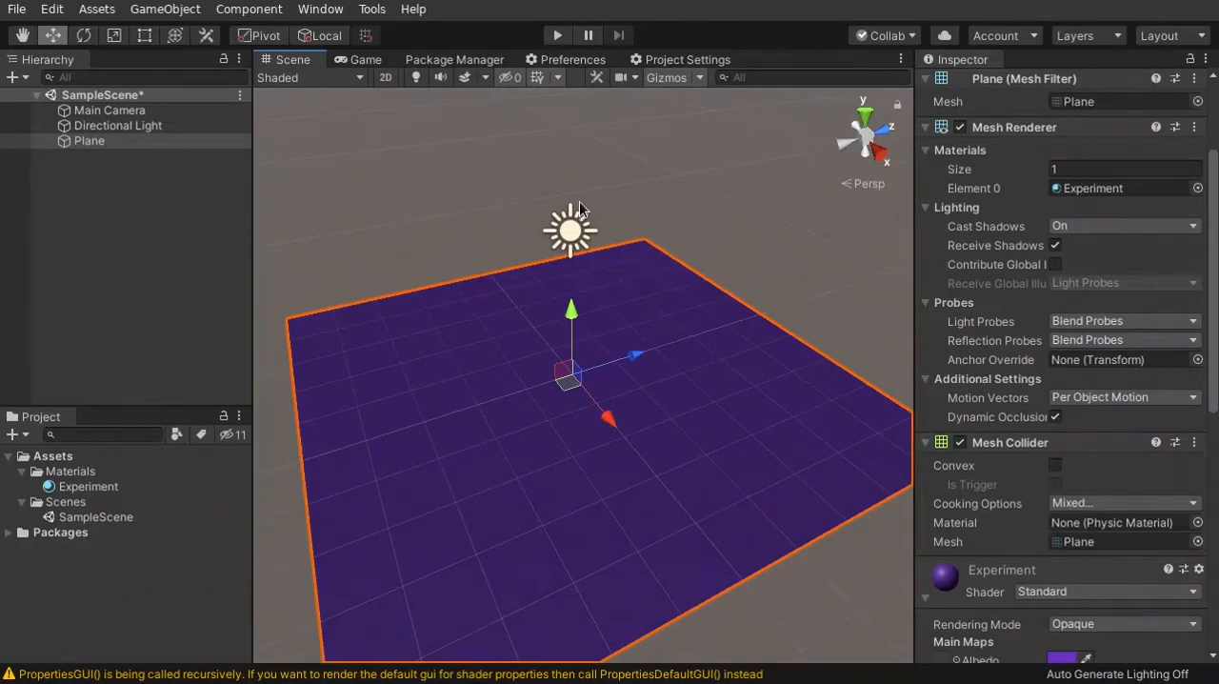
alt+drag(690, 390, 720, 281)
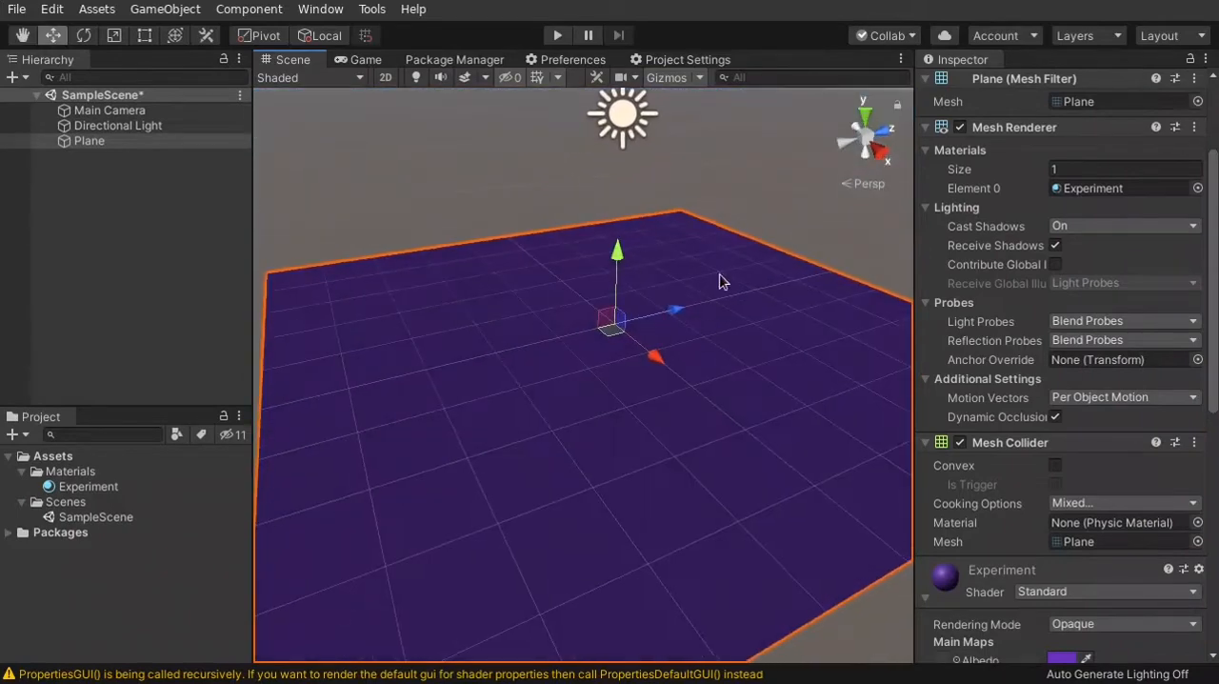
click(412, 80)
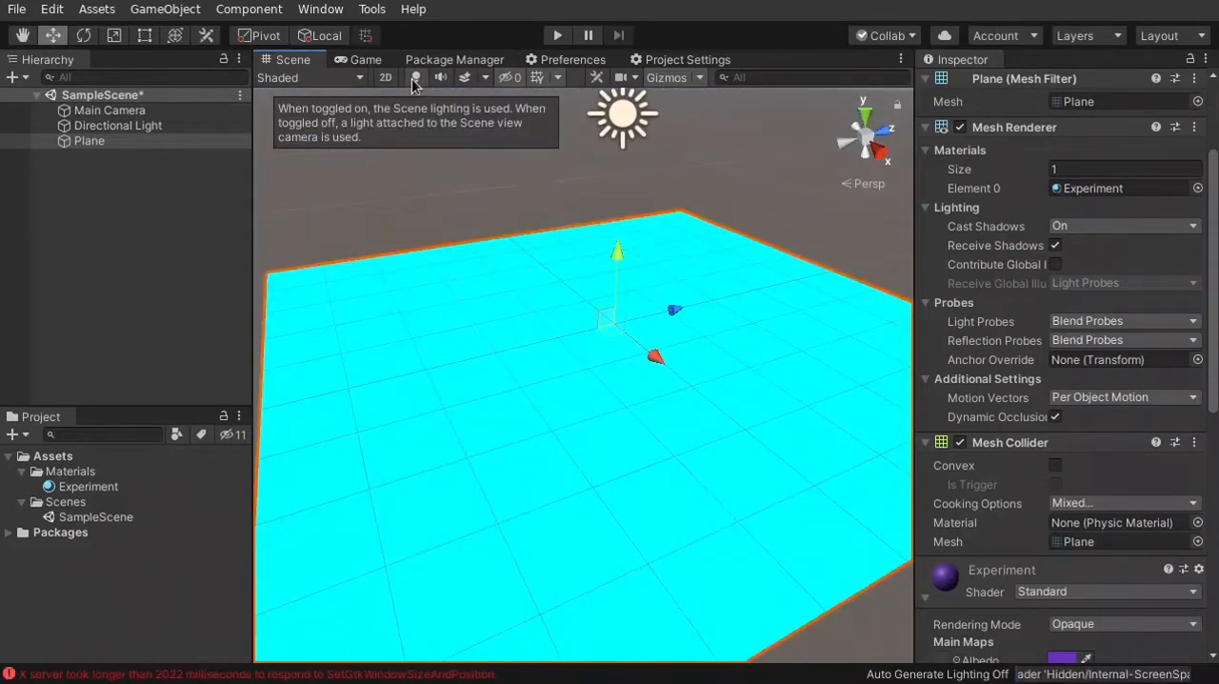
click(413, 80)
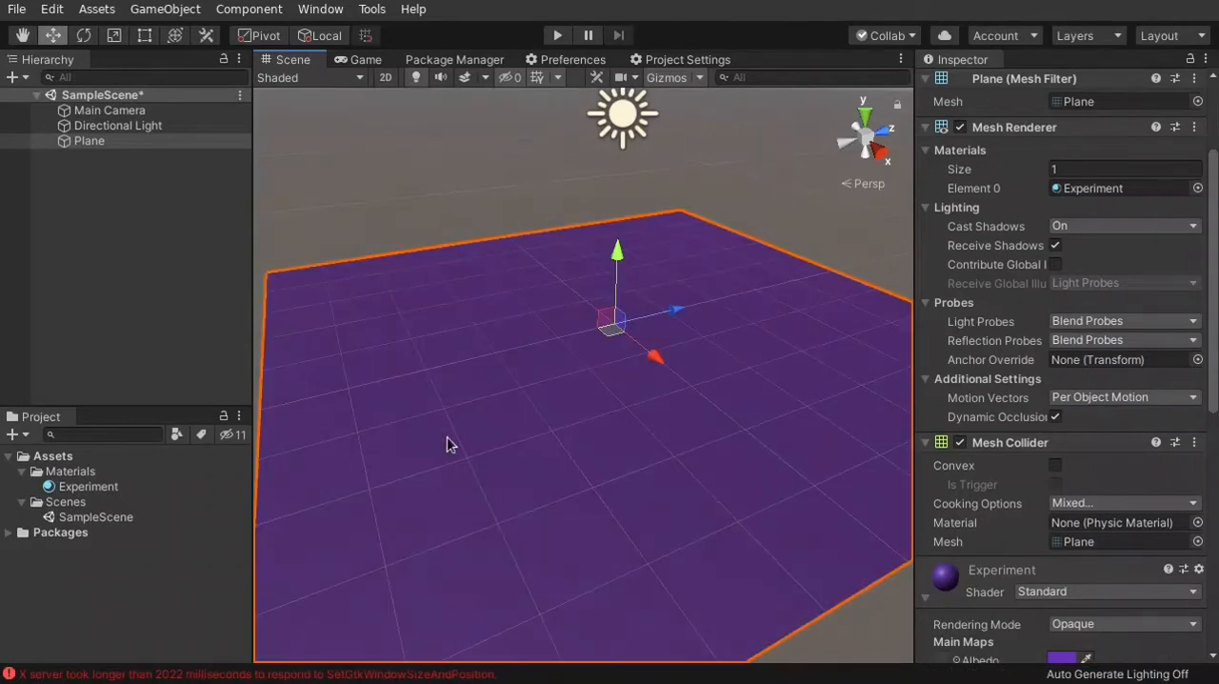
alt+drag(438, 410, 548, 435)
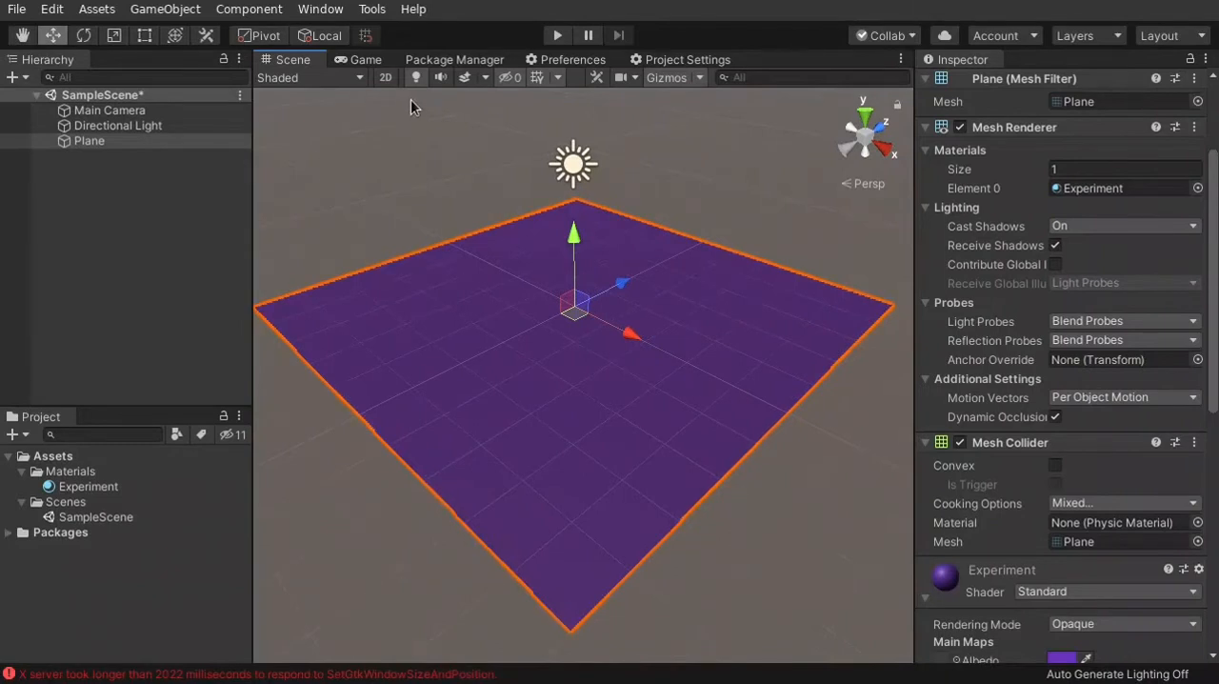
alt+drag(499, 327, 476, 346)
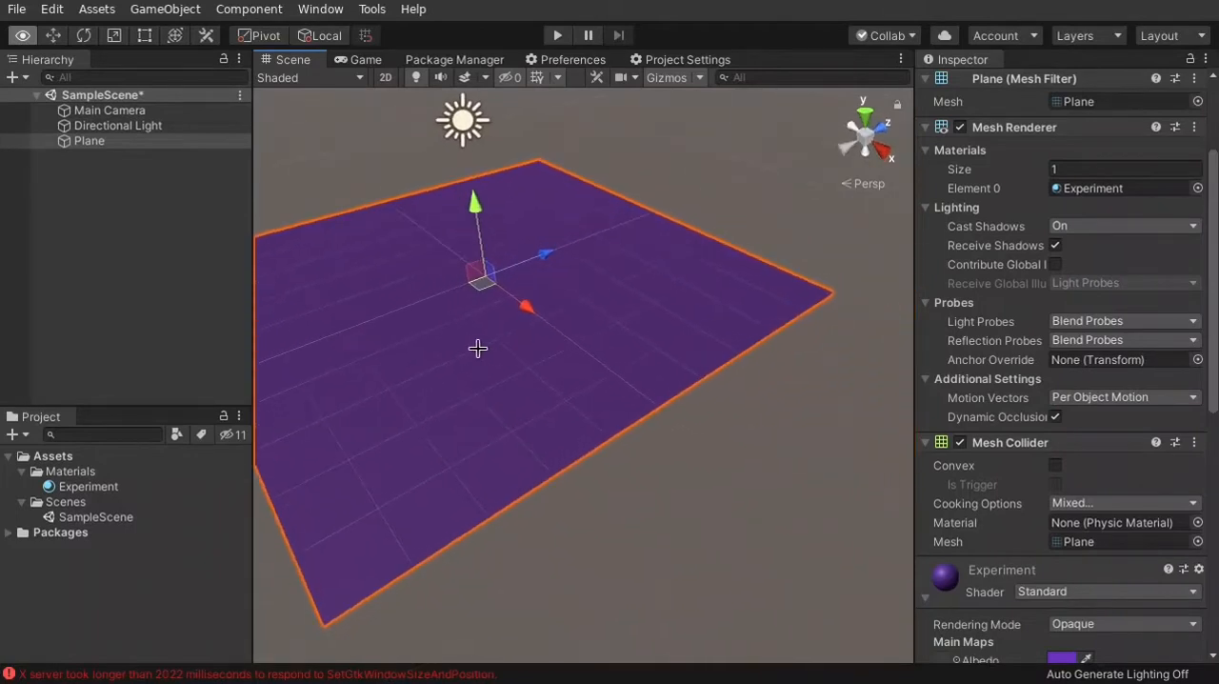
Select the Directional Light and rotate it to about 43 degrees around X
click(465, 125)
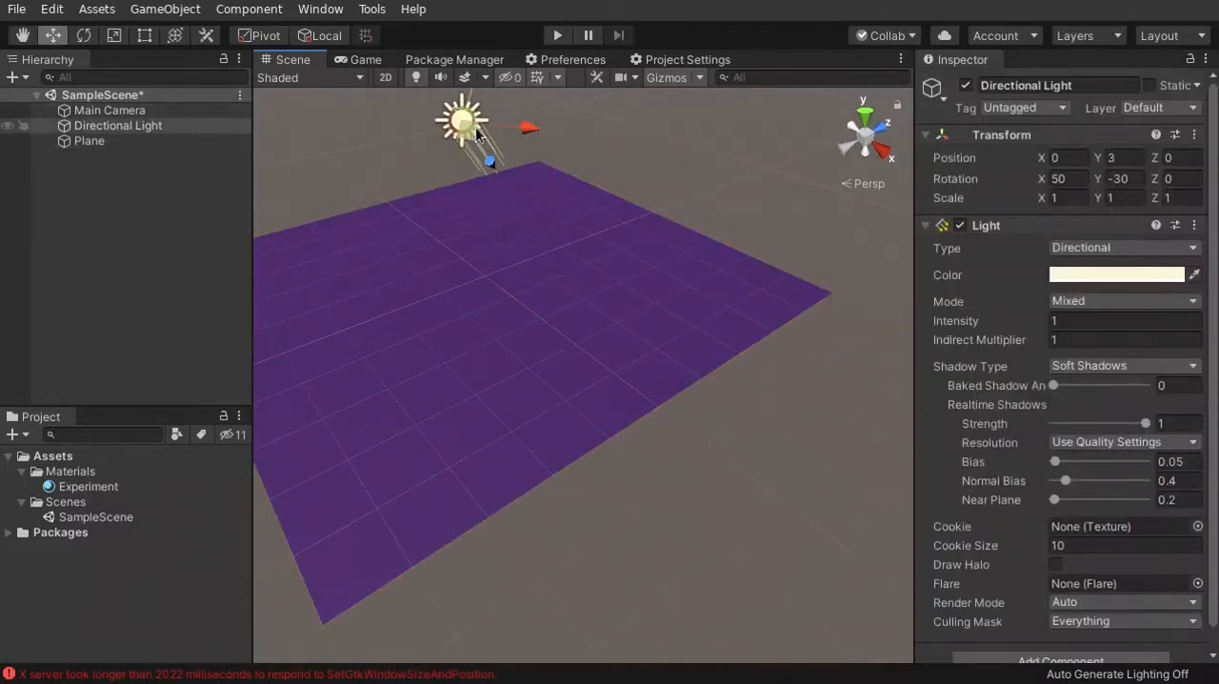
right_drag(619, 160, 581, 123)
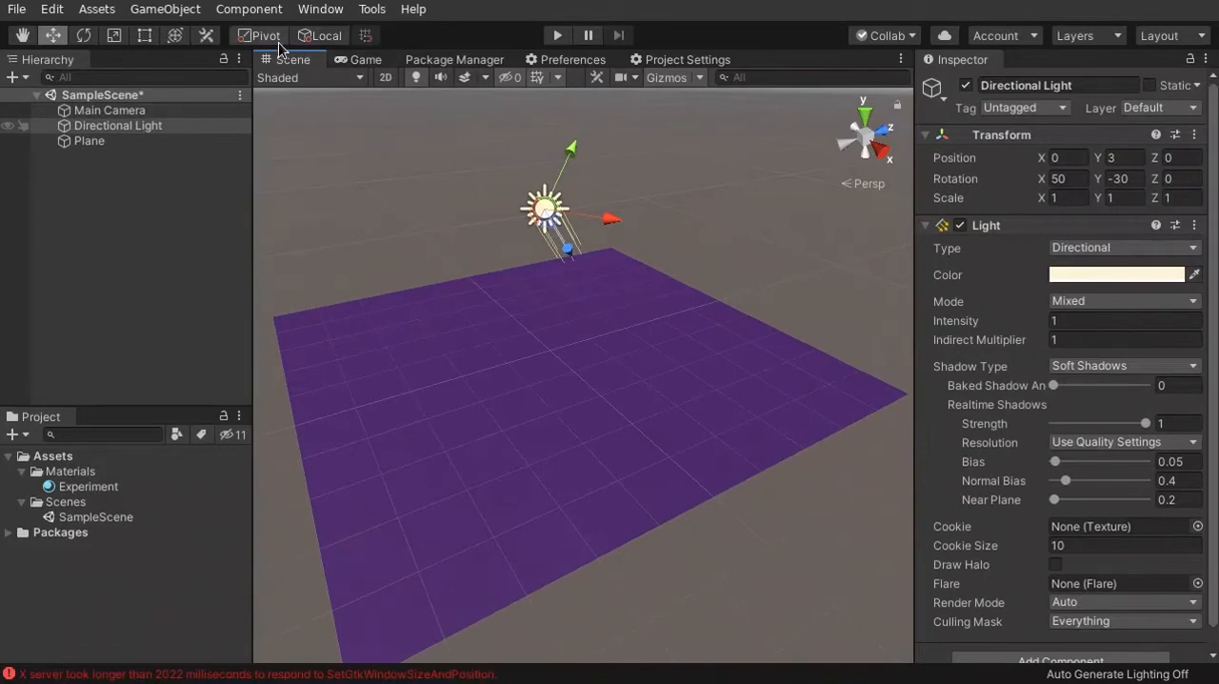
click(512, 411)
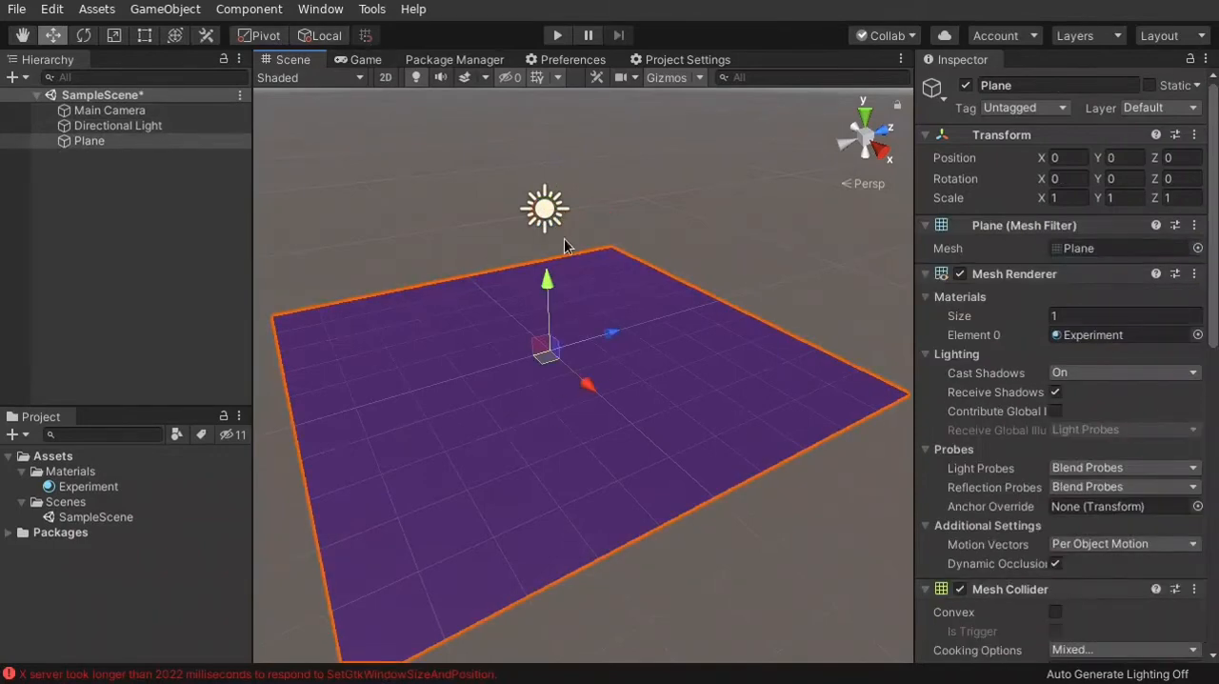
click(544, 217)
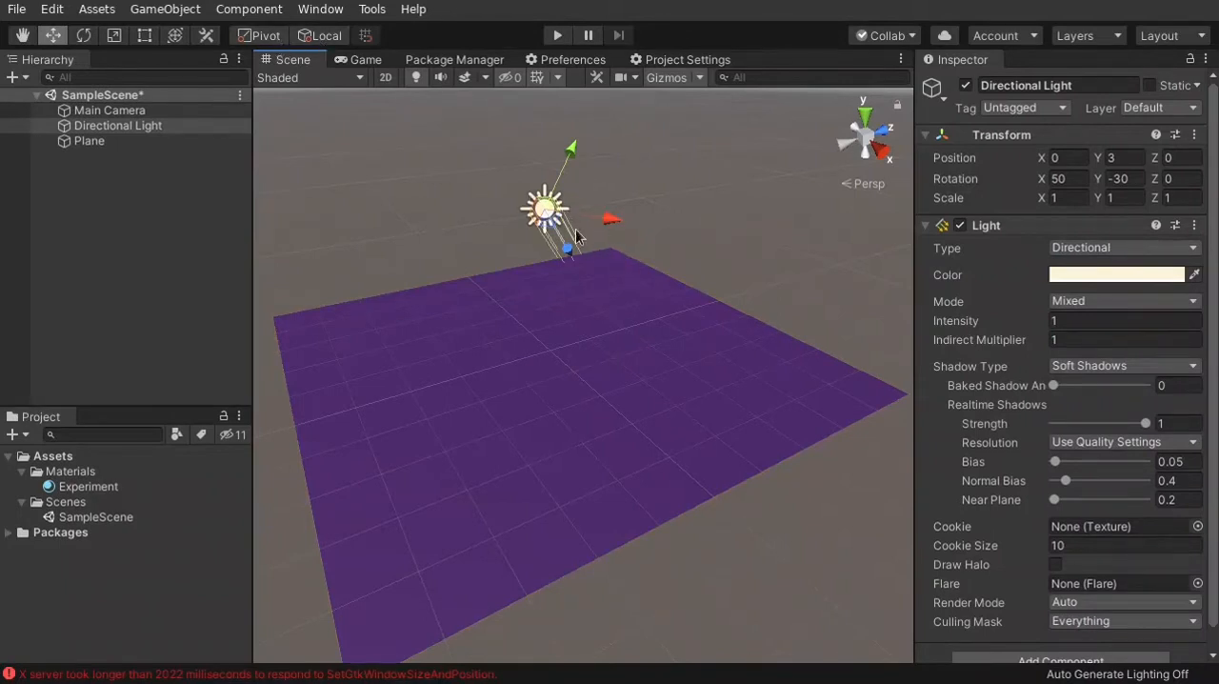
click(84, 35)
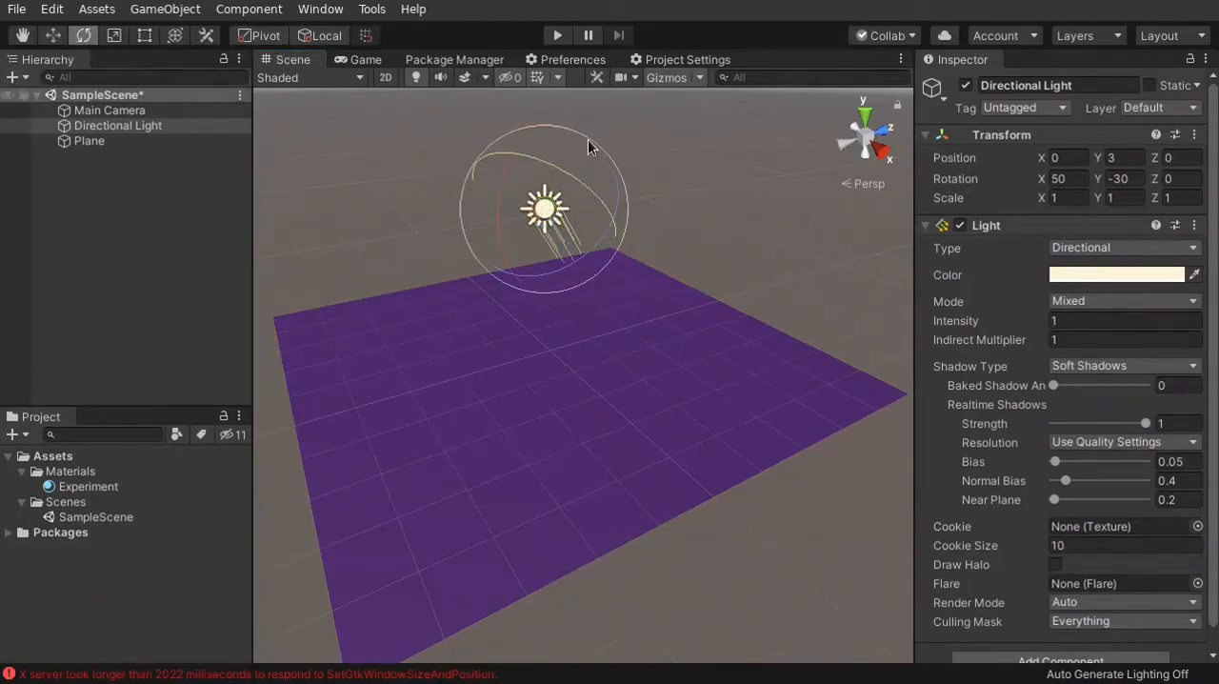
drag(519, 143, 509, 158)
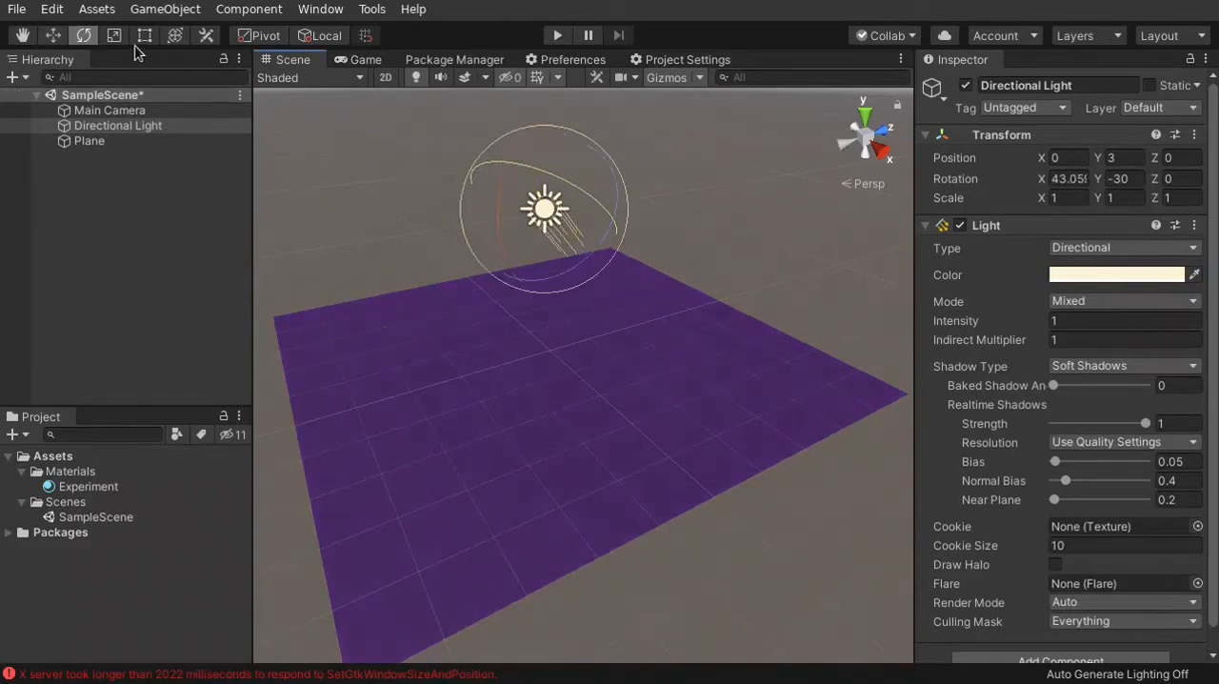
Using the combined Transform tool, rotate the Directional Light to about 36.6 degrees around X and move it to about 0.03, 2.93, -0.05
click(53, 35)
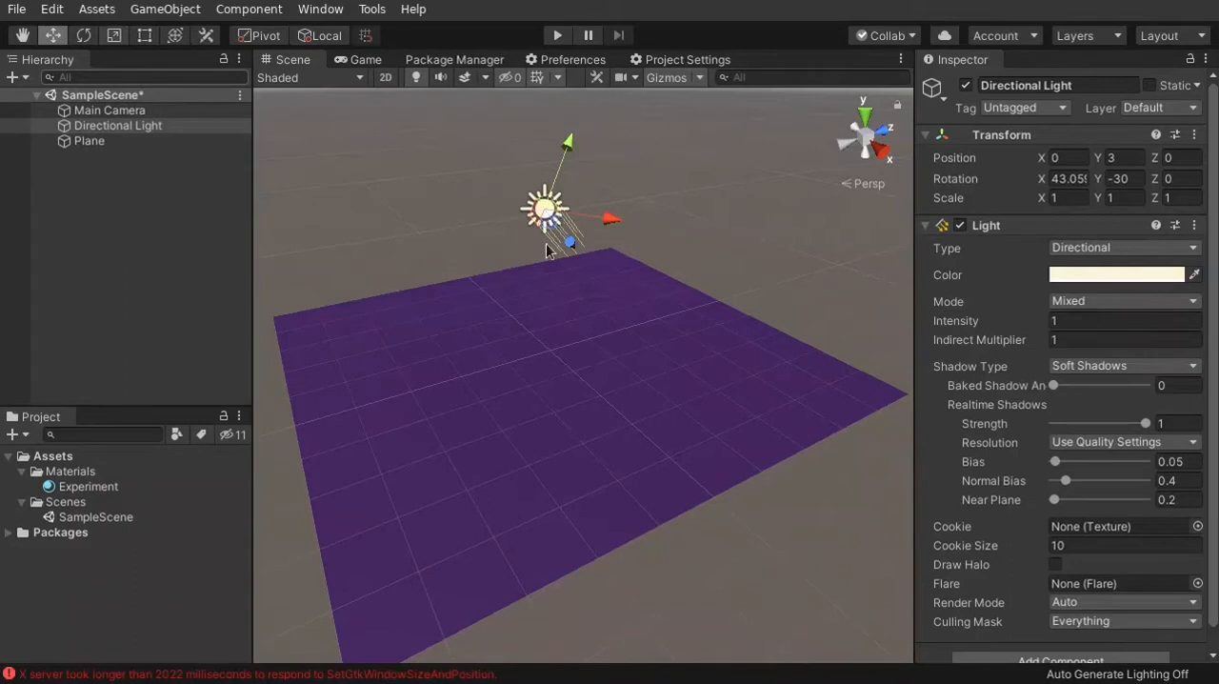
click(174, 35)
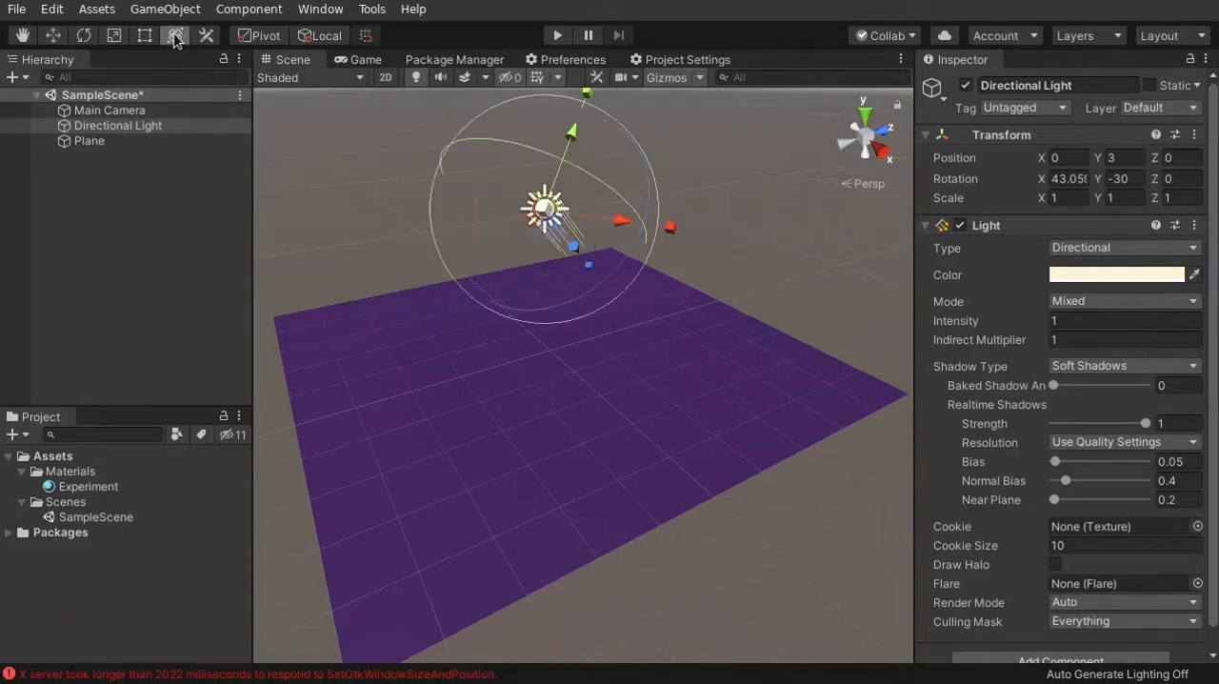
drag(502, 131, 526, 104)
drag(481, 160, 476, 264)
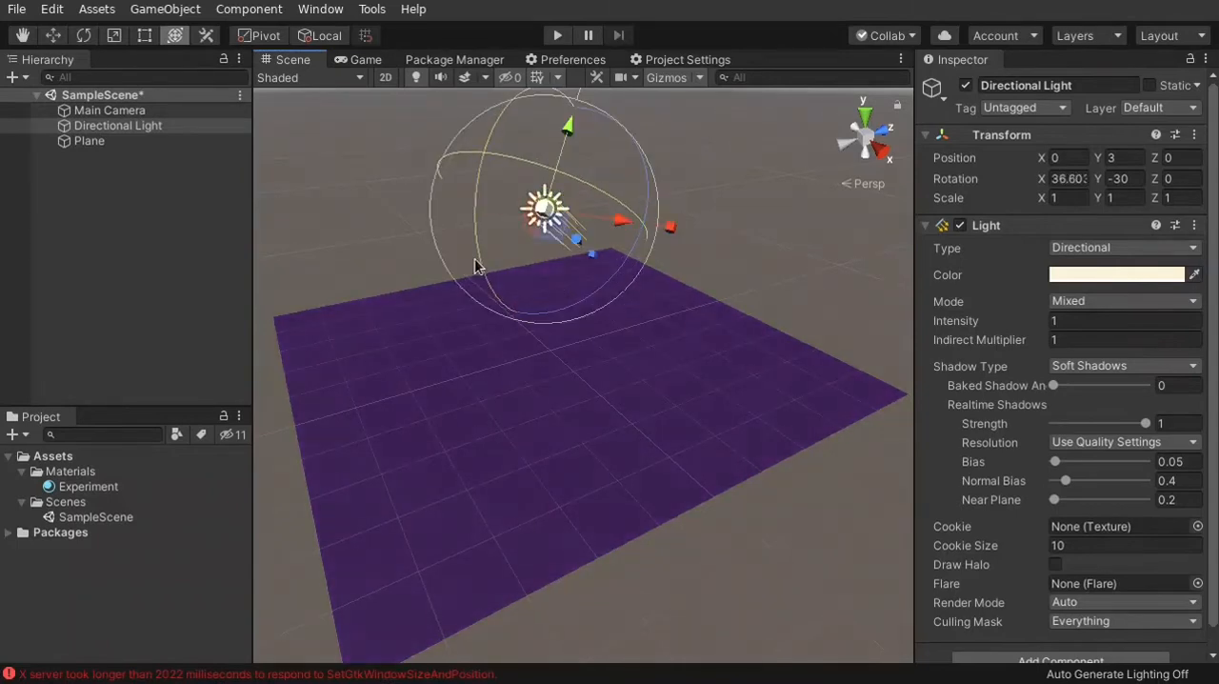
mouse_move(568, 123)
mouse_down()
mouse_move(572, 111)
mouse_move(562, 143)
mouse_up()
right_drag(562, 280, 579, 224)
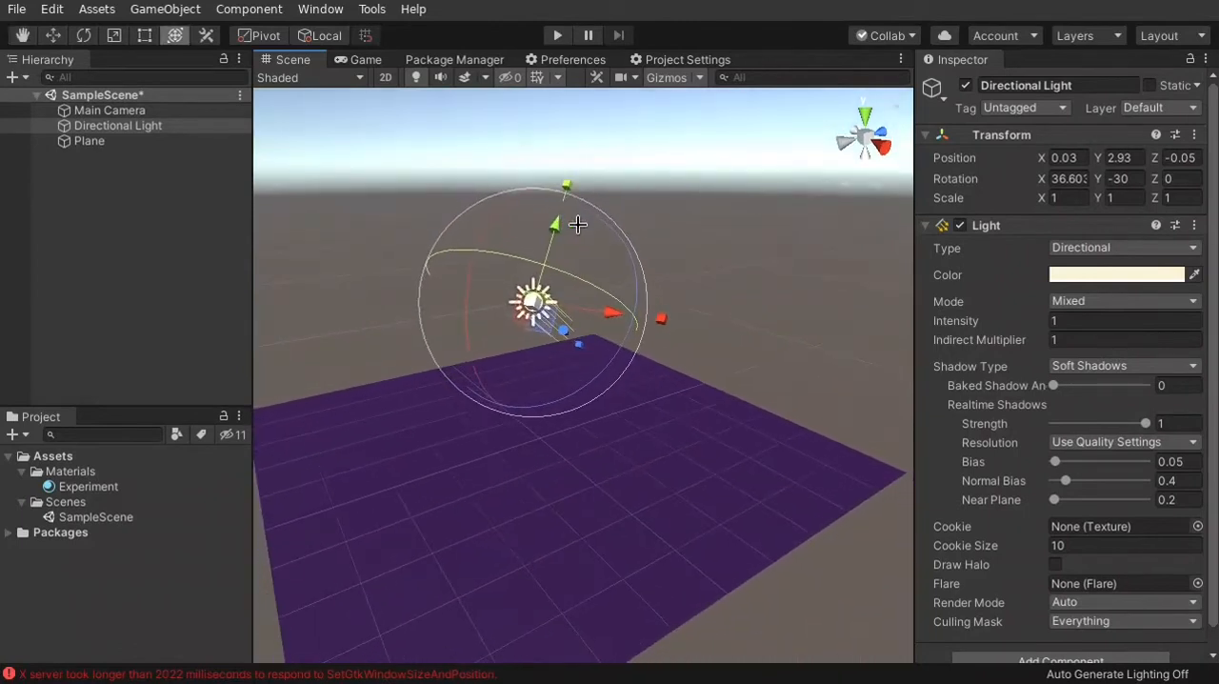
Switch the tool handles to global orientation and lower the Directional Light to Y 2.7
click(323, 39)
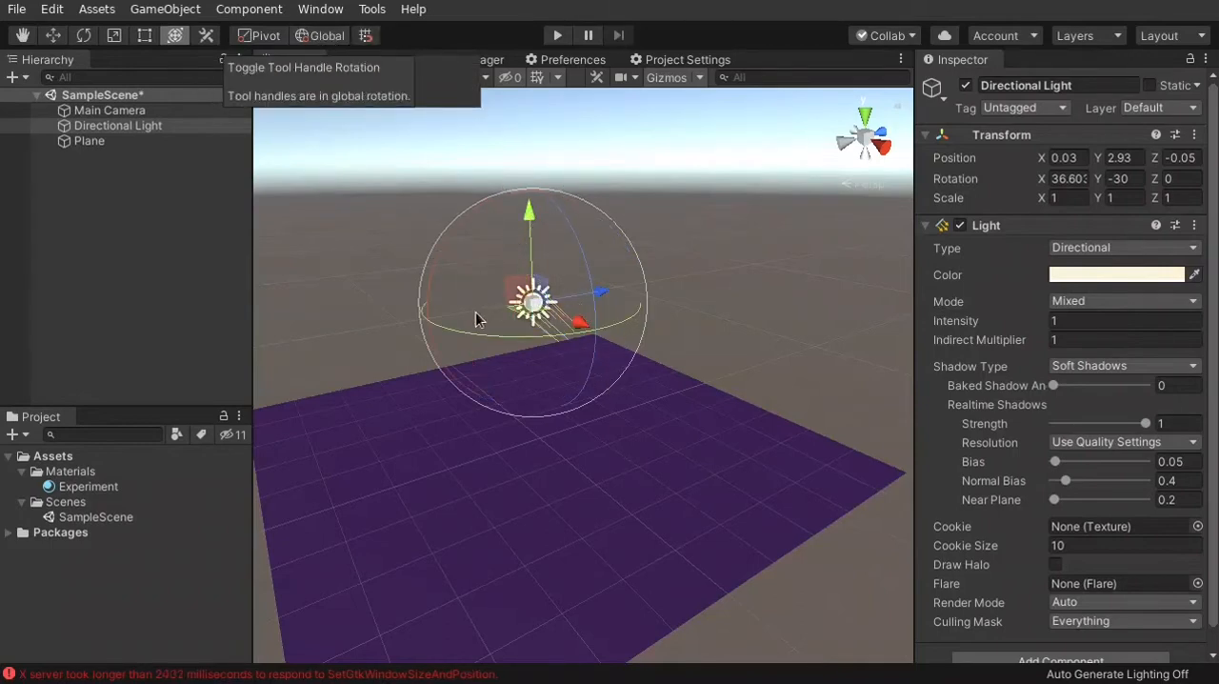
mouse_move(492, 293)
right_down()
mouse_move(537, 279)
mouse_move(512, 292)
right_up()
drag(545, 201, 559, 229)
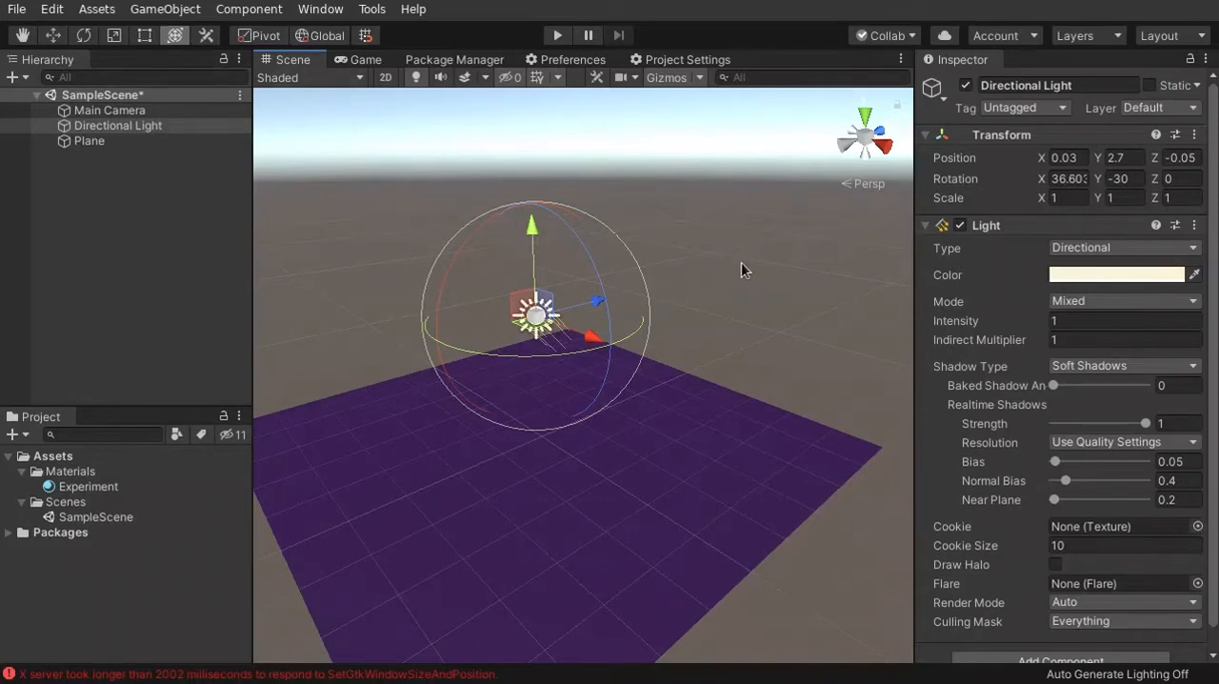
Lower the Directional Light to Y 2.54 with the combined Transform tool
alt+drag(742, 262, 626, 264)
mouse_move(588, 417)
alt+mouse_down()
mouse_move(458, 432)
mouse_move(677, 452)
mouse_move(585, 461)
mouse_move(585, 413)
alt+mouse_up()
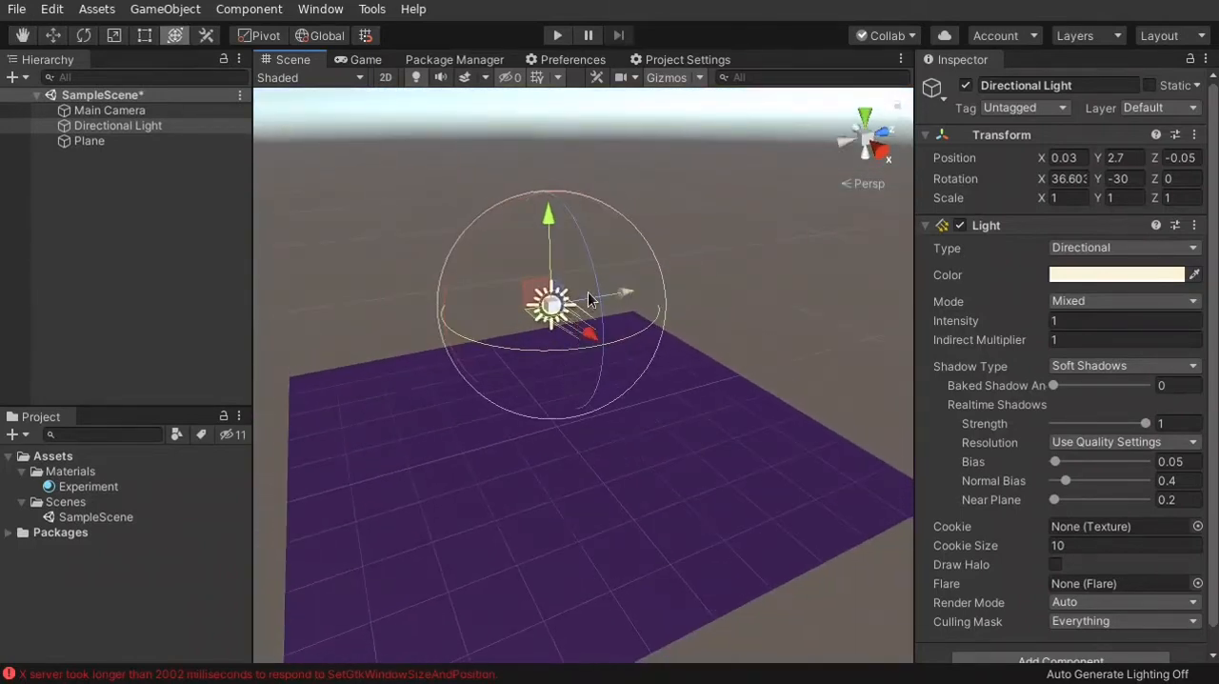
mouse_move(549, 221)
mouse_down()
mouse_move(557, 255)
mouse_move(560, 194)
mouse_move(559, 231)
mouse_up()
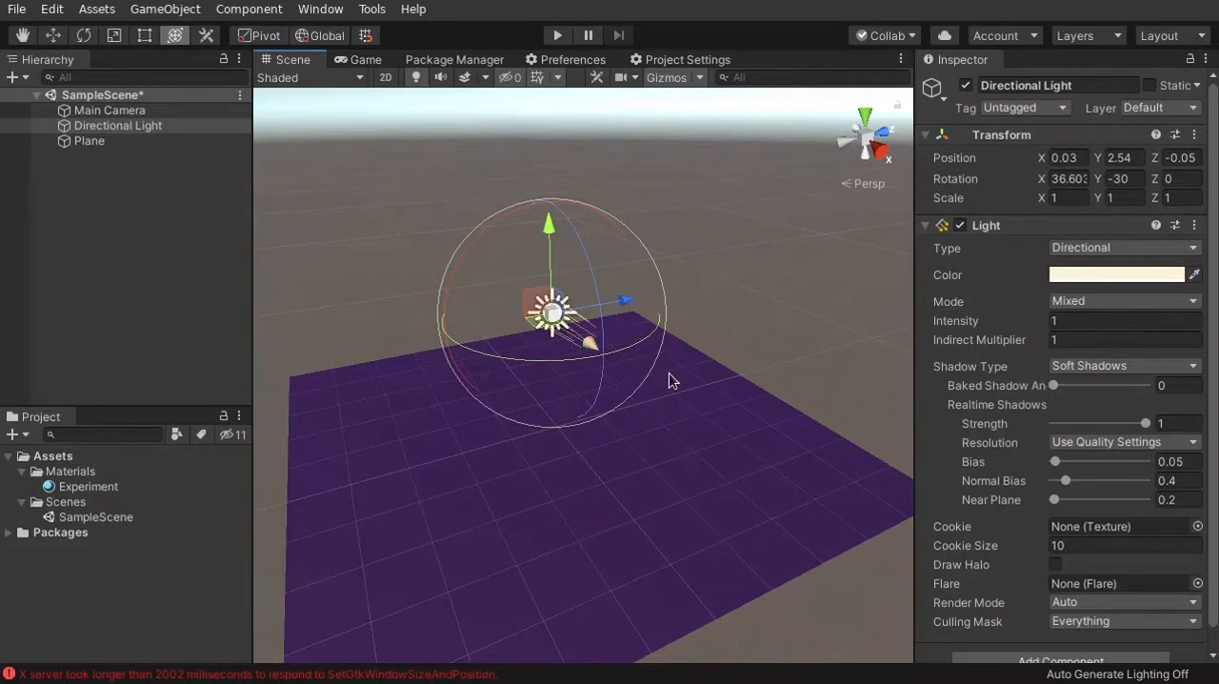
Using the Rotate tool, turn the Directional Light to a rotation of about 62.6, -33.9, -21.4
right_drag(667, 378, 533, 339)
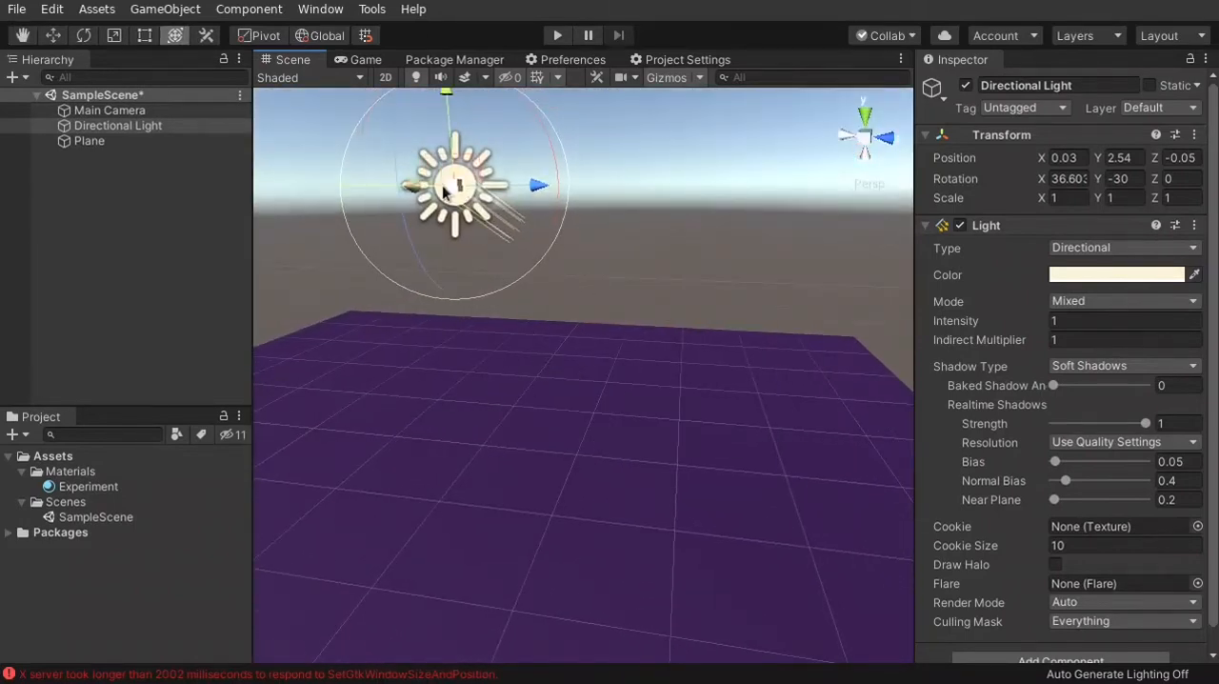
right_drag(416, 381, 460, 384)
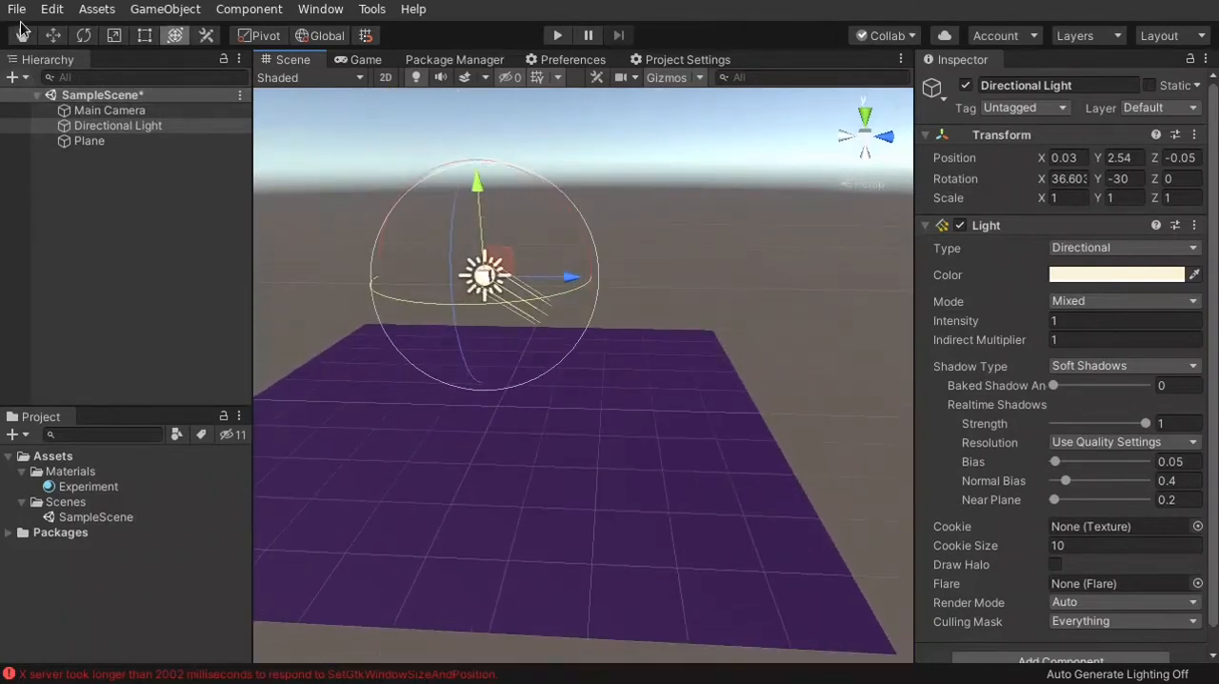
click(83, 38)
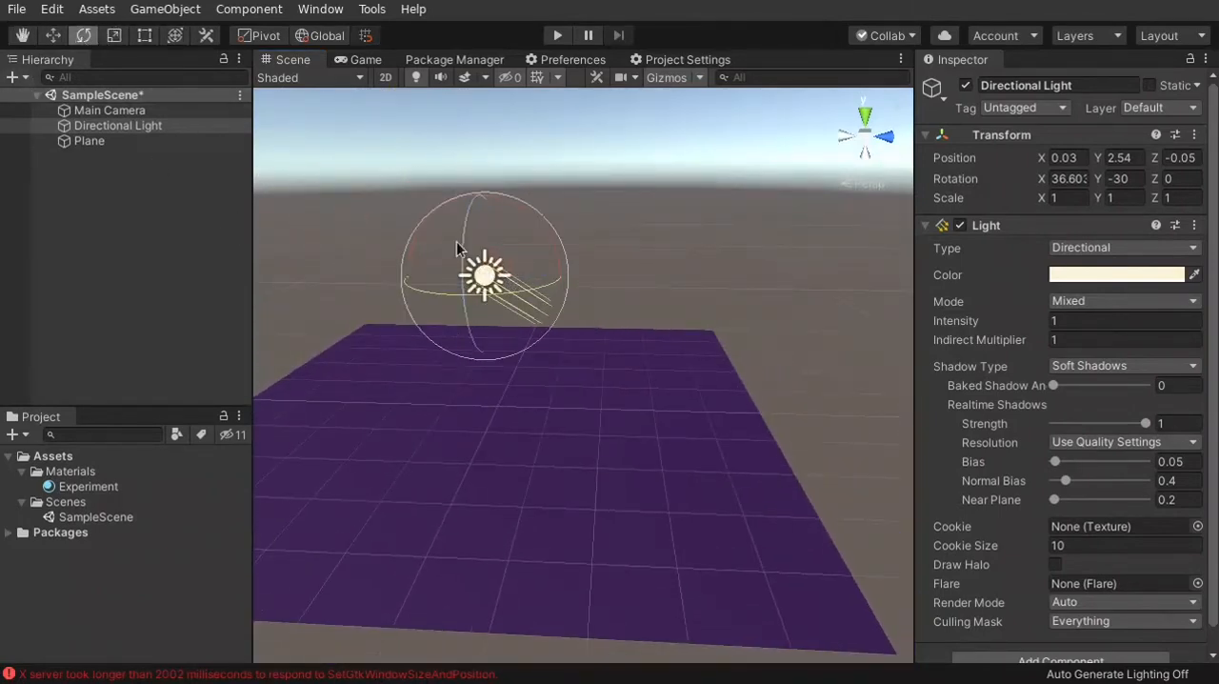
drag(458, 236, 521, 203)
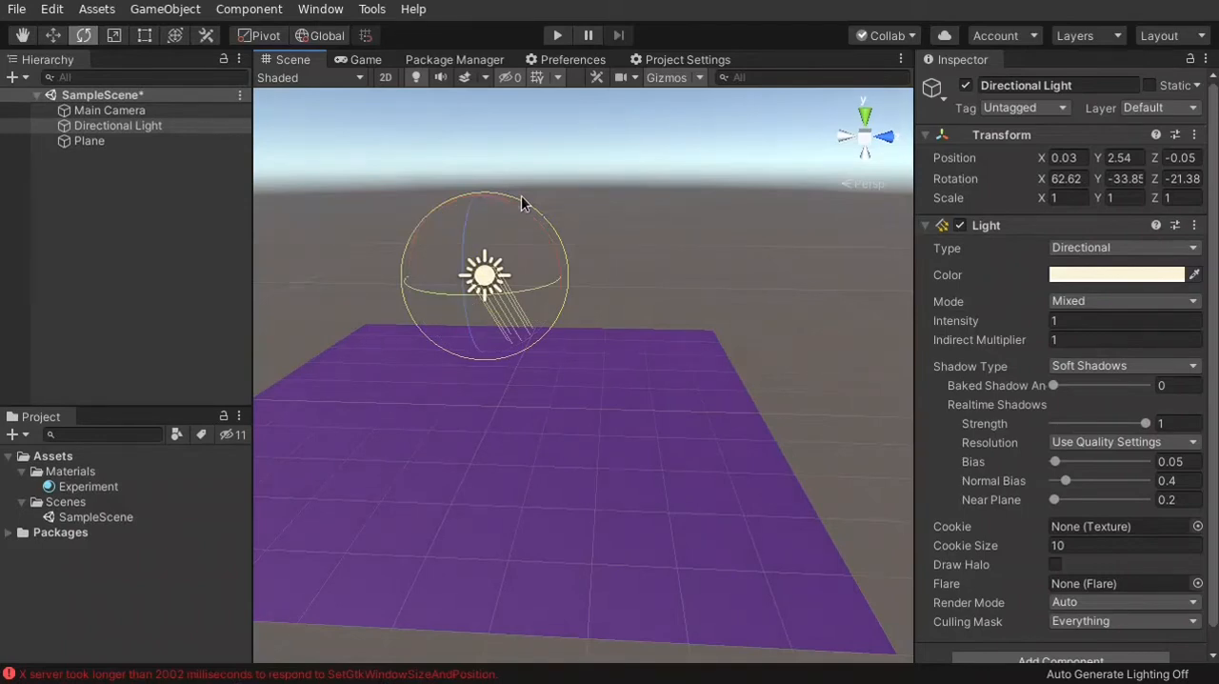
Select the Plane and set its Experiment material's Metallic and Smoothness values to 0
alt+drag(412, 382, 693, 415)
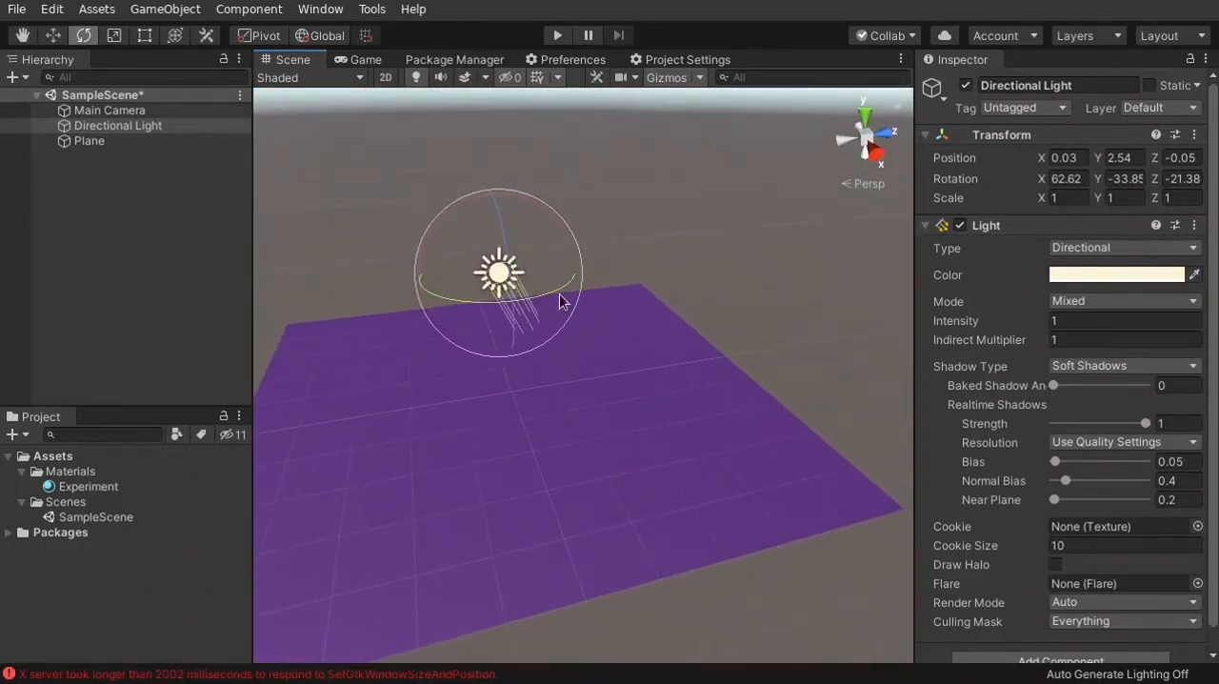
alt+drag(636, 447, 858, 348)
key(e)
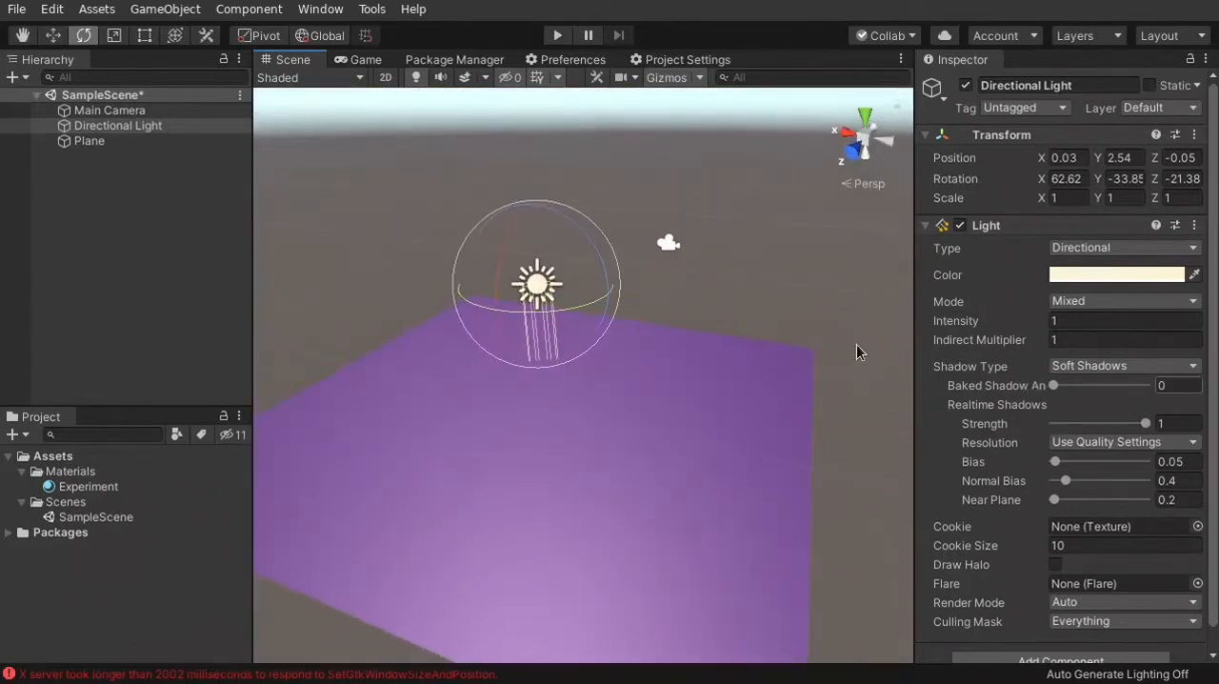
click(461, 417)
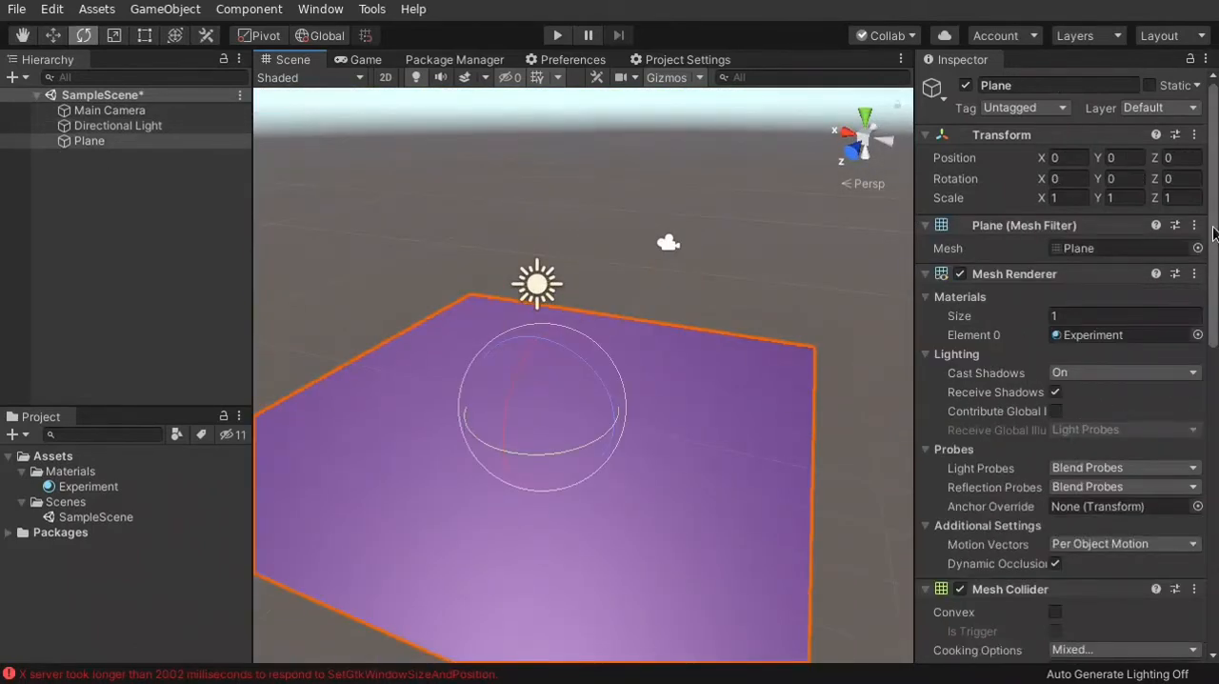
scroll(1216, 234, down, 10)
scroll(923, 236, up, 3)
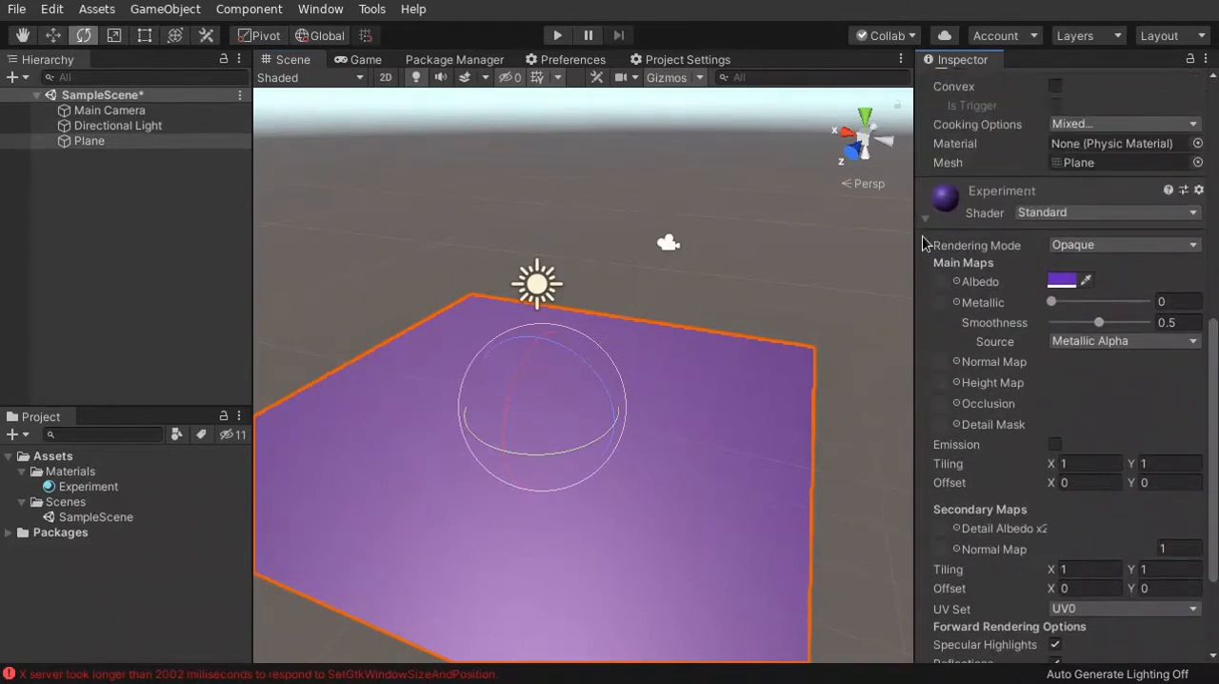
alt+drag(718, 363, 492, 460)
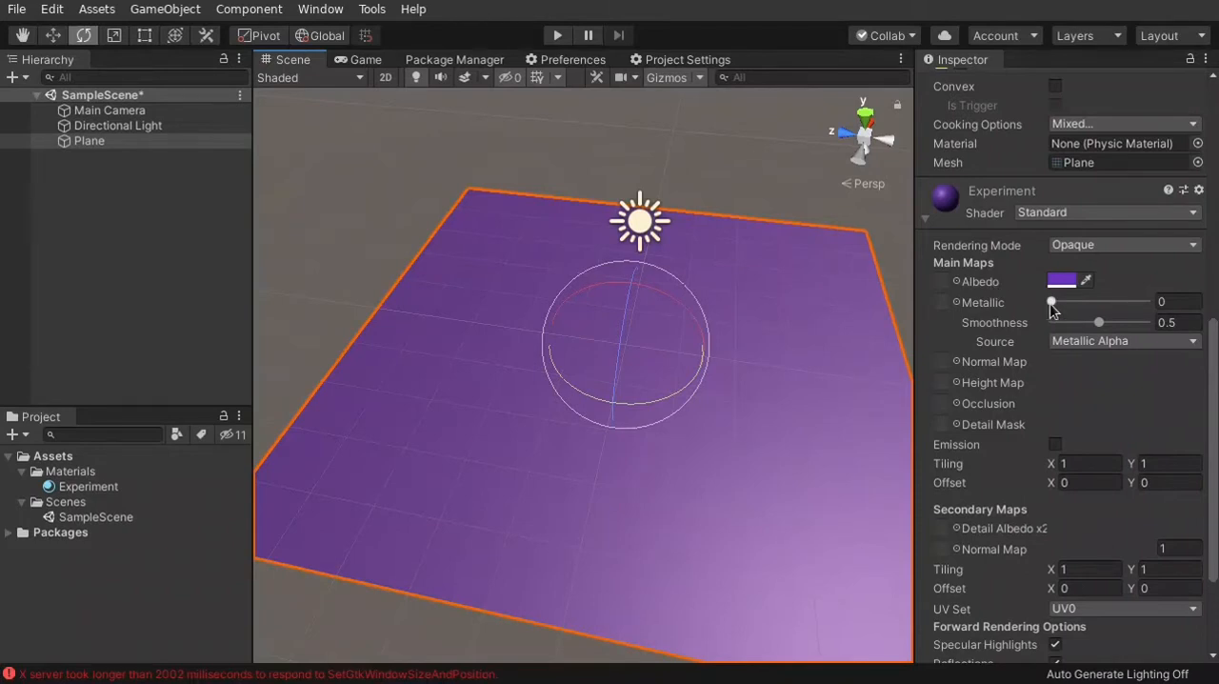
drag(1053, 303, 913, 303)
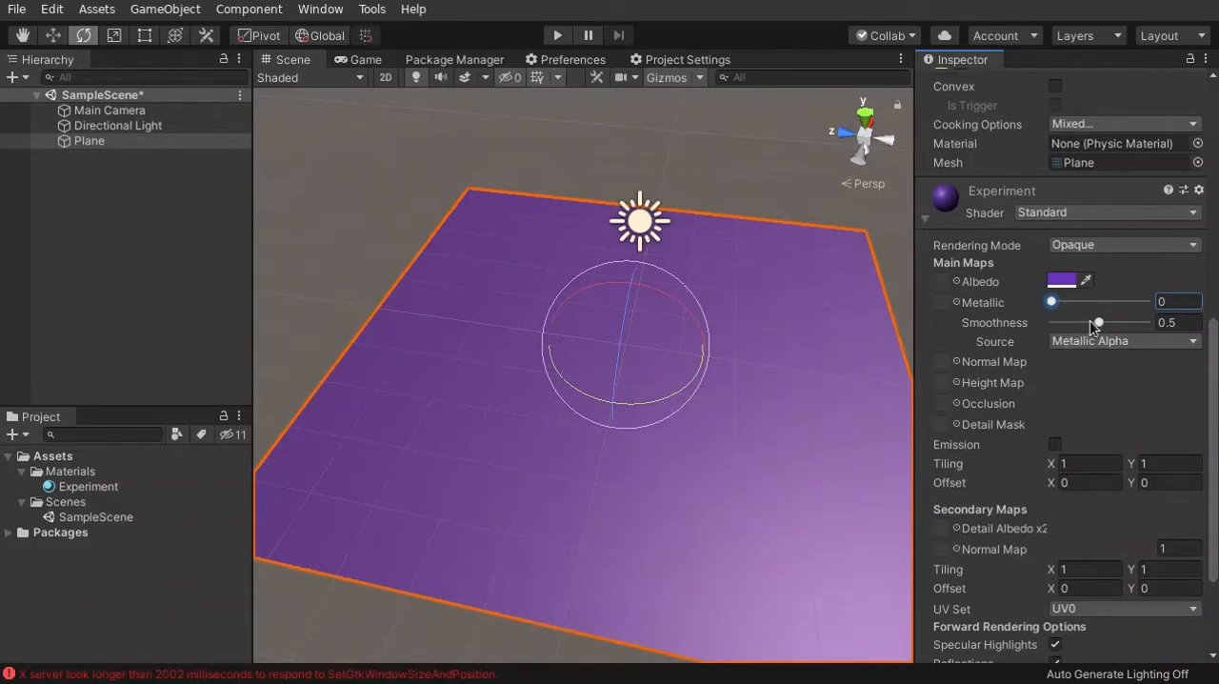
drag(1096, 322, 1034, 328)
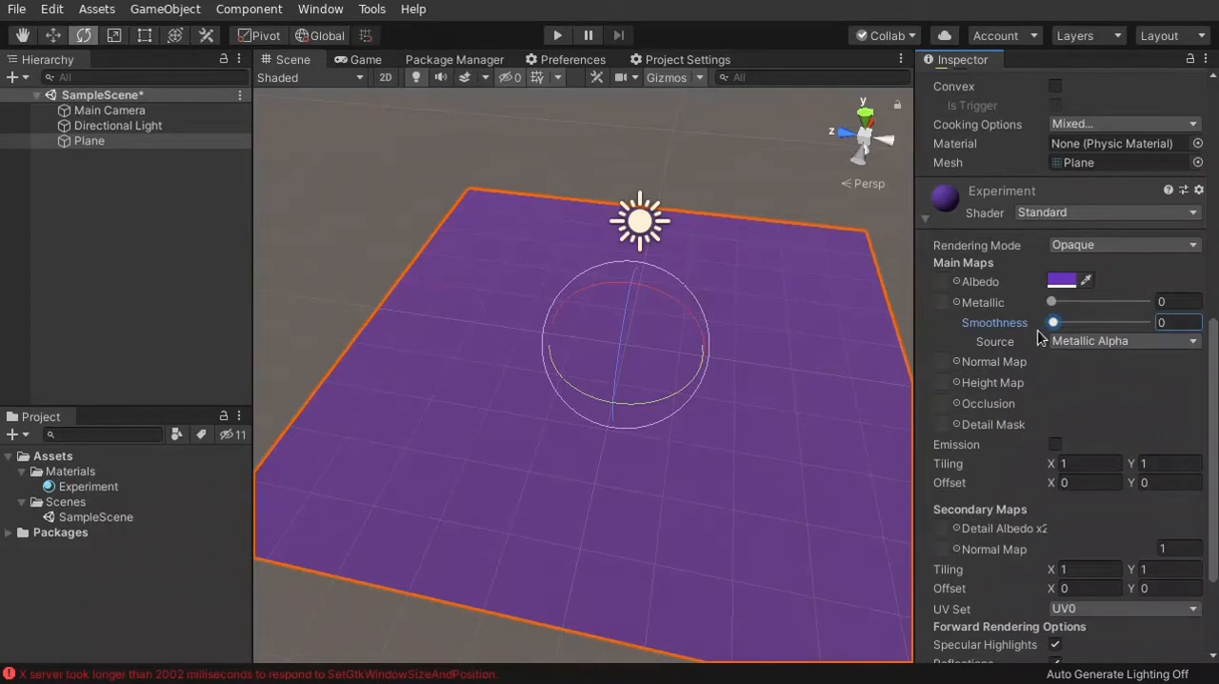
Raise the Experiment material's Smoothness to its maximum, and reduce it to 0.9
key(a)
right_drag(399, 431, 668, 348)
key(w)
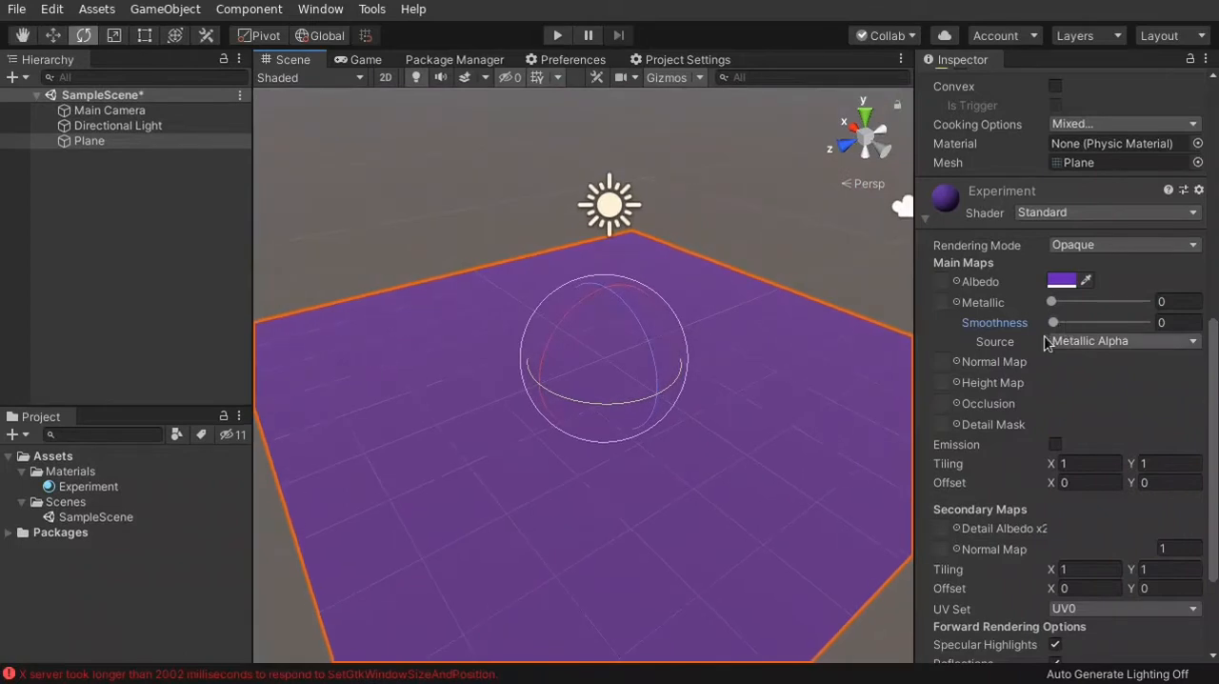
drag(1052, 322, 1160, 324)
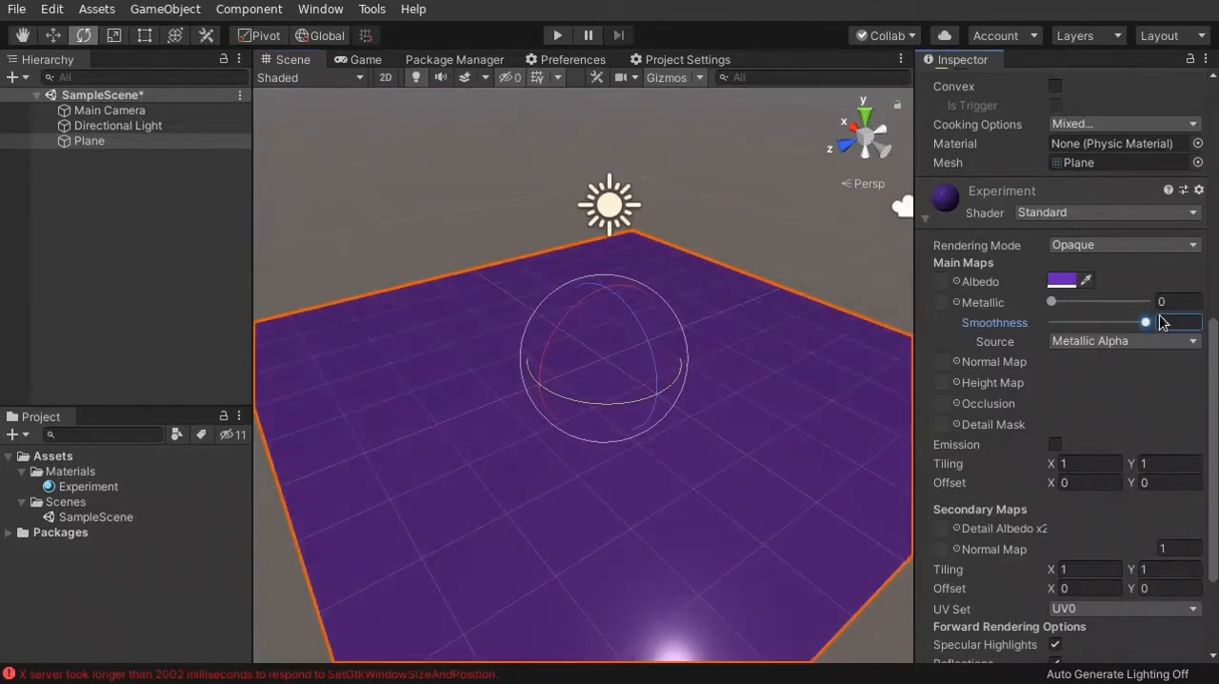
mouse_move(1155, 322)
mouse_down()
mouse_move(1082, 322)
mouse_move(1137, 327)
mouse_up()
Examine the light's highlight on the glossy purple Plane from several distances and angles
key(s)
right_drag(721, 444, 714, 525)
key(w)
key(s)
right_drag(629, 386, 696, 392)
key(w)
key(s)
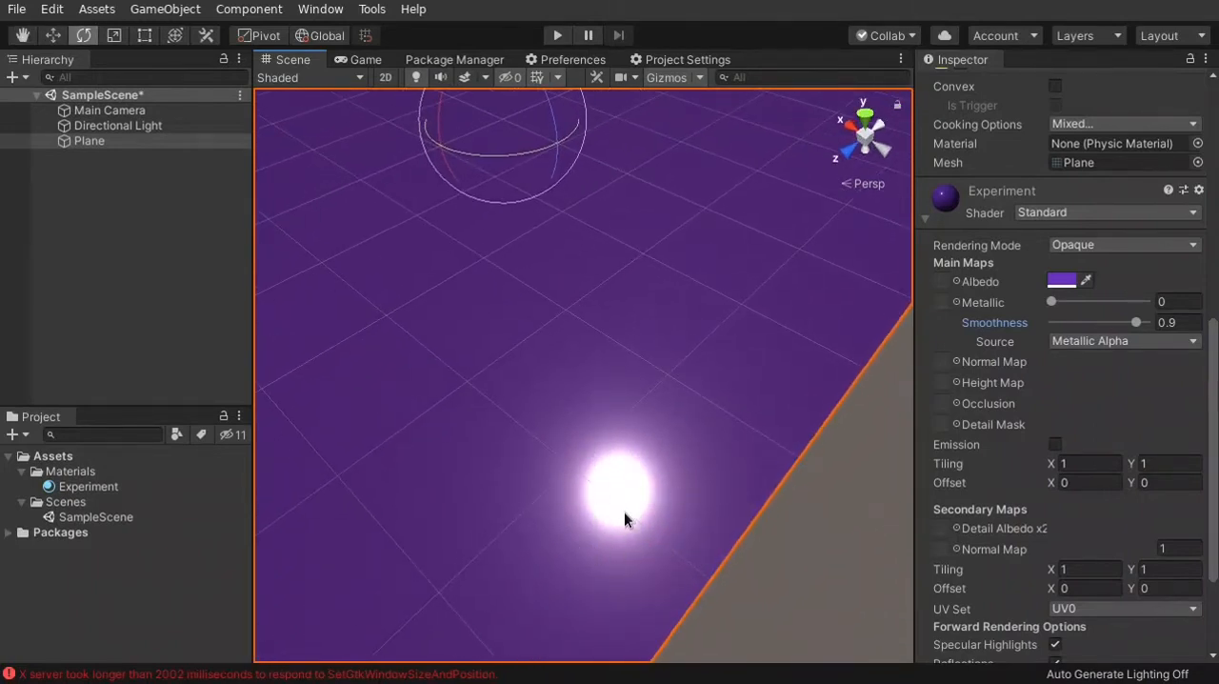
right_drag(624, 512, 613, 431)
key(s)
key(w)
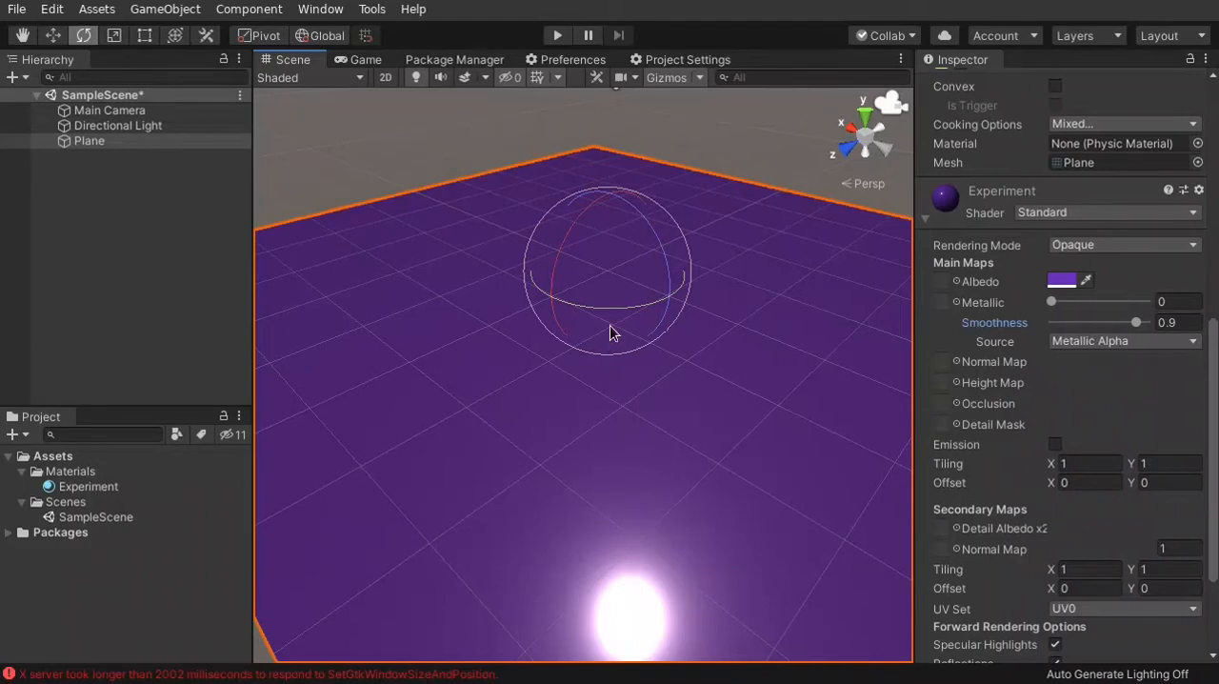
middle_drag(672, 485, 689, 531)
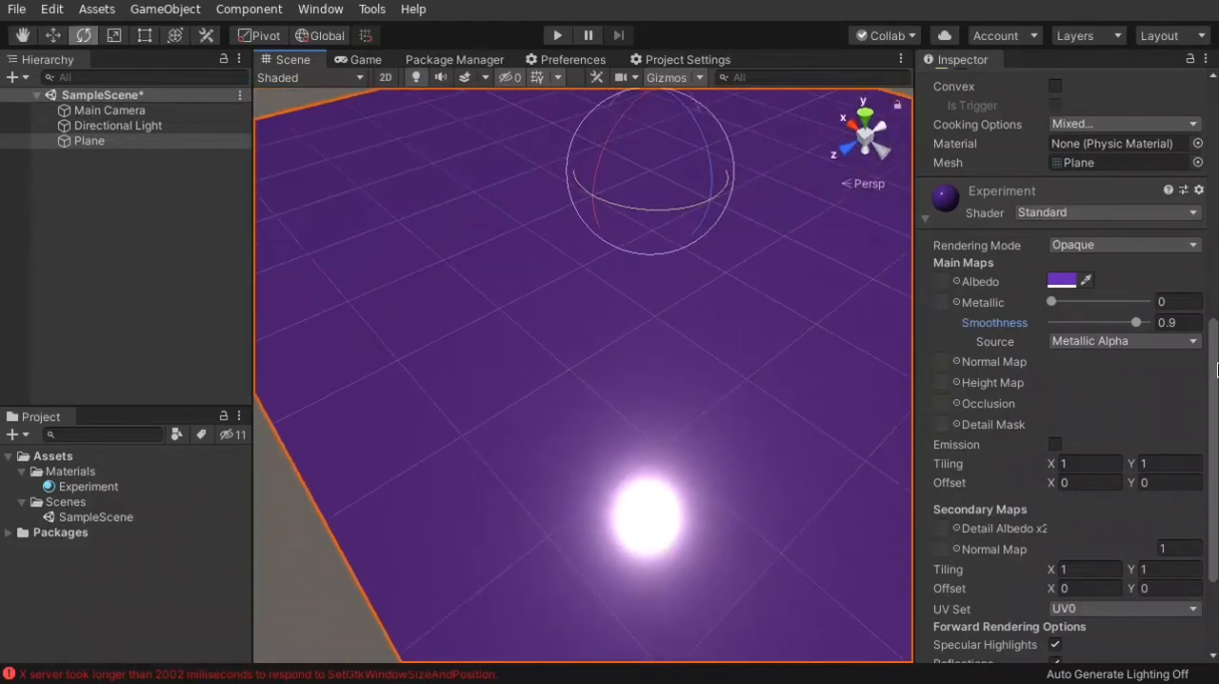
Try Smoothness values of 0.56 and 0.82 on the Experiment material to compare how the highlight spreads
drag(1137, 323, 1105, 324)
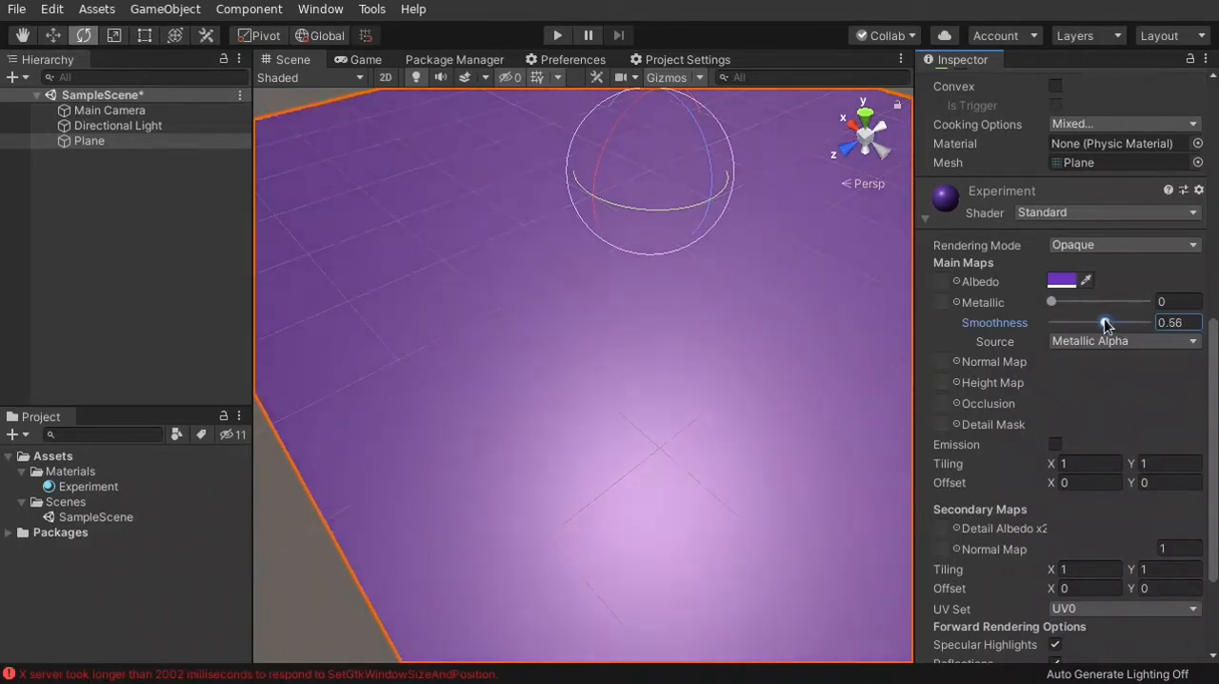
scroll(594, 476, down, 5)
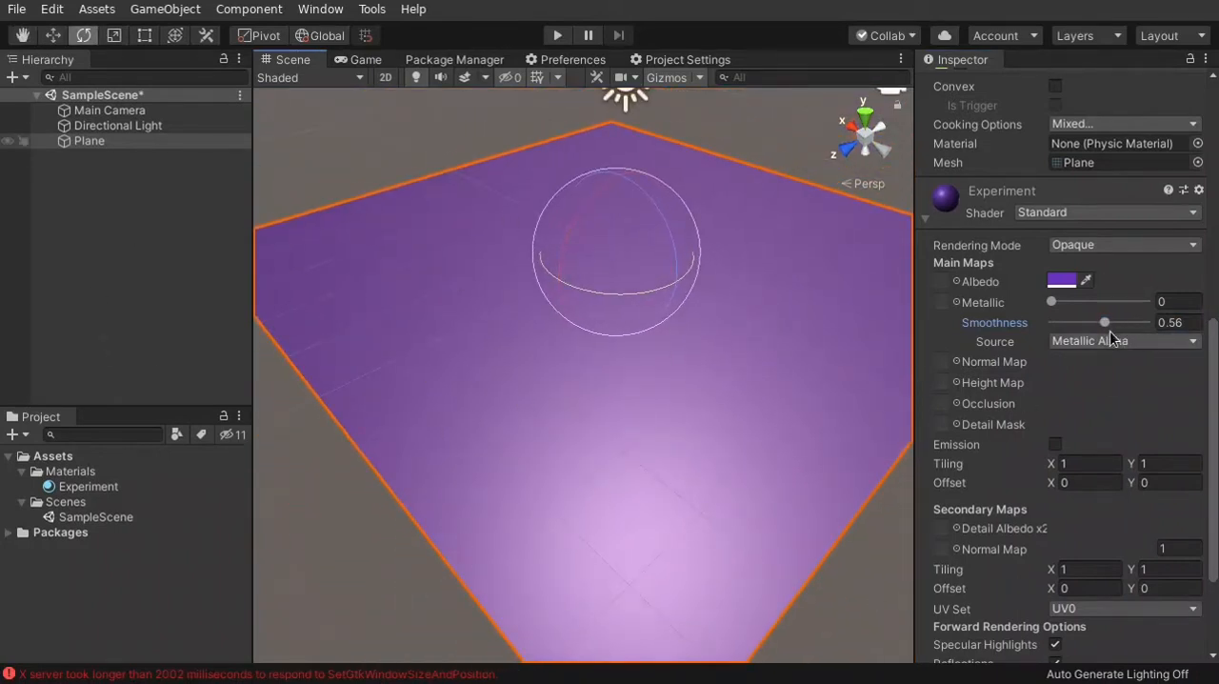
click(1105, 324)
drag(1105, 324, 1133, 325)
alt+drag(759, 418, 772, 438)
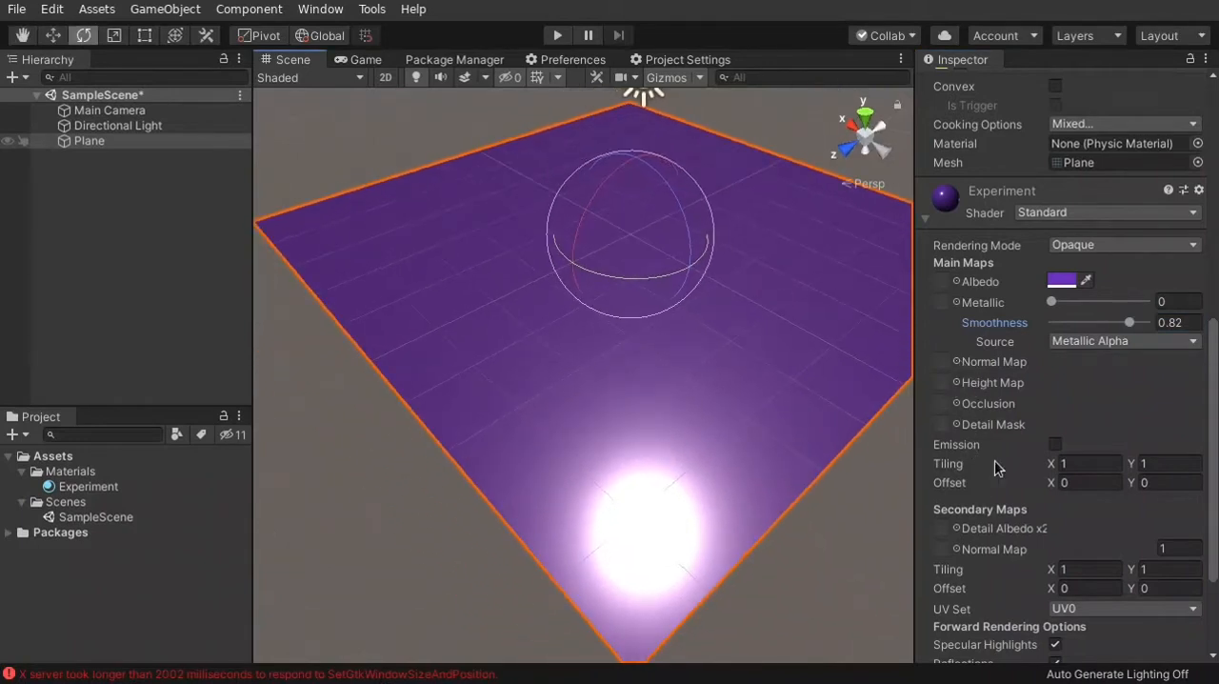
Set the Experiment material's Smoothness to 0 and its Metallic value to 1
drag(1112, 324, 1016, 346)
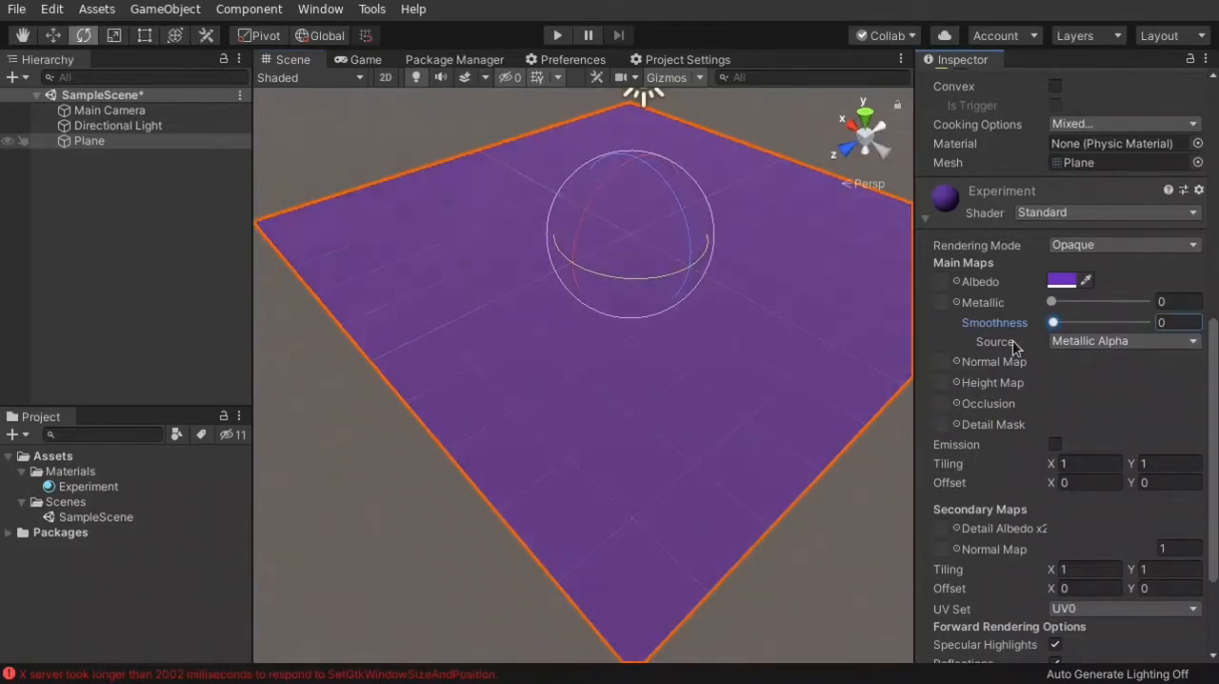
drag(1051, 301, 1165, 313)
alt+drag(668, 410, 686, 324)
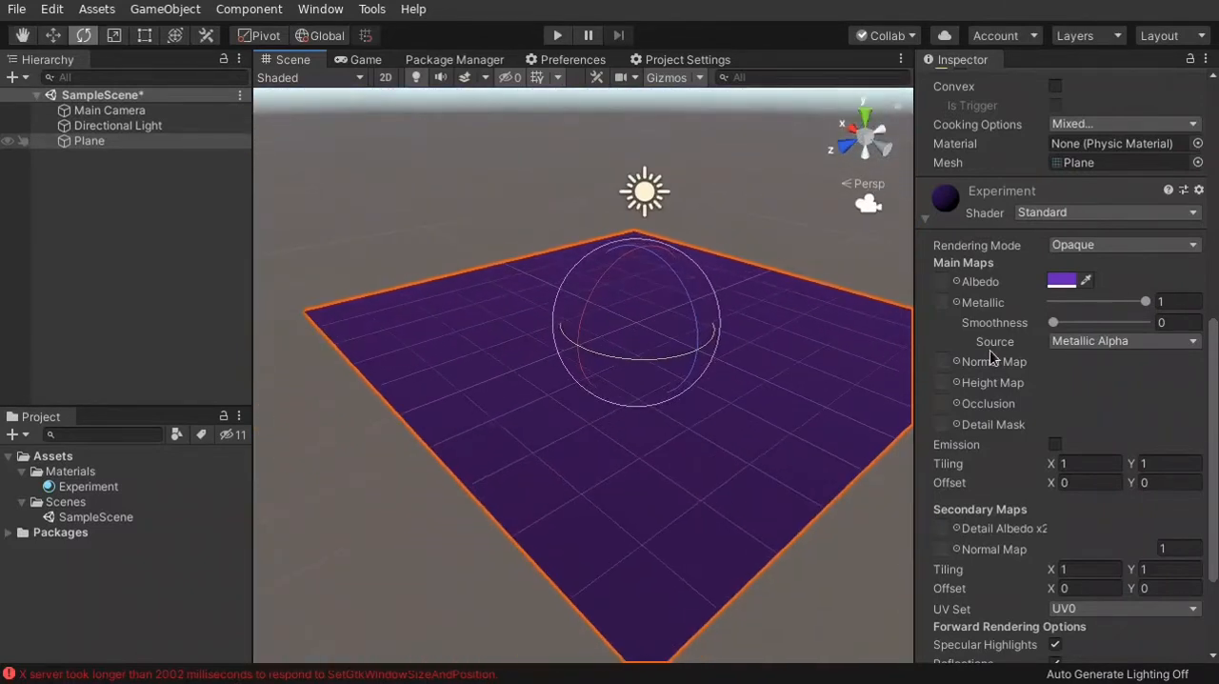
Set the metallic material's Smoothness to 0.81 and inspect the highlight on the Plane up close
drag(1059, 325, 1129, 326)
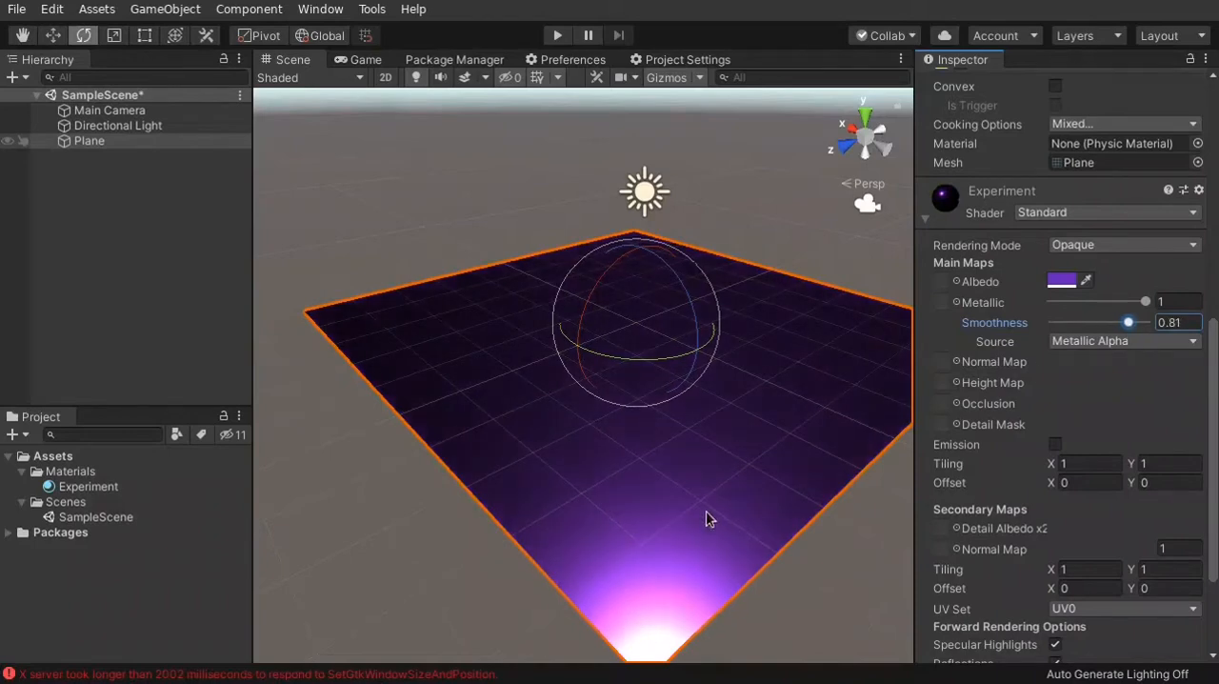
key(w)
right_drag(708, 514, 716, 591)
key(s)
key(w)
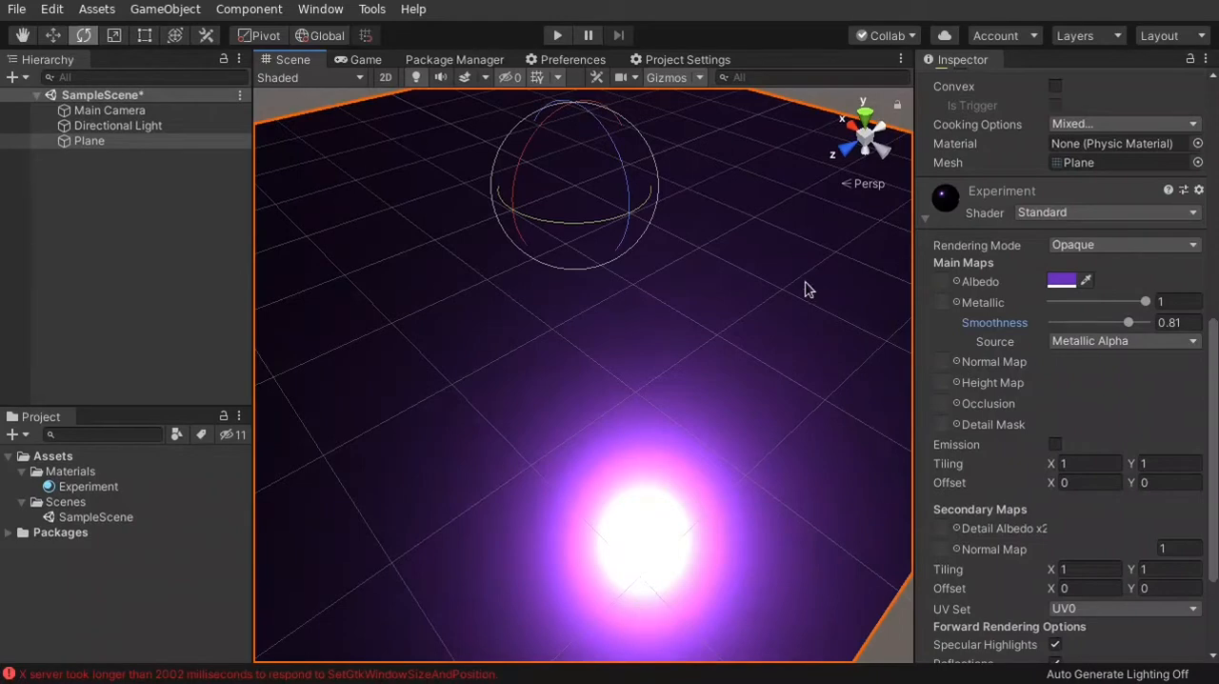
Switch to Firefox and look through the albedo and metallic sections of UnityMetallicChart.png
key(alt+Tab)
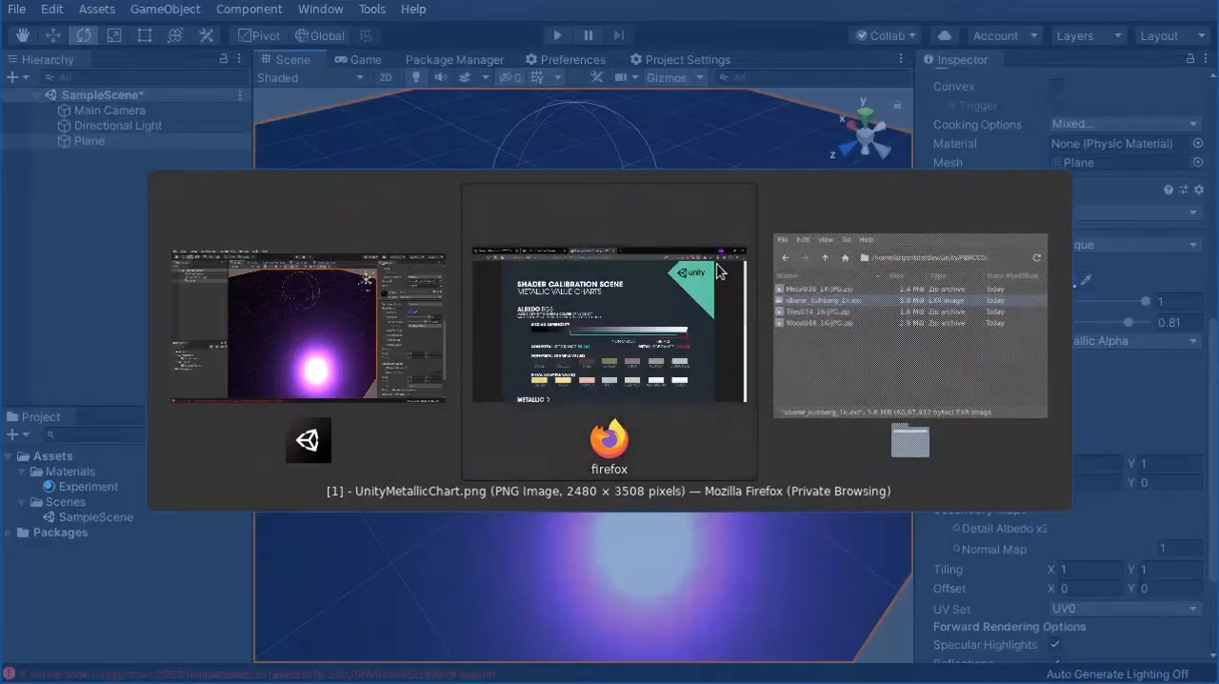
scroll(109, 338, down, 4)
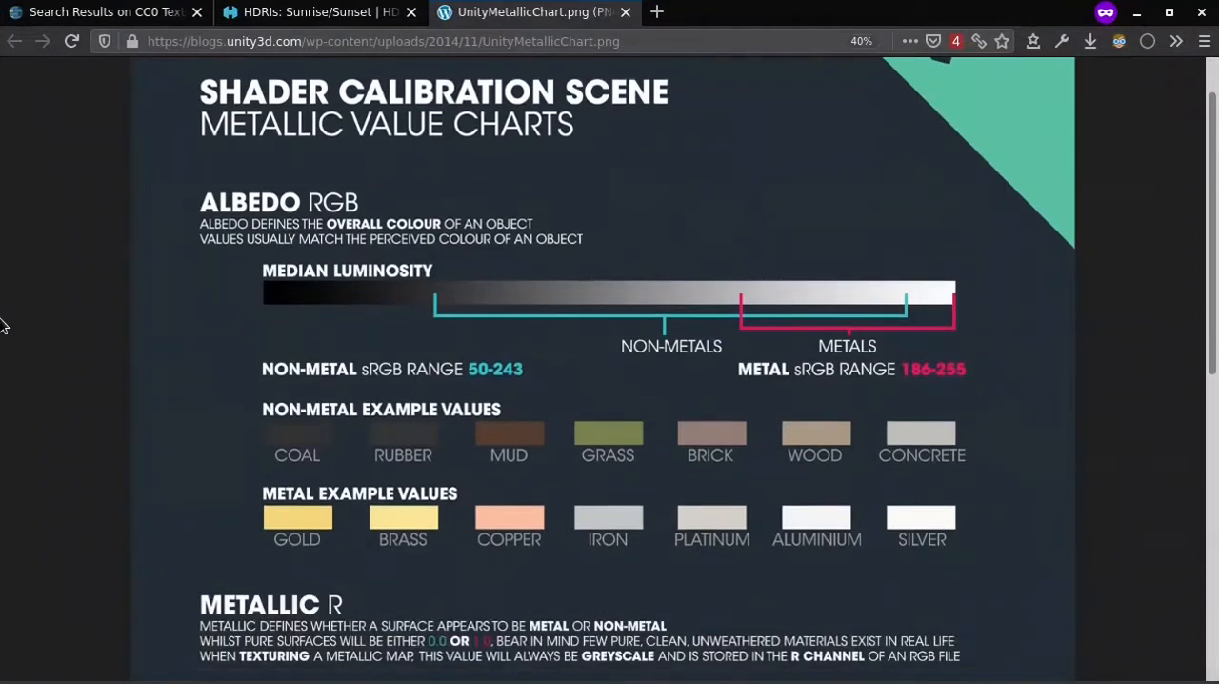
scroll(140, 367, down, 4)
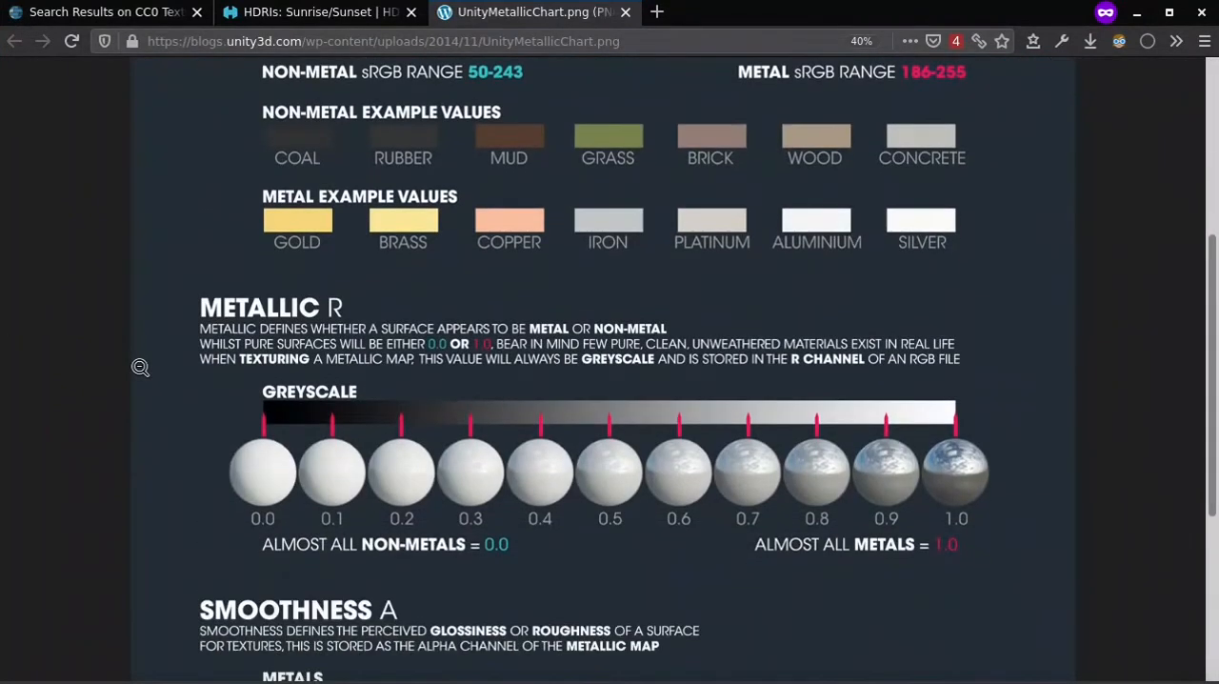
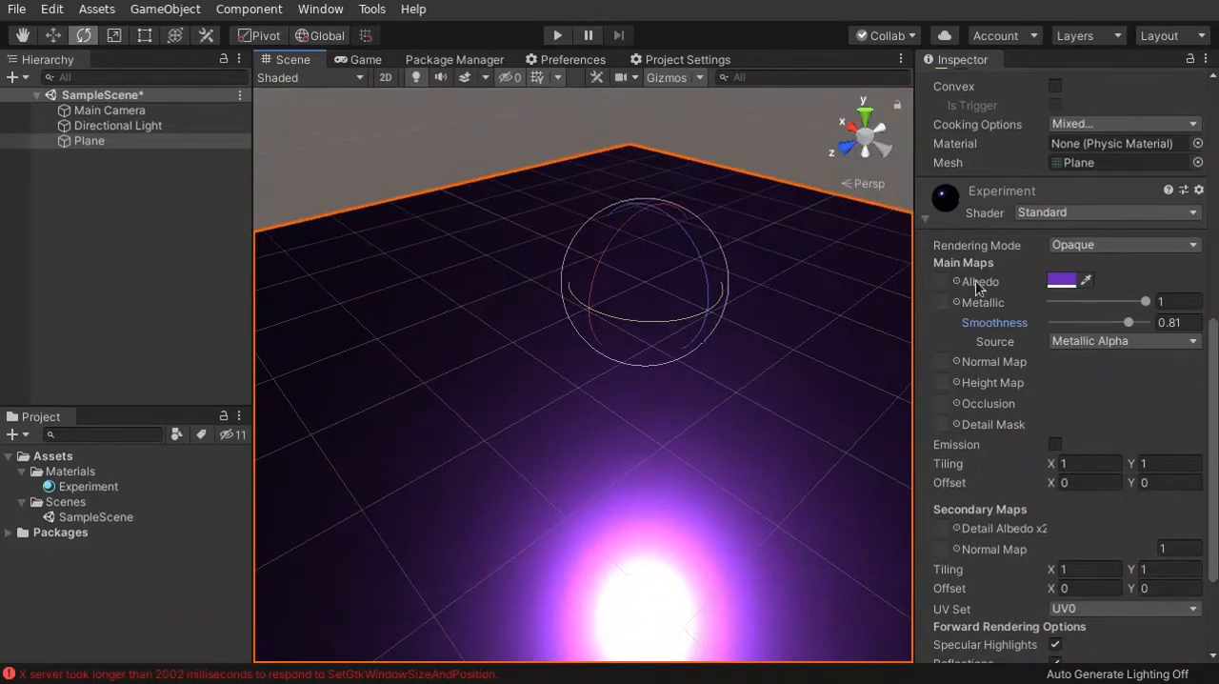
Switch to Firefox and look over the texture asset listing on cc0textures.com
click(940, 281)
key(alt+Tab)
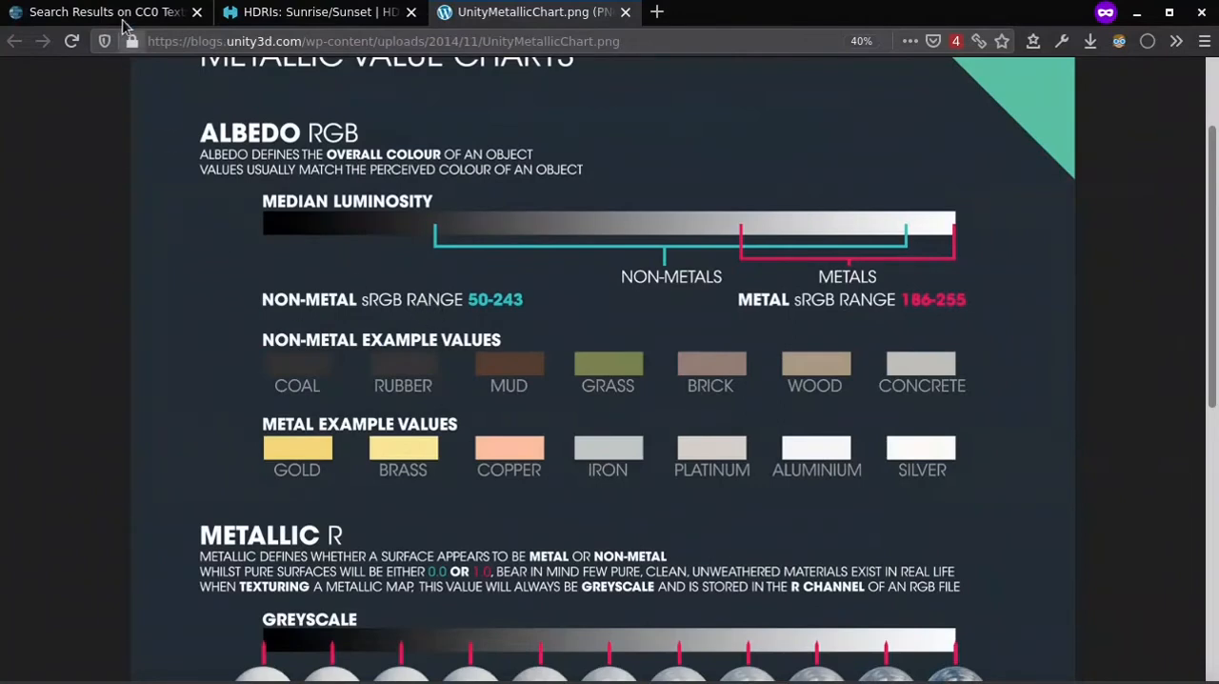
click(105, 6)
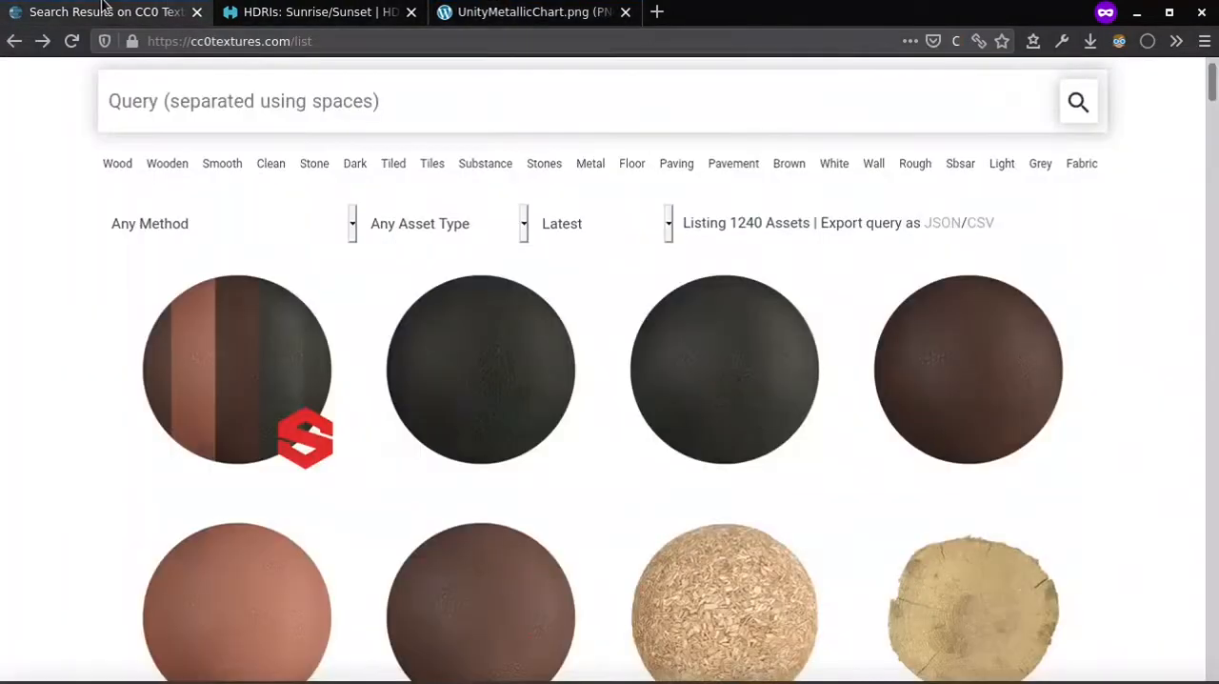
scroll(84, 213, up, 1)
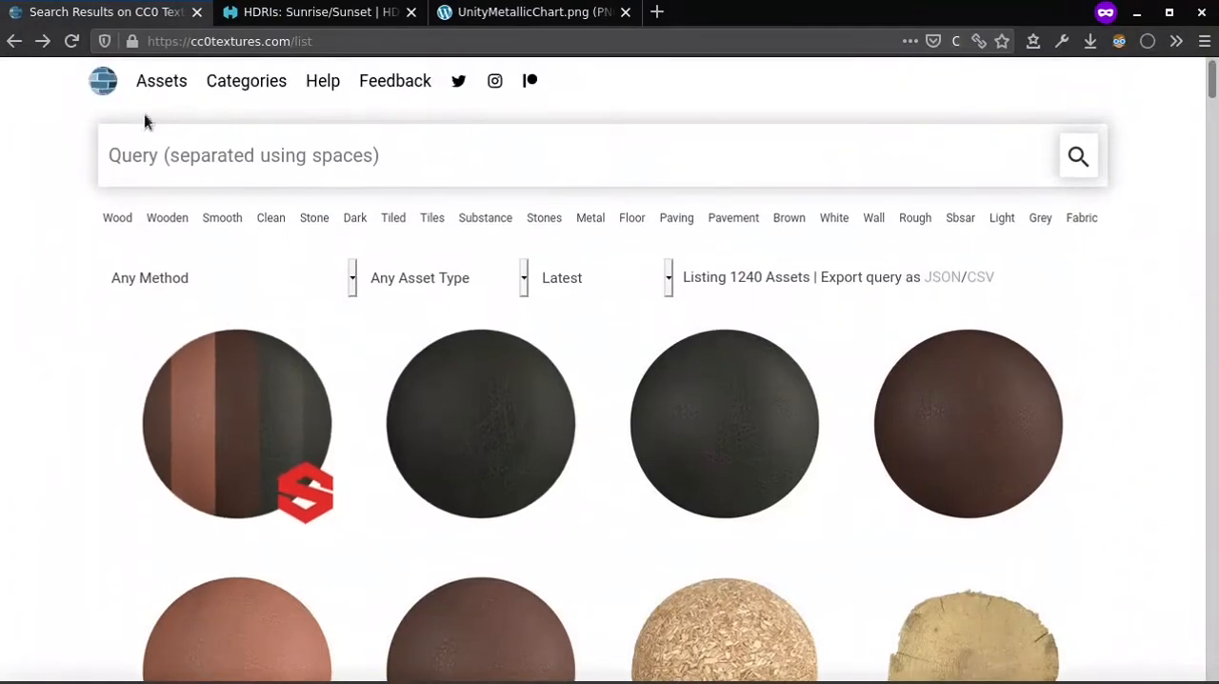
drag(189, 41, 292, 41)
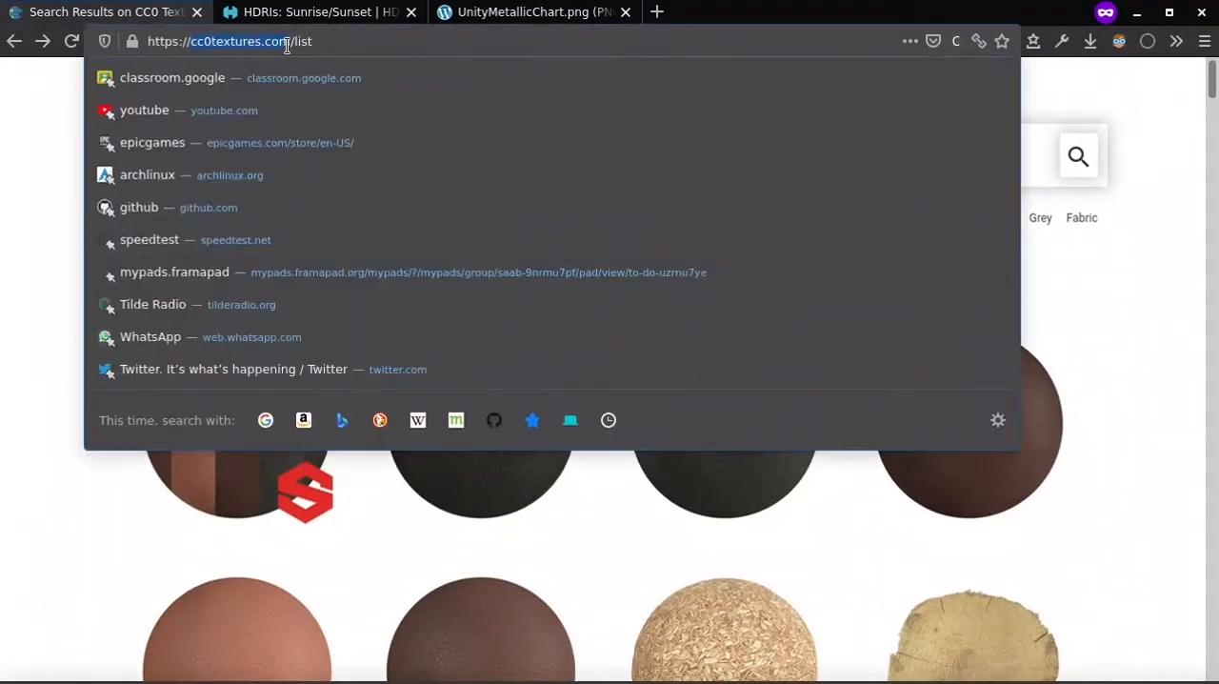
click(0, 166)
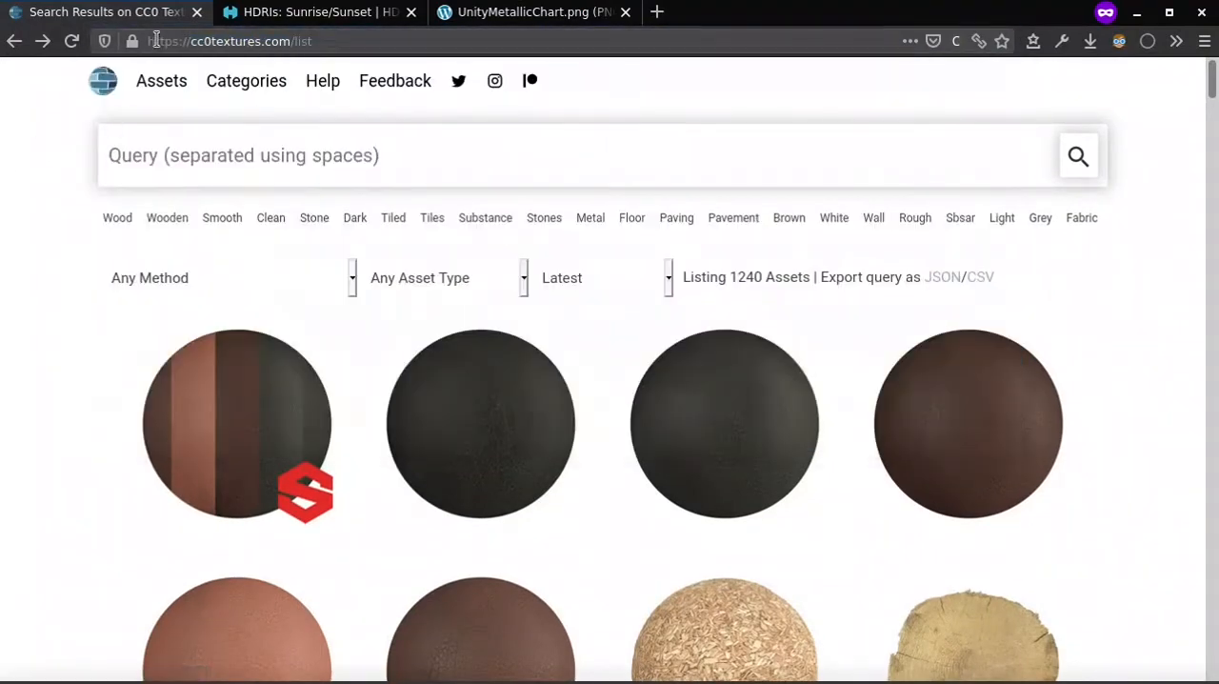
scroll(54, 355, down, 4)
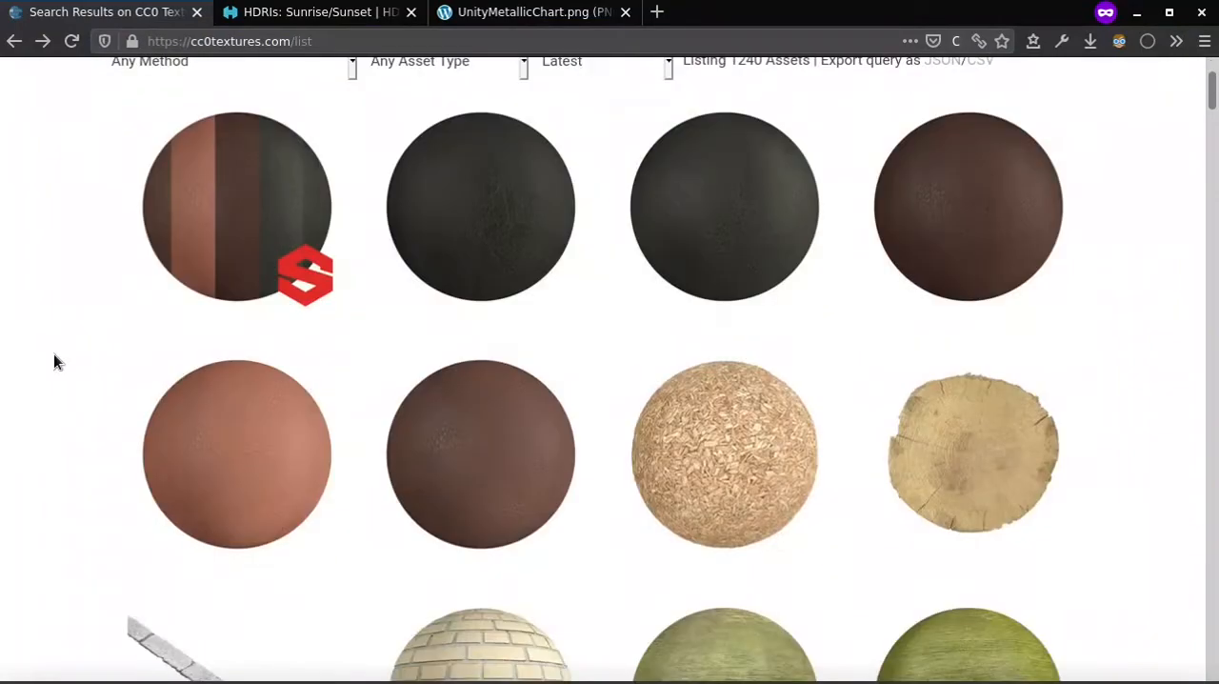
scroll(38, 356, up, 4)
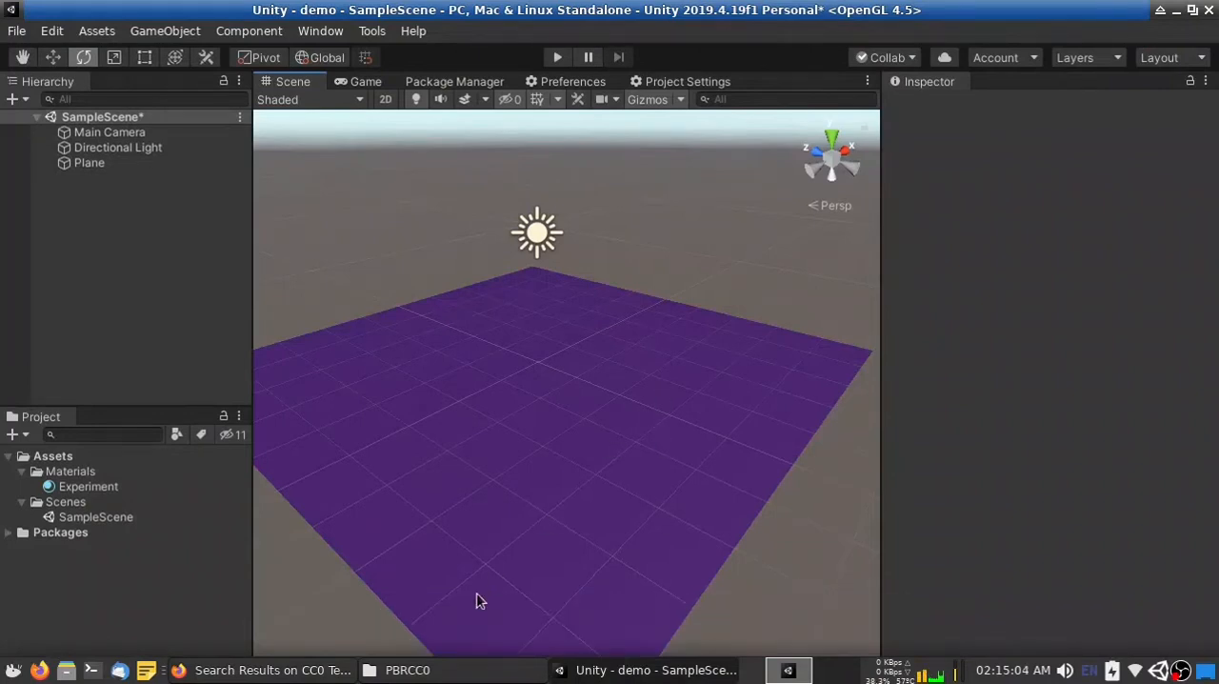
Switch to the file manager's PBRCC0 folder and extract DiamondPlate001_1K-JPG.zip there
click(444, 675)
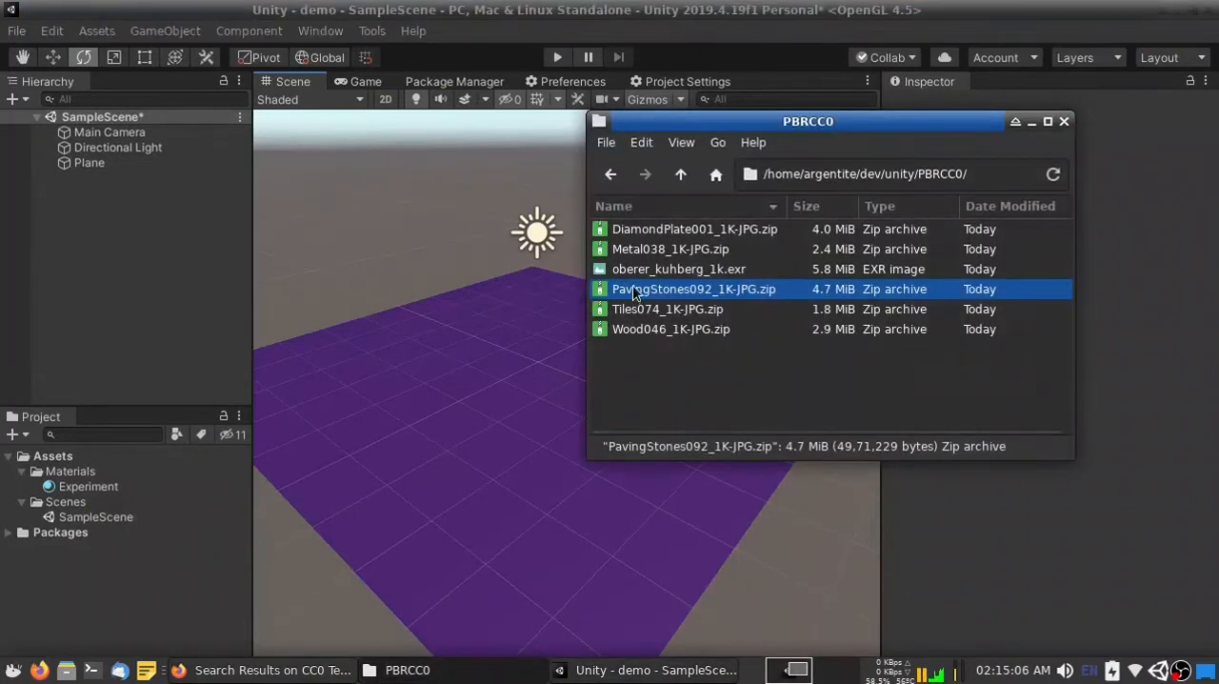
click(757, 230)
right_click(726, 230)
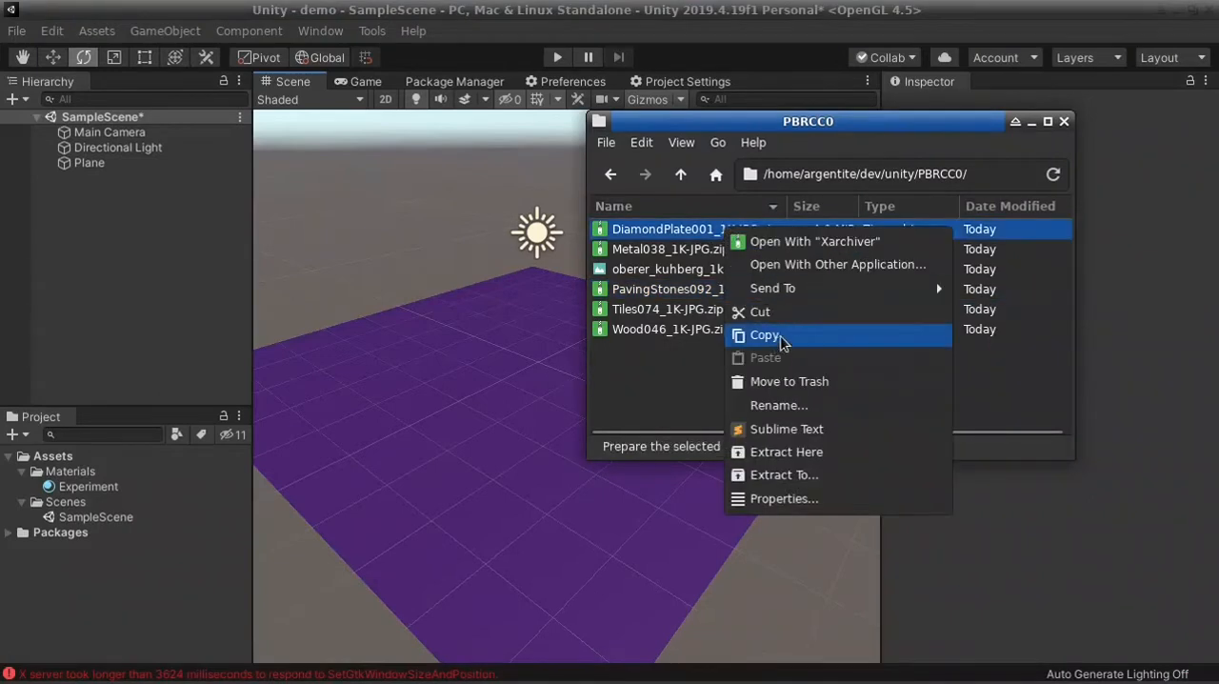
click(779, 454)
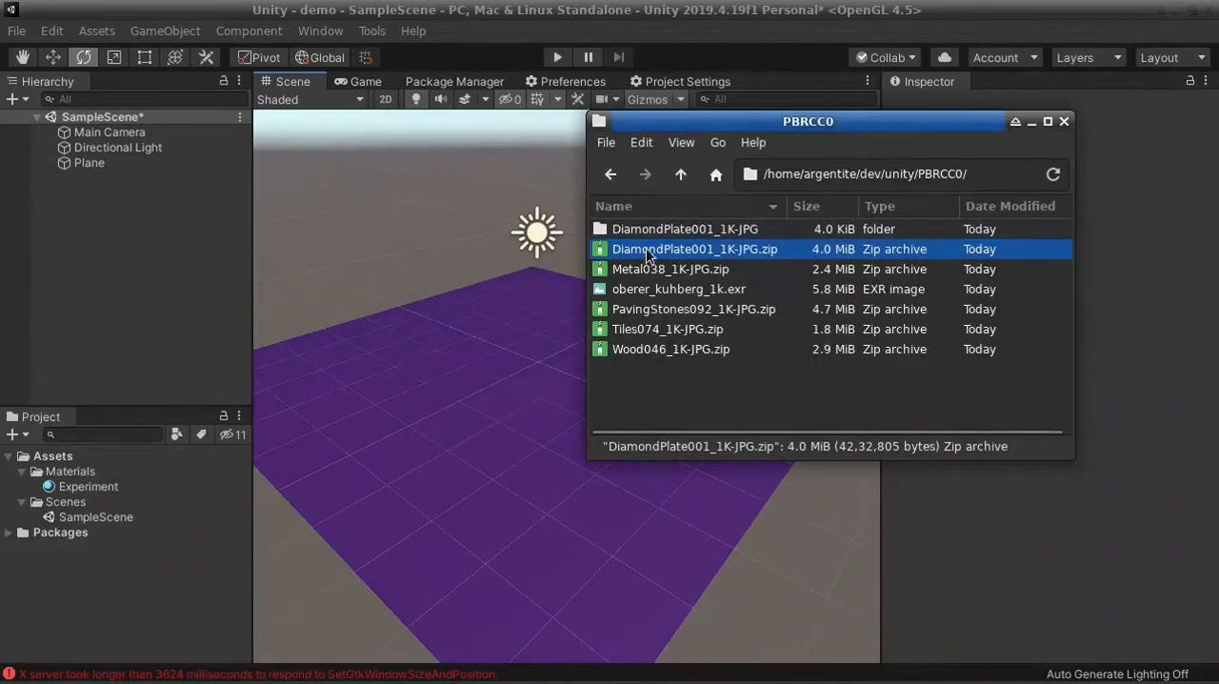
Open the extracted DiamondPlate001_1K-JPG folder and view DiamondPlate001_1K_Color.jpg
double_click(658, 232)
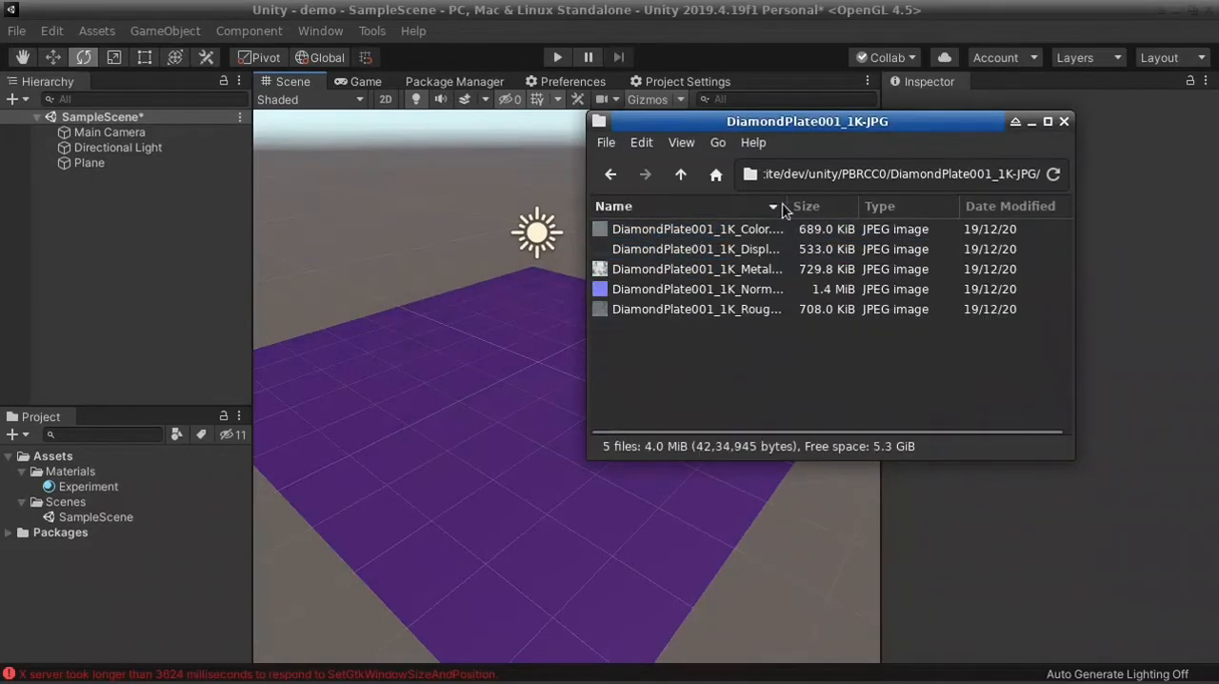
drag(783, 207, 821, 206)
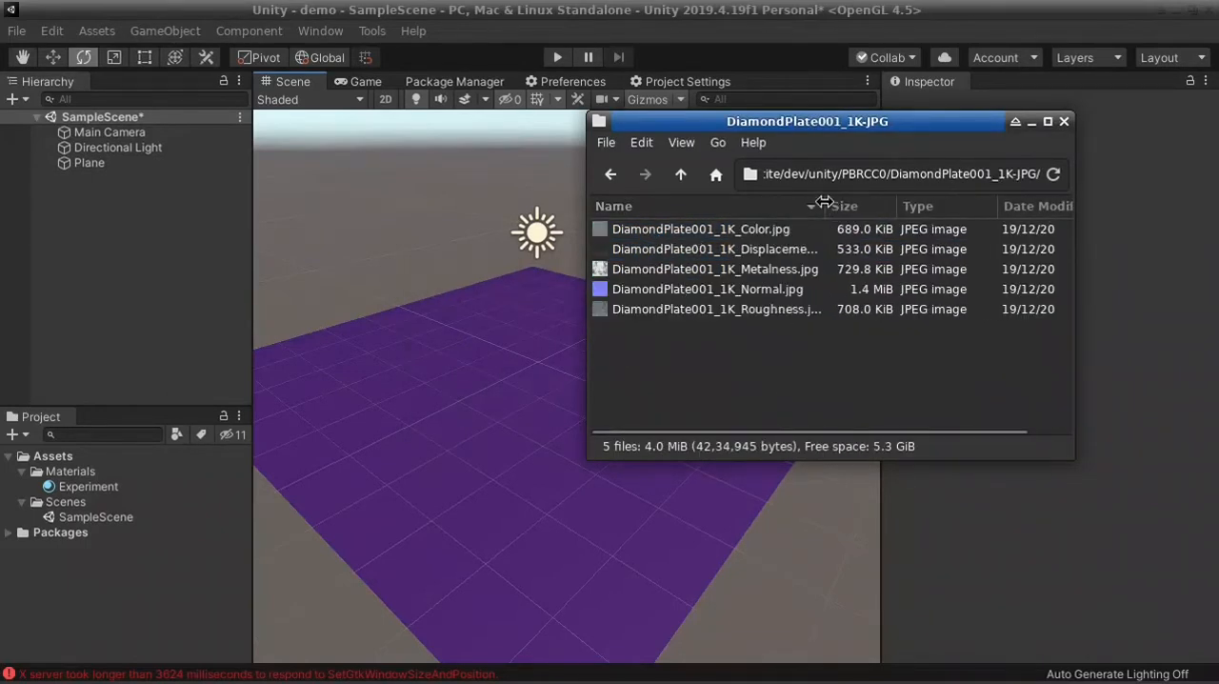
double_click(789, 234)
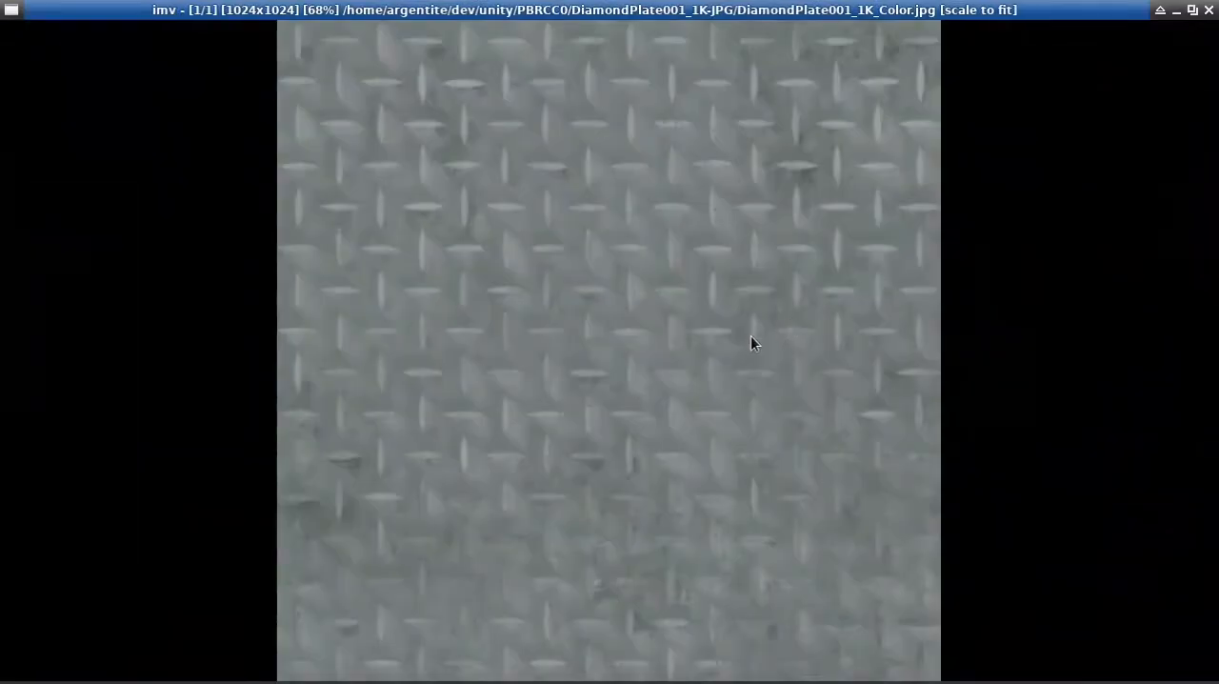
drag(816, 8, 394, 356)
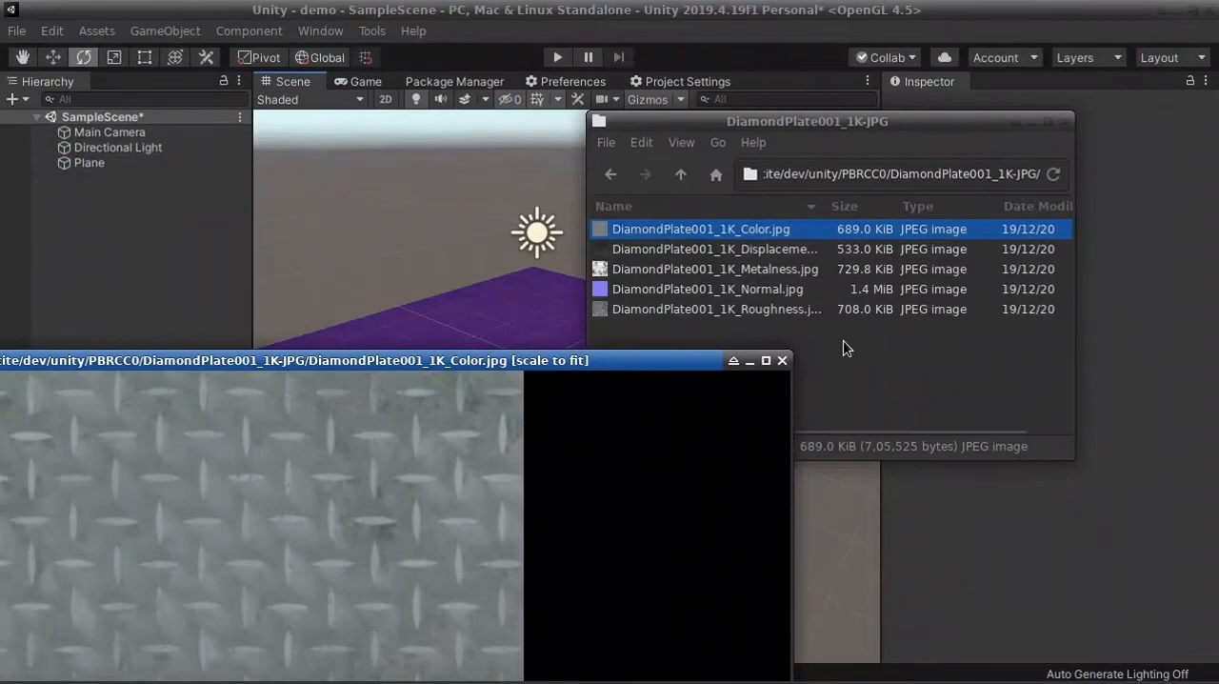
click(783, 360)
View the diamond plate's Normal and Metalness images, then return to the PBRCC0 folder
double_click(715, 289)
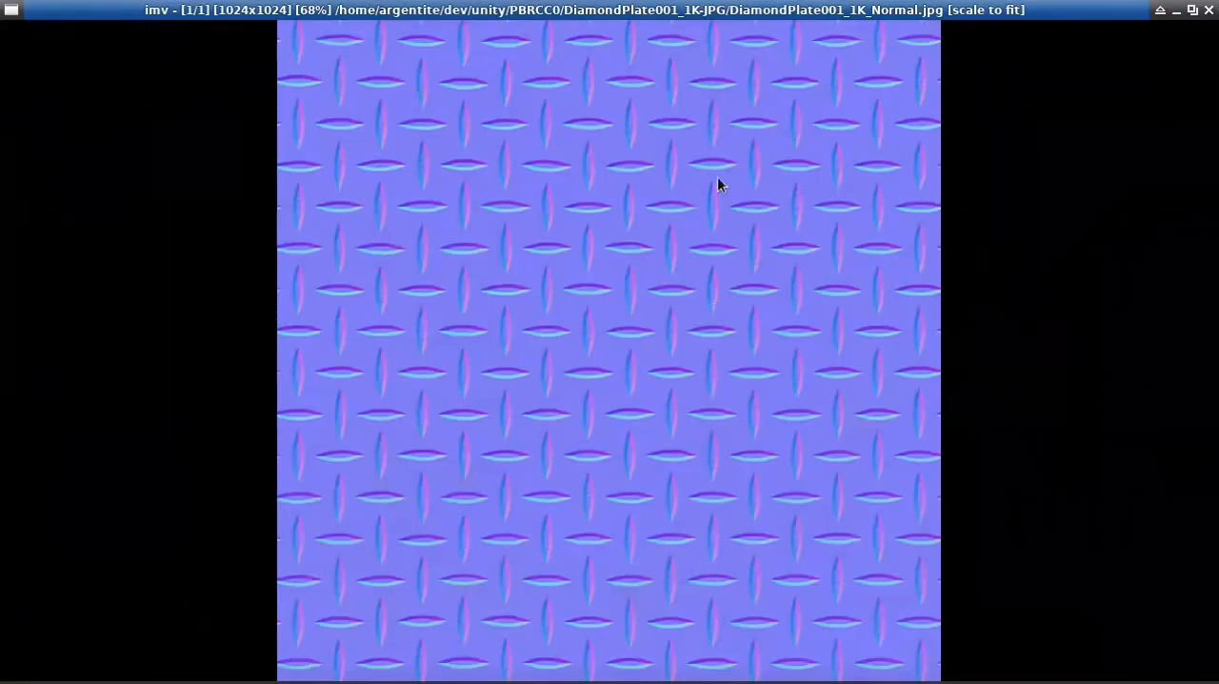
click(1209, 10)
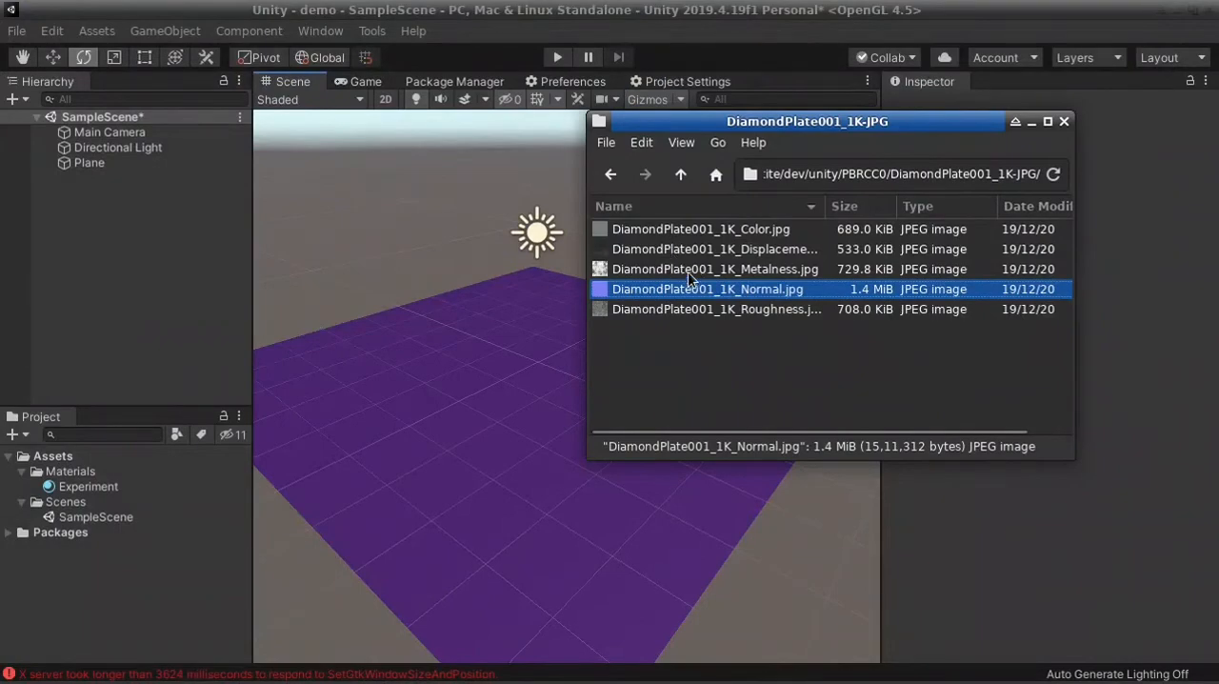
double_click(735, 269)
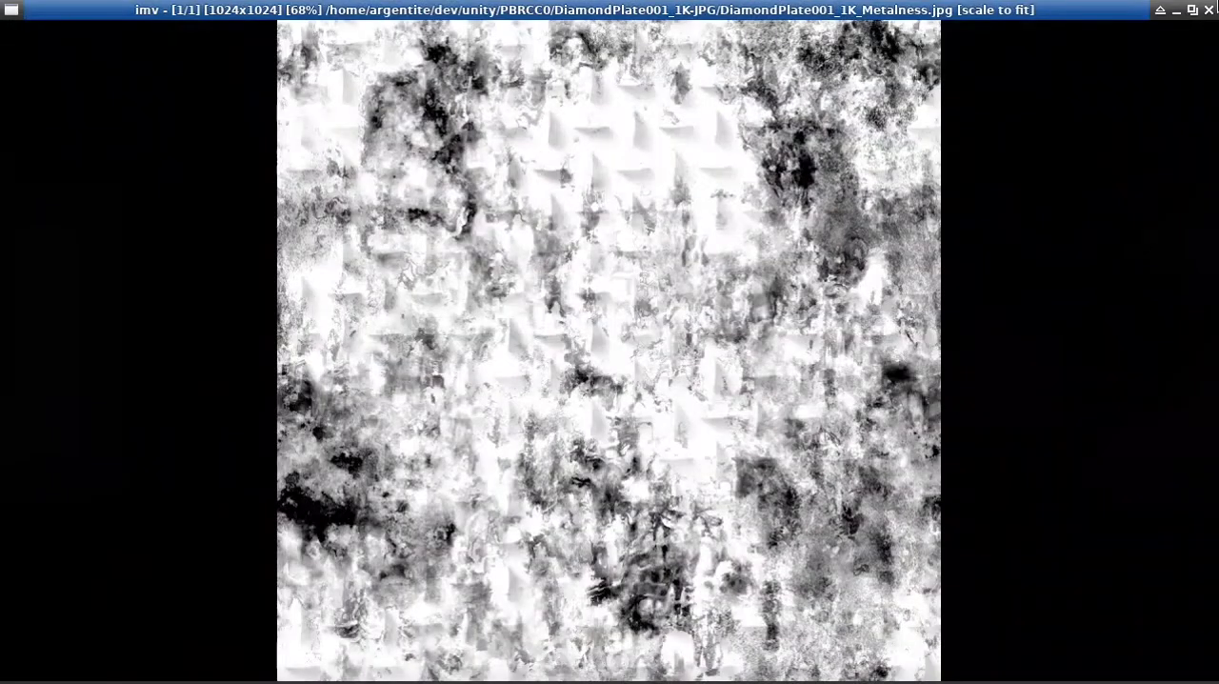
click(1210, 11)
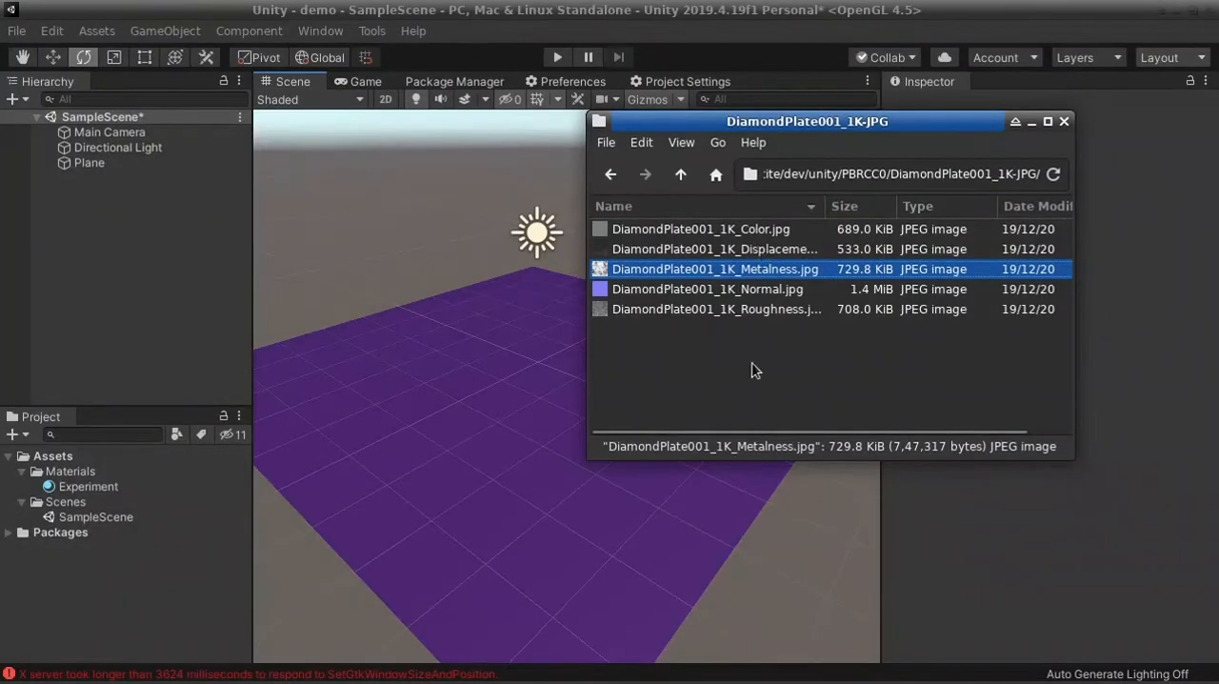
mouse_move(827, 206)
mouse_down()
mouse_move(858, 203)
mouse_move(849, 197)
mouse_up()
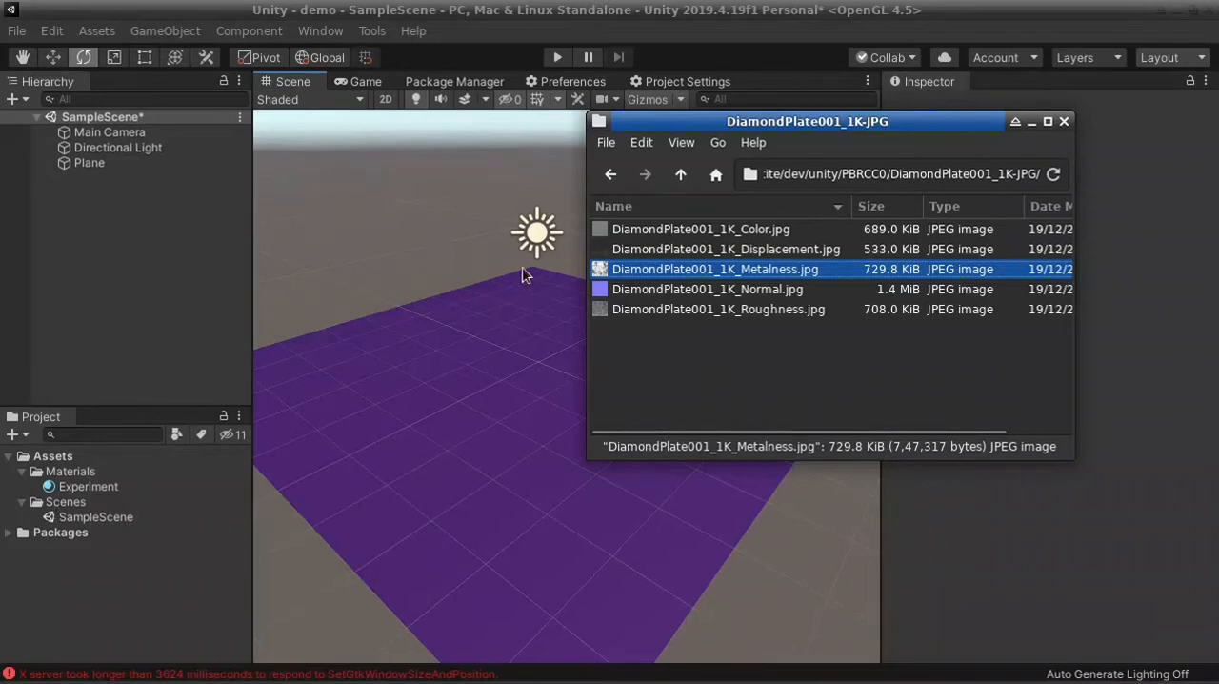
click(684, 175)
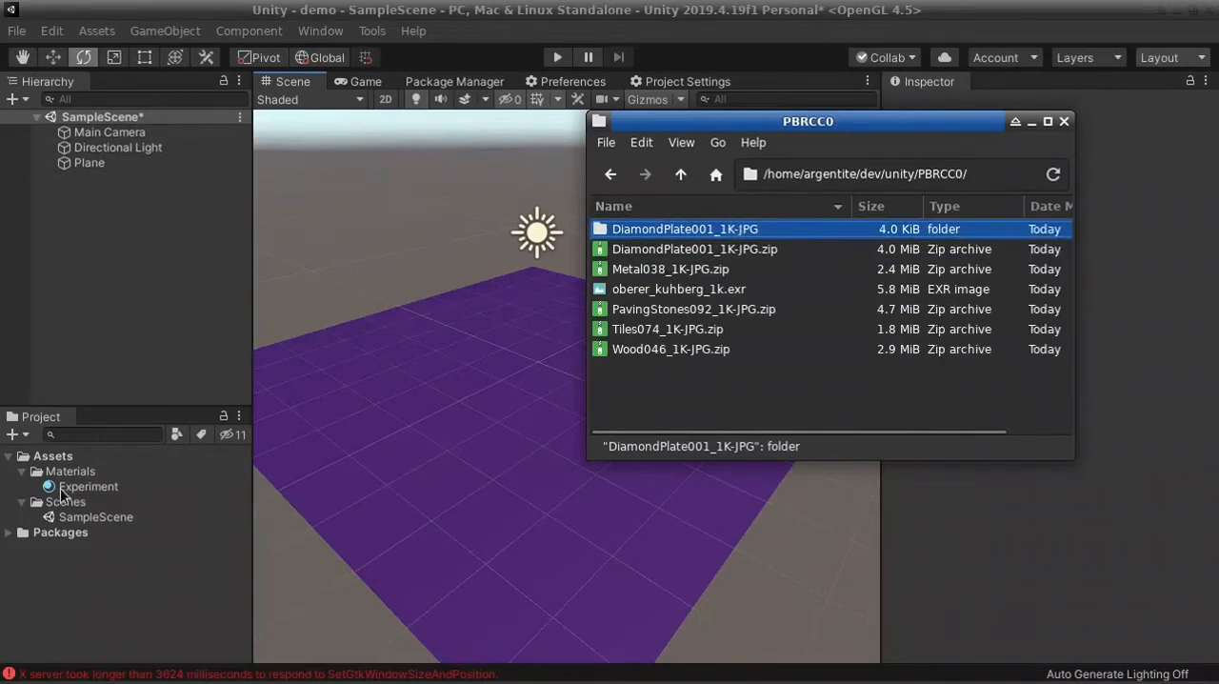
Switch to Unity and create a folder named Textures inside Assets
right_click(65, 458)
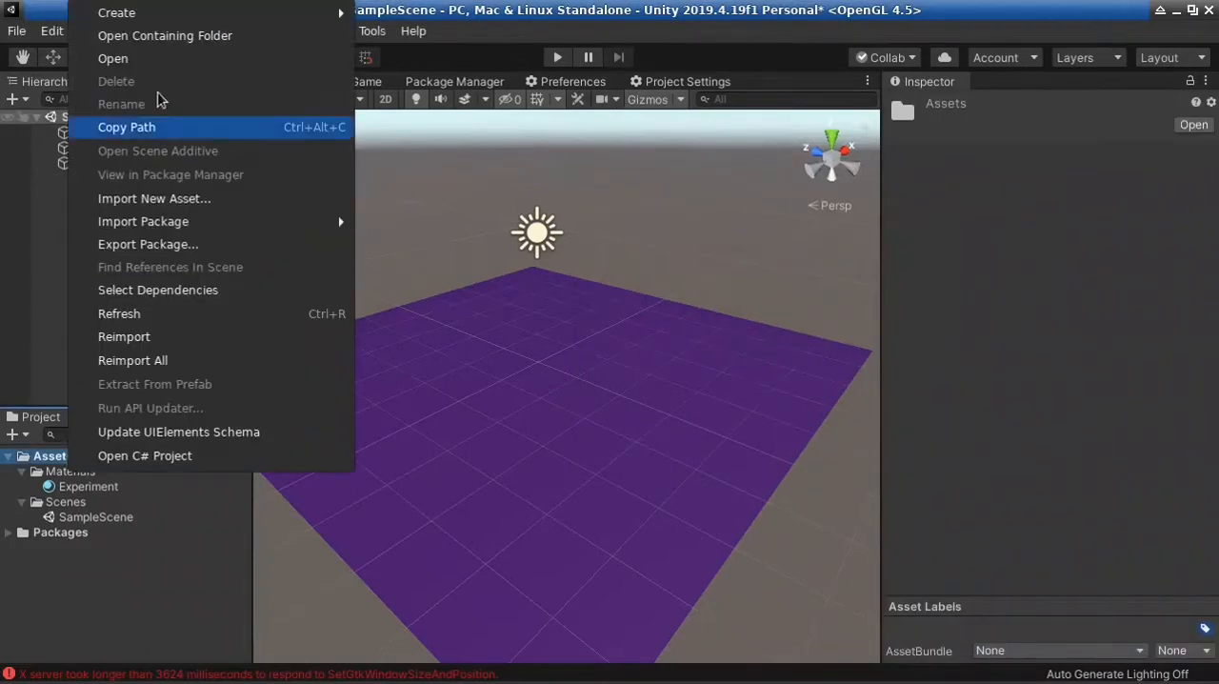
mouse_move(334, 13)
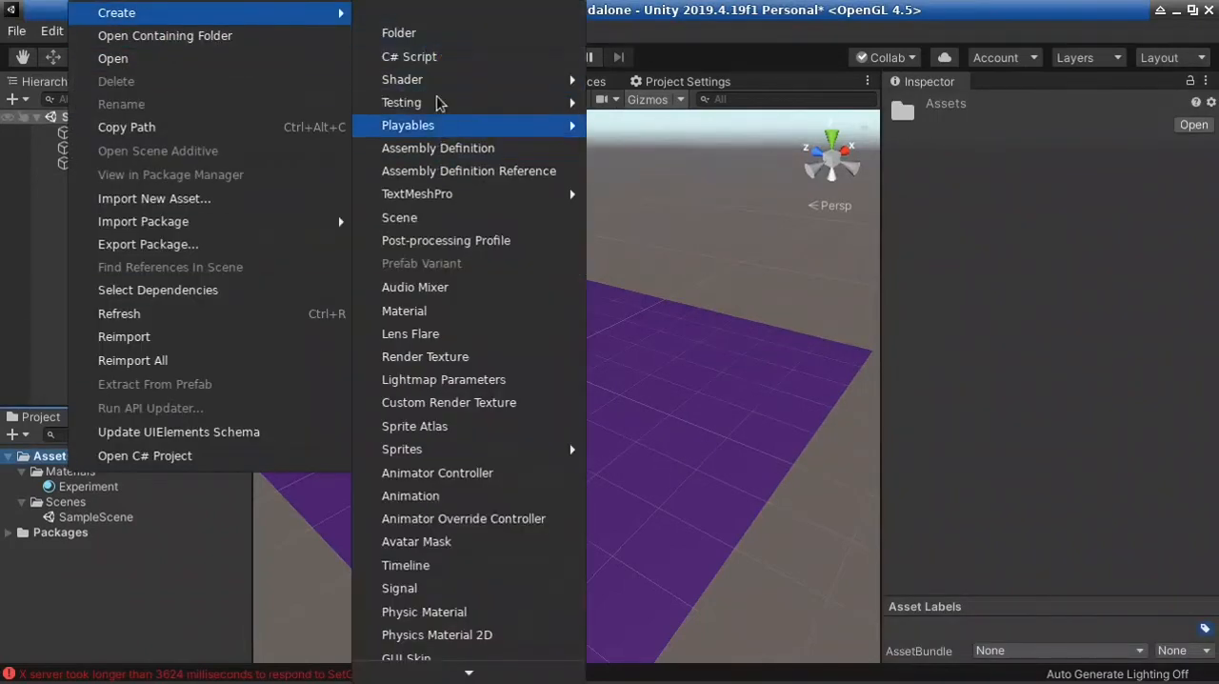
click(403, 32)
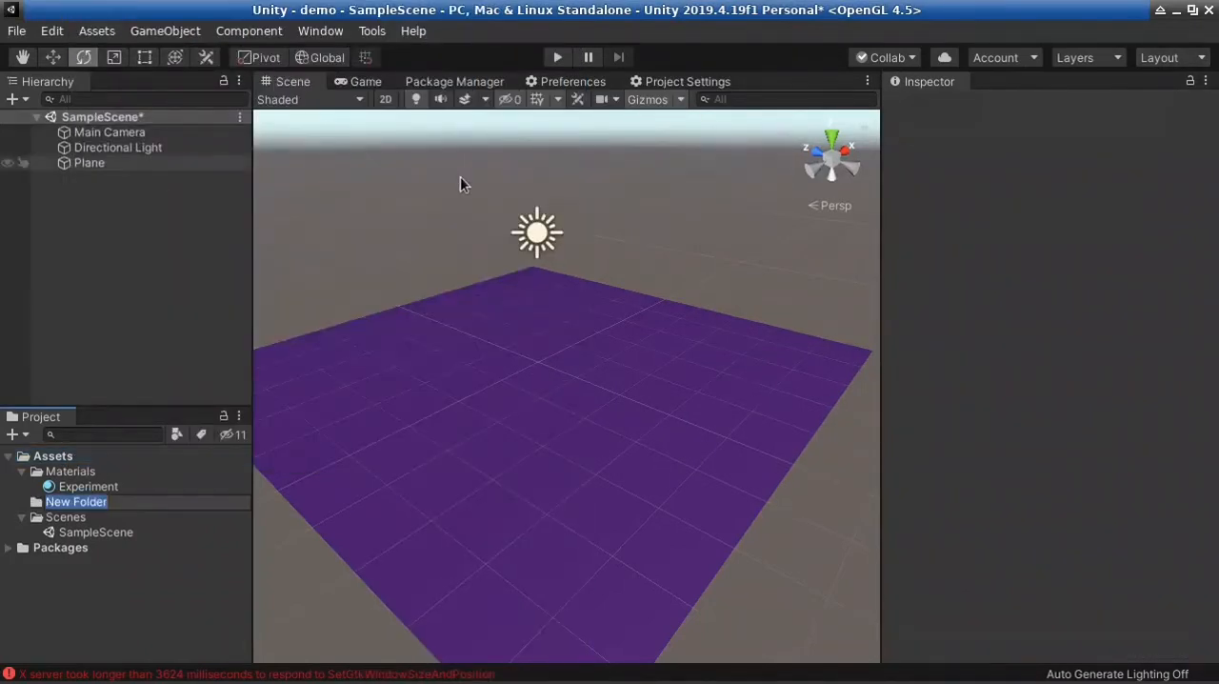
text(Textures)
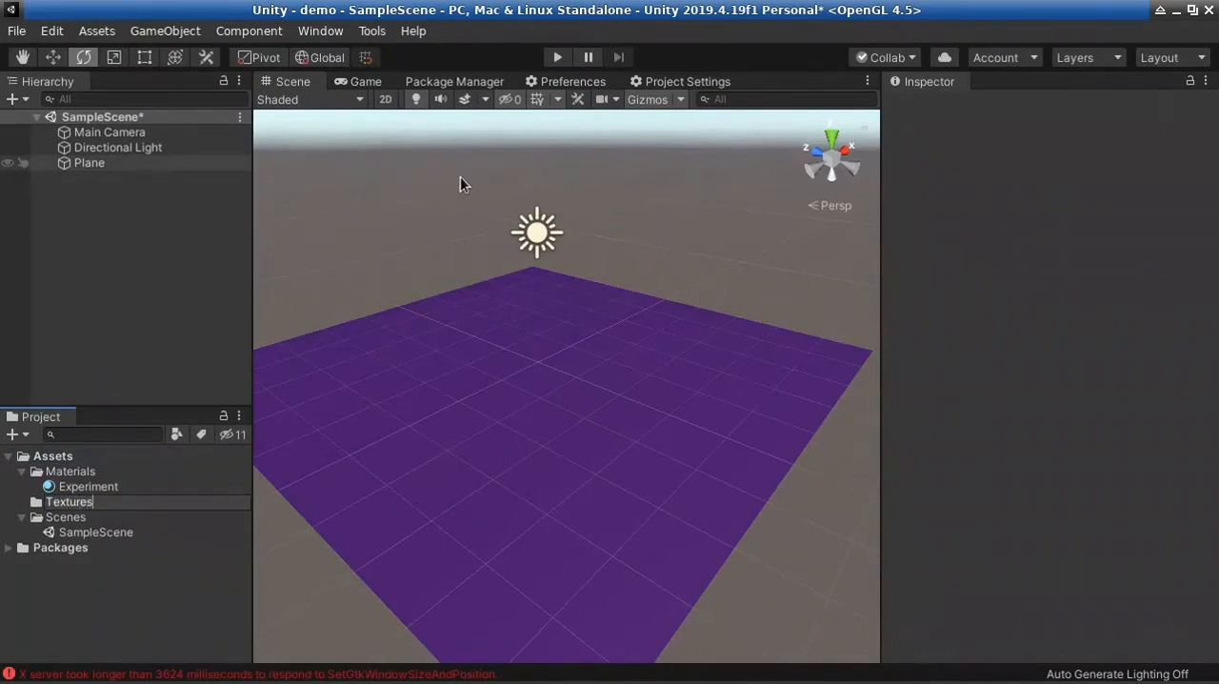
key(Return)
Import the DiamondPlate001_1K-JPG folder from the file manager into the Unity project and place it inside the Textures folder
key(alt+Tab)
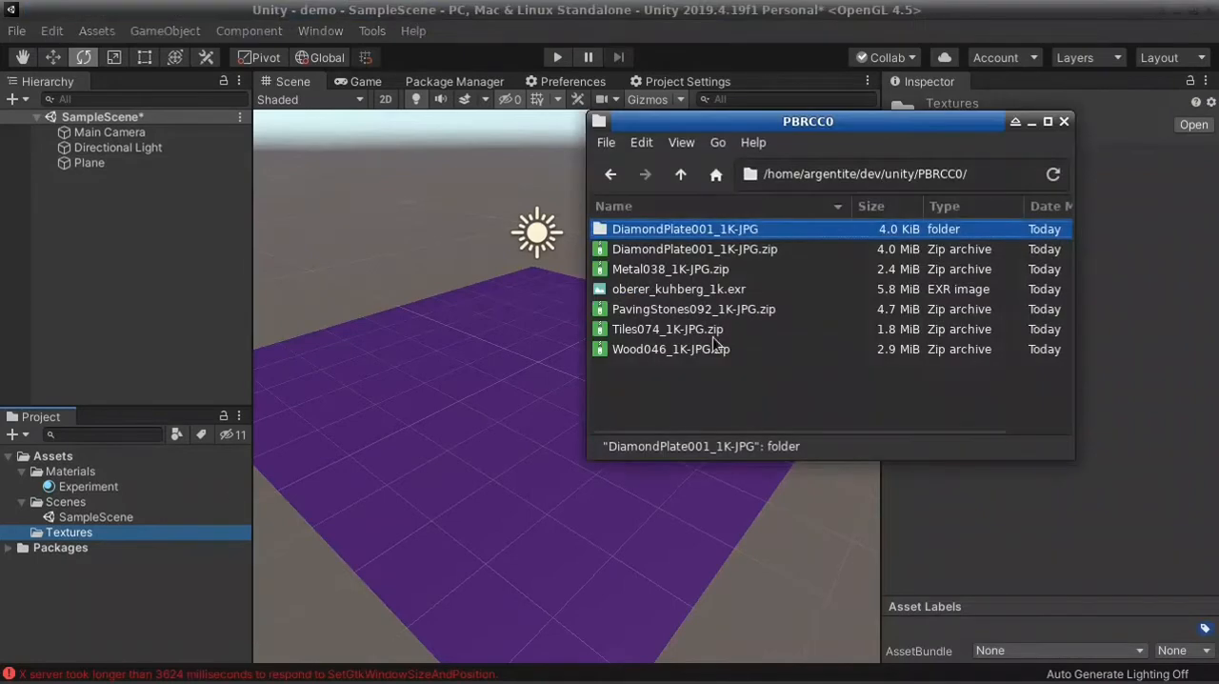
drag(740, 233, 94, 540)
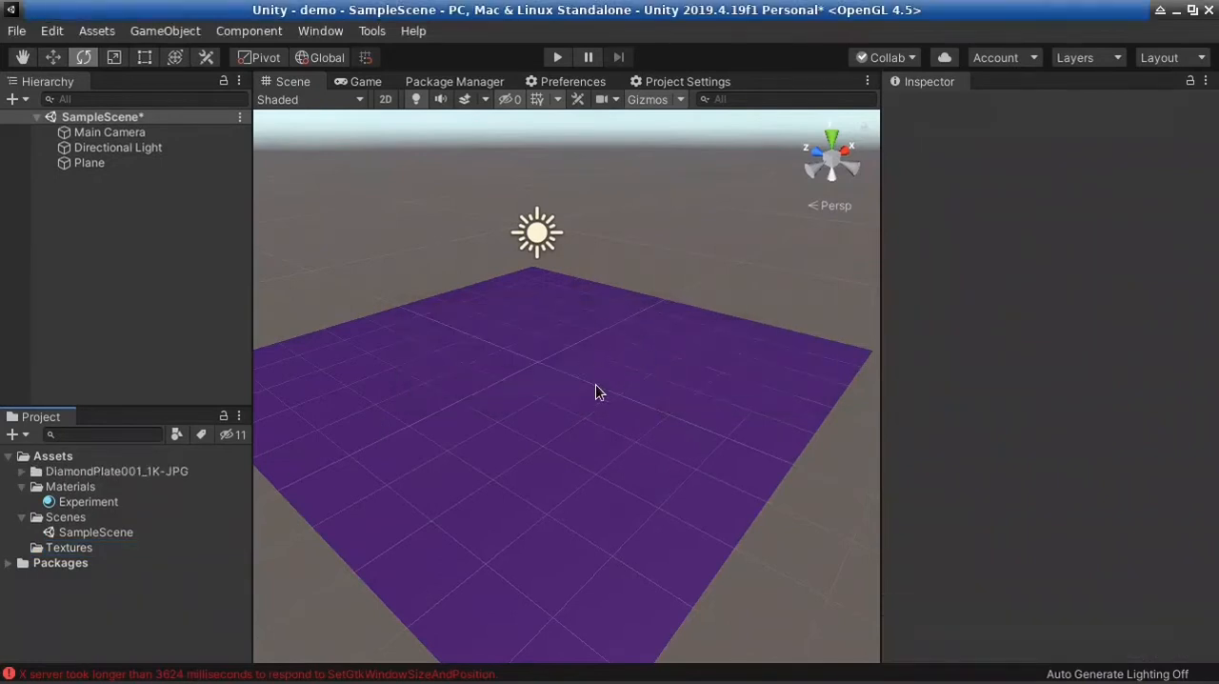
click(23, 488)
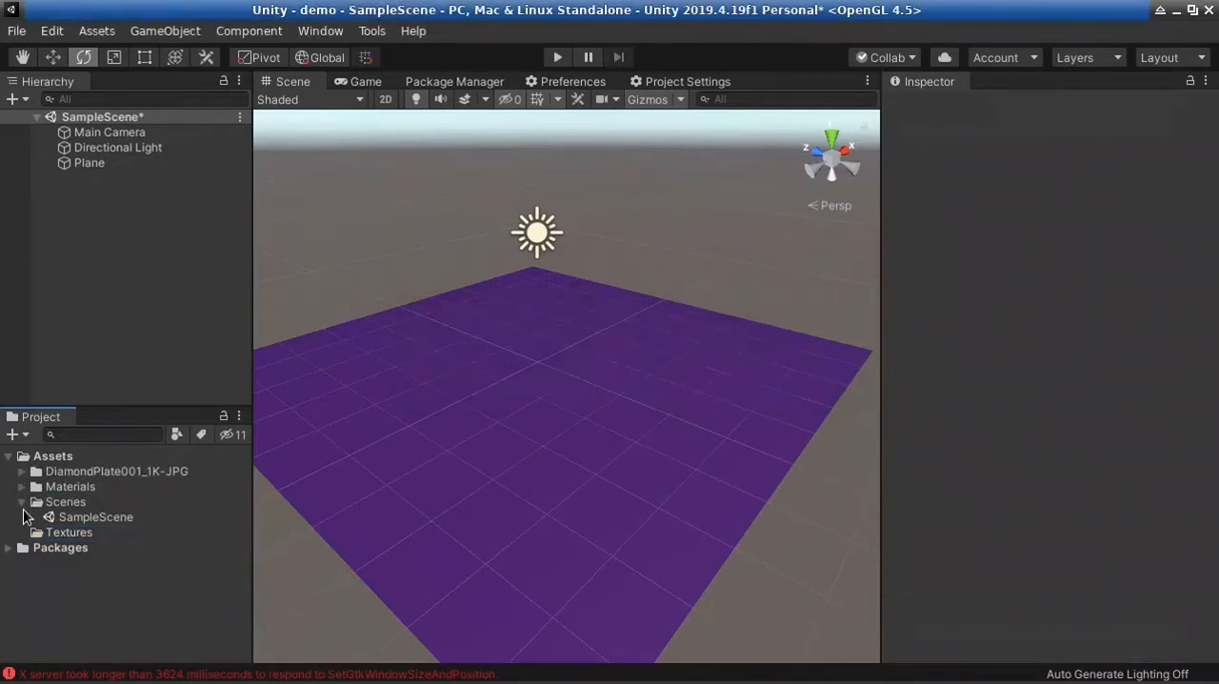
click(21, 505)
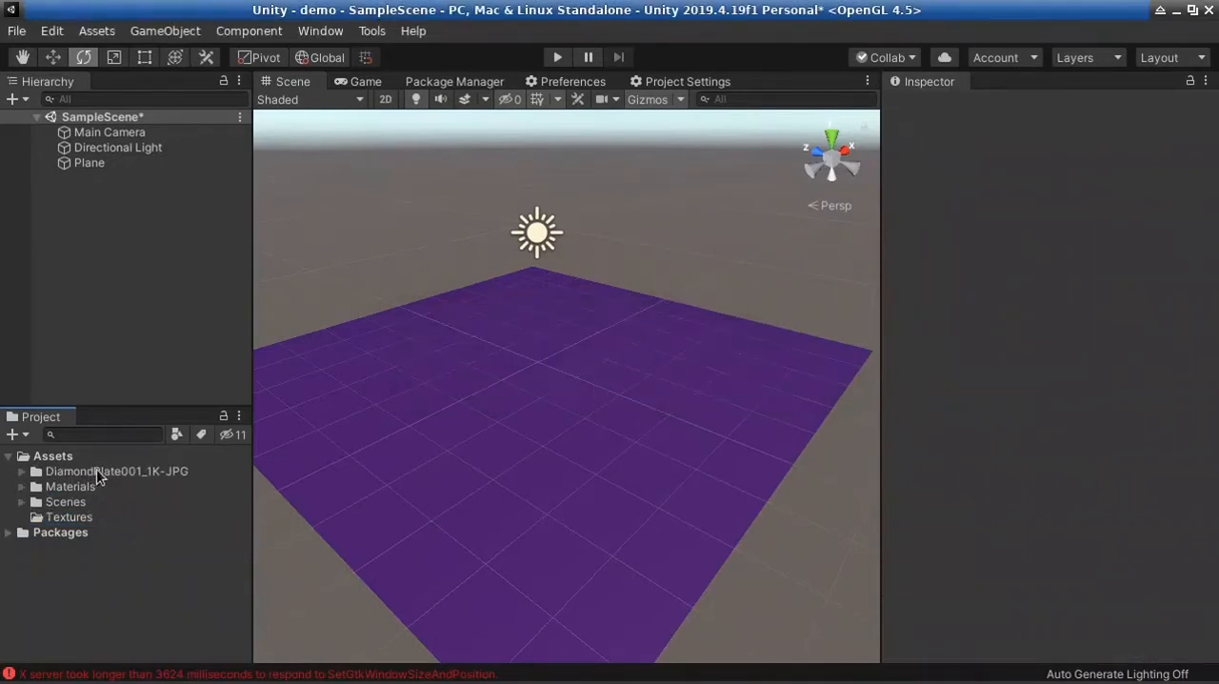
click(99, 472)
drag(99, 472, 85, 519)
click(35, 516)
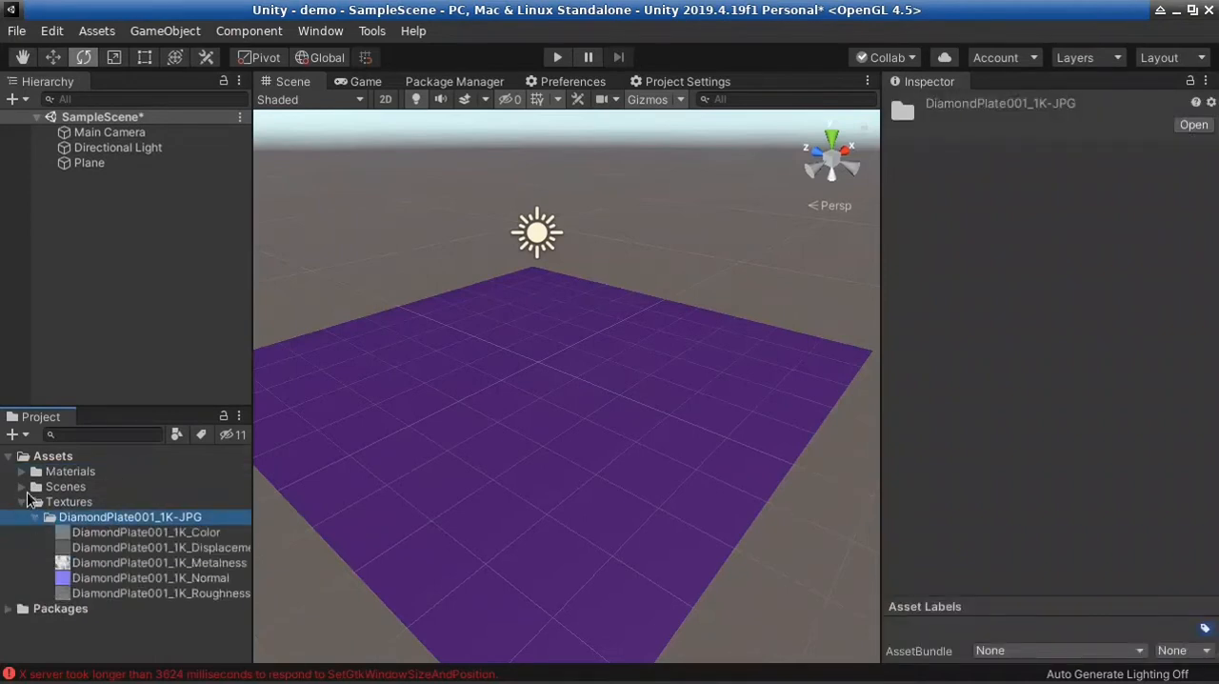
Create a new material named DiamondPlate inside the Materials folder
click(22, 472)
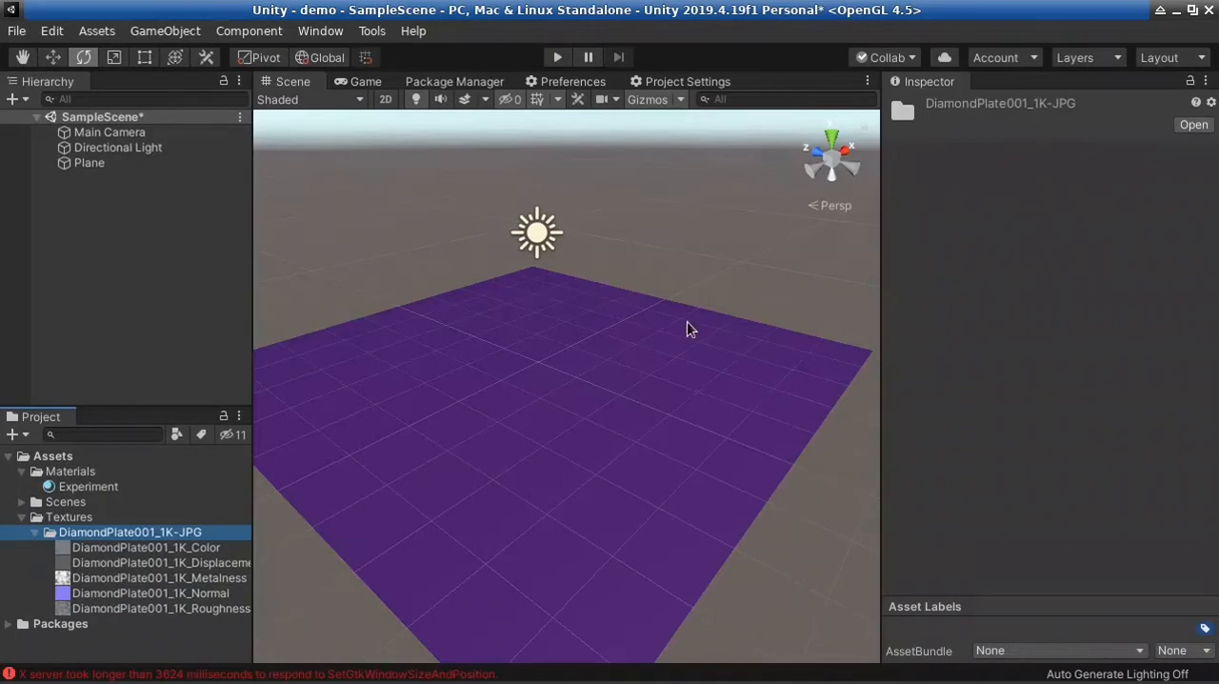
mouse_move(762, 341)
right_down()
mouse_move(743, 215)
mouse_move(740, 381)
mouse_move(773, 358)
right_up()
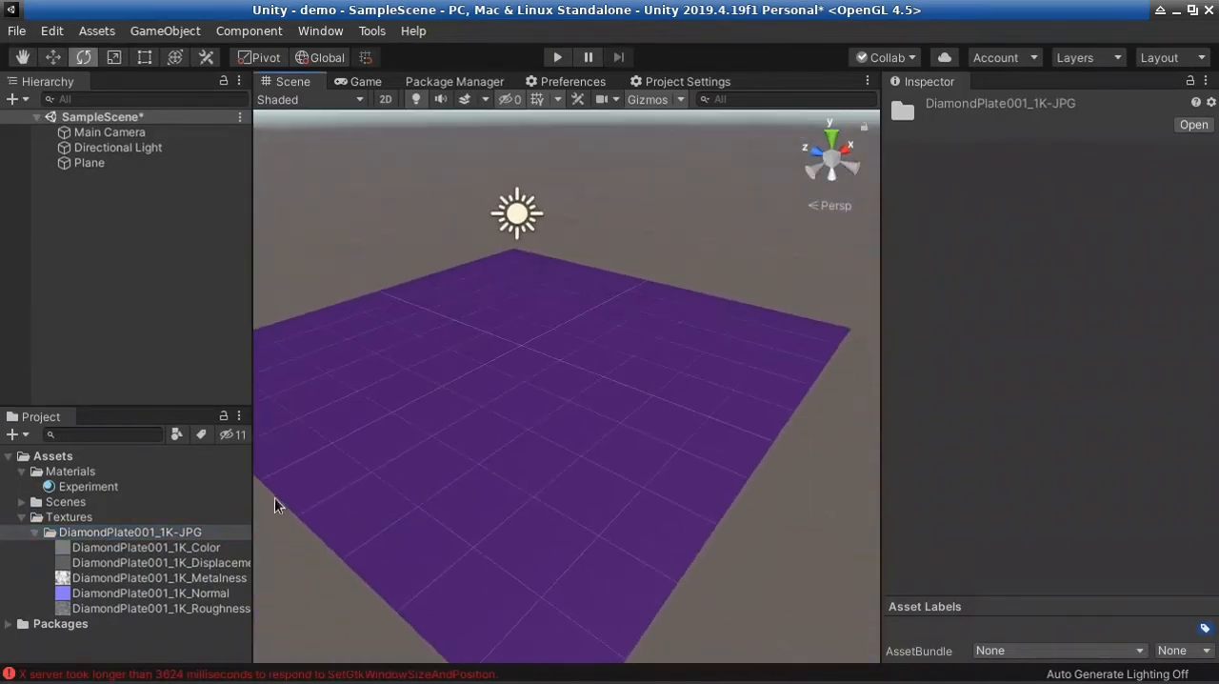
click(82, 471)
right_click(109, 474)
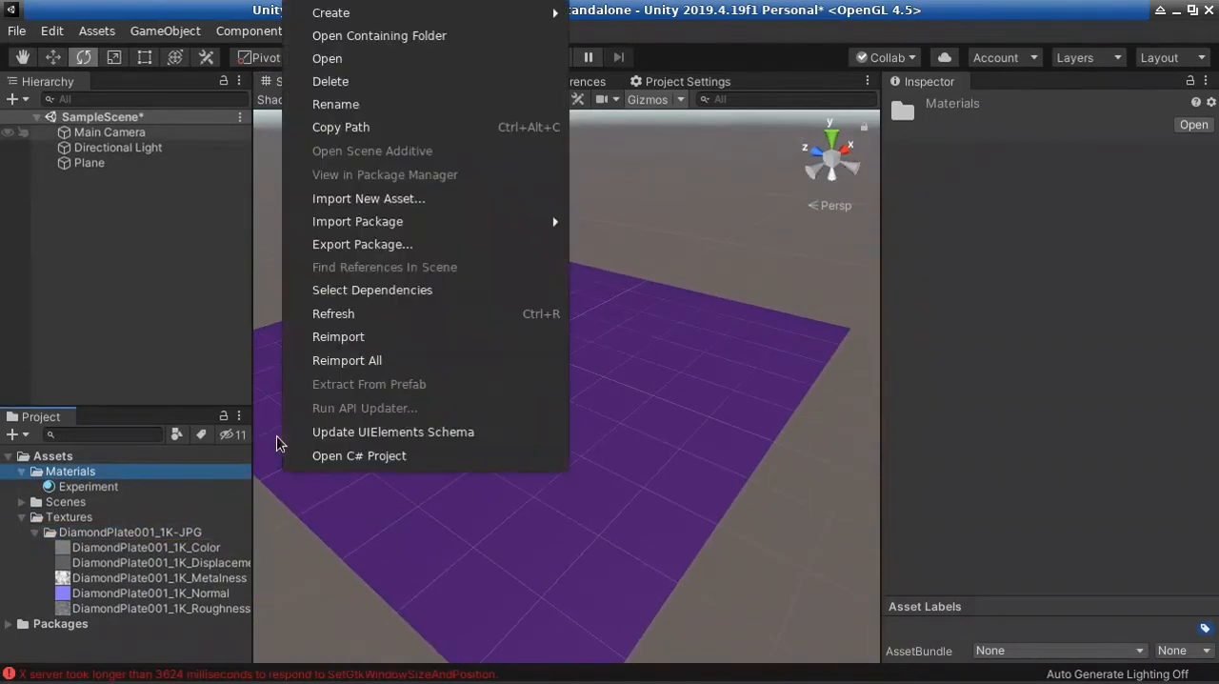
mouse_move(422, 16)
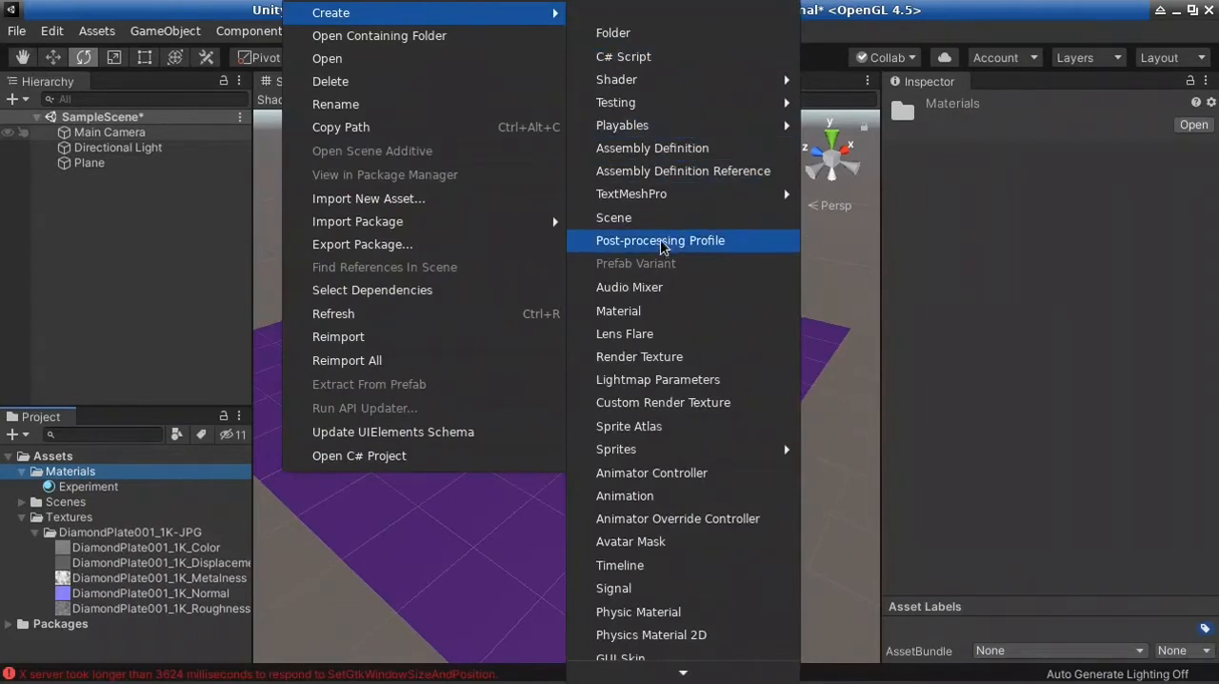
click(644, 313)
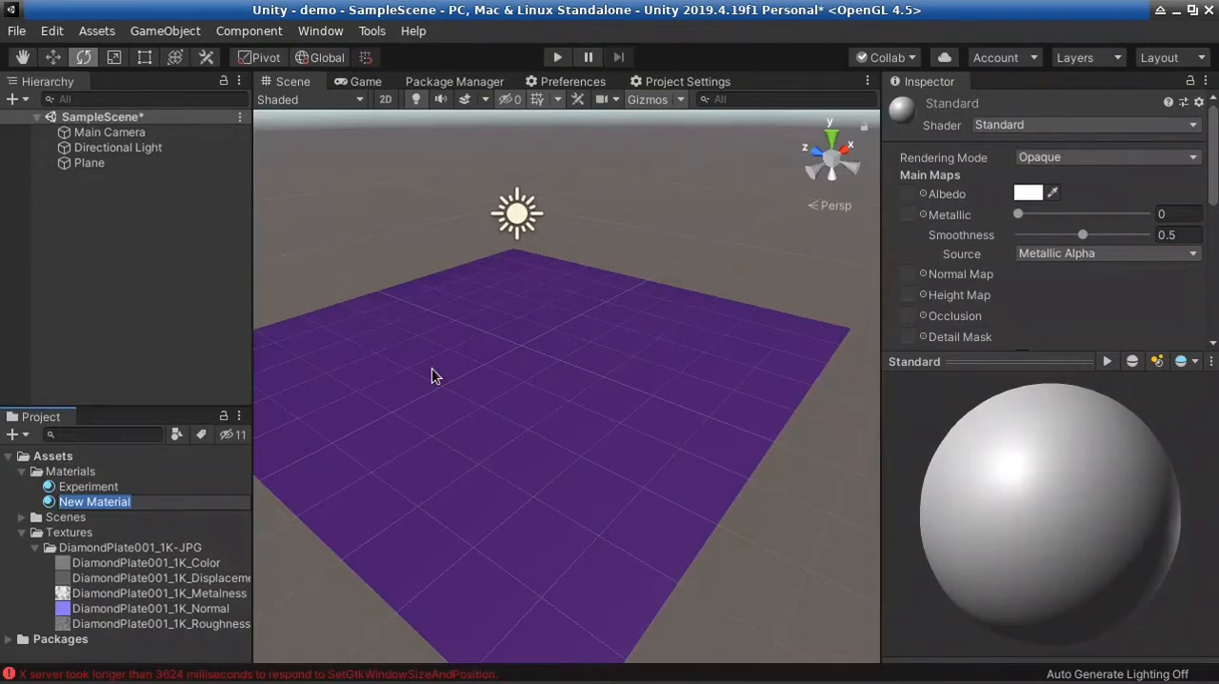
text(DiamondPlate)
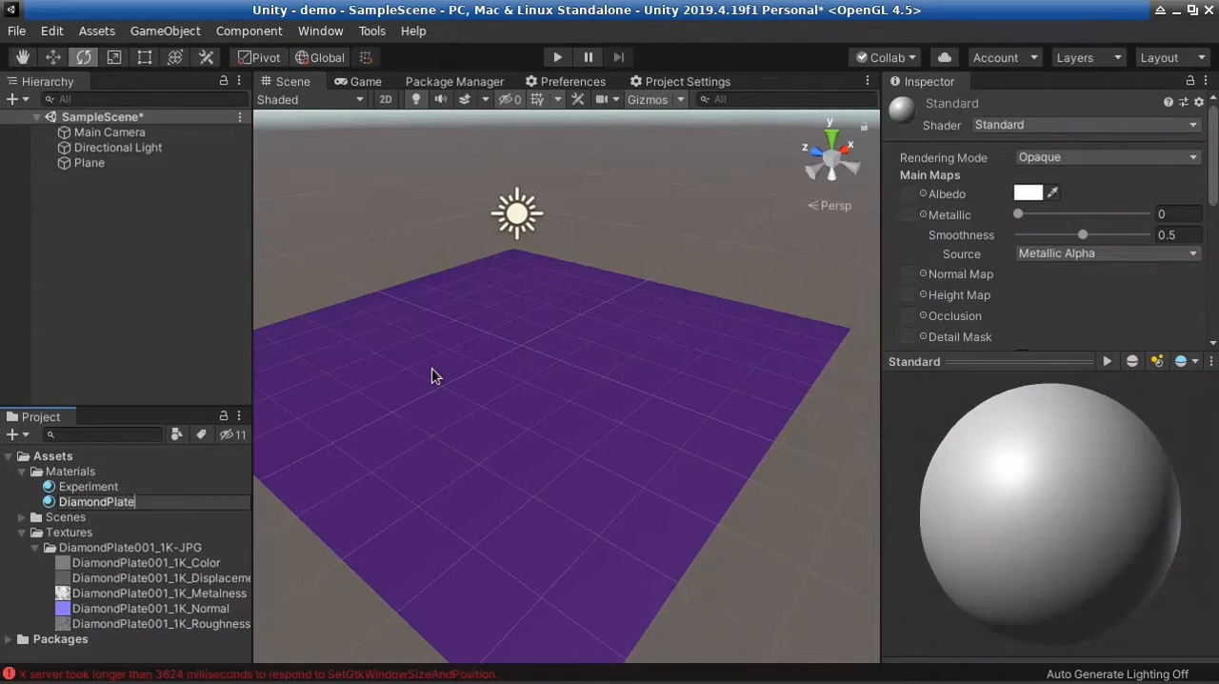
key(Return)
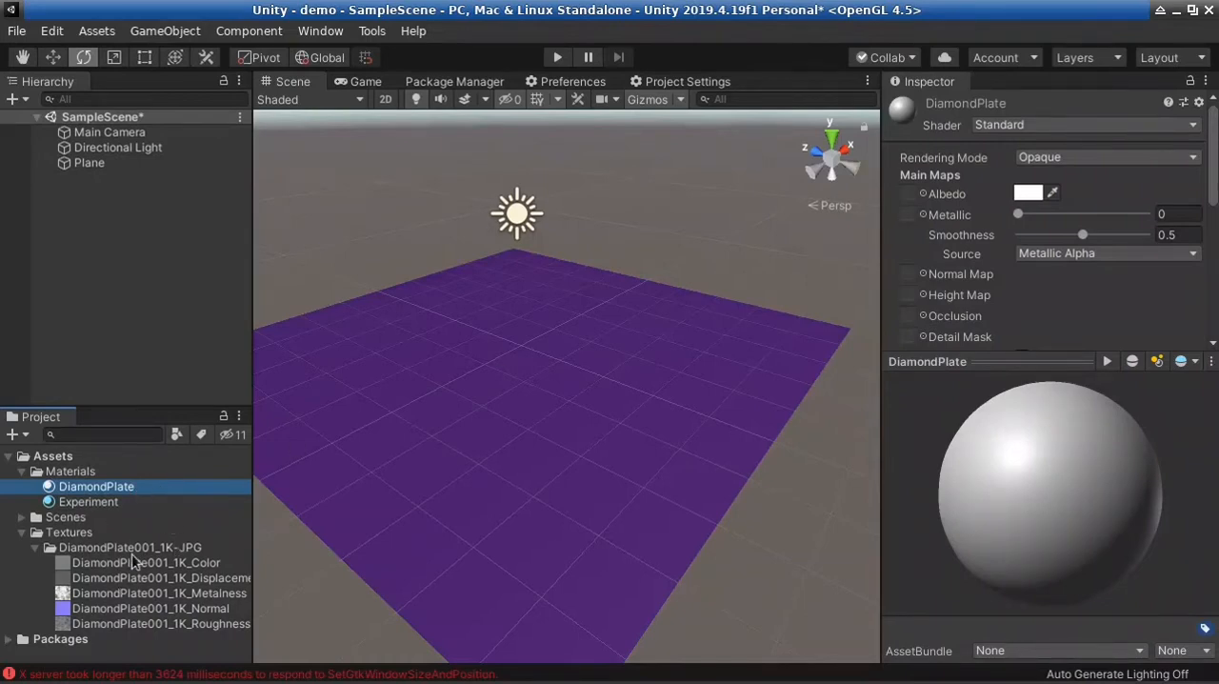
Apply the DiamondPlate material to the plane in the scene and slightly widen the Inspector
drag(134, 487, 636, 387)
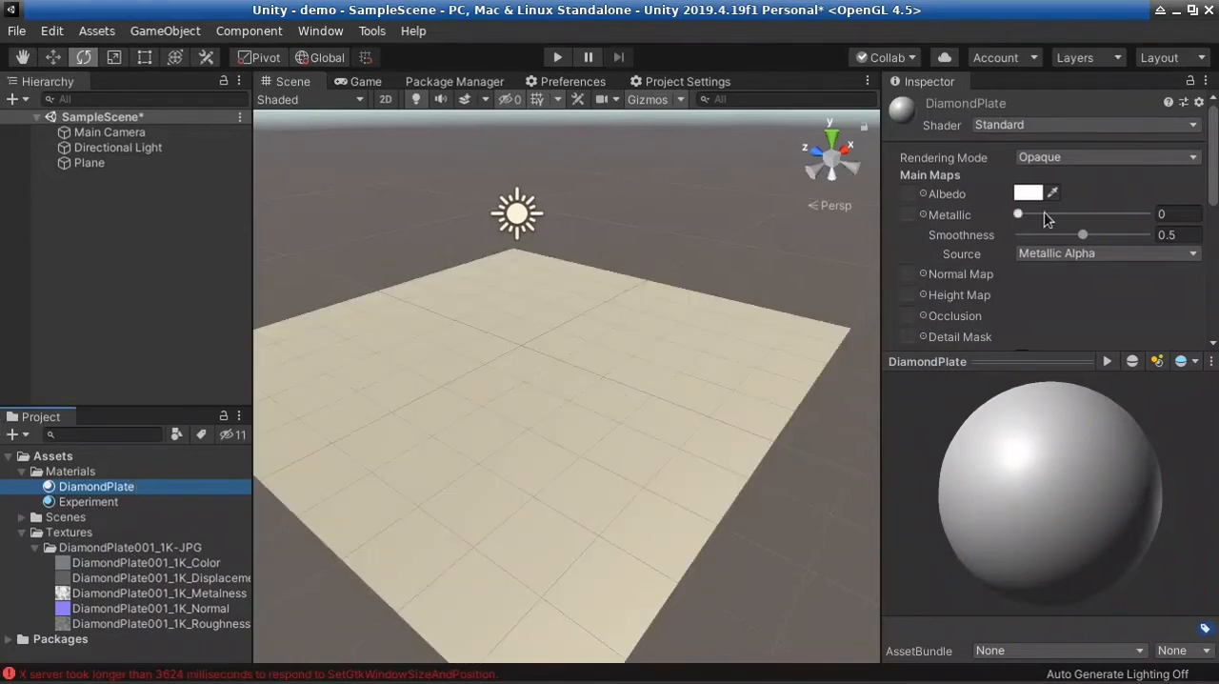
right_drag(669, 417, 552, 400)
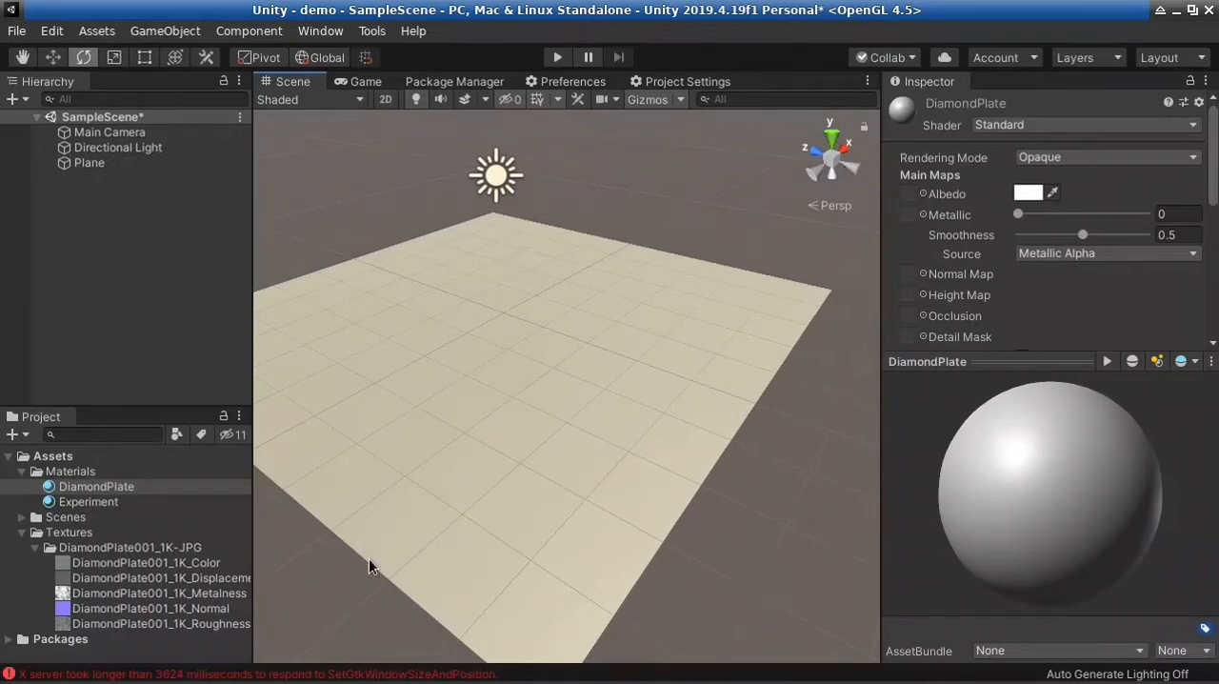
right_drag(580, 454, 557, 441)
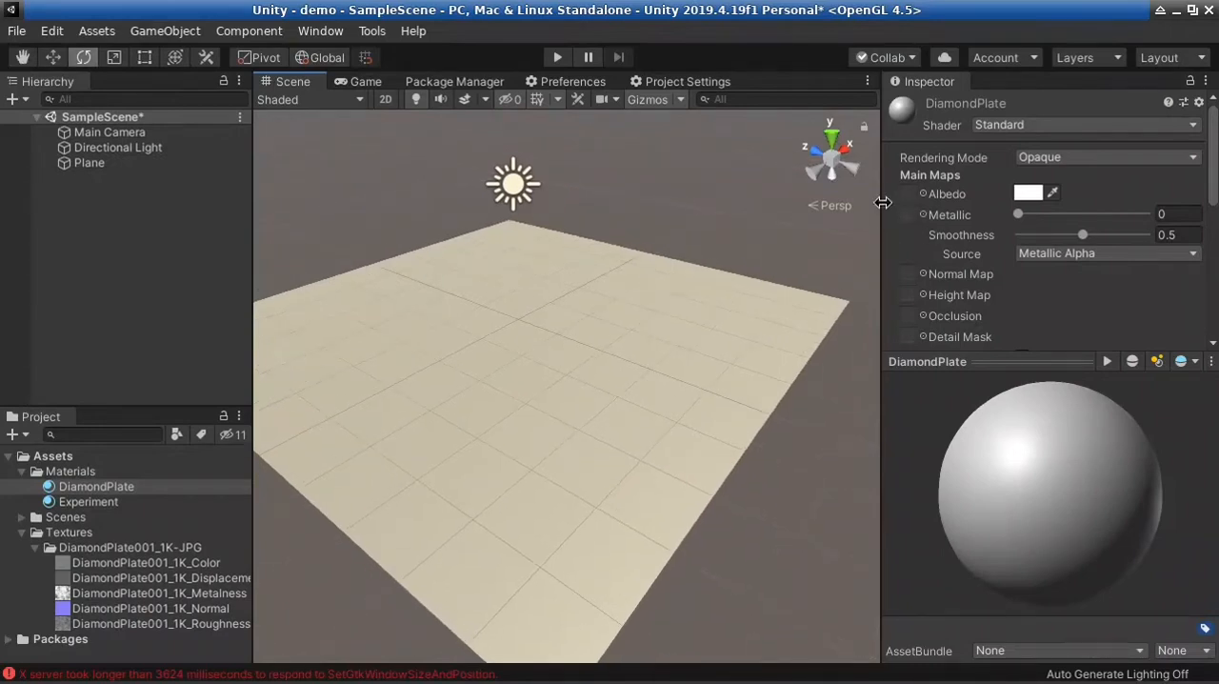
drag(883, 202, 869, 202)
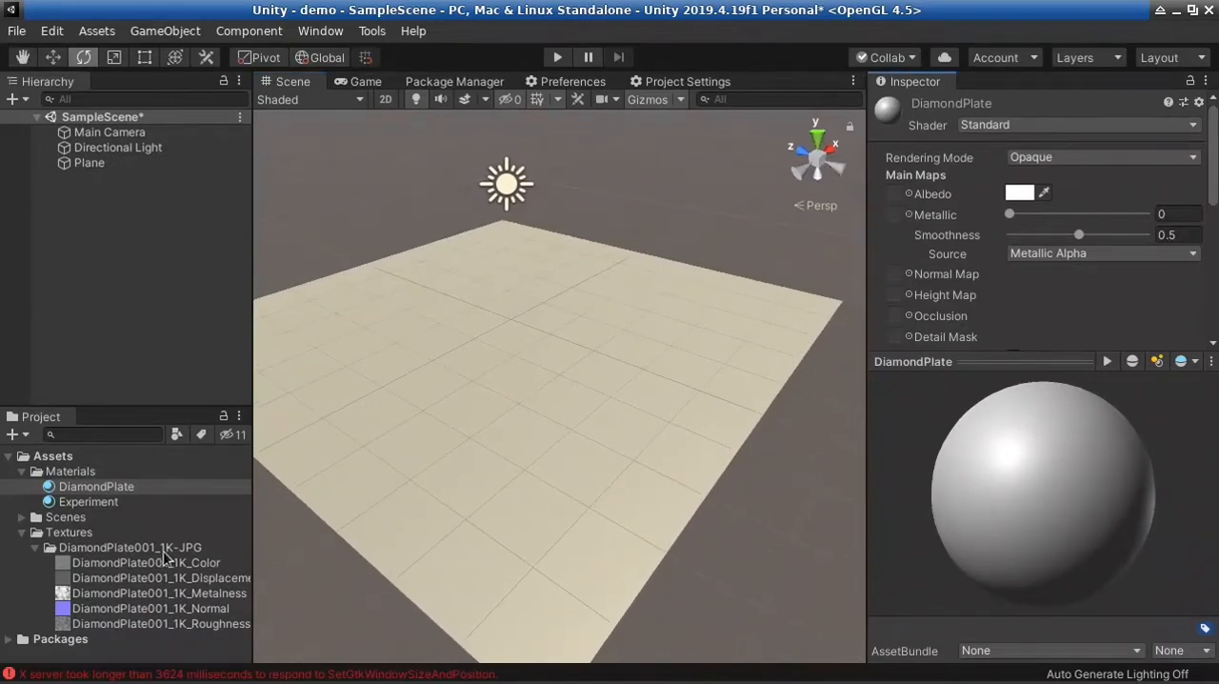
Keep the DiamondPlate material's Rendering Mode at Opaque and assign DiamondPlate001_1K_Color as its Albedo map
click(181, 488)
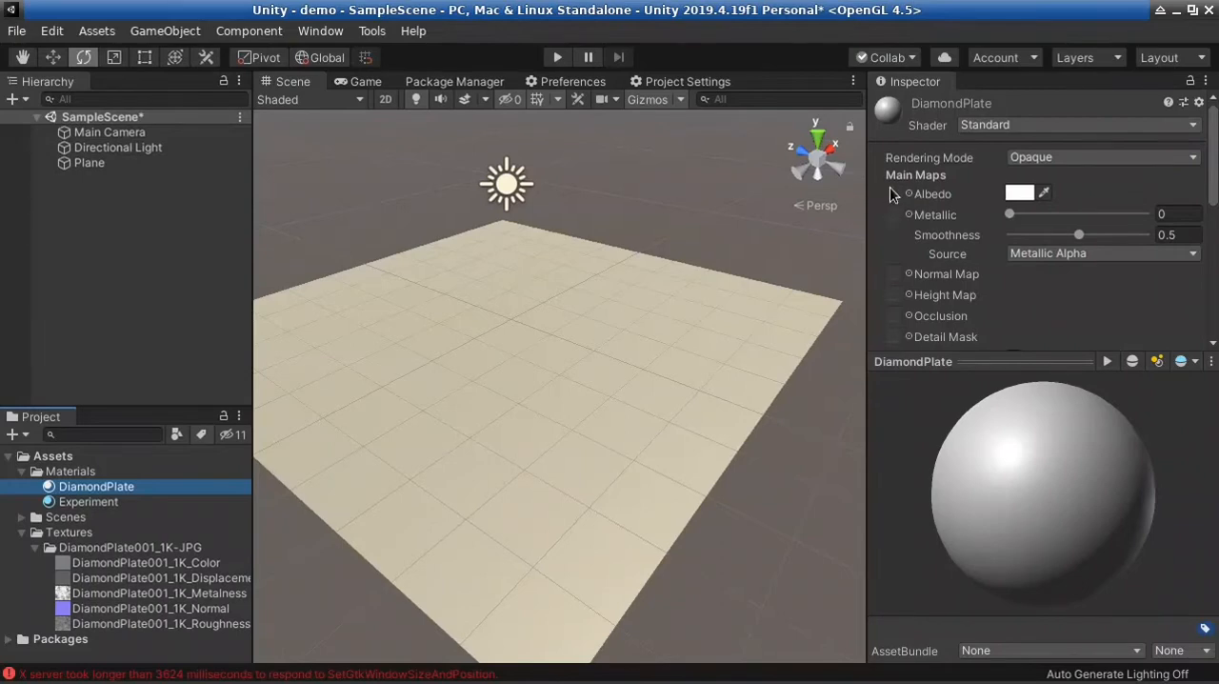
click(1096, 156)
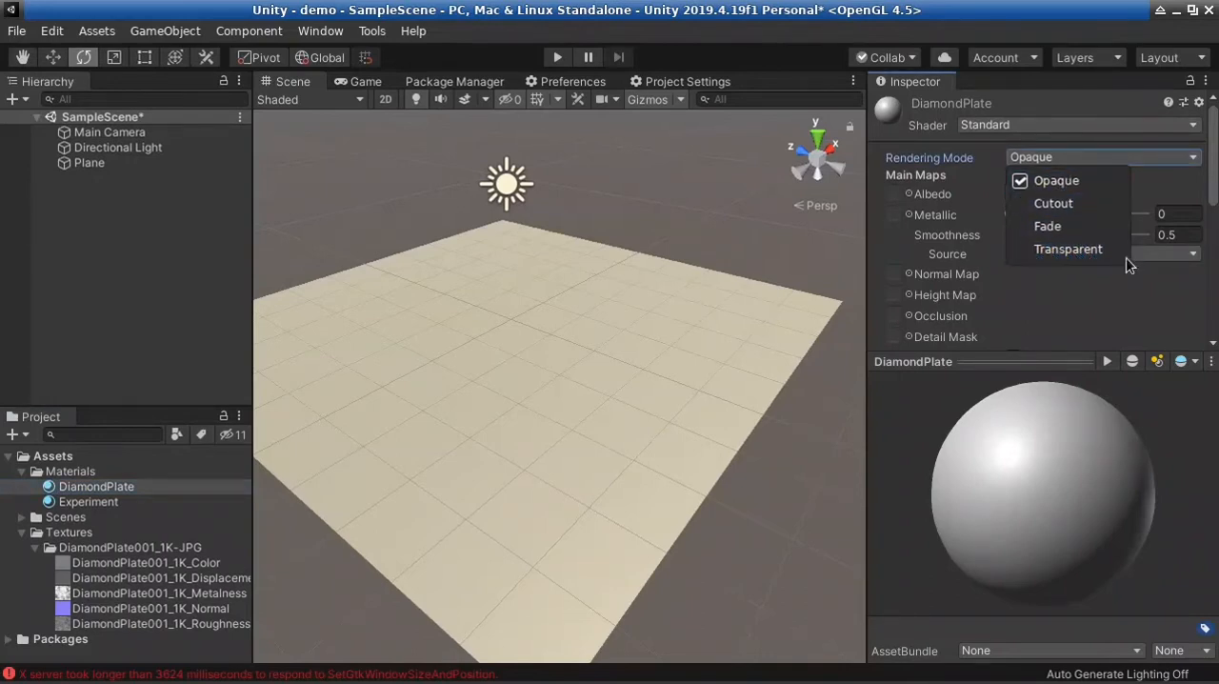
click(1147, 154)
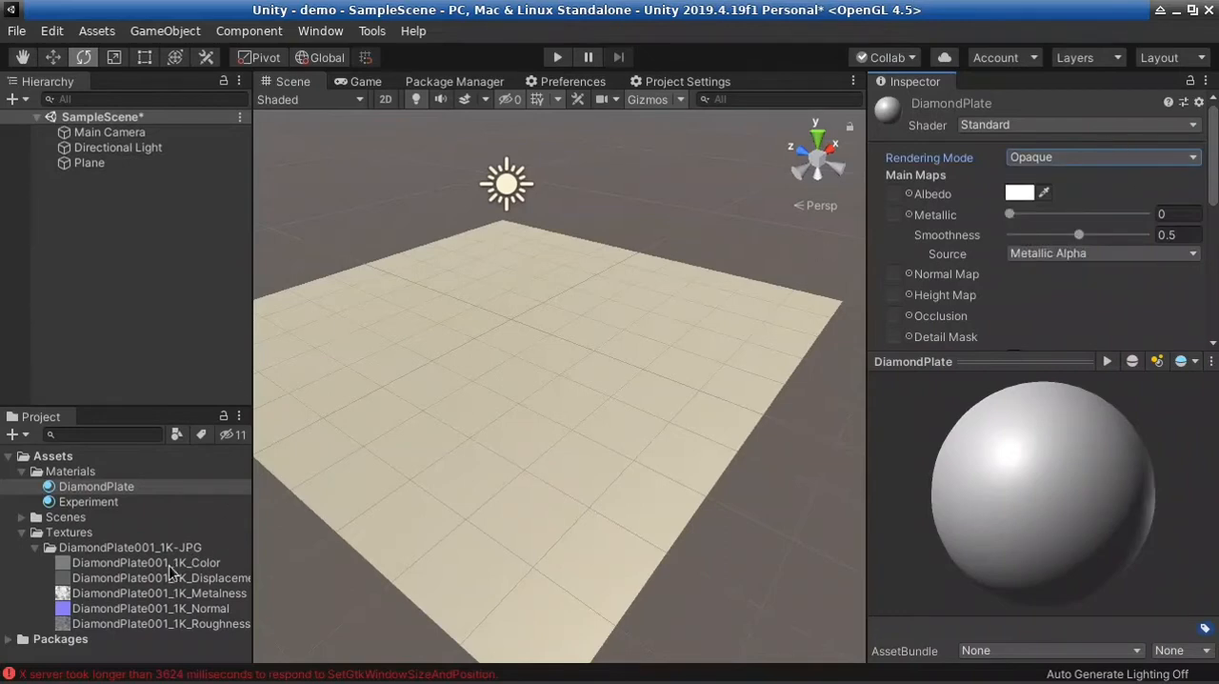
drag(176, 563, 891, 193)
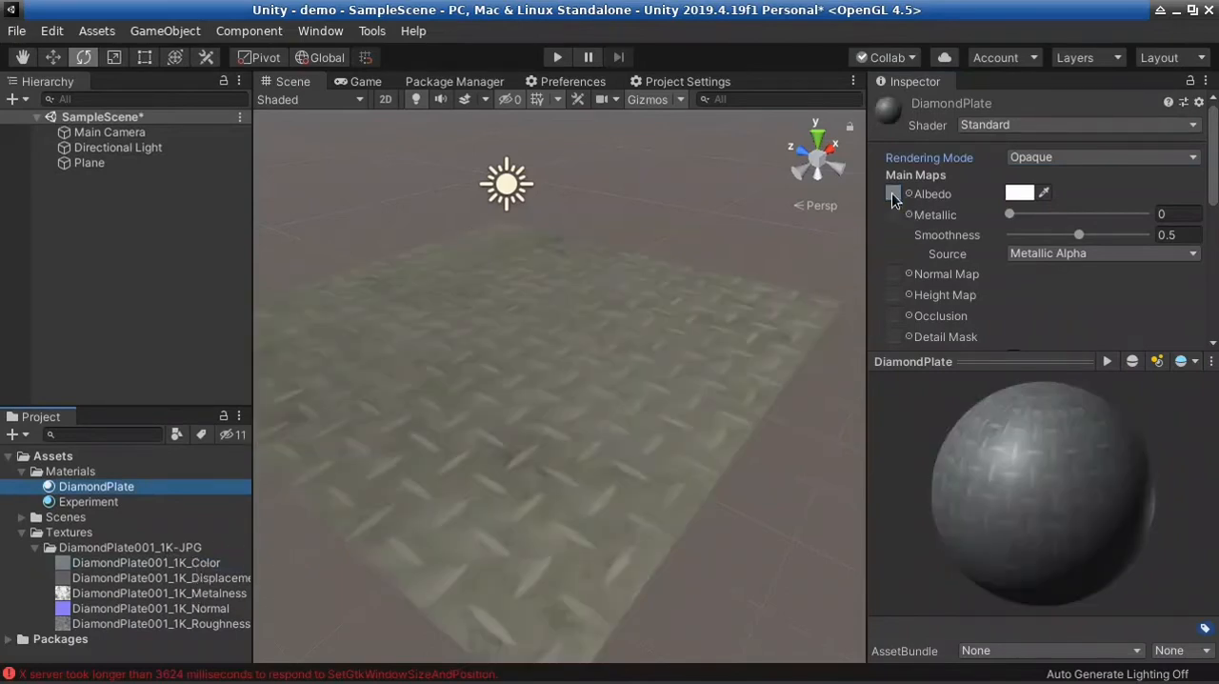
right_drag(589, 479, 595, 560)
key(w)
key(s)
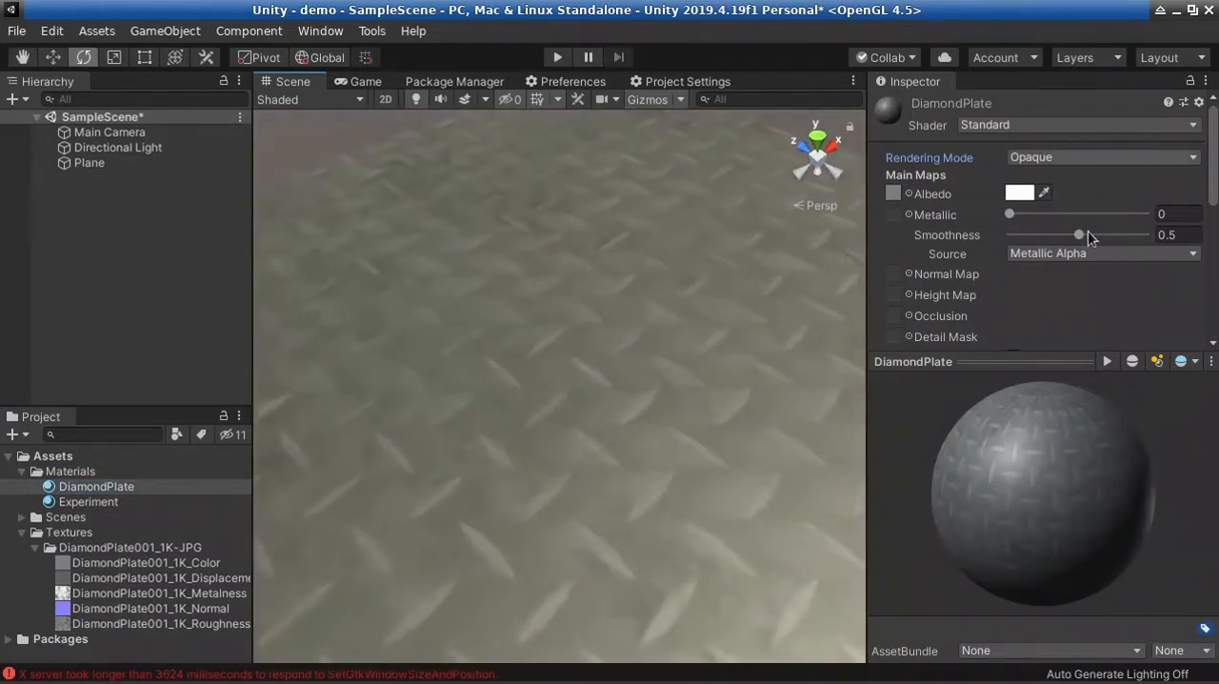
Set the DiamondPlate material's Smoothness to 0 and keep its Metallic value at 0
drag(1072, 236, 989, 234)
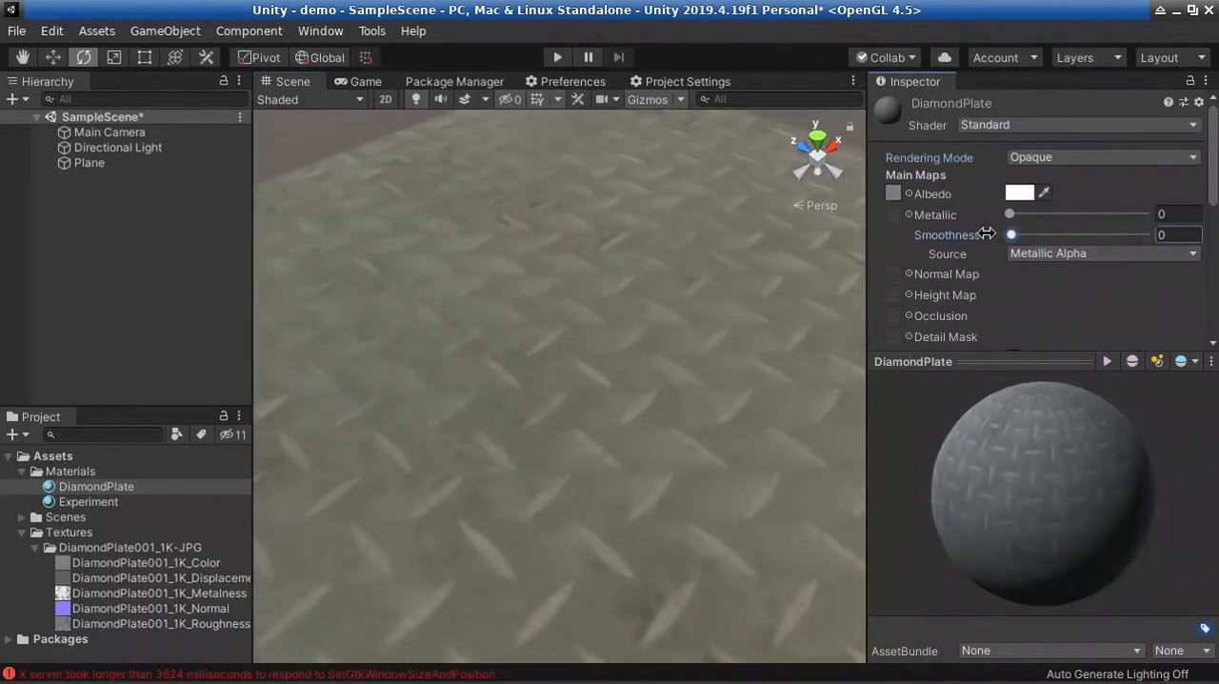
right_drag(709, 396, 583, 398)
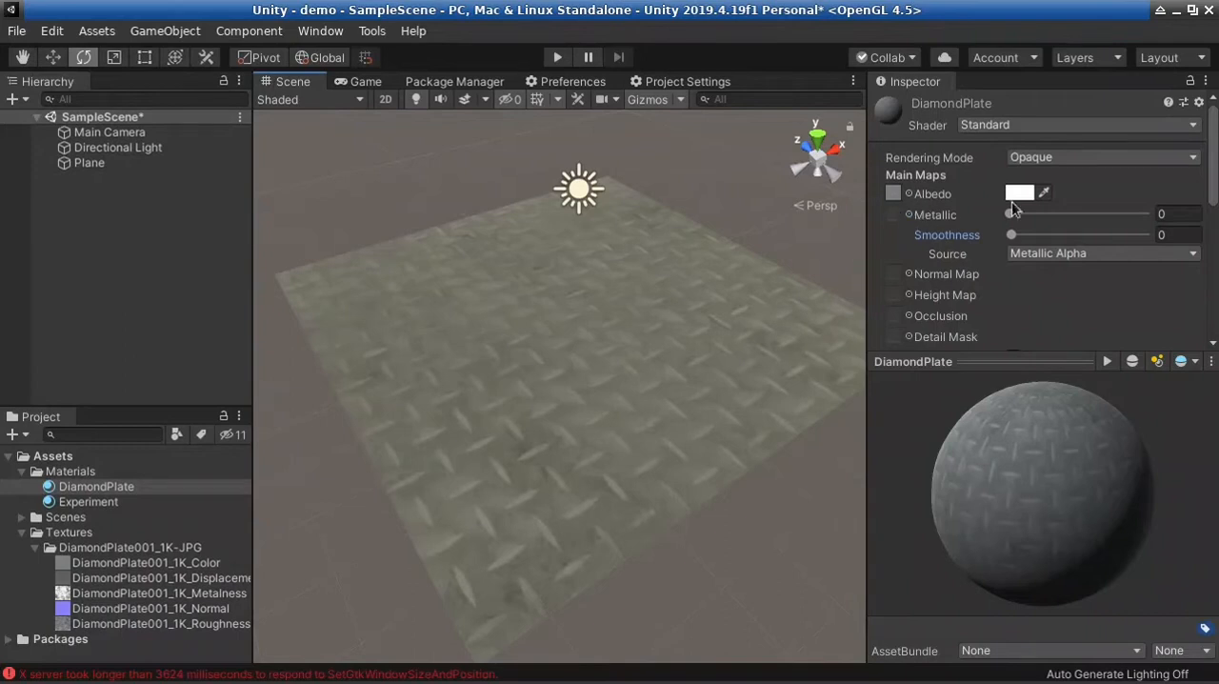
drag(1011, 214, 971, 221)
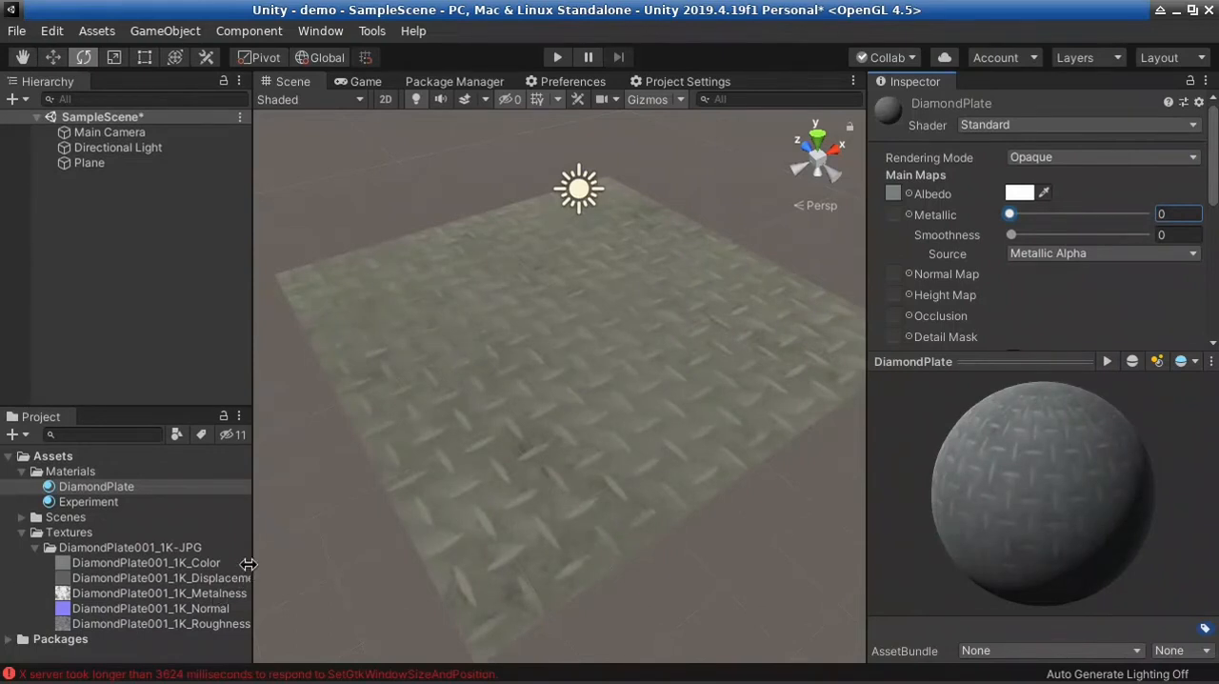
Compare enlarged previews of the DiamondPlate001_1K_Color and DiamondPlate001_1K_Metalness textures, widening the Project panel to show full file names
drag(251, 567, 292, 558)
click(223, 592)
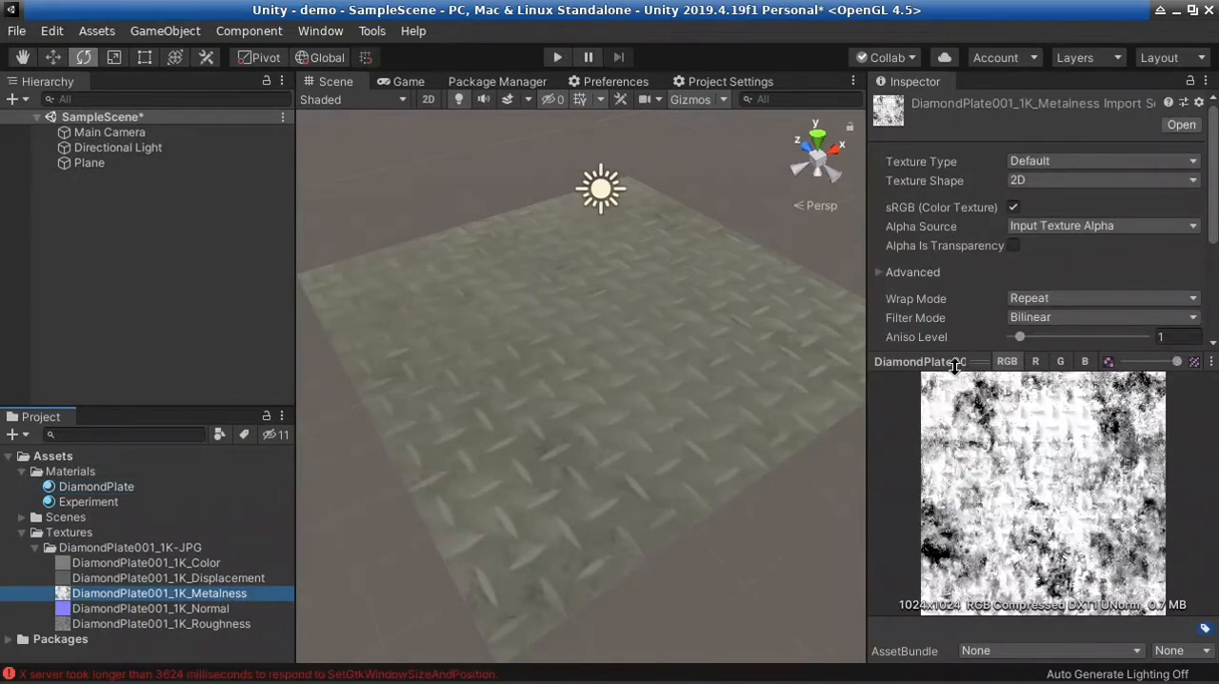
click(215, 562)
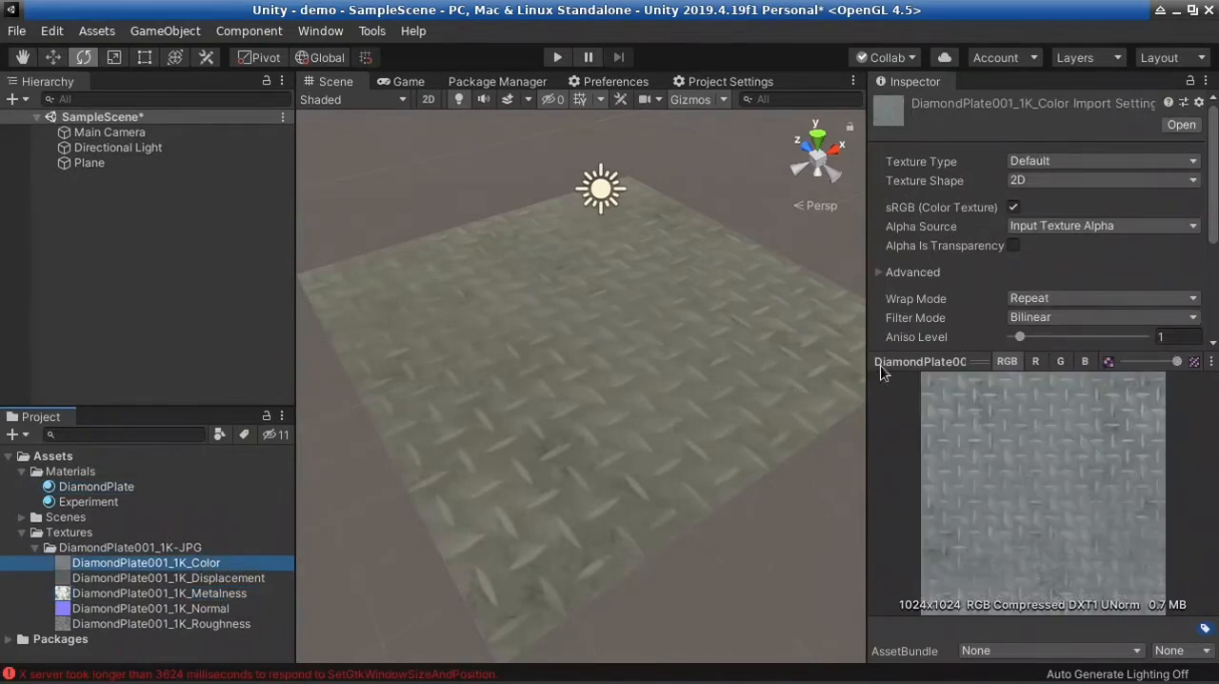
drag(948, 361, 936, 301)
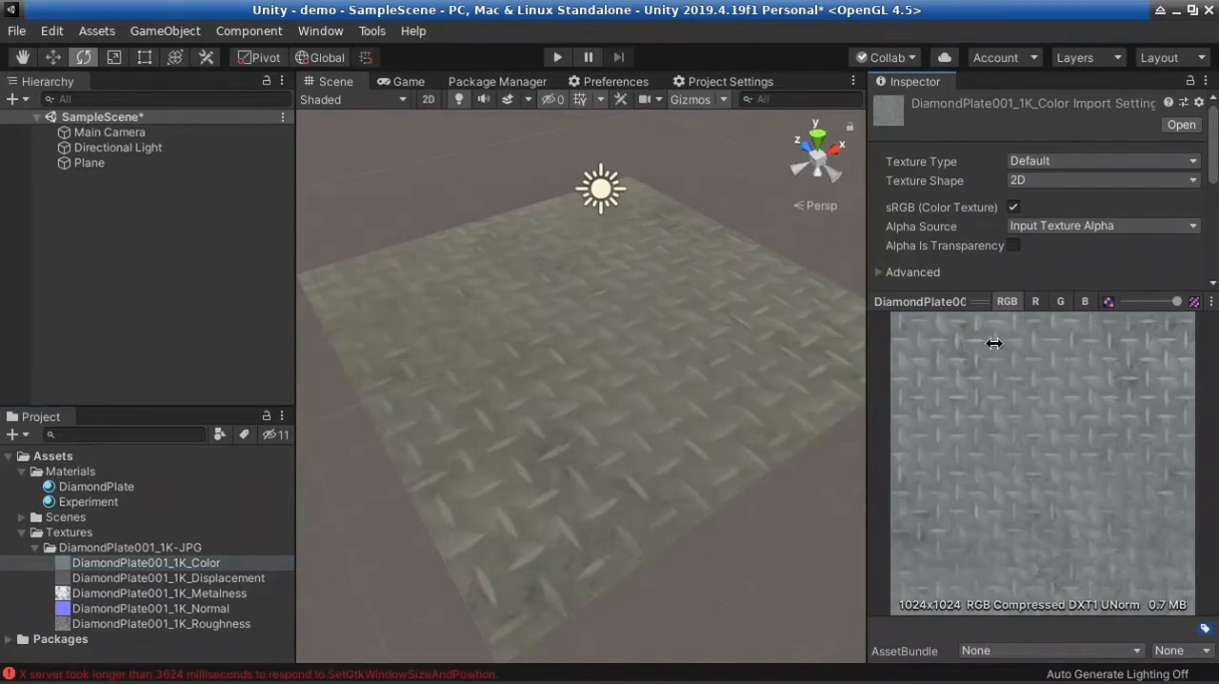
click(228, 593)
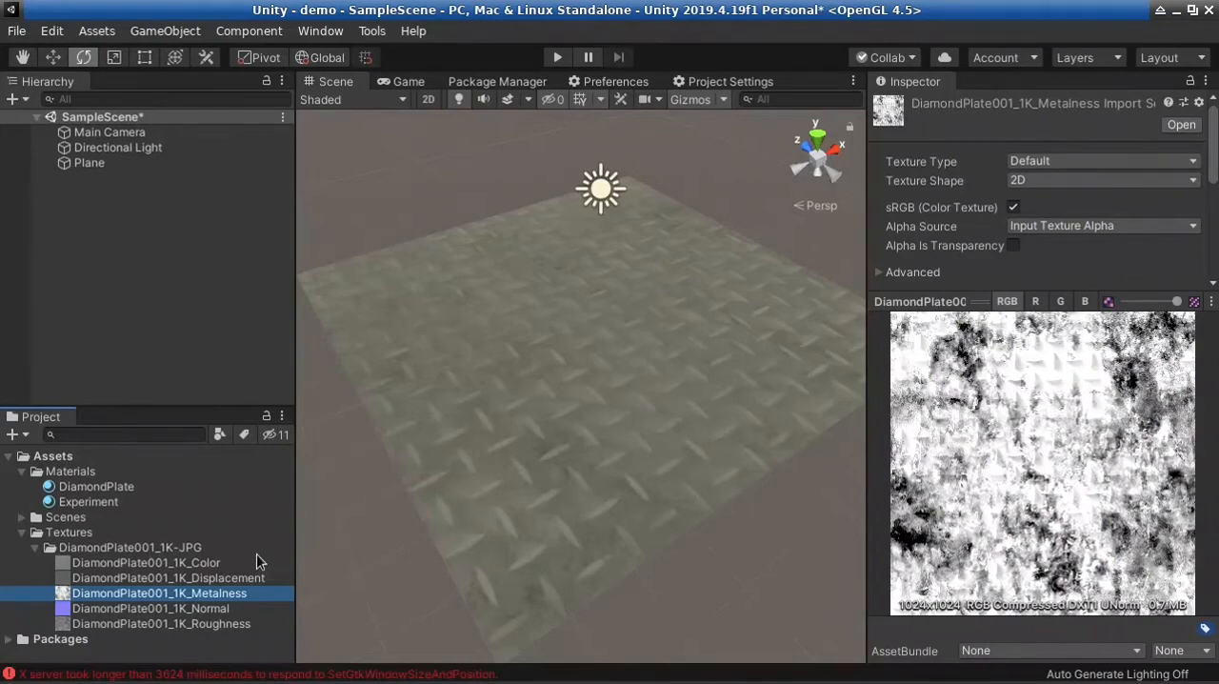
Select the plane, try applying DiamondPlate001_1K_Metalness directly onto it, and undo the assignment
click(707, 319)
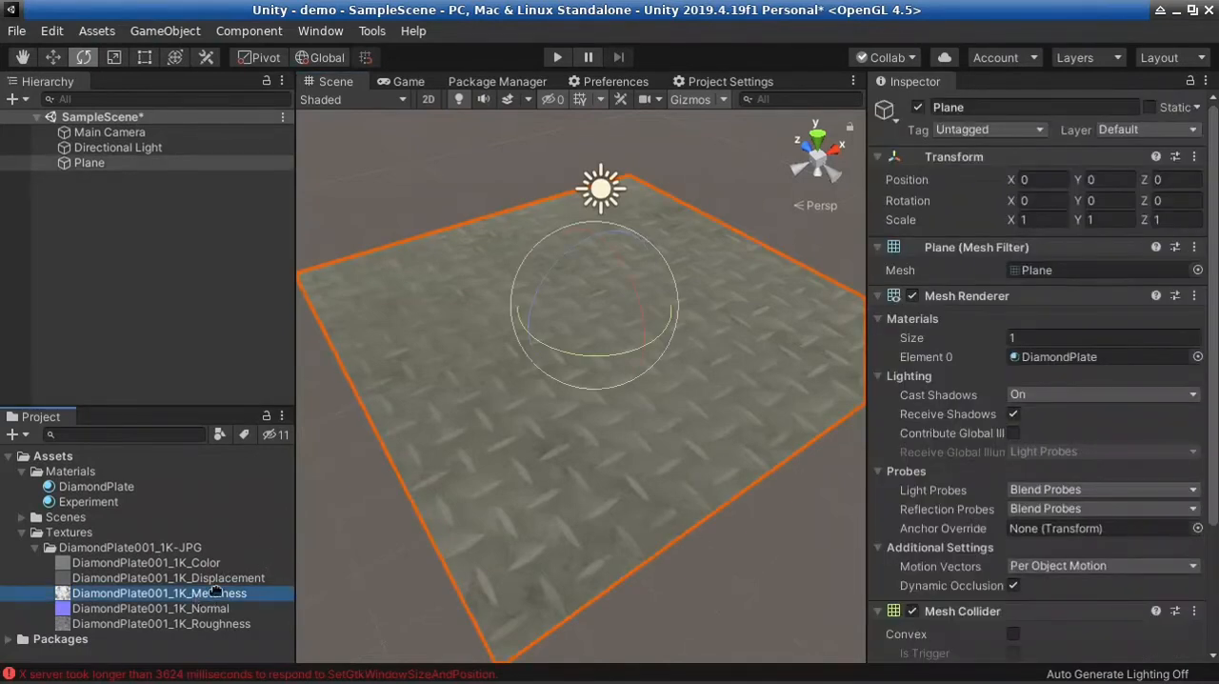
drag(215, 591, 496, 552)
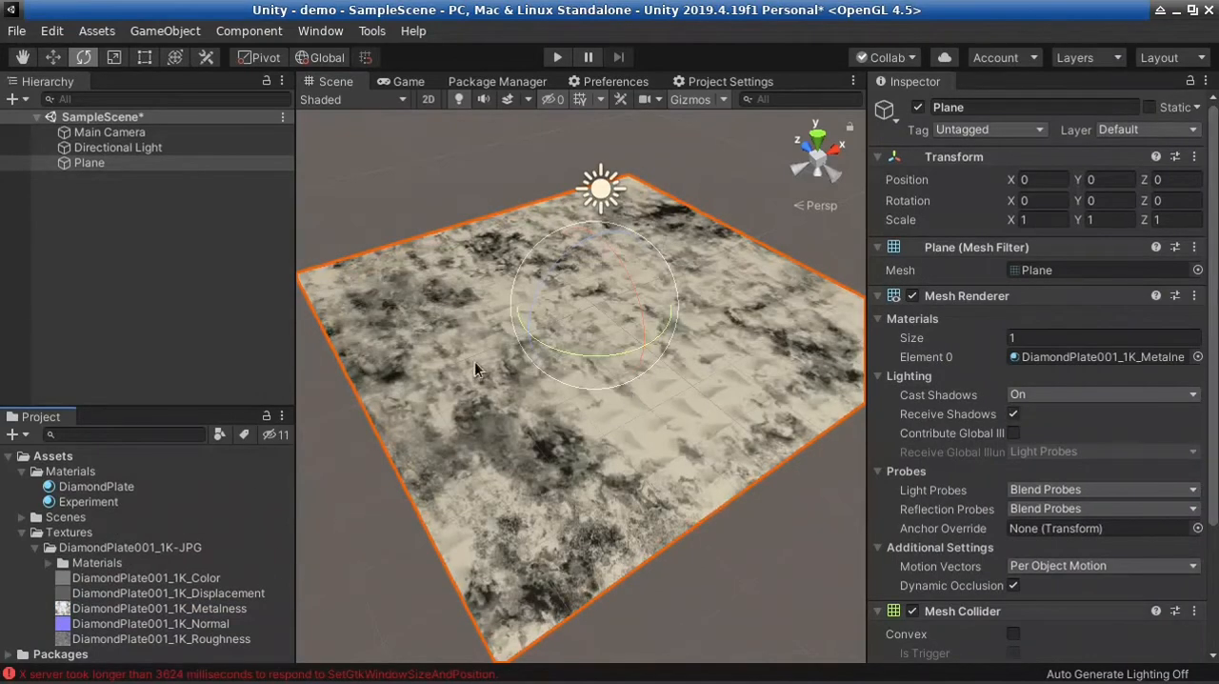
key(ctrl+z)
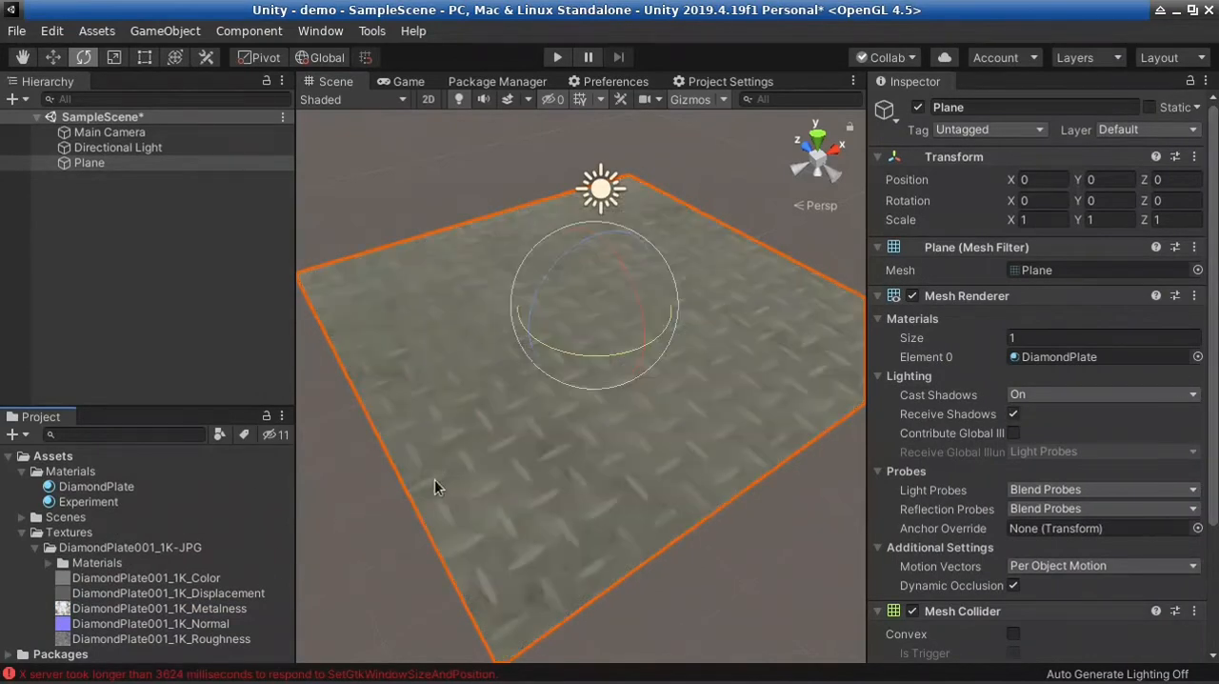
Expand the plane's DiamondPlate material, assign DiamondPlate001_1K_Metalness as its Metallic map, and set Smoothness to 0
drag(1216, 314, 1218, 543)
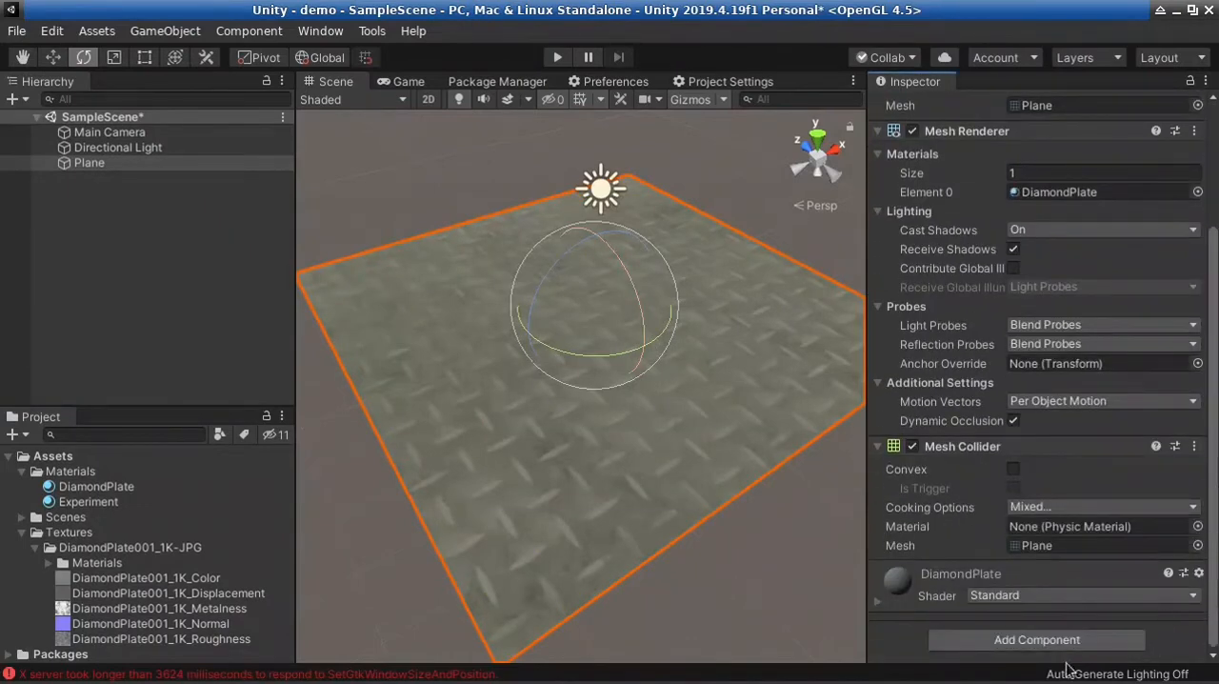
click(876, 602)
drag(1217, 400, 1217, 550)
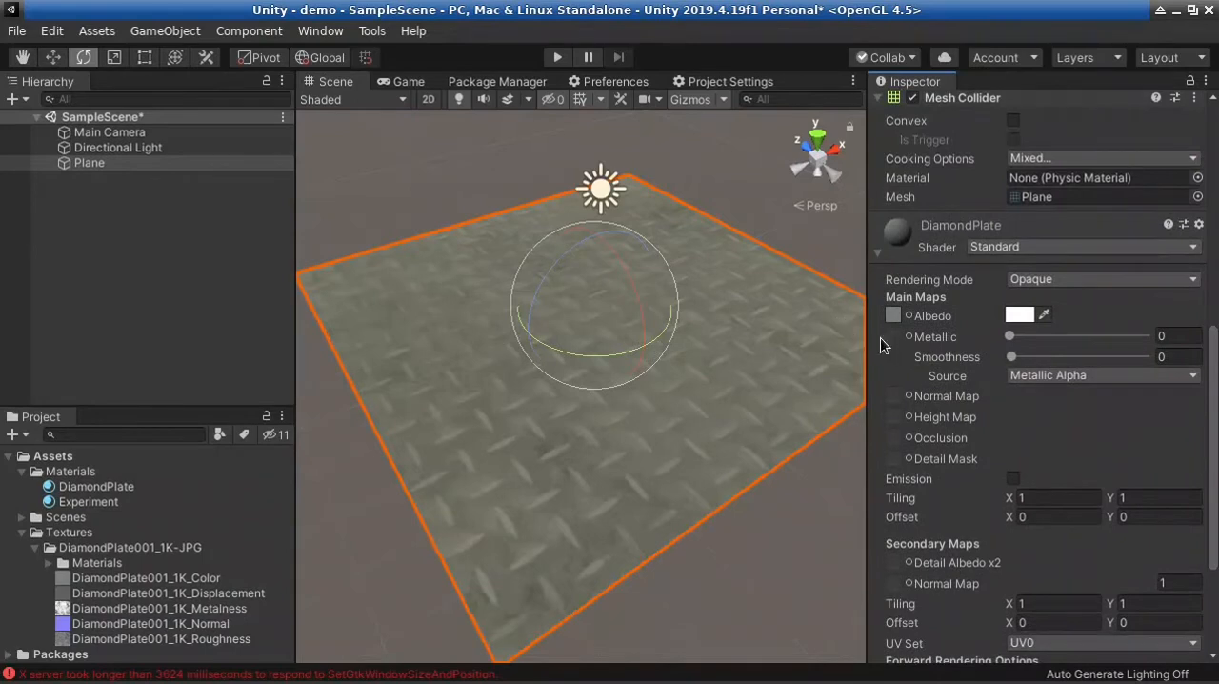
drag(208, 611, 896, 338)
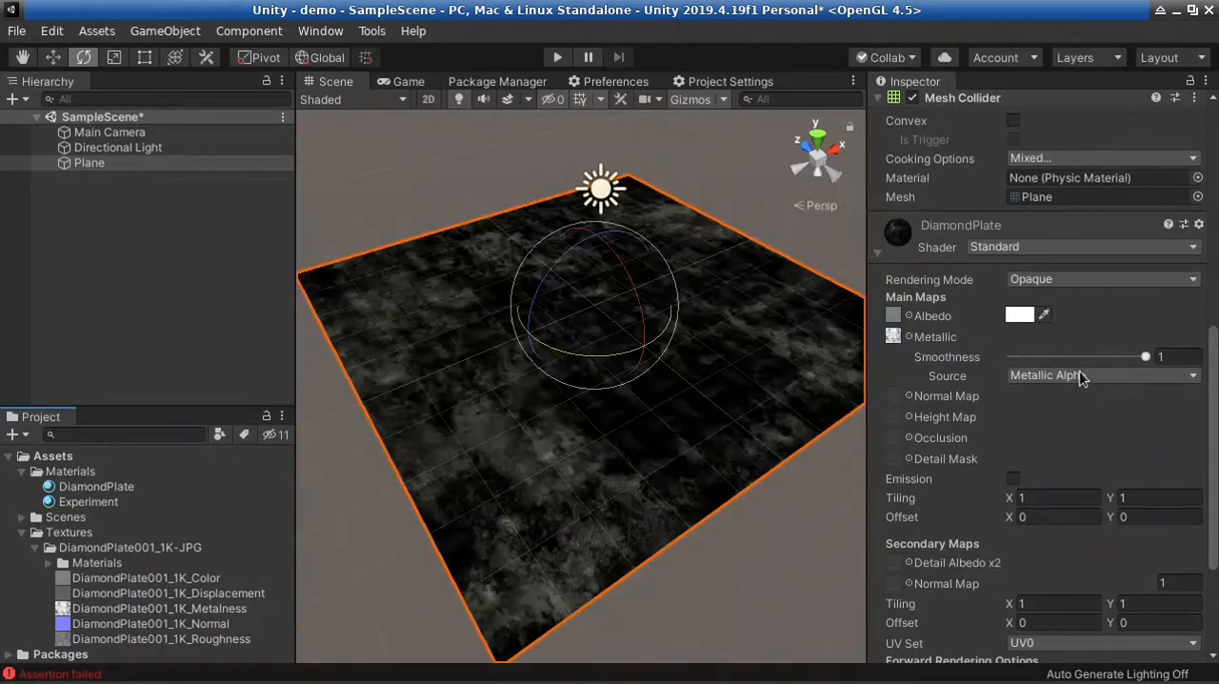
drag(1135, 357, 990, 364)
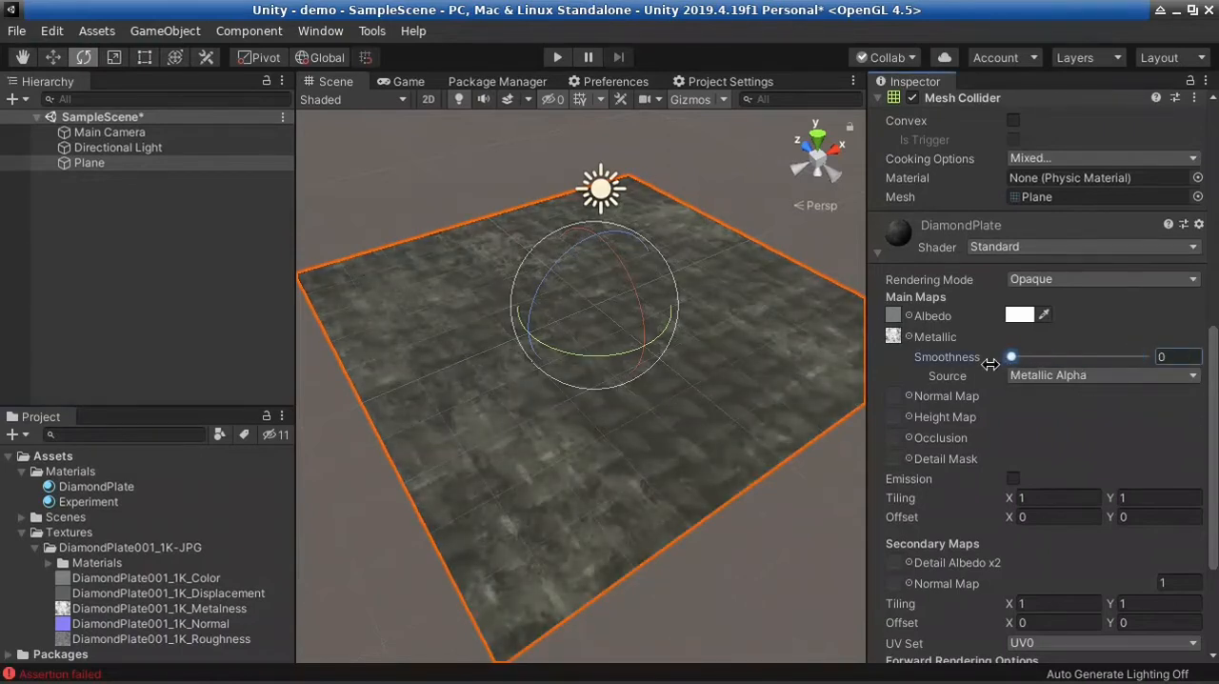
Examine the Smoothness Source options of the DiamondPlate material, leaving Metallic Alpha selected
click(1074, 377)
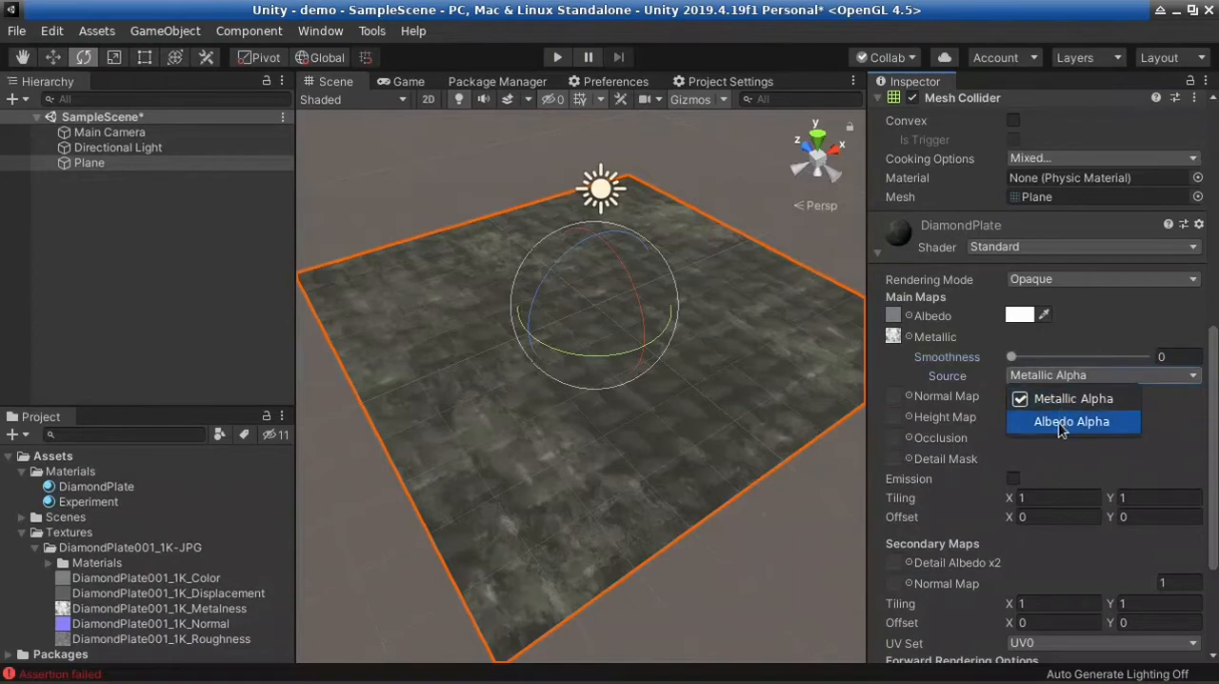
click(1074, 381)
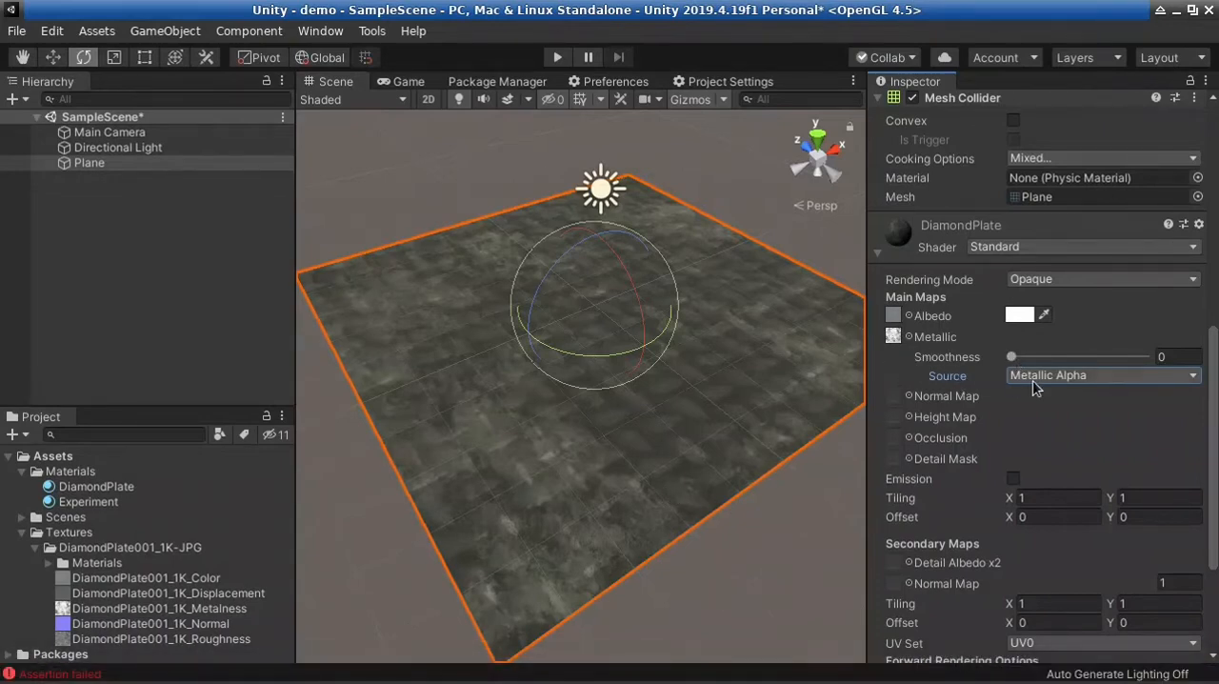
click(1058, 380)
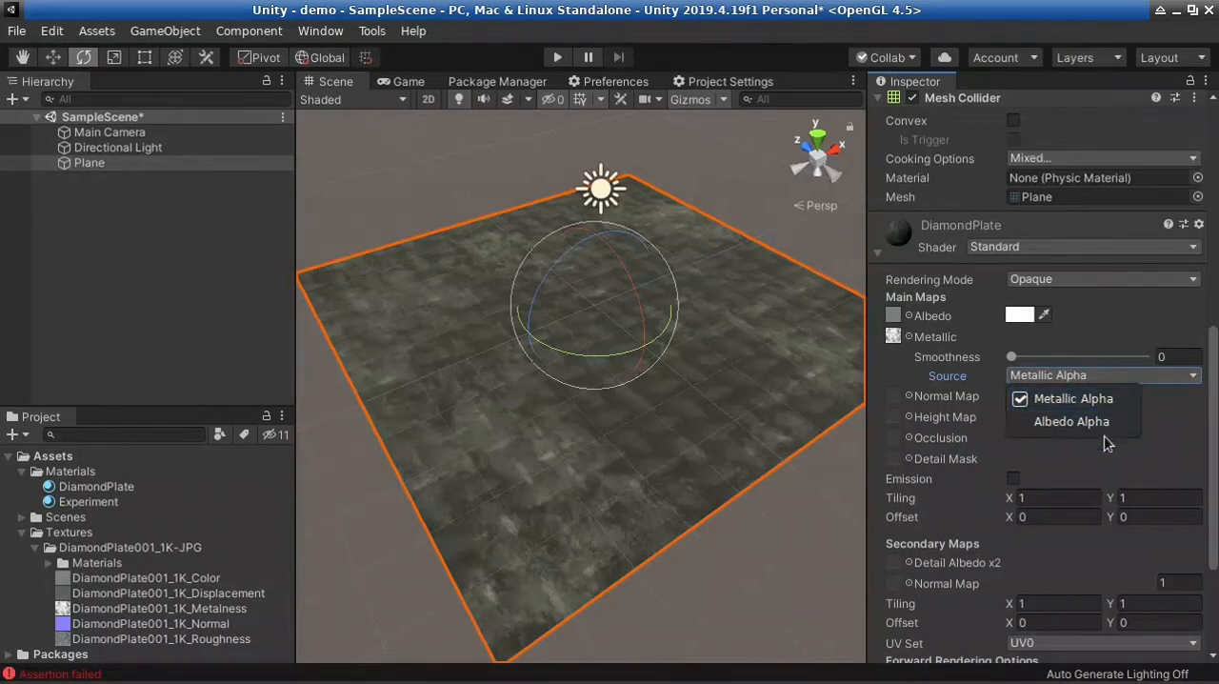
click(888, 314)
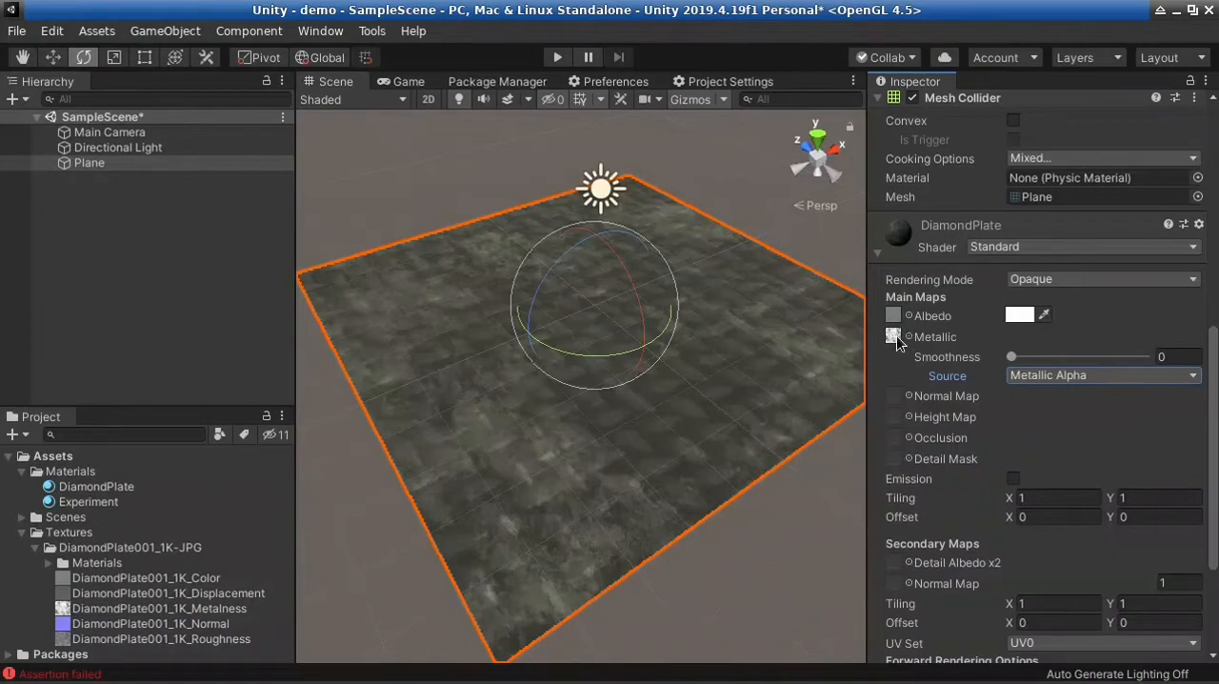
scroll(1218, 360, up, 4)
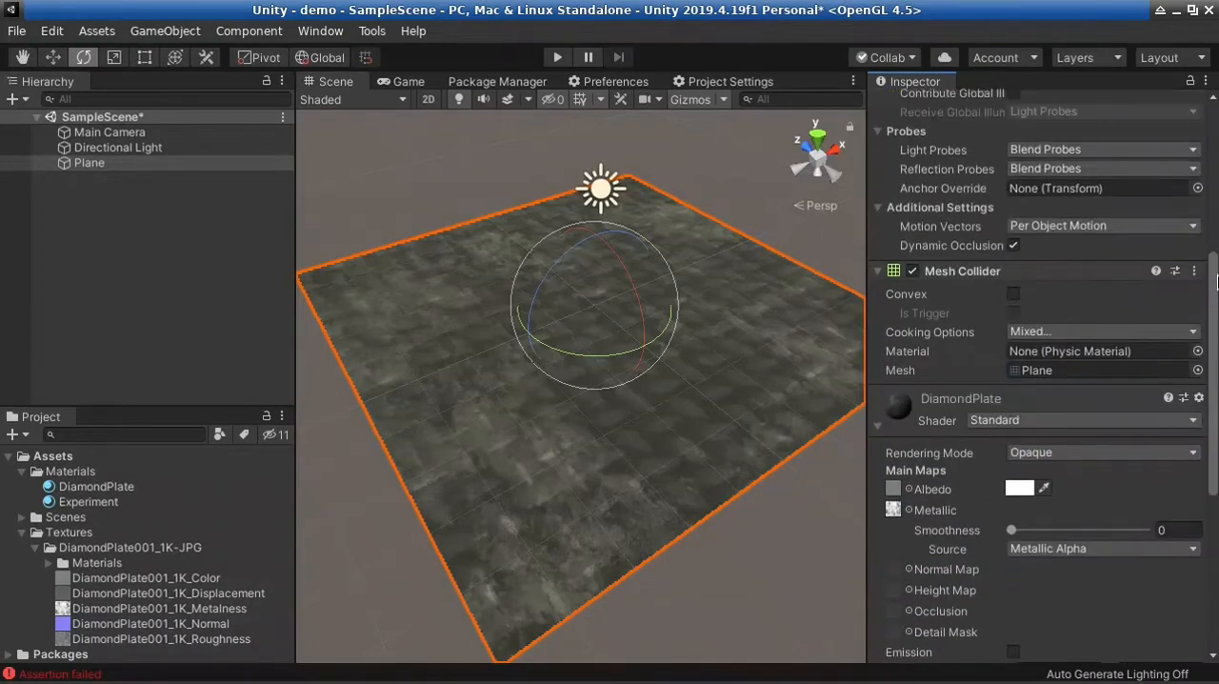
Select the DiamondPlate001_1K_Normal texture and enlarge its preview by heightening the preview area and widening the Inspector
scroll(1218, 360, down, 1)
scroll(1217, 360, down, 5)
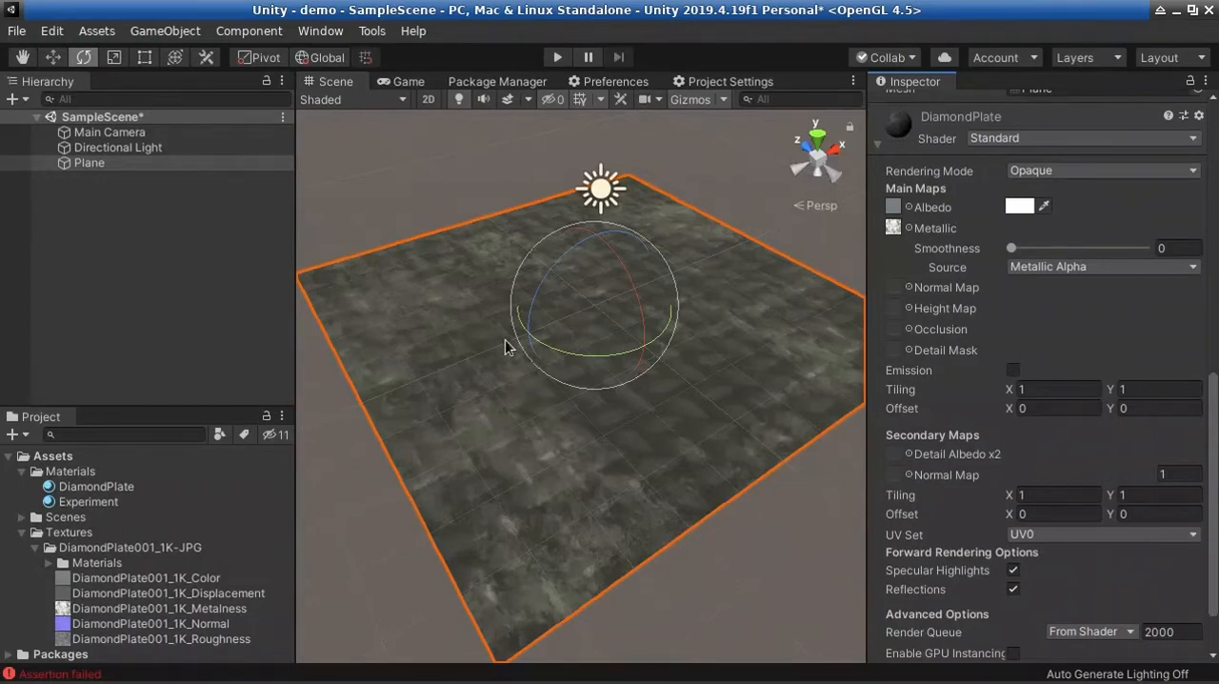
right_drag(748, 461, 733, 507)
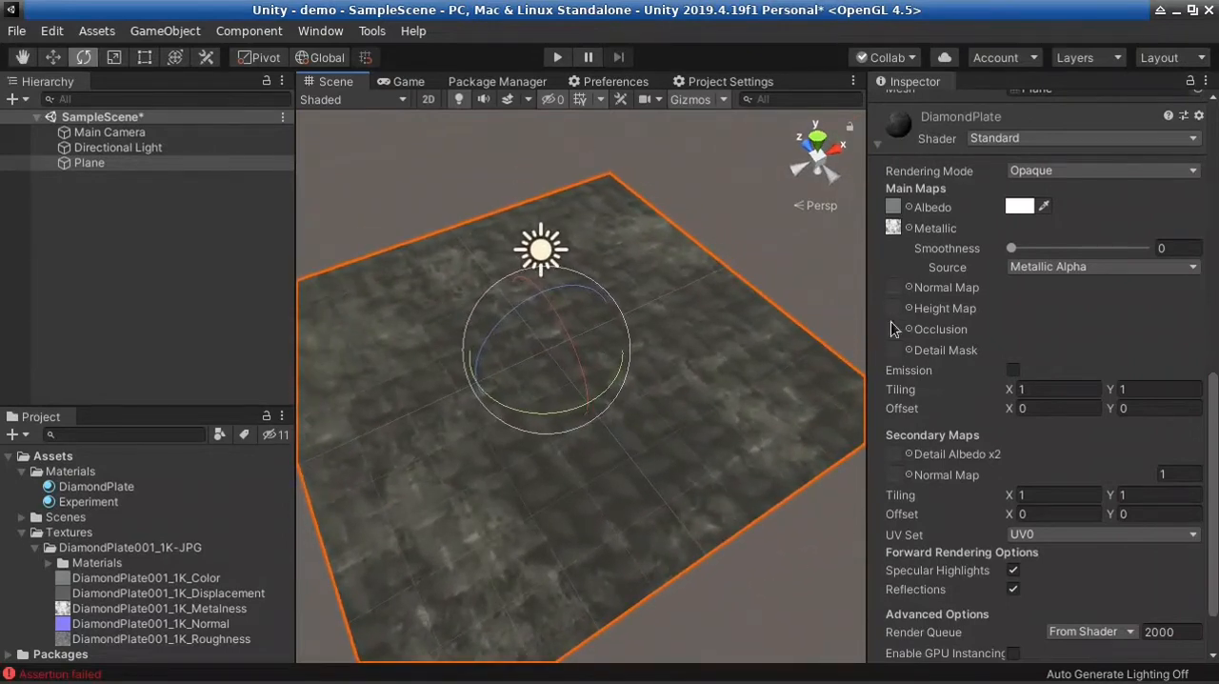
click(177, 626)
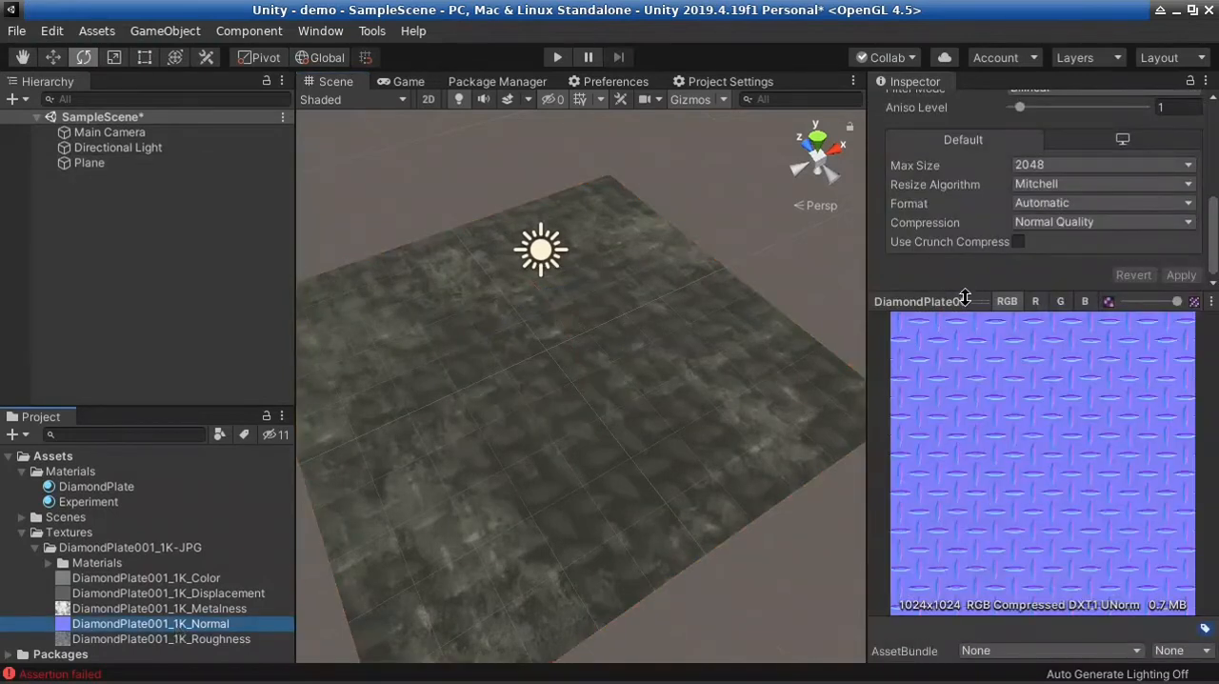
drag(957, 295, 965, 245)
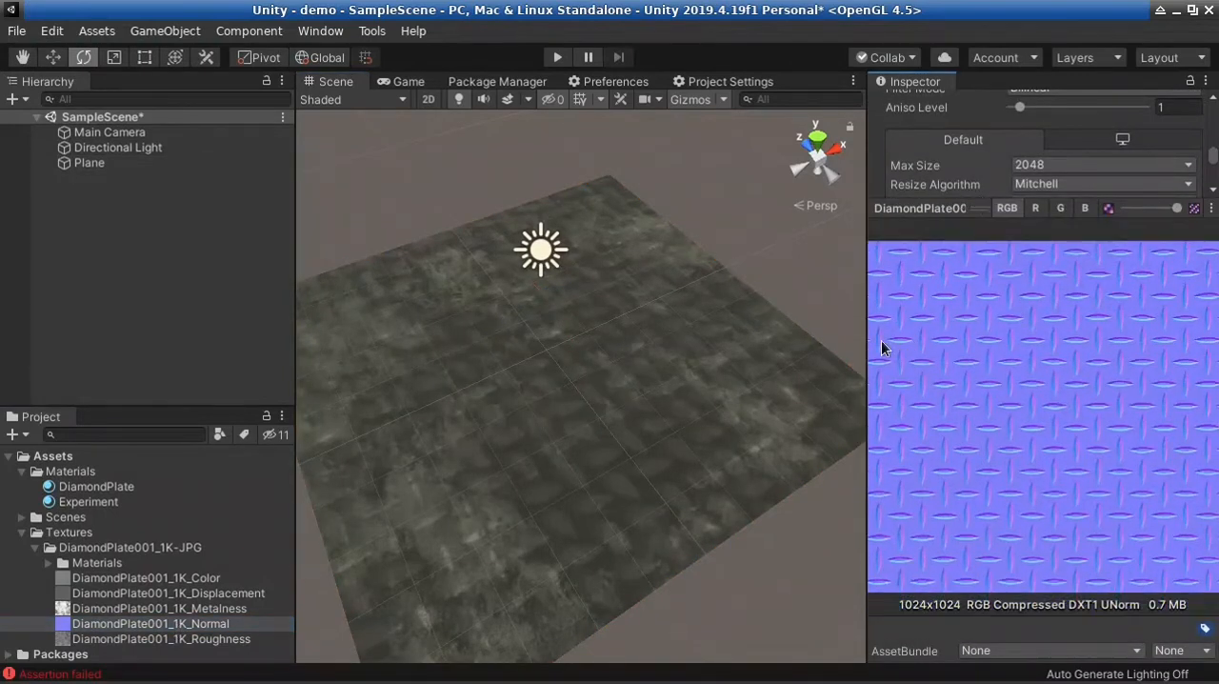
drag(866, 333, 776, 336)
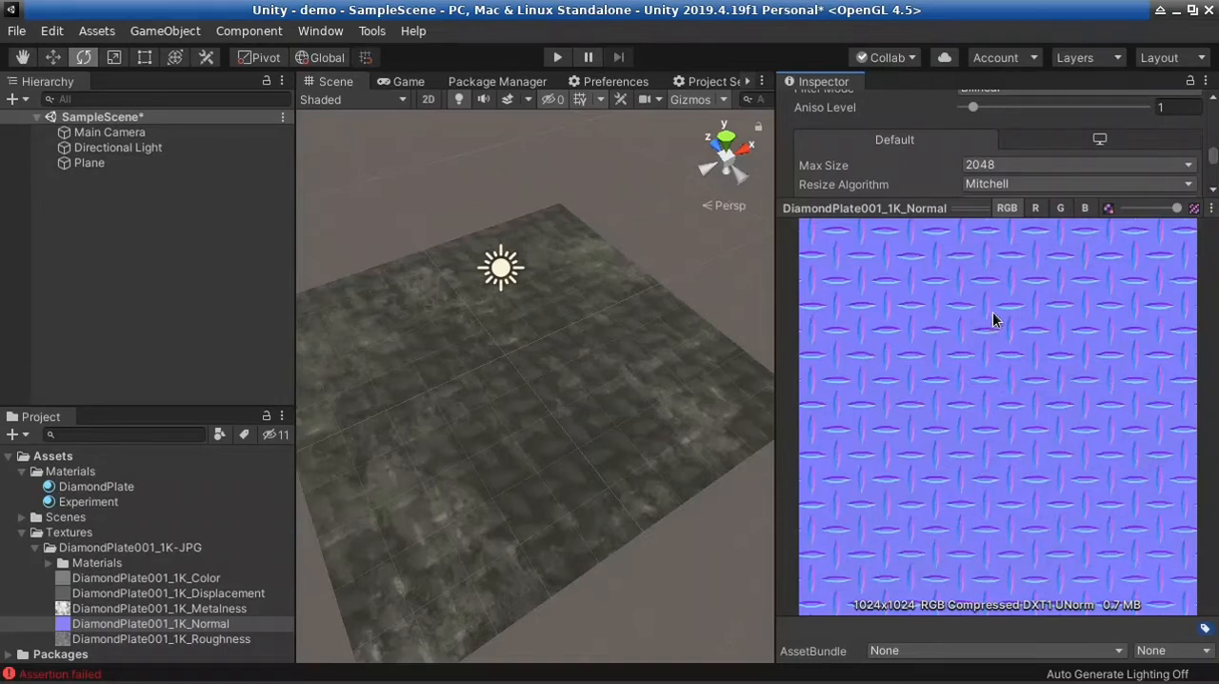
Examine the blue, red and green channels of the DiamondPlate001_1K_Normal preview separately, and return it to RGB
click(1086, 210)
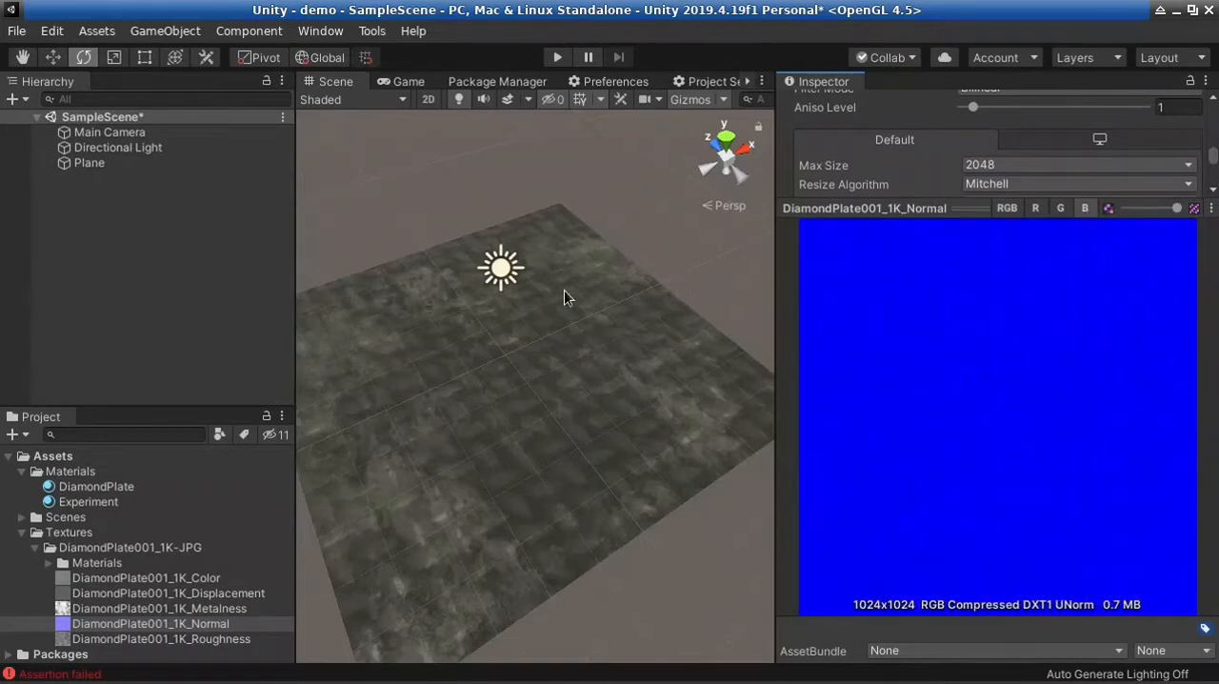
alt+drag(617, 440, 625, 357)
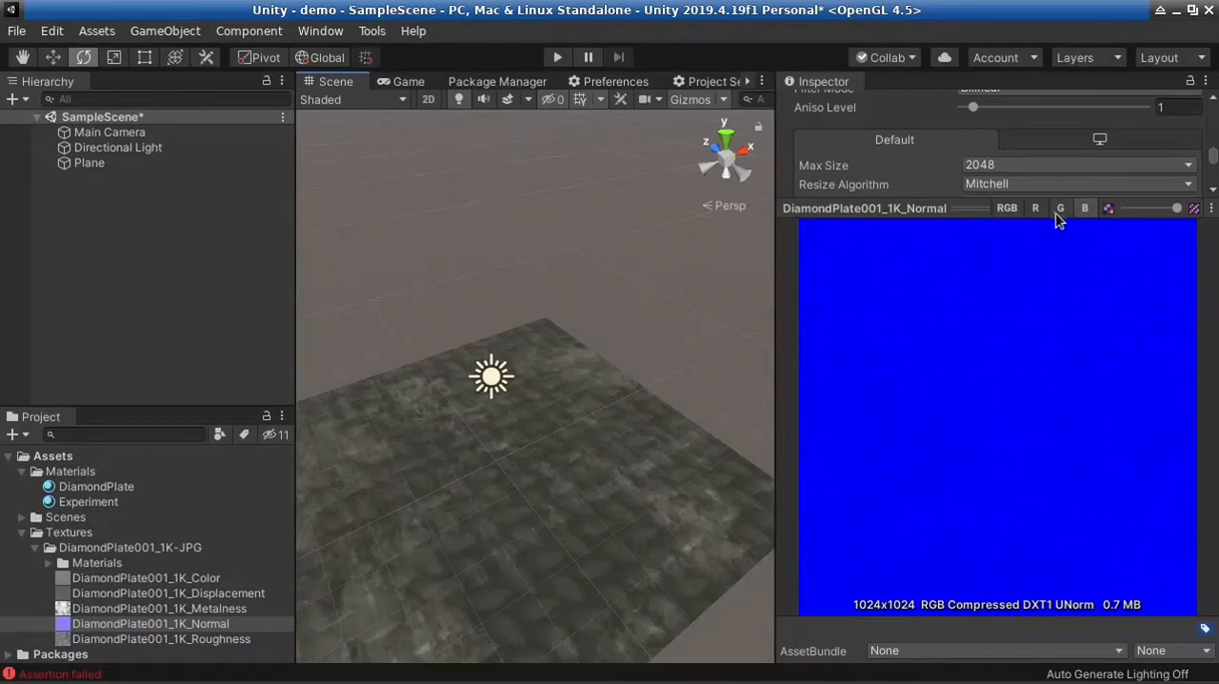
click(1040, 208)
click(1062, 209)
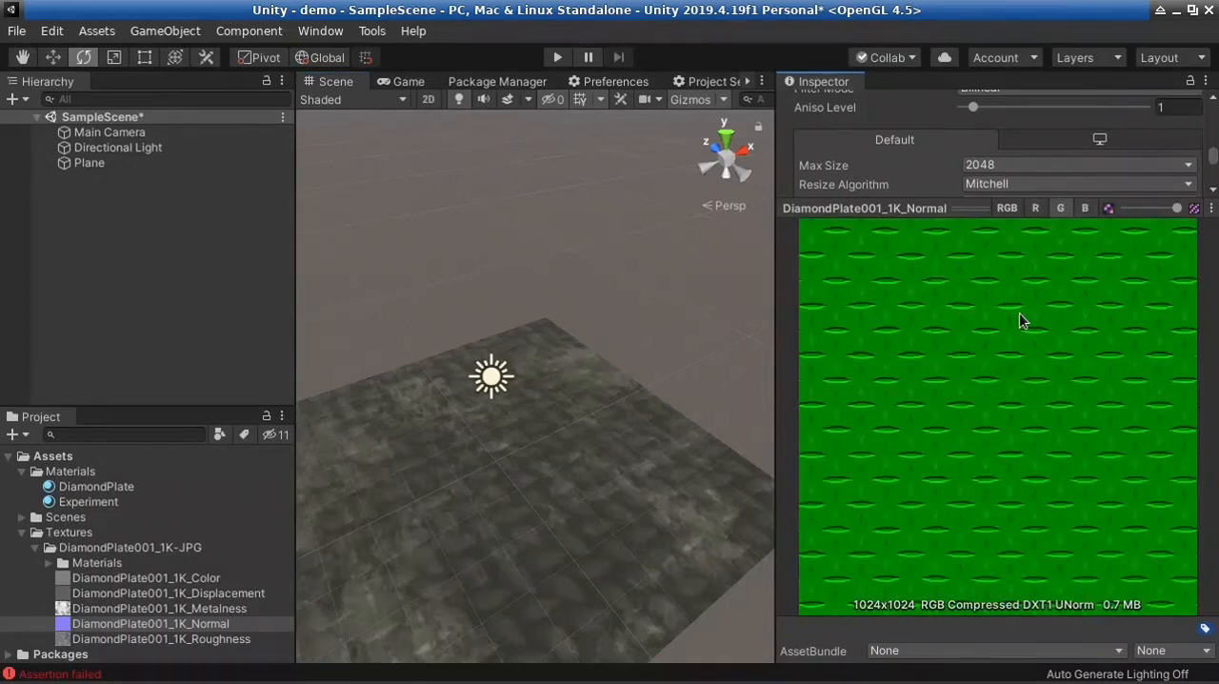
click(1006, 209)
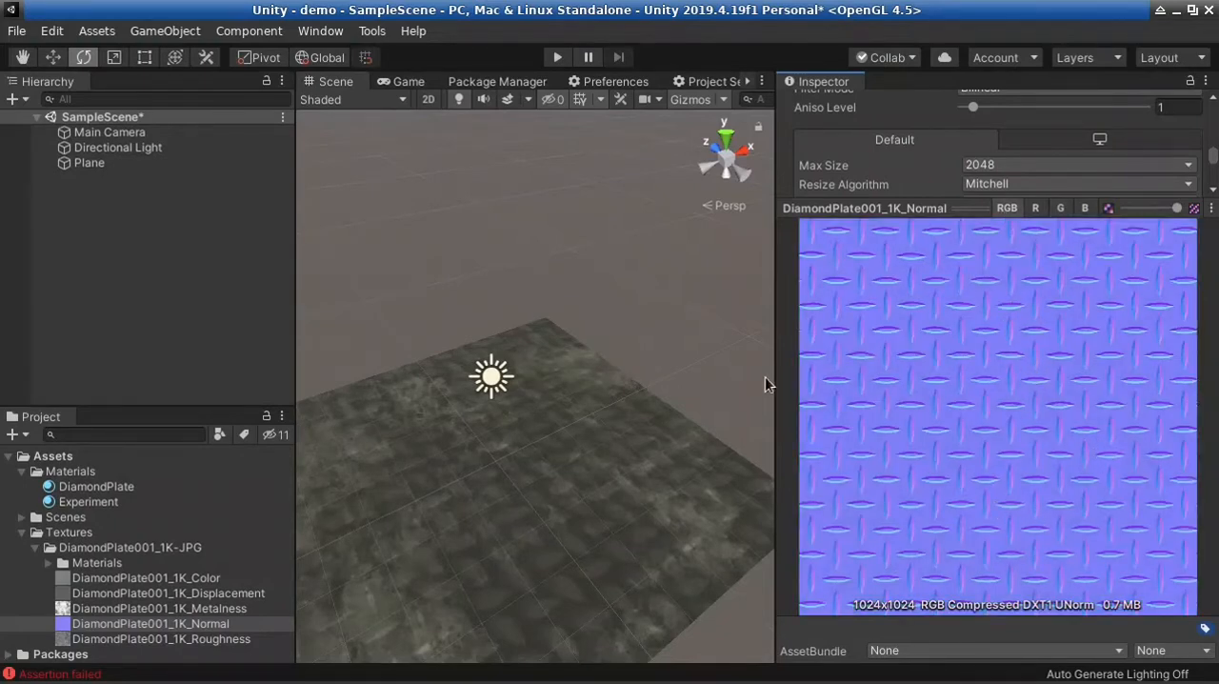
drag(777, 369, 781, 339)
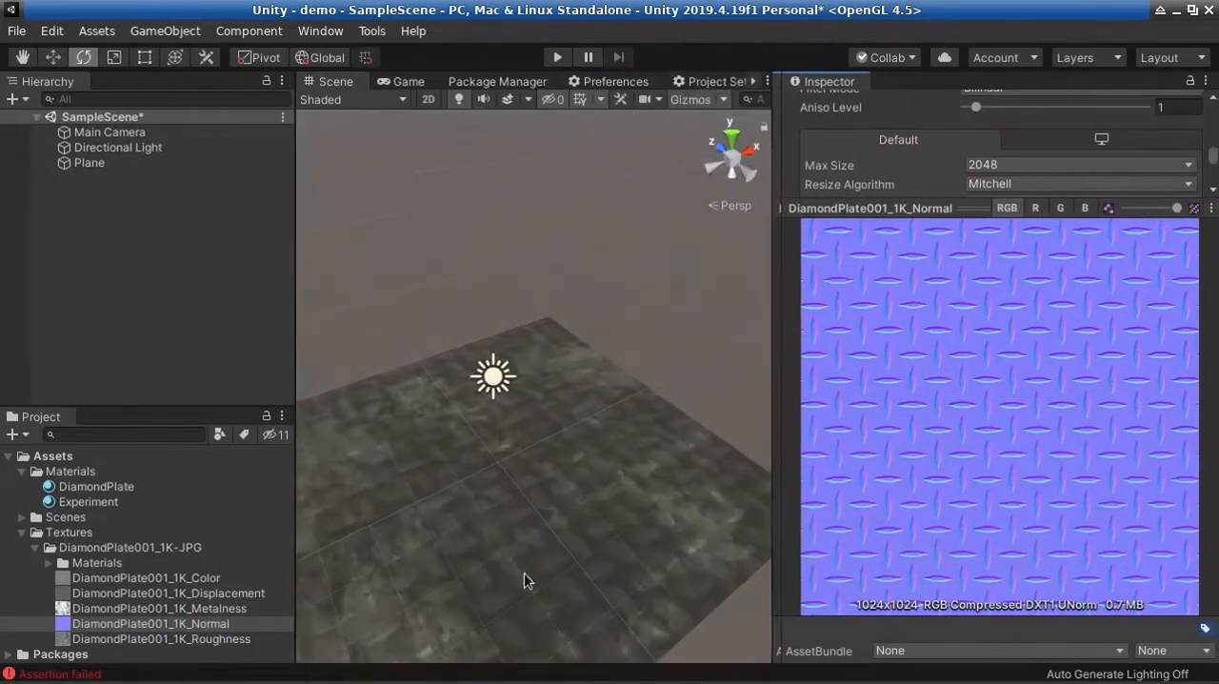
Switch to the PBRCC0 file manager window, examine DiamondPlate001_1K_Normal.jpg from the DiamondPlate001_1K-JPG folder up close in the image viewer, and close the image
click(406, 670)
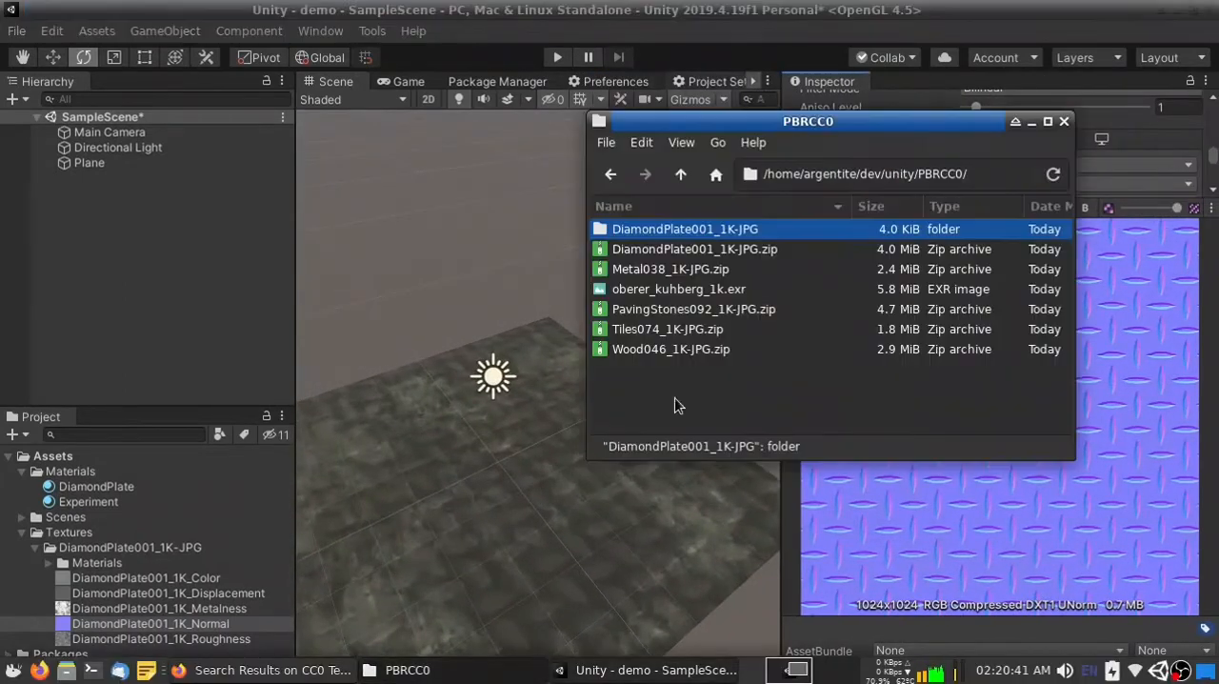
double_click(708, 228)
click(745, 295)
double_click(745, 291)
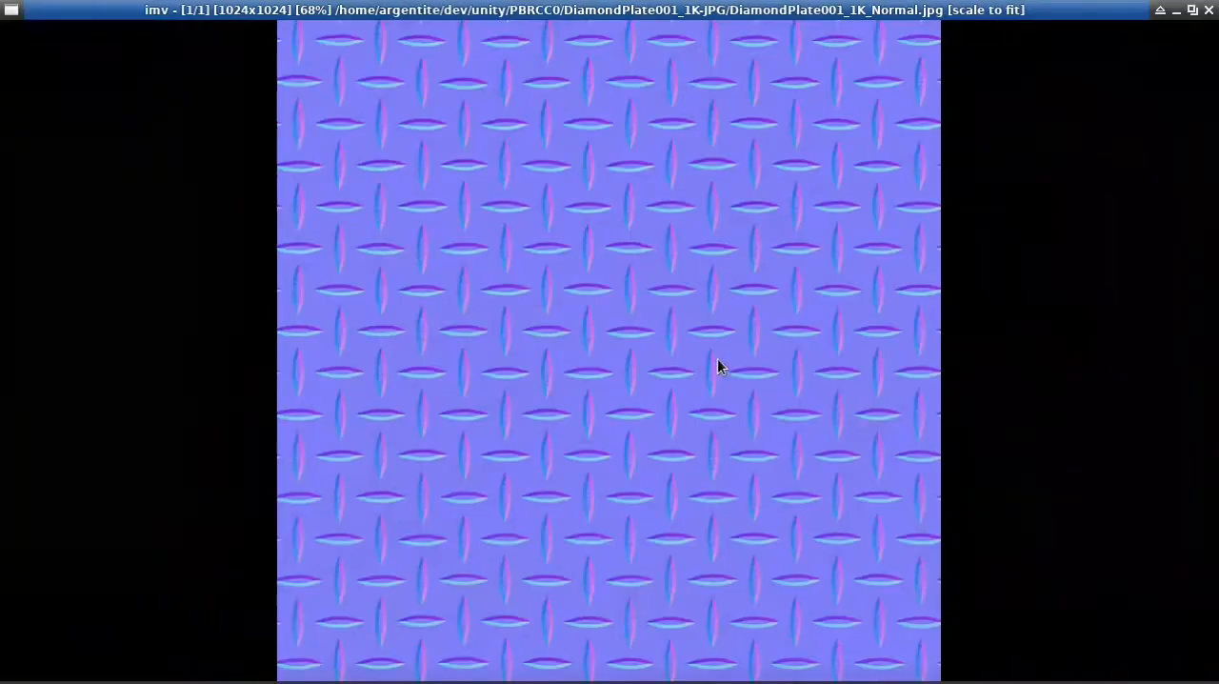
scroll(635, 261, up, 2)
scroll(636, 261, up, 4)
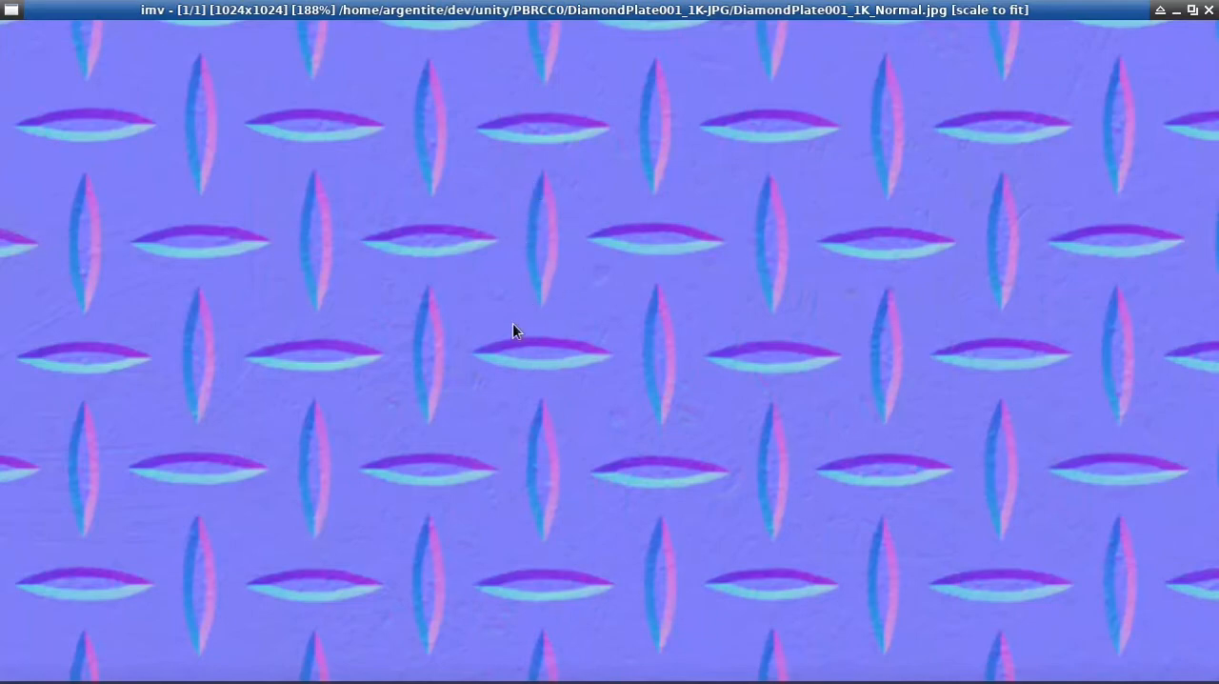
scroll(591, 222, down, 6)
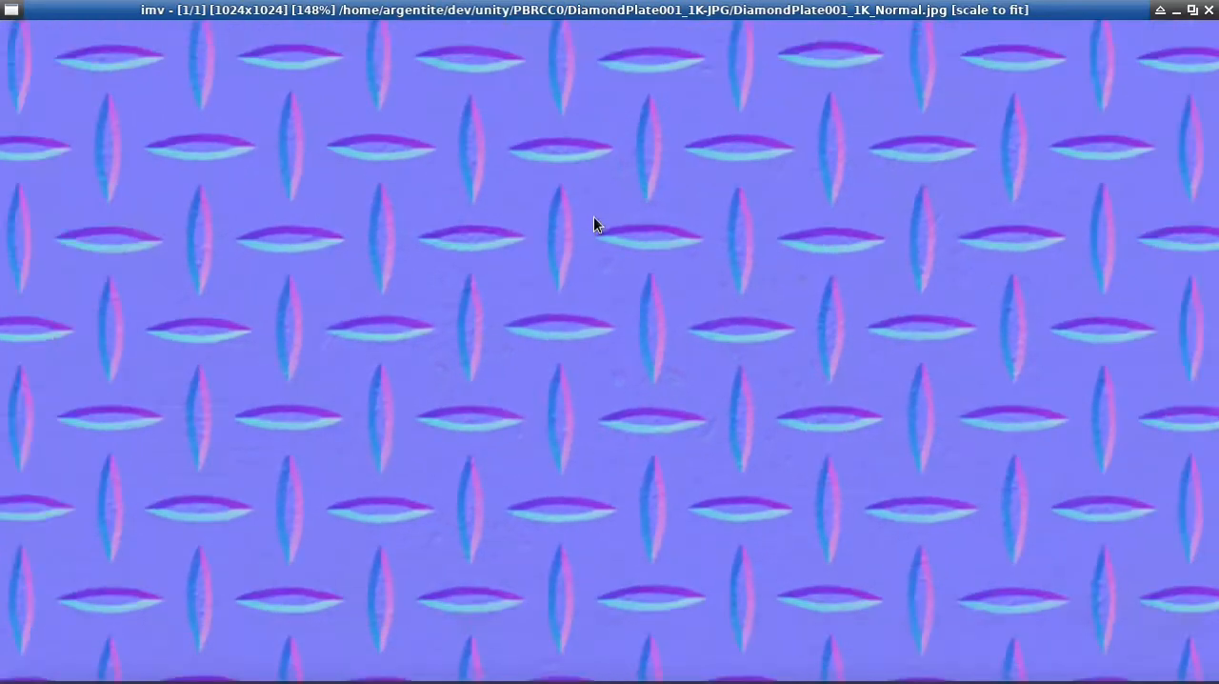
scroll(592, 222, down, 2)
scroll(588, 262, up, 7)
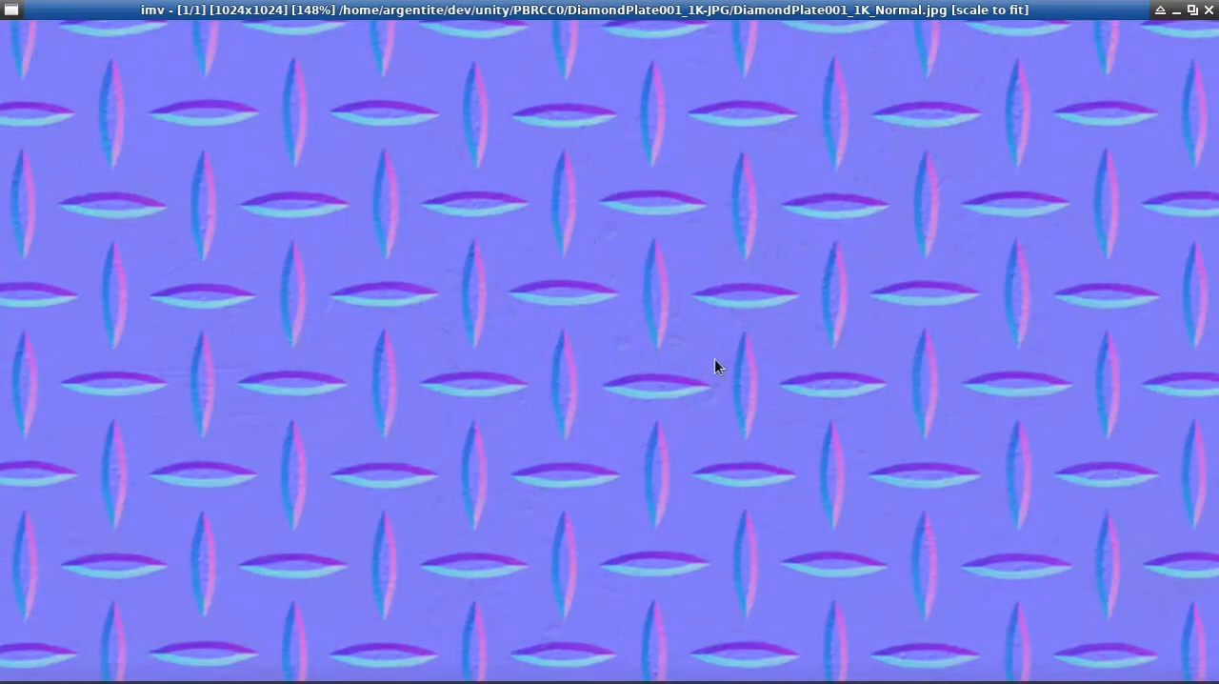
scroll(715, 365, down, 4)
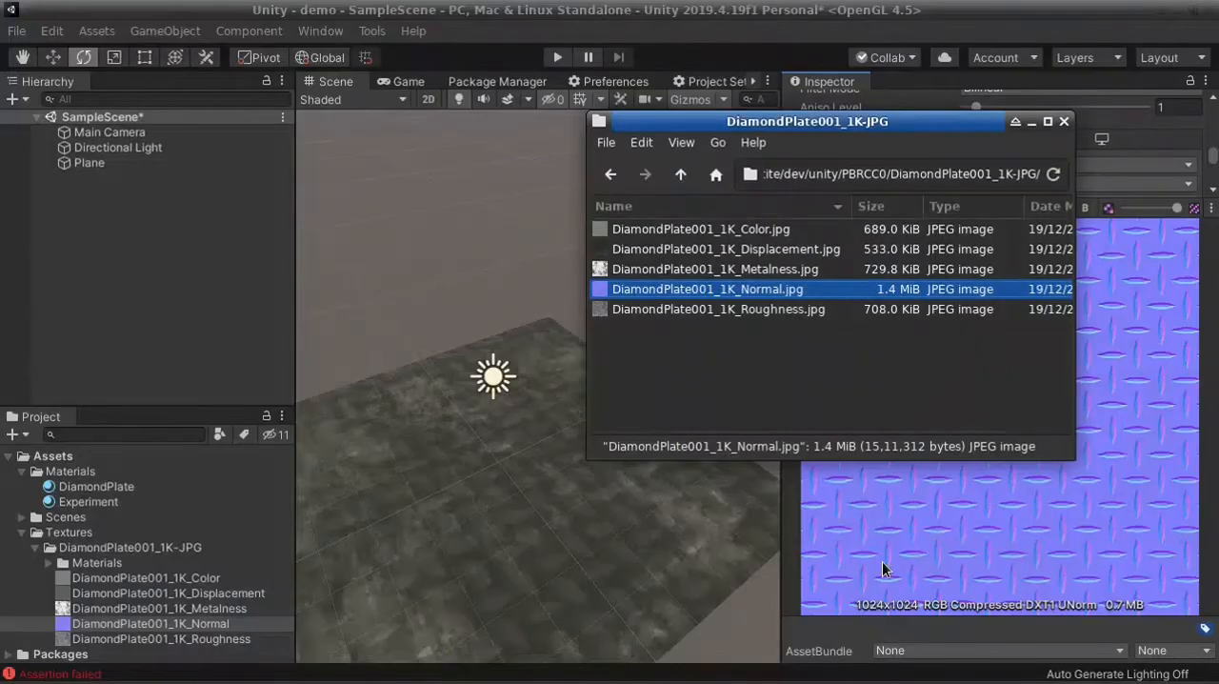
click(1209, 9)
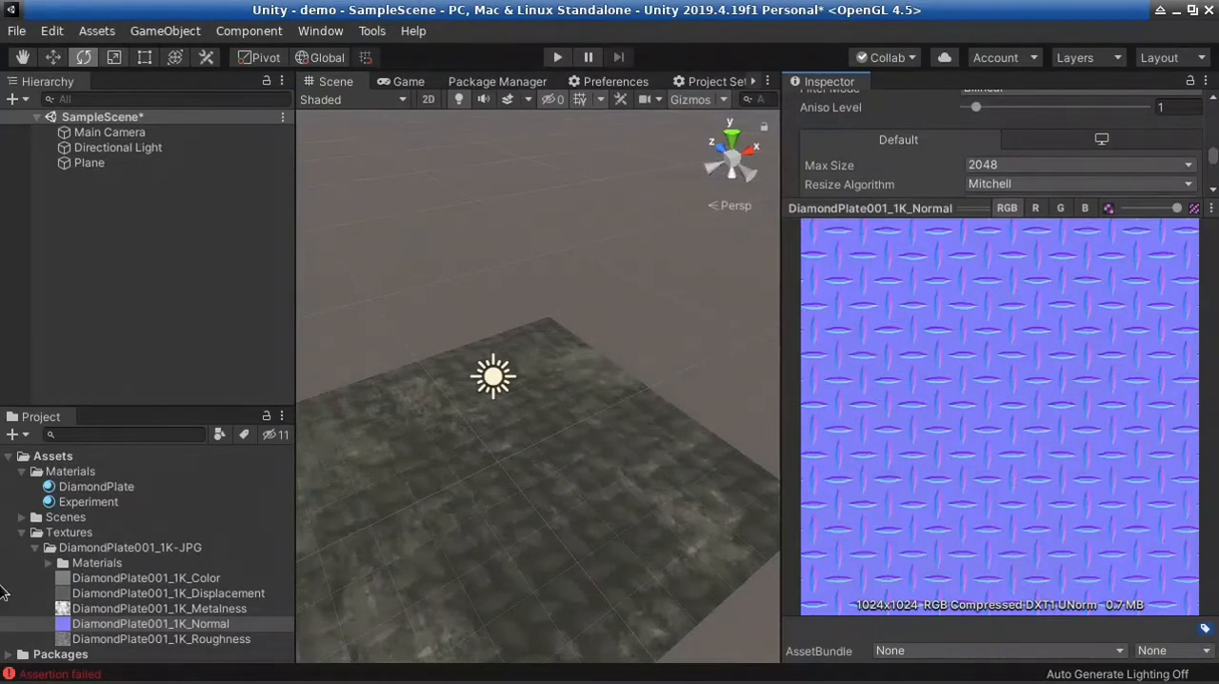
Select the plane and assign DiamondPlate001_1K_Normal as the Normal Map of its DiamondPlate material
click(452, 600)
scroll(860, 482, down, 10)
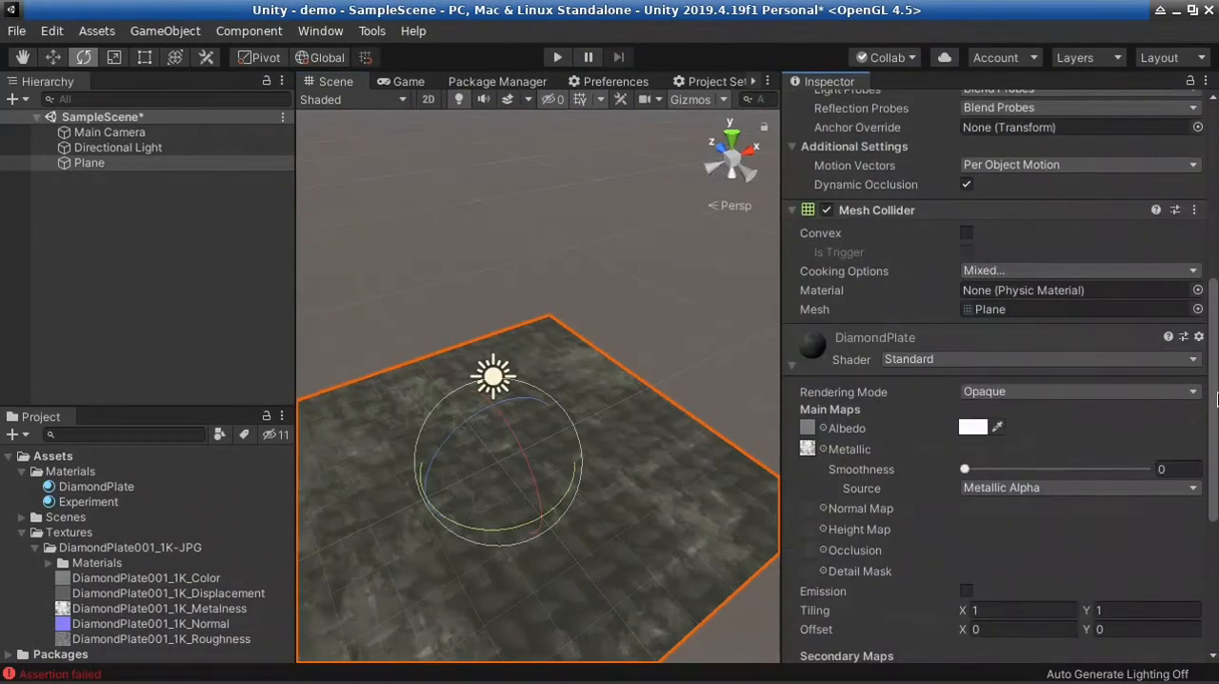
drag(116, 631, 813, 339)
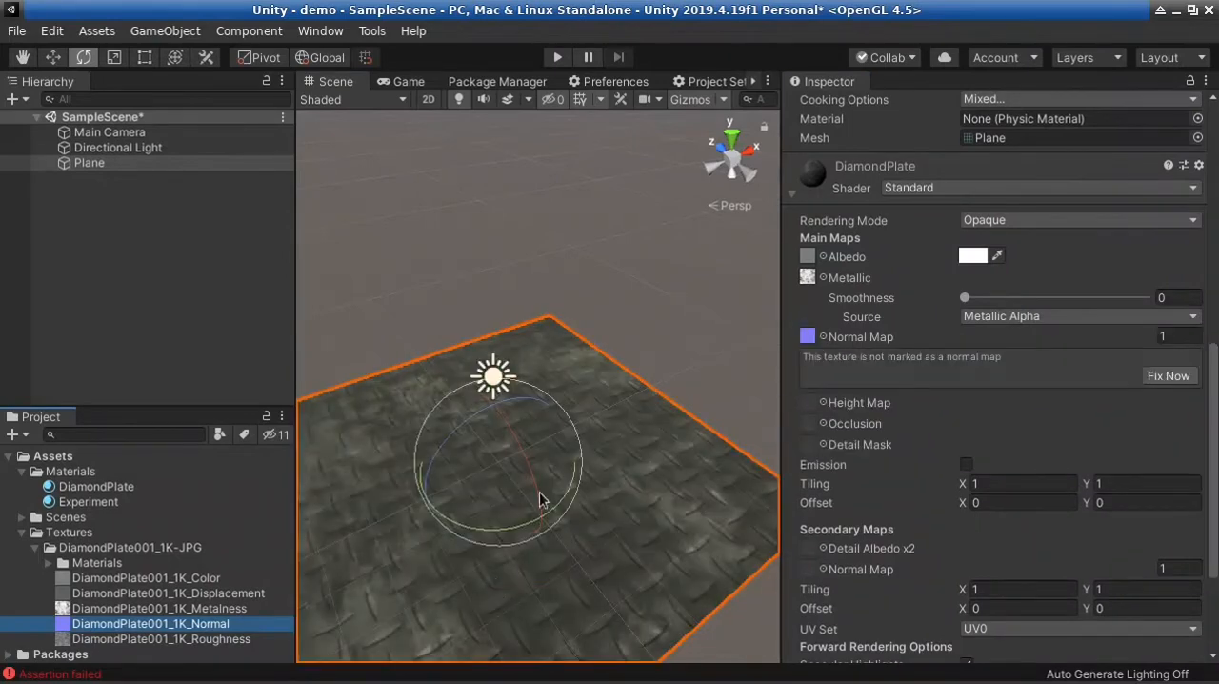
alt+drag(496, 583, 627, 368)
scroll(627, 367, down, 8)
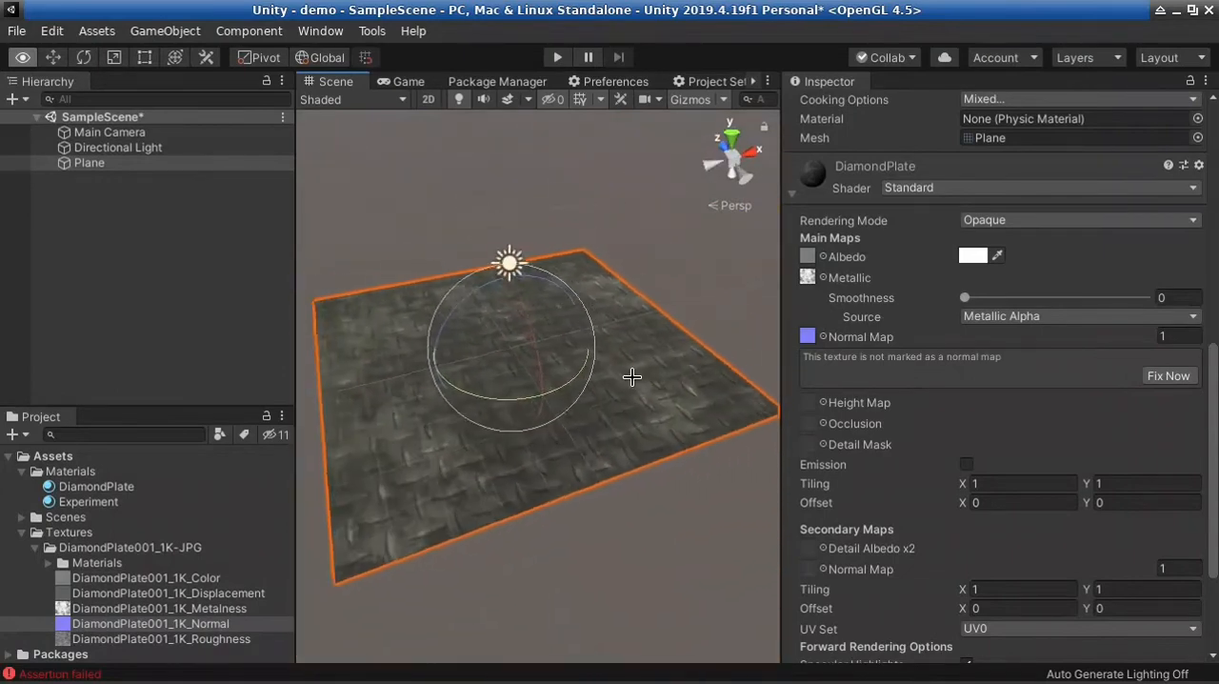
Set the DiamondPlate material's Smoothness to 0.232 and inspect the plane's surface relief up close
drag(967, 298, 1008, 299)
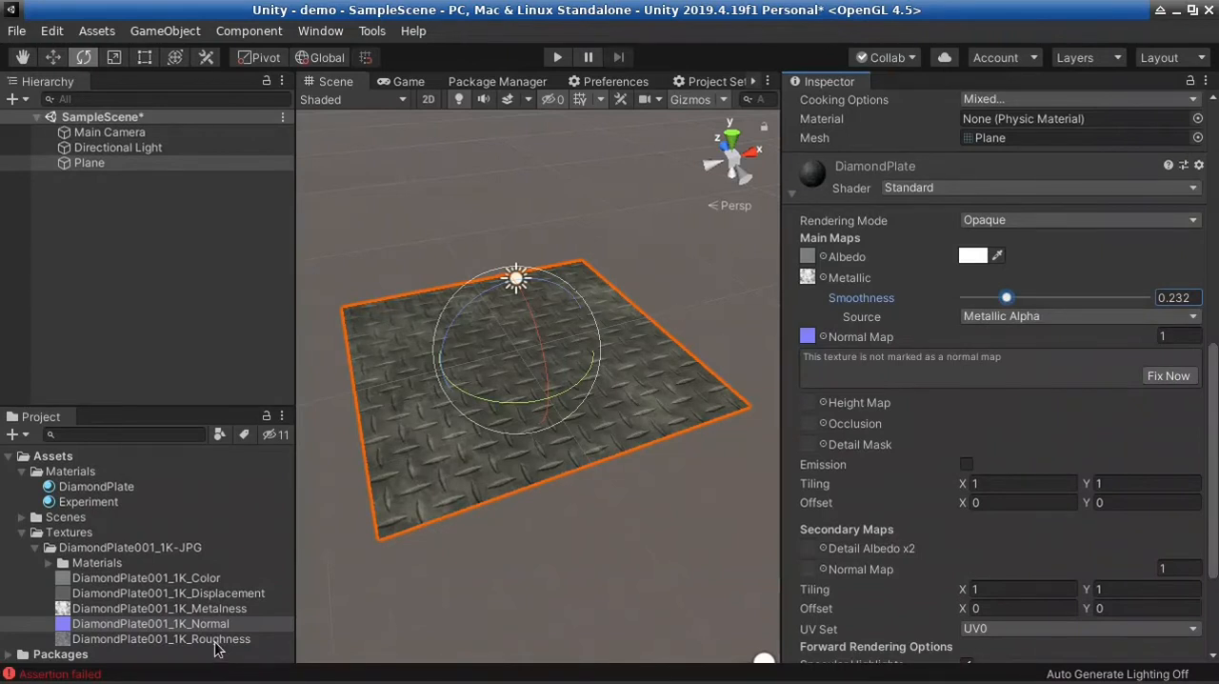
right_drag(466, 436, 564, 393)
key(w)
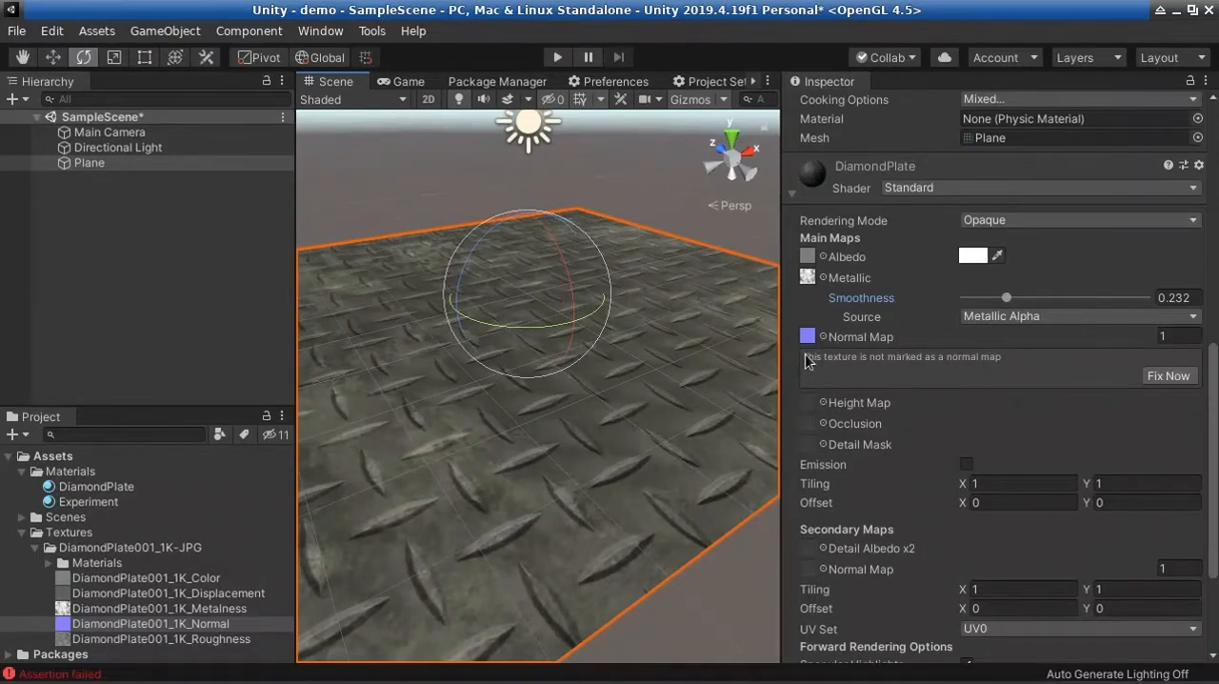
click(864, 353)
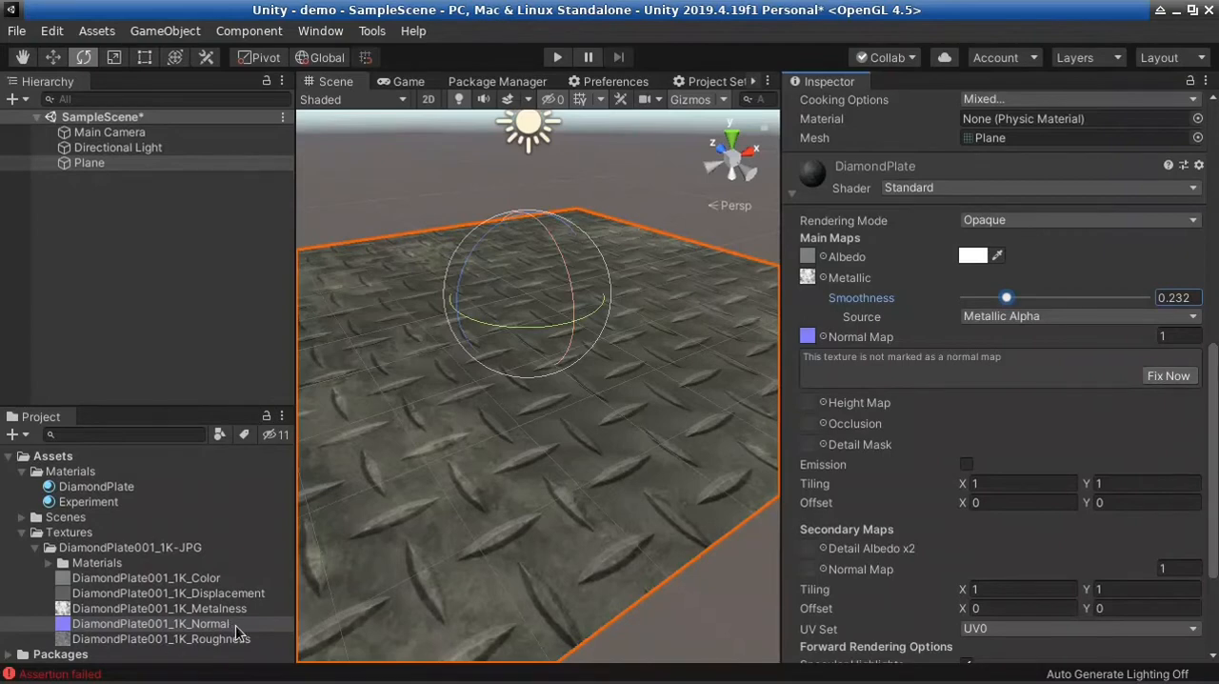
Change the DiamondPlate001_1K_Normal texture's type to Normal map, switch to the DiamondPlate material, and apply the pending import settings
click(96, 627)
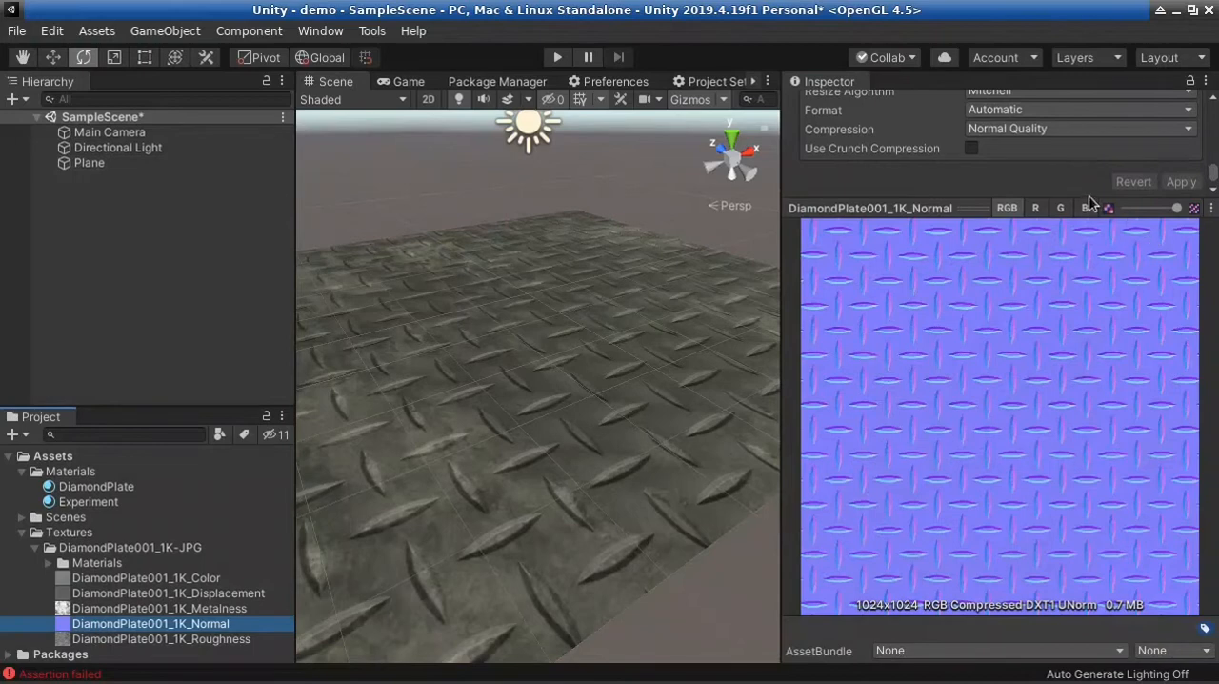
drag(972, 205, 991, 452)
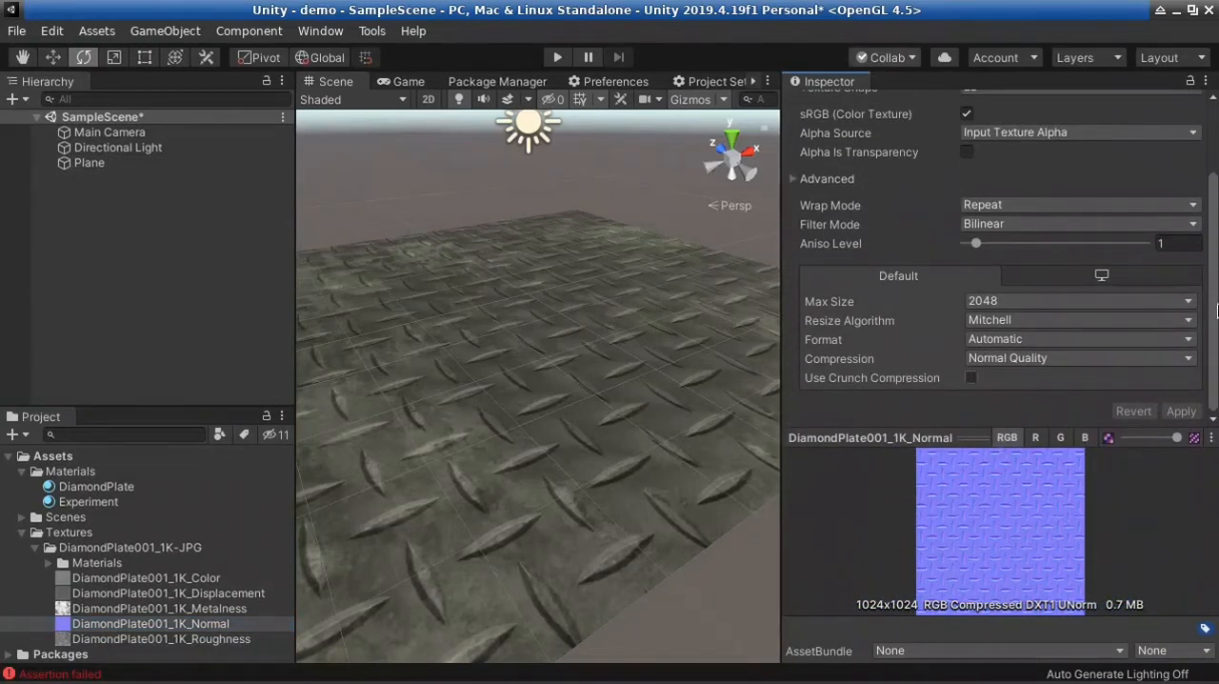
drag(1217, 310, 1218, 143)
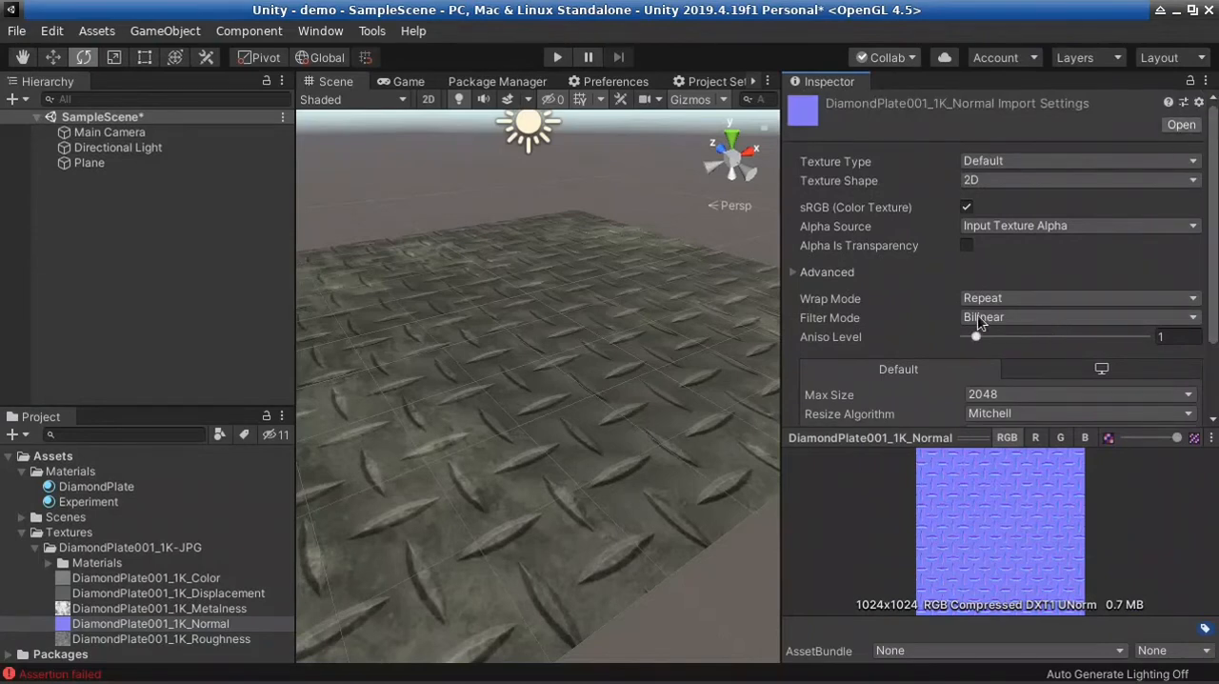
click(998, 162)
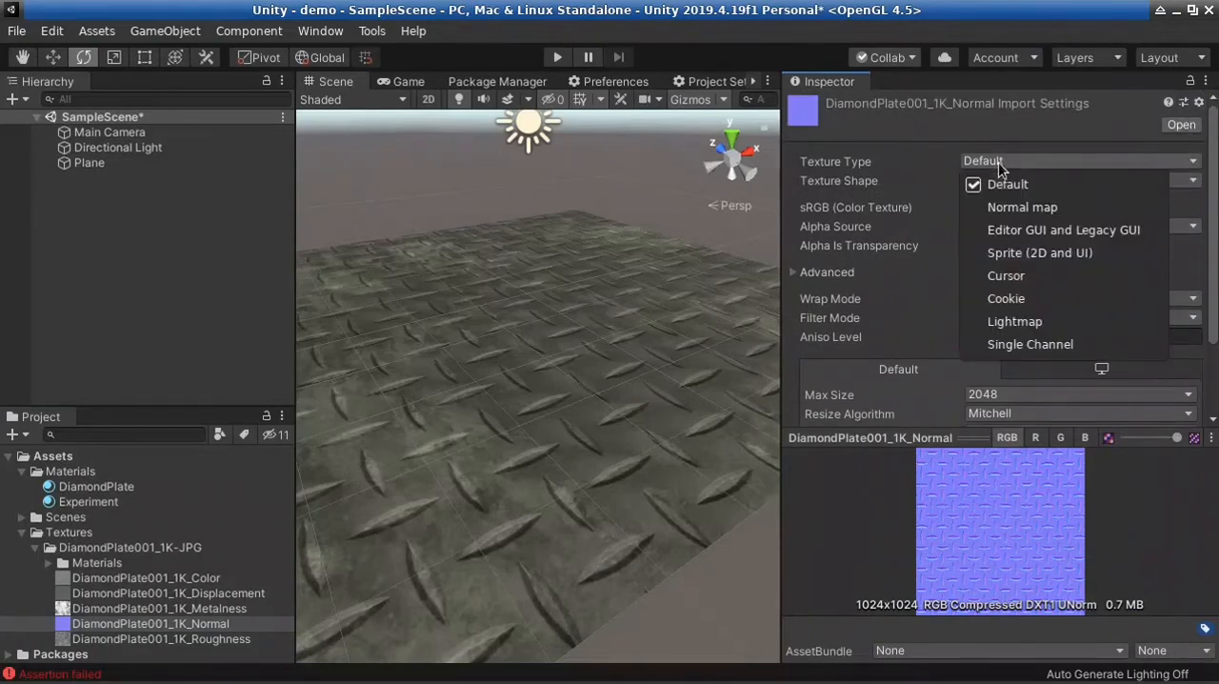
click(1023, 209)
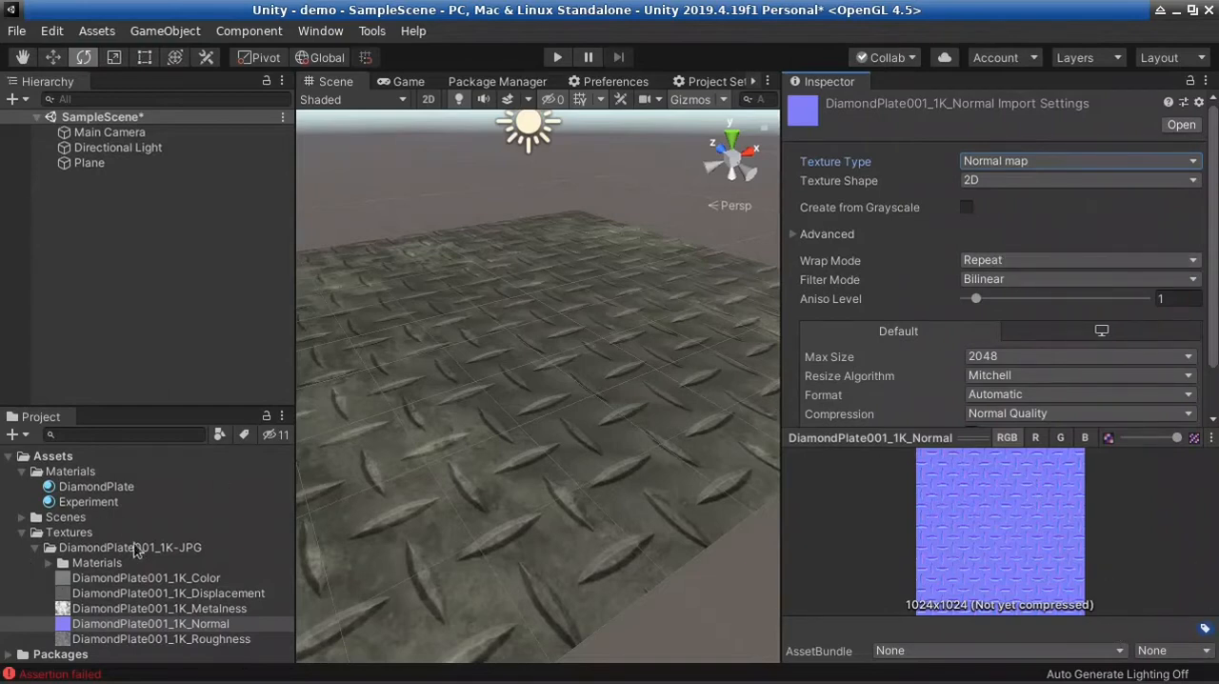
click(106, 487)
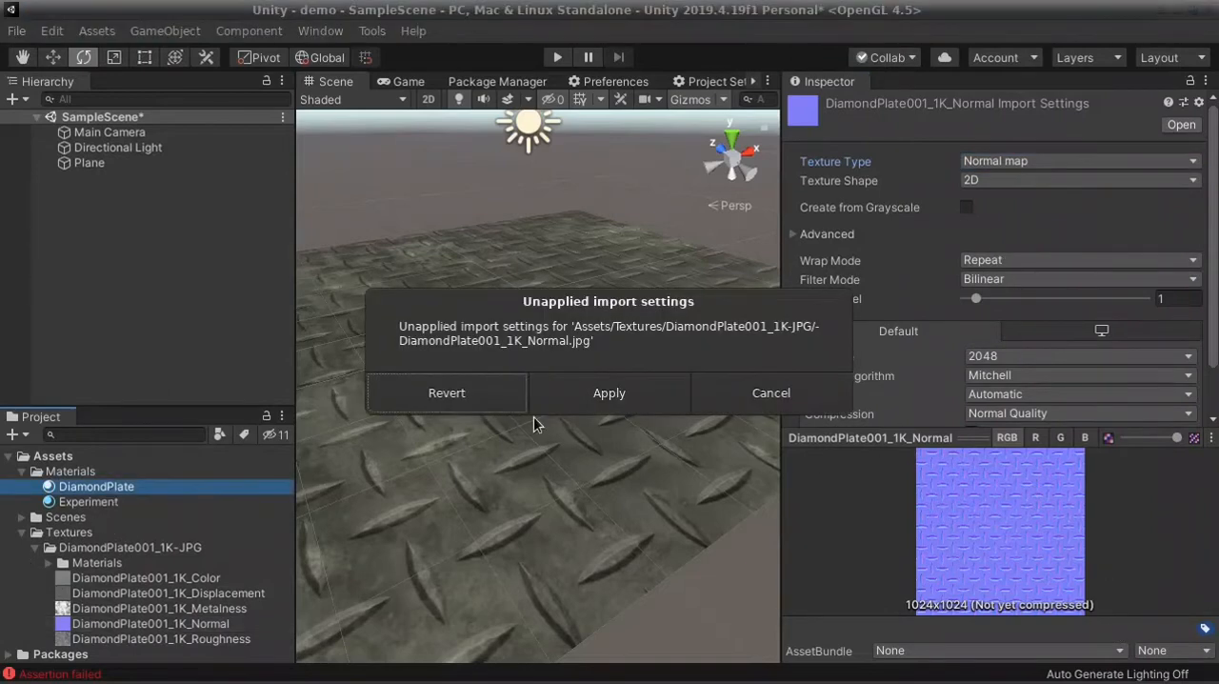
click(619, 394)
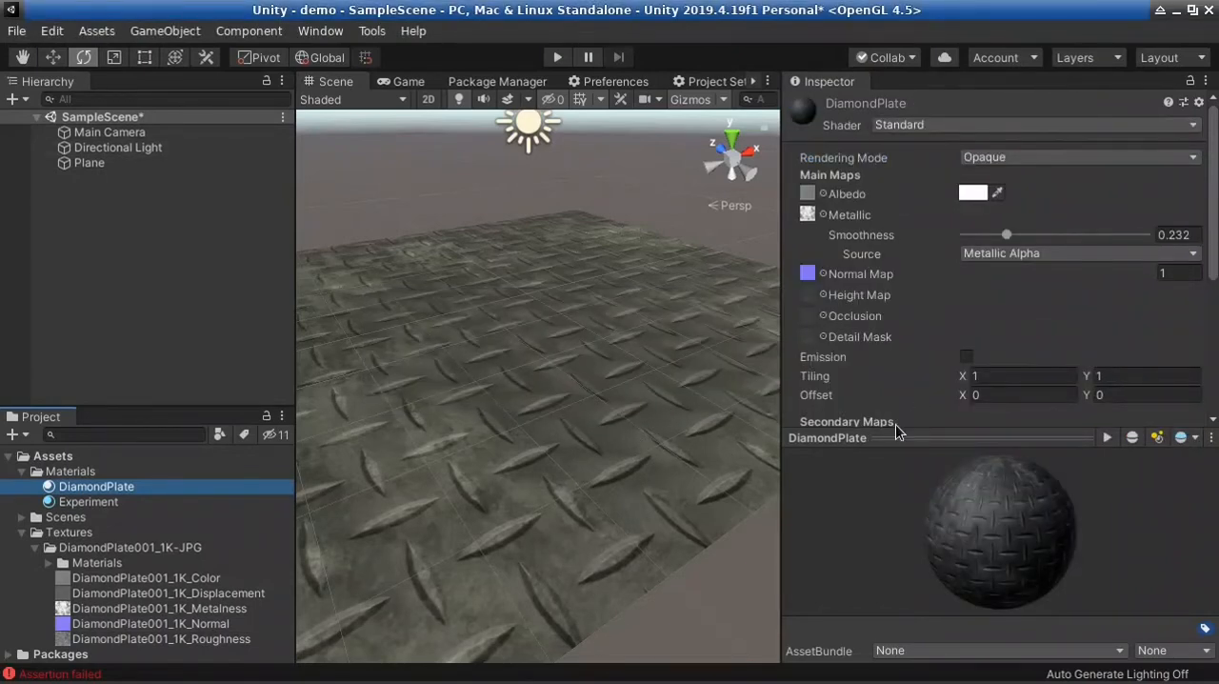
Clear the DiamondPlate material's Normal Map by choosing None, and inspect the plane up close without it
right_drag(515, 461, 438, 487)
scroll(438, 488, down, 5)
click(824, 274)
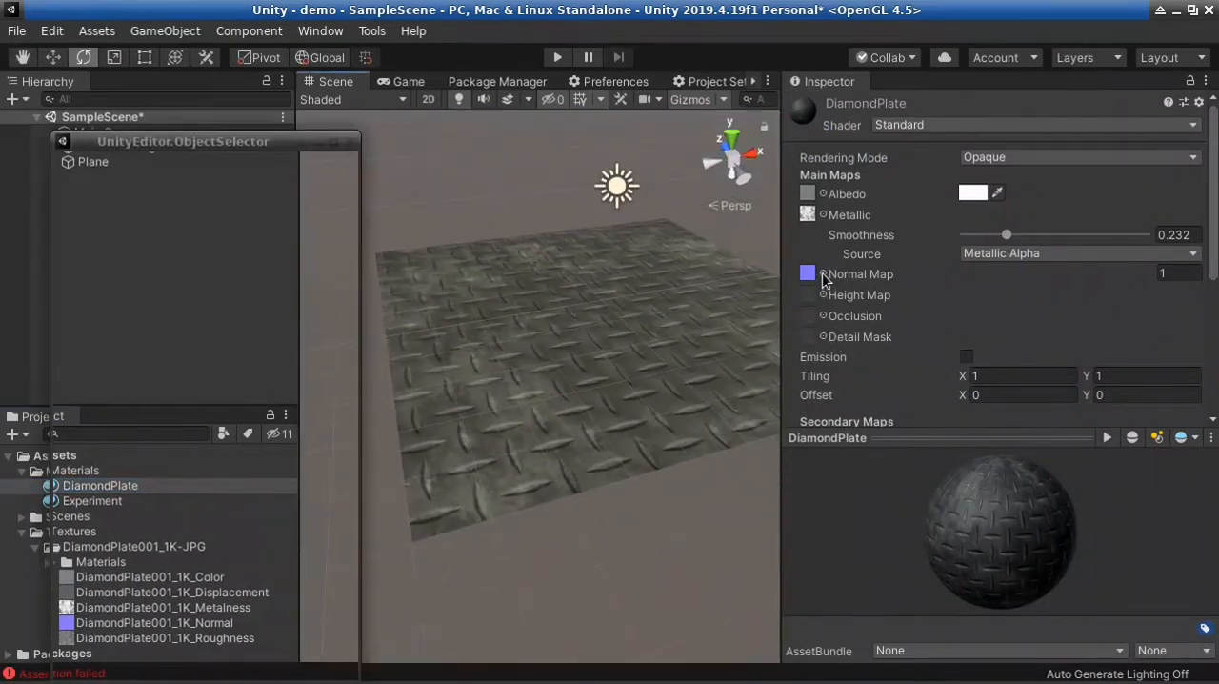
click(120, 261)
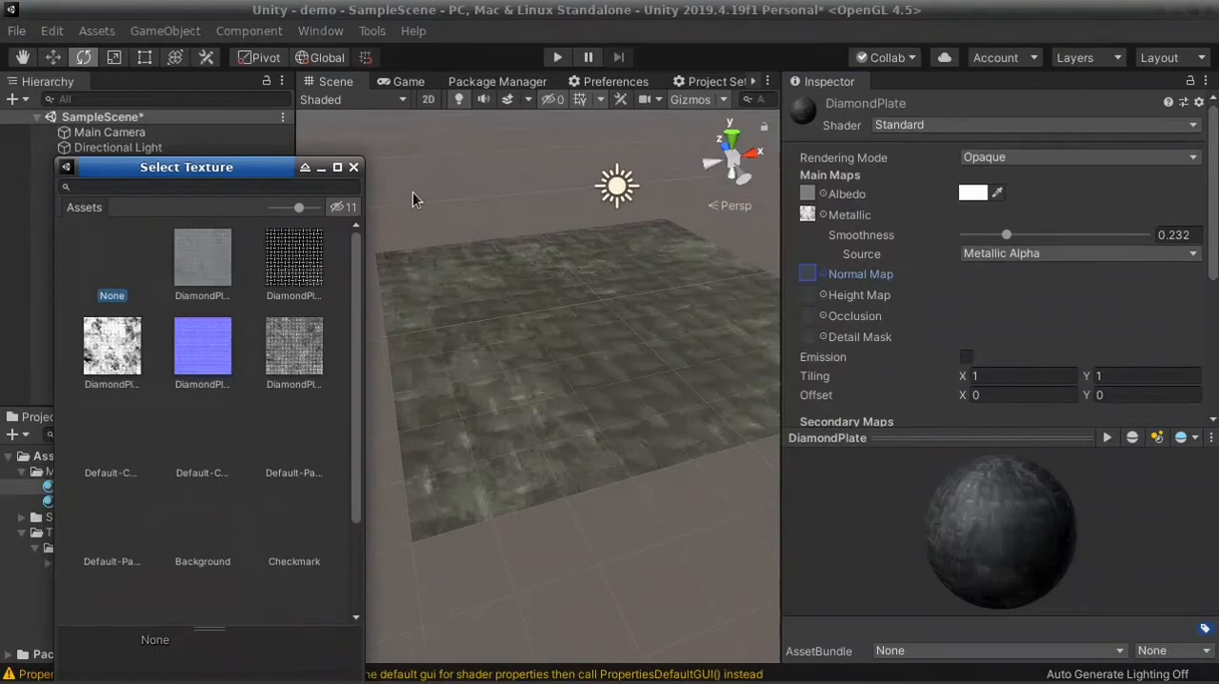
click(353, 167)
right_drag(427, 313, 484, 450)
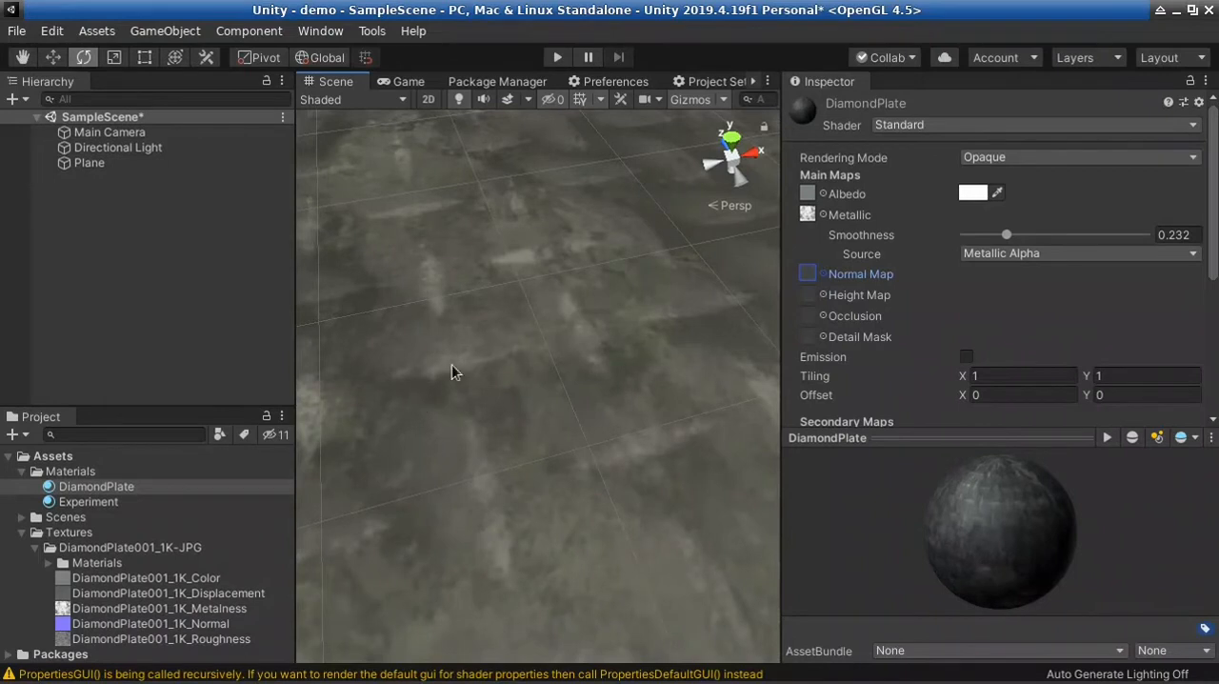
mouse_move(542, 412)
right_down()
mouse_move(571, 416)
mouse_move(547, 430)
right_up()
Reassign DiamondPlate001_1K_Normal as the Normal Map of the DiamondPlate material
drag(194, 621, 809, 273)
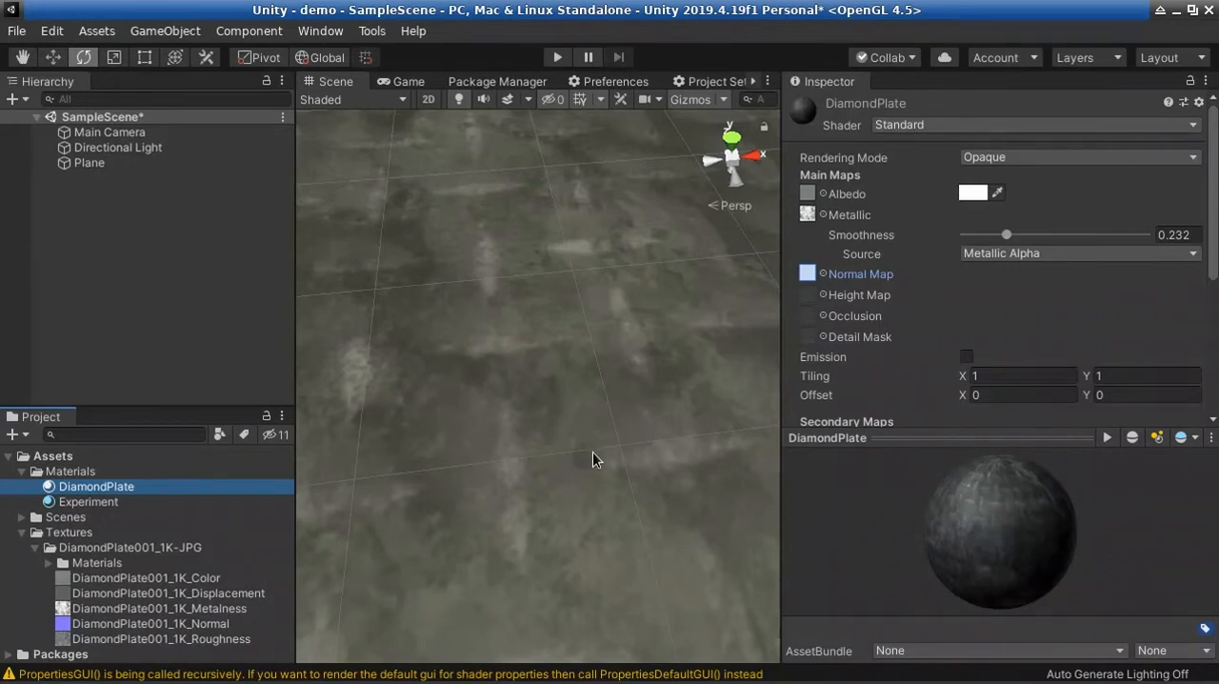
drag(813, 273, 814, 275)
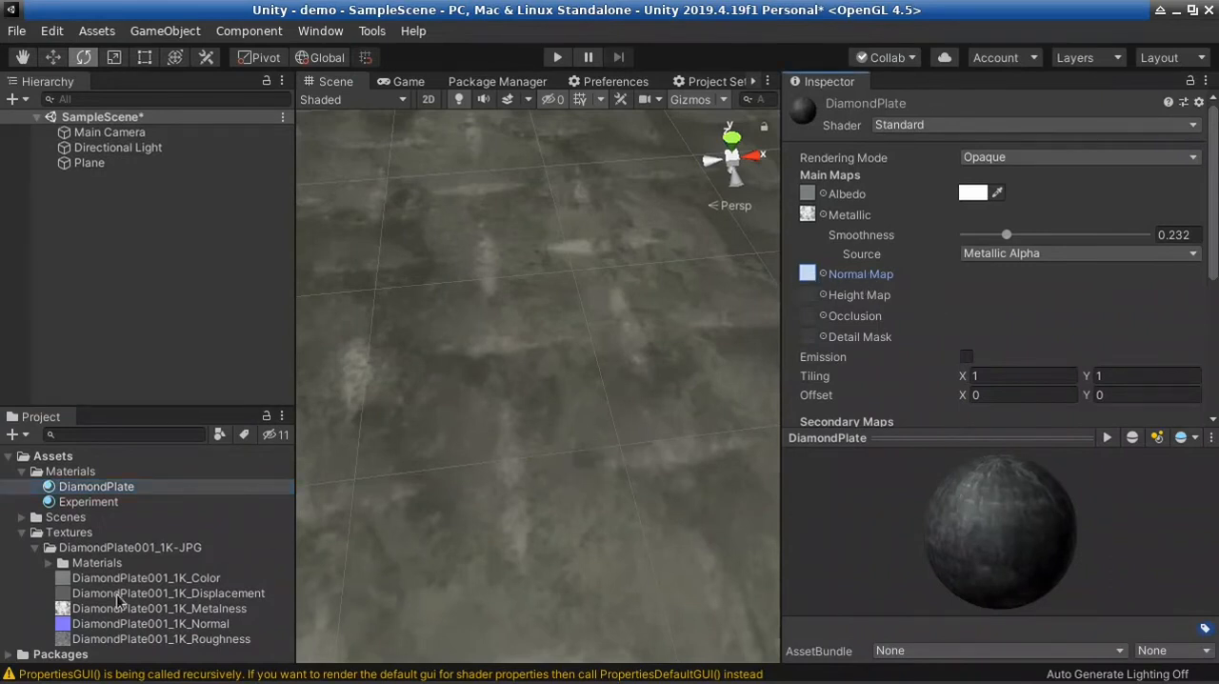
drag(157, 625, 804, 276)
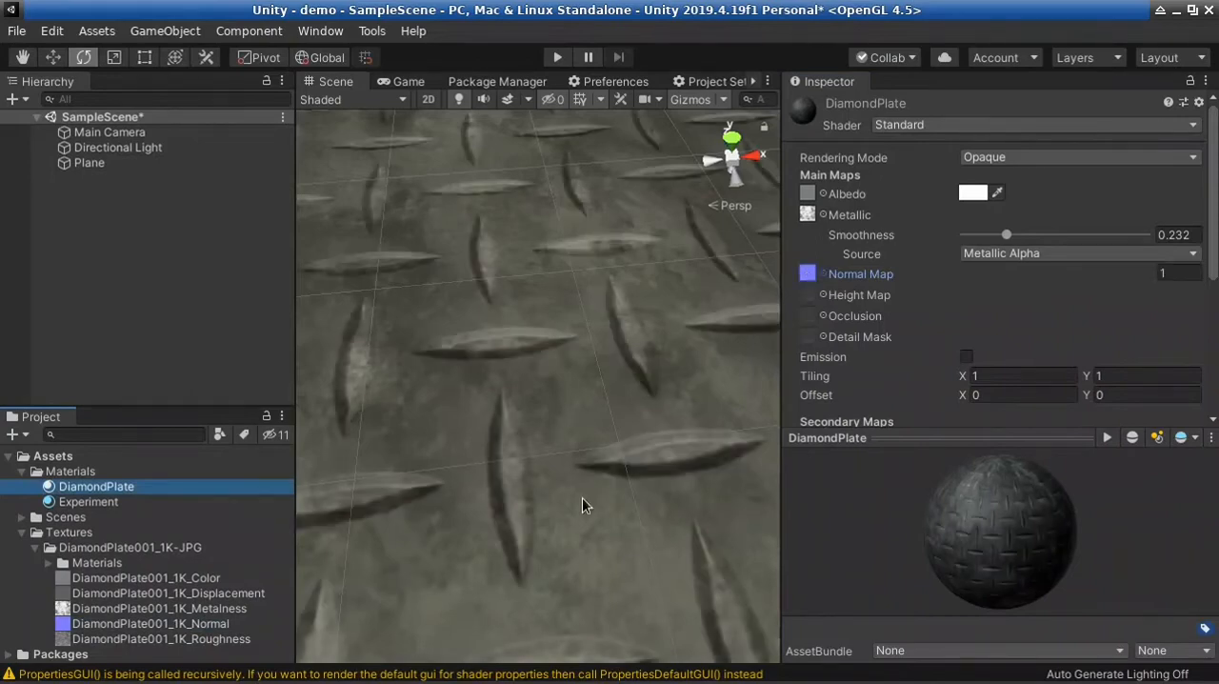
Examine the plane's diamond relief from near and far and from different angles around the light
key(s)
right_drag(530, 469, 697, 408)
key(w)
key(s)
key(w)
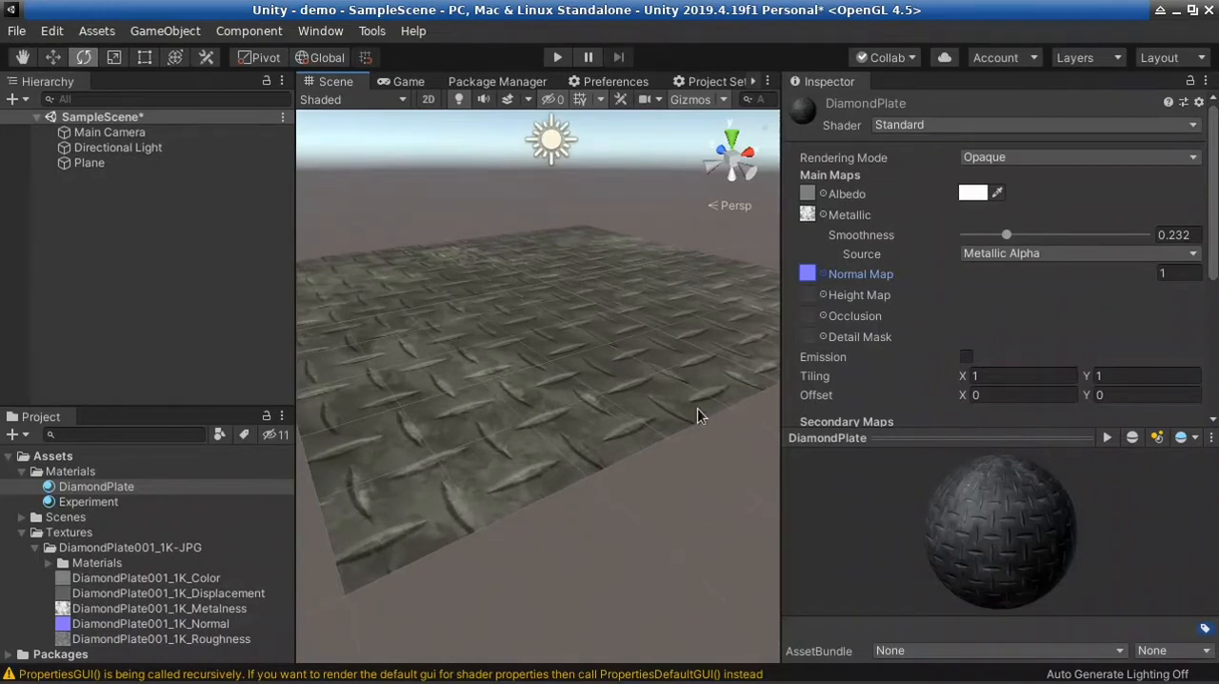
right_drag(762, 274, 689, 266)
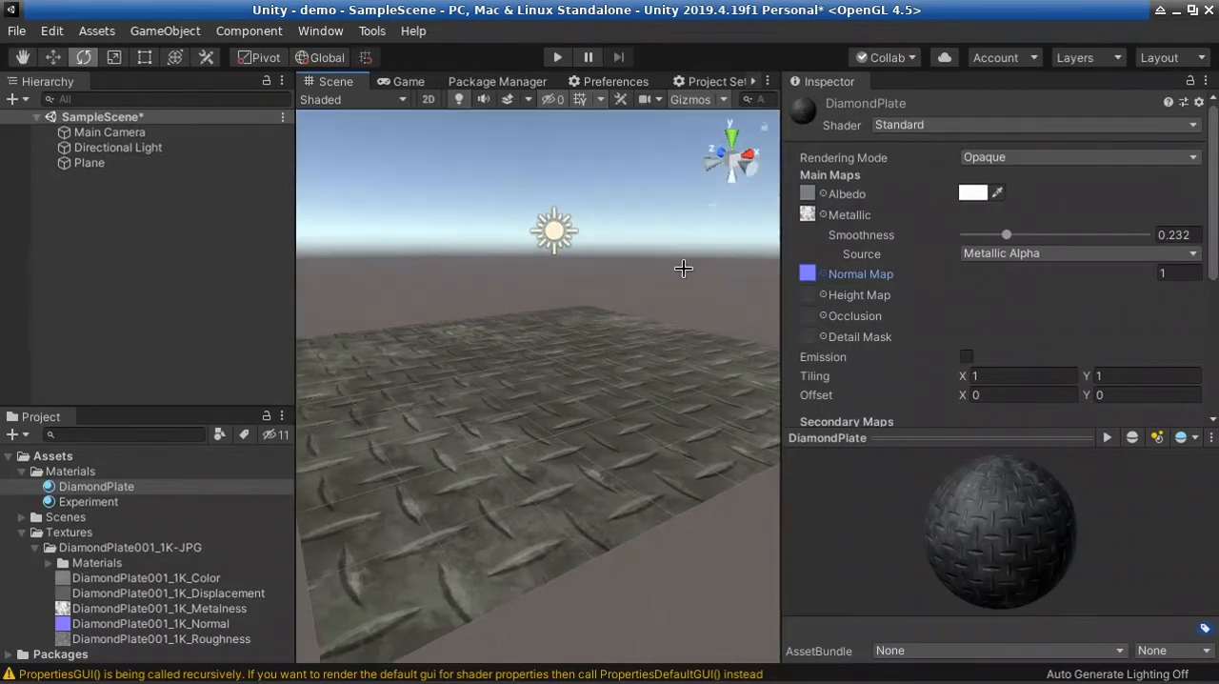
right_drag(534, 495, 552, 574)
key(w)
key(s)
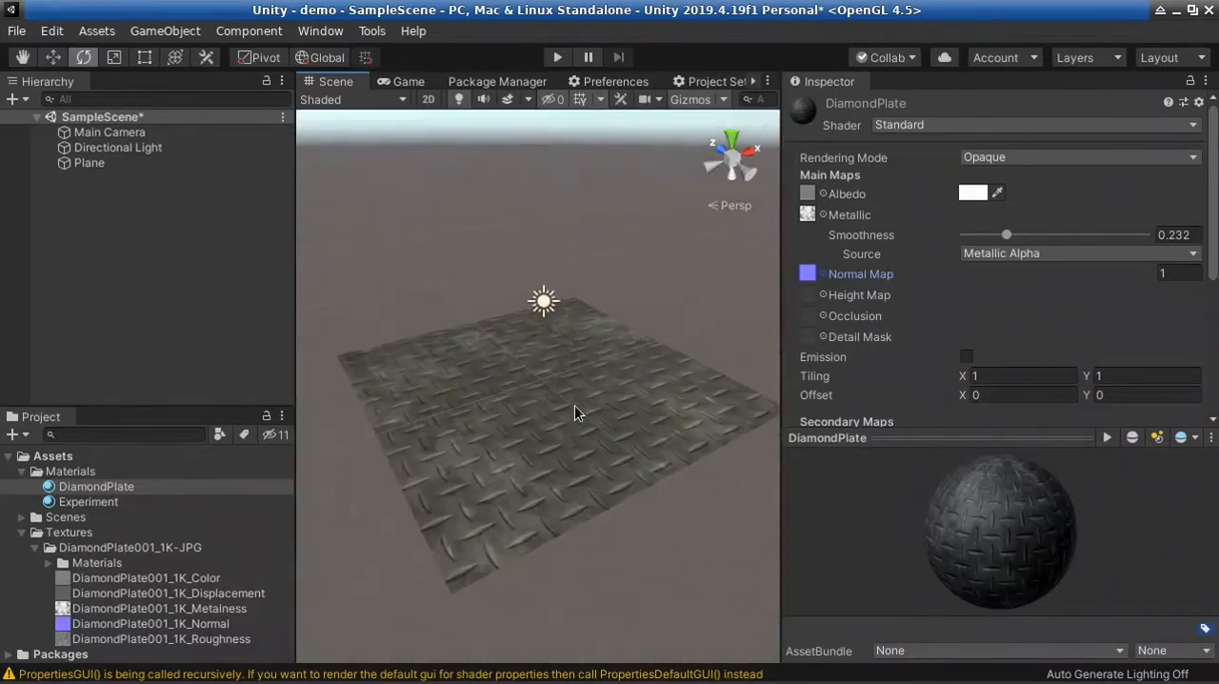
Select the Directional Light above the plane and examine its direction over the plate in a wider Scene view
click(544, 303)
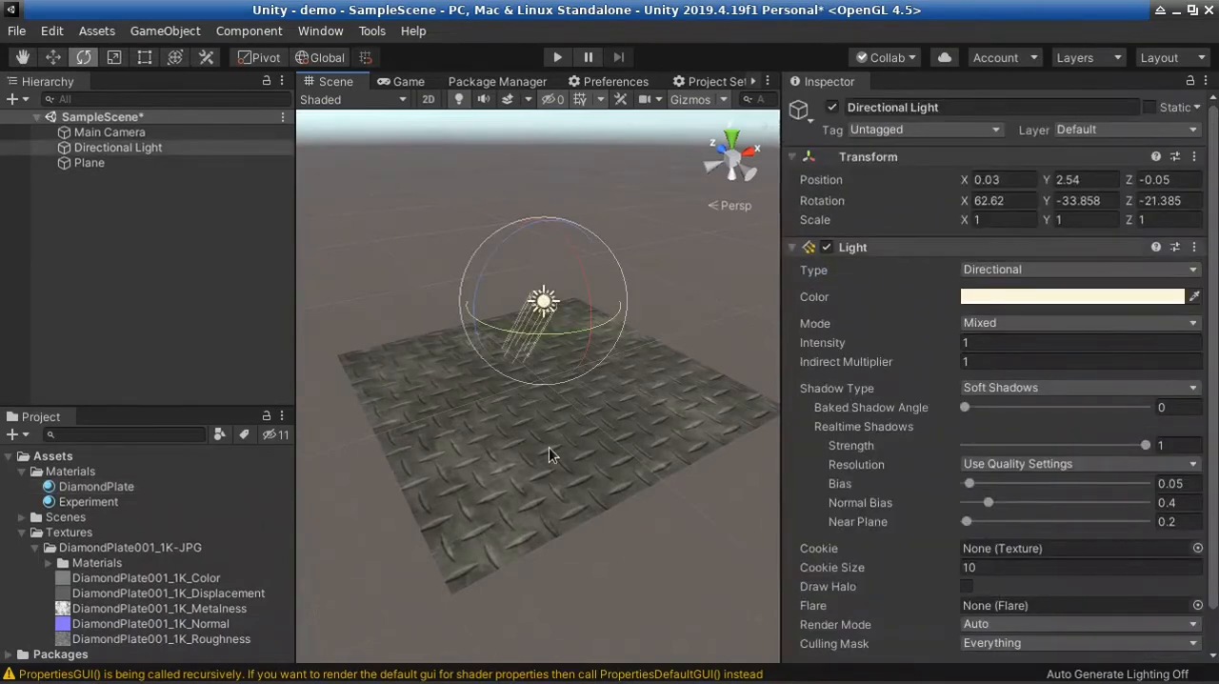
click(565, 426)
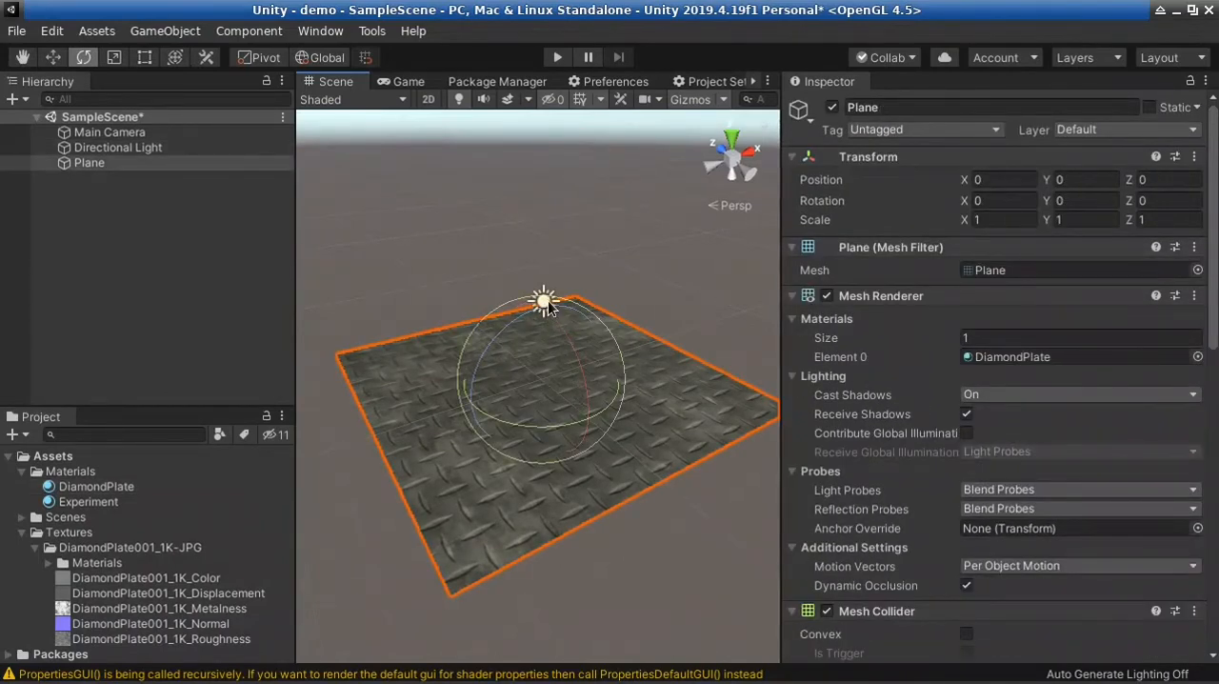
click(666, 275)
click(548, 302)
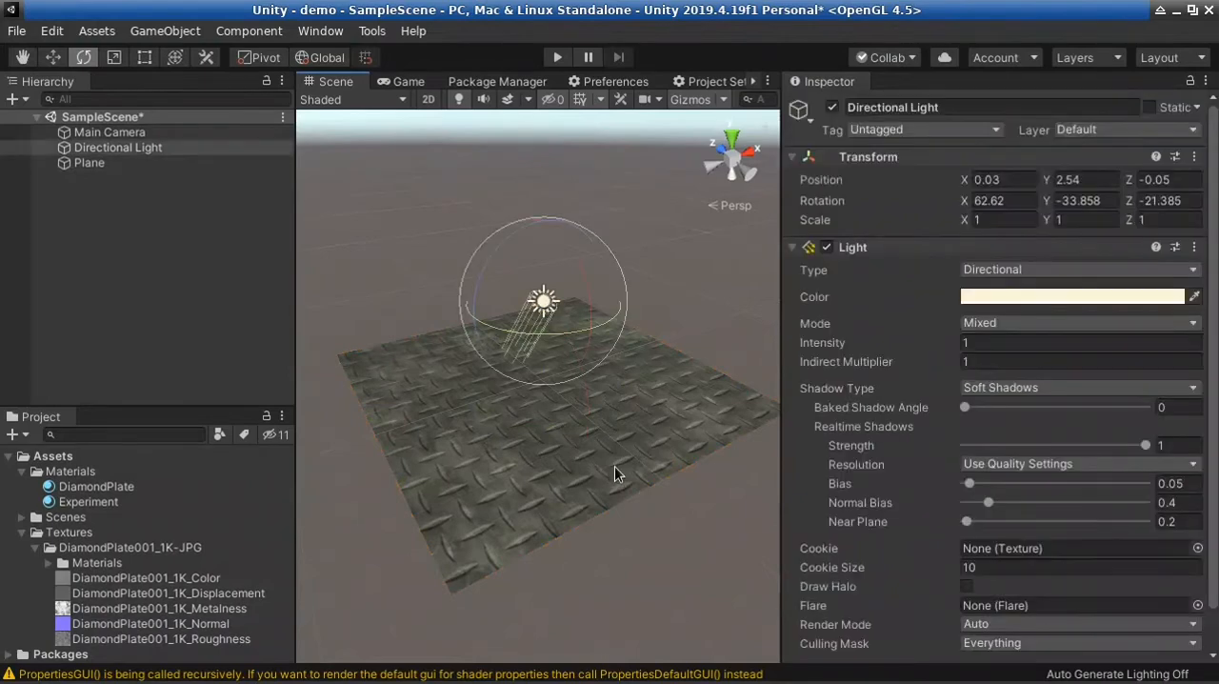
key(w)
right_drag(618, 474, 522, 423)
key(f)
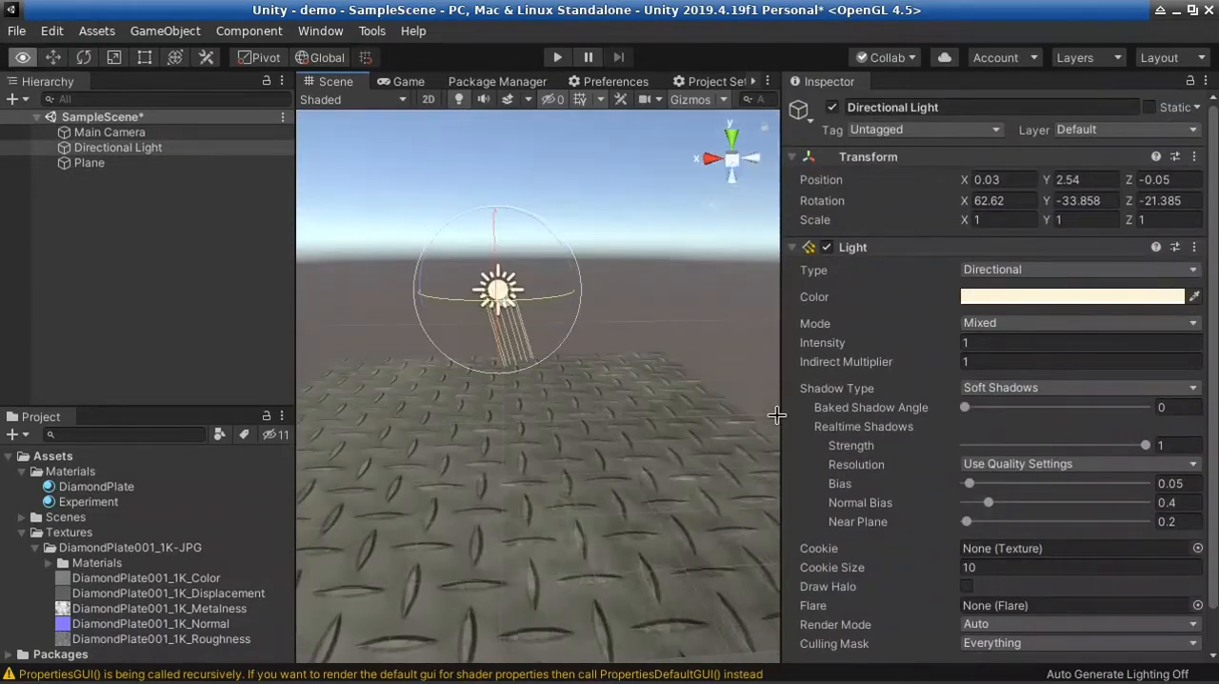
drag(783, 408, 898, 408)
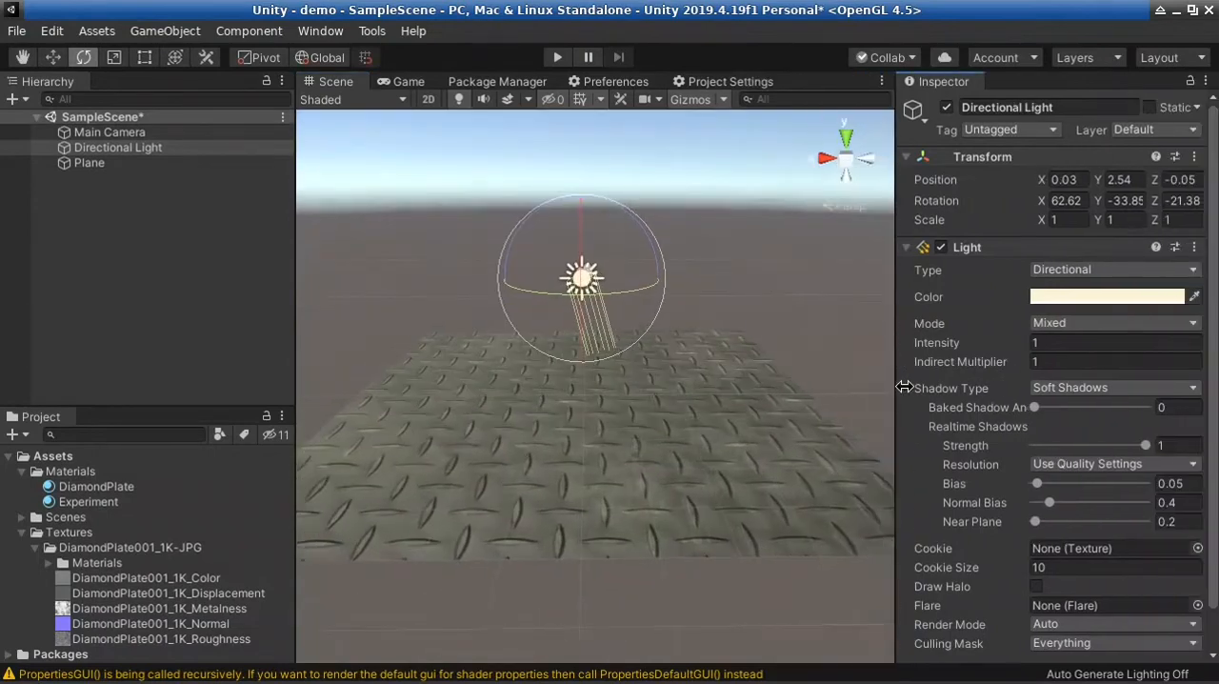
Open the DiamondPlate001_1K_Displacement texture and enlarge its preview to examine the black-and-white pattern
click(98, 563)
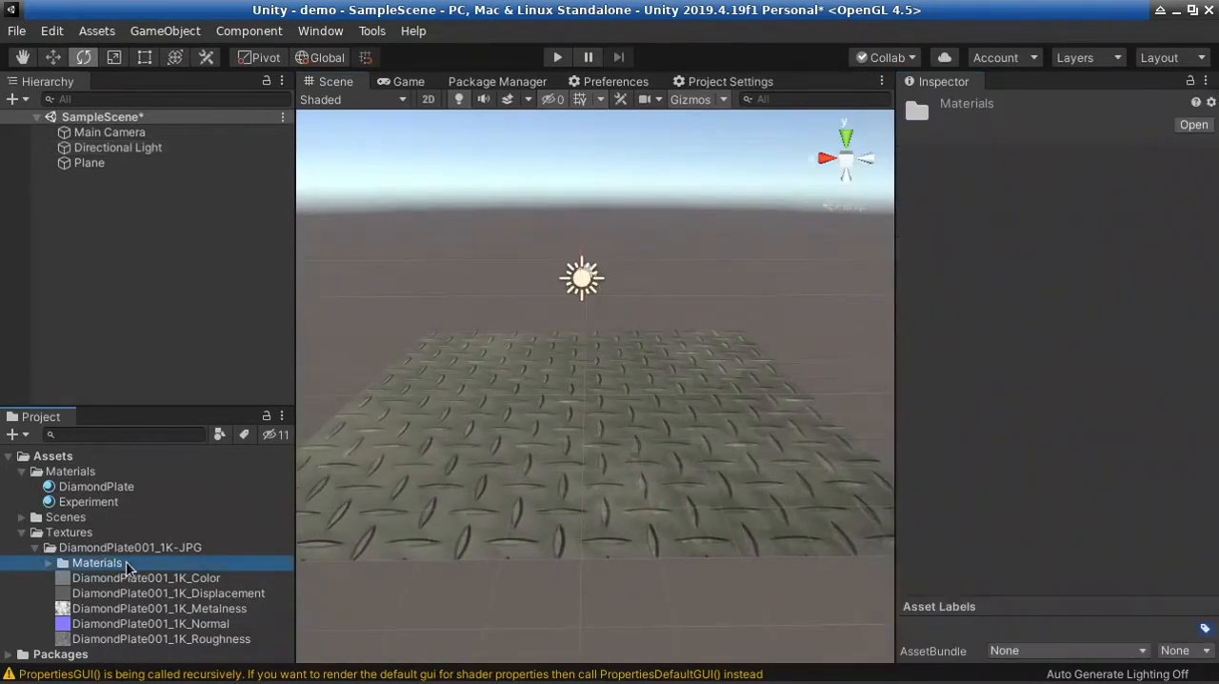
click(100, 496)
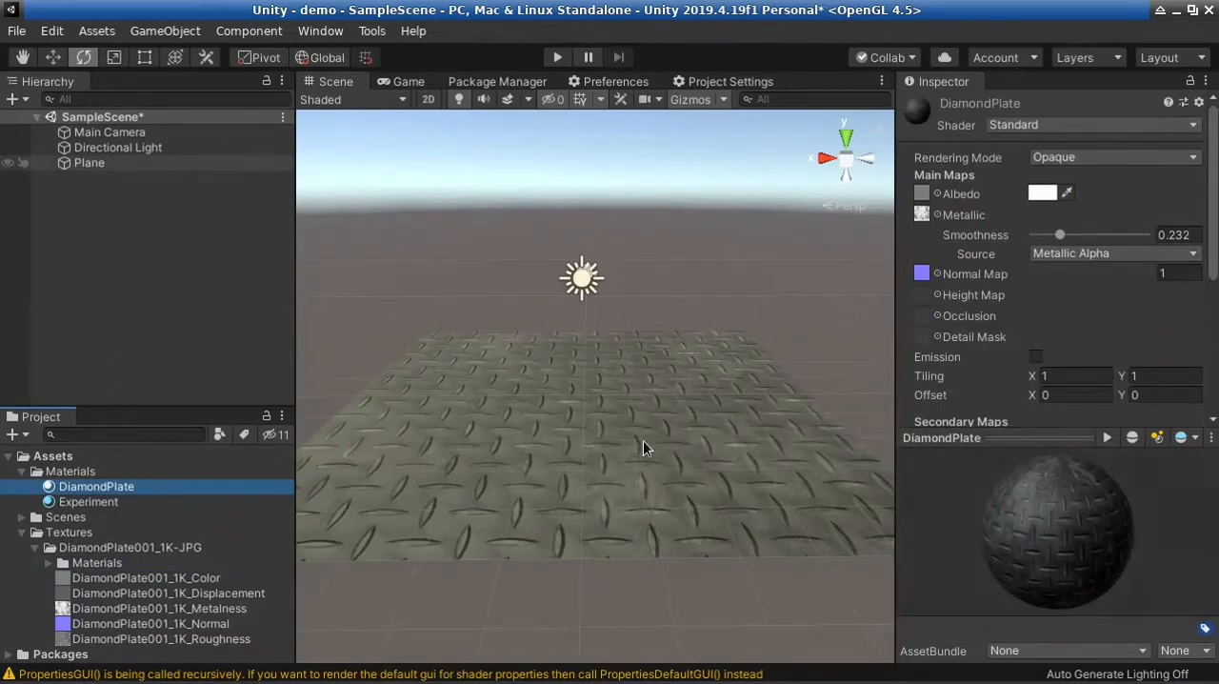
alt+drag(732, 411, 705, 422)
click(241, 594)
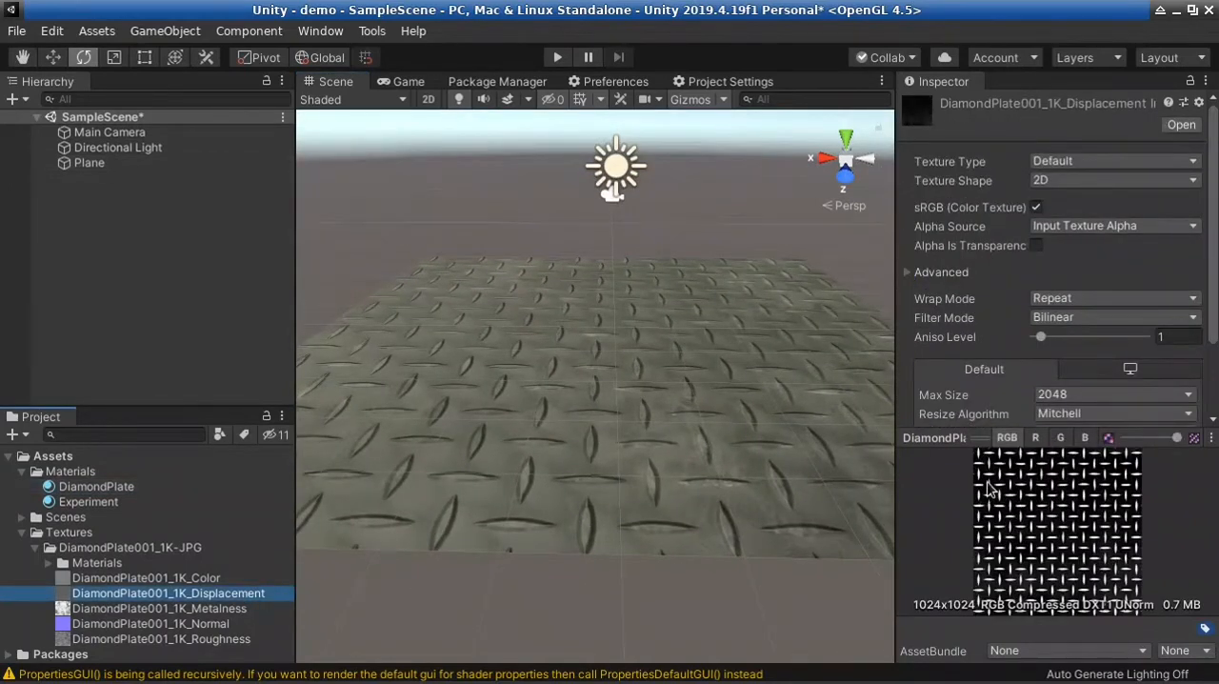
drag(981, 438, 984, 206)
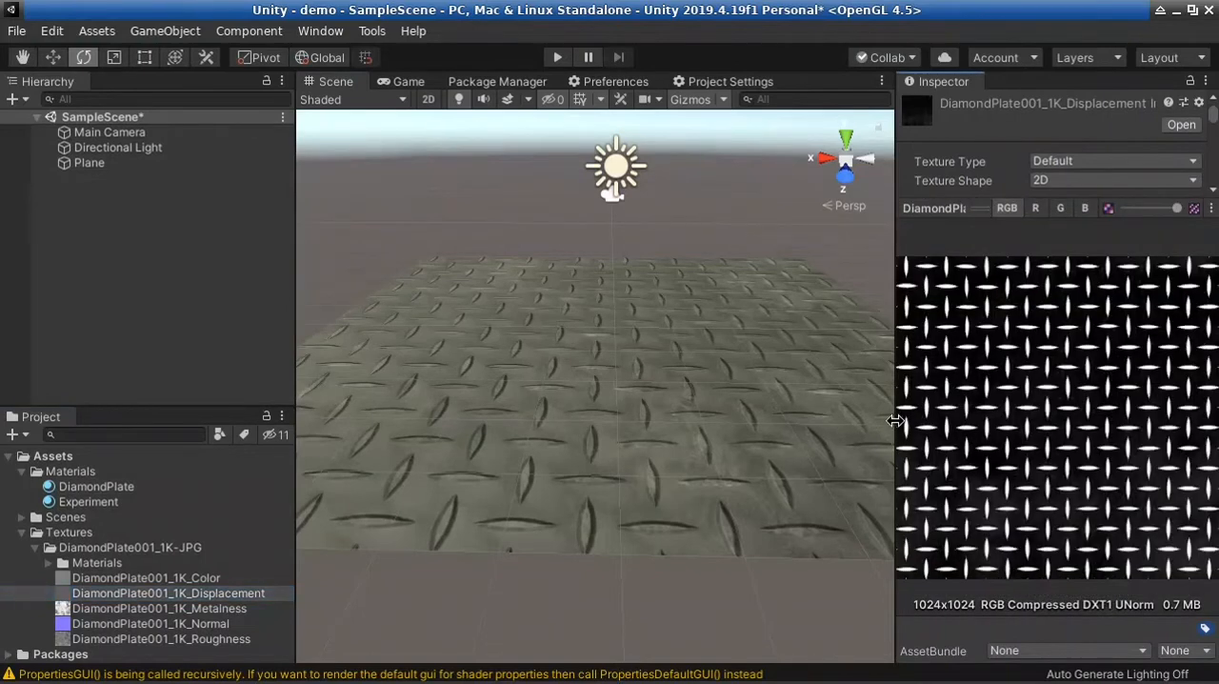
drag(896, 419, 773, 406)
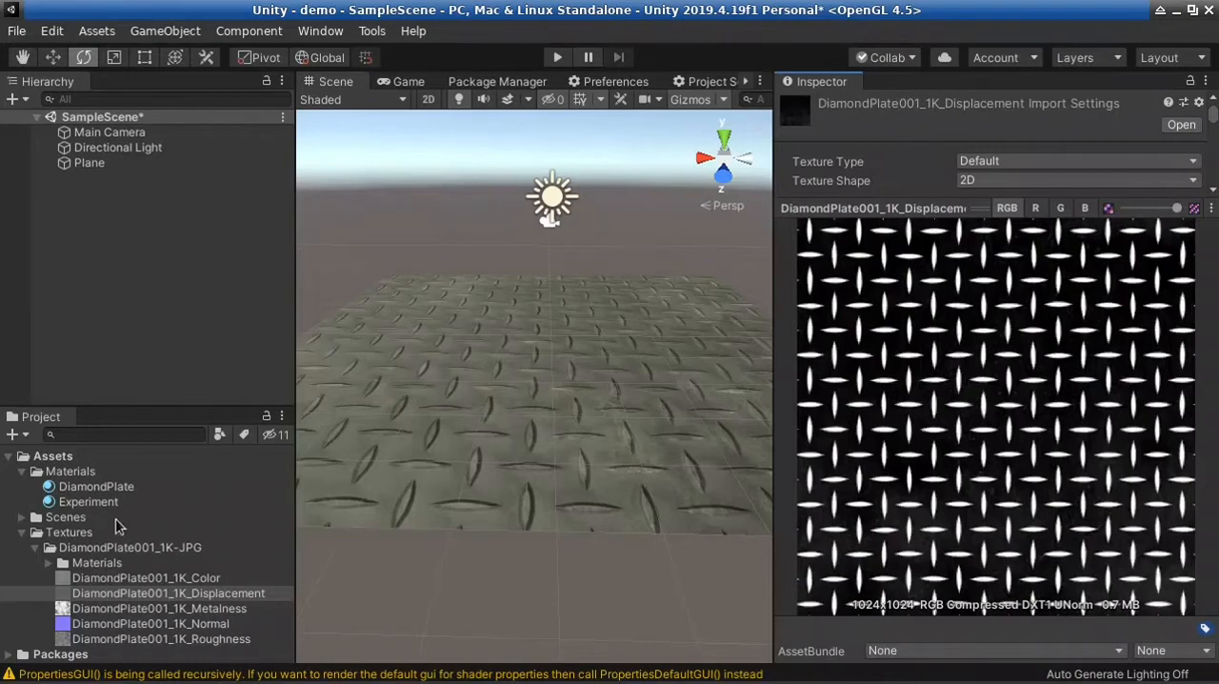
Return to the DiamondPlate material and assign DiamondPlate001_1K_Displacement as its Height Map
click(95, 488)
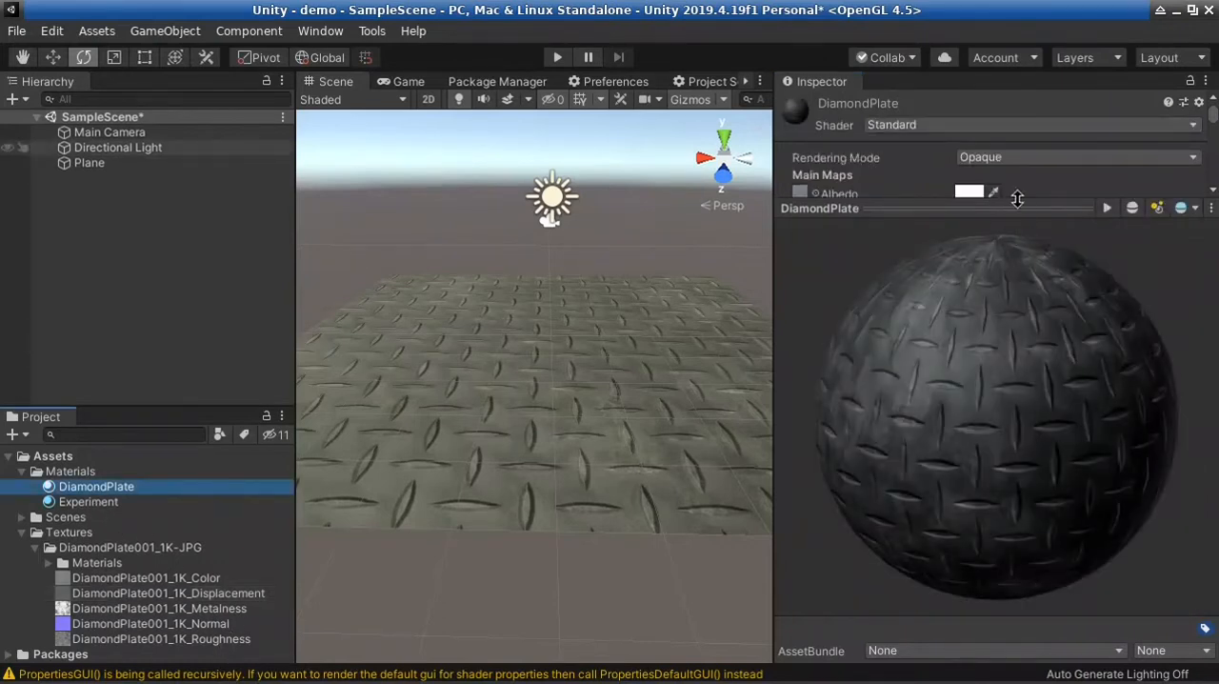
drag(1019, 206, 1036, 480)
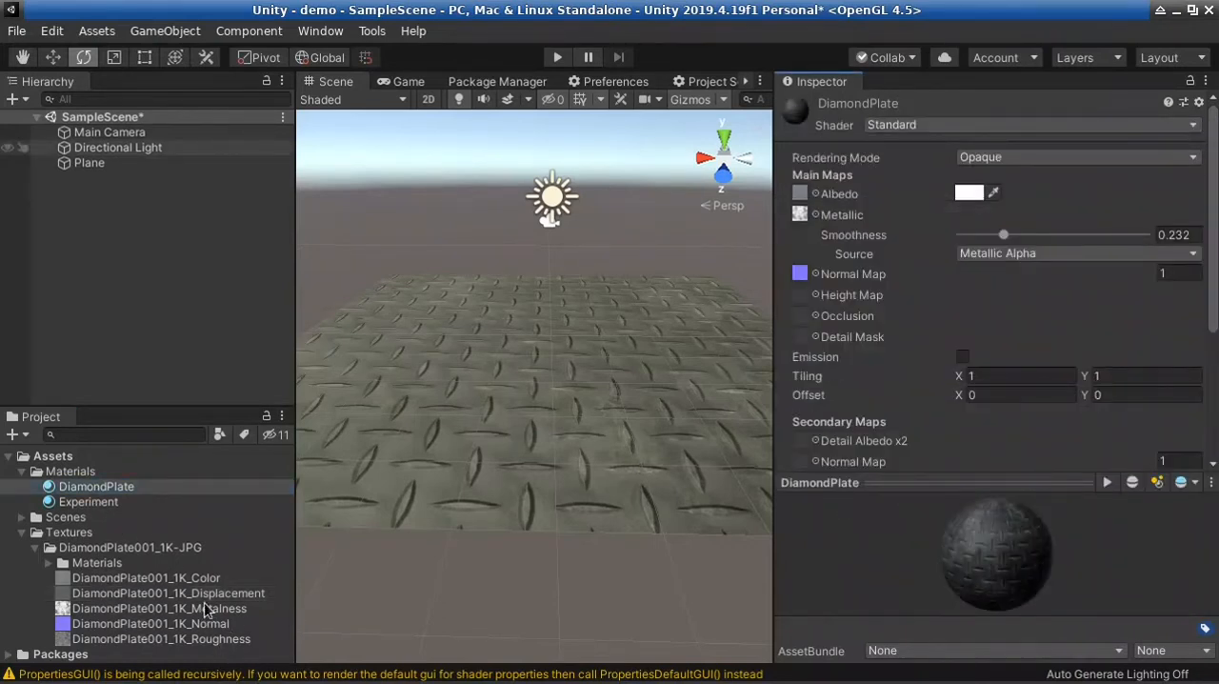
drag(204, 595, 806, 298)
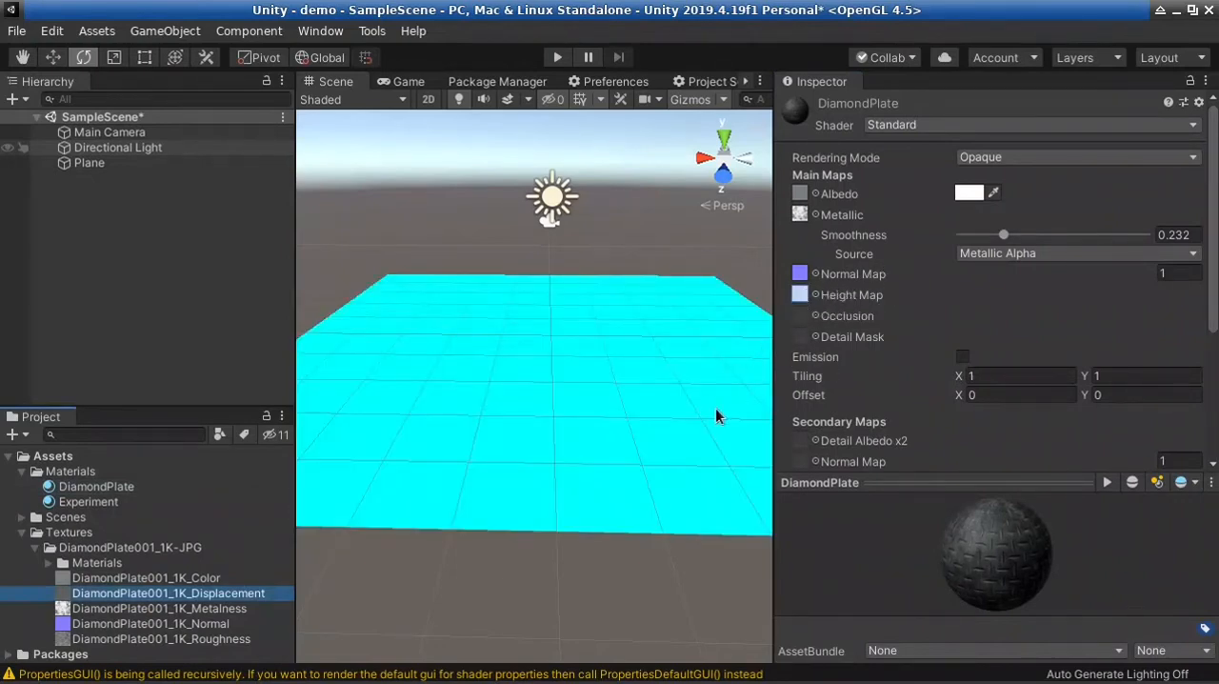
Enlarge the Scene view and examine the plane's height-mapped relief from several angles, including a low side view
alt+drag(565, 498, 5, 608)
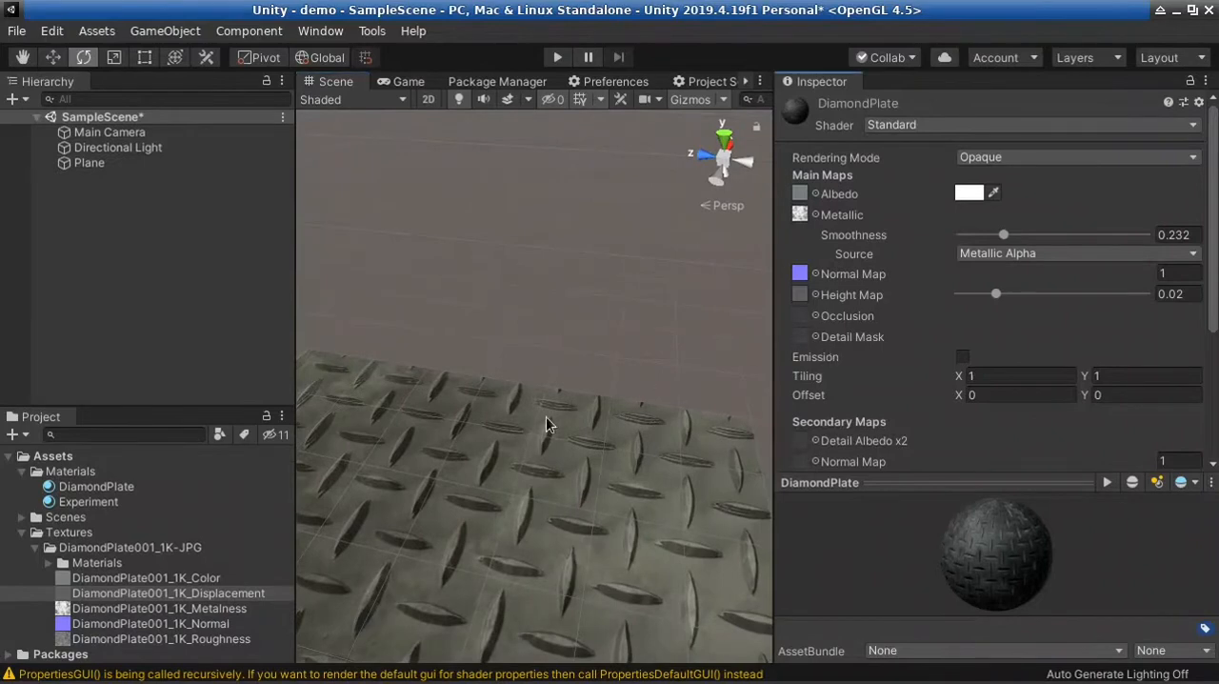
alt+drag(706, 376, 378, 305)
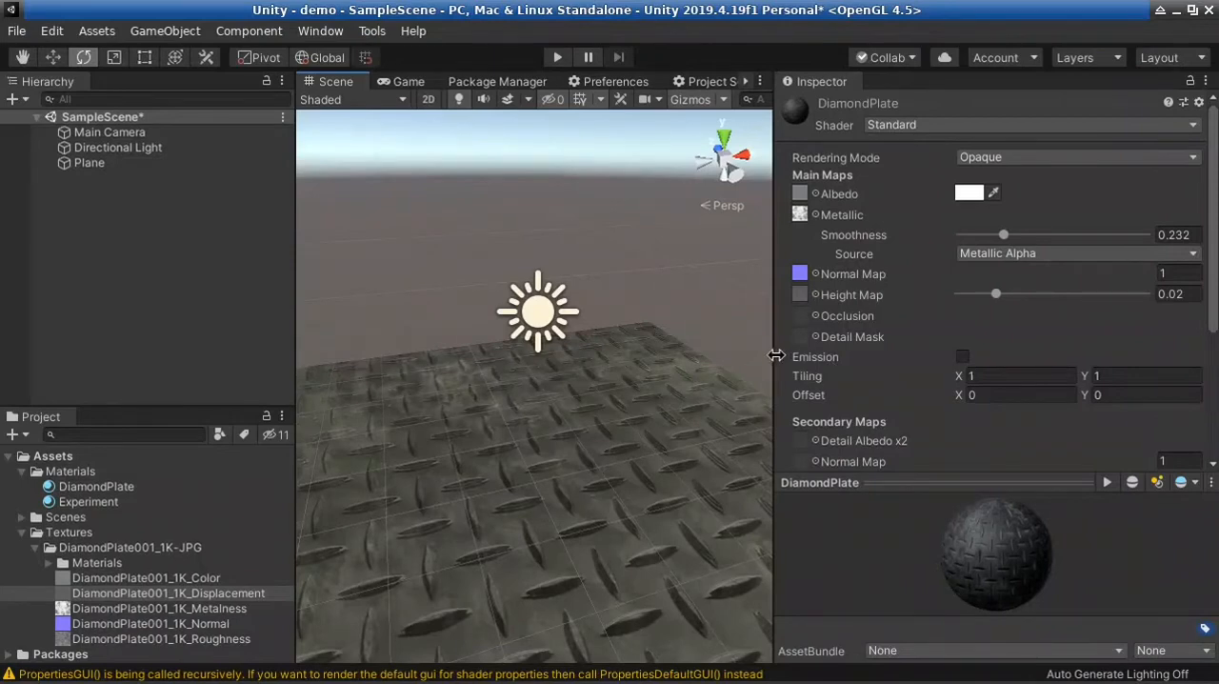
drag(773, 360, 931, 335)
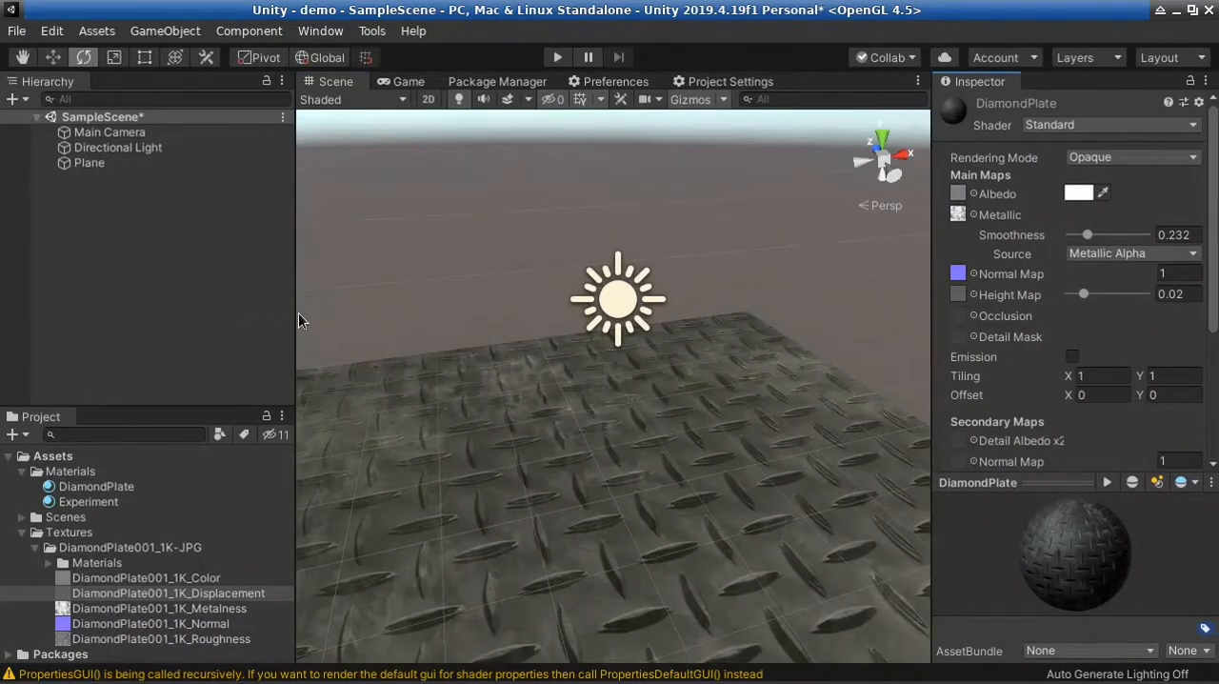
drag(298, 320, 247, 317)
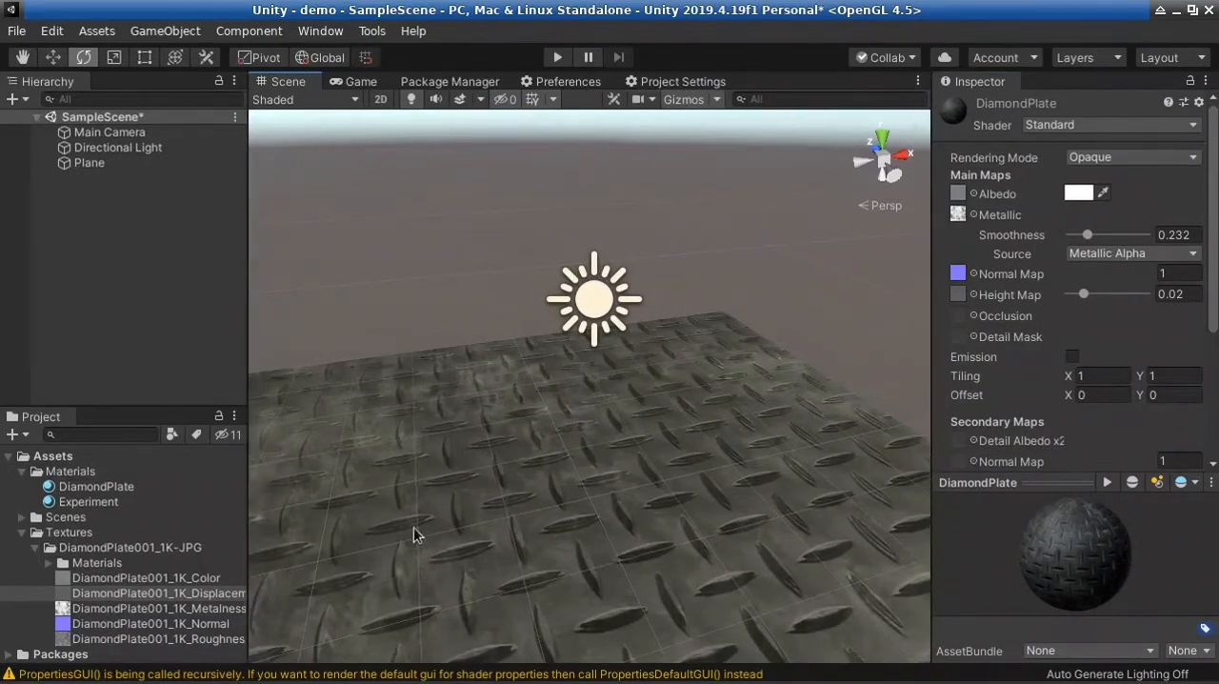
alt+drag(413, 535, 544, 442)
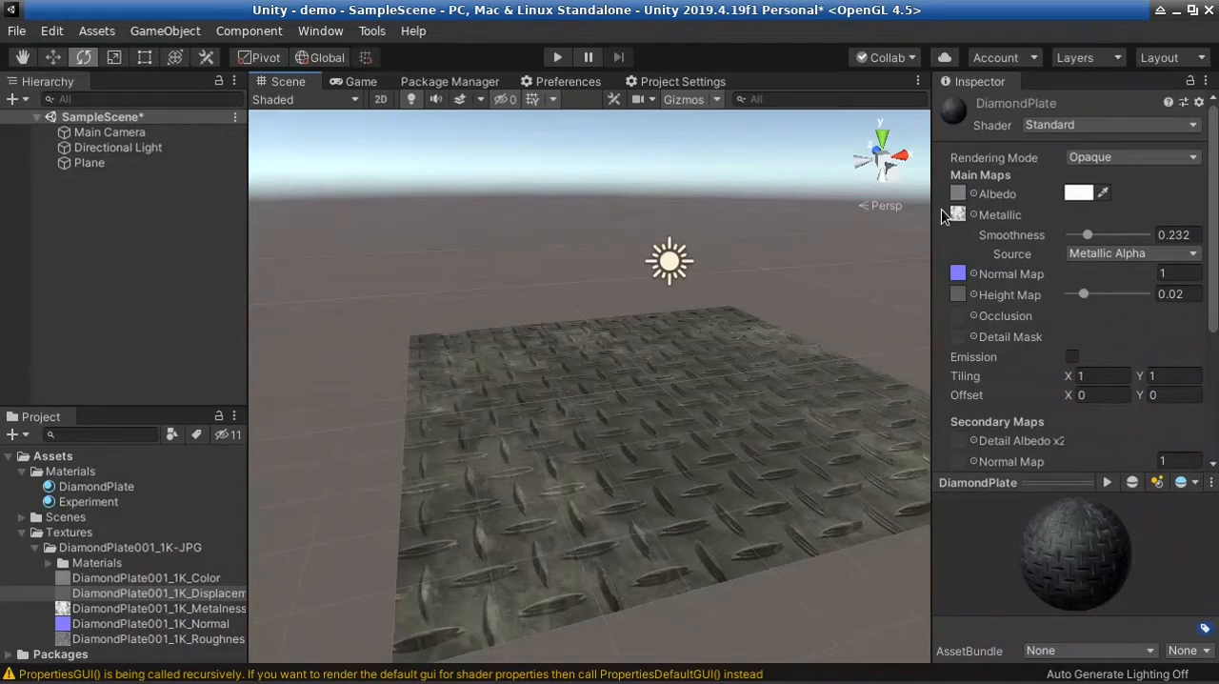
mouse_move(726, 496)
right_down()
mouse_move(762, 466)
mouse_move(677, 506)
mouse_move(572, 515)
mouse_move(661, 455)
mouse_move(631, 485)
mouse_move(629, 594)
mouse_move(703, 509)
mouse_move(718, 353)
mouse_move(728, 486)
mouse_move(745, 481)
right_up()
scroll(1095, 305, down, 2)
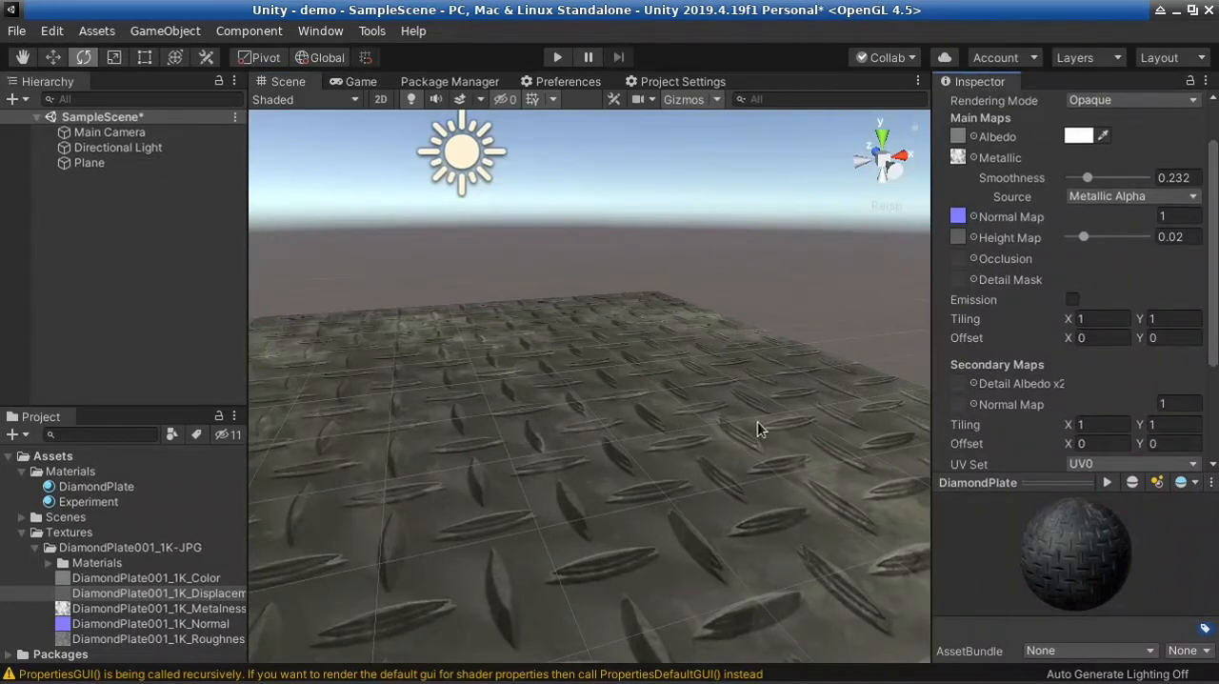
right_drag(800, 374, 239, 326)
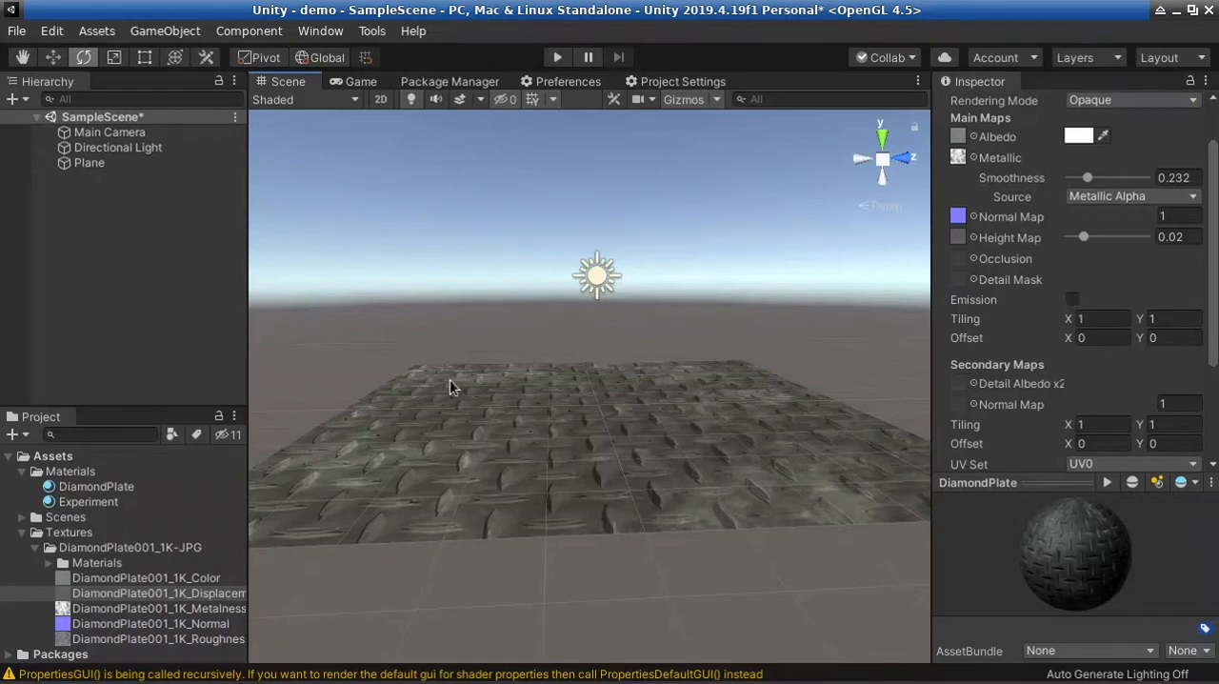
Add a 3D sphere to the scene and reset its position to the origin
click(17, 99)
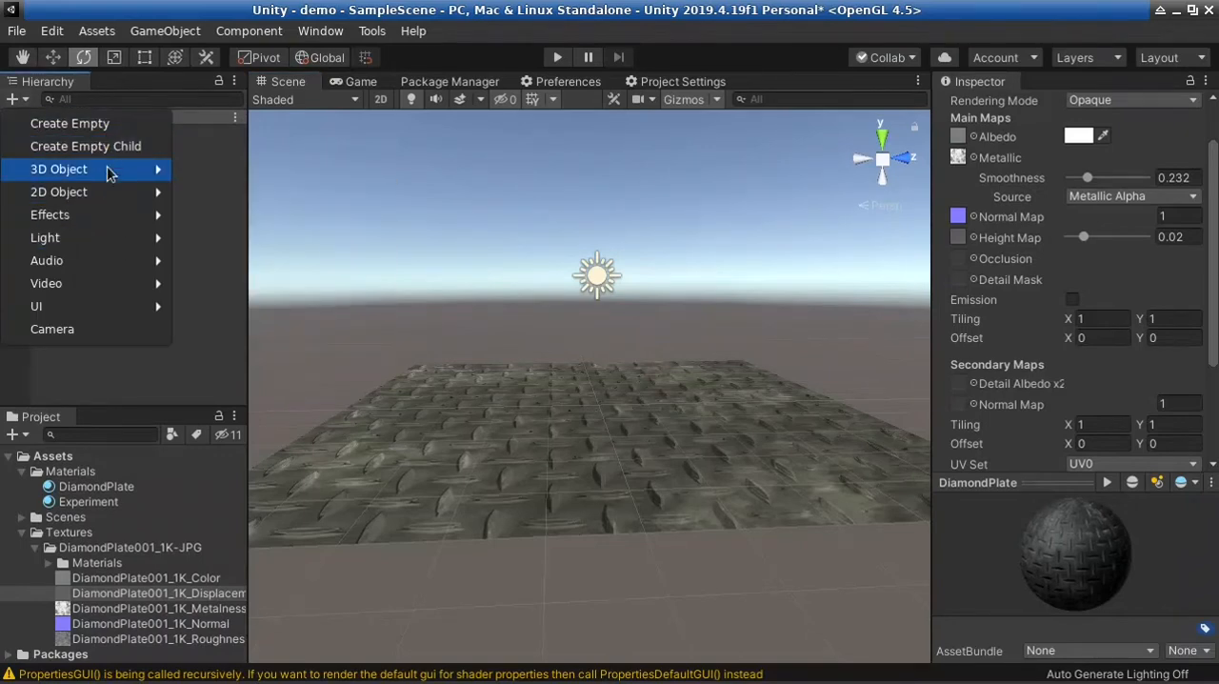
mouse_move(110, 172)
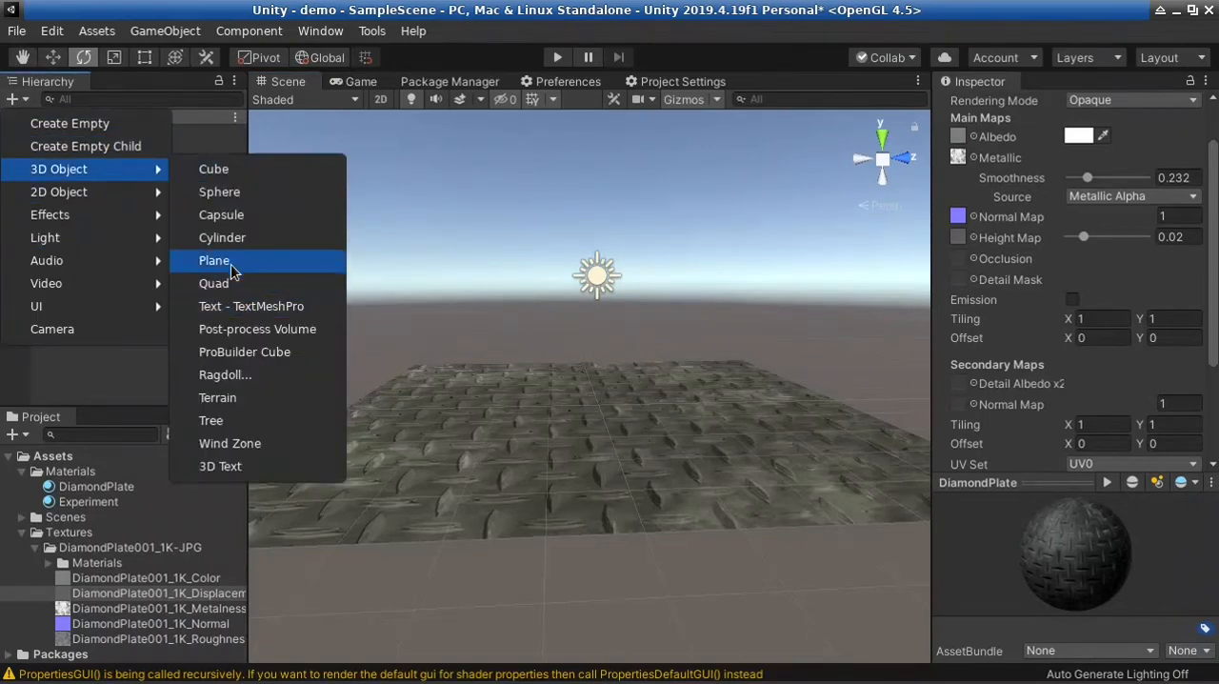
click(702, 461)
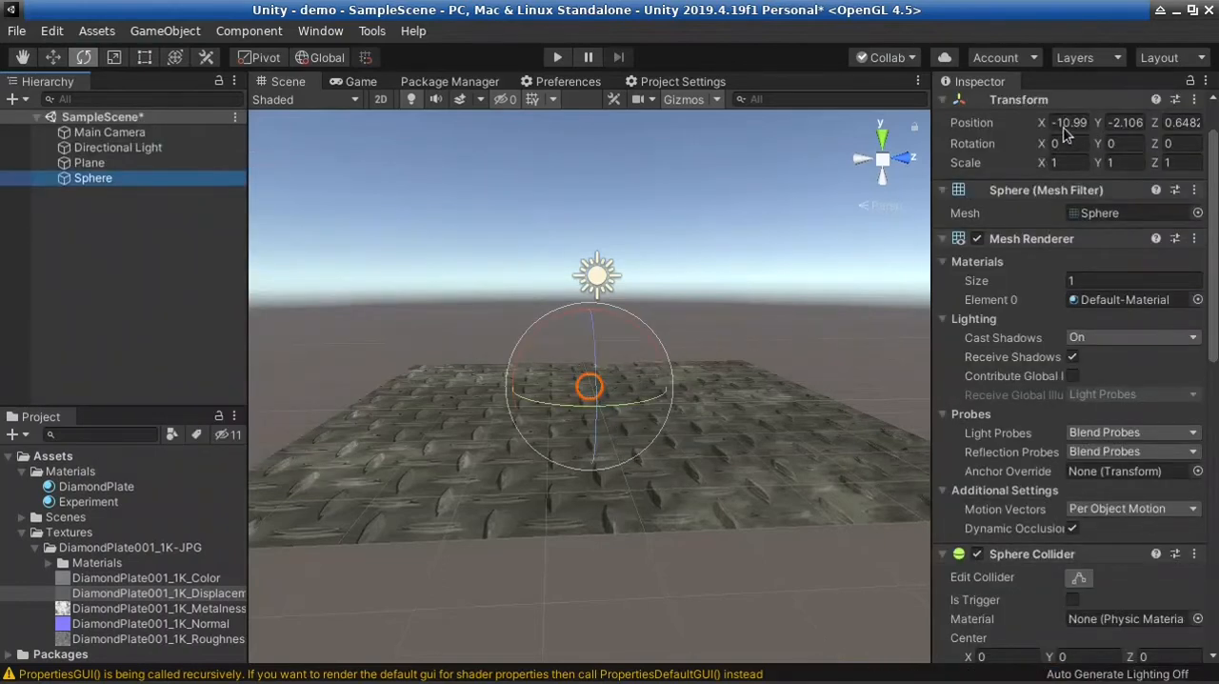
click(1195, 99)
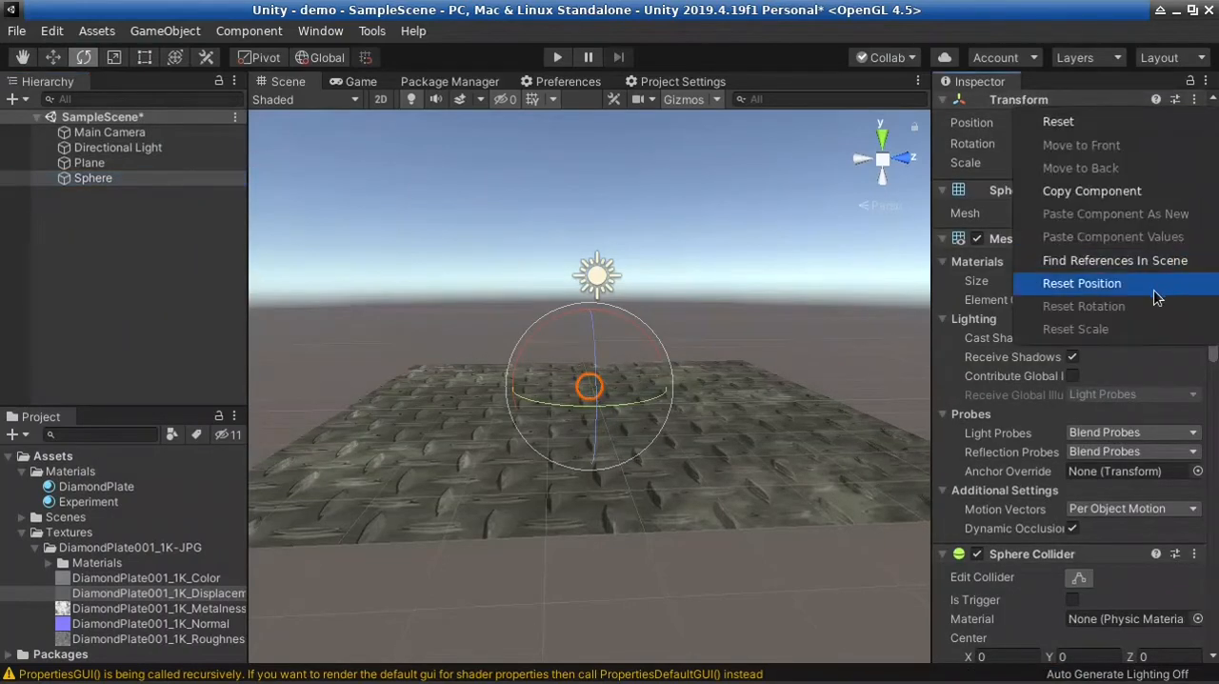
click(1121, 286)
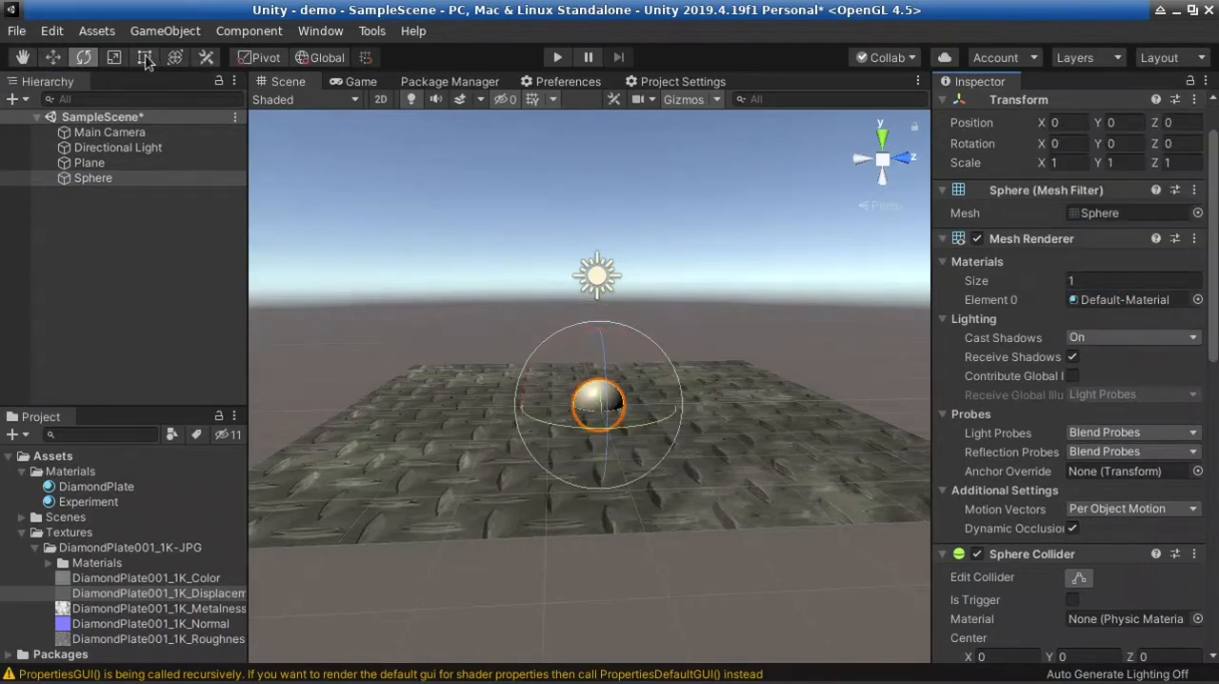
Raise the sphere above the plane to a Y position of 0.86 and view it up close
click(175, 57)
drag(598, 326, 600, 278)
alt+drag(560, 450, 547, 387)
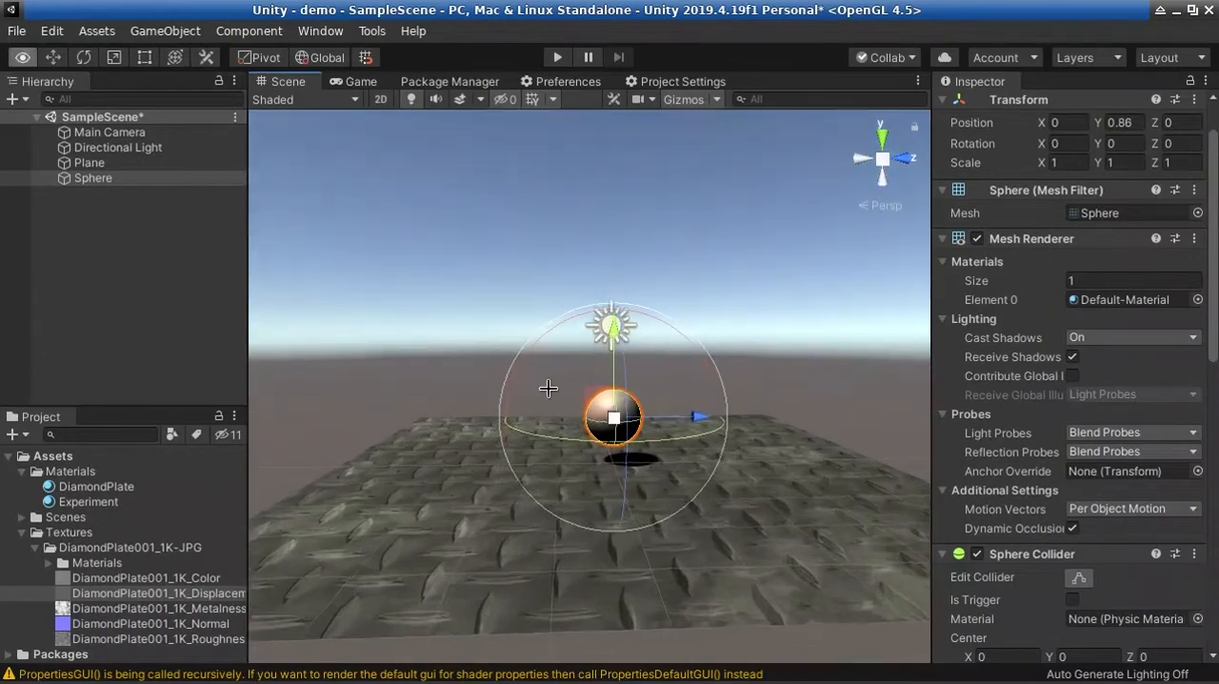
scroll(600, 416, up, 10)
alt+drag(620, 463, 838, 488)
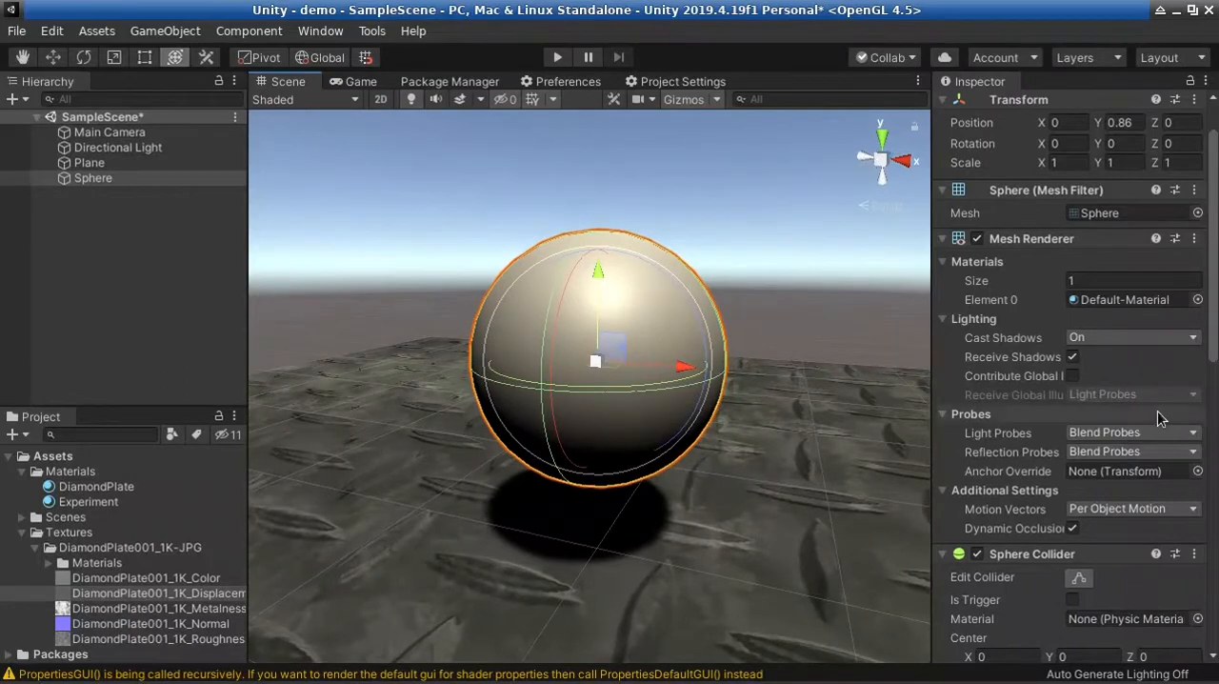
Assign the Experiment material to the sphere's Mesh Renderer and view the sphere from another angle
scroll(1086, 424, down, 10)
drag(119, 487, 994, 366)
drag(1215, 355, 1214, 226)
drag(81, 509, 1129, 274)
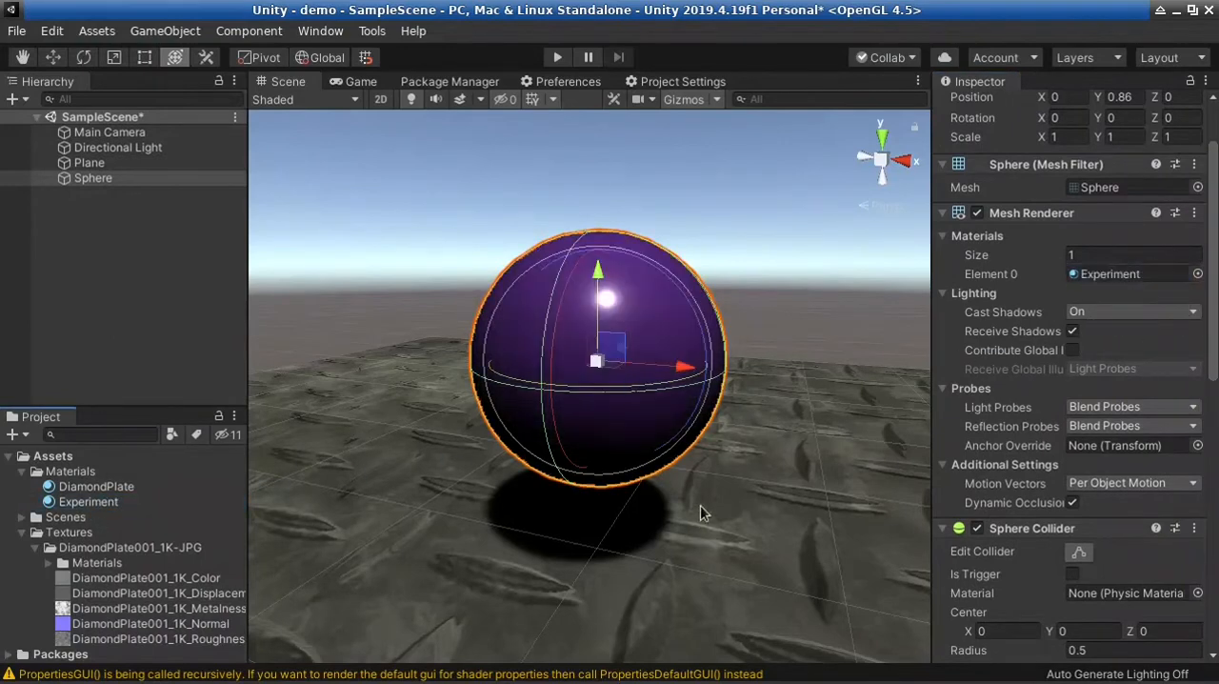
right_drag(700, 506, 512, 533)
key(d)
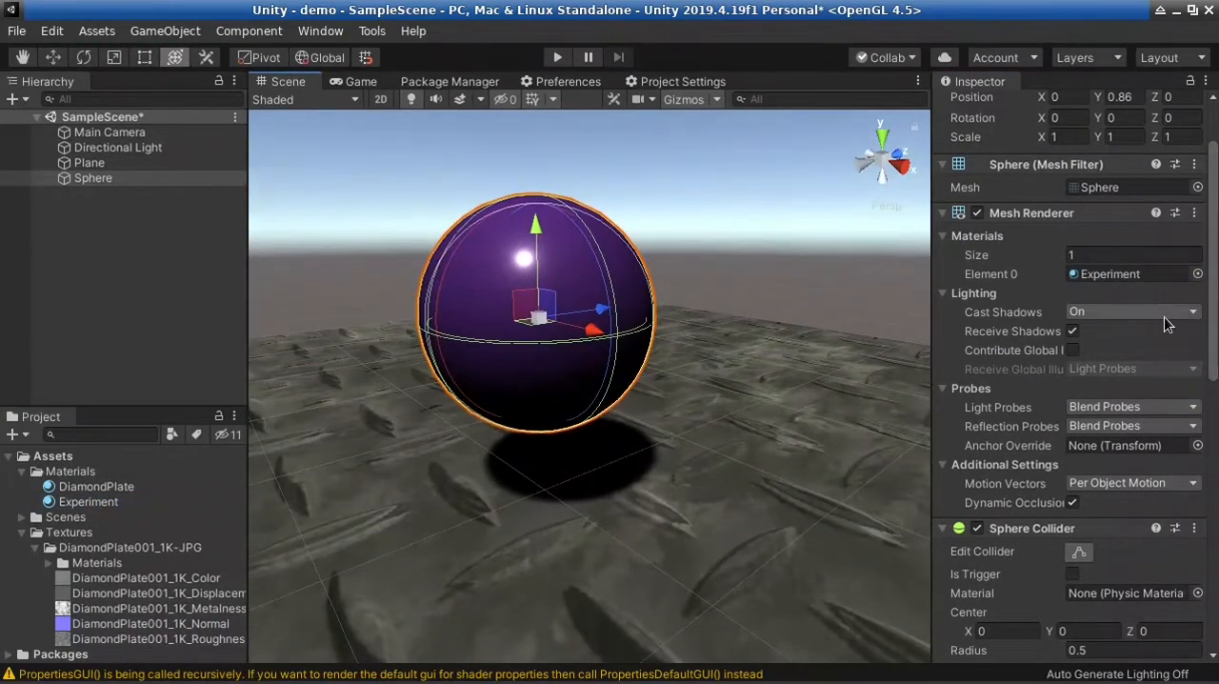
Set the Experiment material's Smoothness to 0 and turn on its Emission
click(86, 499)
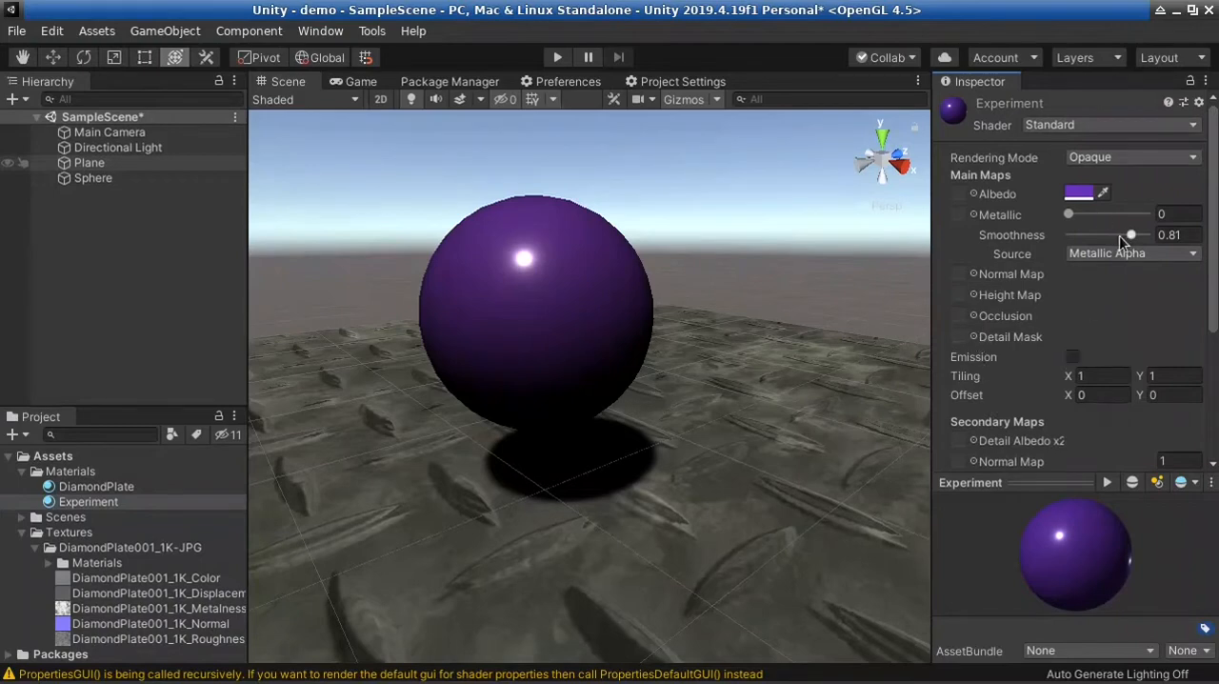
drag(1119, 235, 1048, 256)
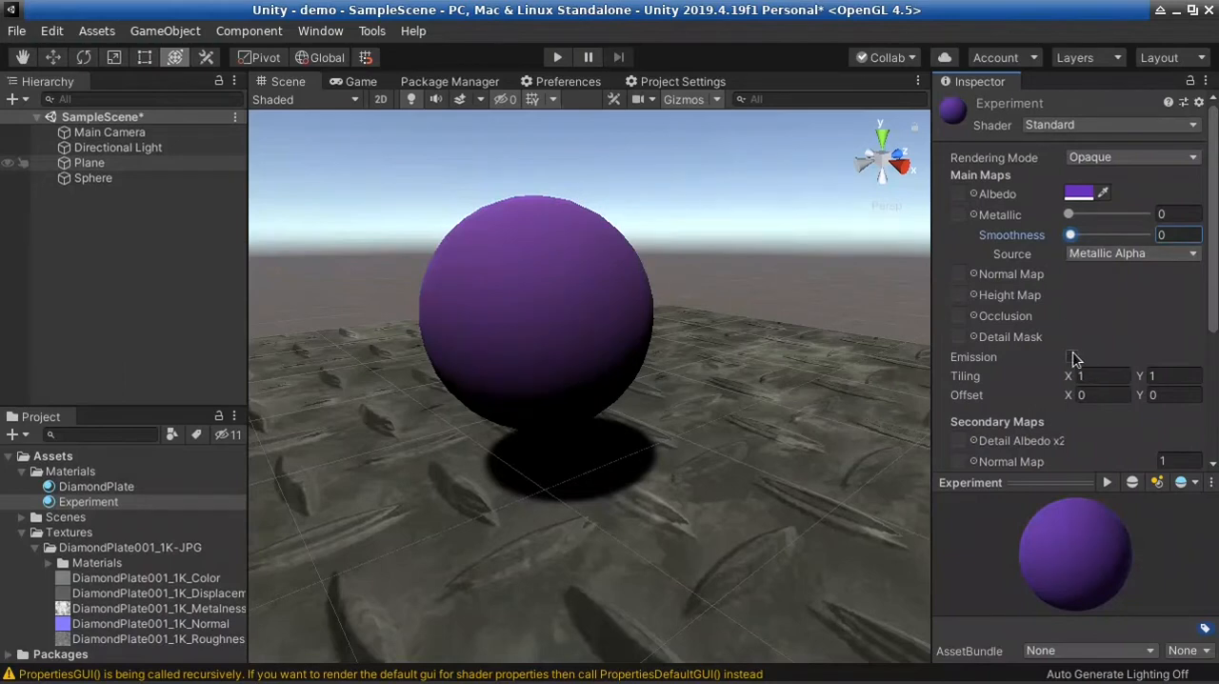
click(1073, 356)
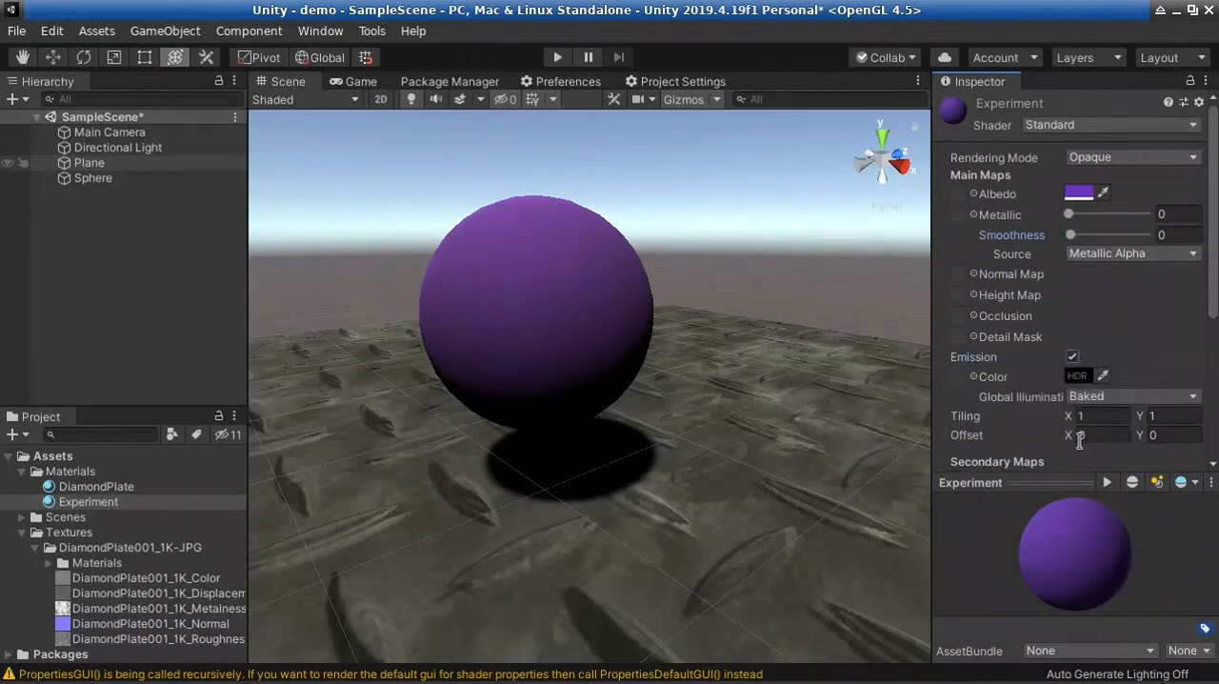
click(975, 377)
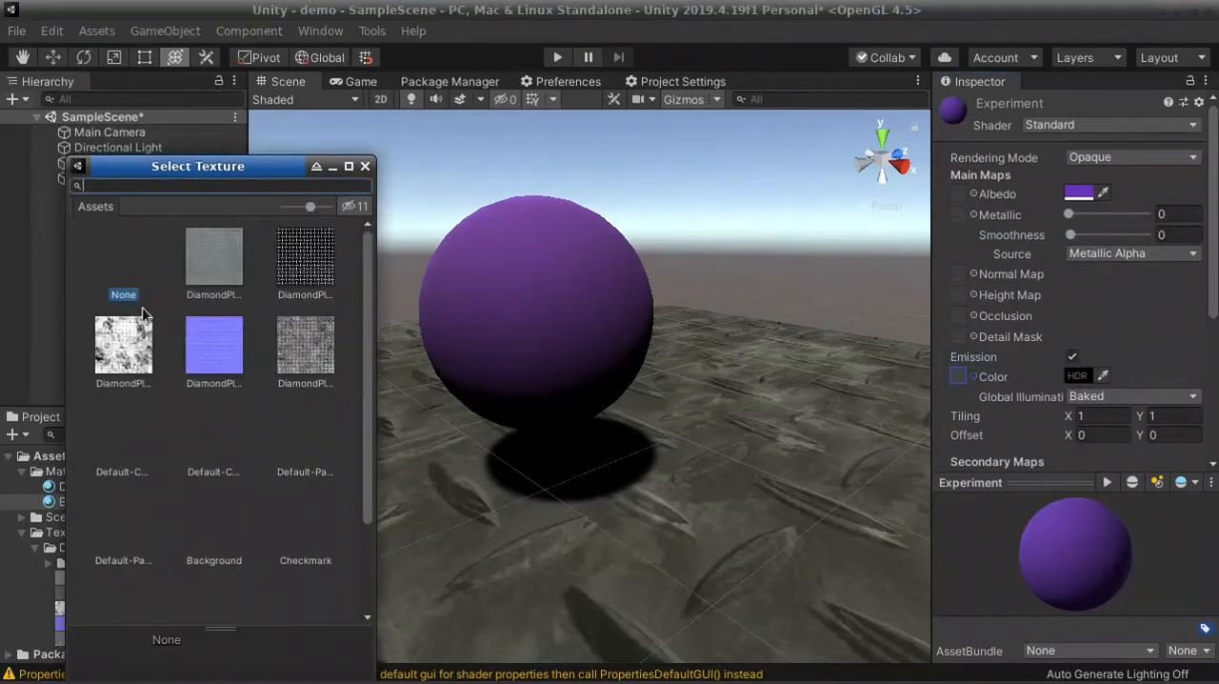
click(364, 167)
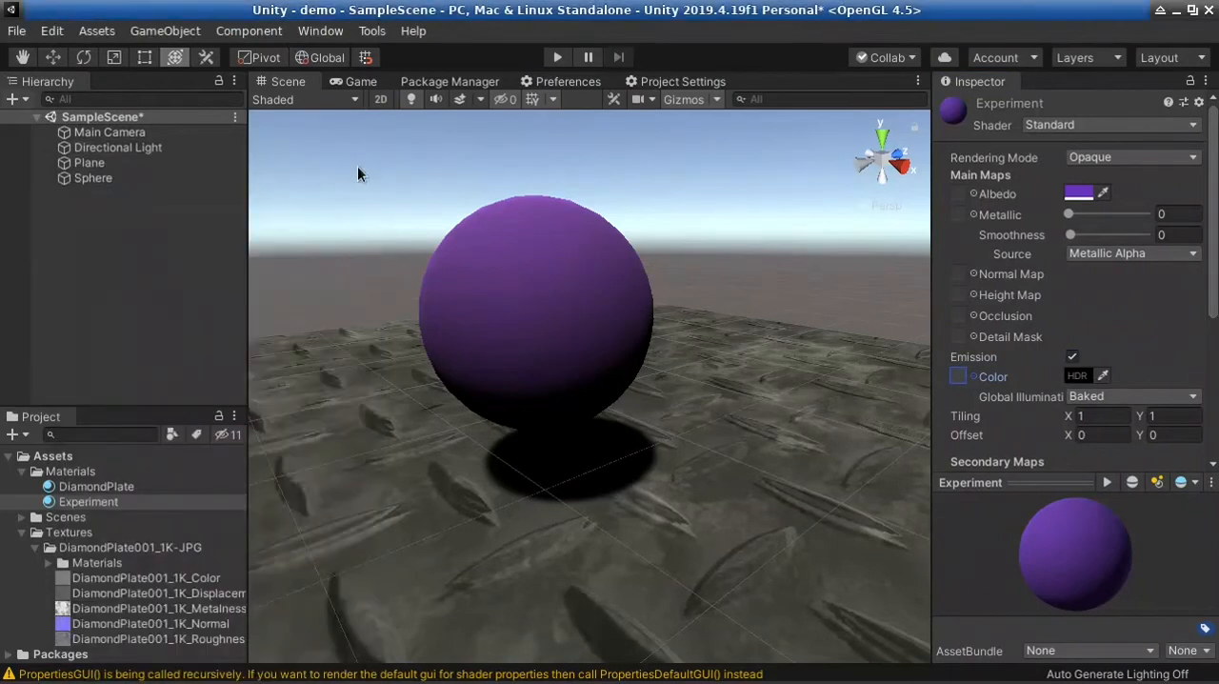
Set the Experiment material's emission color to a bright magenta-pink with RGB 255, 0, 142
click(1098, 377)
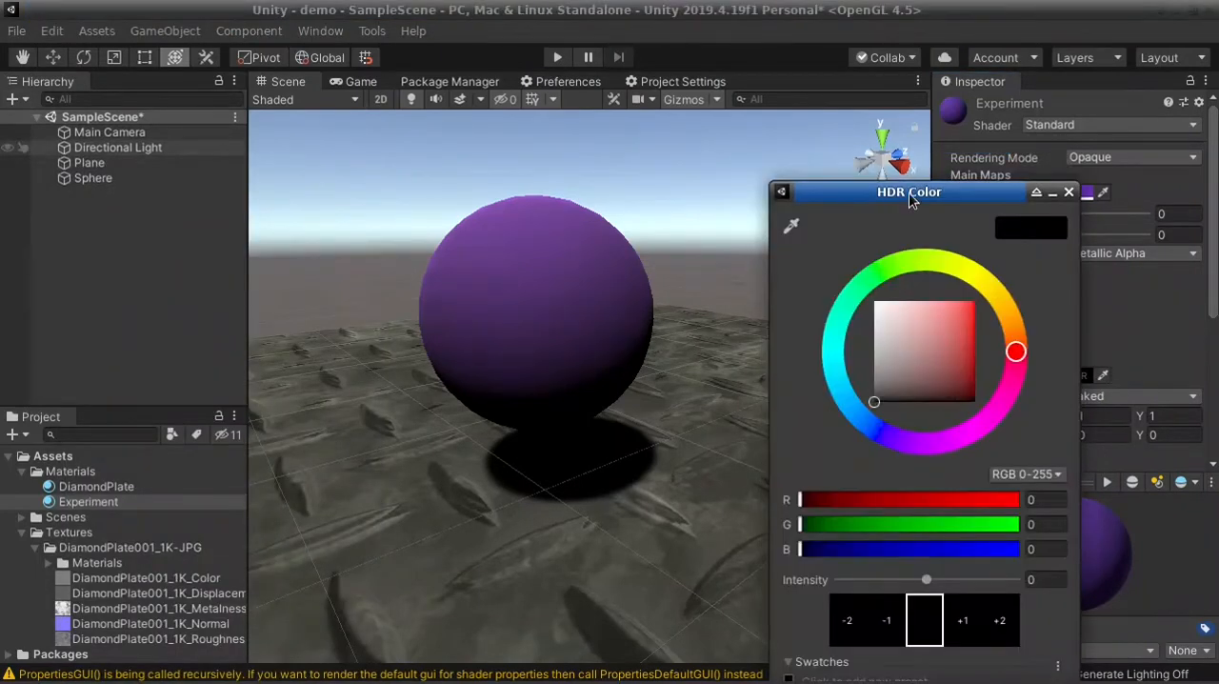
drag(910, 195, 719, 103)
drag(773, 347, 810, 309)
drag(755, 250, 802, 207)
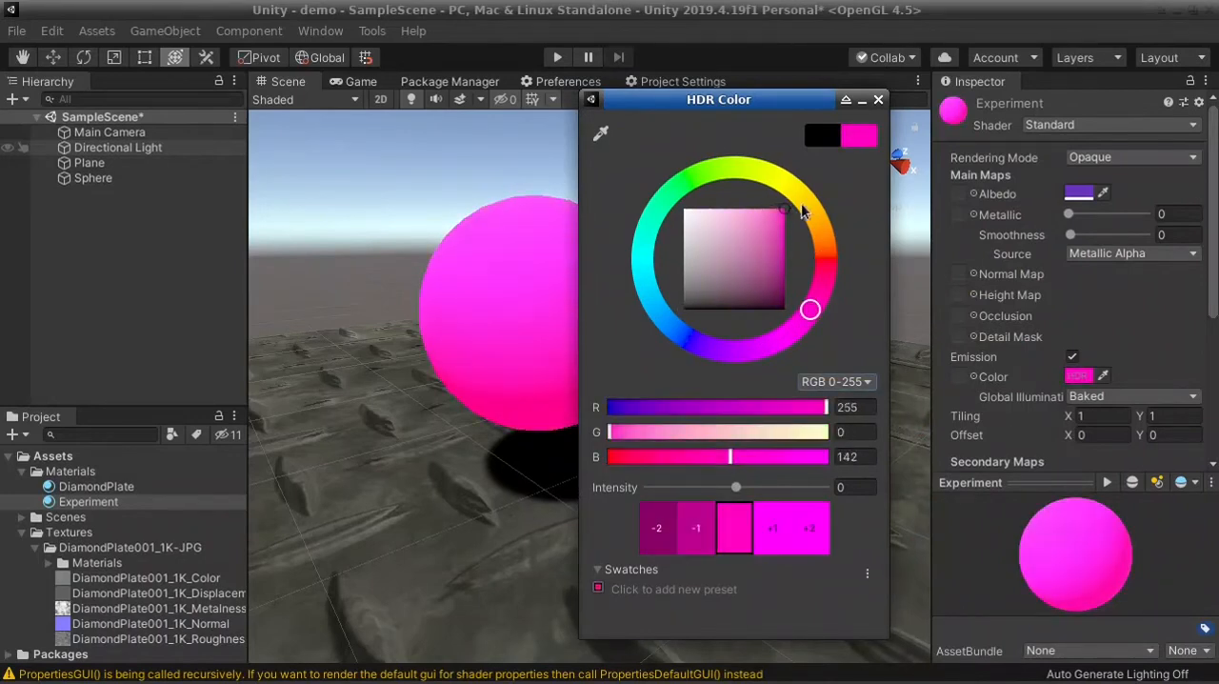
click(878, 101)
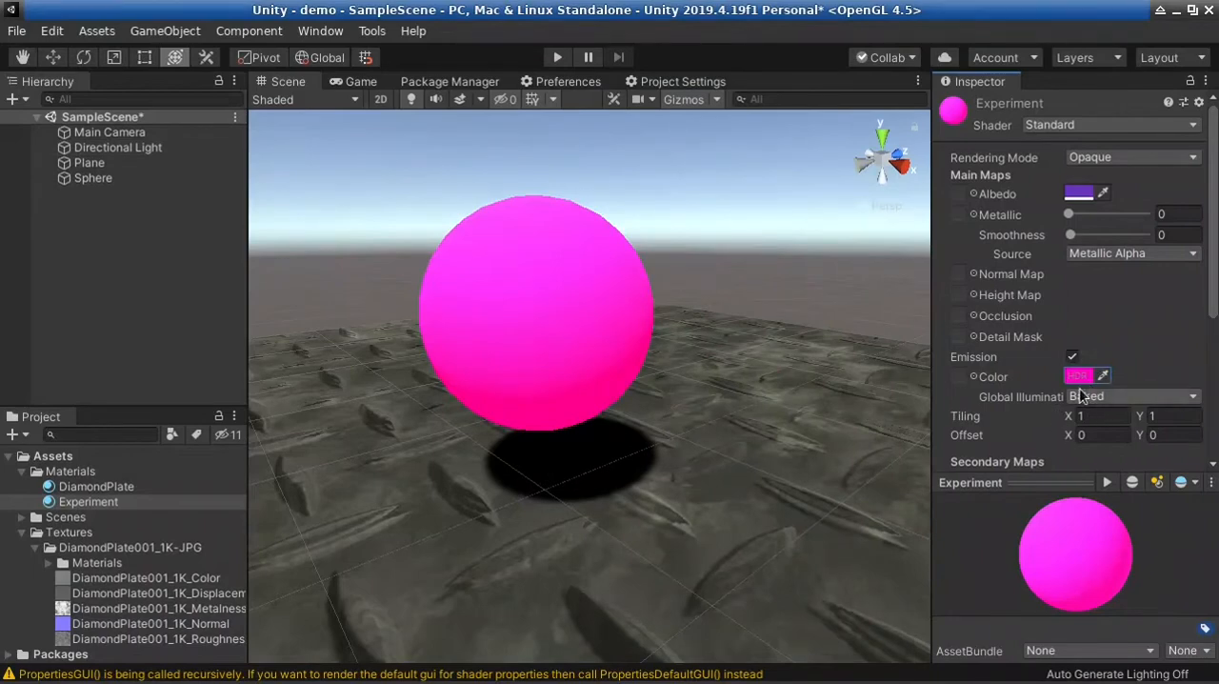
Set the Directional Light's Intensity to 0 and view the emissive sphere up close without direct lighting
alt+drag(773, 503, 582, 411)
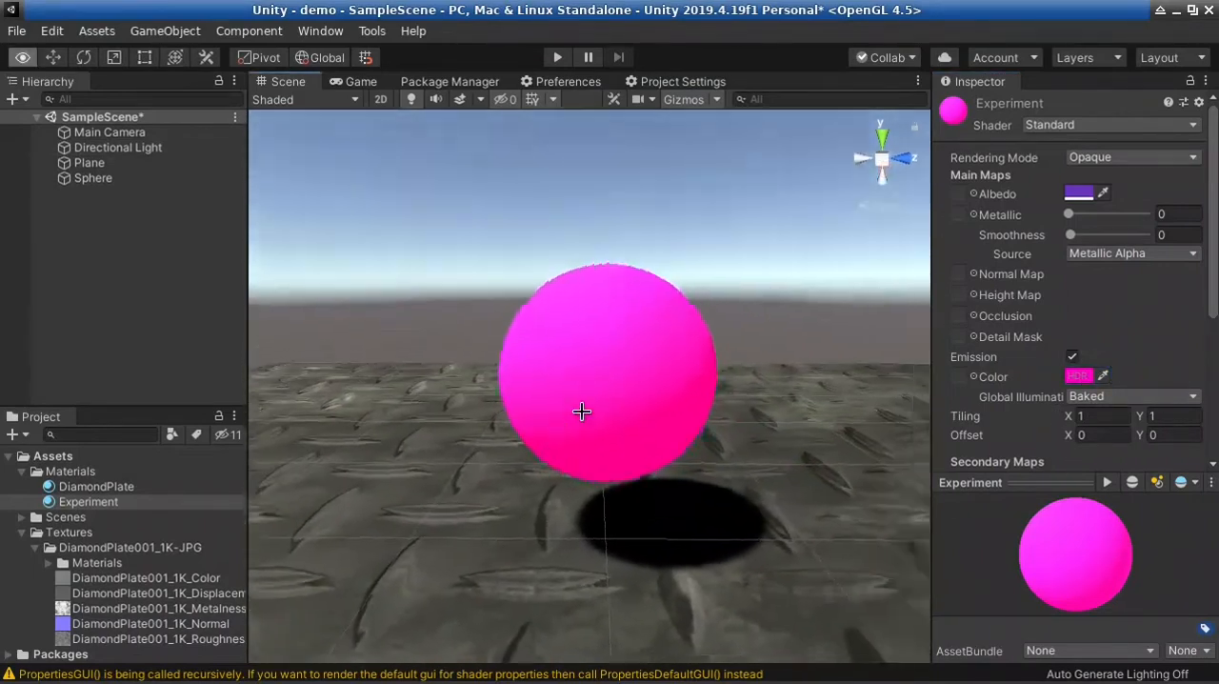
scroll(582, 411, down, 5)
click(551, 295)
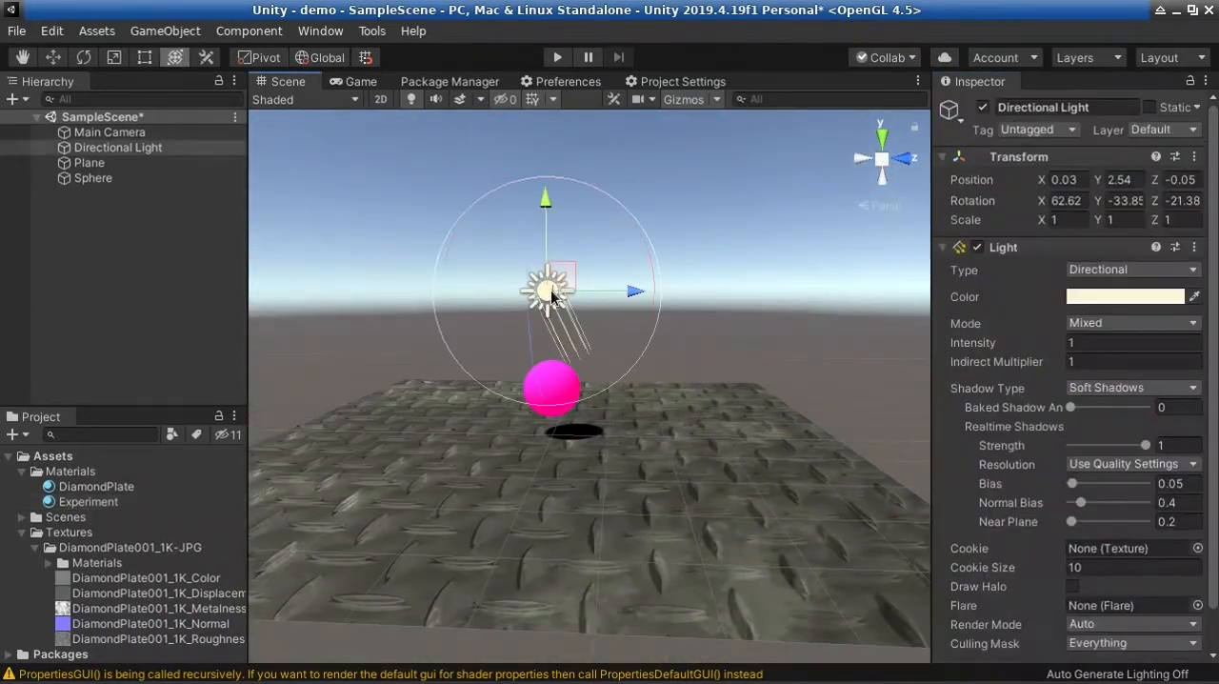
click(550, 409)
click(482, 340)
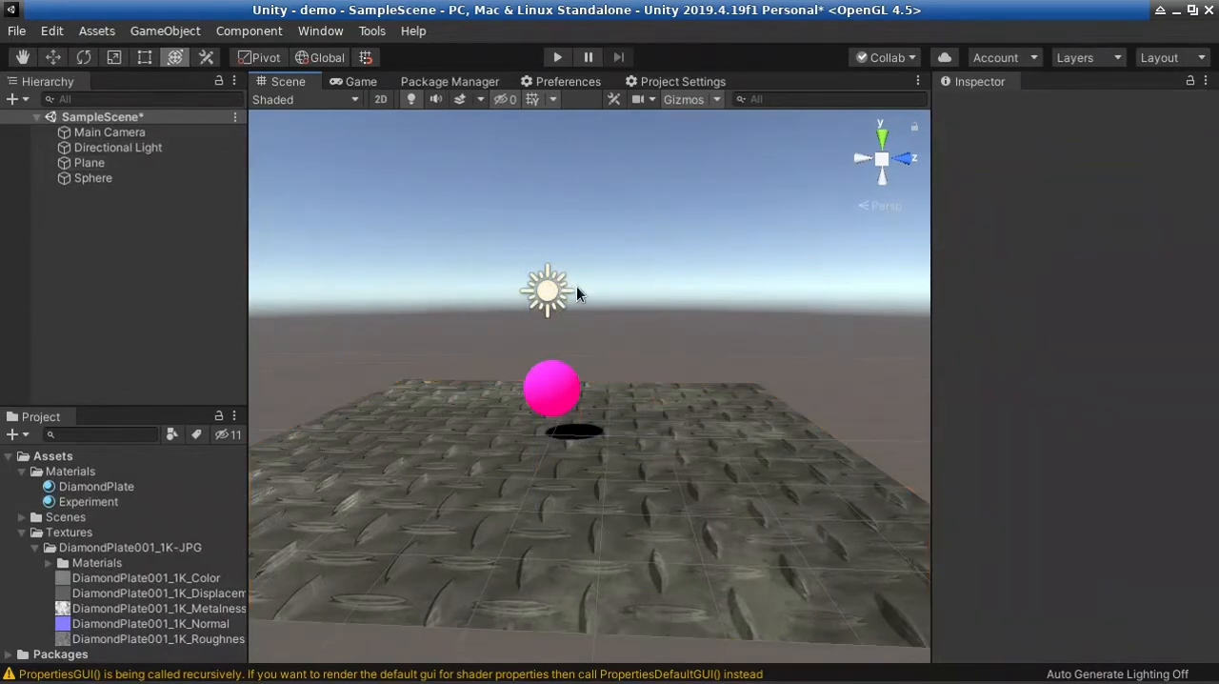
click(552, 287)
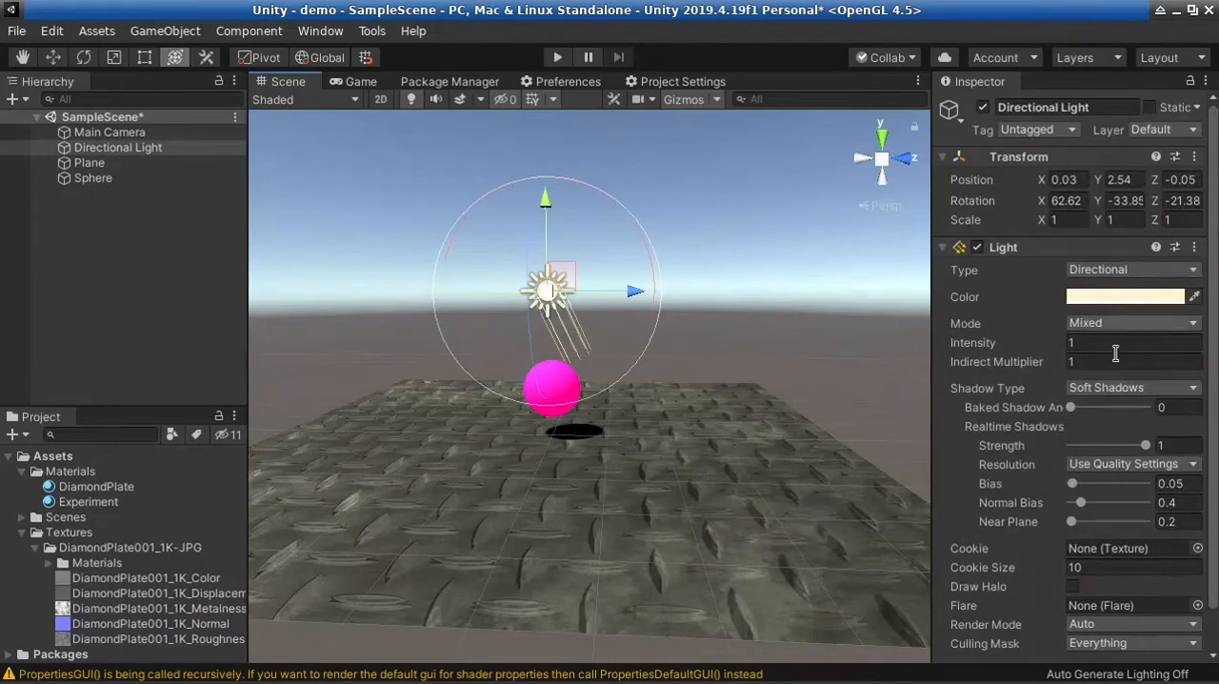
click(1084, 344)
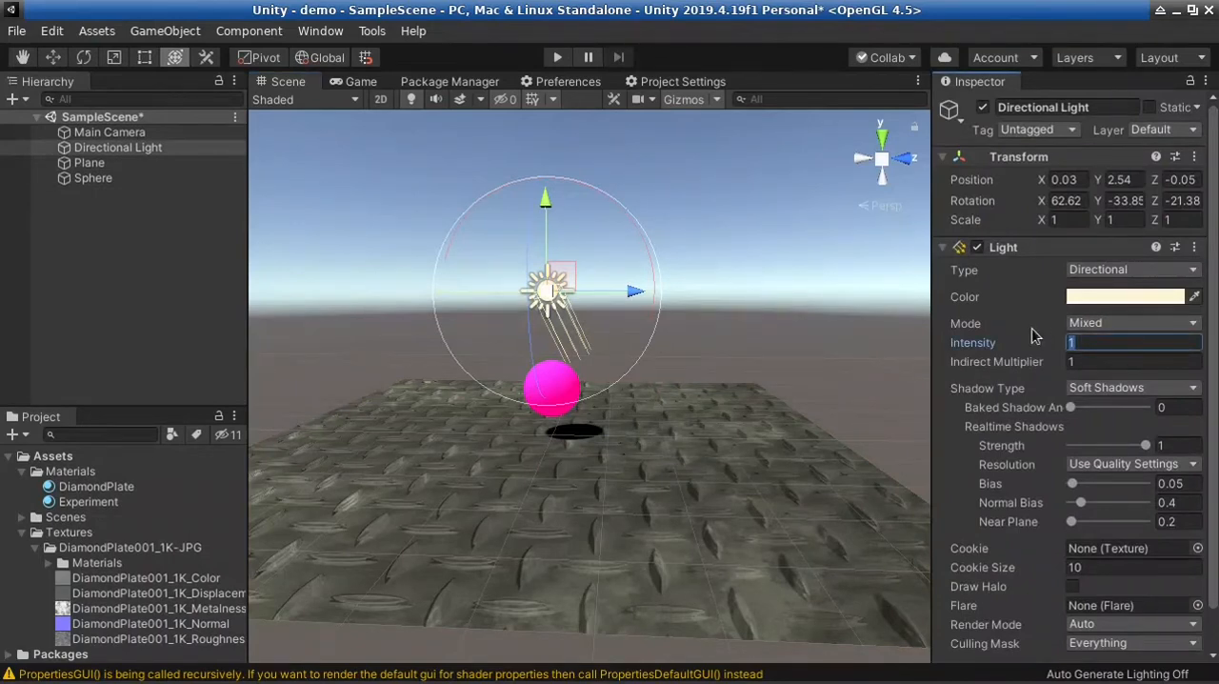
text(0)
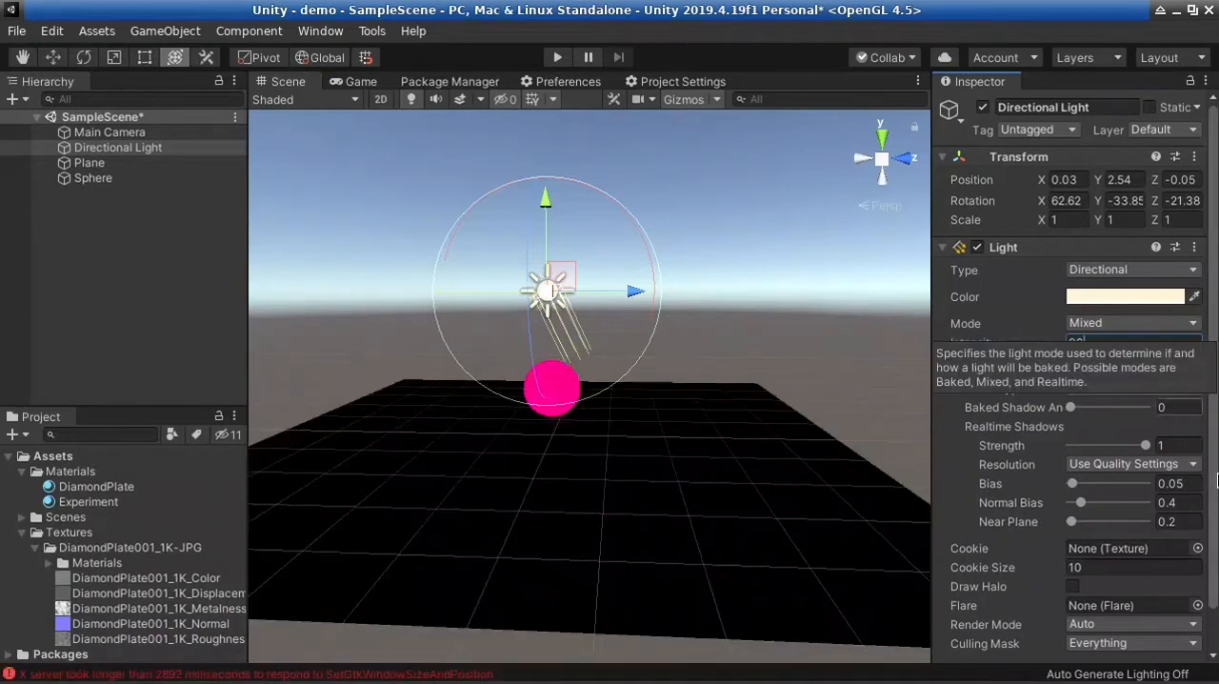
right_drag(823, 381, 597, 270)
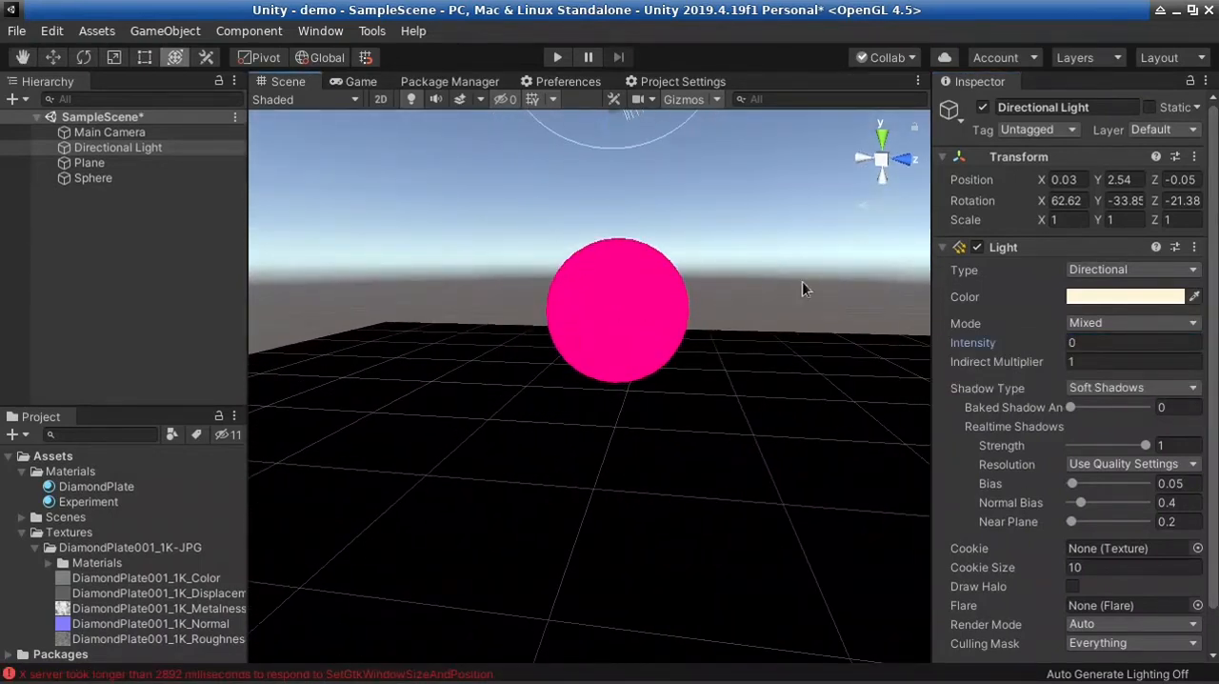
Set the Directional Light's Intensity to 1 and view the sphere and plane from farther away
drag(1124, 346, 1070, 344)
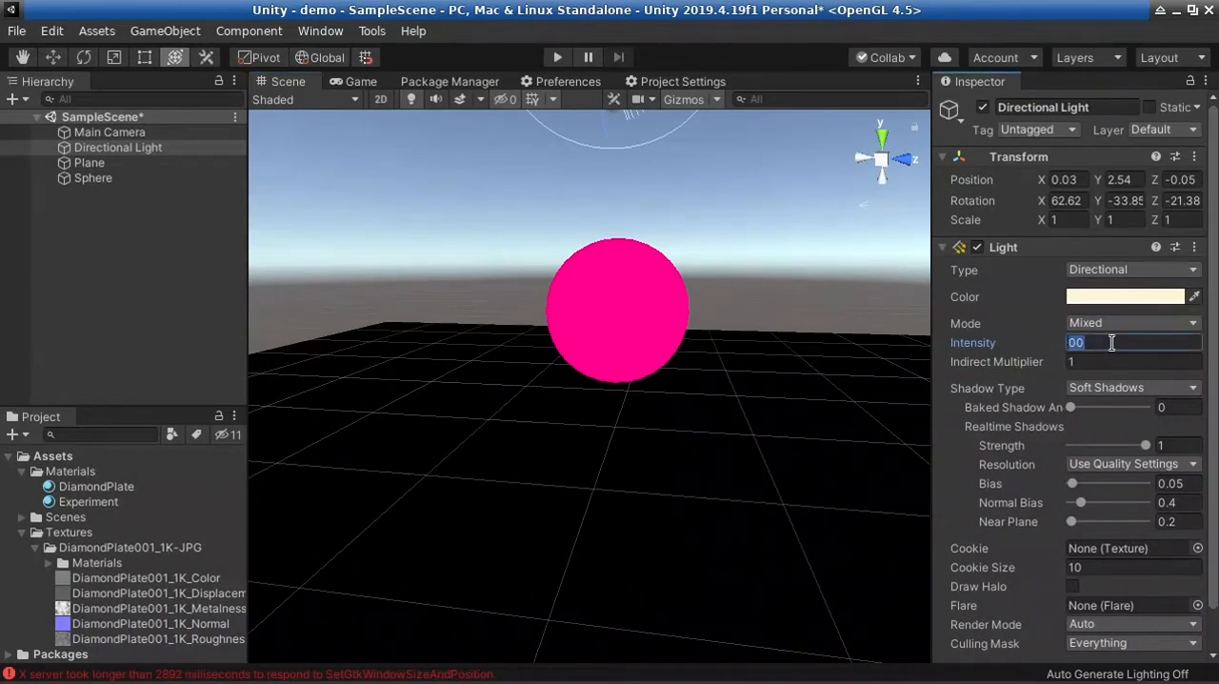
text(1)
right_drag(487, 461, 792, 459)
key(s)
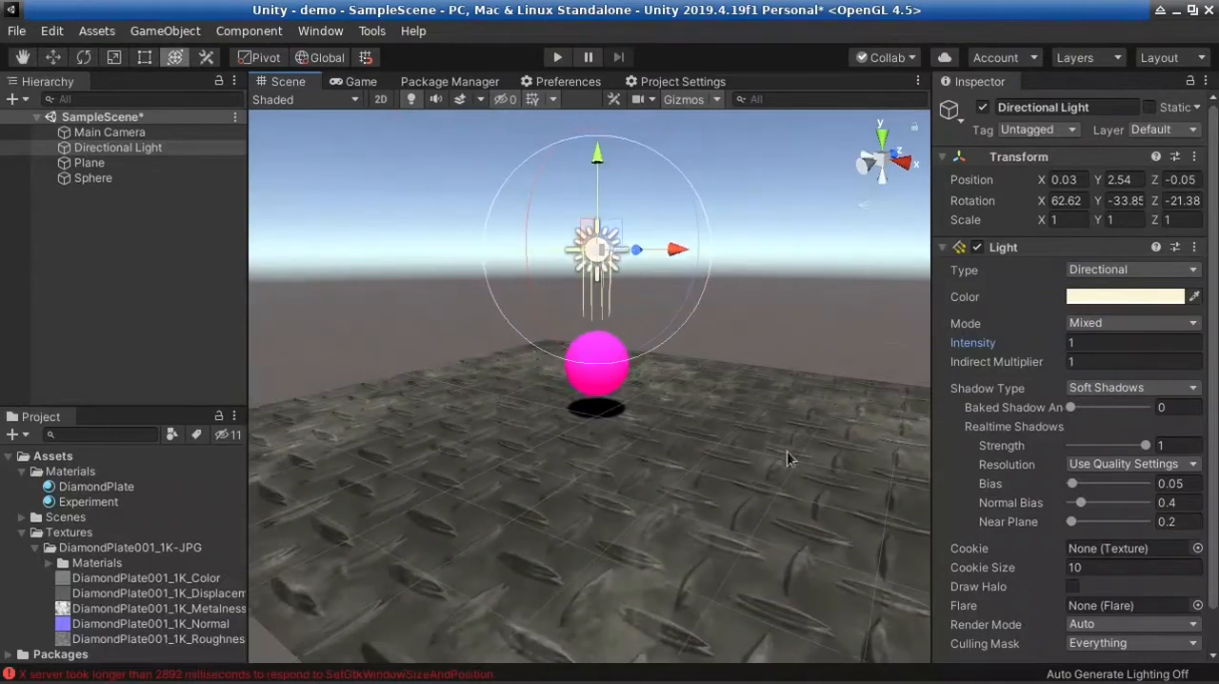
Examine the Experiment material's secondary maps, forward rendering options, advanced options and available rendering modes
click(597, 372)
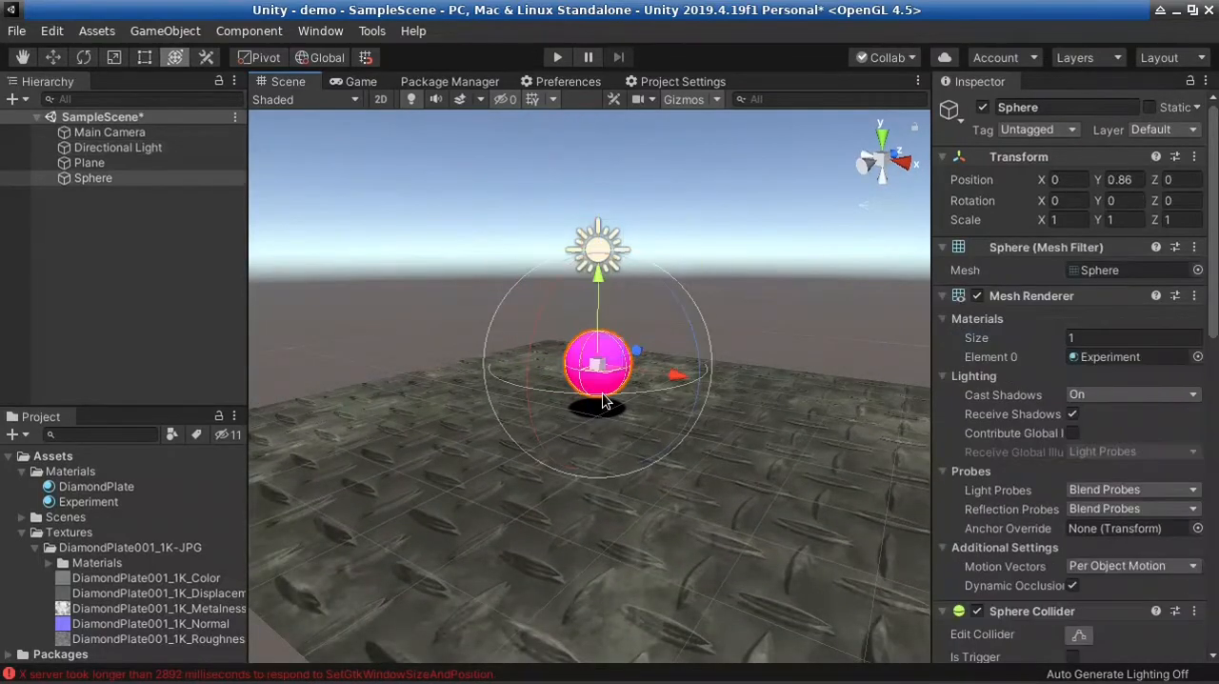
right_drag(832, 308, 658, 386)
key(d)
key(w)
click(117, 503)
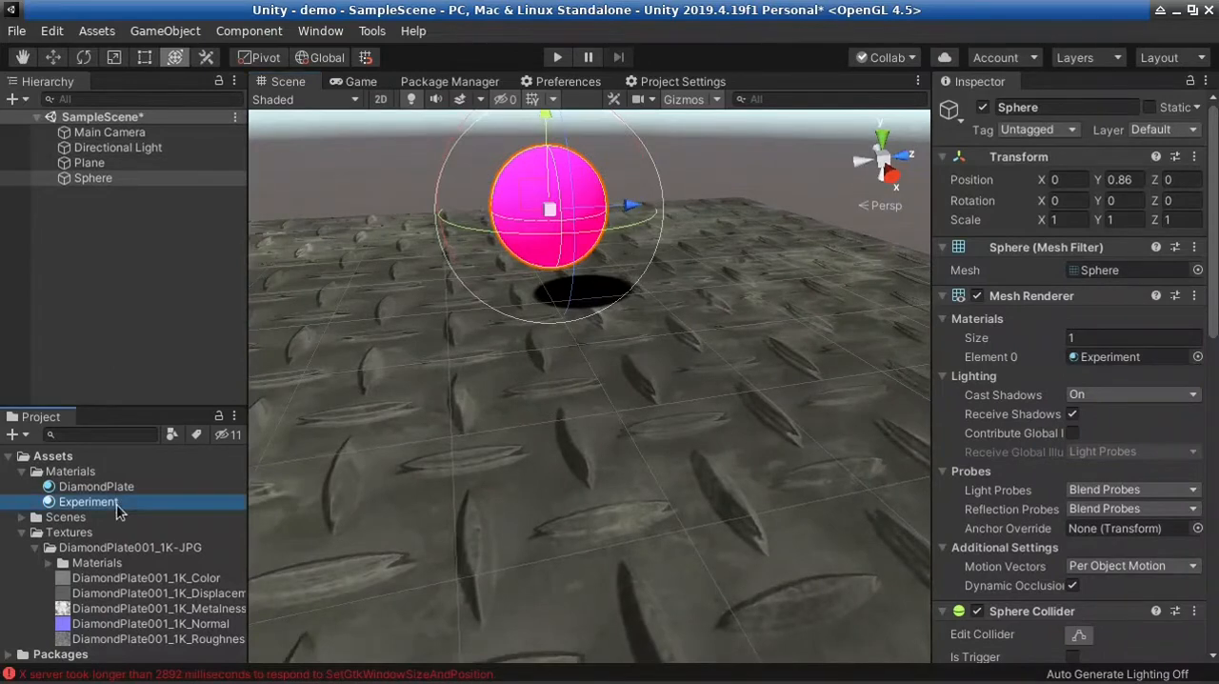
scroll(1122, 458, down, 4)
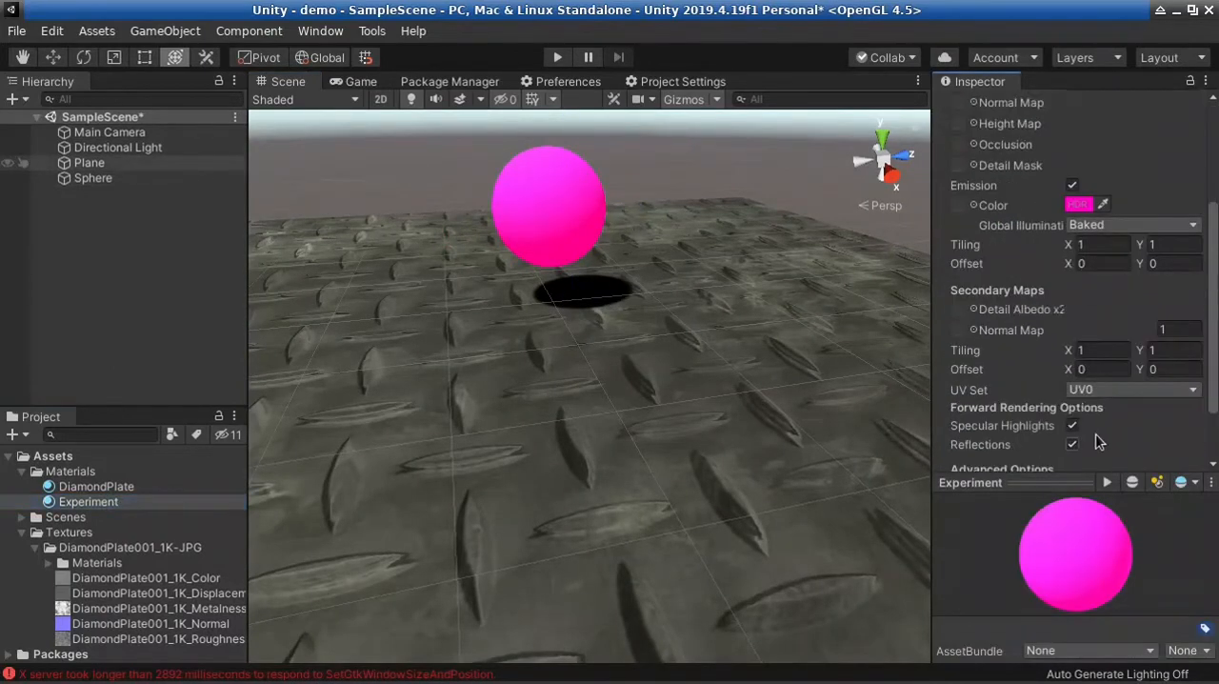
scroll(1084, 321, down, 2)
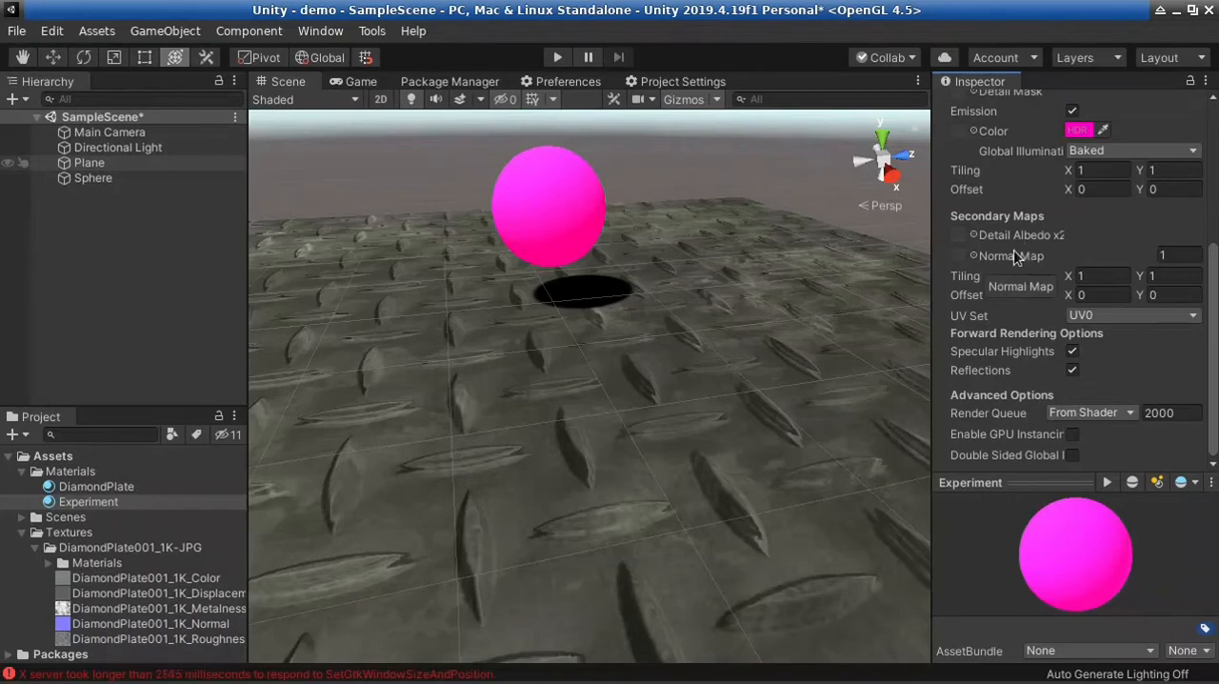
scroll(1018, 250, up, 5)
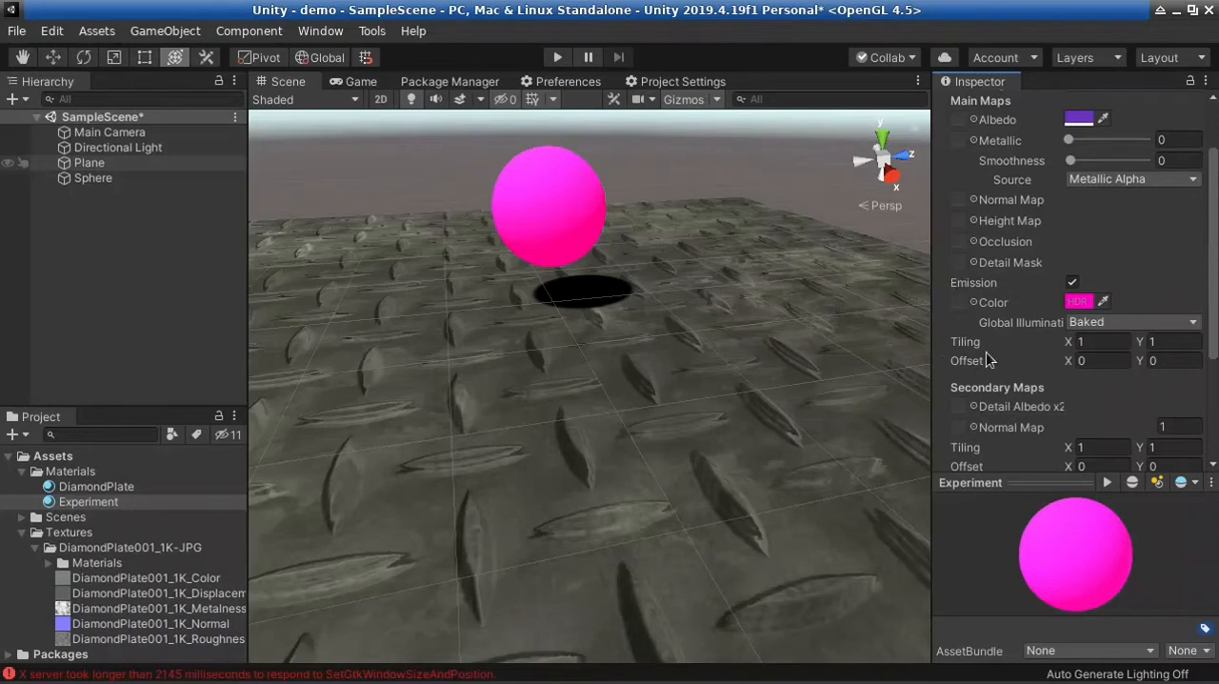
scroll(1012, 445, down, 4)
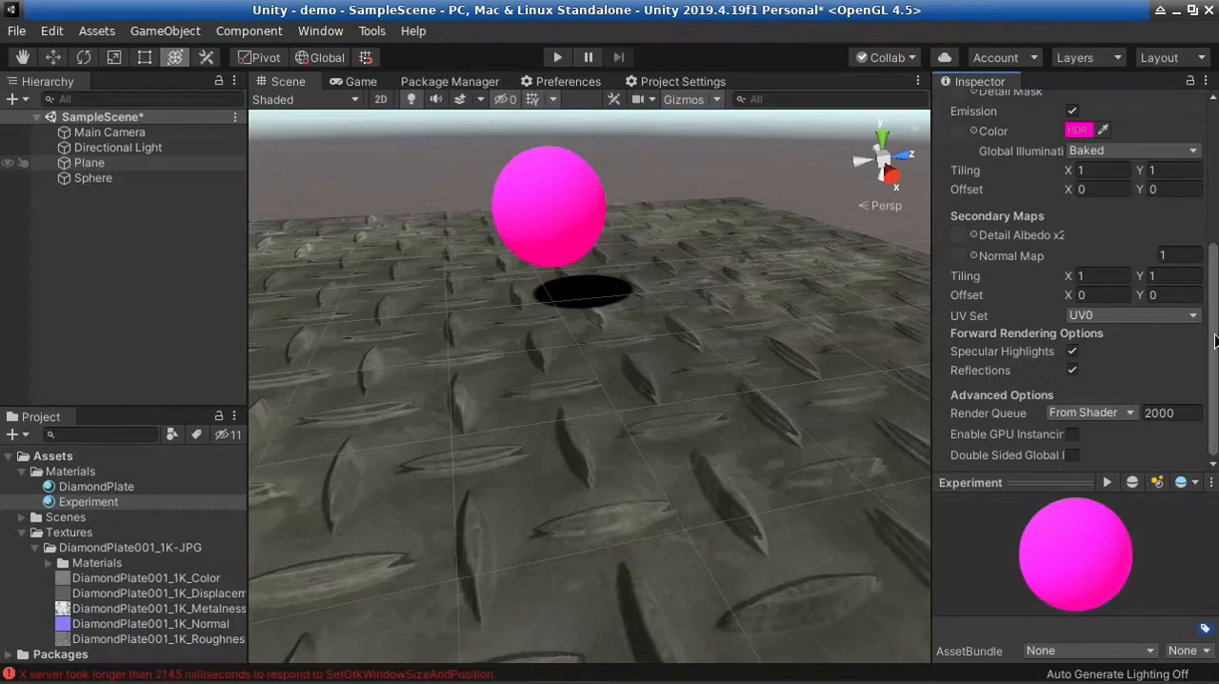
drag(1216, 341, 1215, 190)
click(1157, 157)
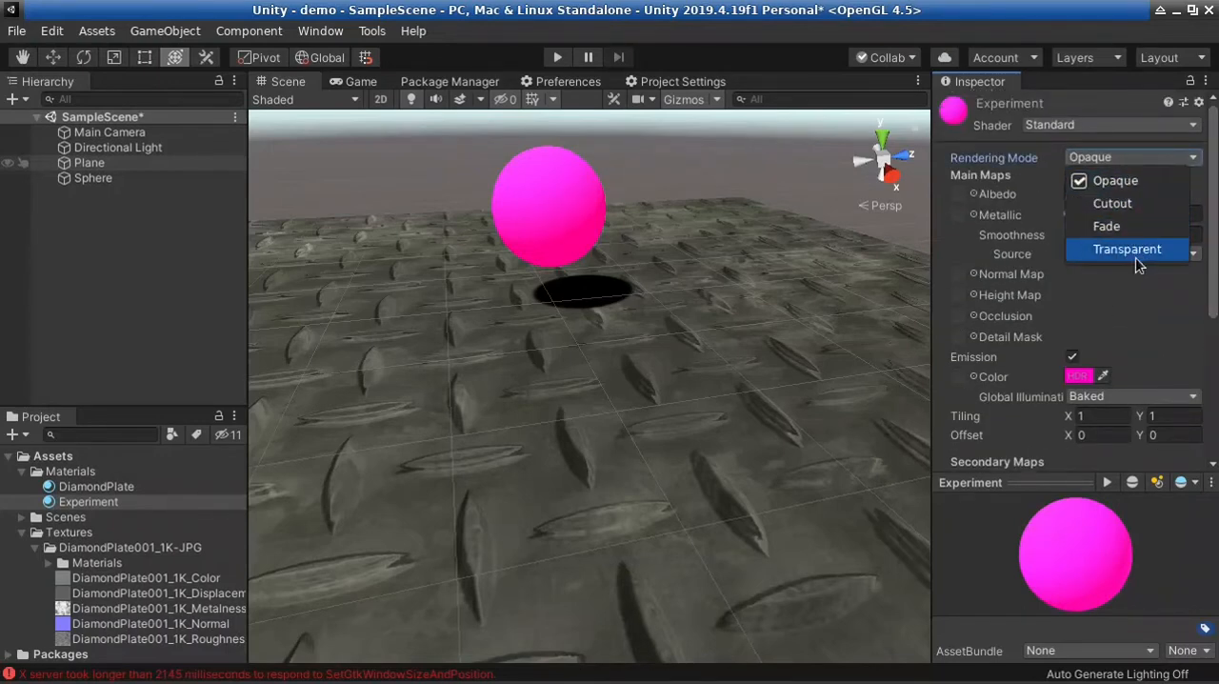
click(1133, 135)
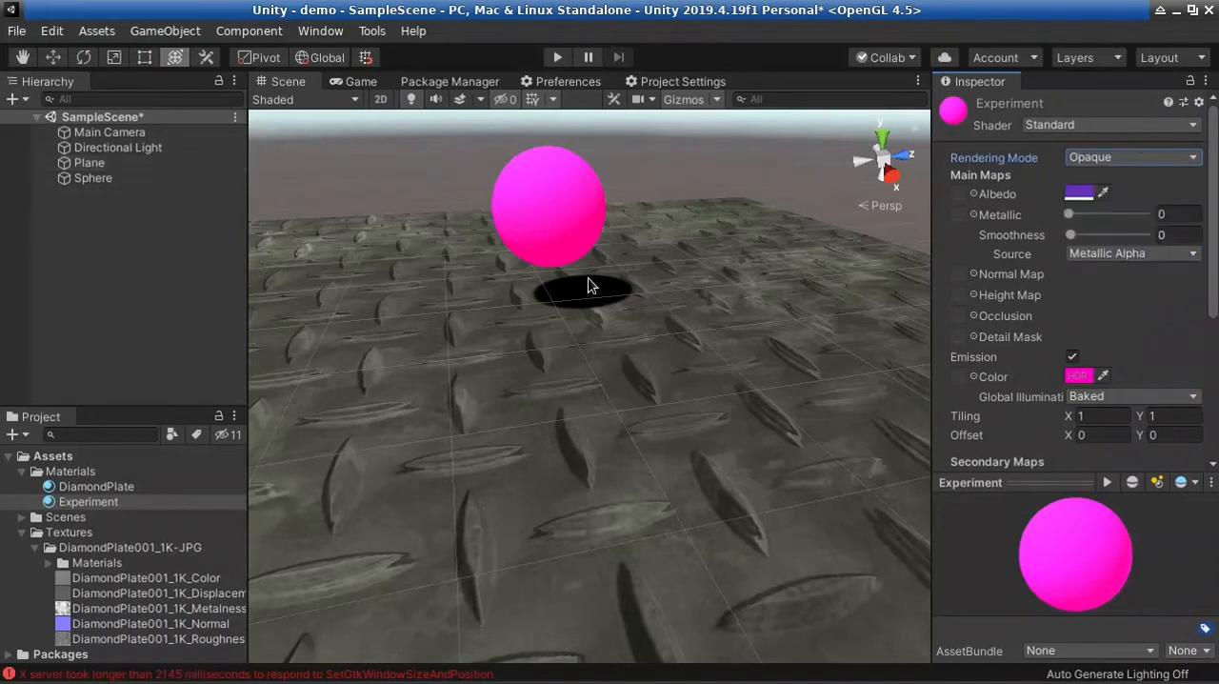
Move the sphere along the X axis to about 1.891 and view it from a lower angle
click(566, 229)
drag(577, 239, 585, 286)
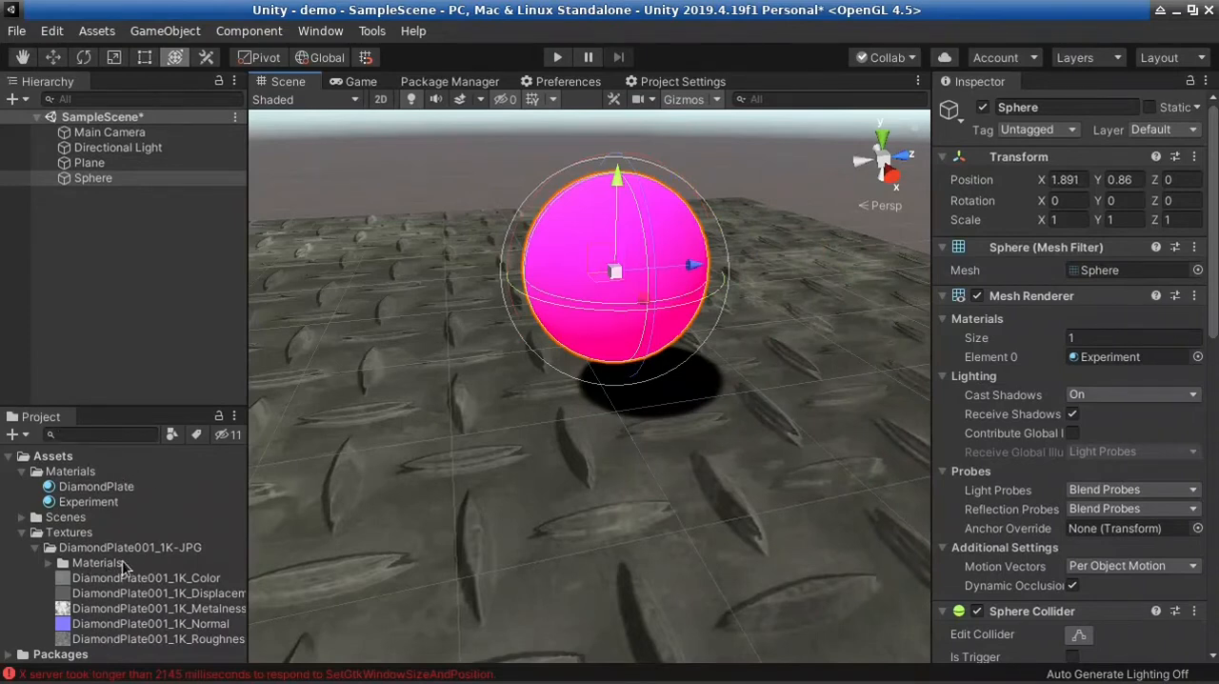
alt+drag(483, 435, 602, 496)
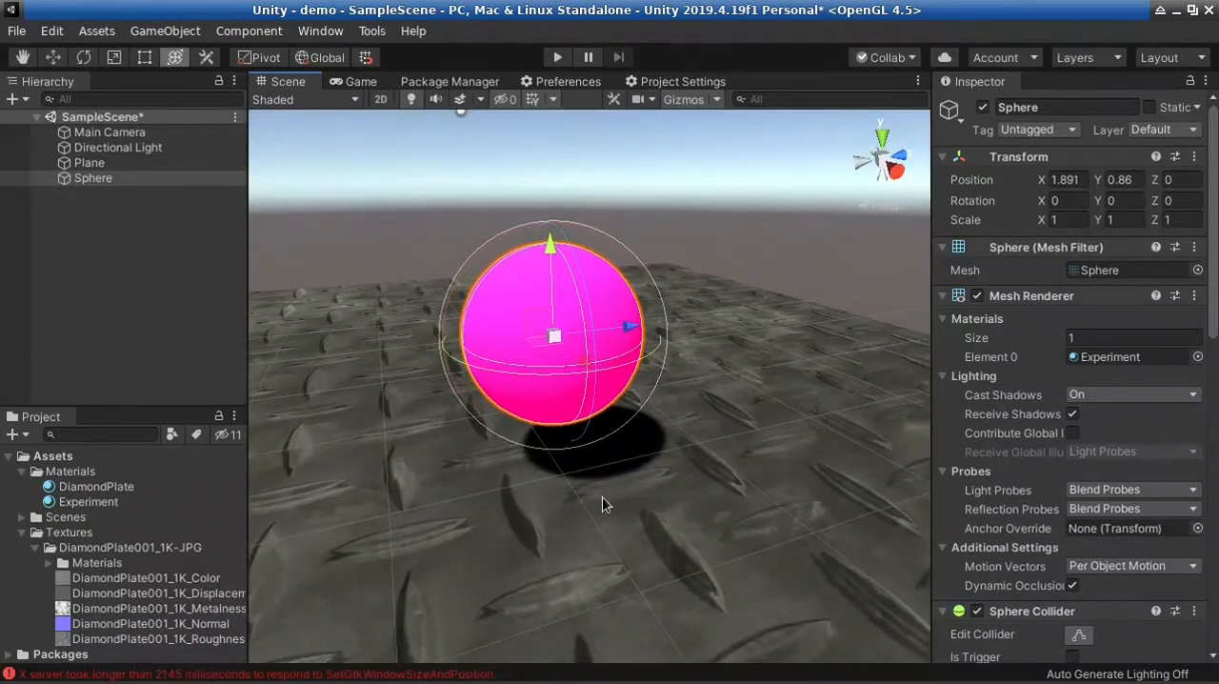
Change the Rendering Mode of the sphere's Experiment material to Transparent
click(693, 232)
click(535, 300)
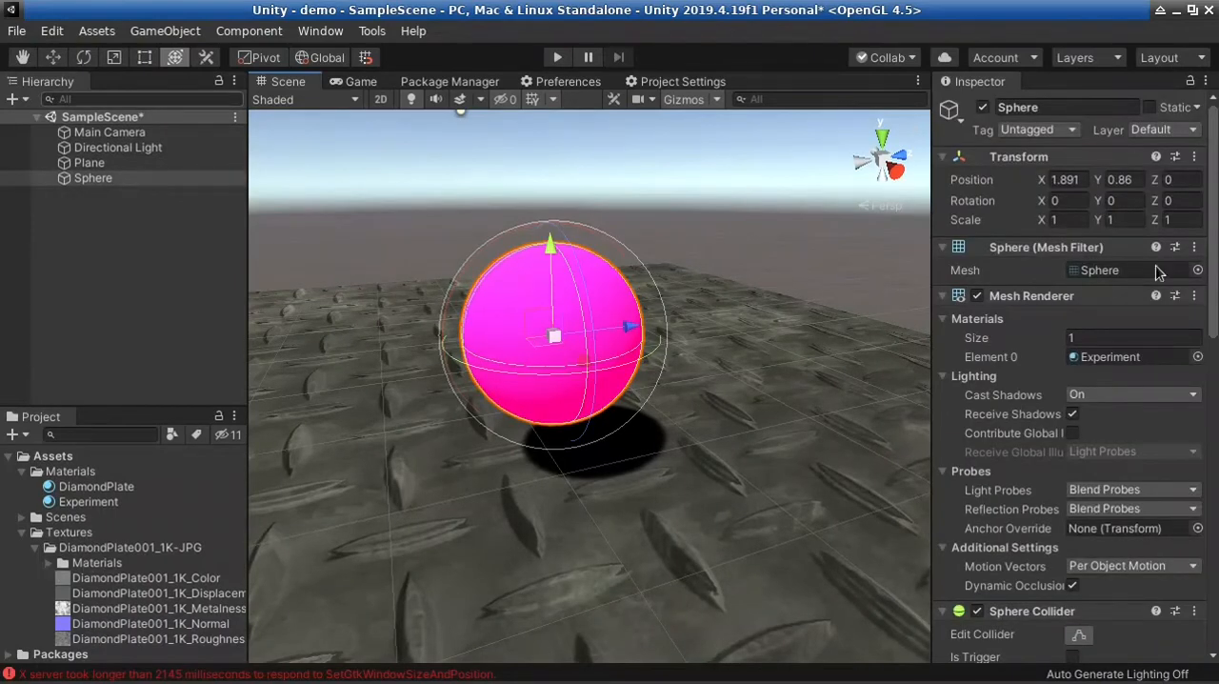
drag(1215, 286, 1215, 571)
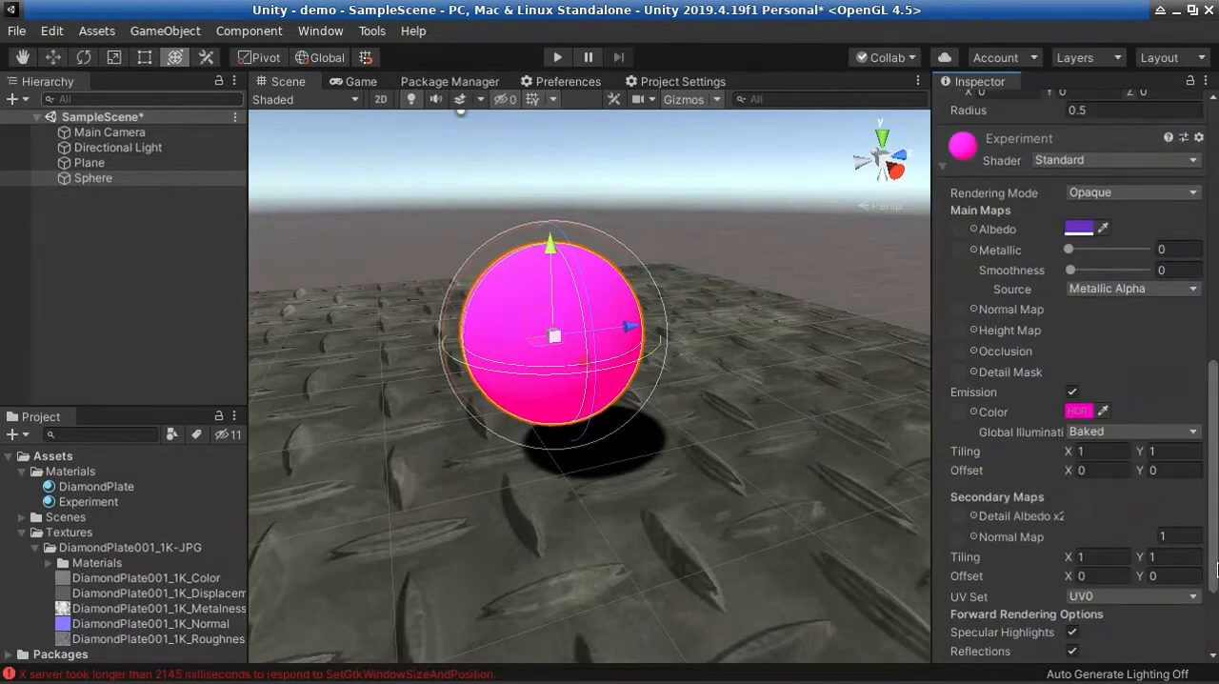
click(1166, 198)
click(1127, 287)
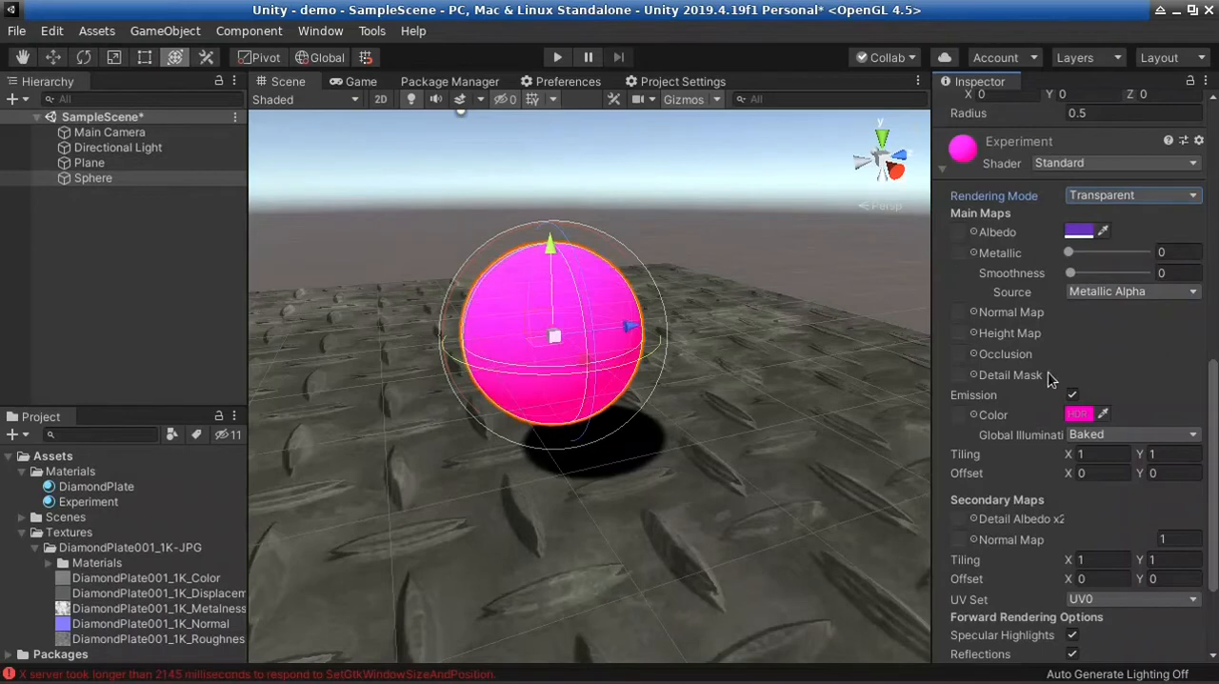
Lower the alpha of the Experiment material's Albedo color to 49
click(1080, 231)
drag(786, 57, 972, 64)
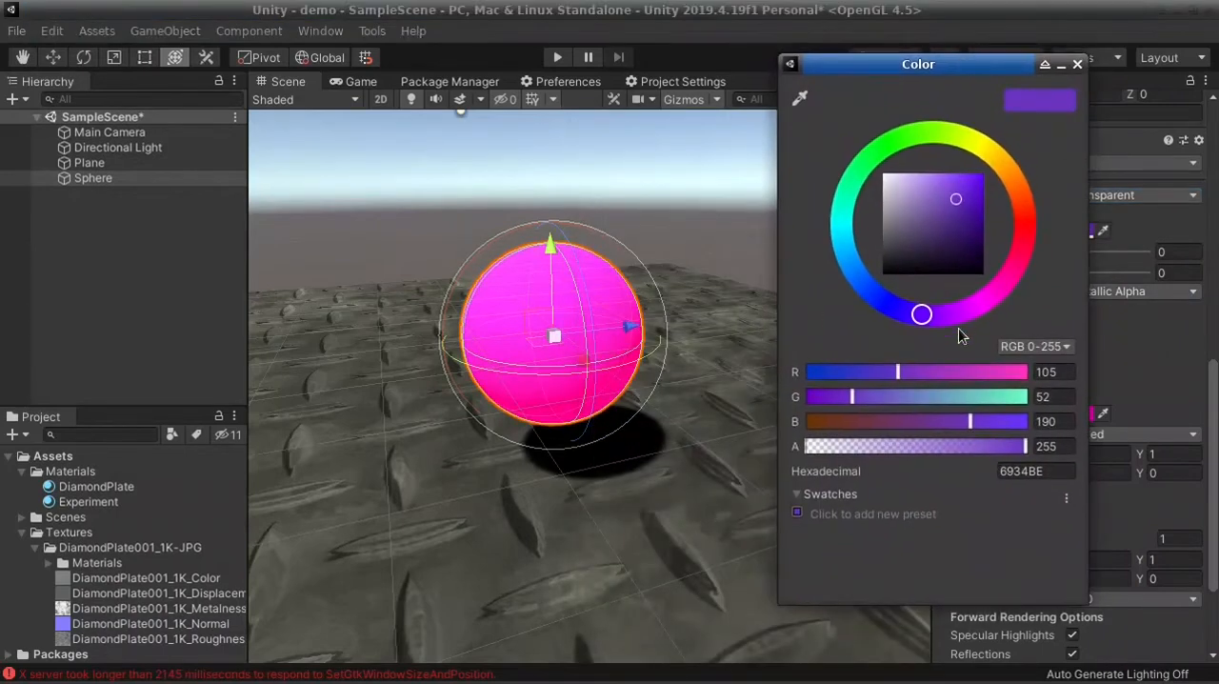
drag(1002, 447, 850, 445)
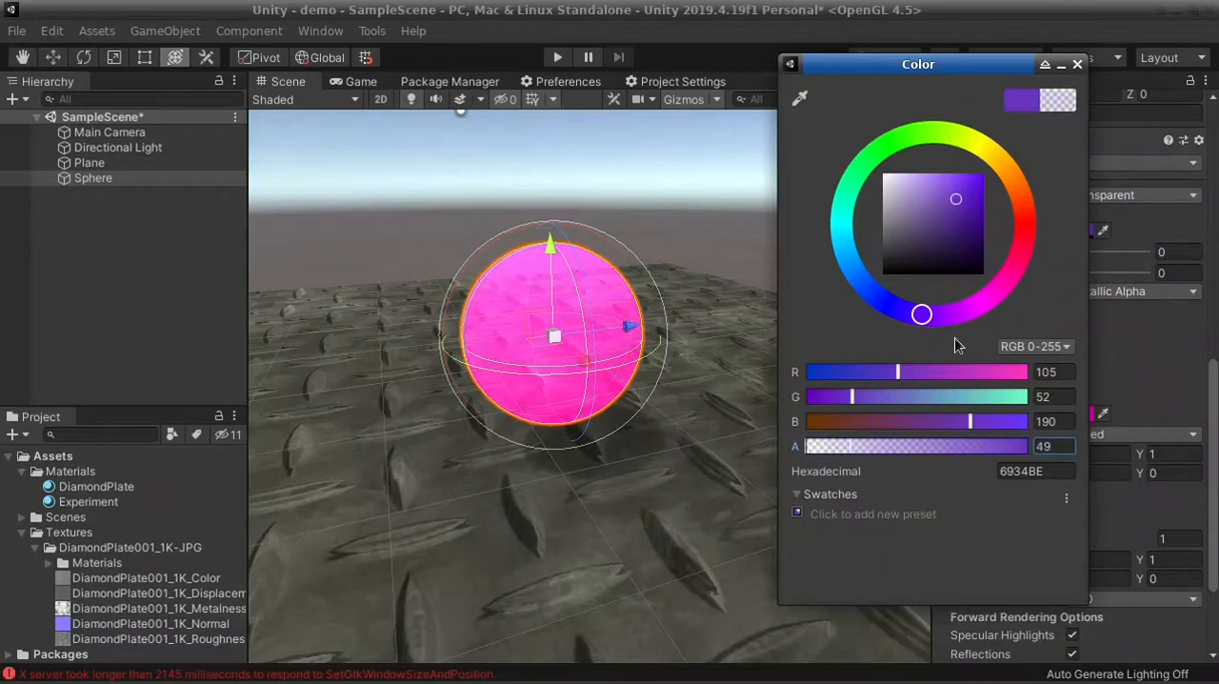
click(1078, 63)
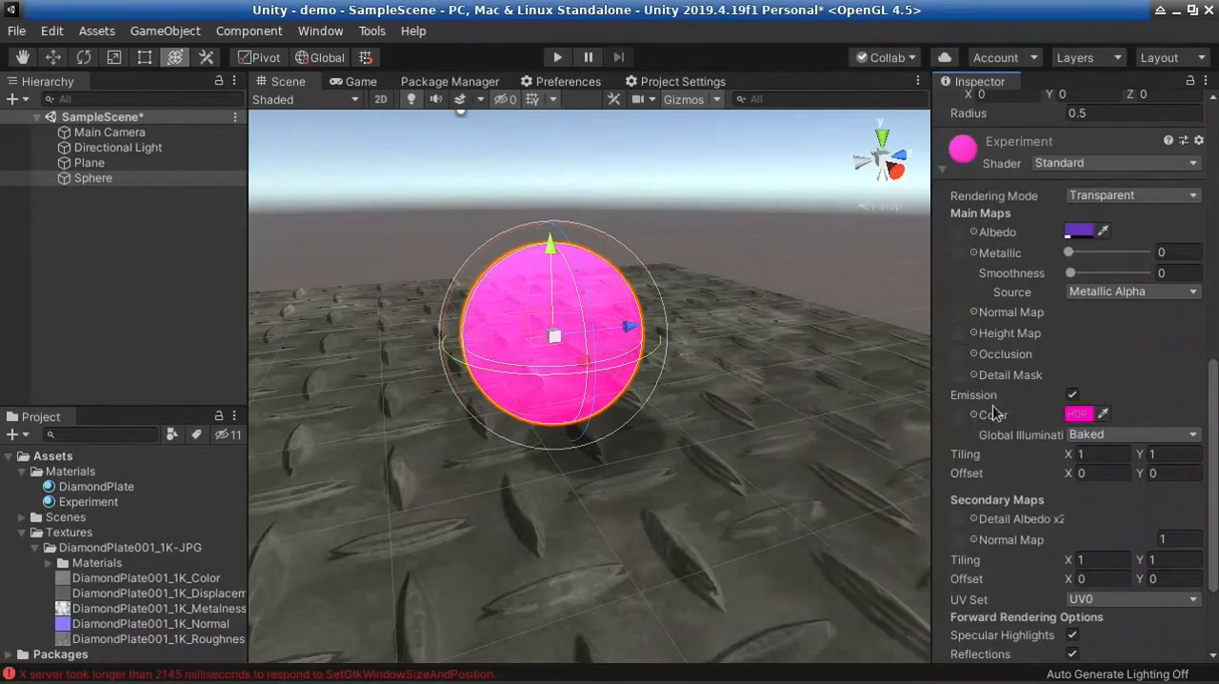
Turn off Emission on the Experiment material and raise its Albedo color's alpha to 255
click(1081, 414)
click(1073, 394)
click(1080, 232)
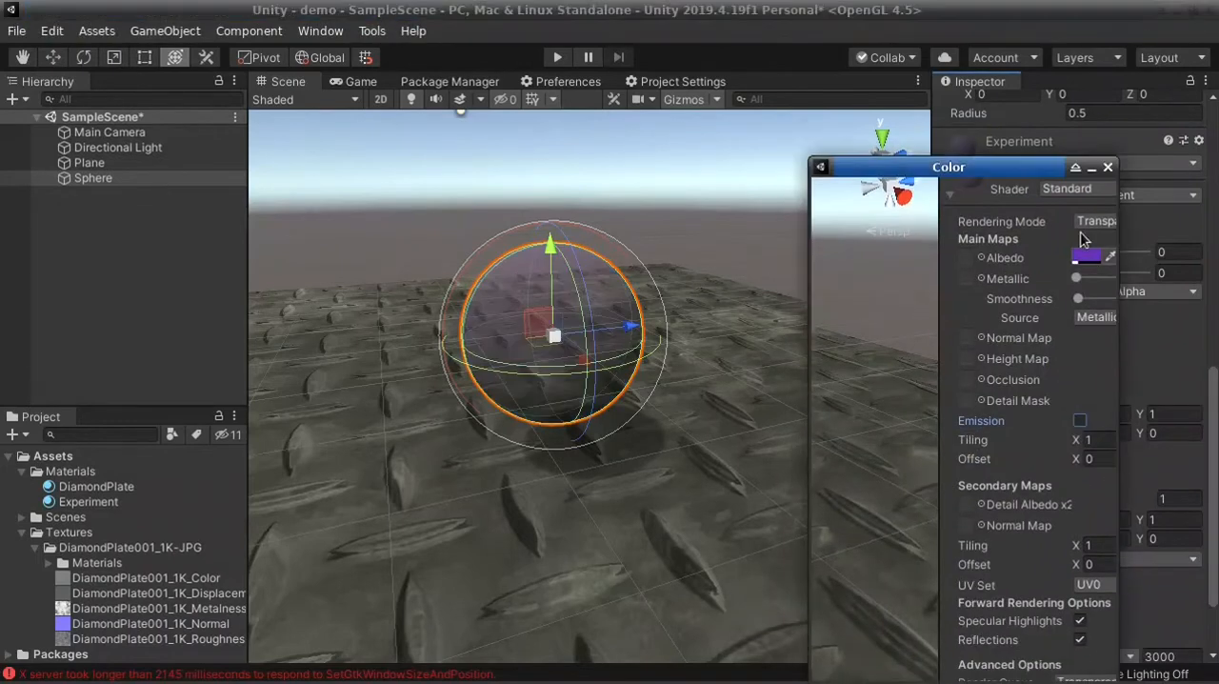
drag(1046, 192, 941, 83)
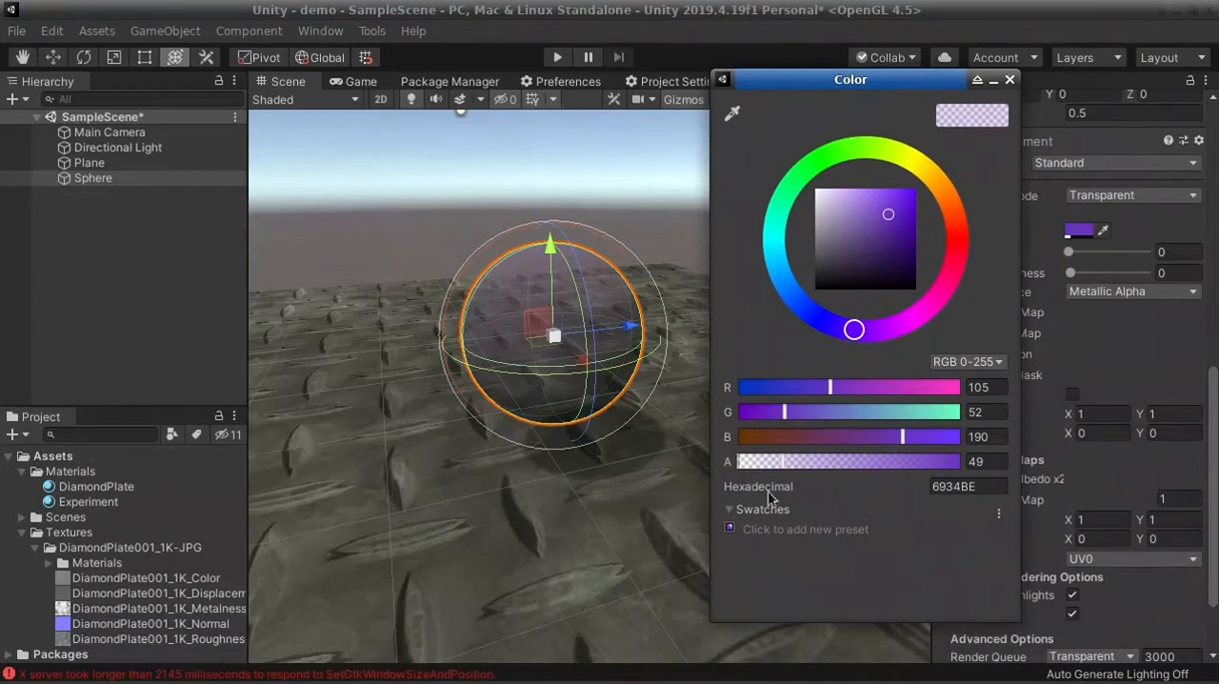
drag(782, 462, 1015, 462)
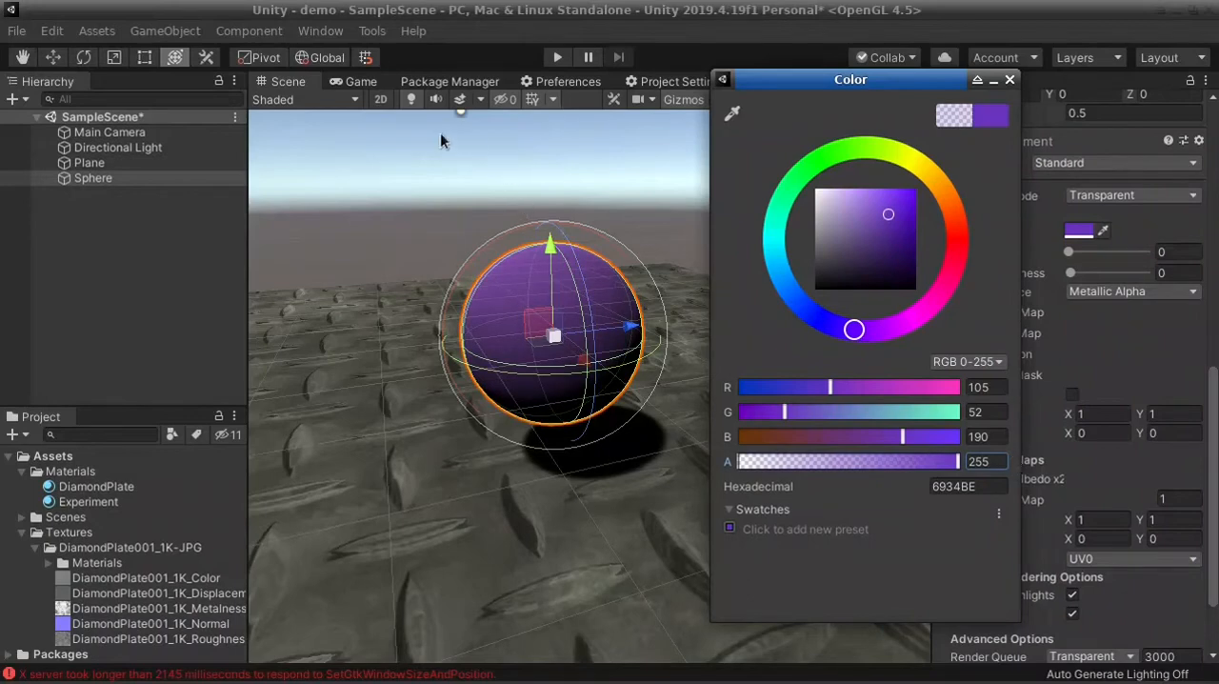
click(361, 90)
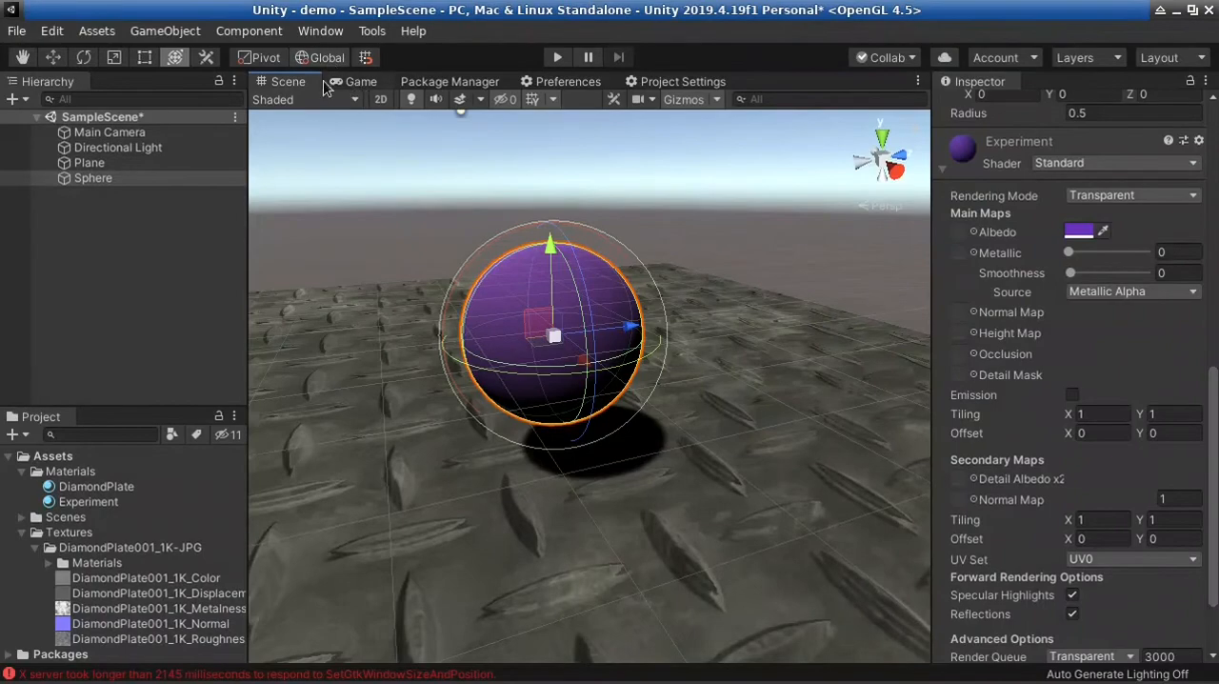
Reposition the Main Camera so it frames the sphere above the plane, and show the result in the Game view
right_drag(769, 299, 191, 156)
key(s)
key(a)
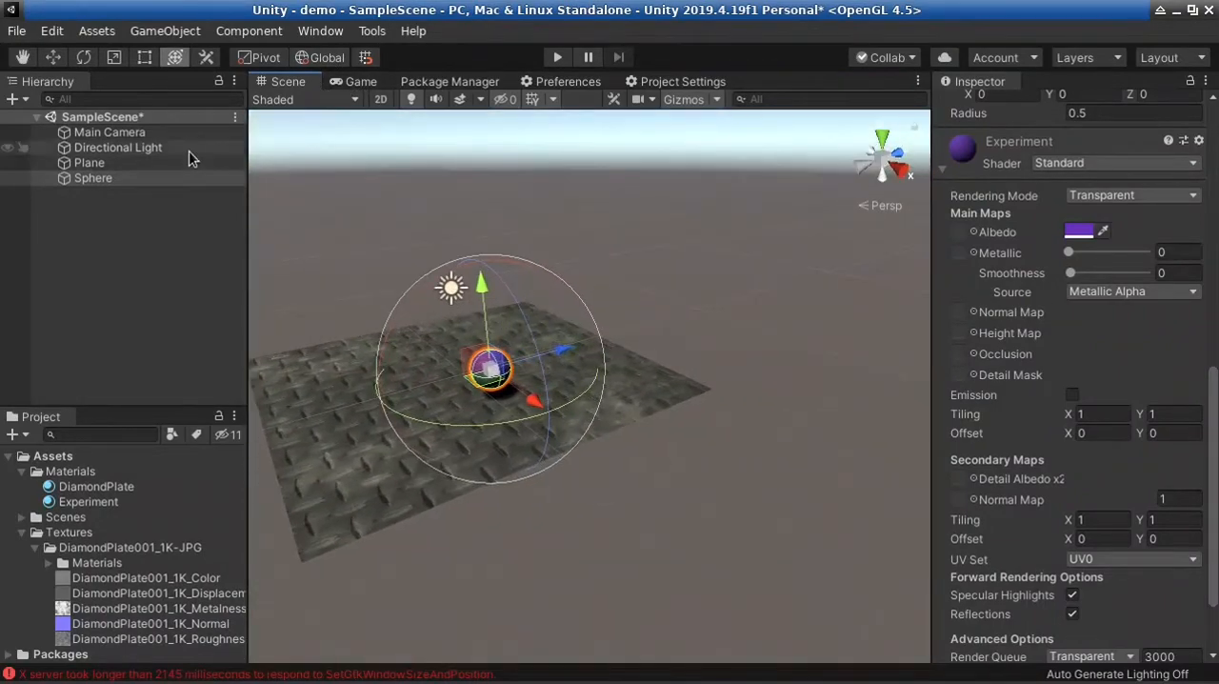
click(172, 133)
right_drag(440, 238, 629, 309)
drag(634, 321, 708, 216)
drag(759, 302, 838, 314)
drag(771, 274, 783, 255)
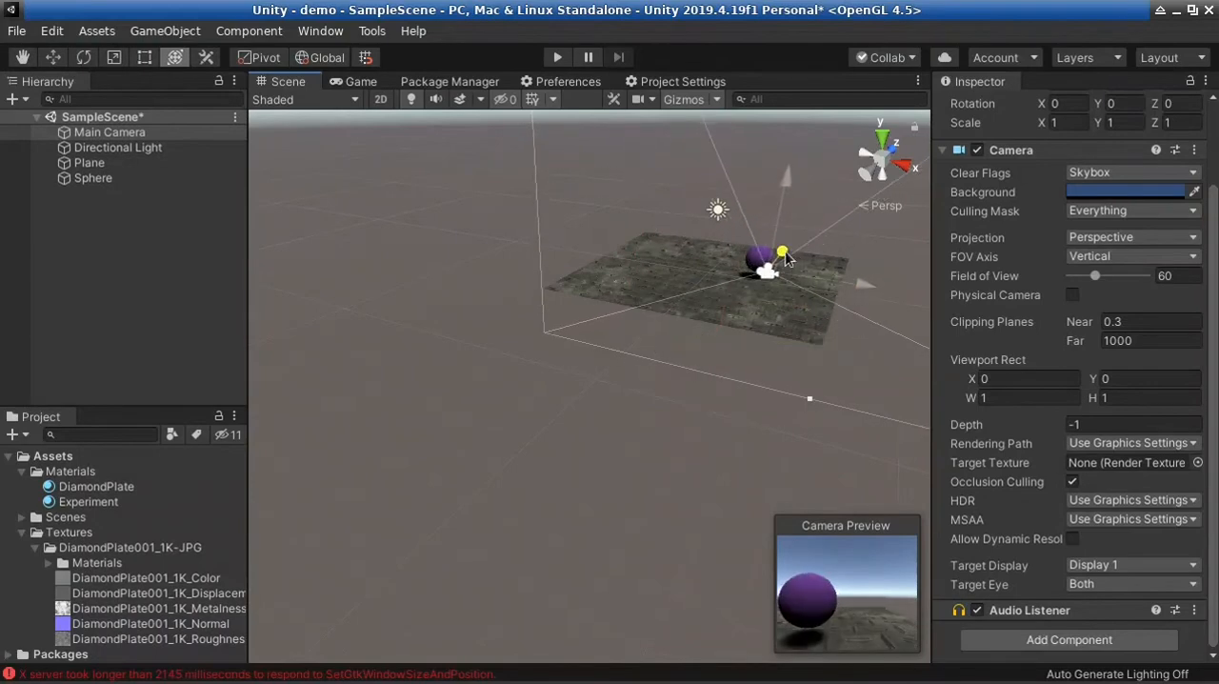
click(367, 82)
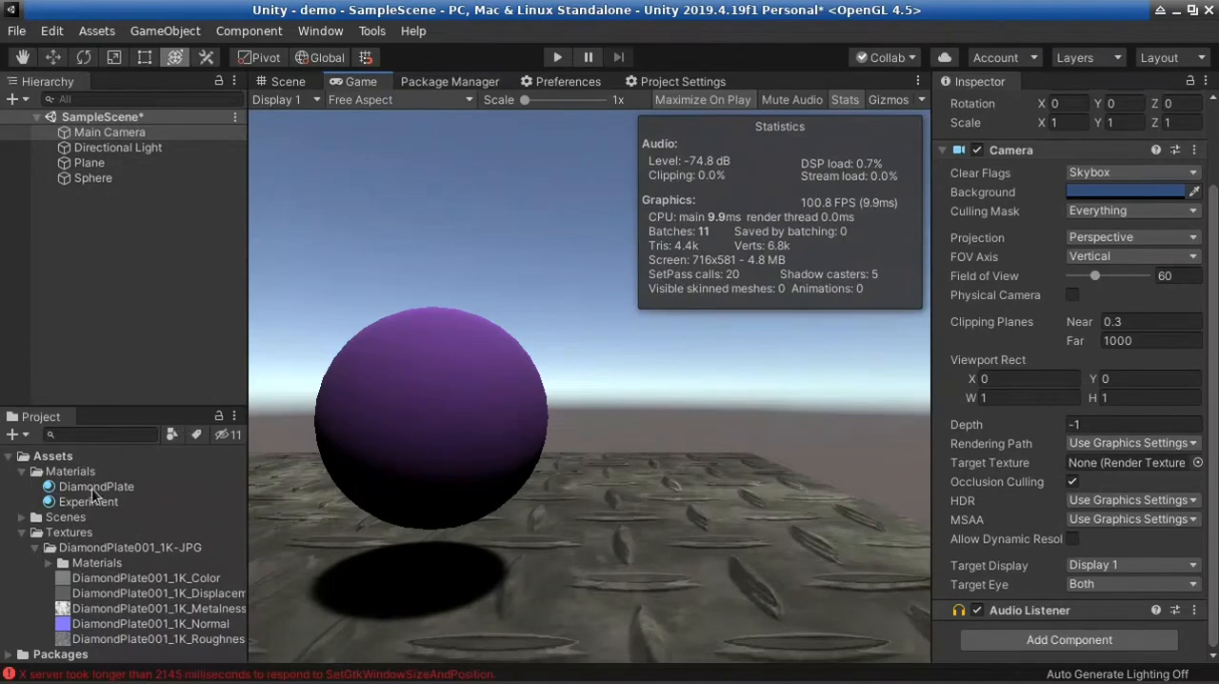
Test the Experiment material's Albedo alpha at 0 in the Game view and restore it to 255
click(152, 496)
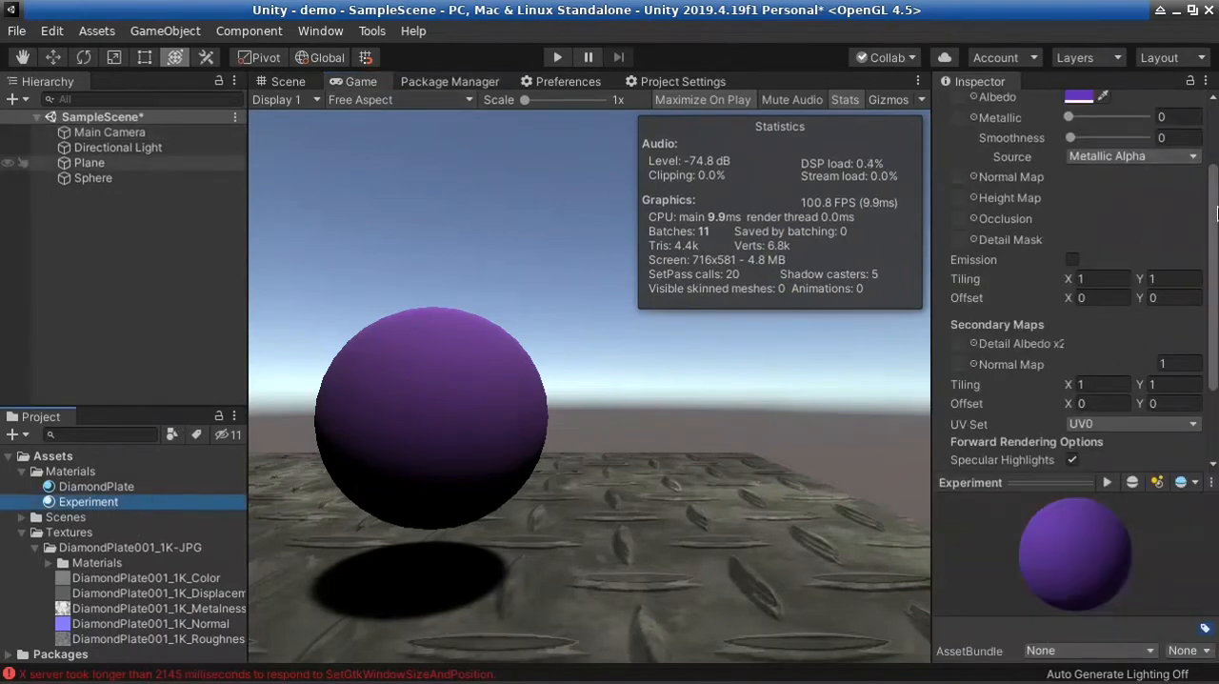
drag(1214, 213, 1208, 124)
click(1079, 193)
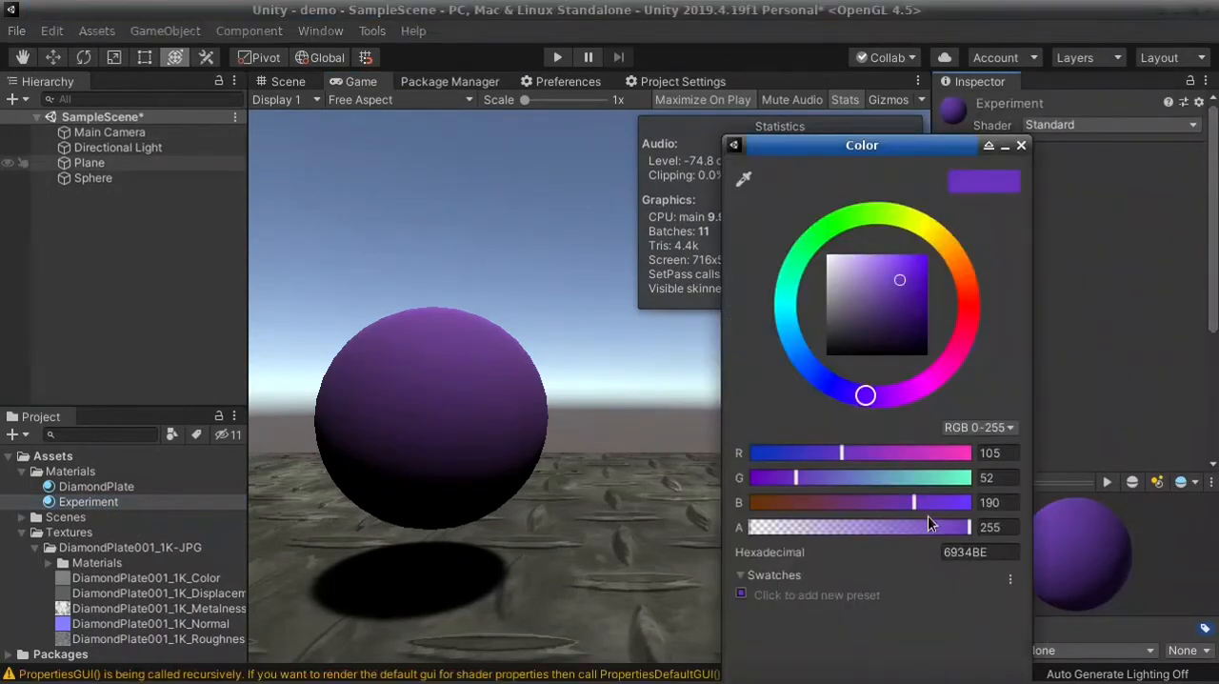
drag(970, 530, 757, 504)
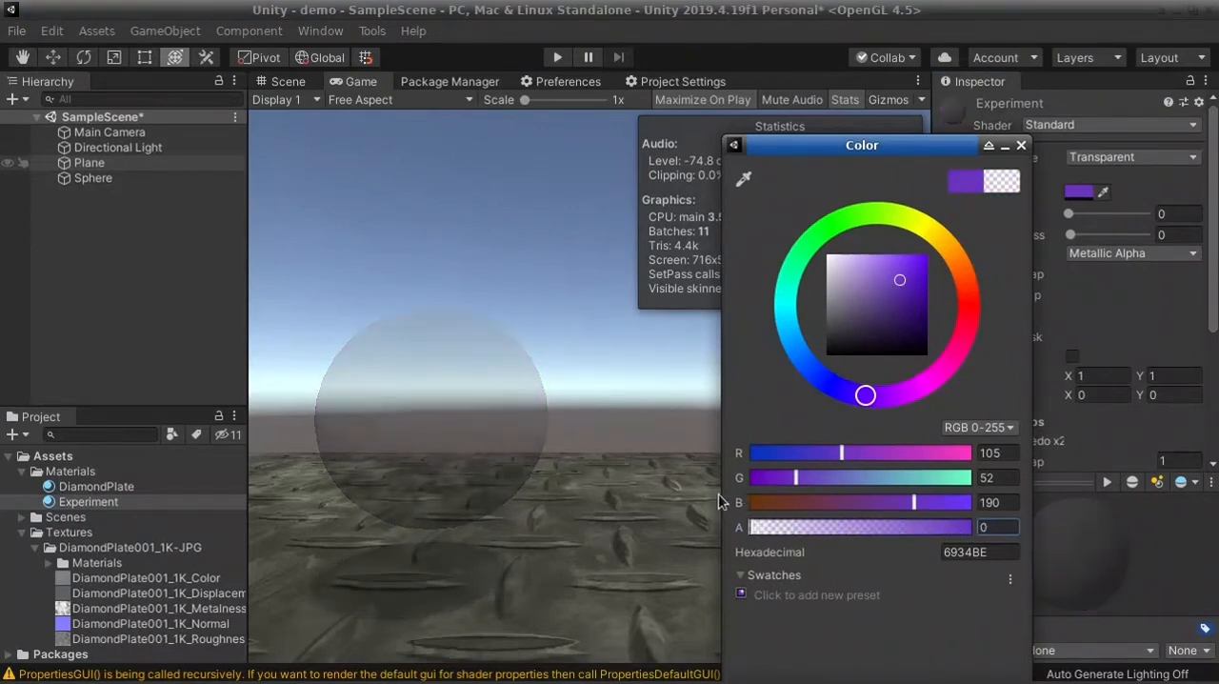
text(816)
drag(792, 535, 972, 534)
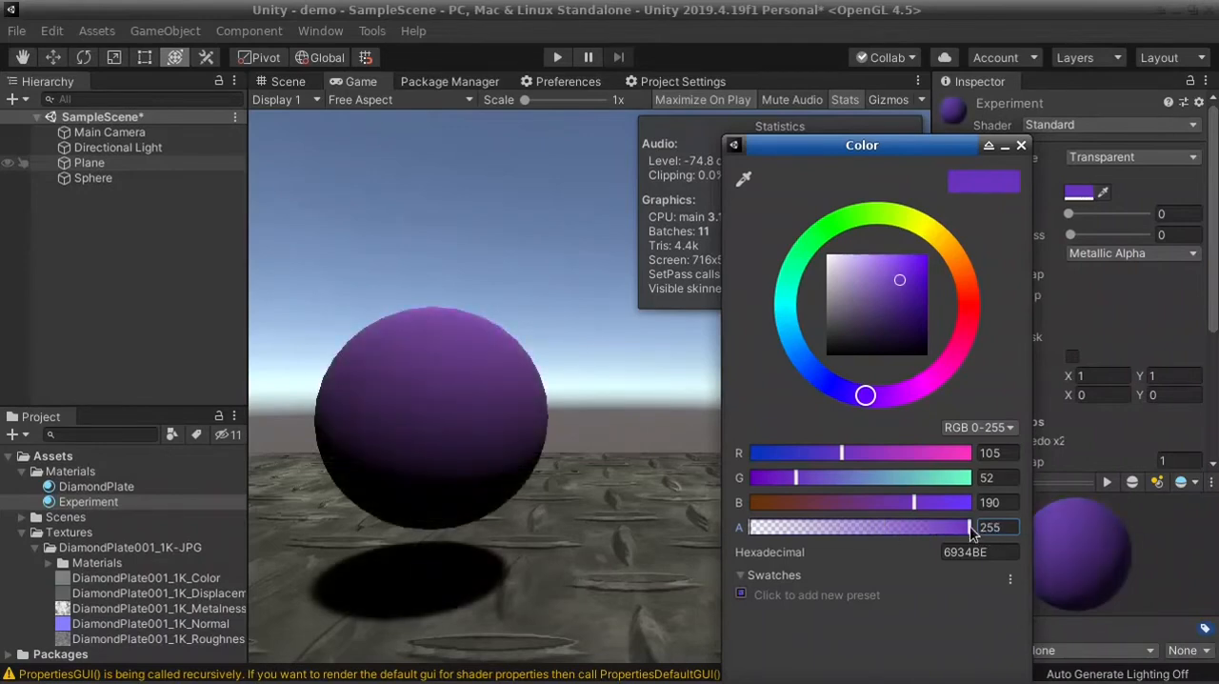
click(1021, 144)
Change the Experiment material's Rendering Mode to Cutout and set its Alpha Cutoff to 0.3, keeping the Albedo alpha at 255
click(1123, 154)
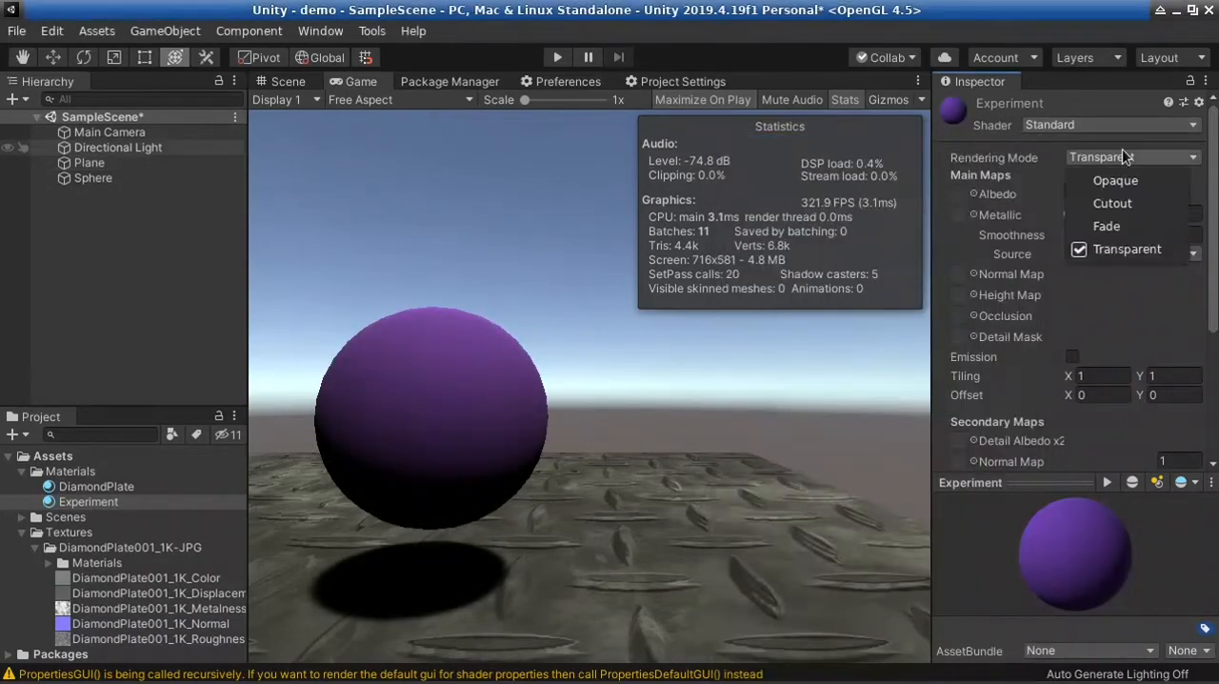
click(1113, 203)
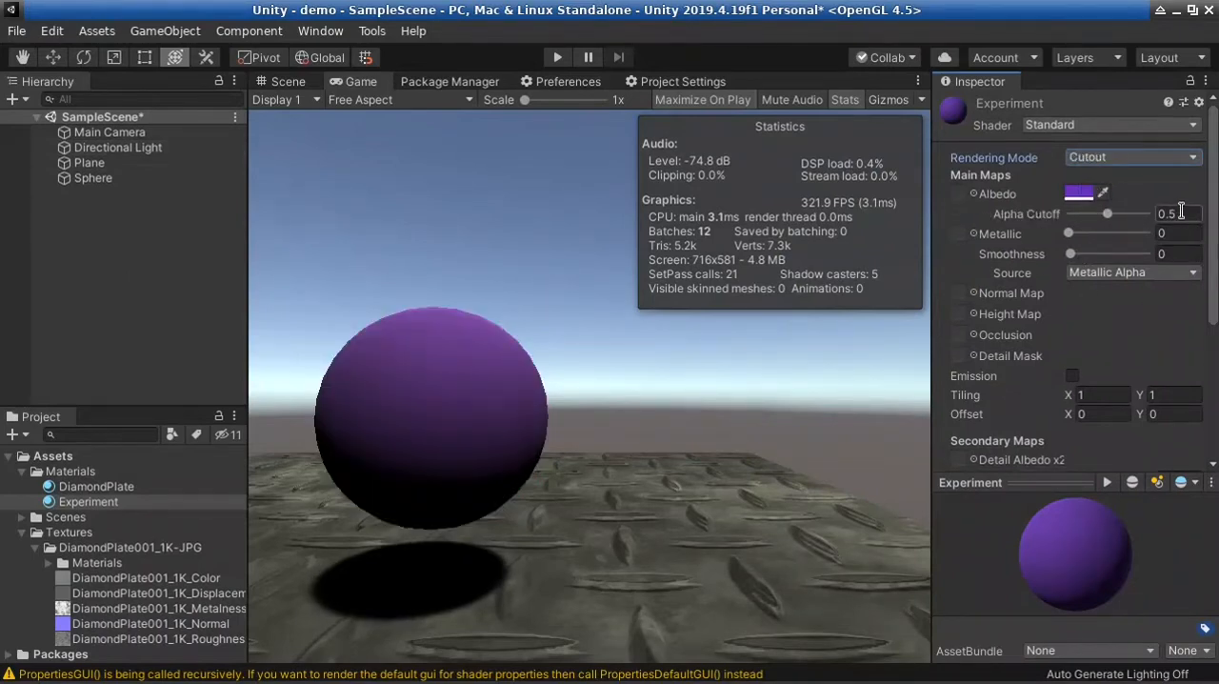
click(1080, 193)
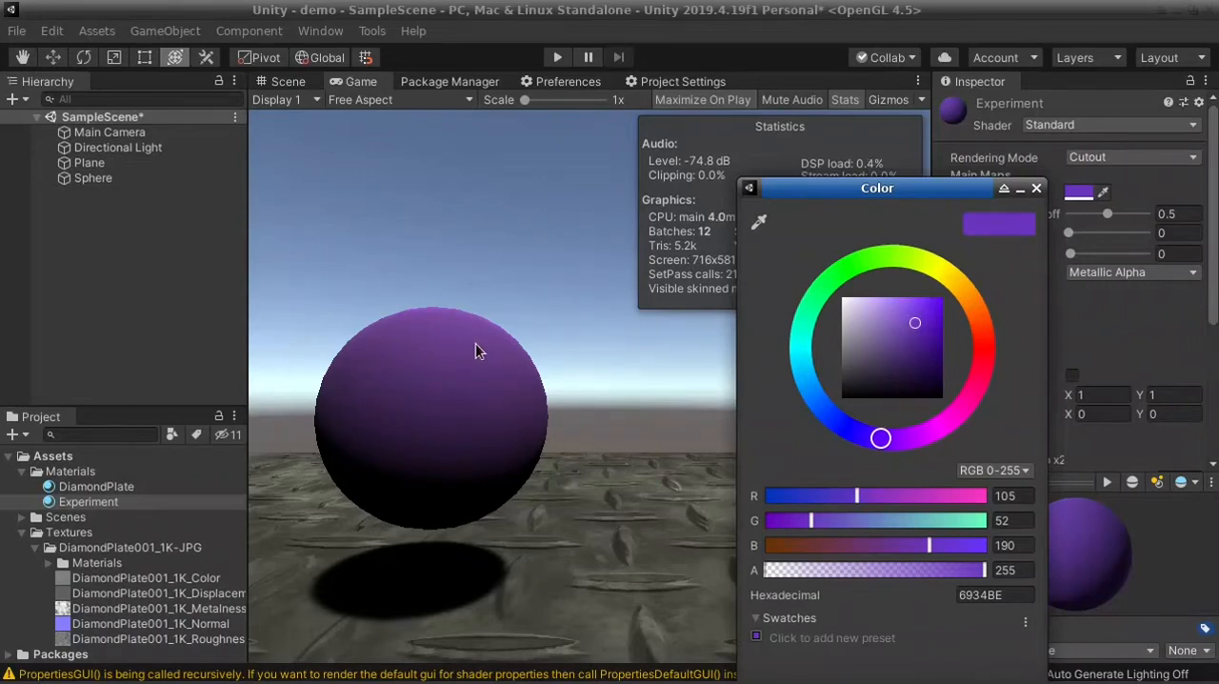
click(1036, 190)
drag(1115, 215, 1097, 215)
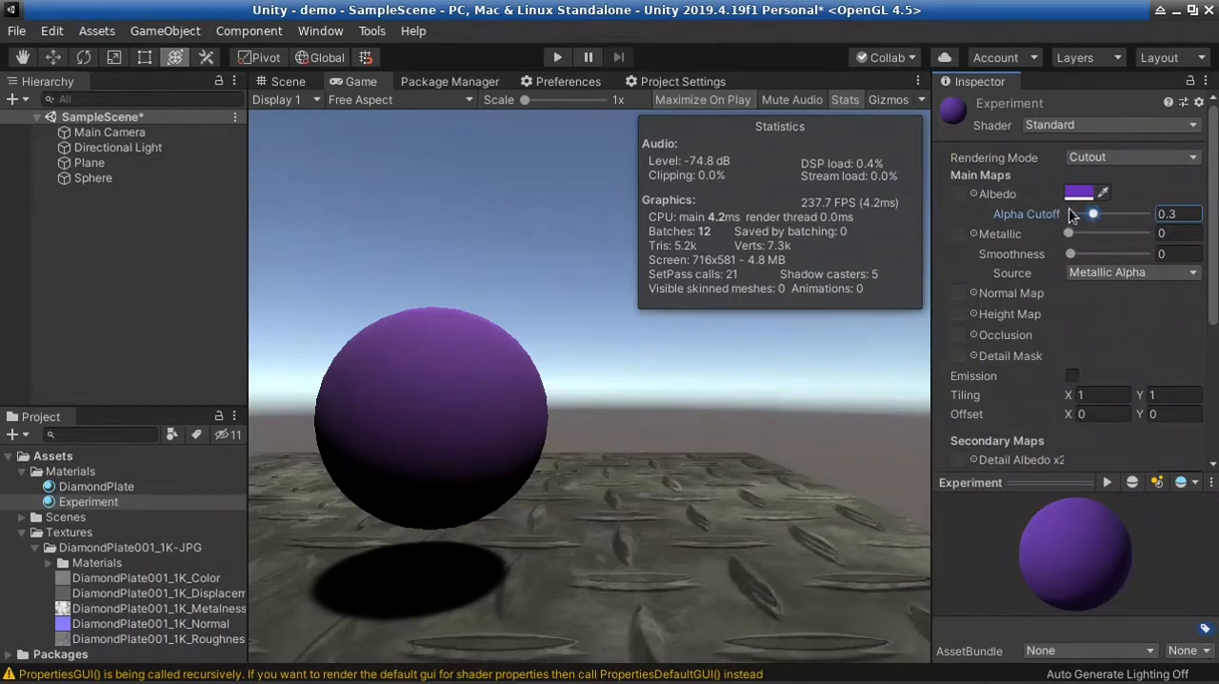
click(1083, 194)
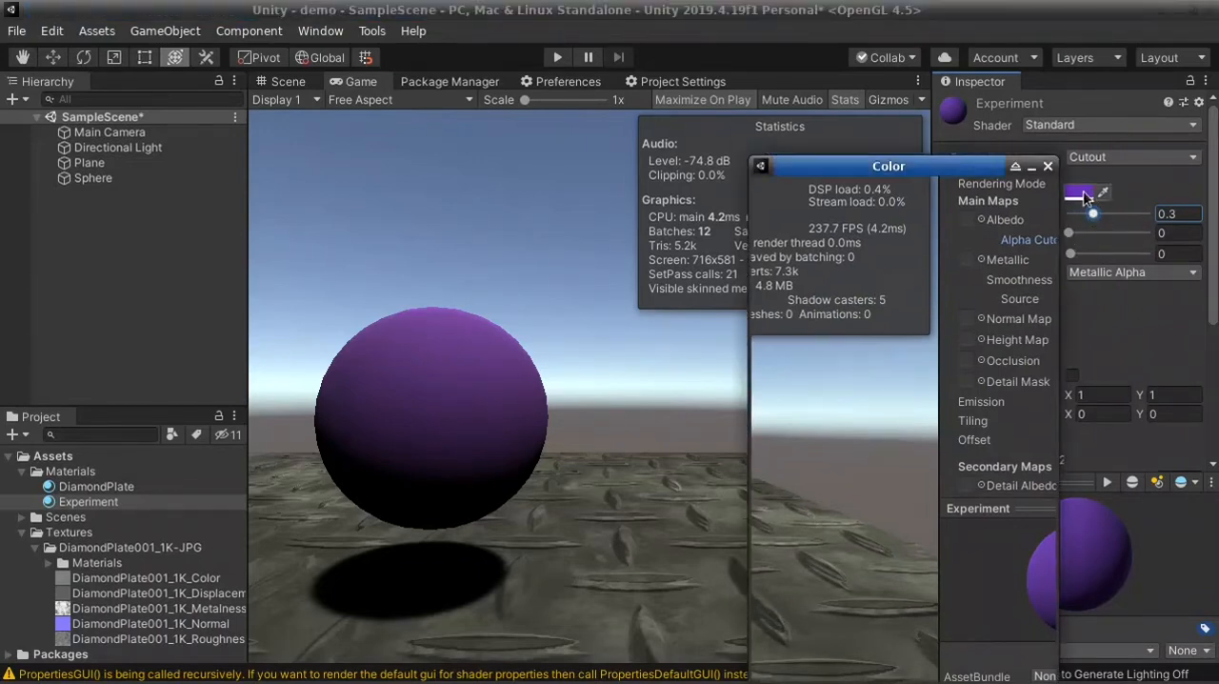
mouse_move(929, 171)
mouse_down()
mouse_move(854, 53)
mouse_move(802, 28)
mouse_up()
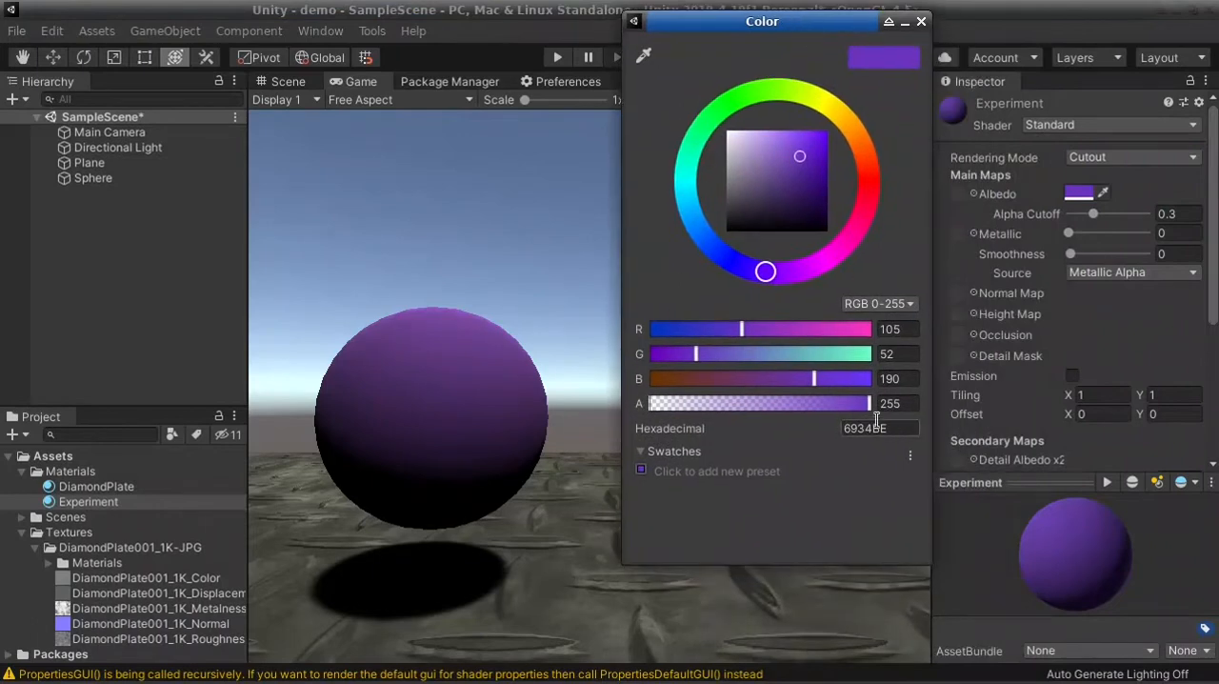
mouse_move(869, 404)
mouse_down()
mouse_move(716, 412)
mouse_move(876, 410)
mouse_up()
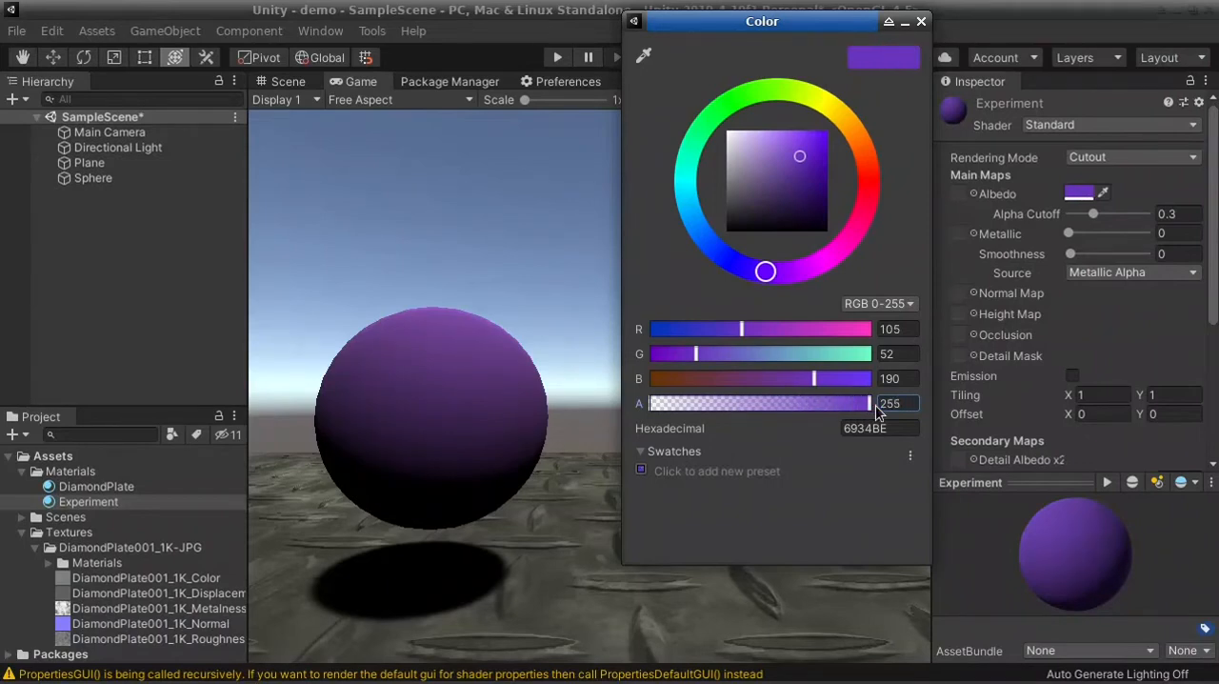
click(922, 22)
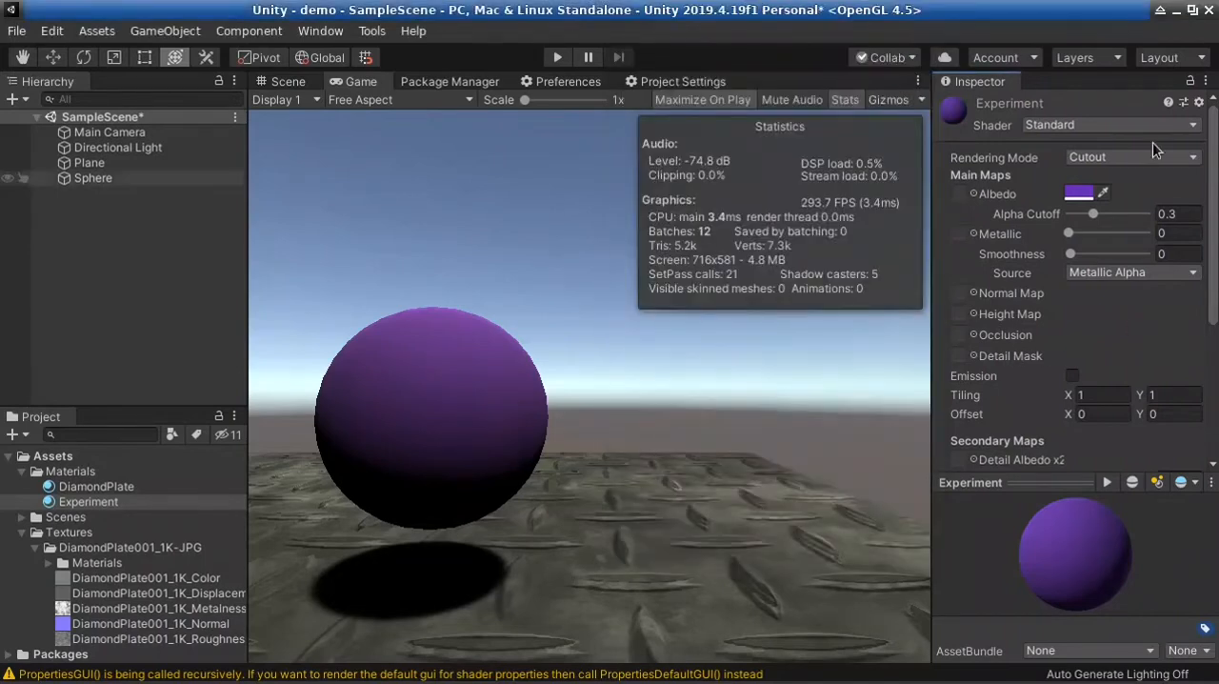
Return to the Scene view and delete the sphere above the diamond plate plane
click(282, 82)
right_drag(644, 380, 485, 345)
key(w)
key(s)
click(486, 345)
key(f)
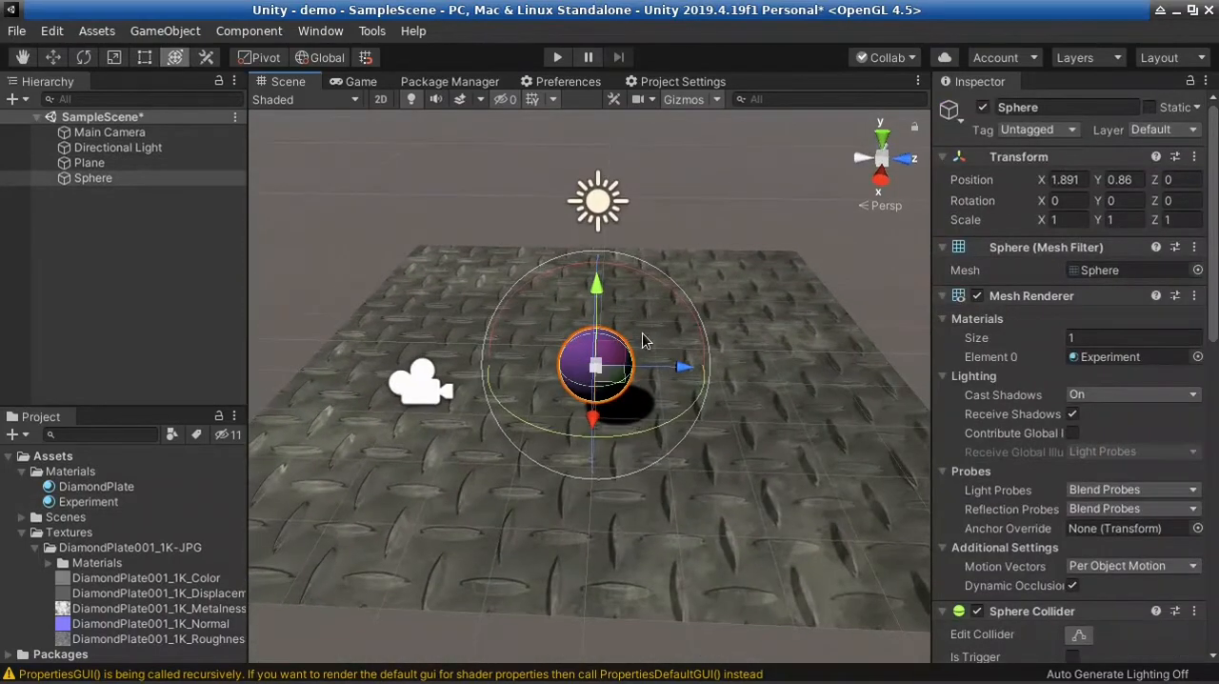
alt+drag(658, 455, 646, 403)
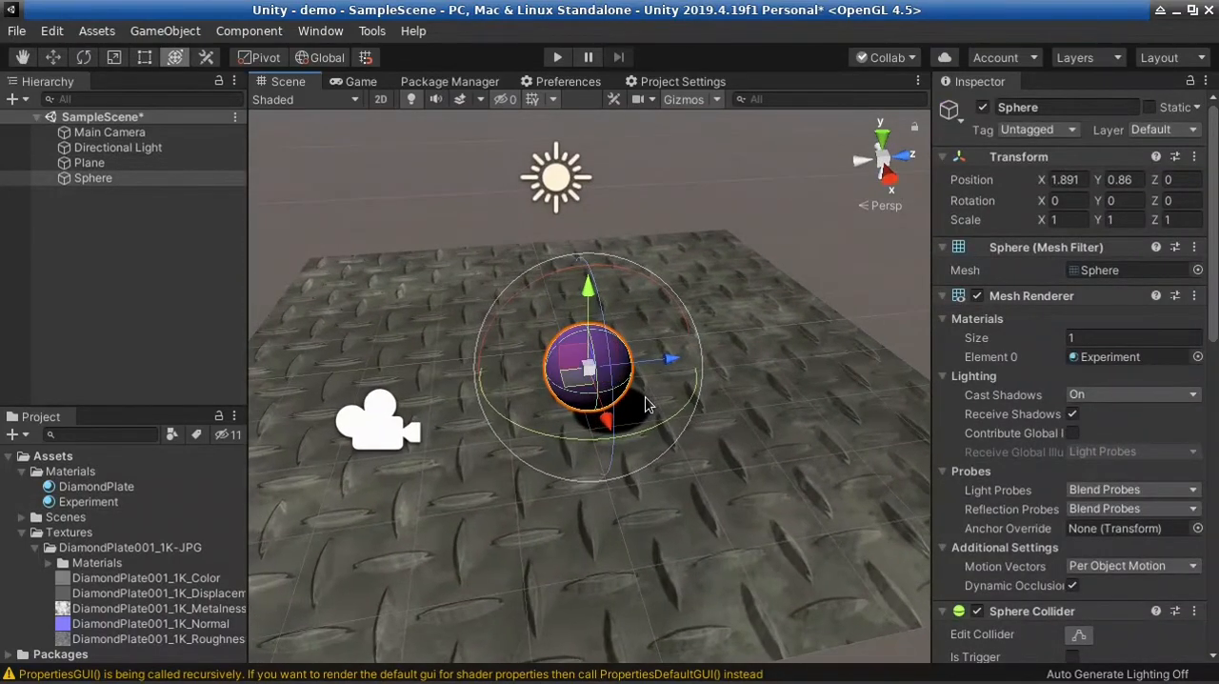
key(Delete)
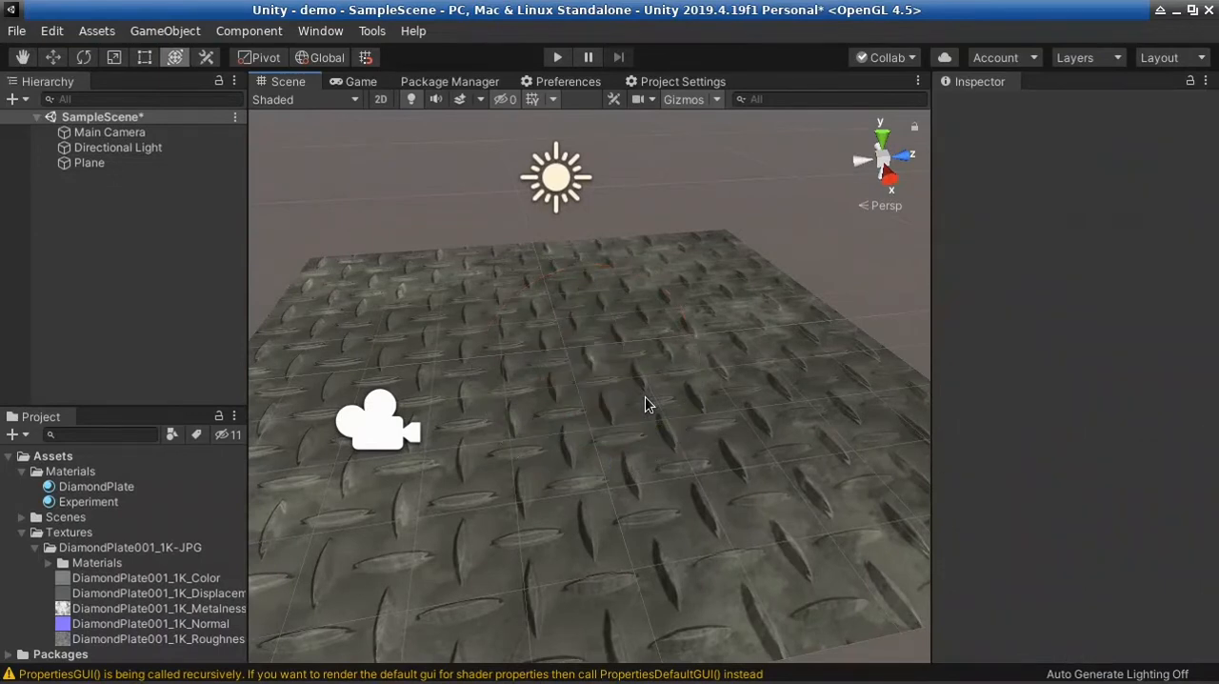
Disable the Light component of the Directional Light and deselect it
click(388, 449)
drag(472, 410, 1, 496)
alt+drag(652, 443, 641, 324)
click(600, 324)
drag(717, 348, 640, 334)
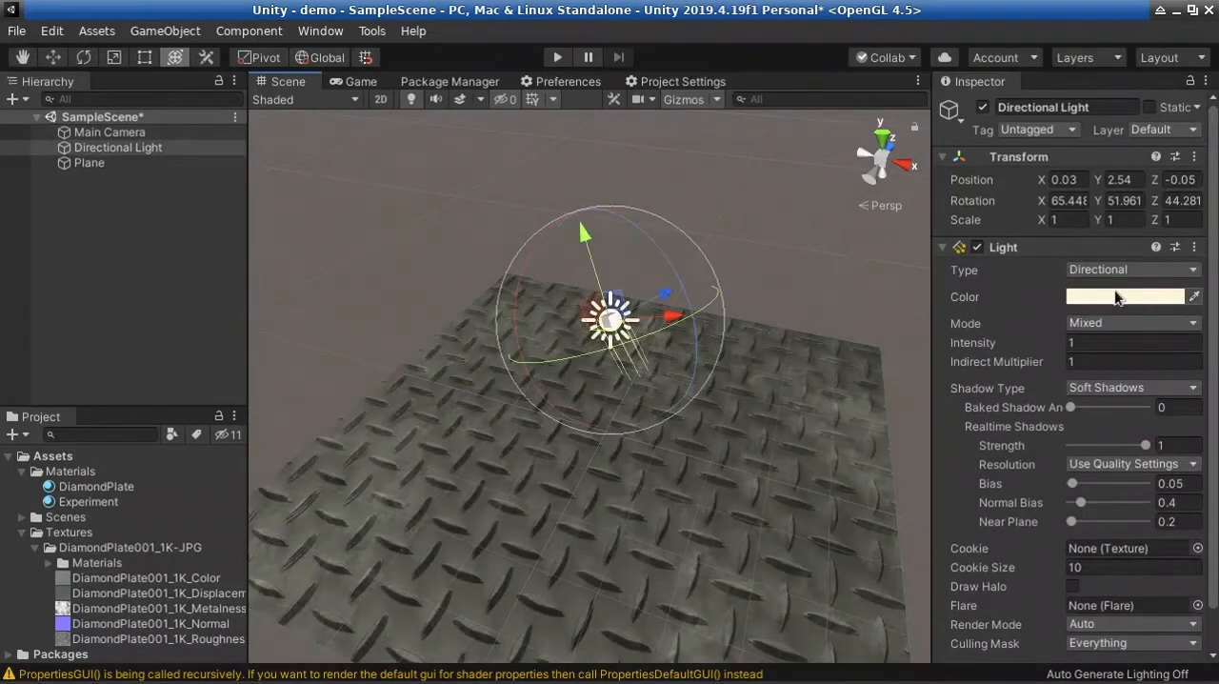
click(1105, 342)
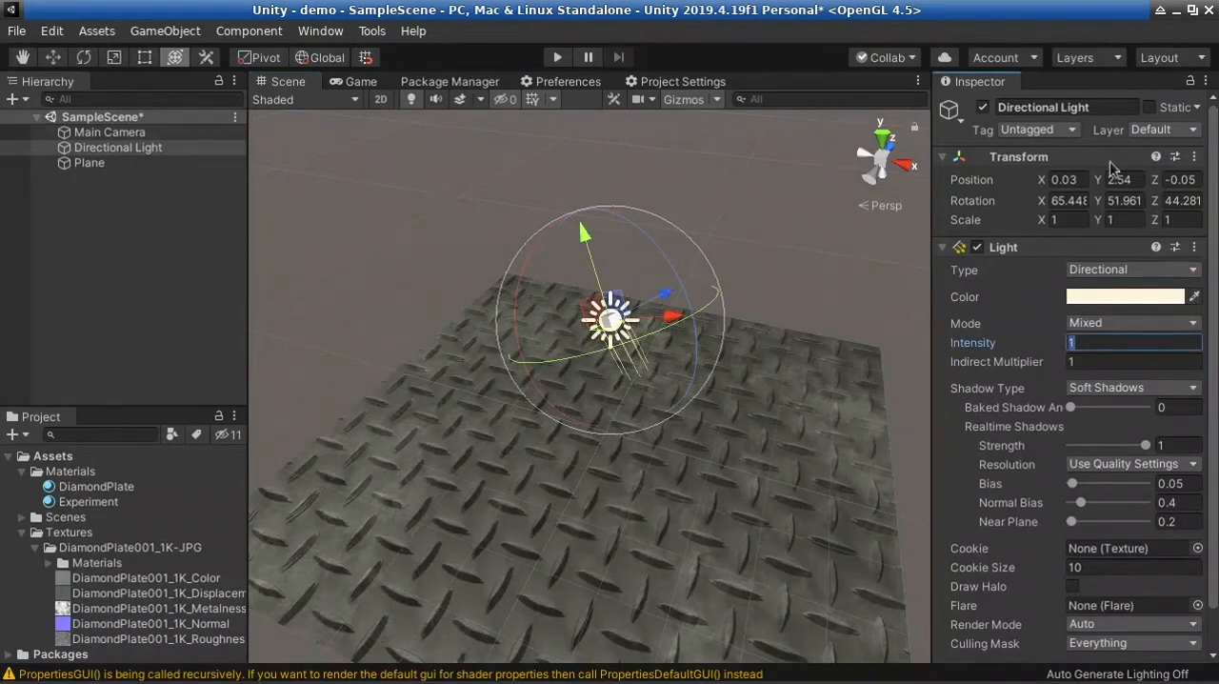
click(977, 246)
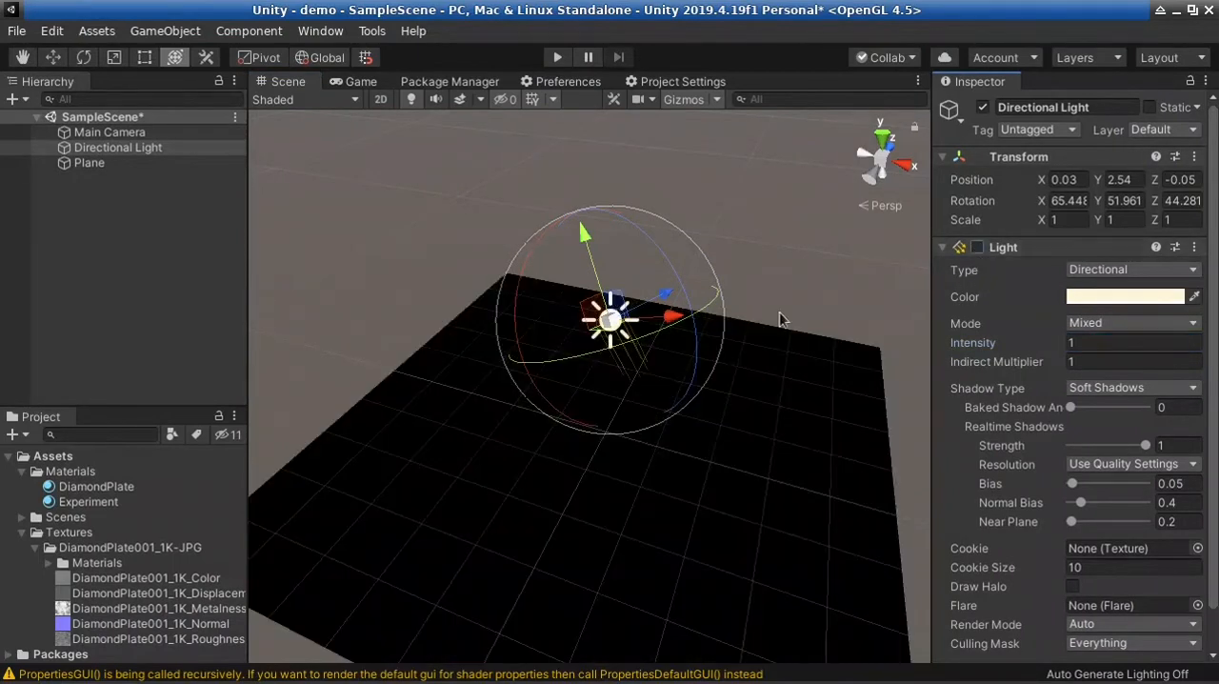
click(760, 164)
alt+drag(749, 413, 471, 357)
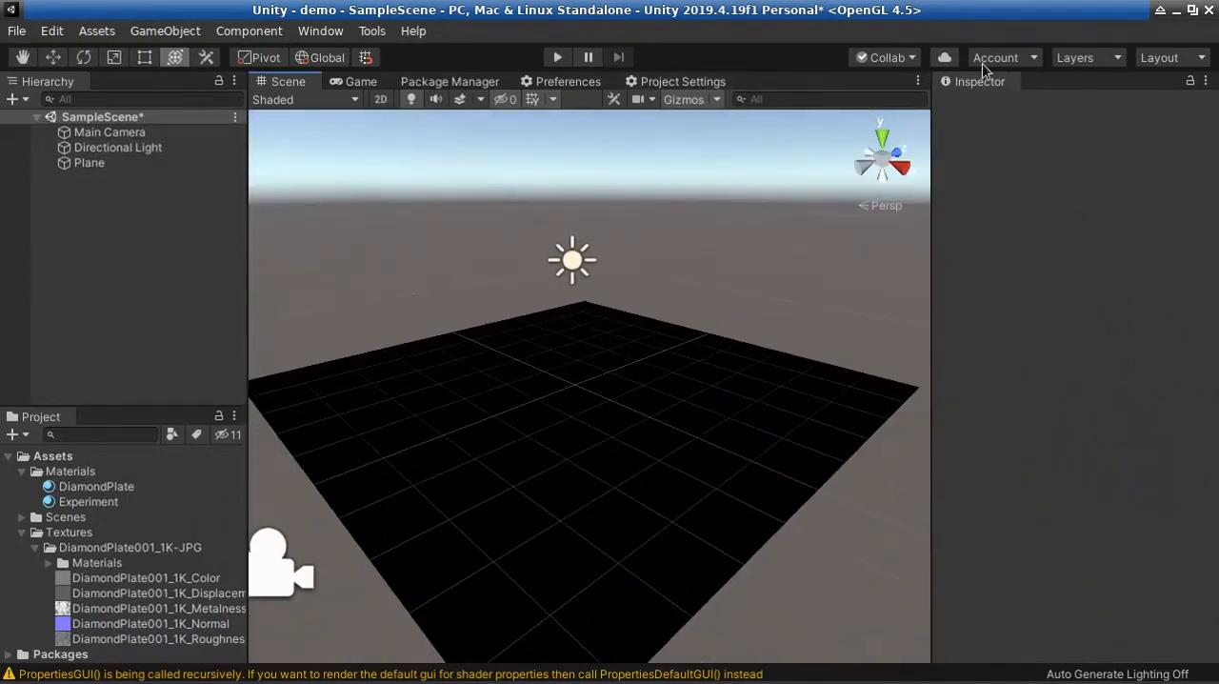
Open the Lighting settings window, dock it alongside the Inspector, and save the scene
click(320, 30)
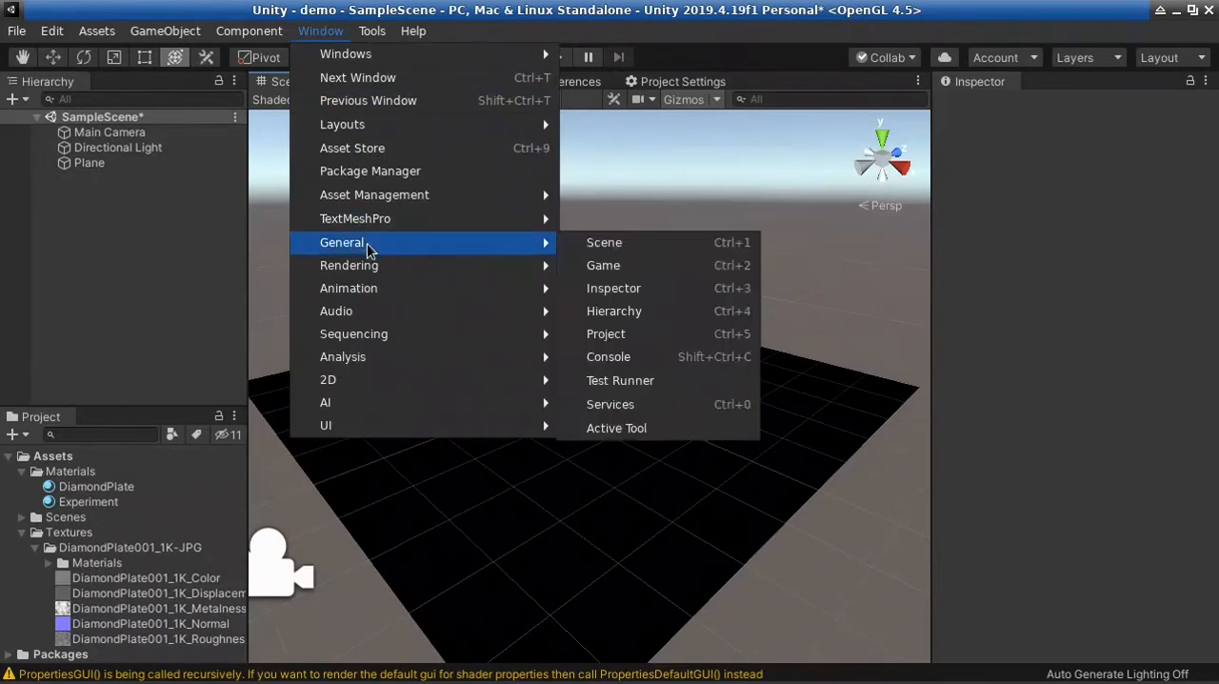
mouse_move(381, 264)
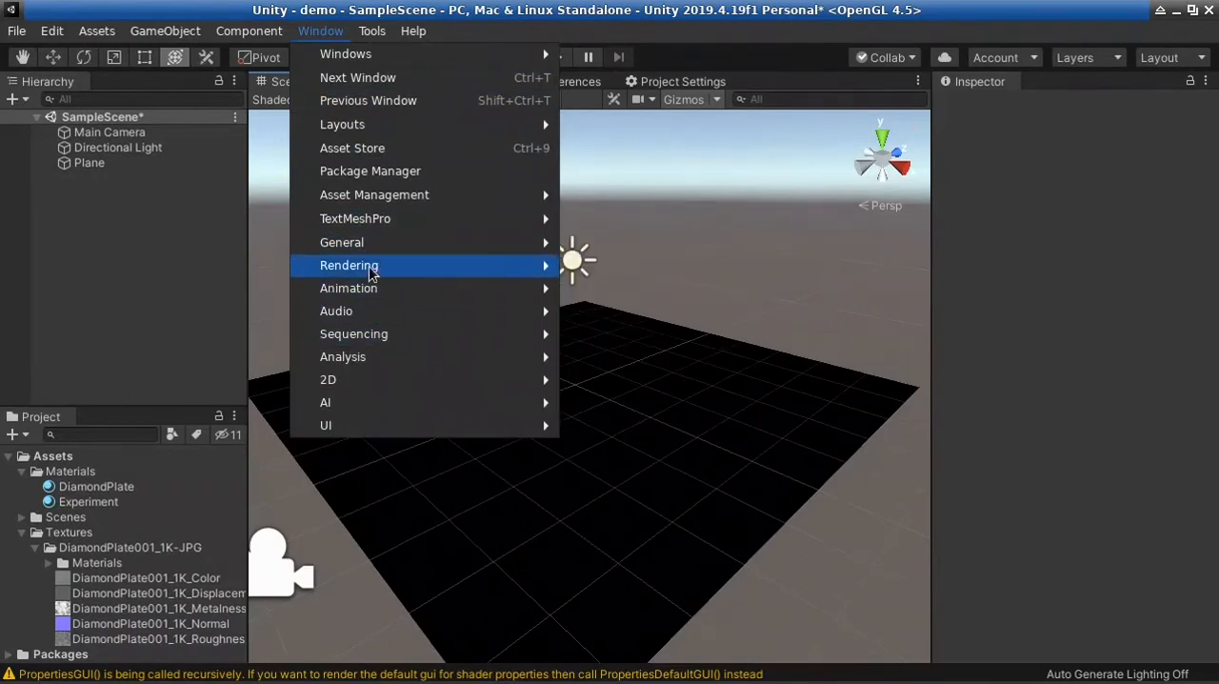
click(633, 267)
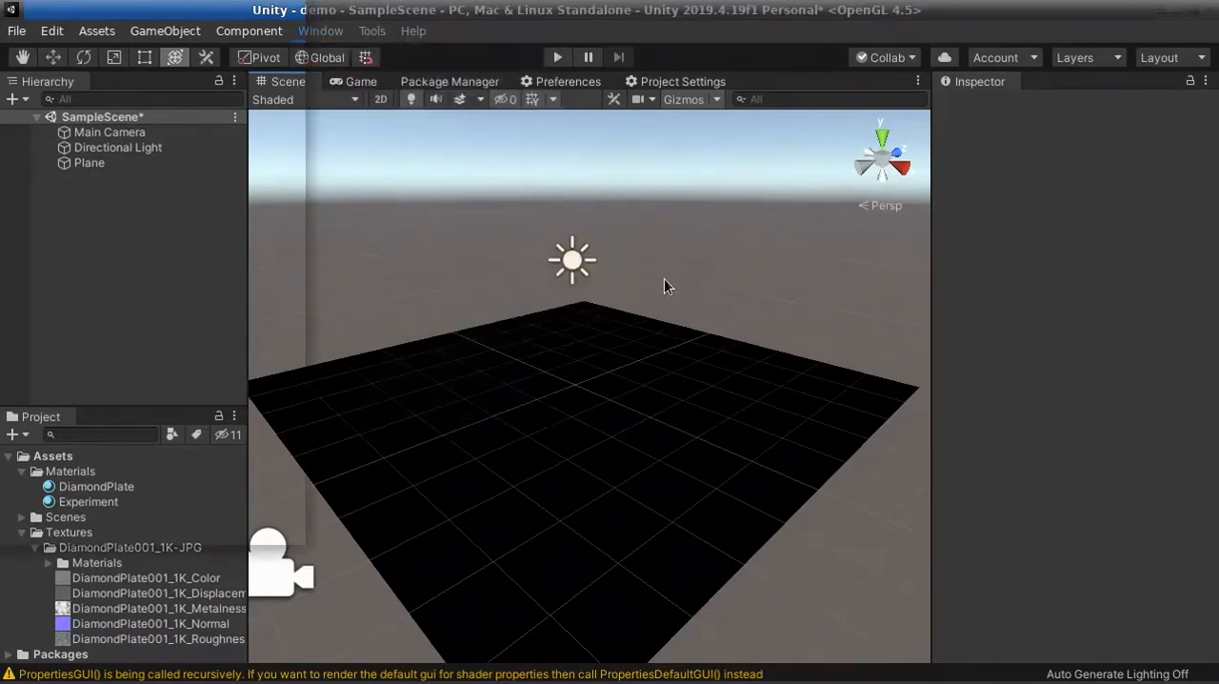
drag(157, 12, 386, 66)
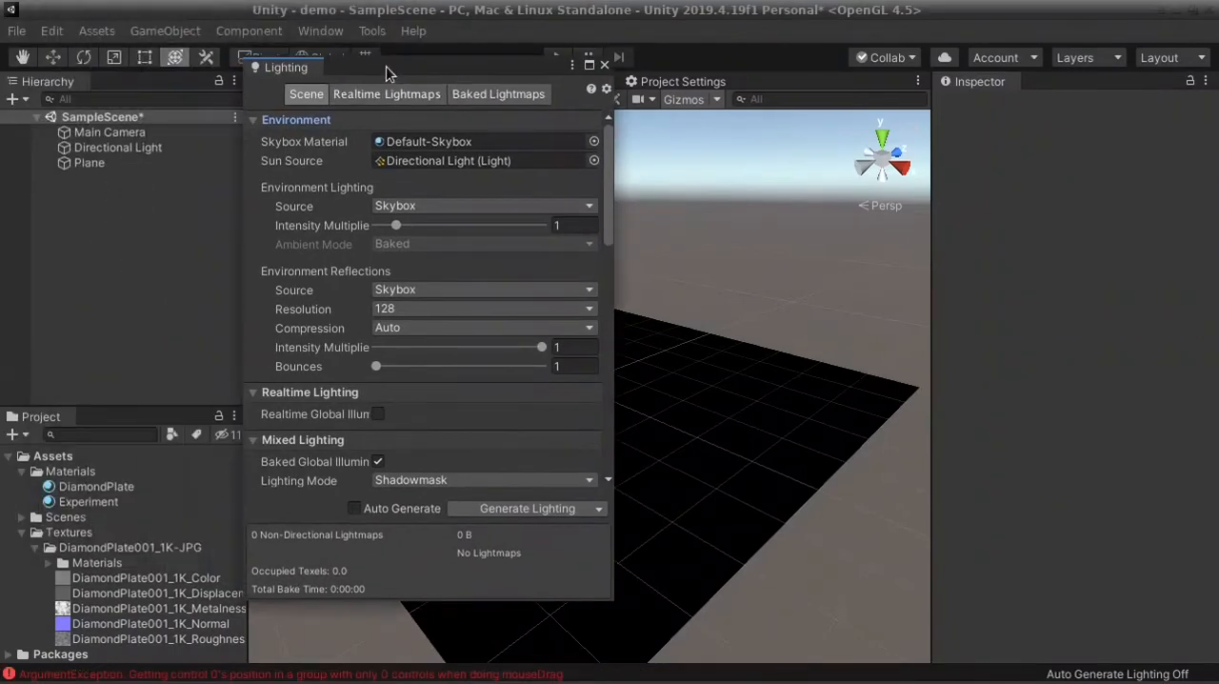
drag(261, 71, 1023, 196)
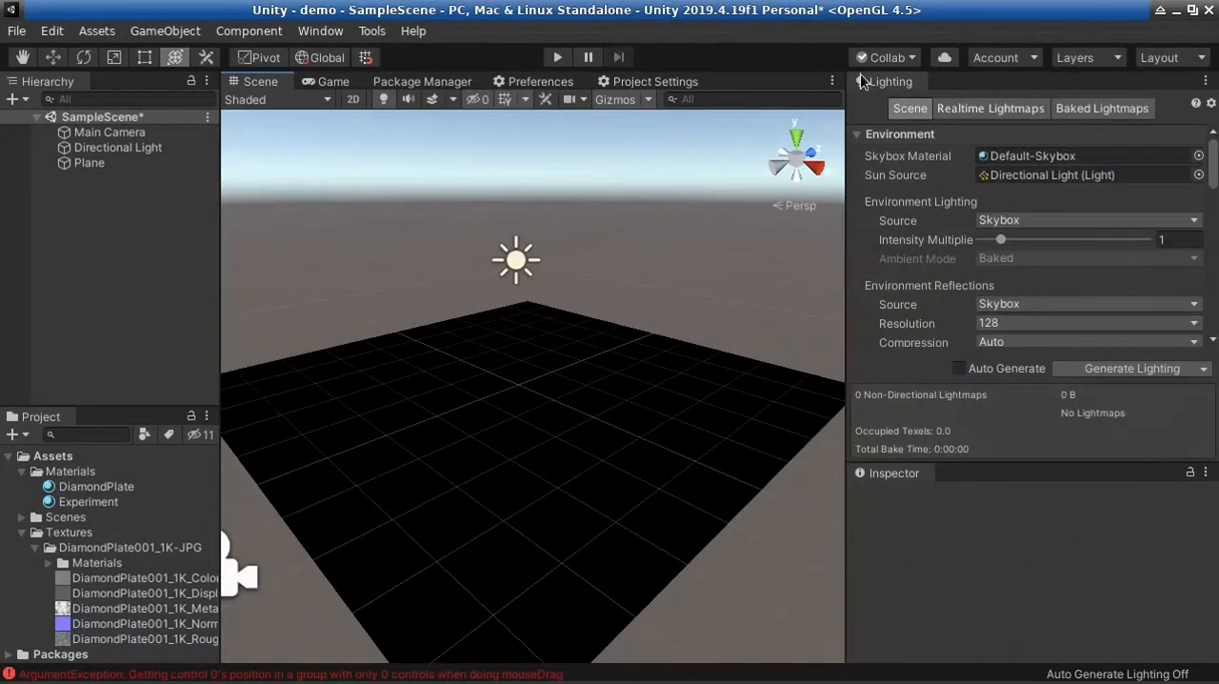
drag(860, 77, 940, 475)
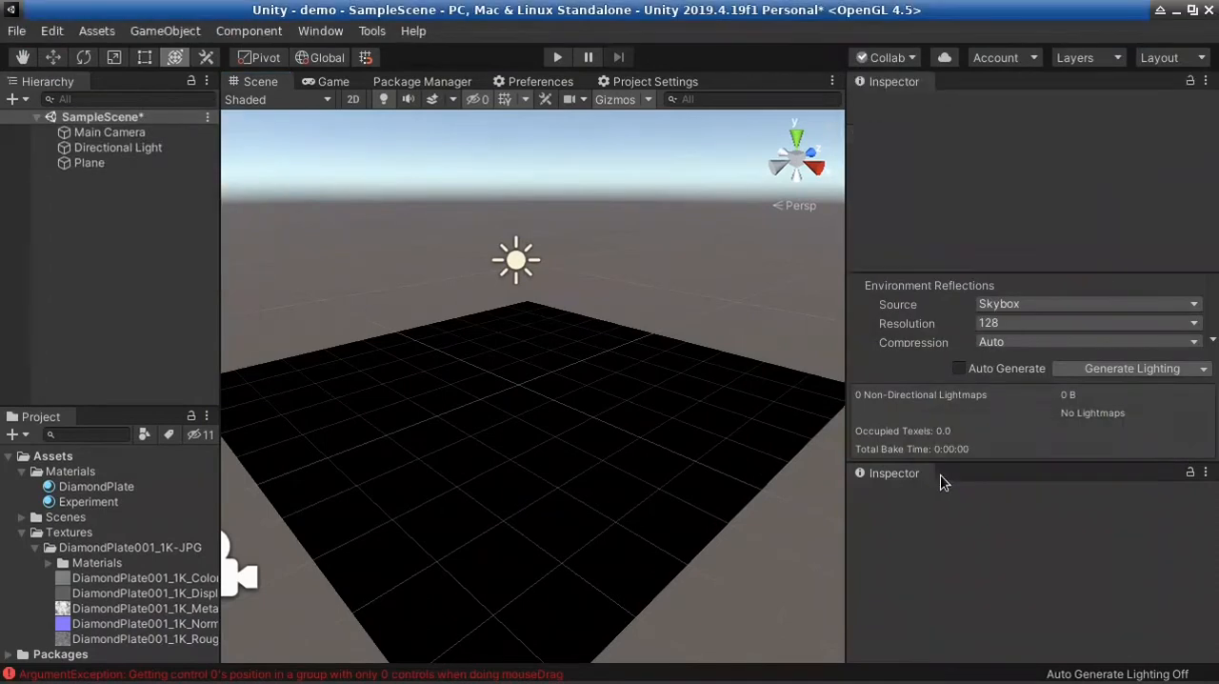
click(883, 85)
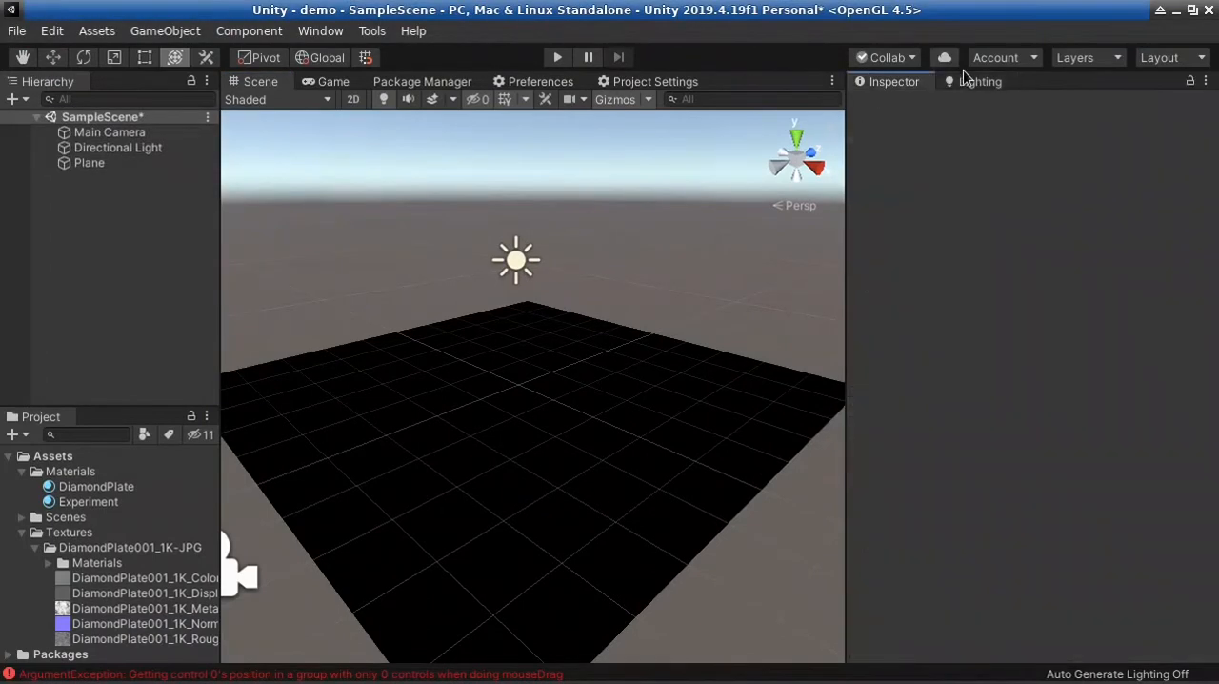
click(967, 79)
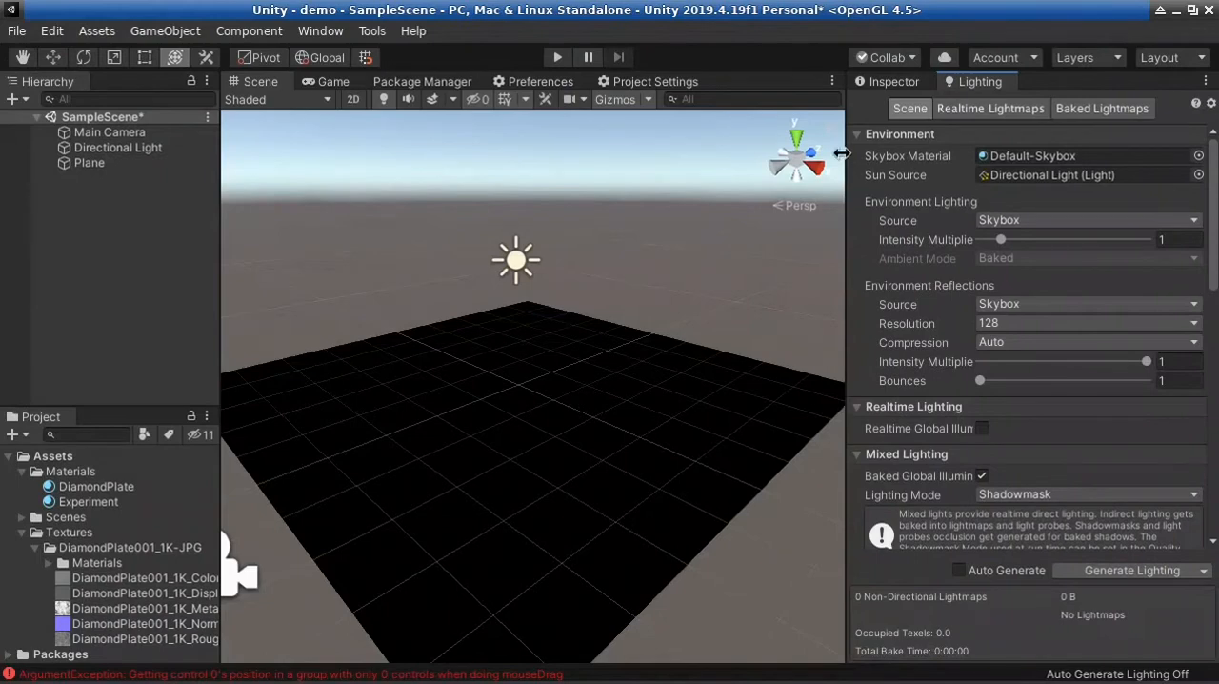
alt+drag(613, 313, 358, 397)
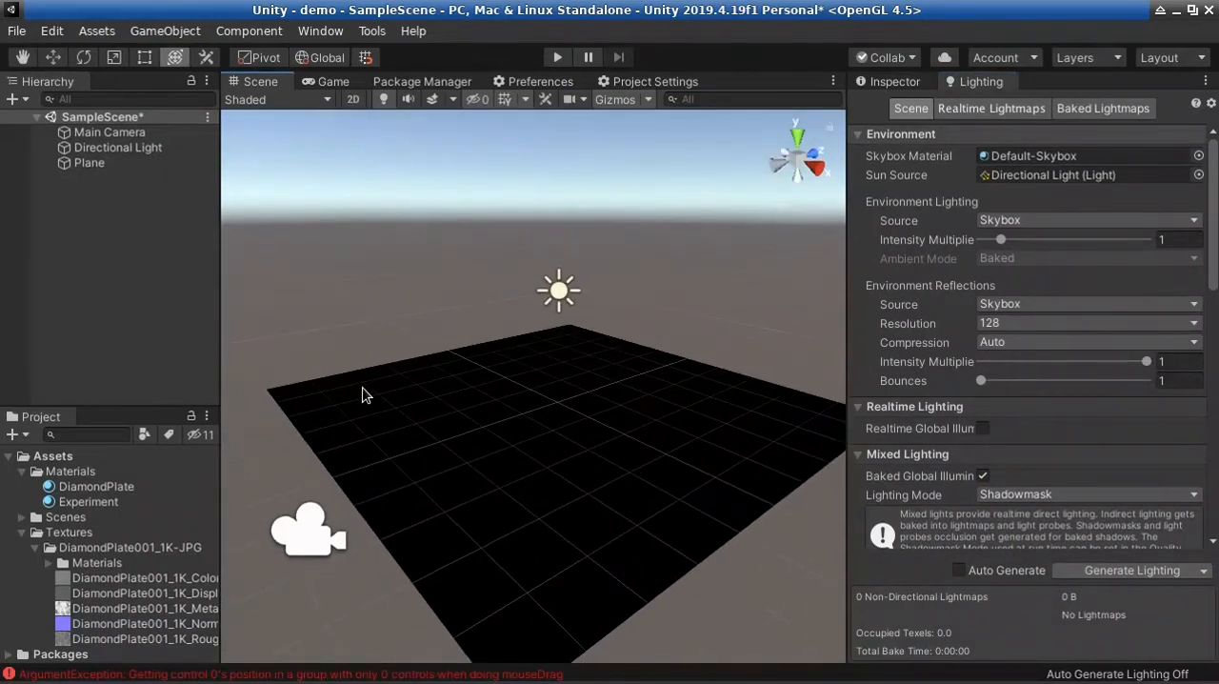
key(ctrl+s)
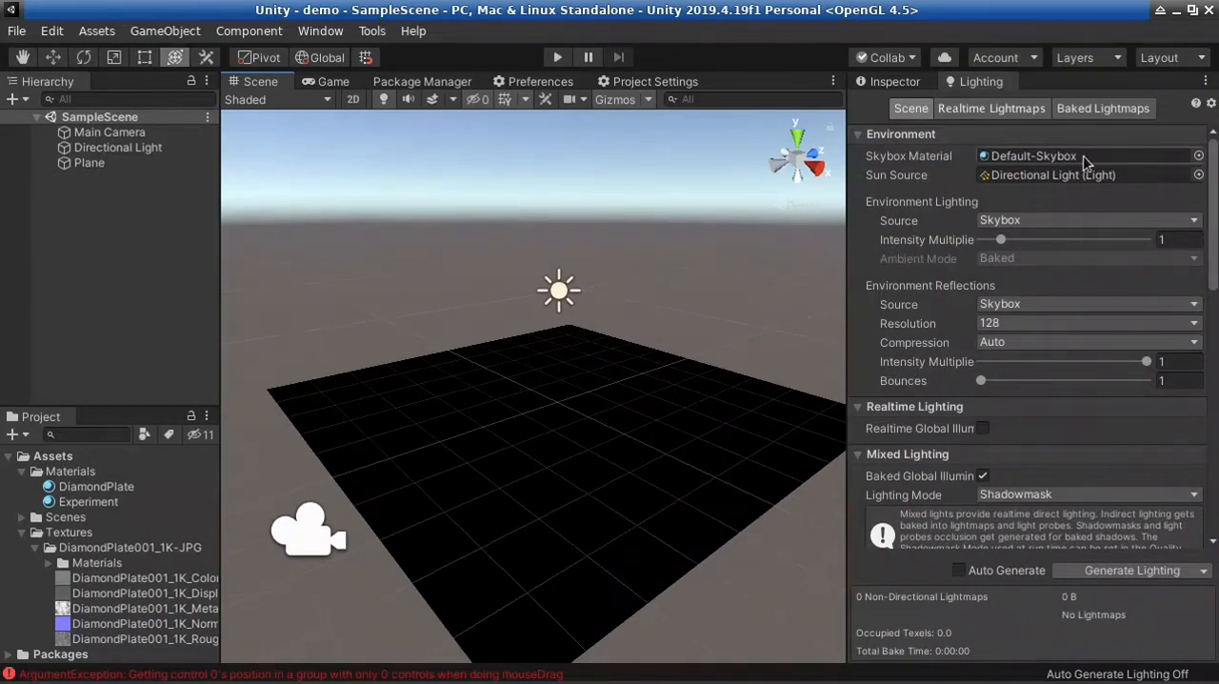
Create a new material named Sky in Assets and move it into the Materials folder
right_drag(624, 353, 642, 259)
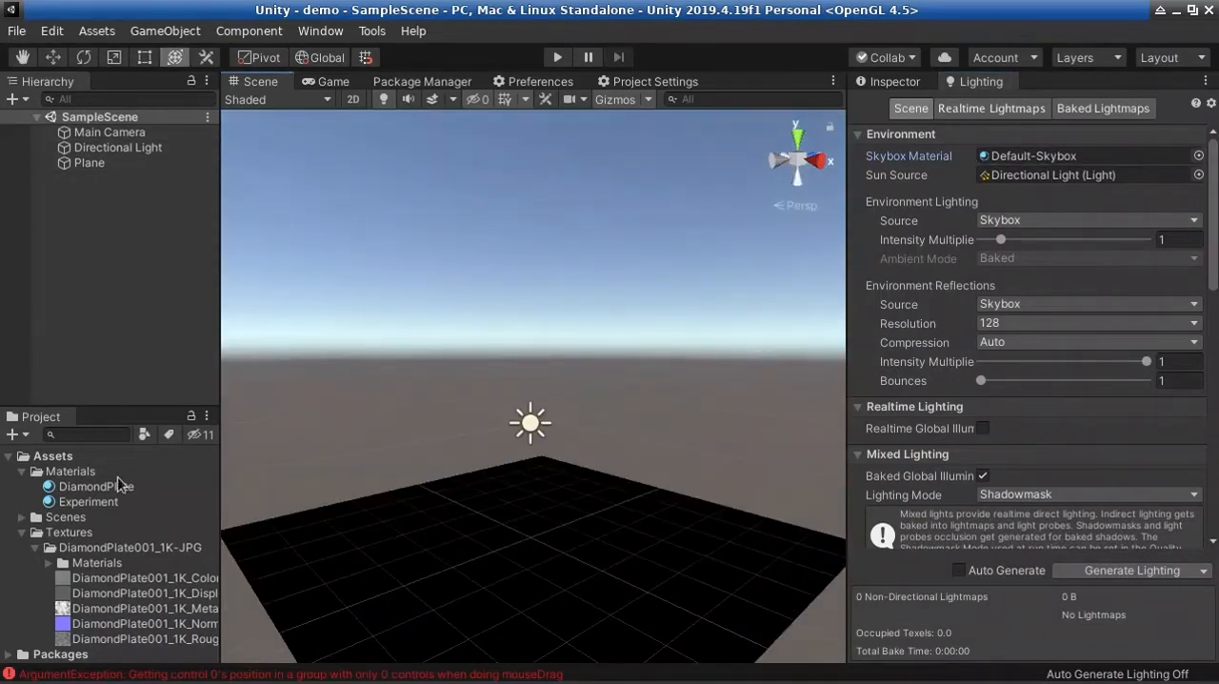
click(21, 533)
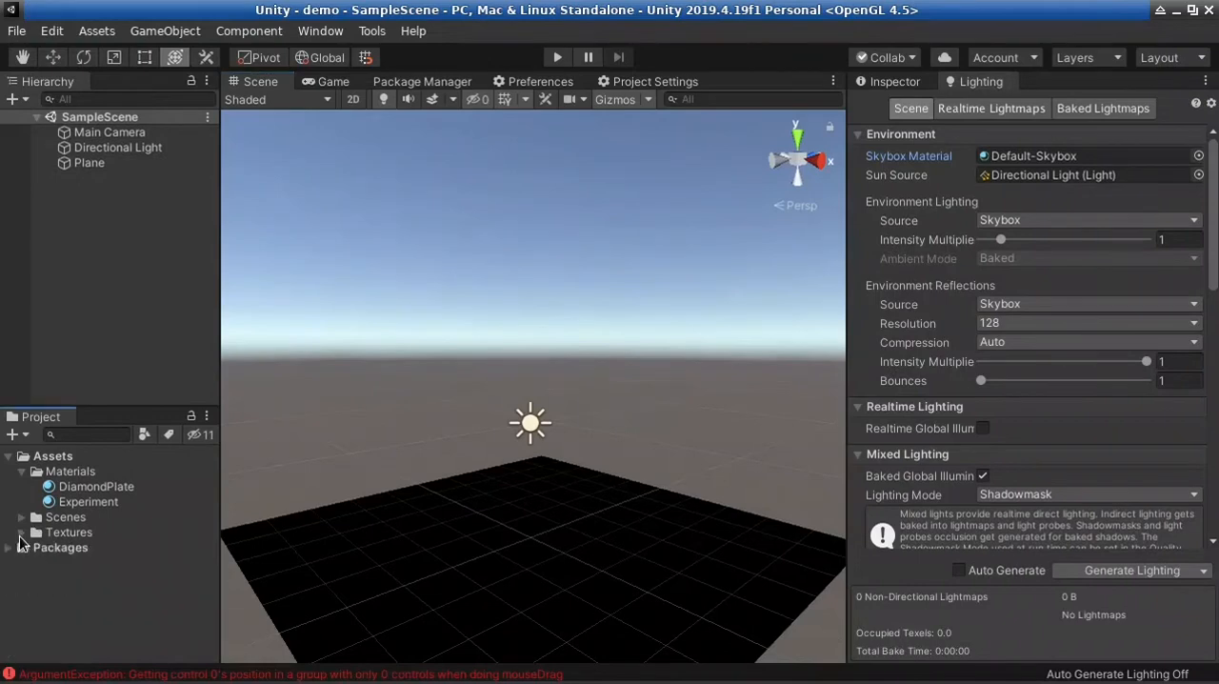
click(71, 461)
right_click(99, 465)
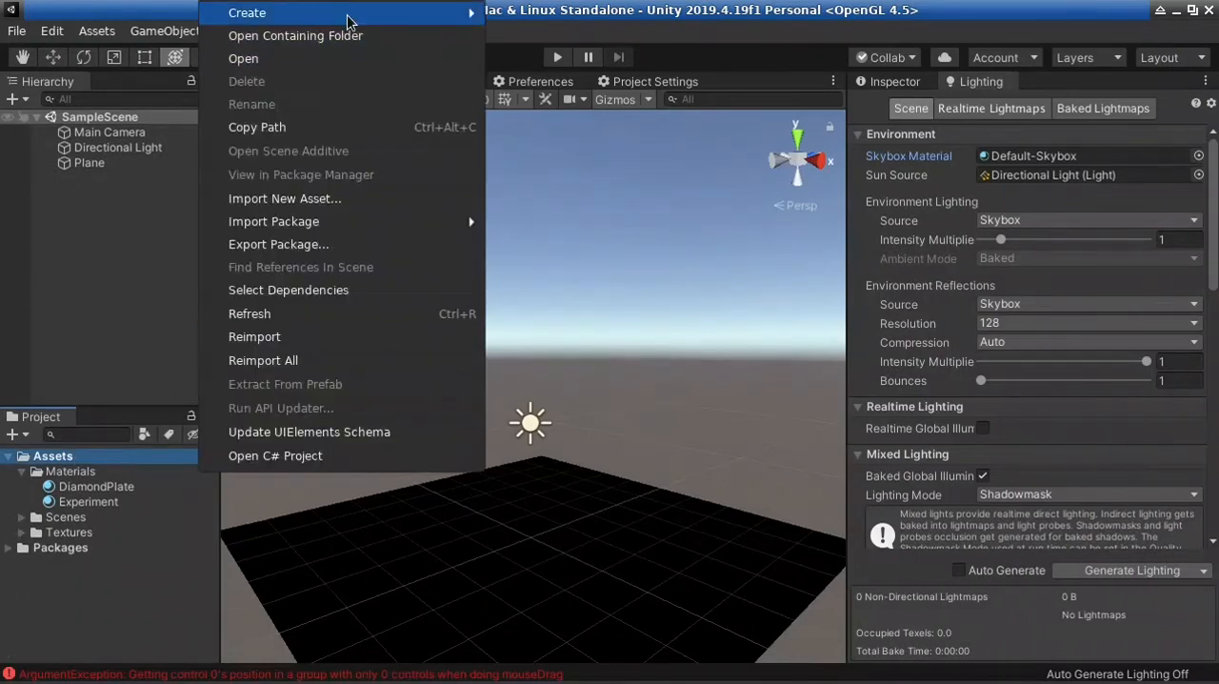
mouse_move(349, 13)
mouse_move(560, 673)
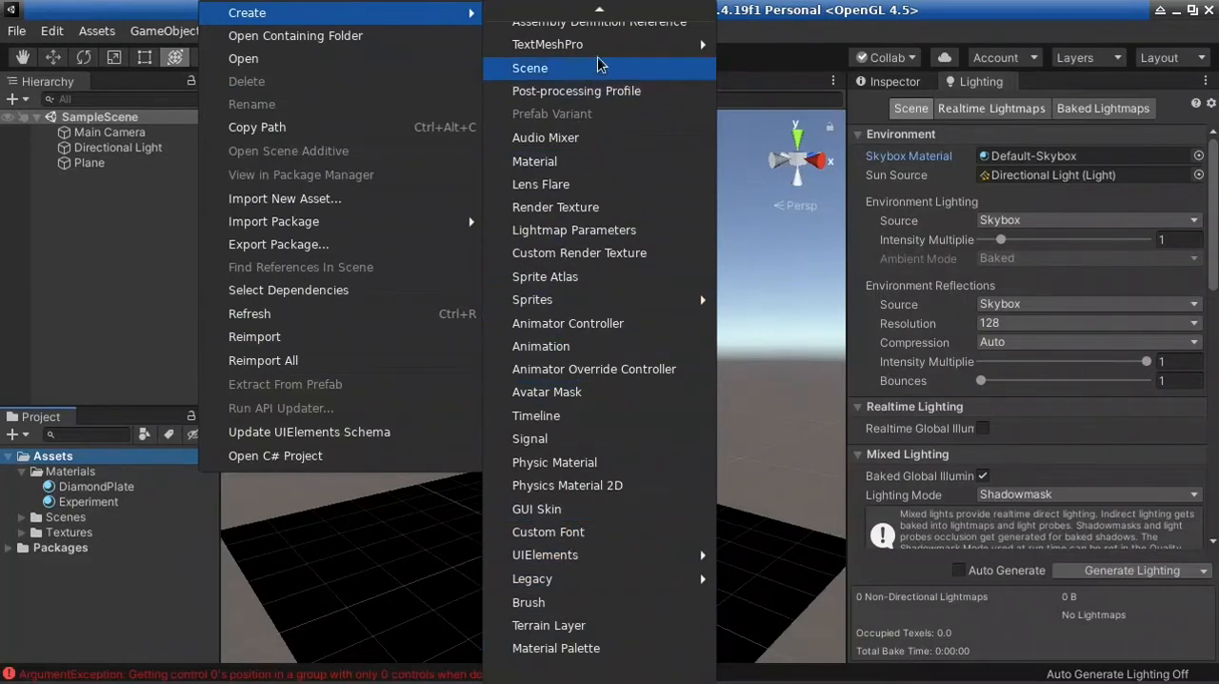
mouse_move(610, 17)
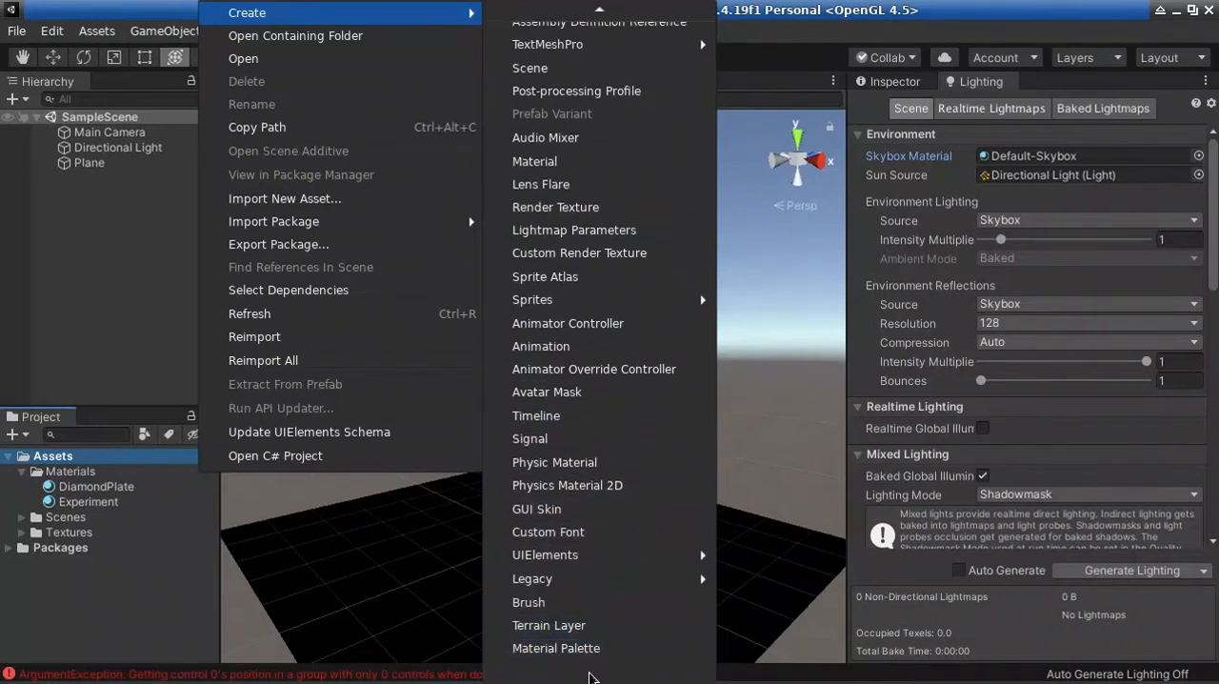
mouse_move(578, 7)
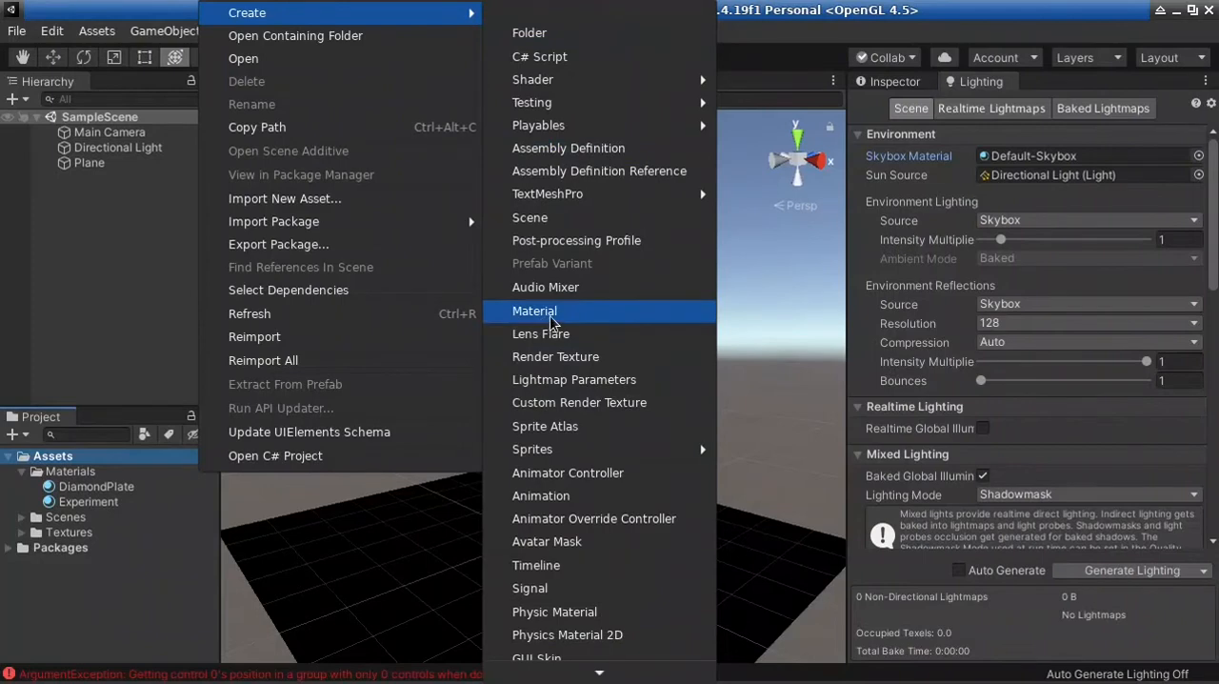
click(552, 319)
text(Sky)
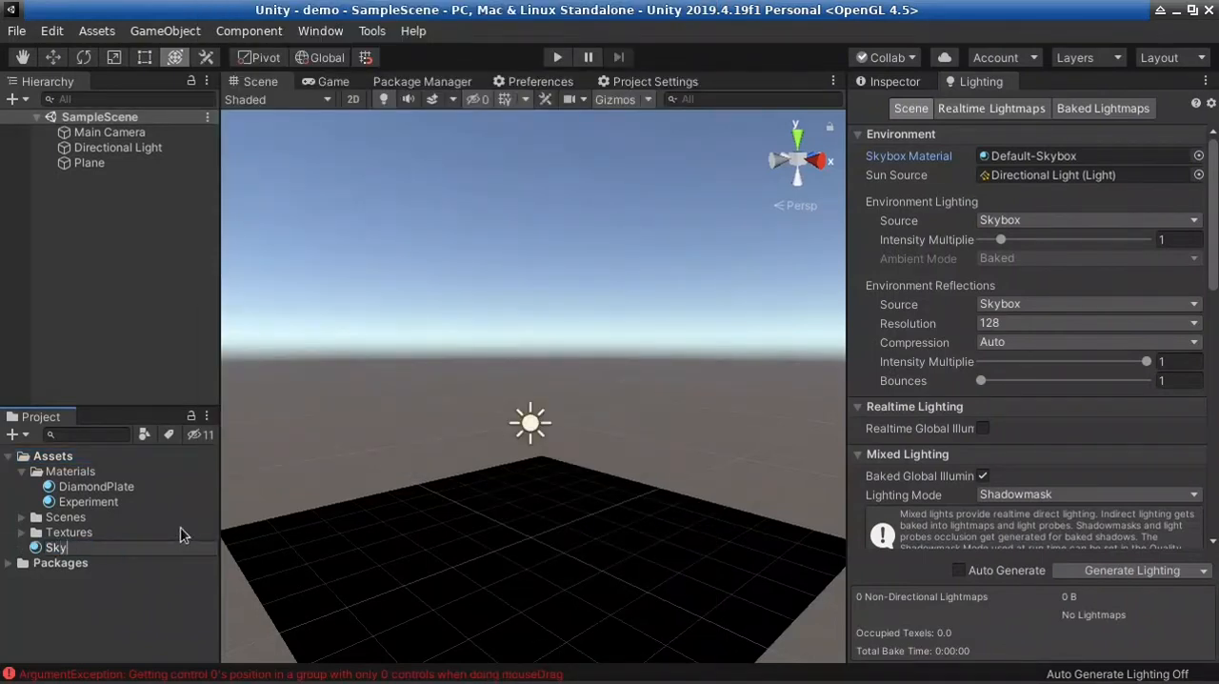
key(Return)
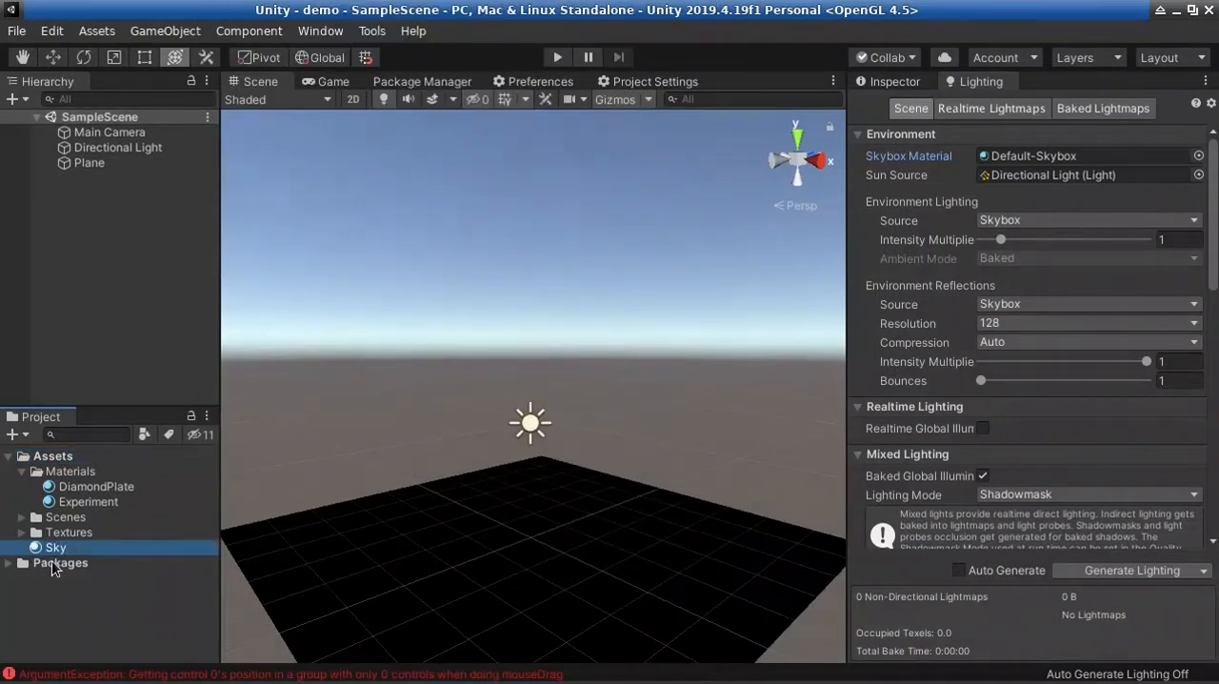
drag(57, 549, 89, 476)
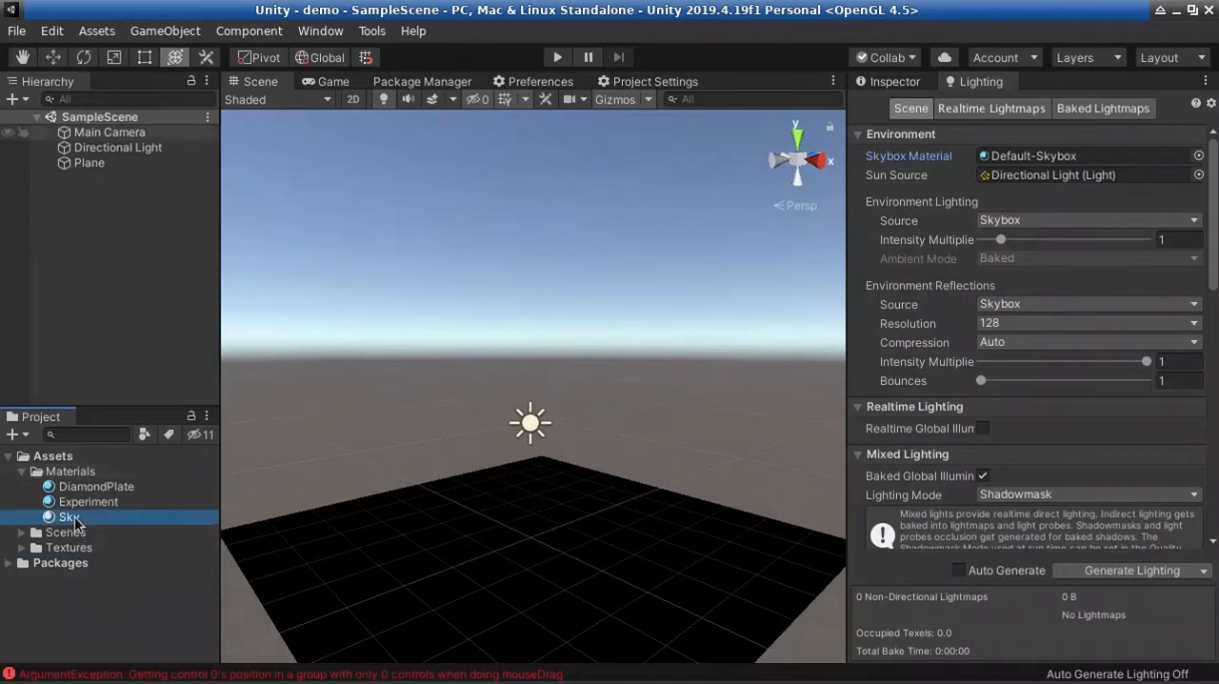
Change the Sky material's shader to Skybox/Procedural
click(74, 519)
key(Return)
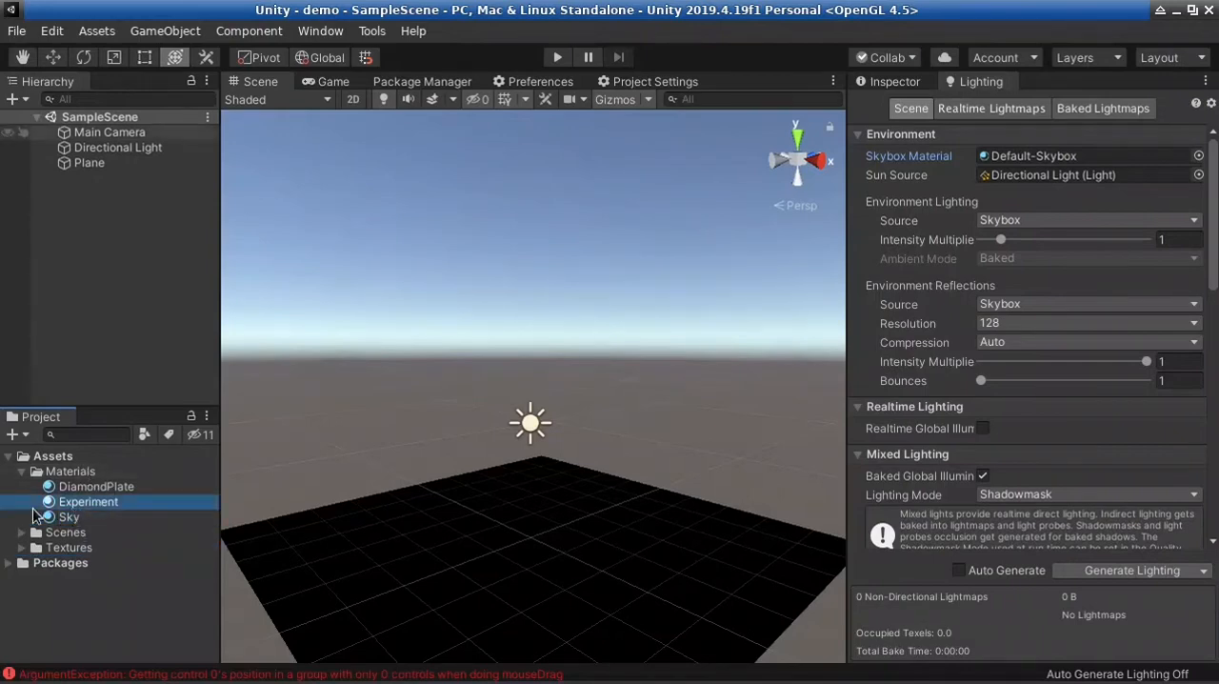
click(901, 81)
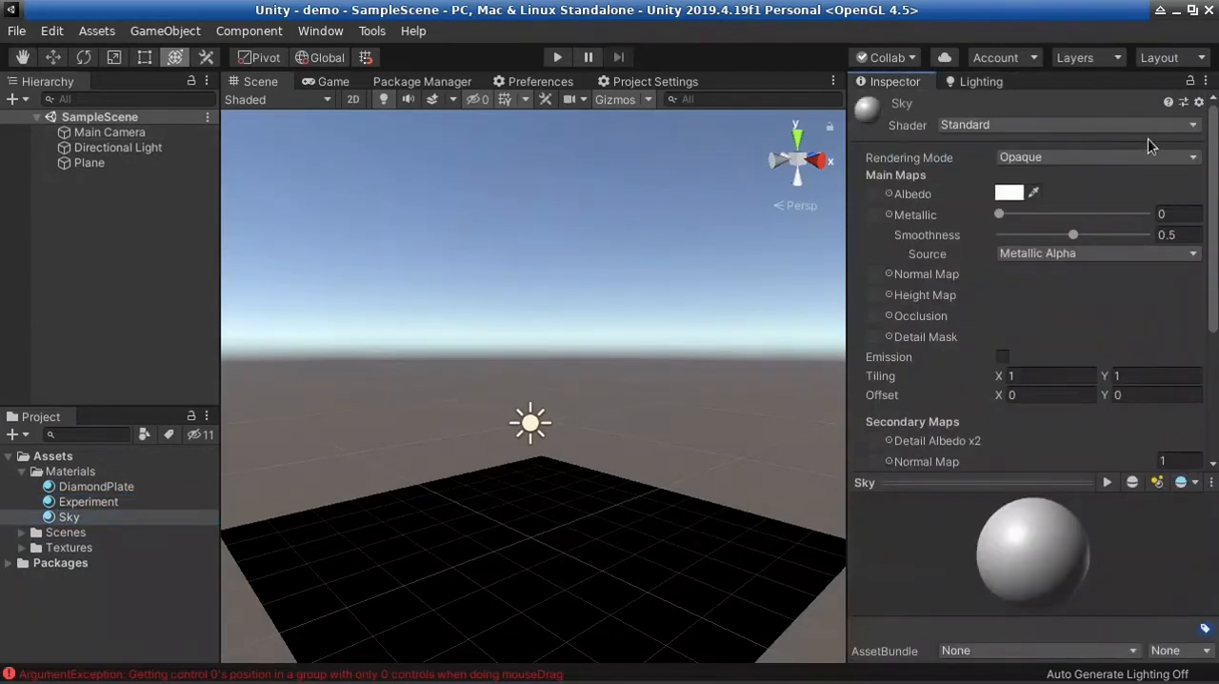
click(1054, 127)
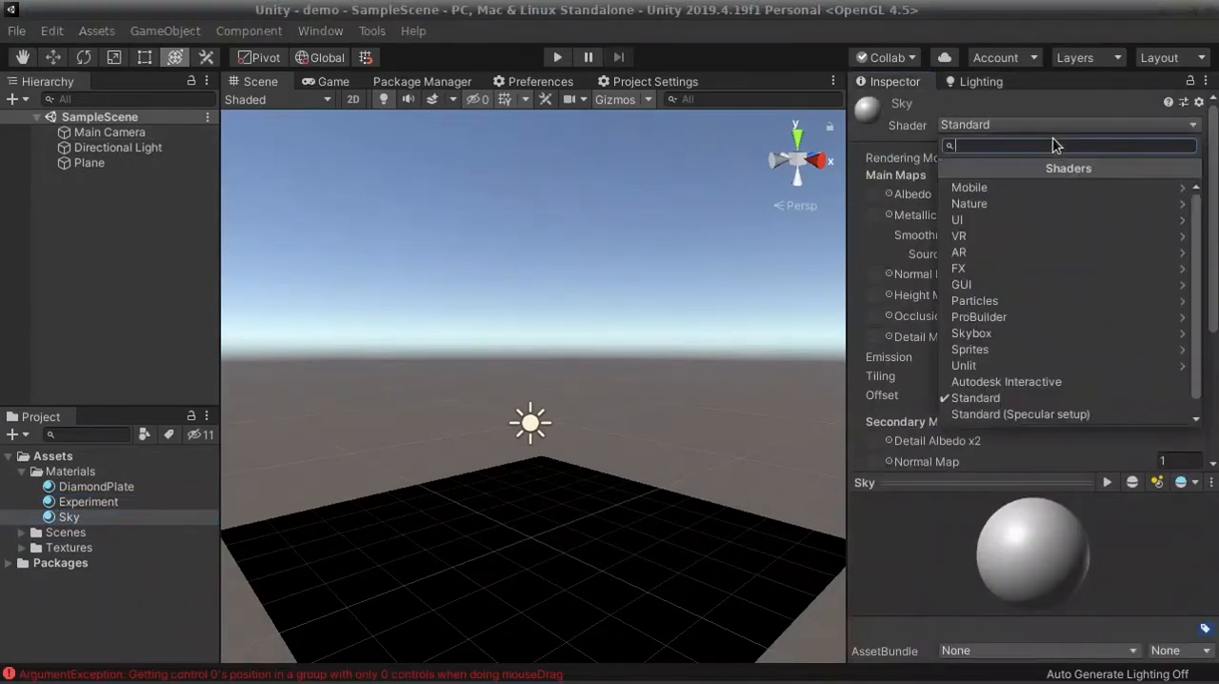
text(sky)
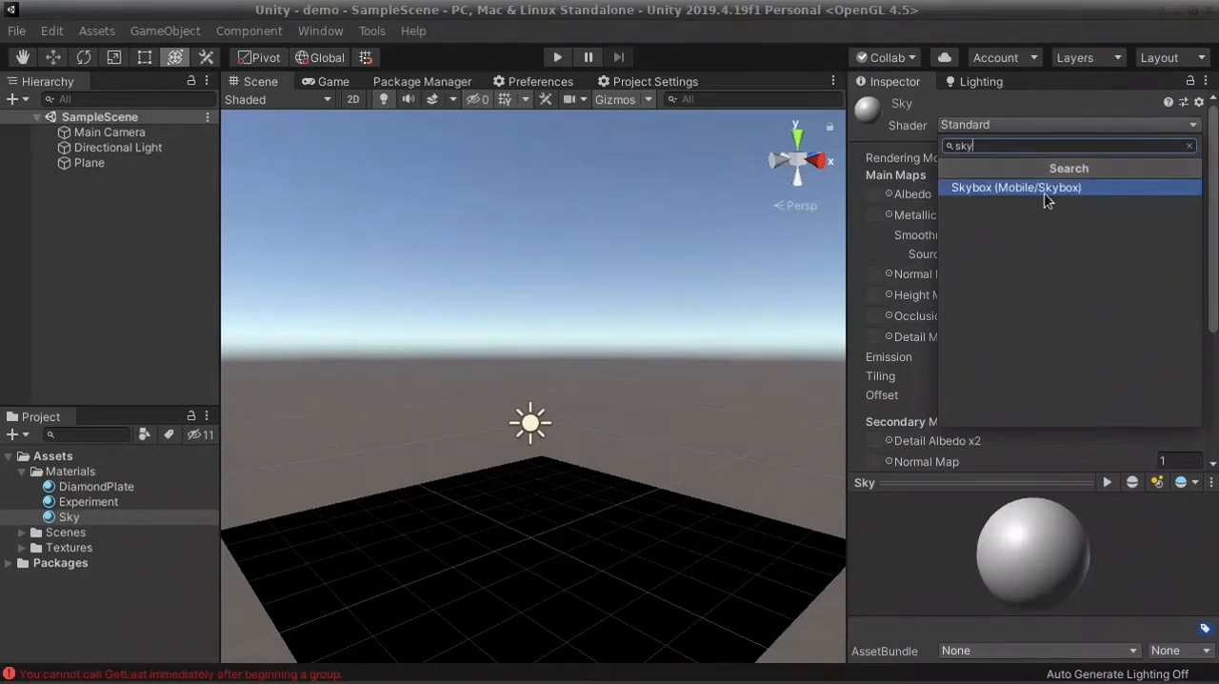
key(BackSpace)
key(BackSpace)
key(BackSpace)
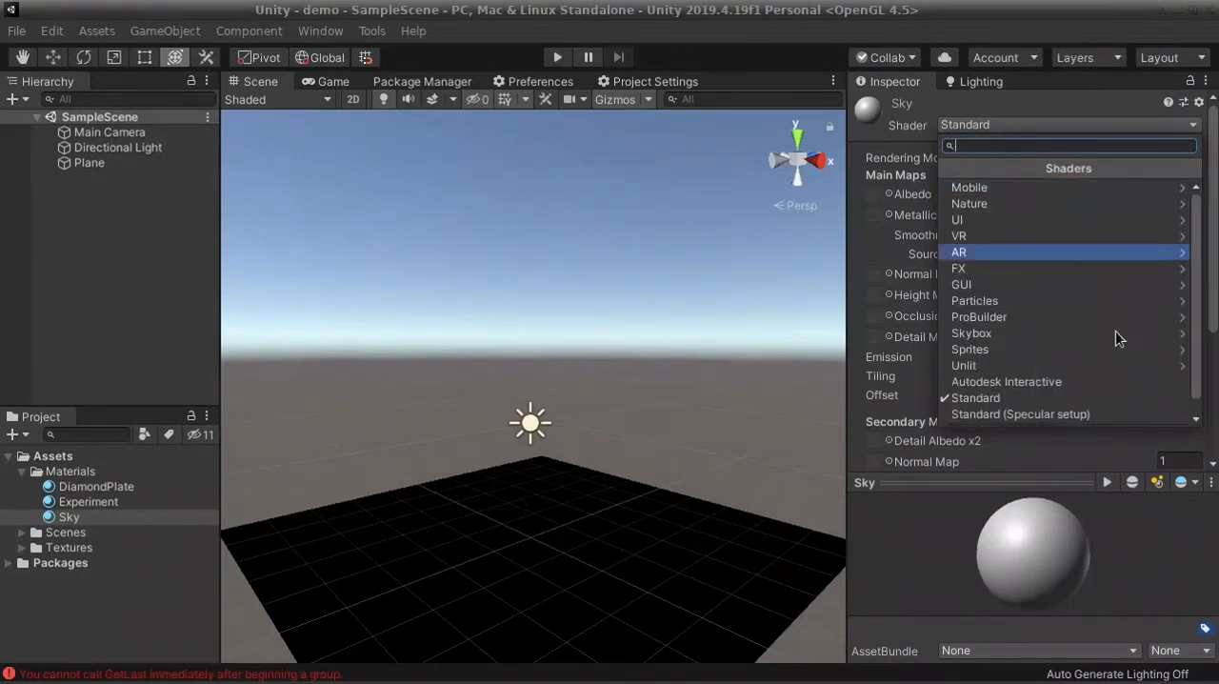
click(1004, 334)
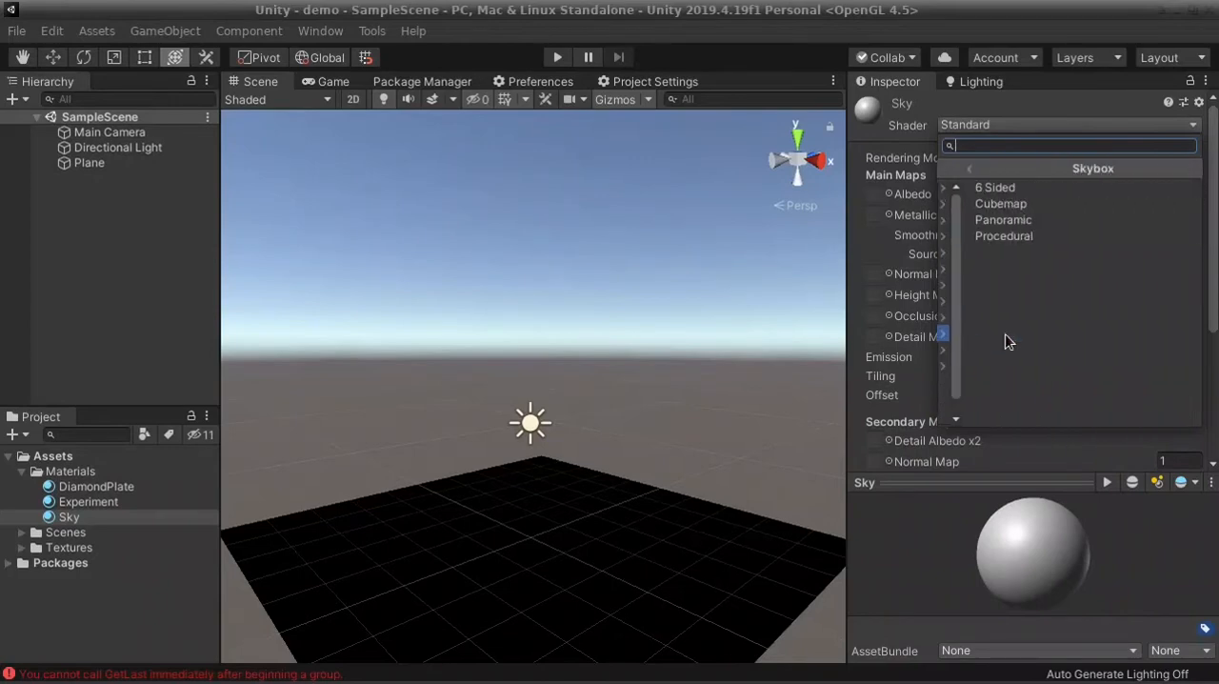
click(987, 236)
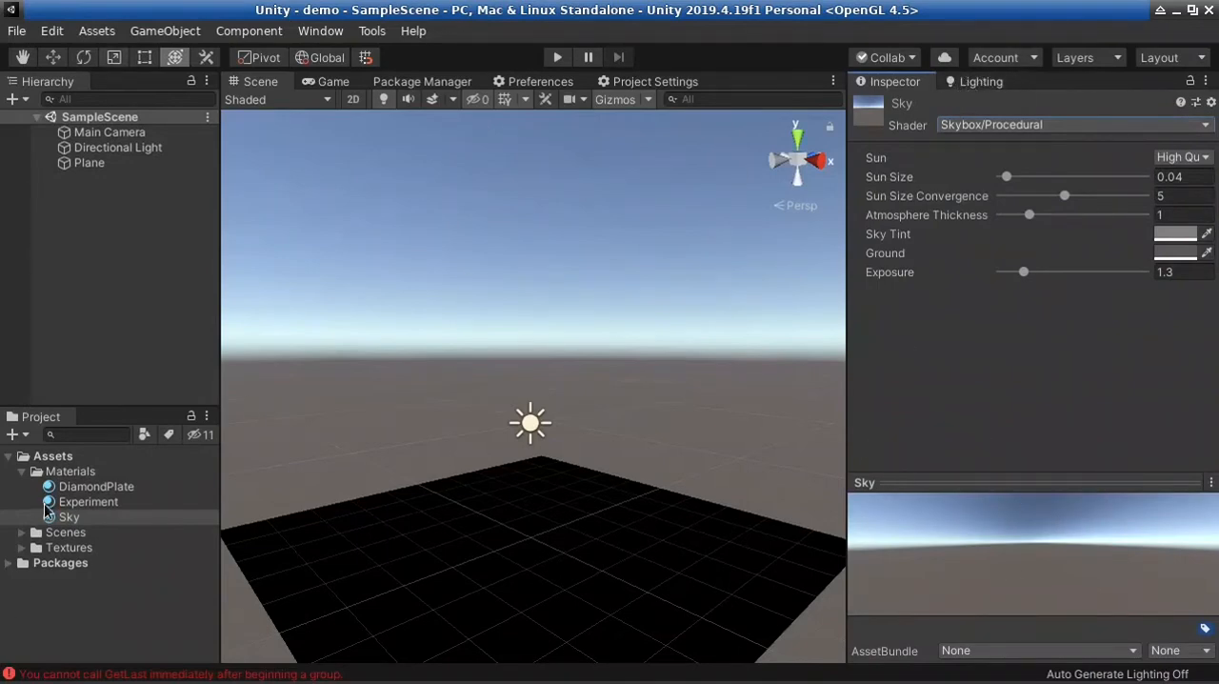
Assign the Sky material as the scene's Skybox Material in the Lighting settings and check the assignment
click(975, 82)
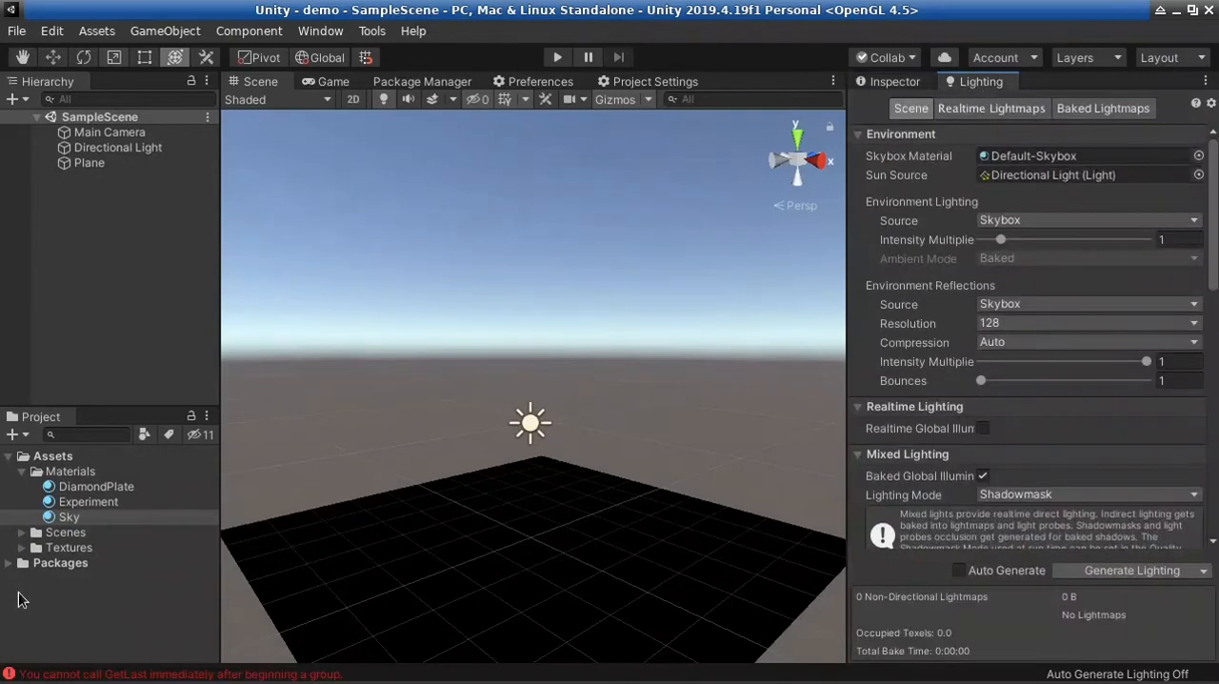
drag(79, 519, 818, 310)
drag(1060, 163, 991, 162)
click(886, 83)
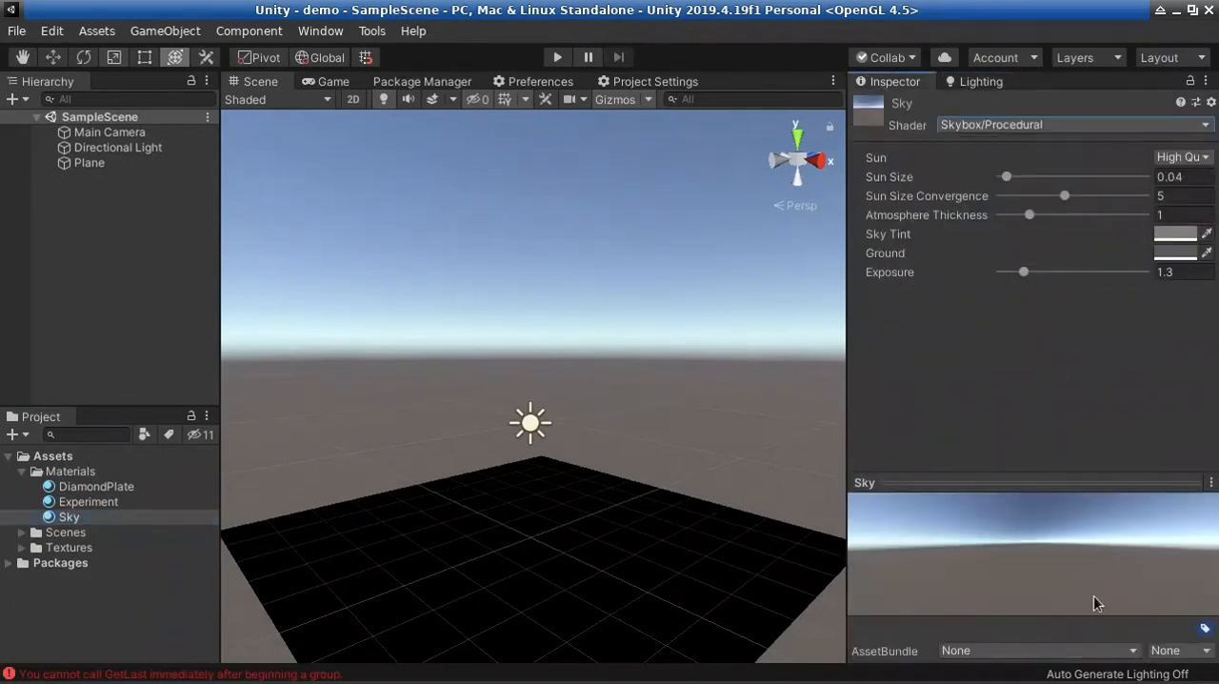
right_drag(583, 397, 522, 448)
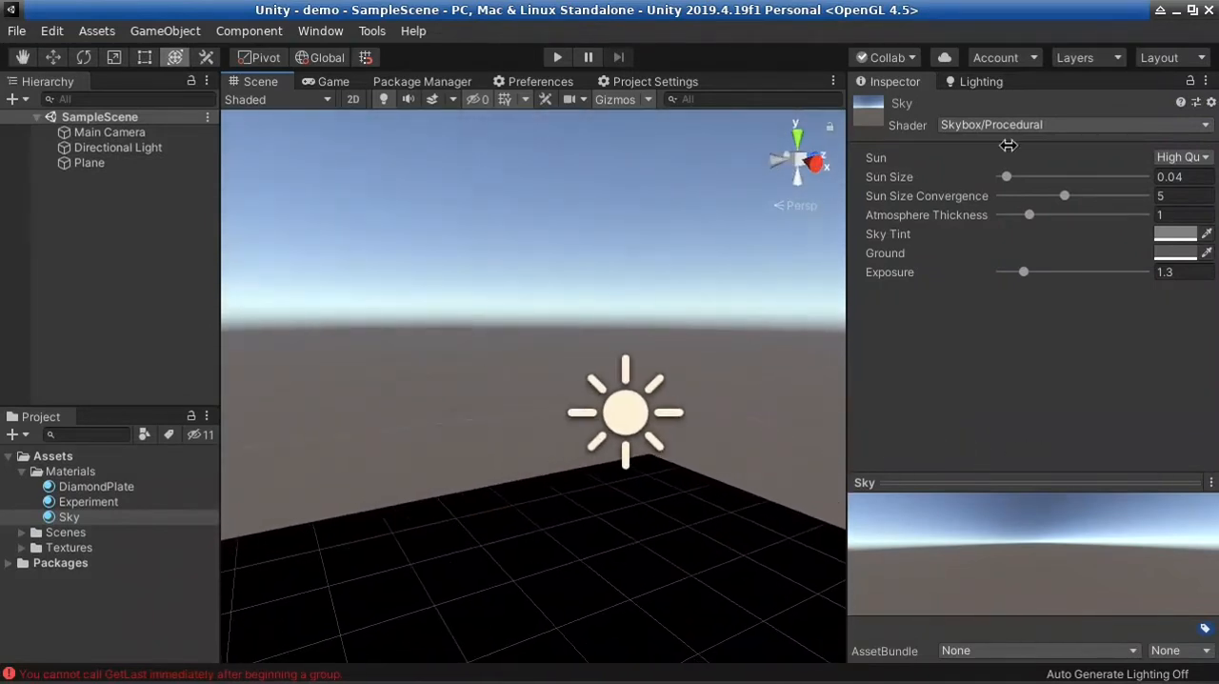
click(976, 82)
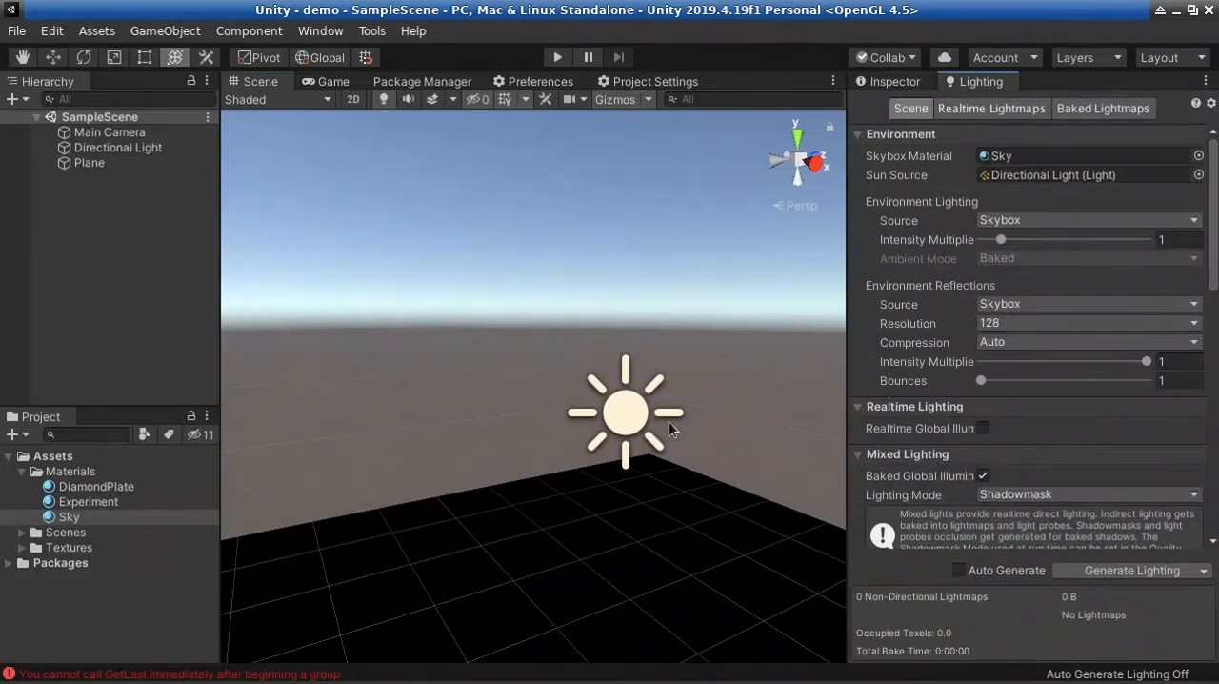
Enable the Light component of the Directional Light and view the lit diamond plate plane
click(639, 412)
click(891, 84)
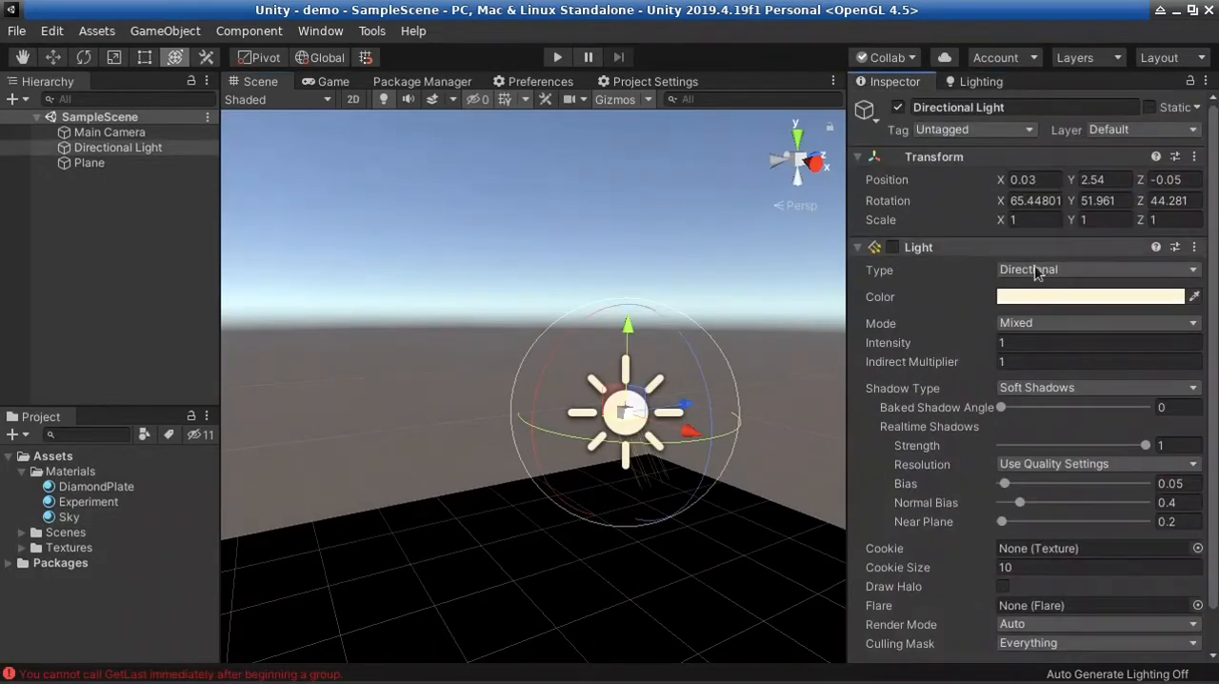
click(894, 247)
right_drag(634, 498, 562, 413)
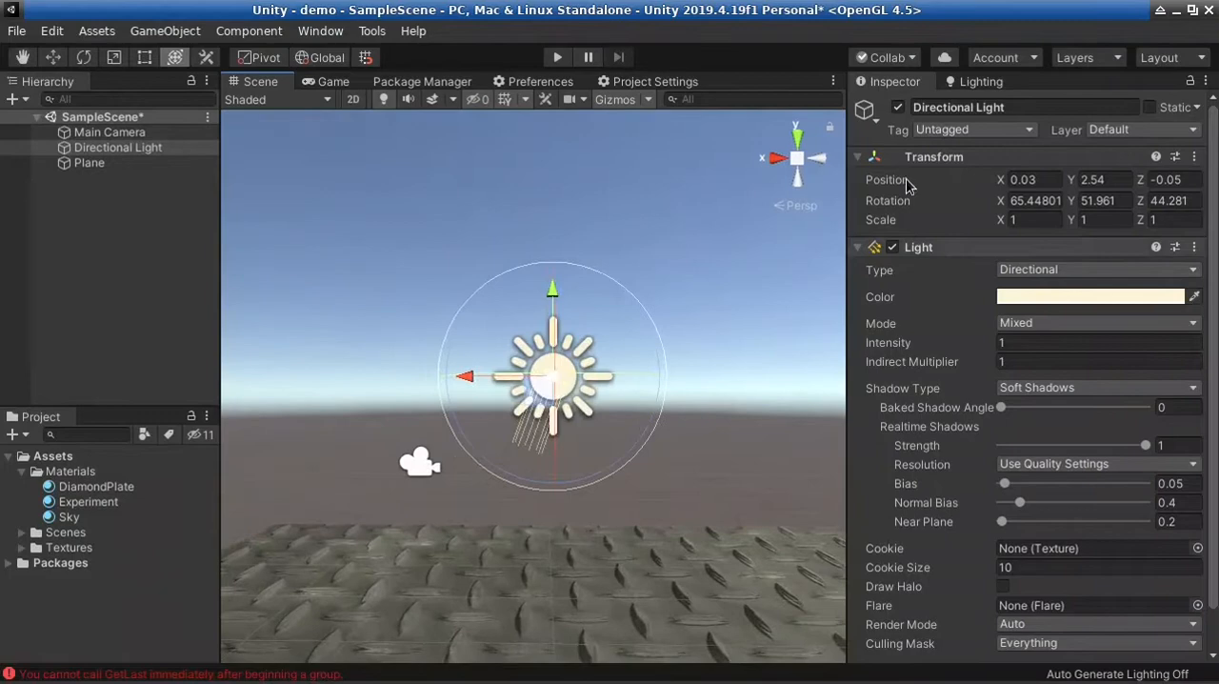
Locate the Sky material from the Lighting settings and adjust its Sun Size to about 0.086
click(978, 81)
double_click(1024, 156)
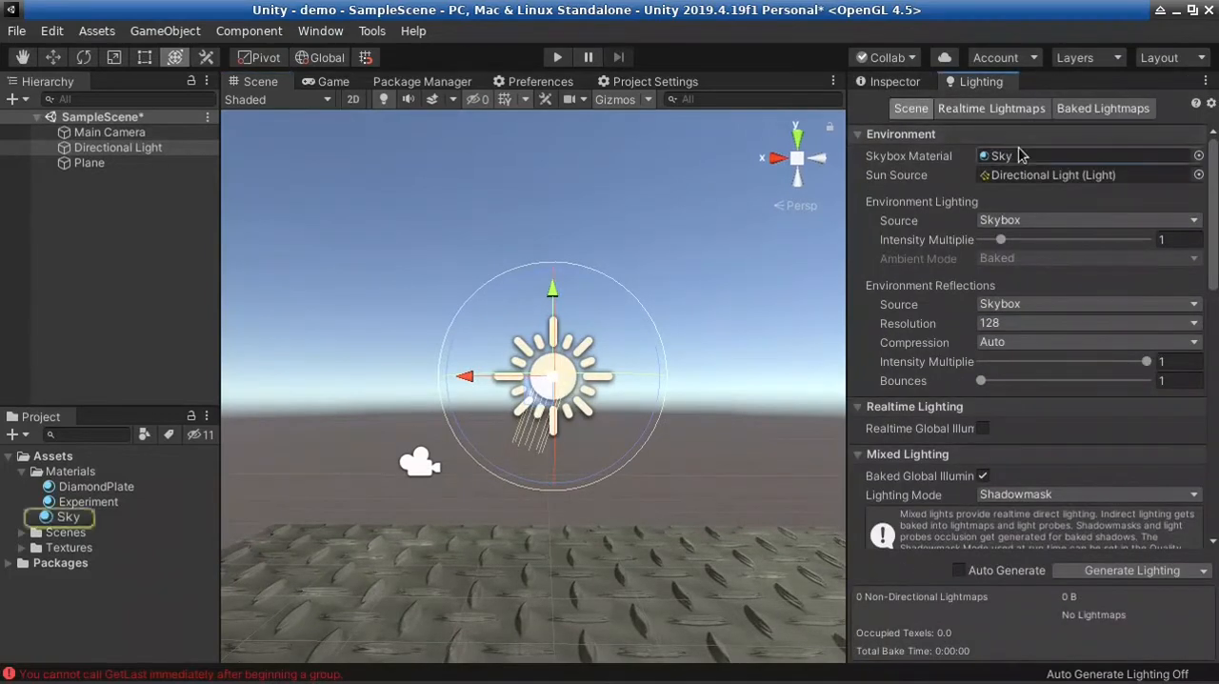
click(127, 515)
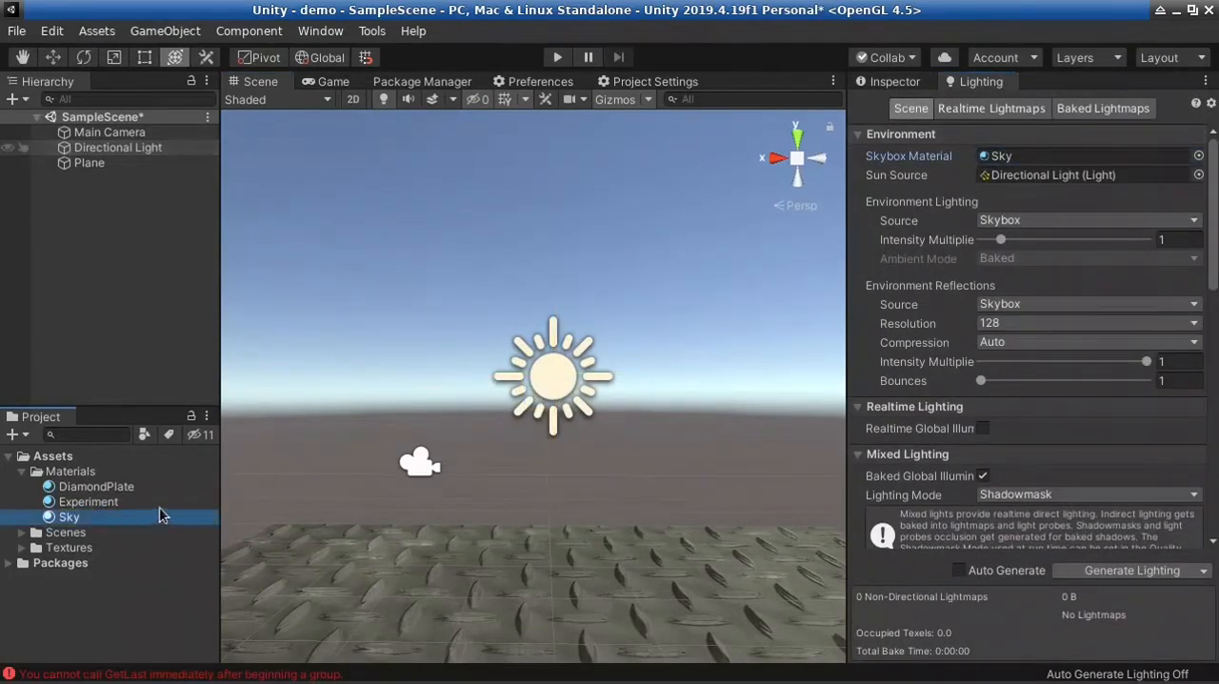
click(886, 86)
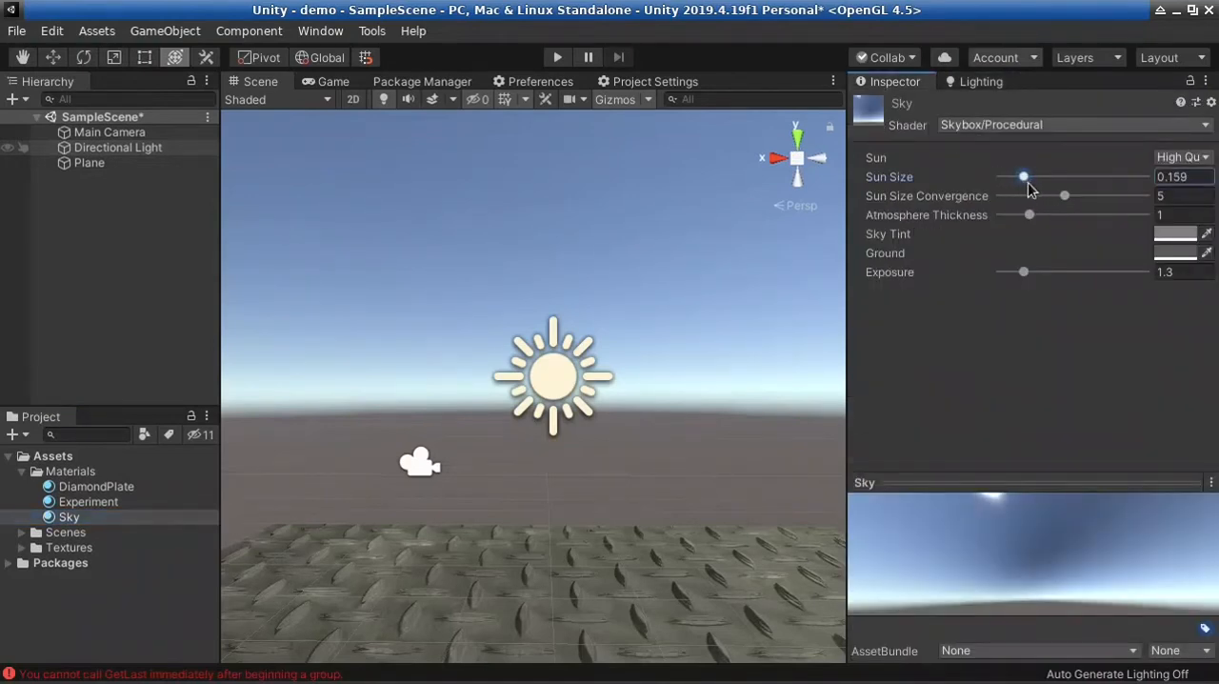
right_drag(705, 594, 1044, 111)
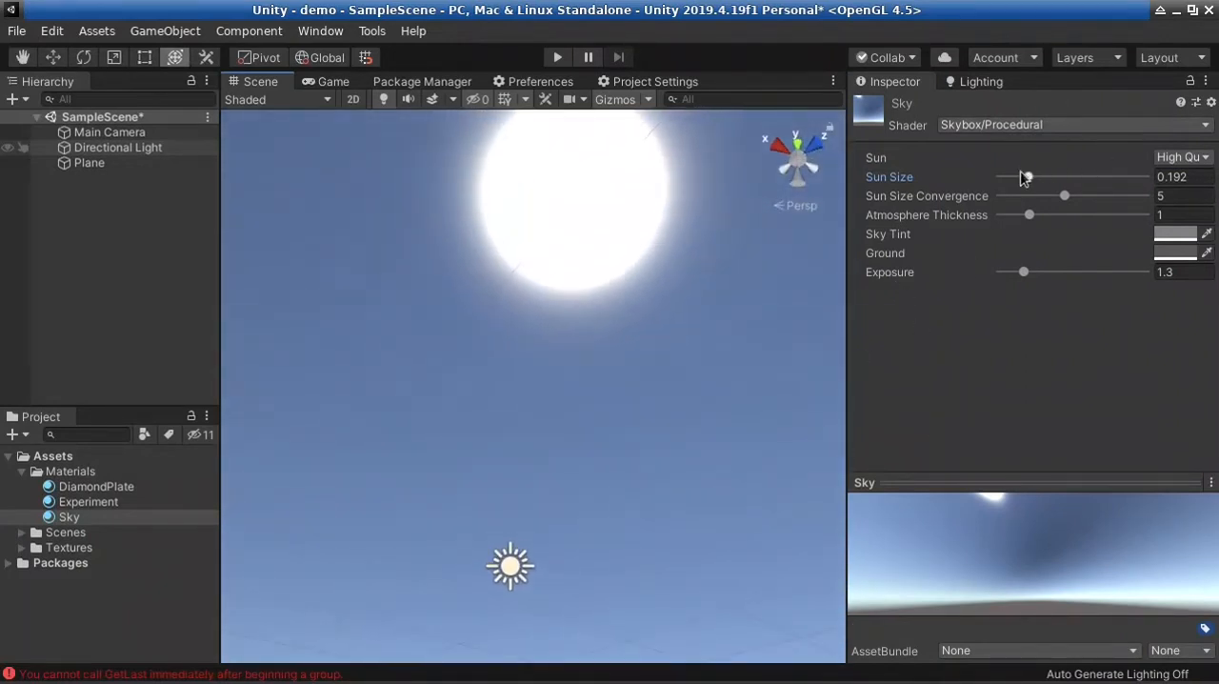
drag(1029, 178, 994, 175)
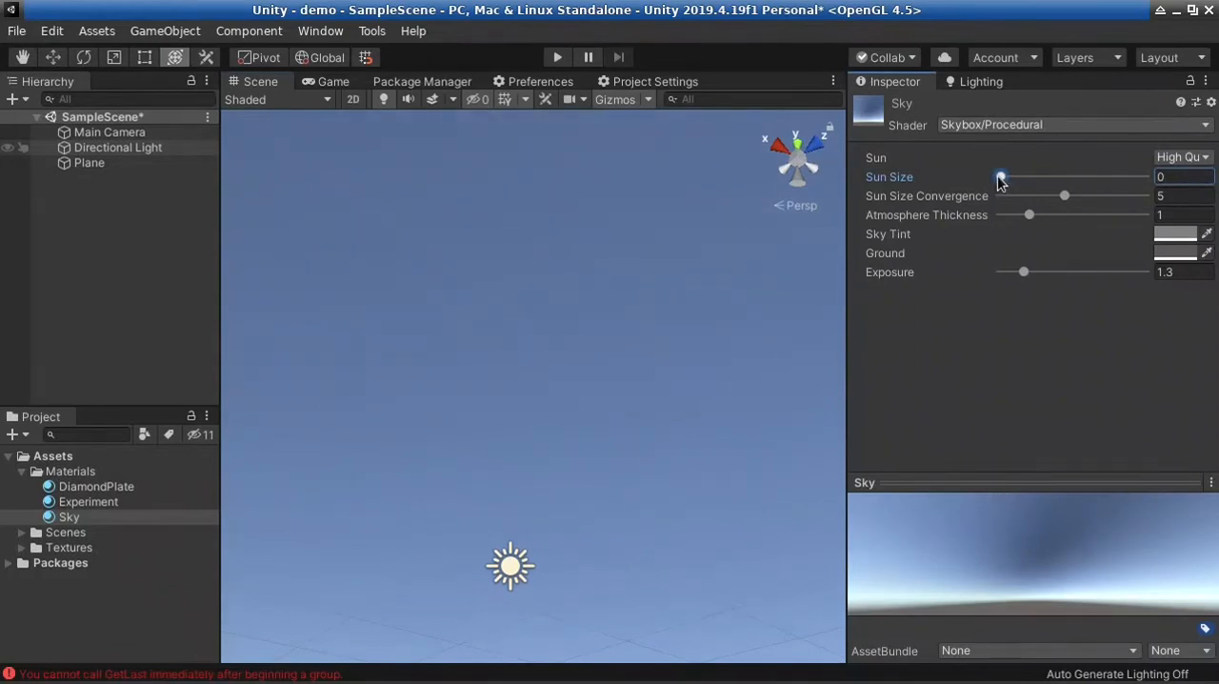
drag(1002, 181, 1013, 181)
Set the Sky material's Sun Size Convergence to about 5.06 and its Atmosphere Thickness to about 1.07
right_drag(399, 514, 593, 478)
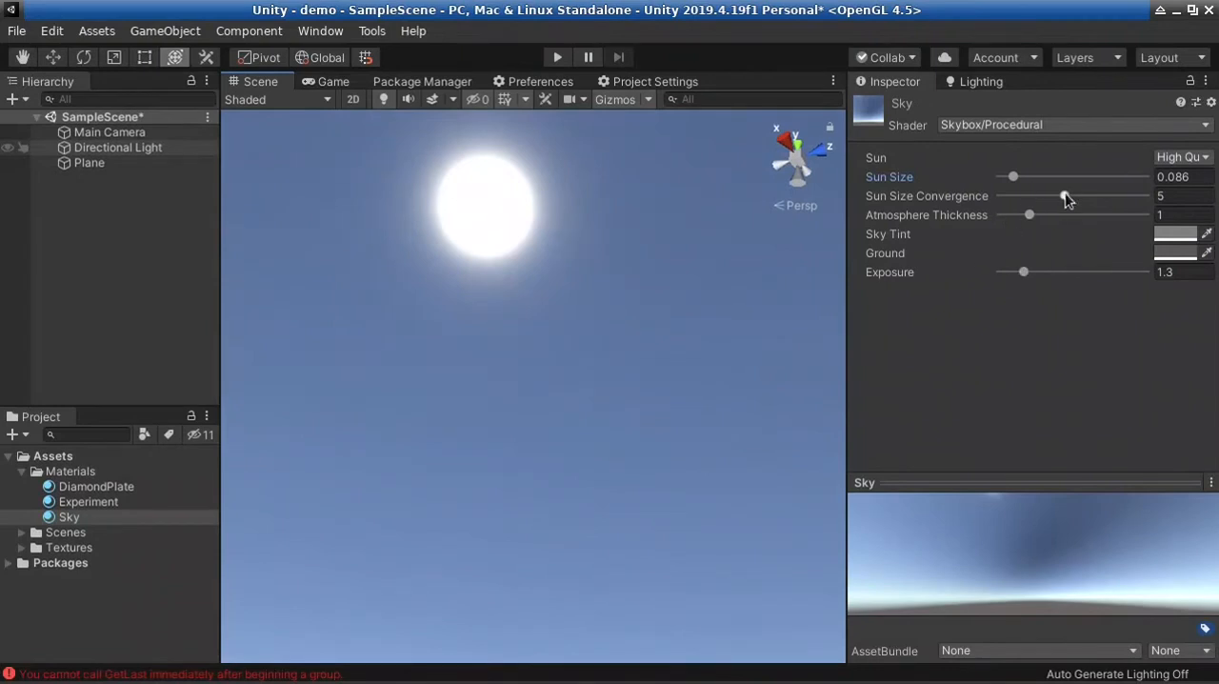
drag(1065, 197, 1036, 230)
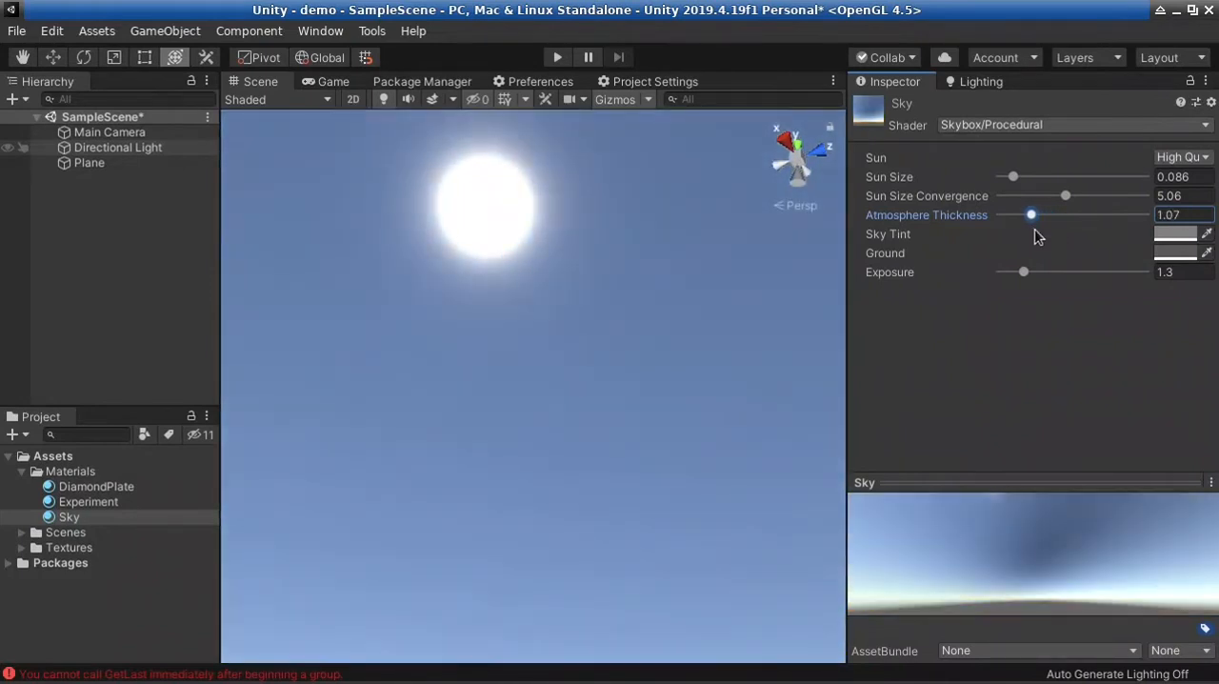
right_drag(617, 378, 572, 567)
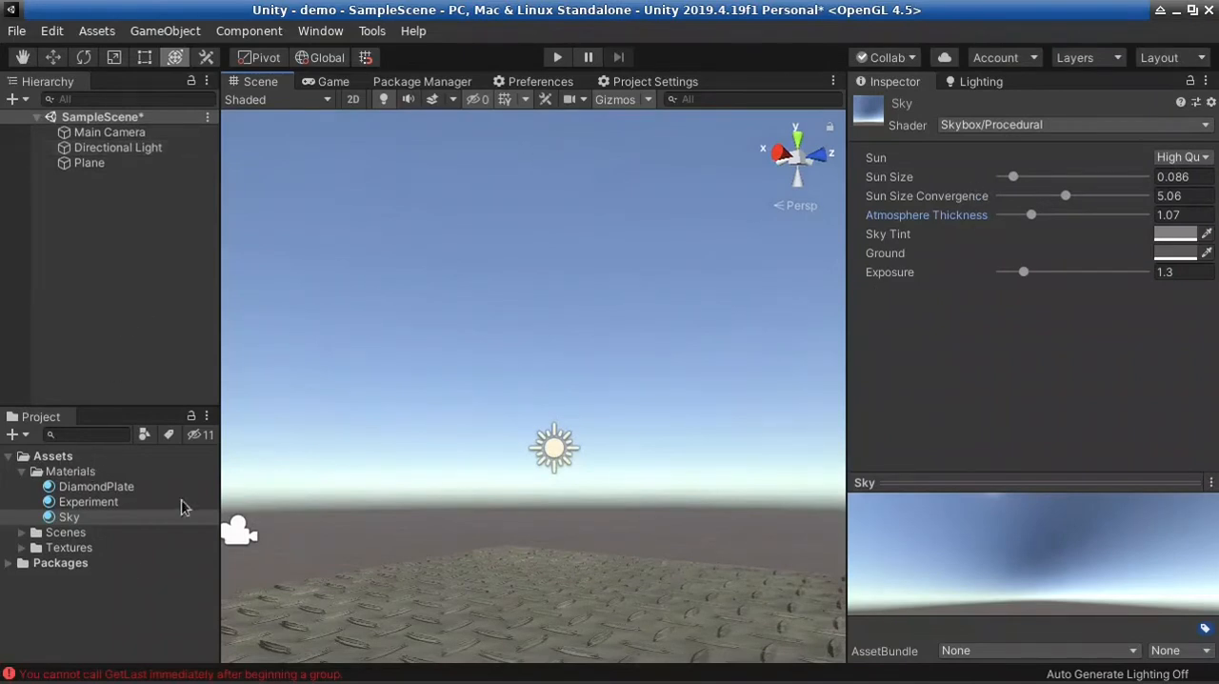
Switch to Firefox and view the Sunrise/Sunset category on HDRI Haven
key(alt+Tab)
key(alt+Tab)
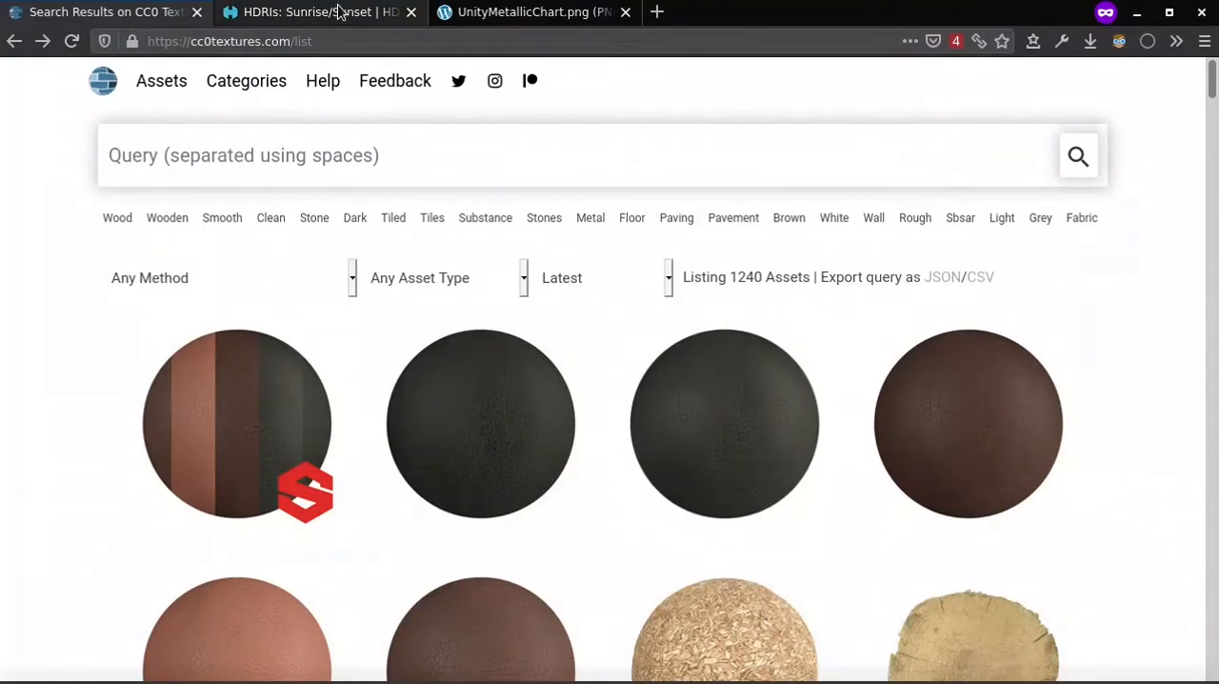
click(339, 11)
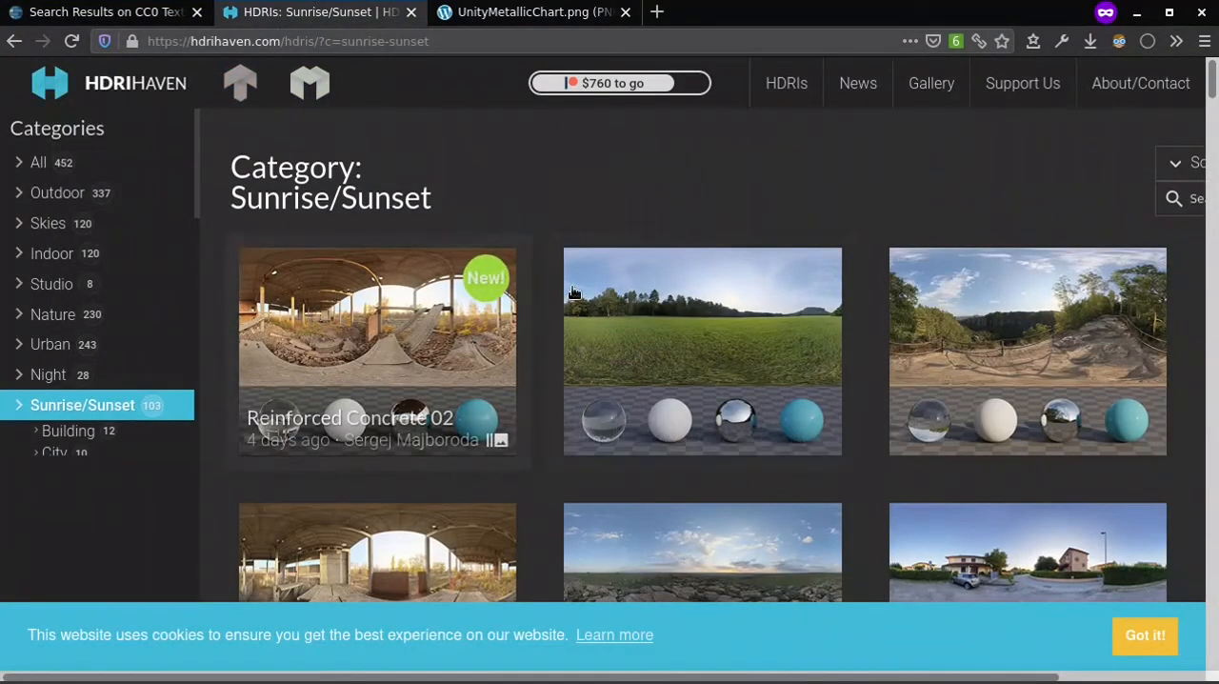
Switch to the file manager and import oberer_kuhberg_1k.exr from the PBRCC0 folder into the Unity project's Textures folder
key(alt+Tab)
key(alt+Tab)
key(alt+Tab)
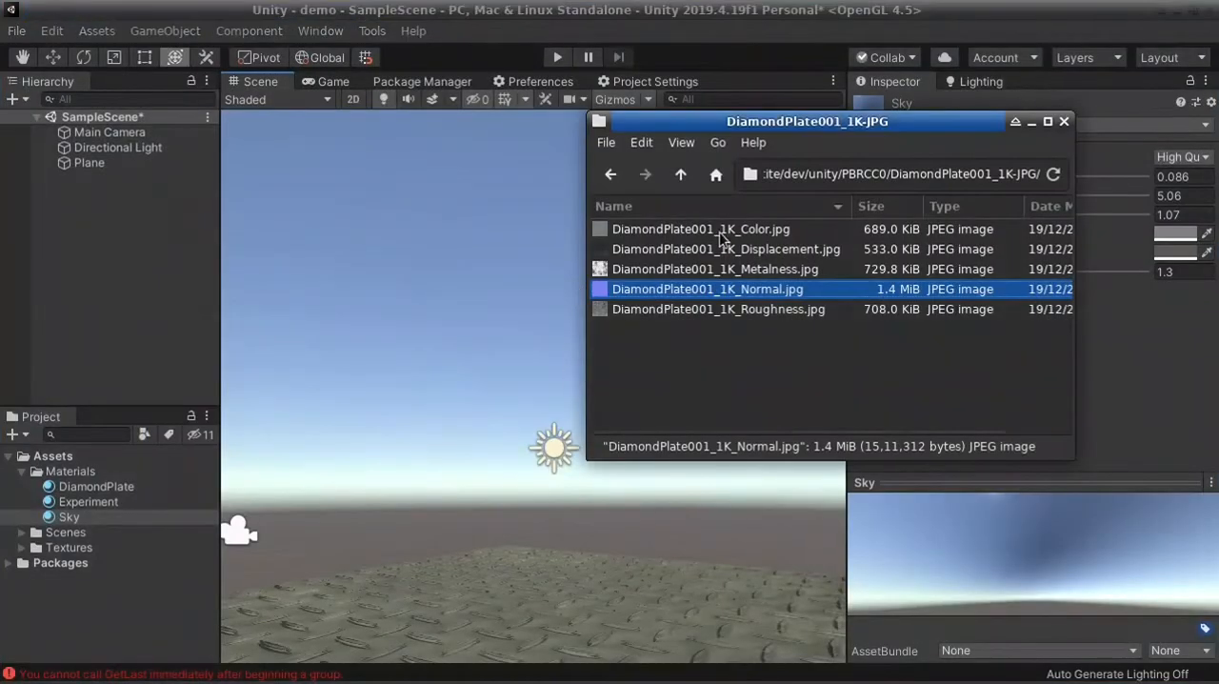
click(682, 179)
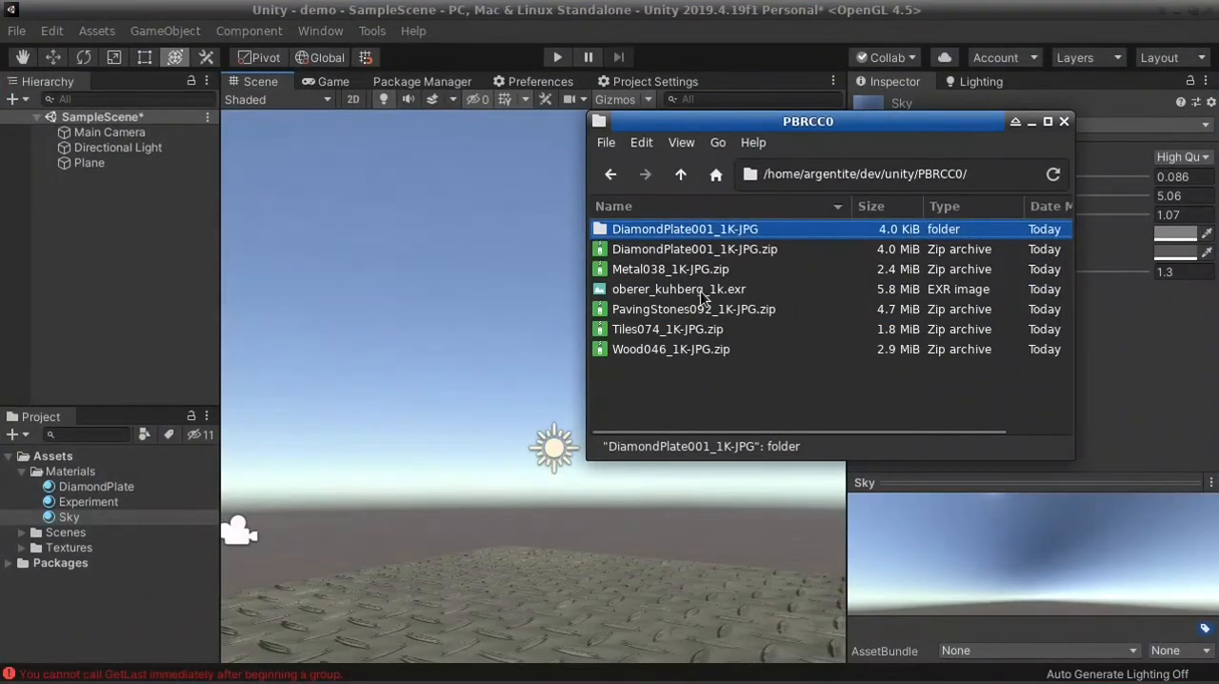
drag(702, 292, 632, 309)
drag(72, 537, 64, 560)
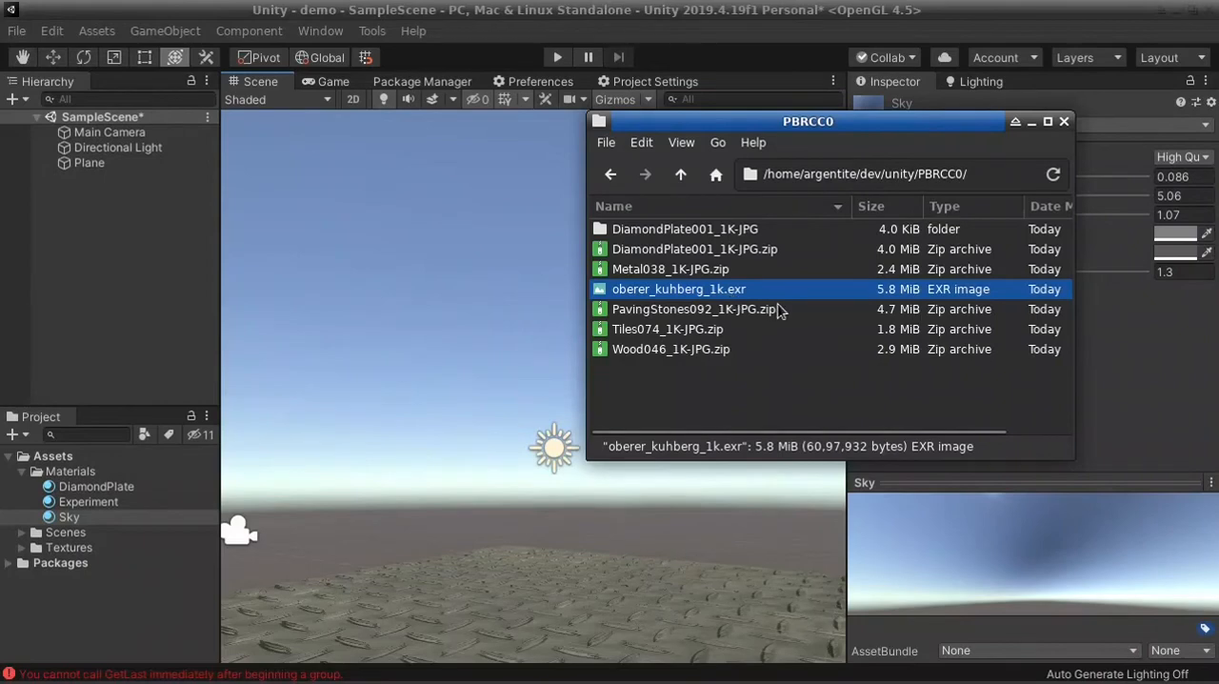
Return to Unity, expand the Textures folder to reveal oberer_kuhberg_1k, and collapse the DiamondPlate001_1K-JPG subfolder
key(alt+Tab)
click(736, 297)
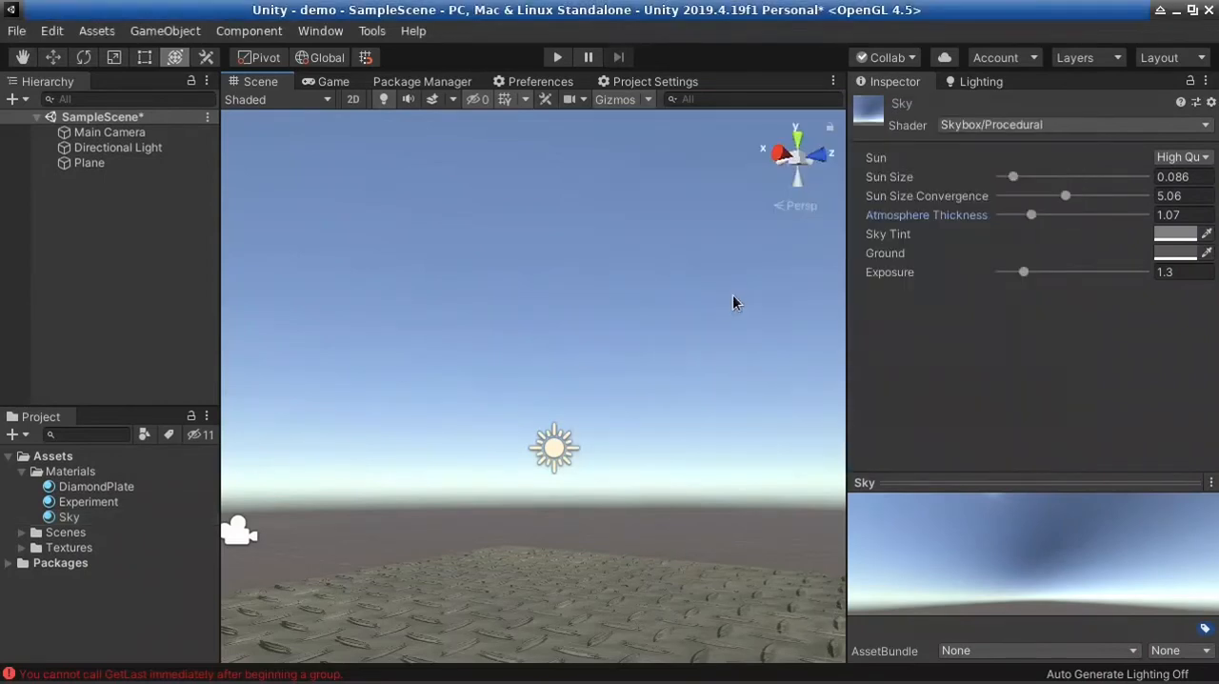
key(alt+Tab)
key(alt+Tab)
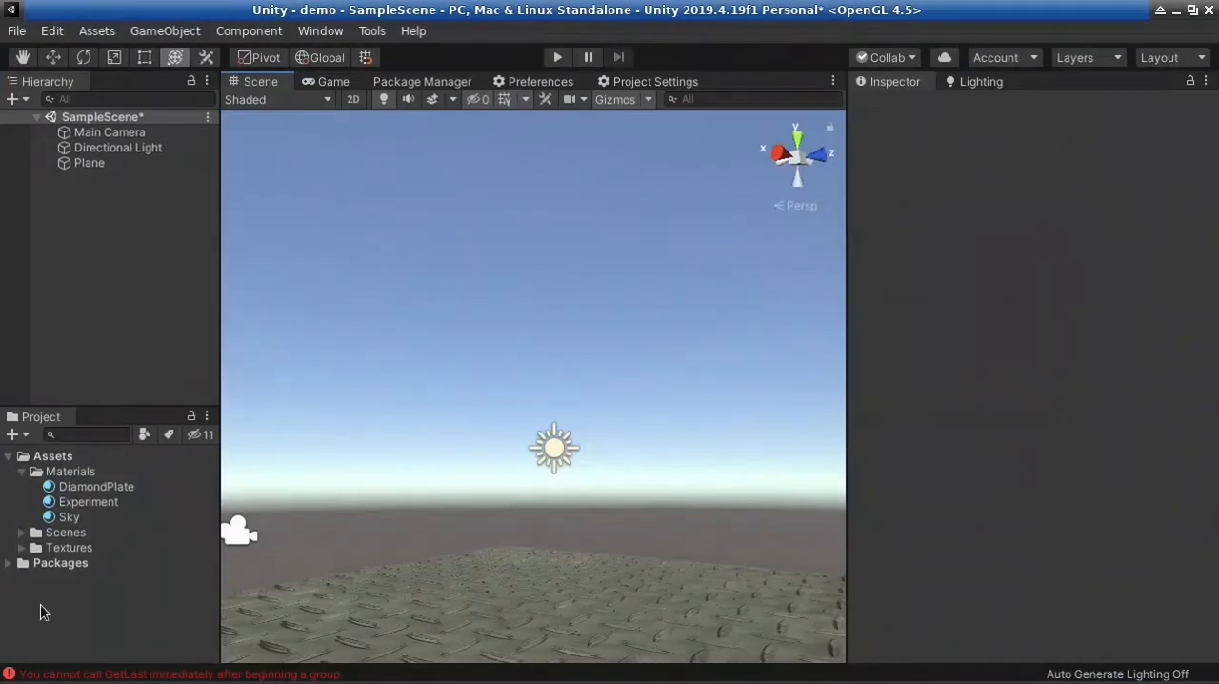
click(22, 548)
scroll(143, 572, down, 1)
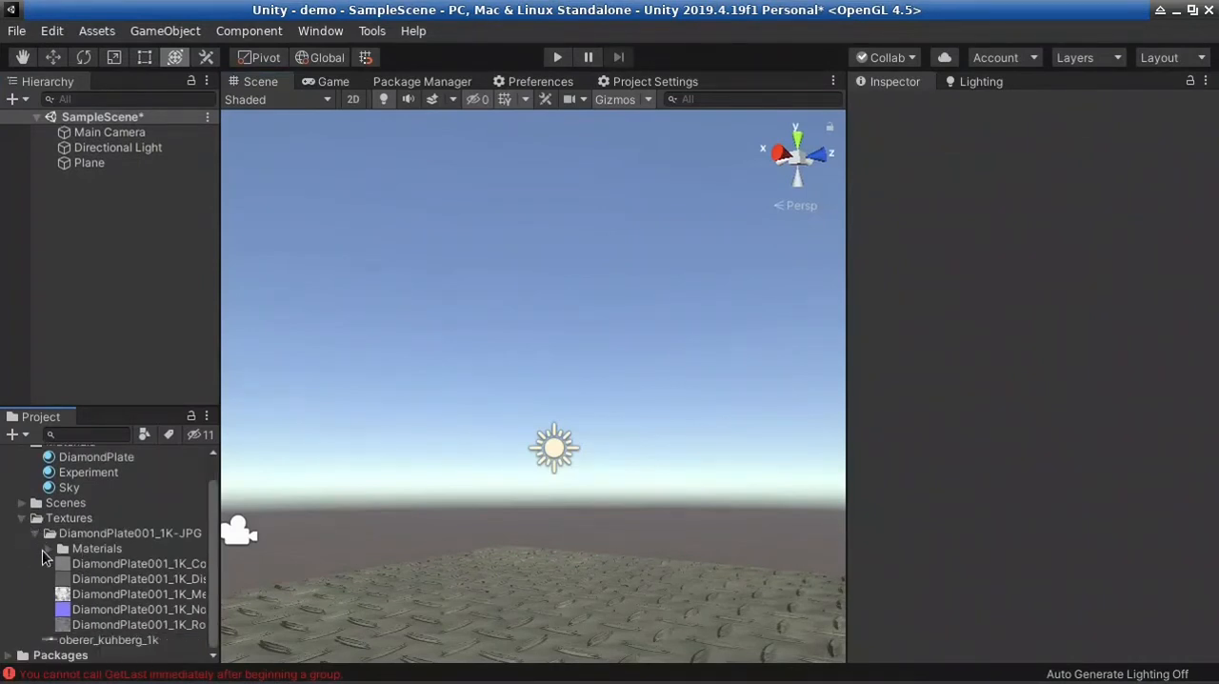
click(36, 535)
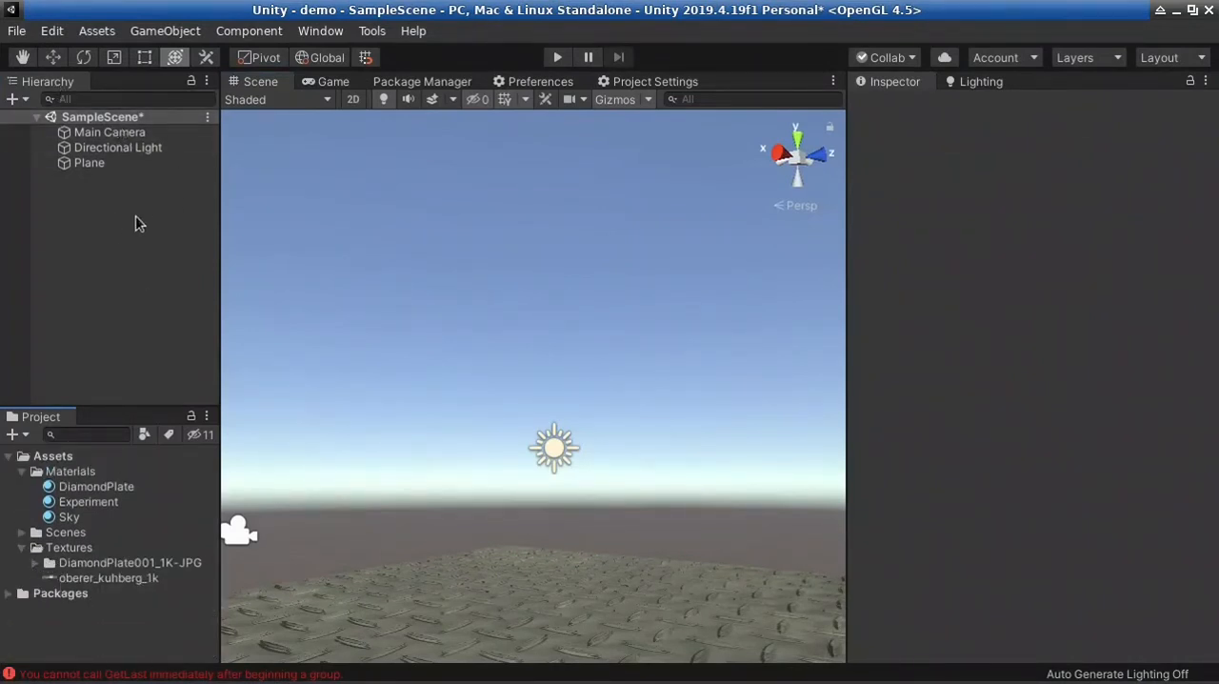
Locate the Sky material from the Lighting settings and change its shader to Skybox/Panoramic
click(982, 83)
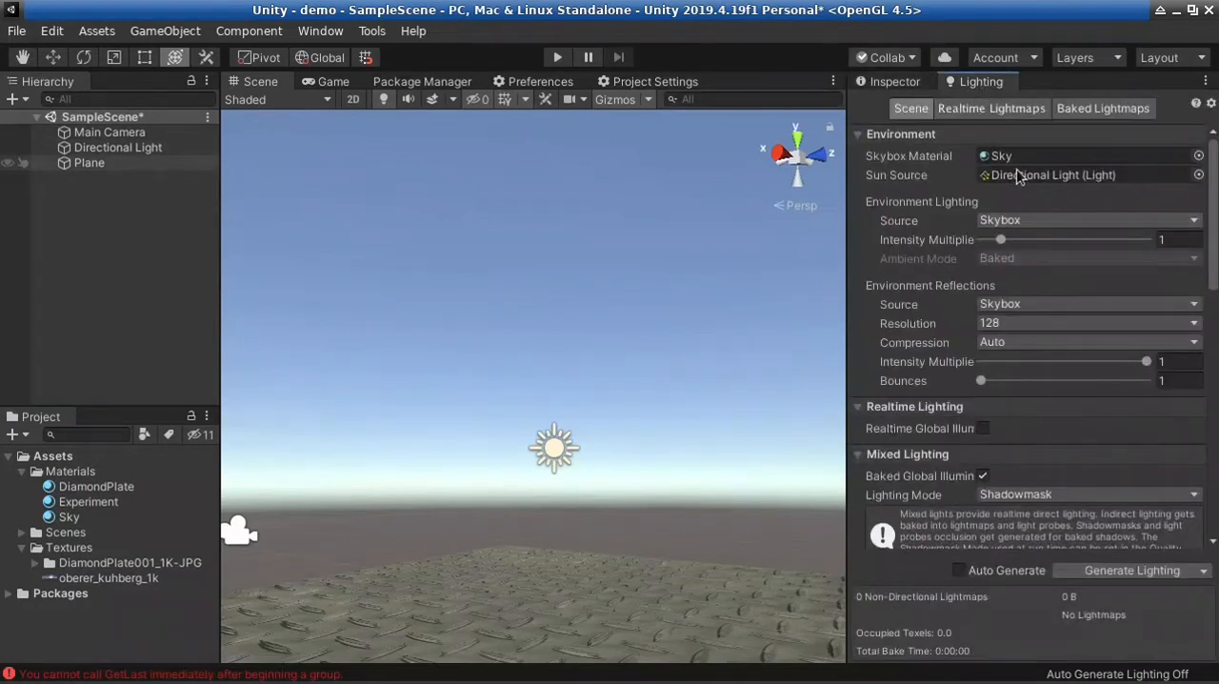
click(1044, 157)
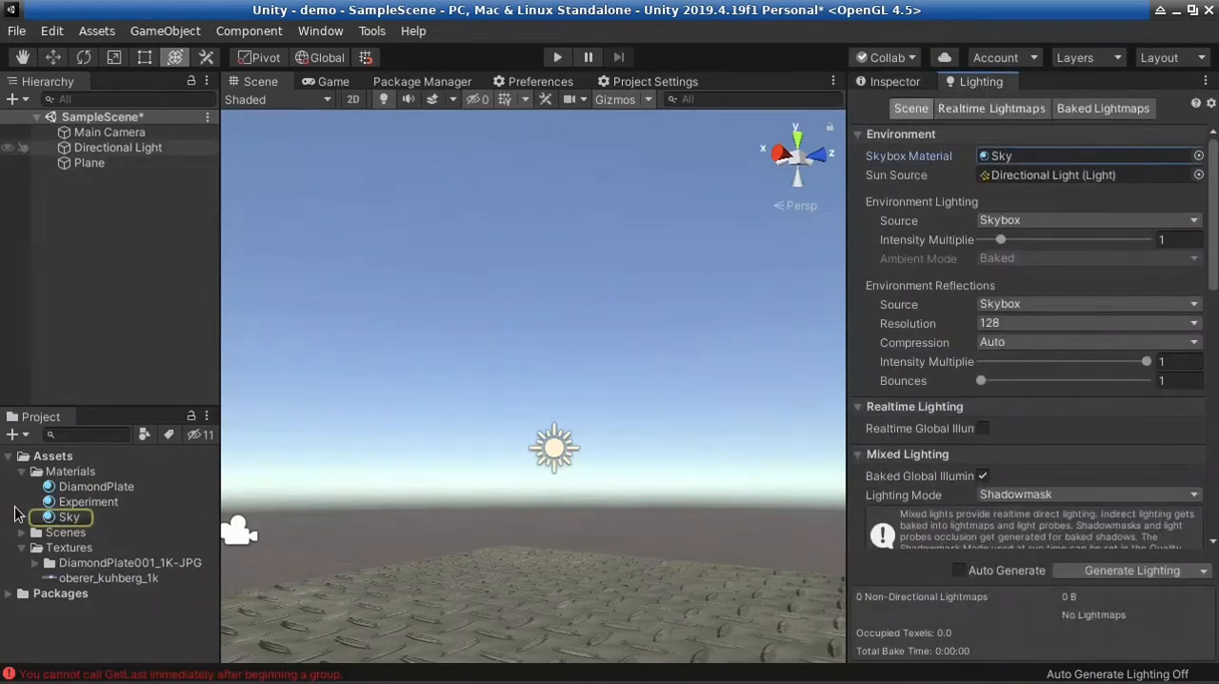
click(69, 517)
click(917, 82)
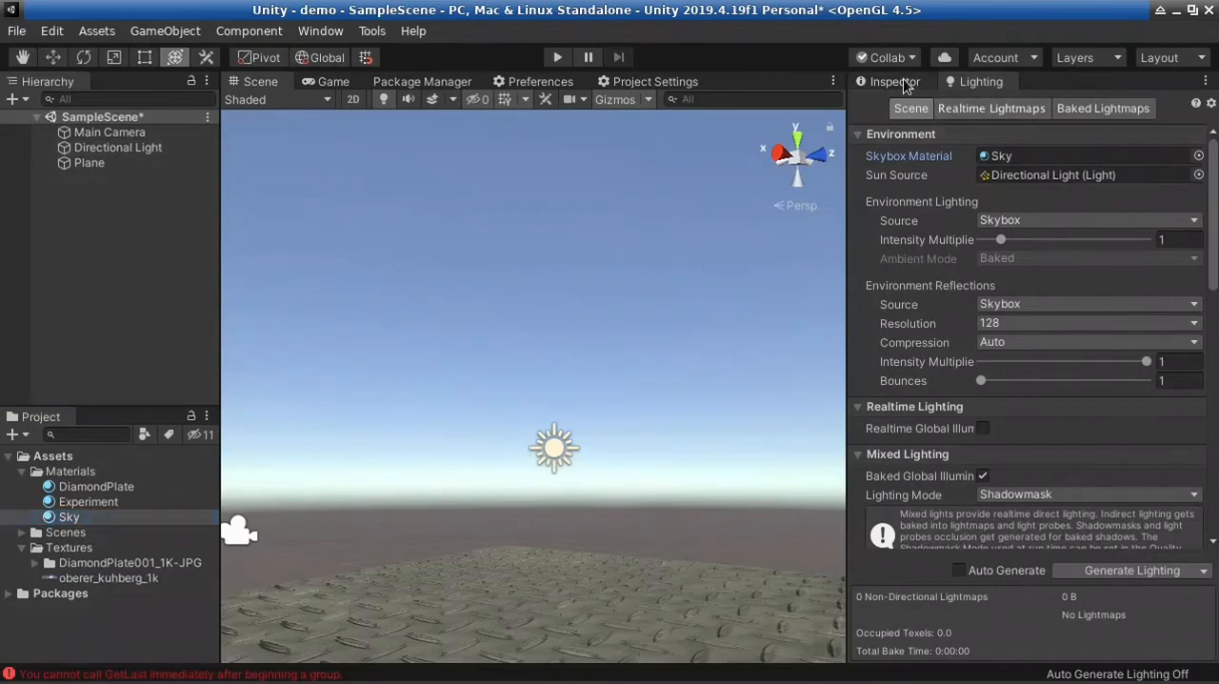
click(1064, 125)
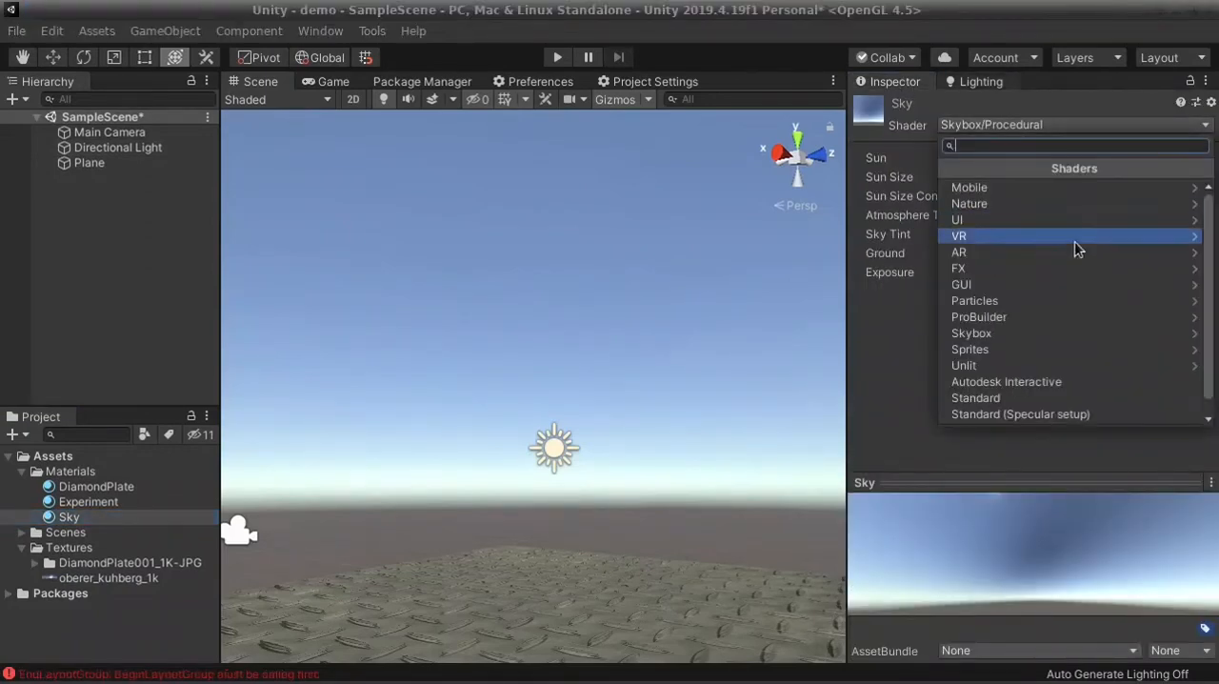
click(1026, 332)
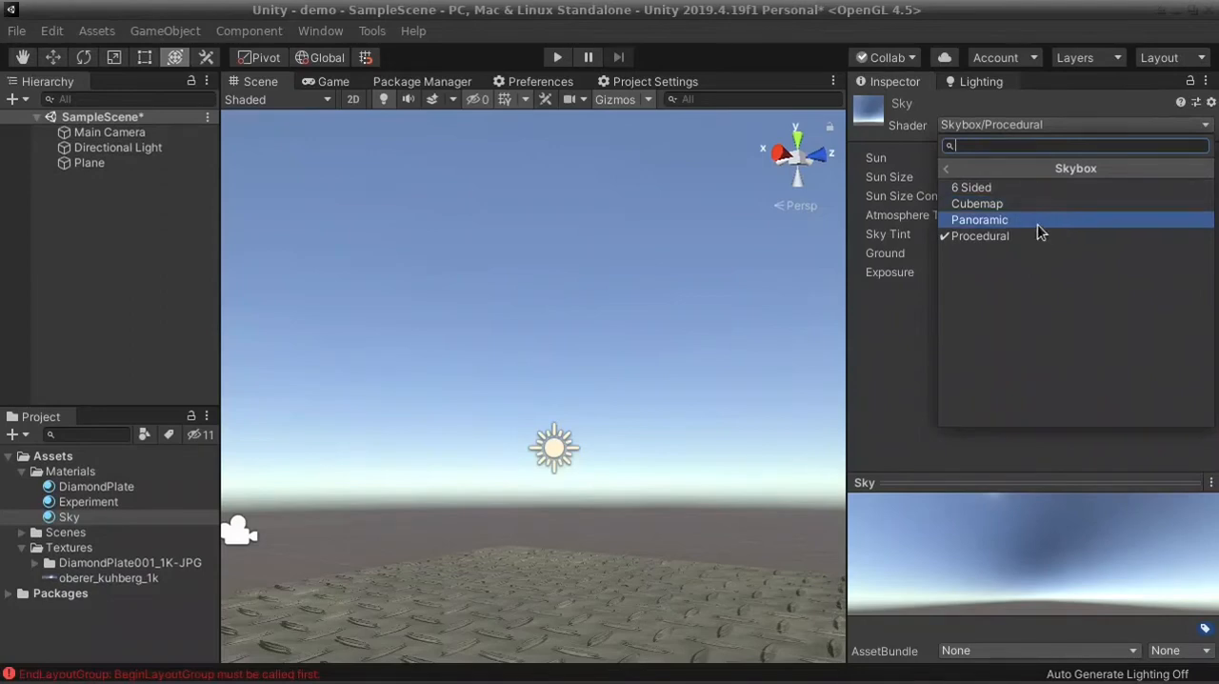
click(1033, 218)
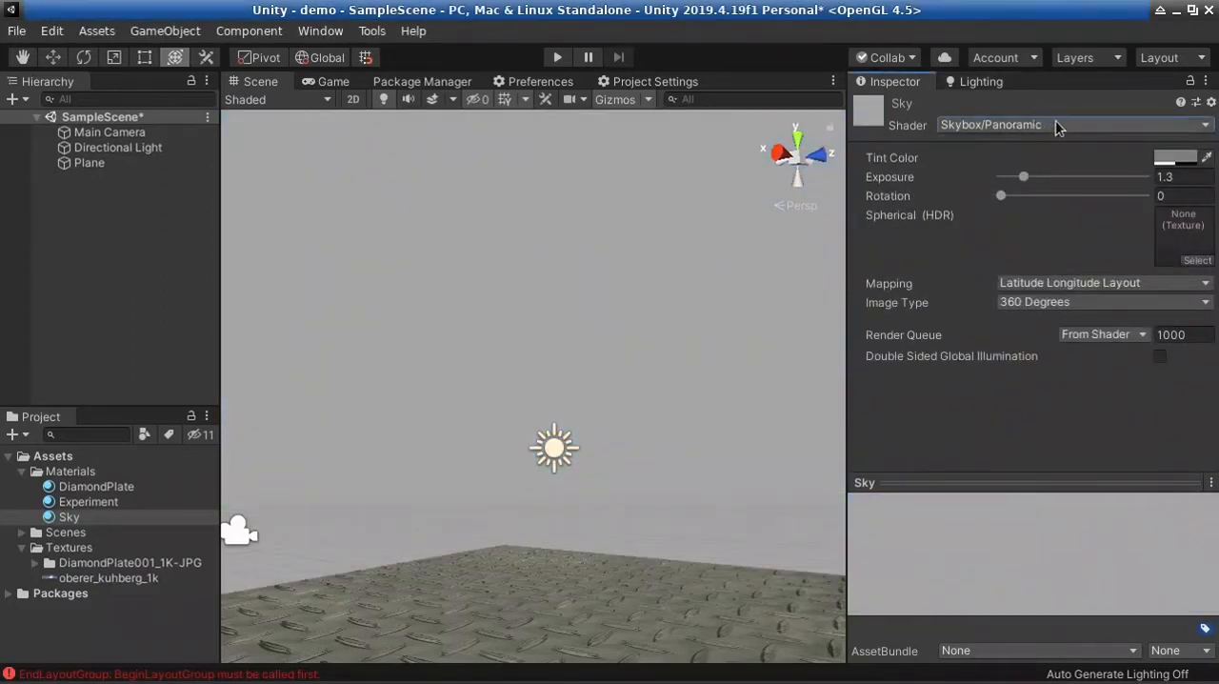
click(1052, 122)
click(1050, 114)
Assign the oberer_kuhberg_1k texture to the Sky material's Spherical (HDR) slot and look around the resulting sky
drag(108, 583, 760, 373)
drag(1185, 233, 1185, 235)
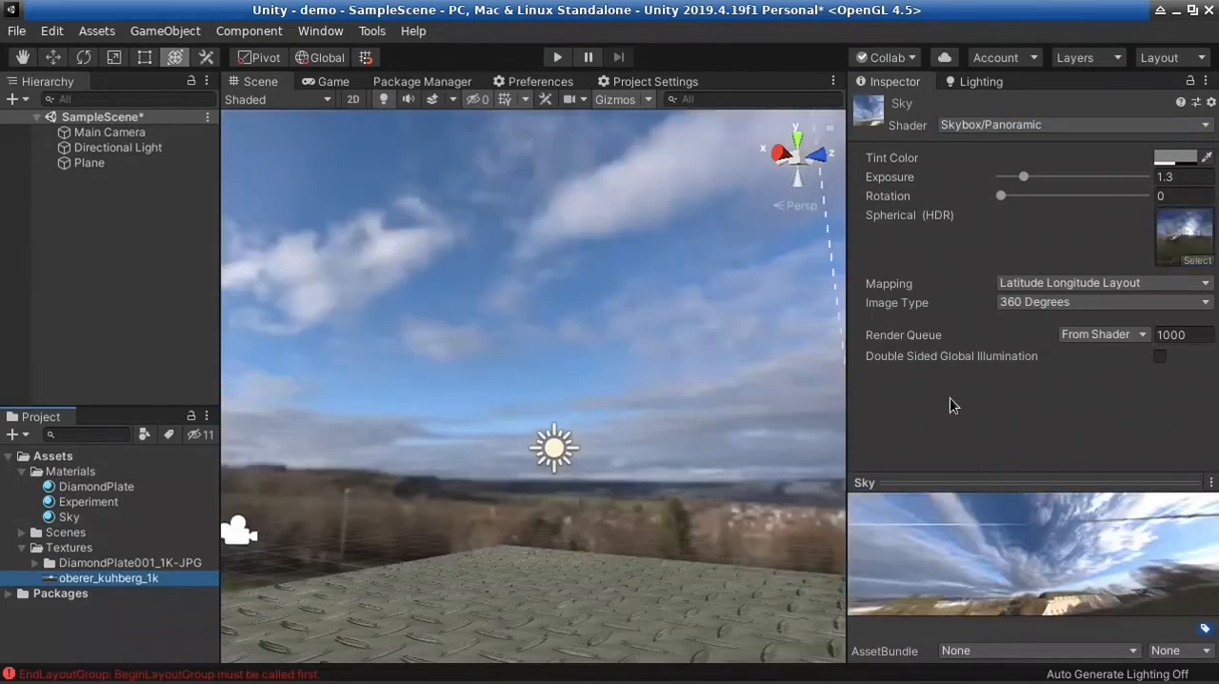
alt+drag(392, 465, 1216, 508)
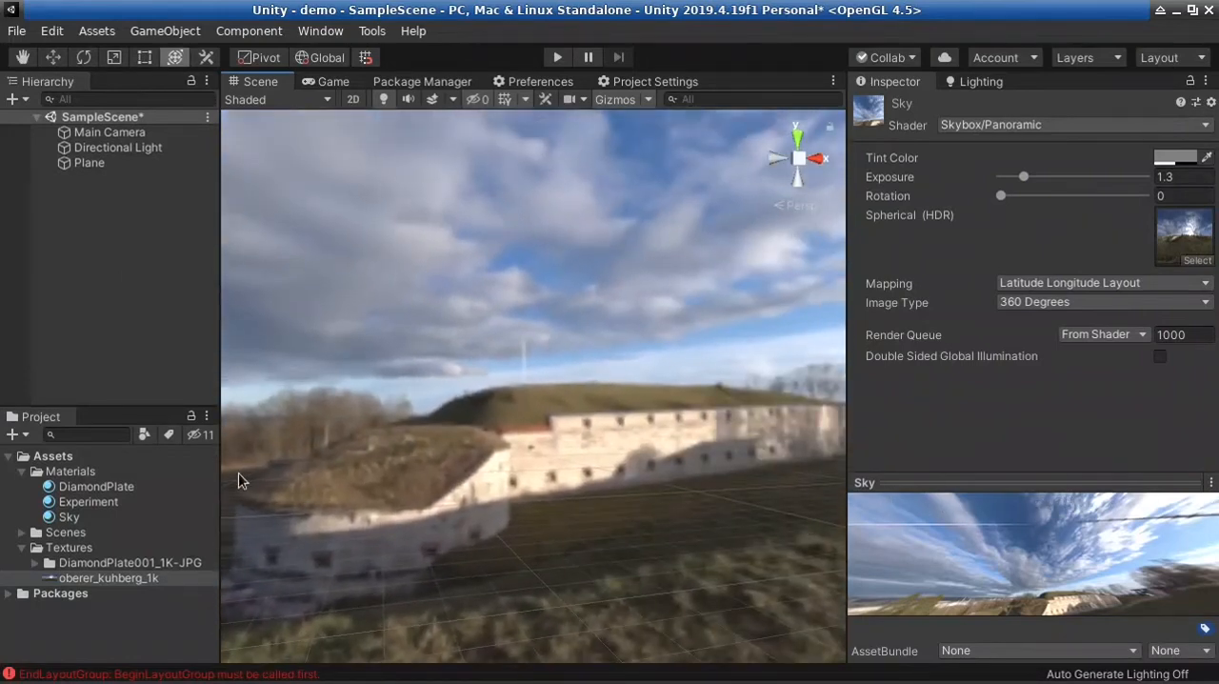
alt+drag(240, 481, 608, 471)
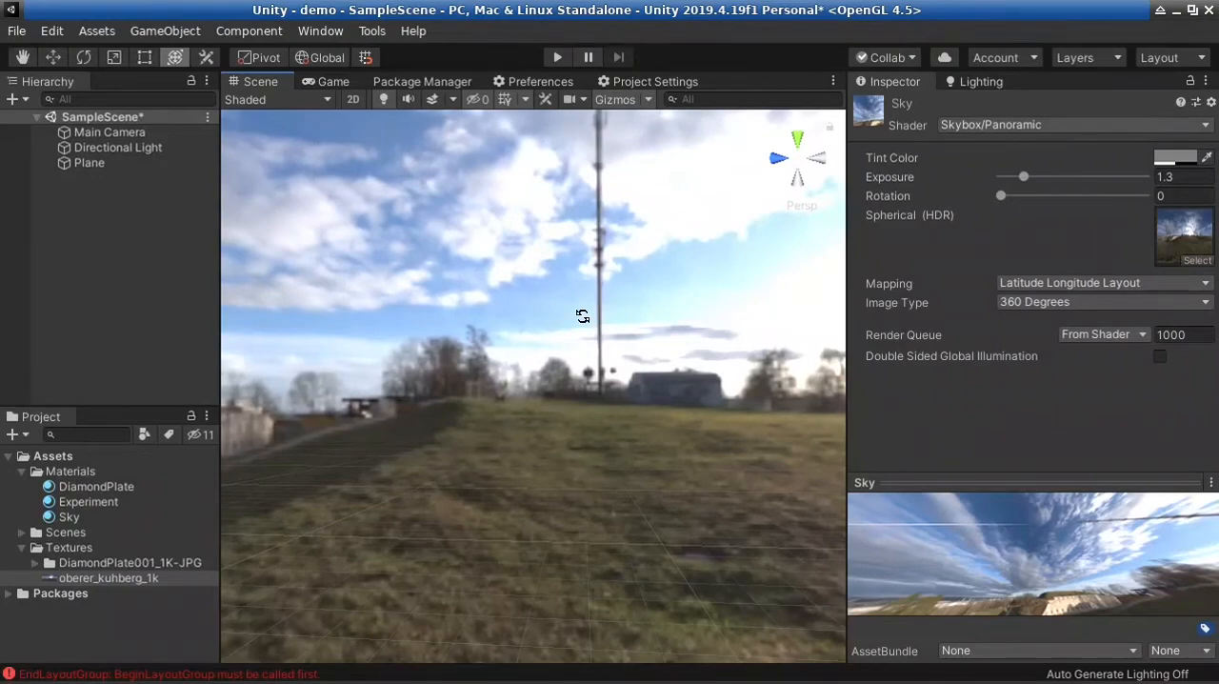
Switch to Firefox and view the download resolutions of the Reinforced Concrete 02 HDRI on HDRI Haven
key(alt+Tab)
key(alt+Tab)
key(alt+Tab)
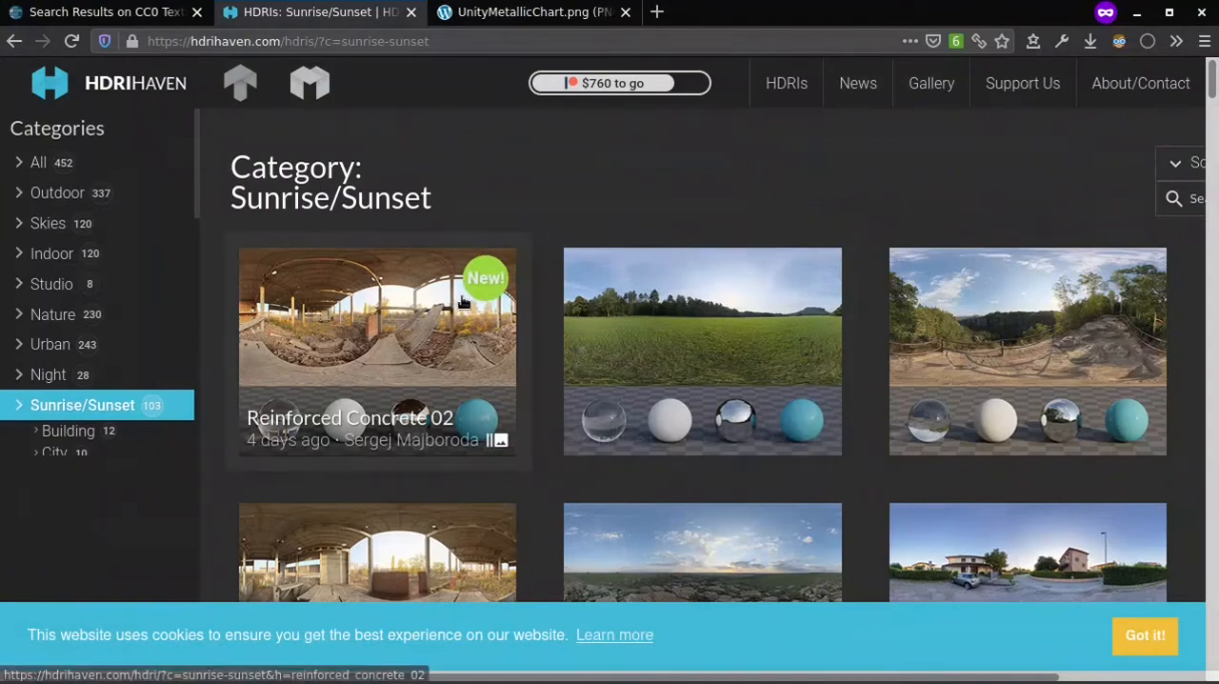
click(439, 340)
scroll(767, 413, down, 1)
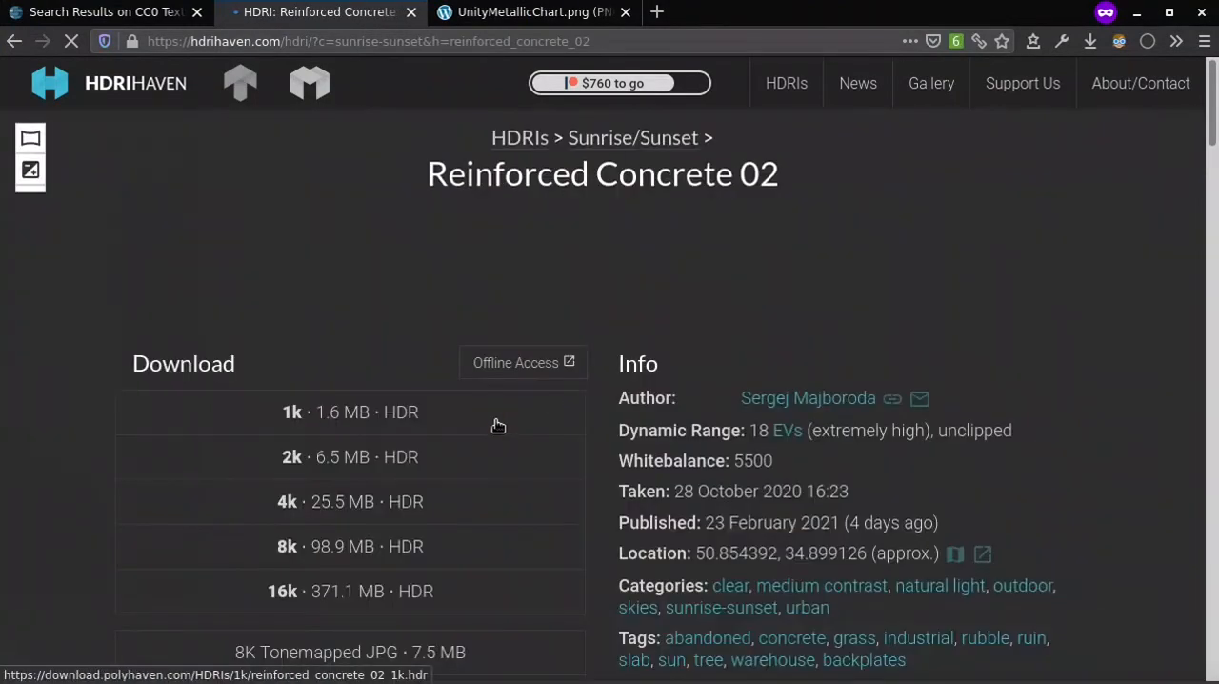
scroll(676, 478, down, 5)
scroll(676, 478, down, 8)
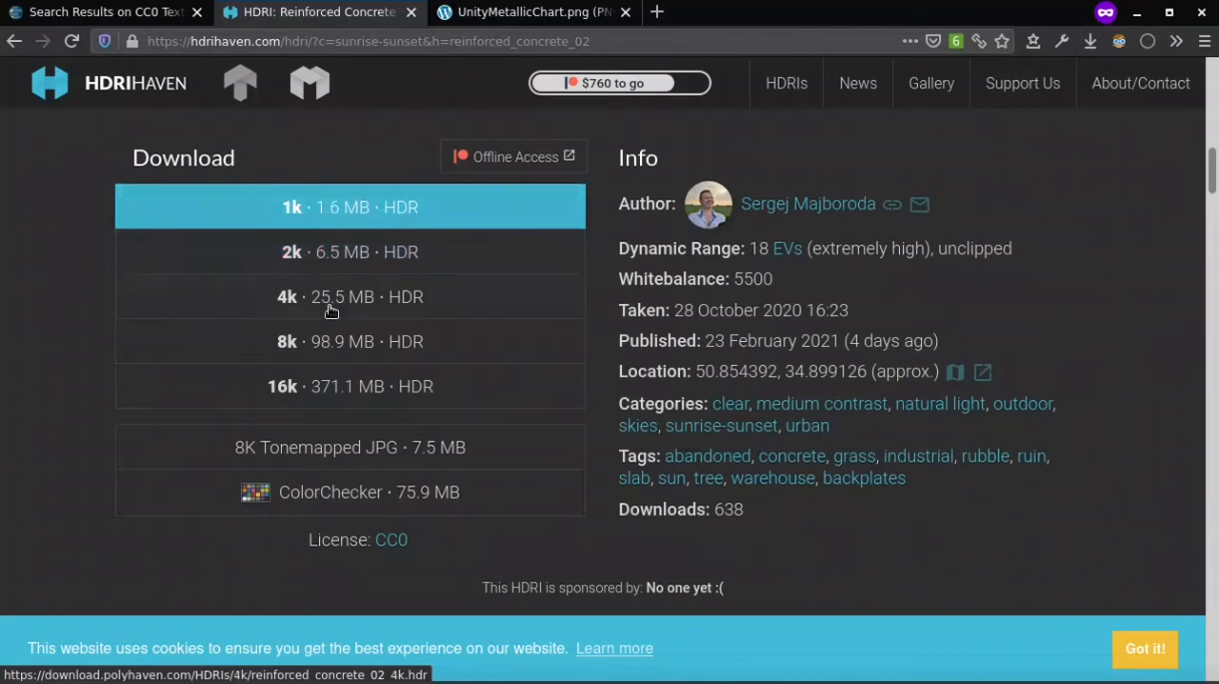
Switch back to Unity and set the Sky material's Exposure to 1
key(alt+Tab)
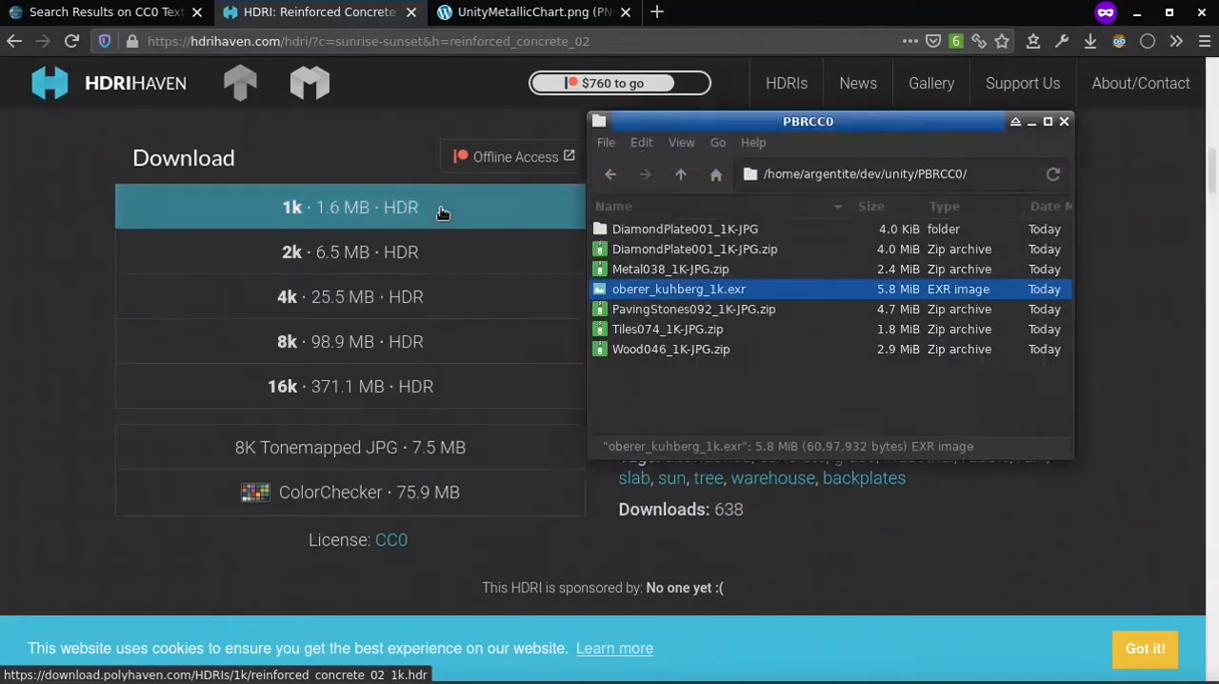
key(alt+Tab)
key(alt+Tab)
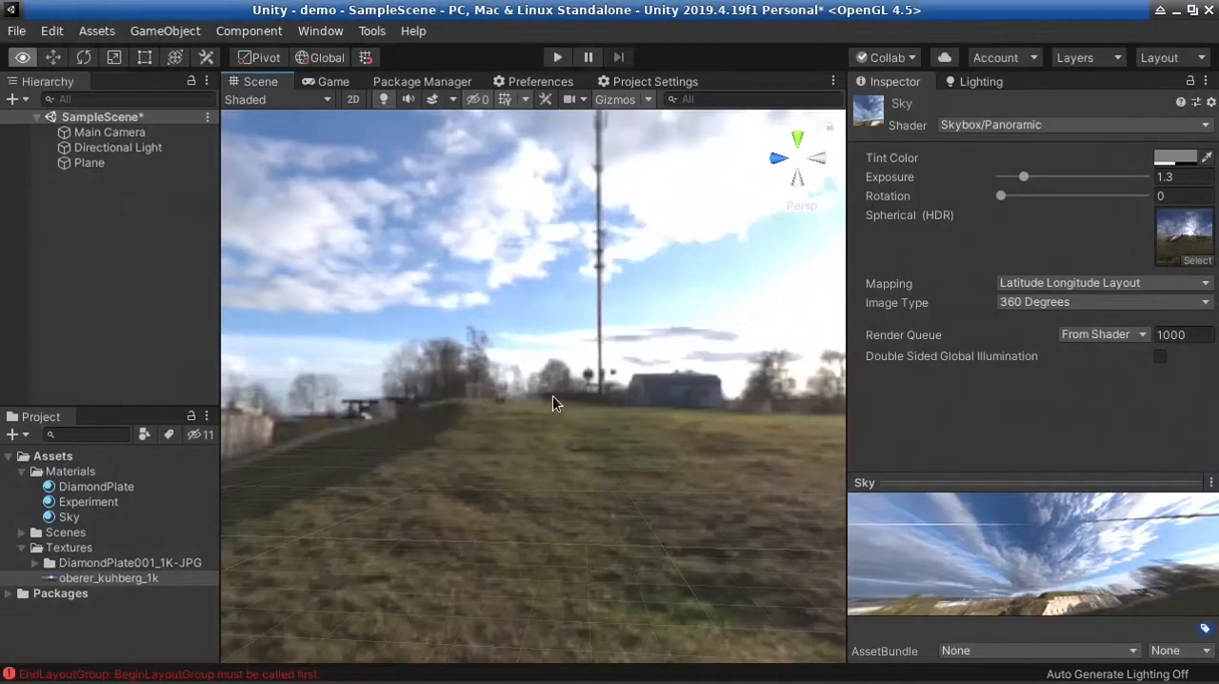
right_drag(558, 403, 5, 533)
mouse_move(597, 350)
right_down()
mouse_move(267, 371)
mouse_move(43, 421)
mouse_move(558, 409)
mouse_move(550, 354)
mouse_move(578, 347)
right_up()
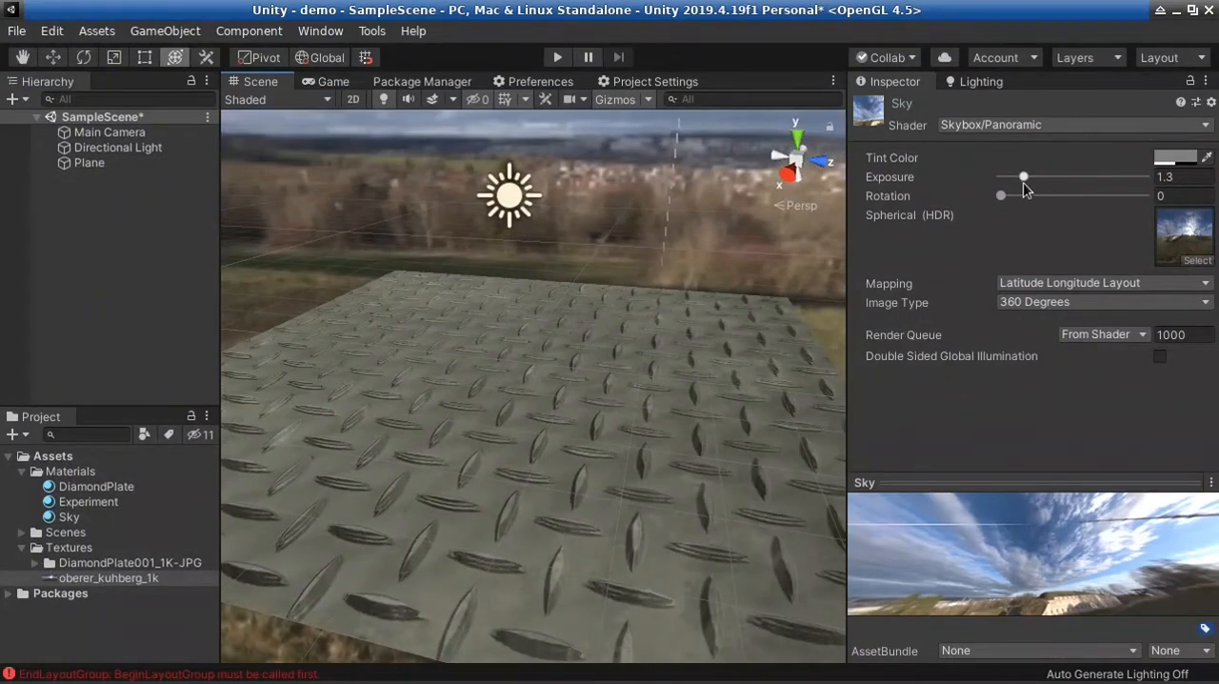
mouse_move(1024, 181)
mouse_down()
mouse_move(1010, 177)
mouse_move(1023, 182)
mouse_up()
drag(1187, 174, 1113, 182)
text(1)
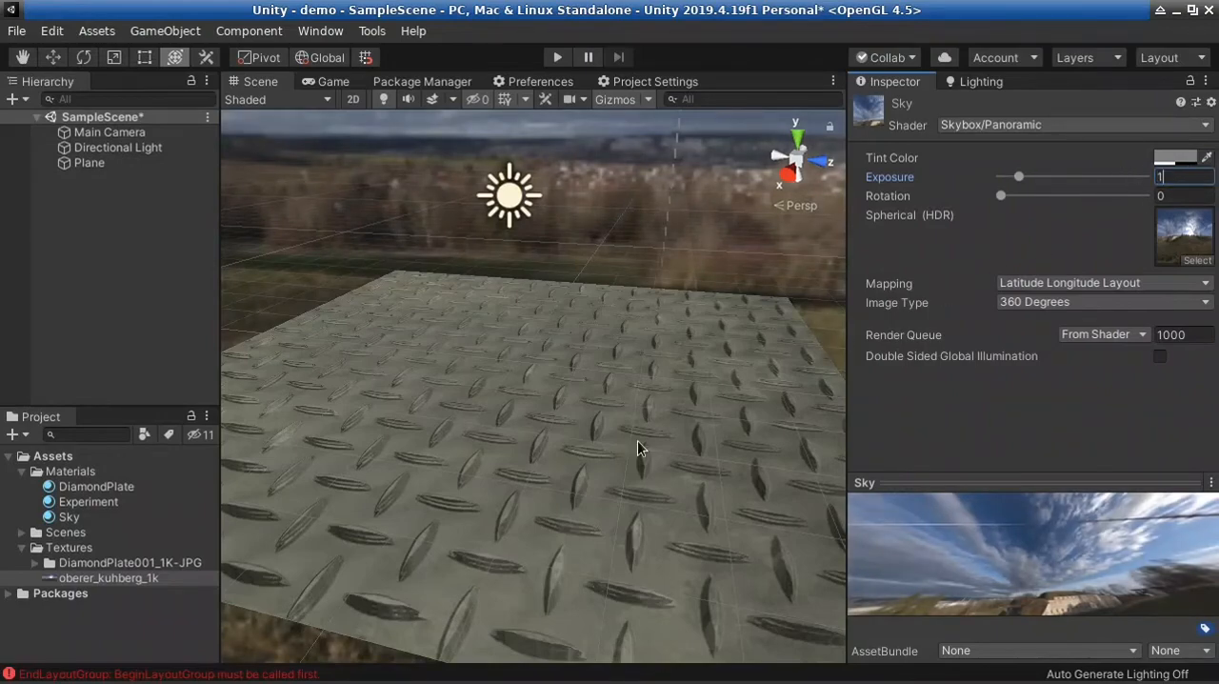
Try out the Sky material's Rotation and review its Mapping and Image Type options
right_drag(638, 448, 426, 426)
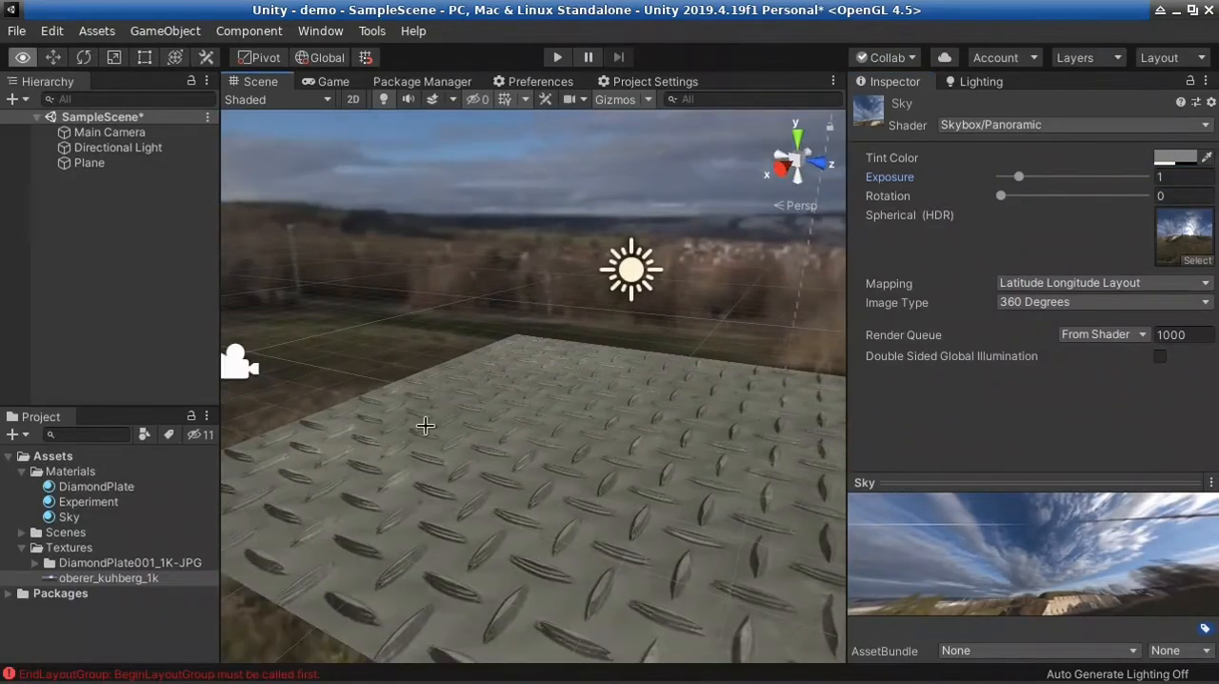
drag(1013, 191, 981, 194)
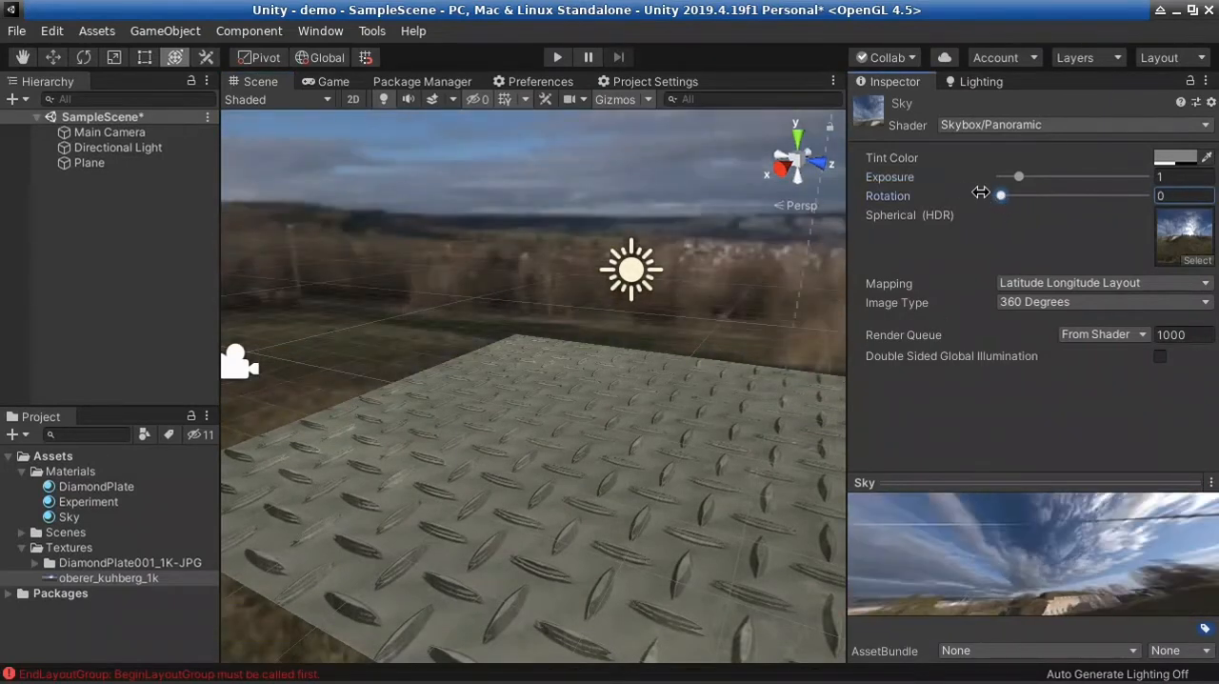
click(1105, 285)
click(1082, 430)
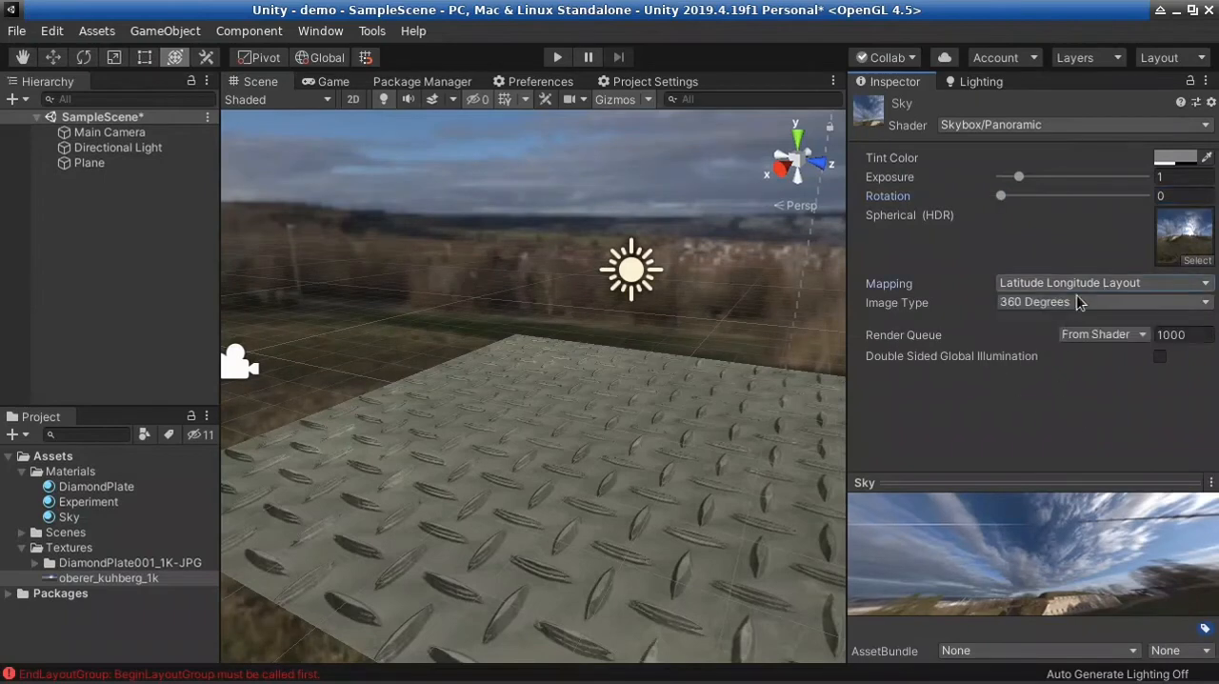
click(1078, 297)
click(1032, 496)
Inspect the plate under the new sky and disable Baked Global Illumination in the scene's Lighting settings
right_drag(562, 429, 621, 434)
click(979, 82)
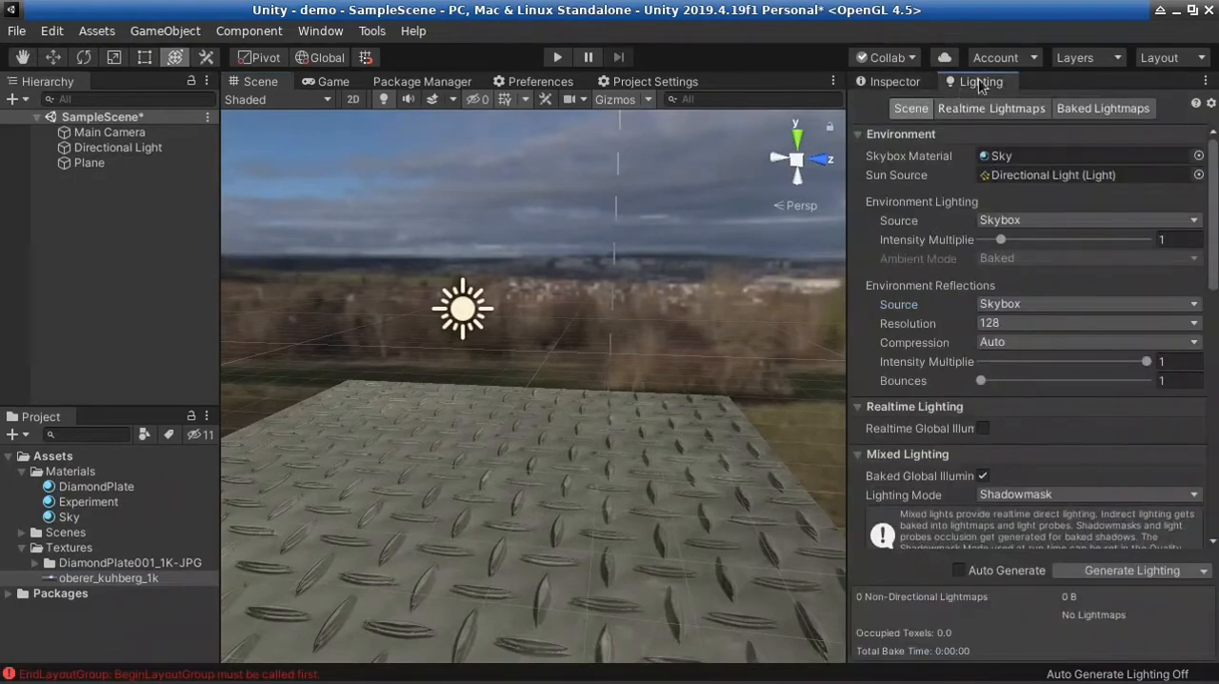
right_drag(601, 415, 889, 488)
key(s)
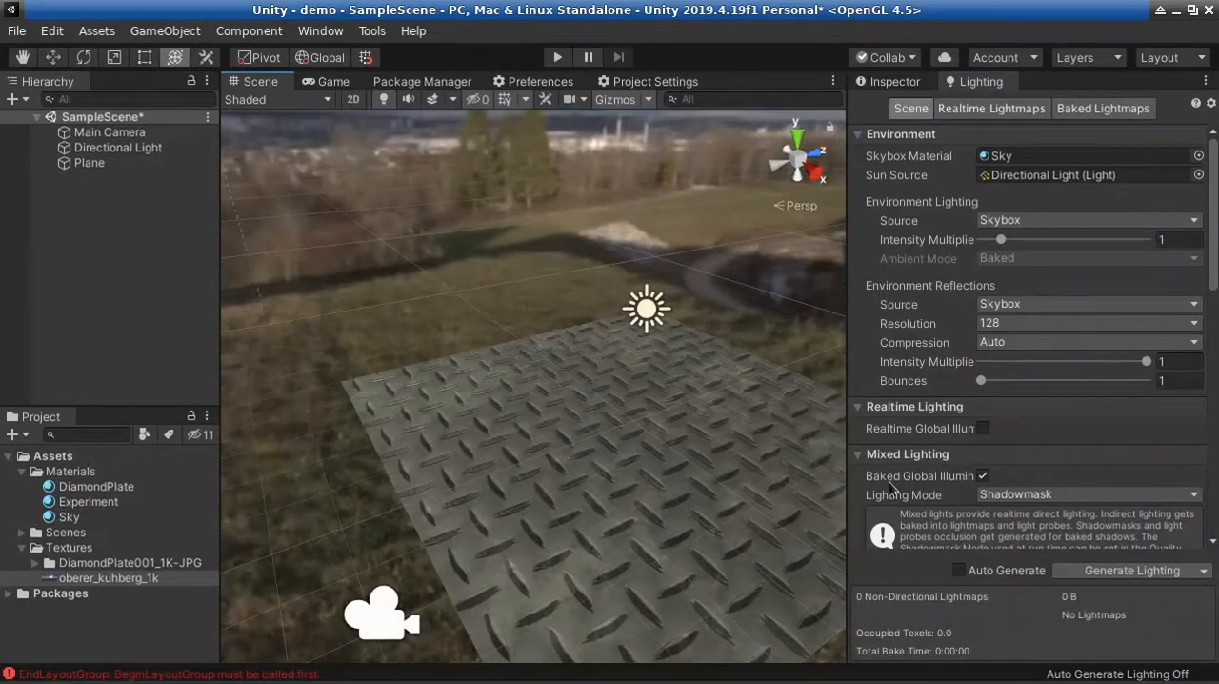
click(984, 475)
click(984, 457)
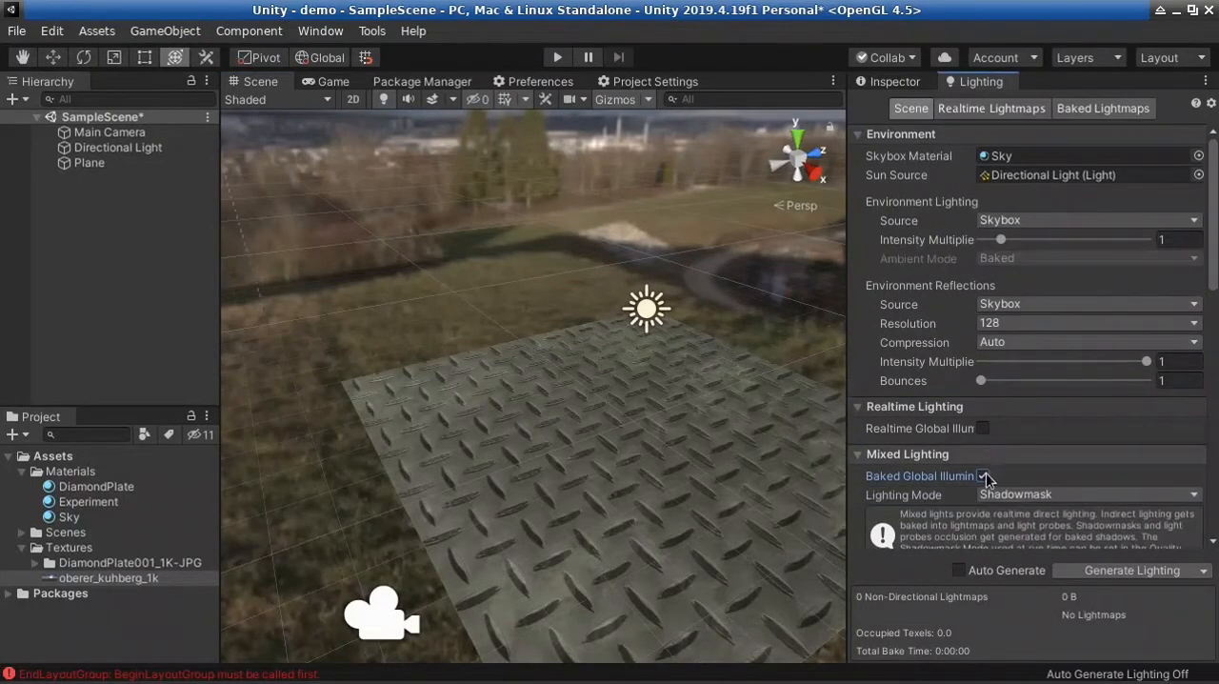
right_drag(637, 435, 563, 406)
click(984, 476)
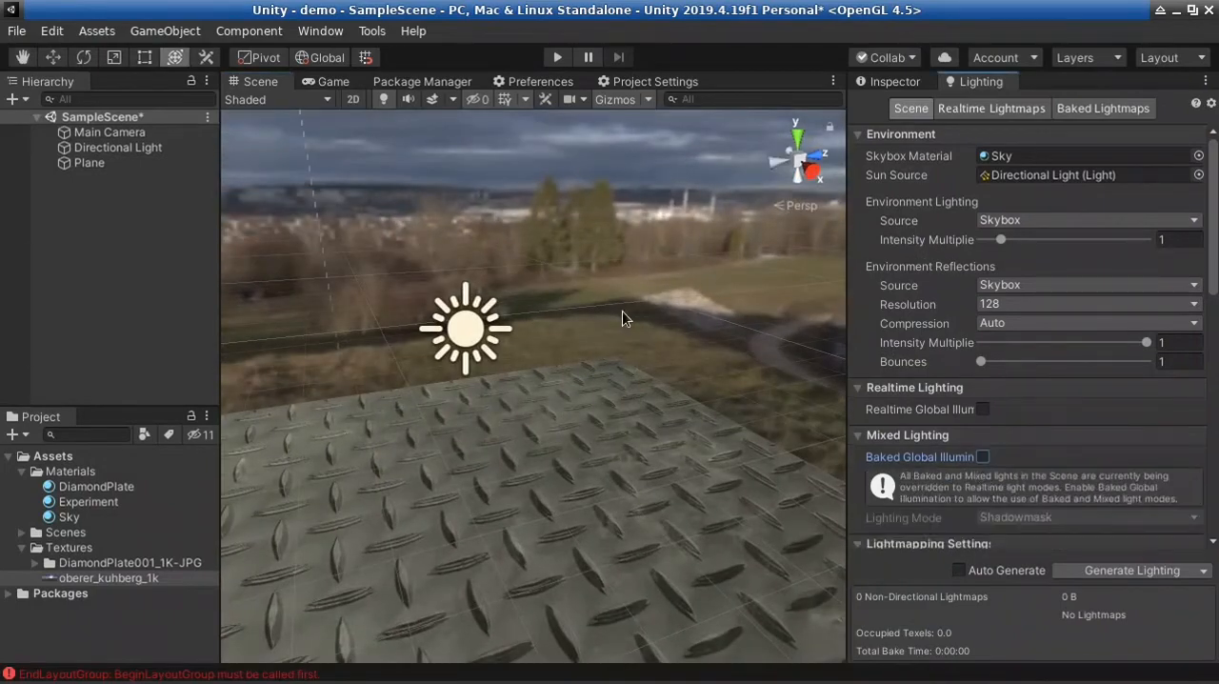
Select the Directional Light in the scene and change its light Mode to Realtime
click(892, 82)
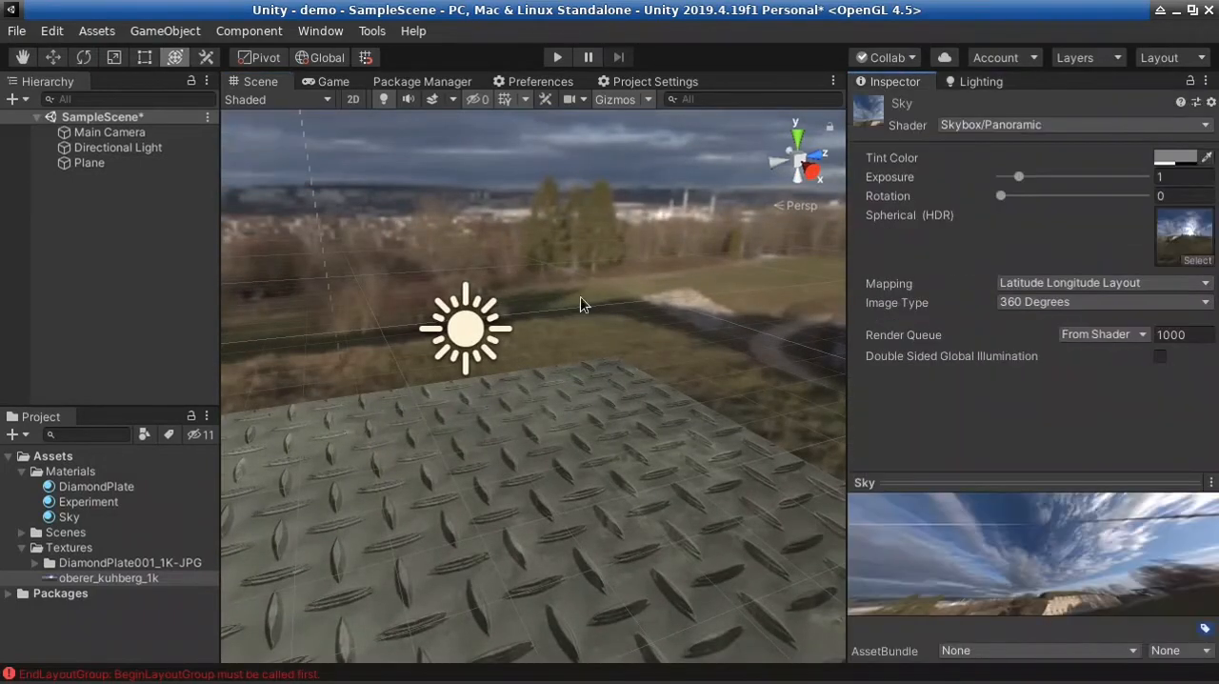
click(473, 338)
right_drag(634, 349, 33, 370)
right_drag(530, 472, 571, 400)
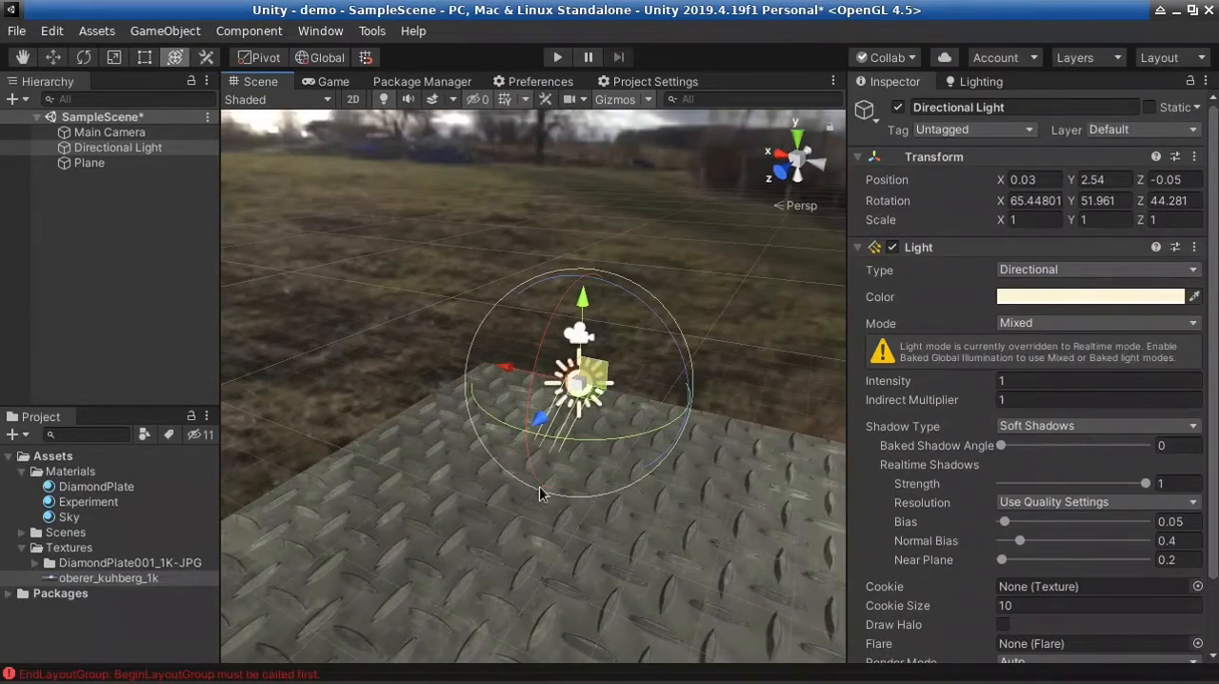
right_drag(577, 489, 513, 512)
key(f)
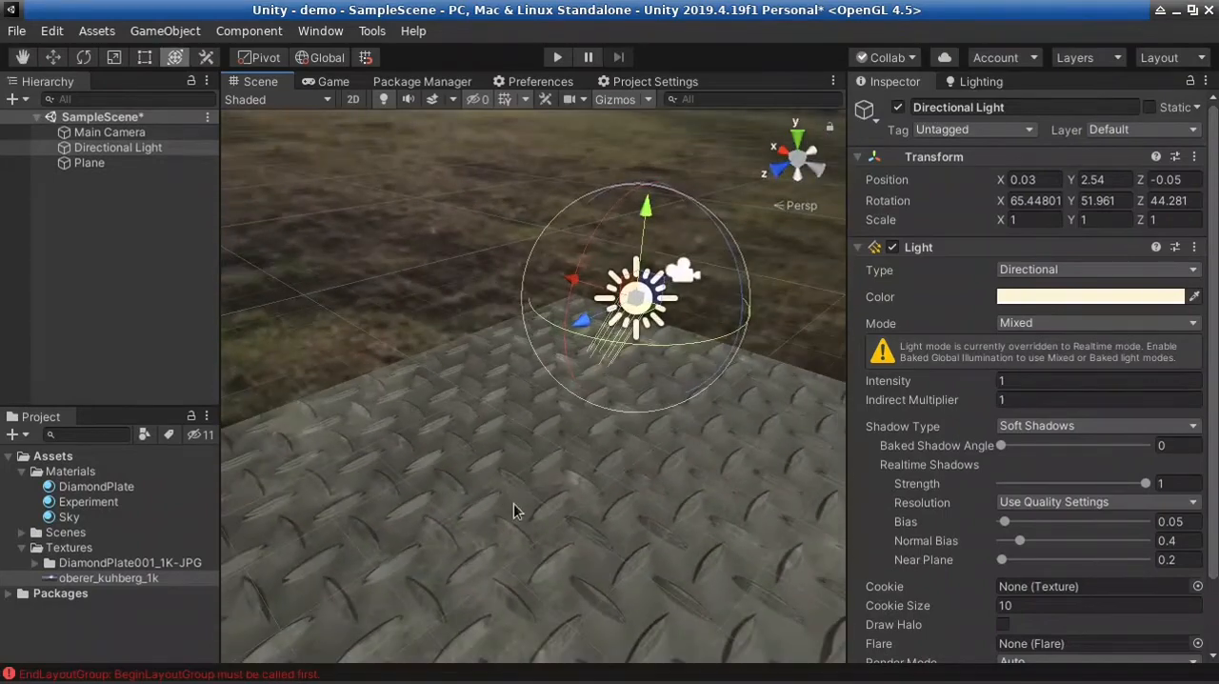
click(1044, 323)
click(1048, 348)
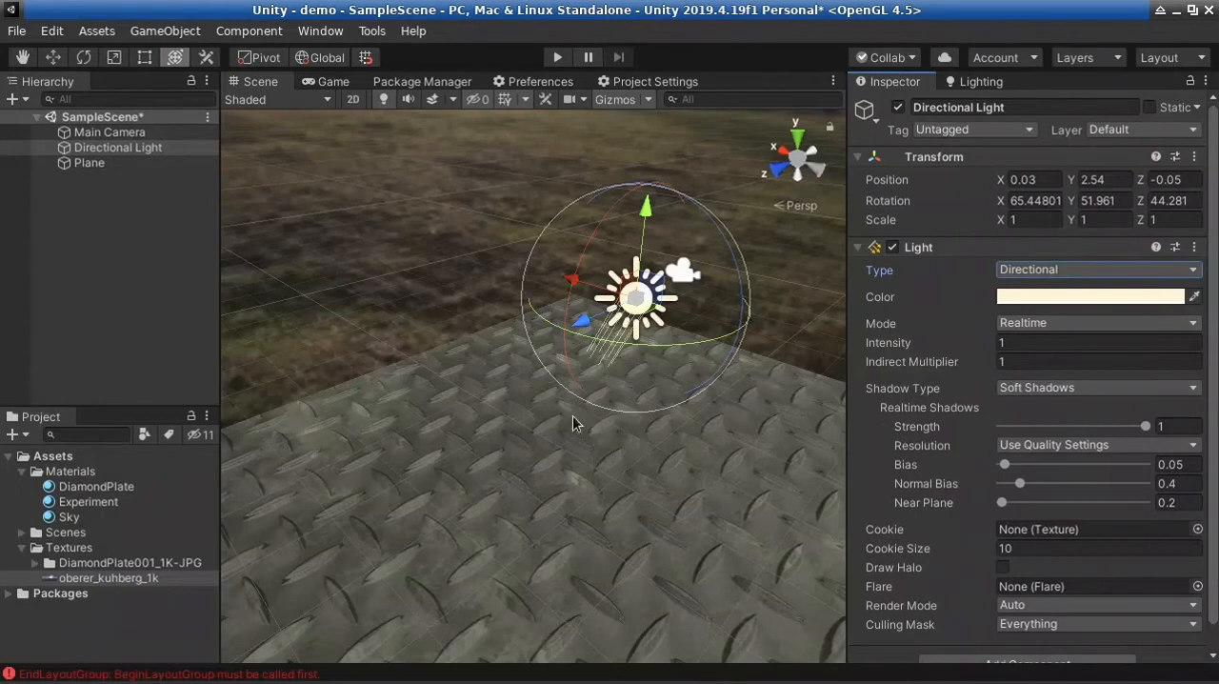
Add a Cube to the scene and reset its Transform
right_drag(521, 473, 543, 485)
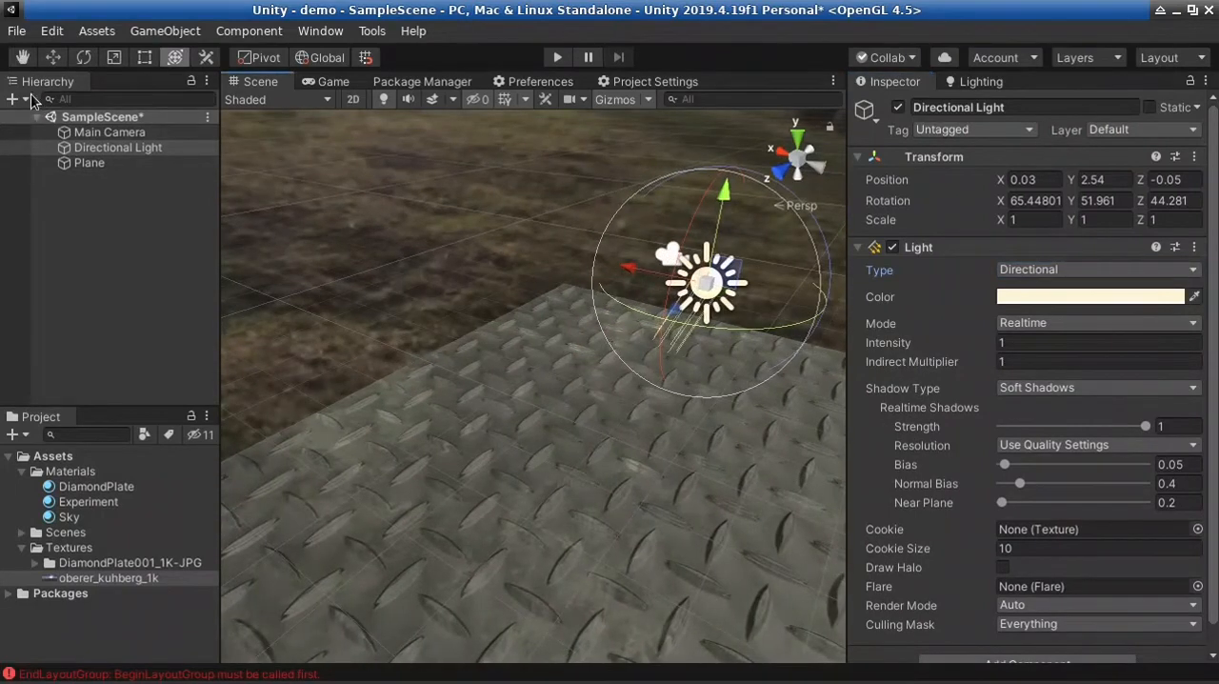
click(13, 100)
mouse_move(93, 177)
click(243, 167)
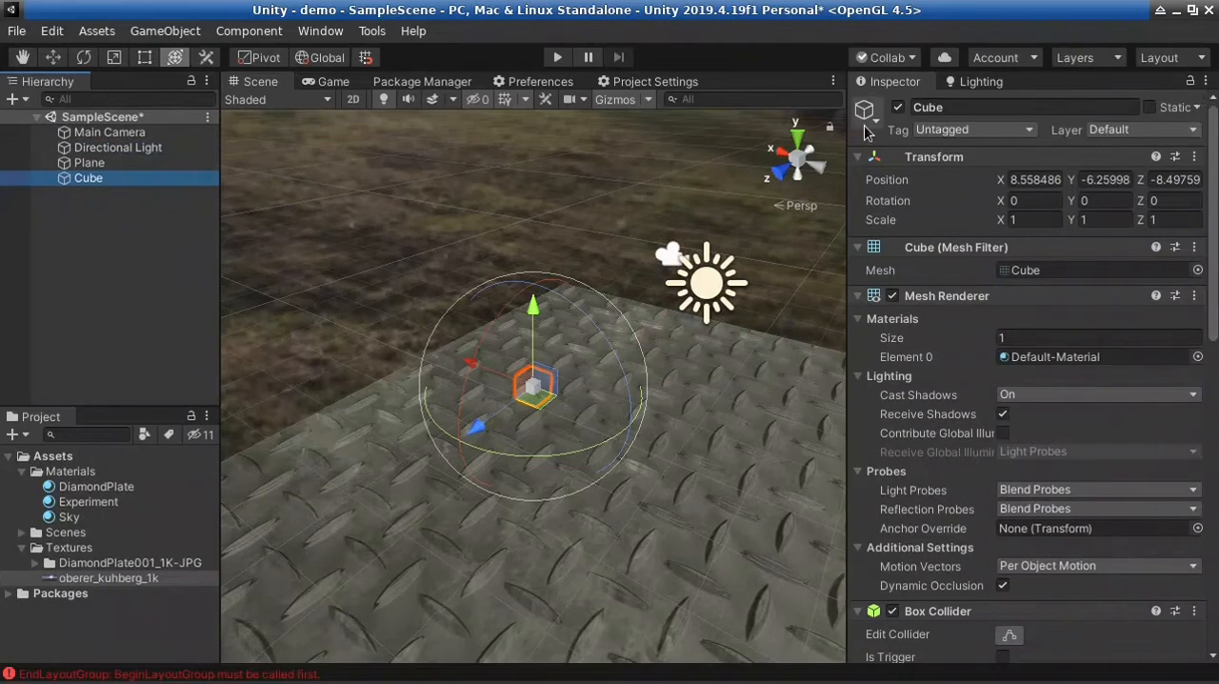
click(1195, 156)
click(1168, 177)
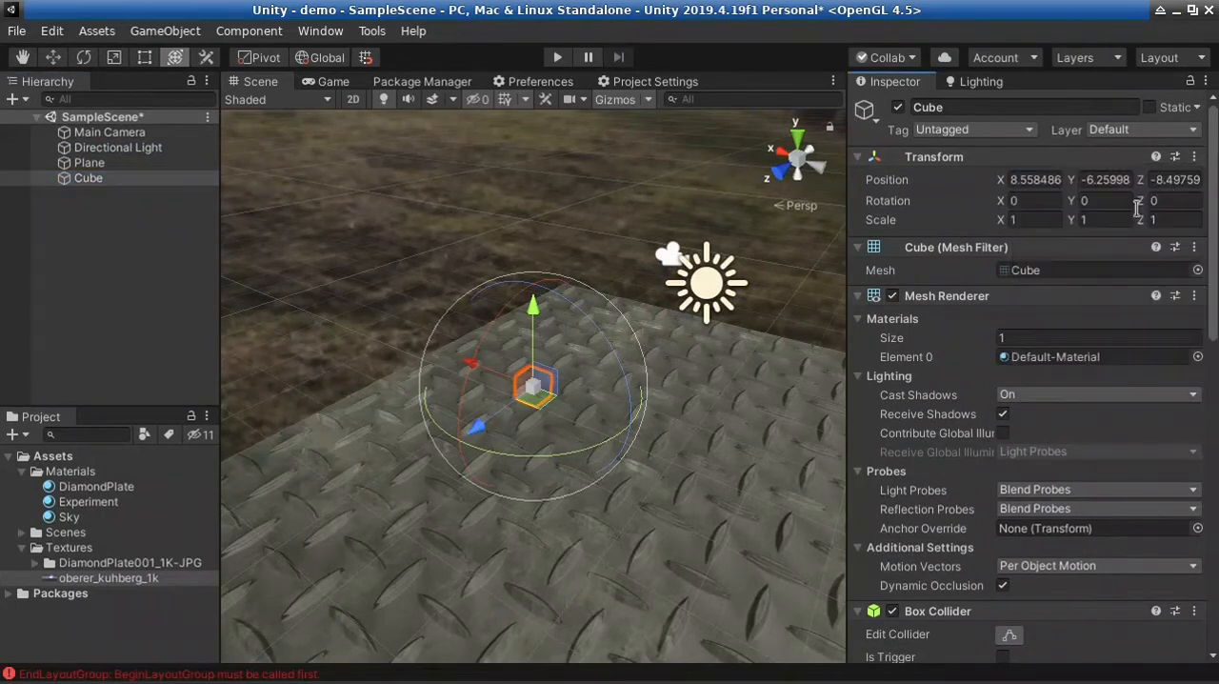
Move the cube above the diamond plate to about X 1.25, Y 0.75, Z 0
drag(695, 410, 715, 435)
key(ctrl+z)
drag(597, 392, 521, 345)
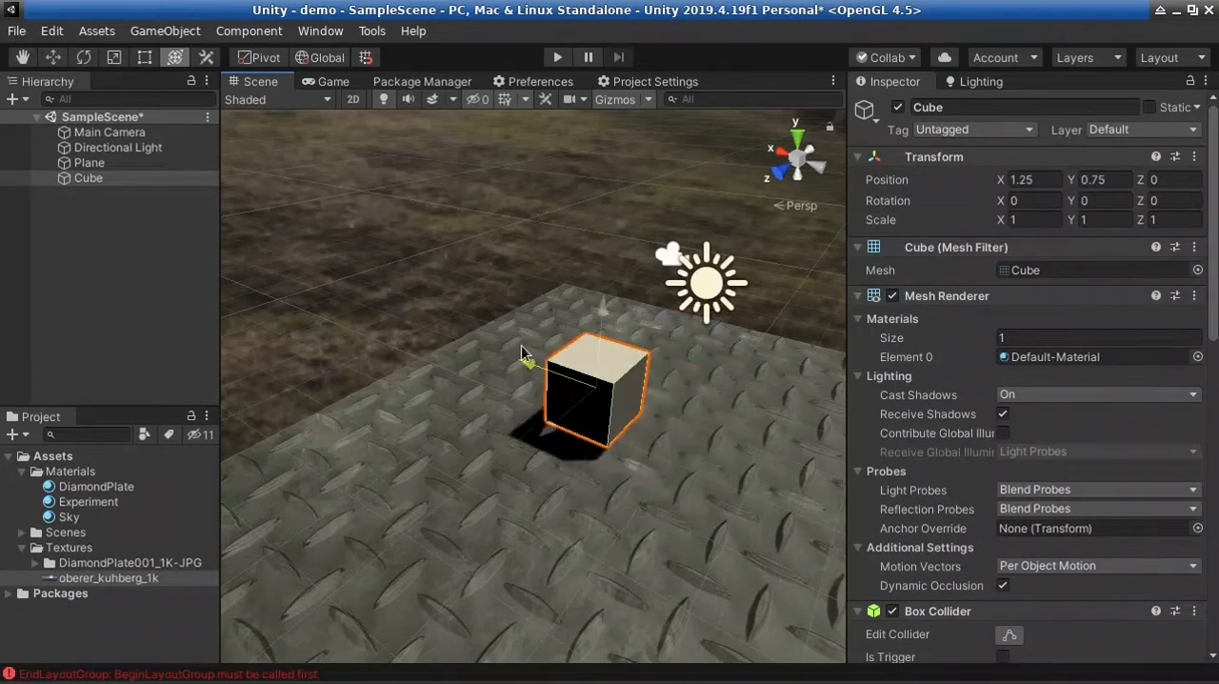
Set the cube's Y position to 0.5 so that it rests on the diamond plate, and deselect it
alt+drag(585, 535, 691, 565)
key(w)
right_drag(691, 565, 851, 481)
key(s)
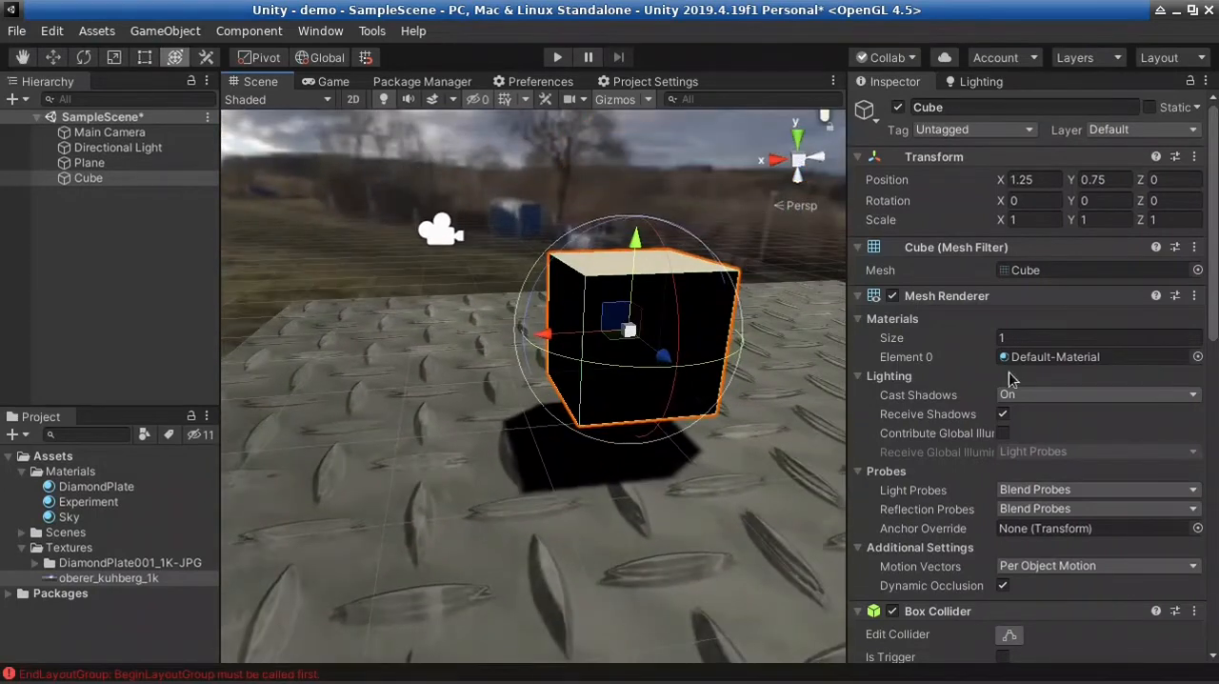
click(1124, 179)
text(1)
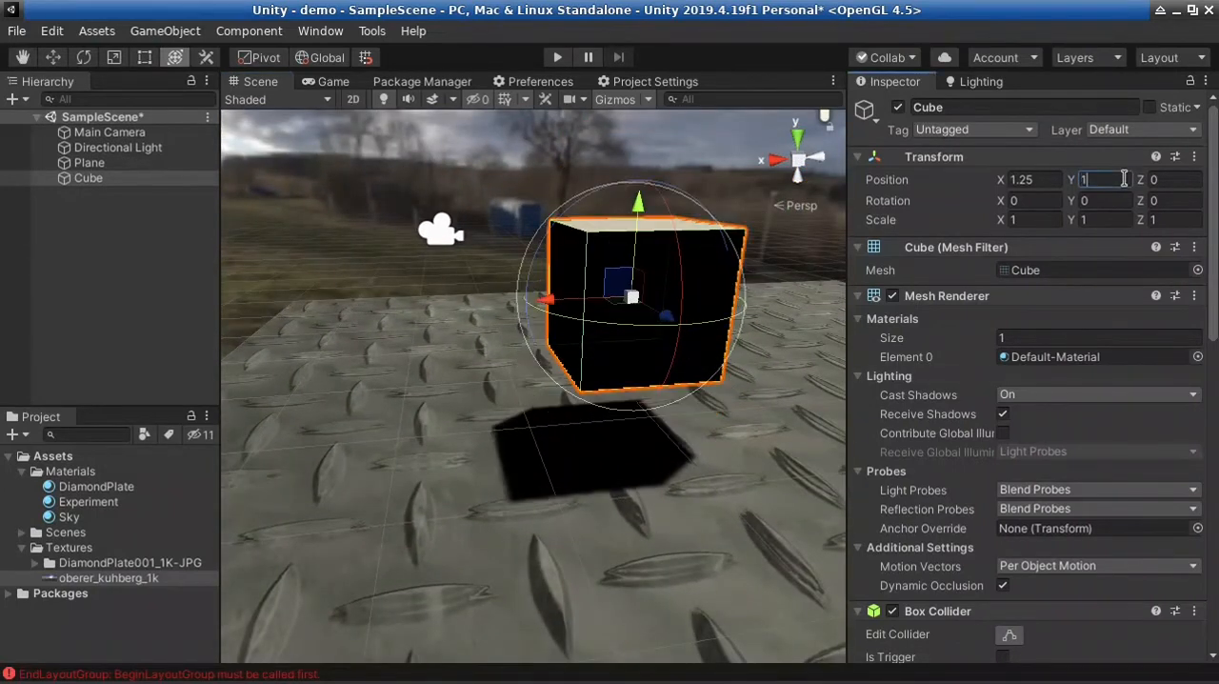
key(BackSpace)
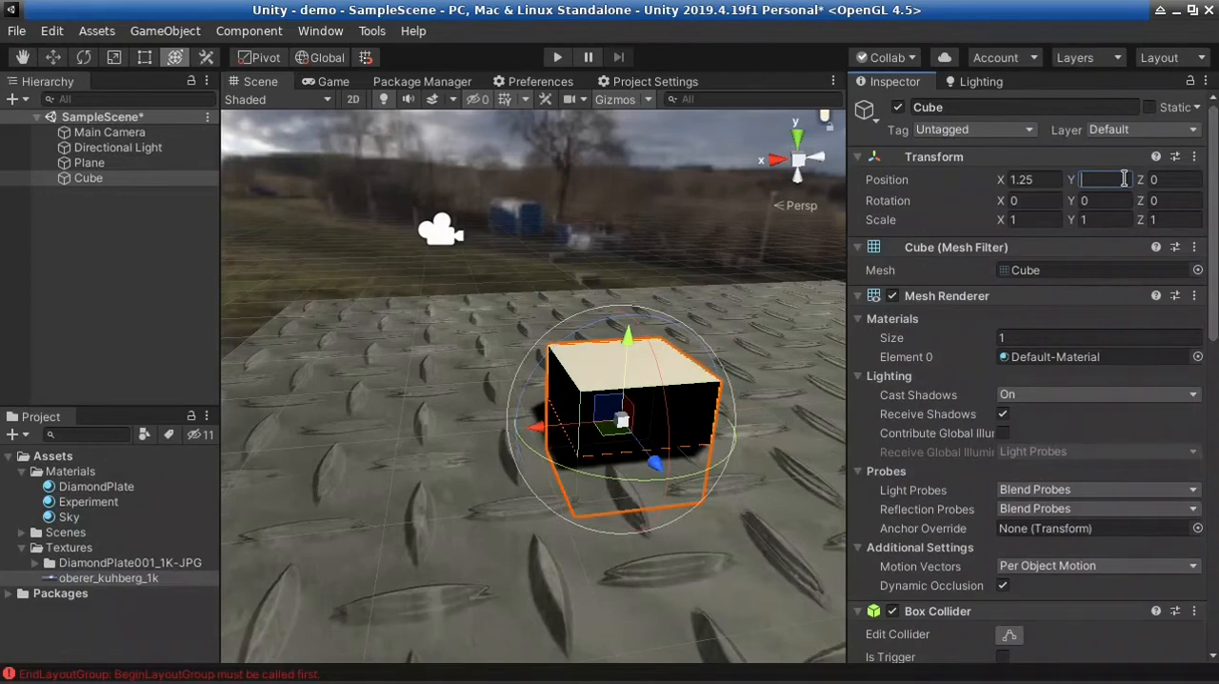
text(.5)
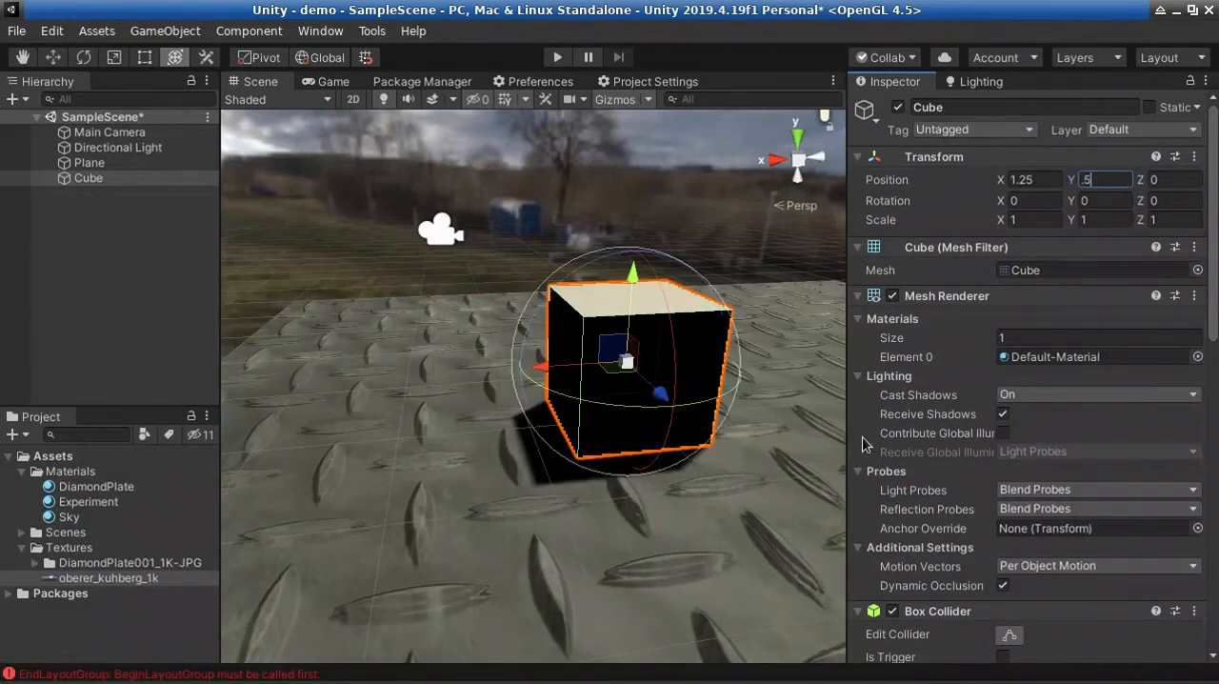
click(686, 182)
Select the Directional Light above the cube in the scene
right_drag(573, 463, 1083, 539)
right_drag(703, 502, 663, 501)
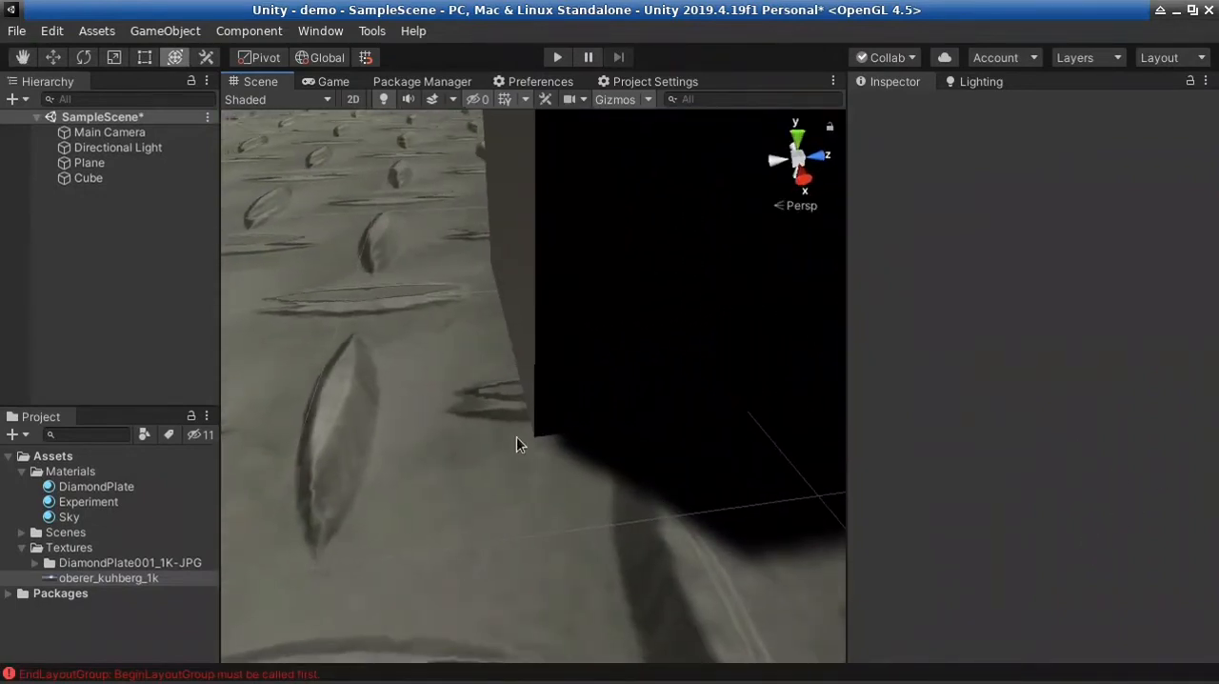
scroll(692, 456, down, 10)
right_drag(692, 454, 676, 422)
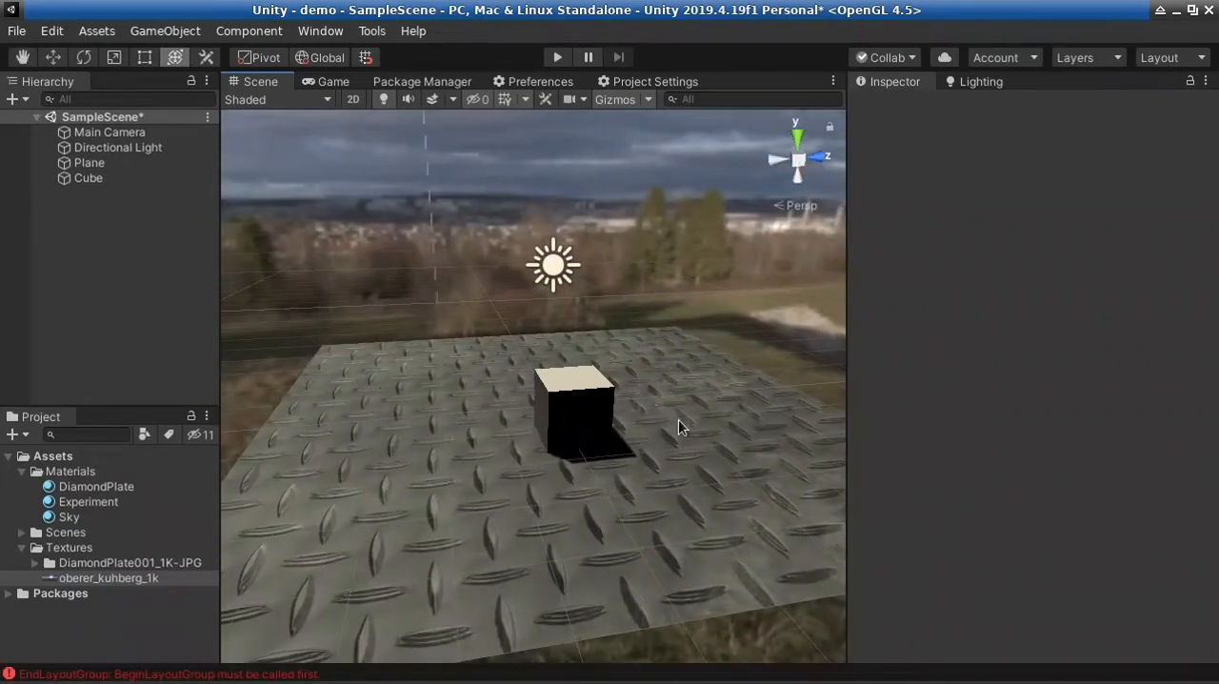
right_drag(592, 347, 612, 291)
key(w)
key(w)
click(516, 284)
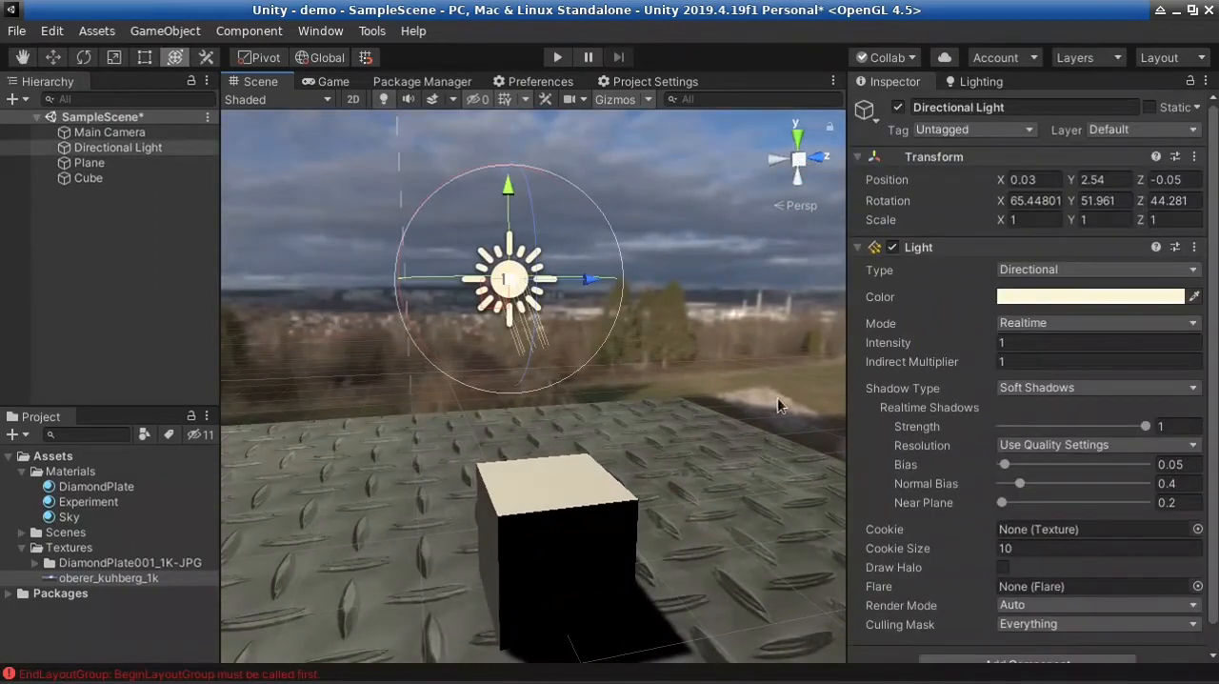
Review the available Type options of the Directional Light and leave it set to Directional
right_drag(691, 508, 567, 517)
key(w)
key(s)
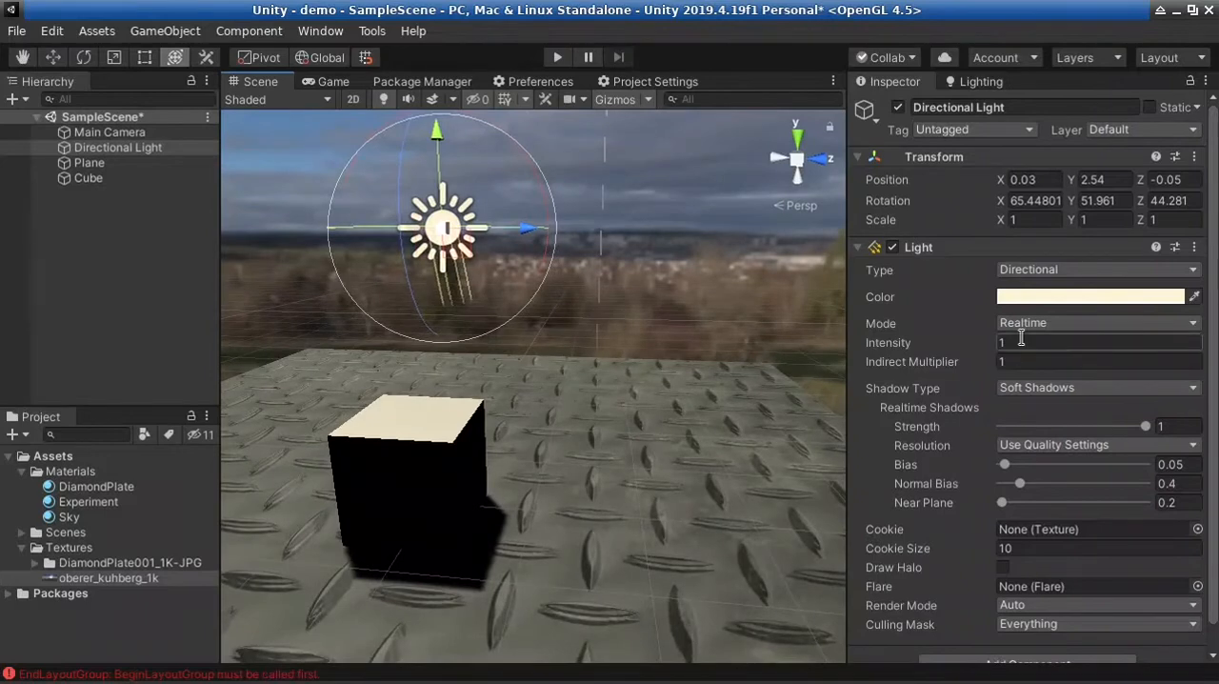
click(1025, 271)
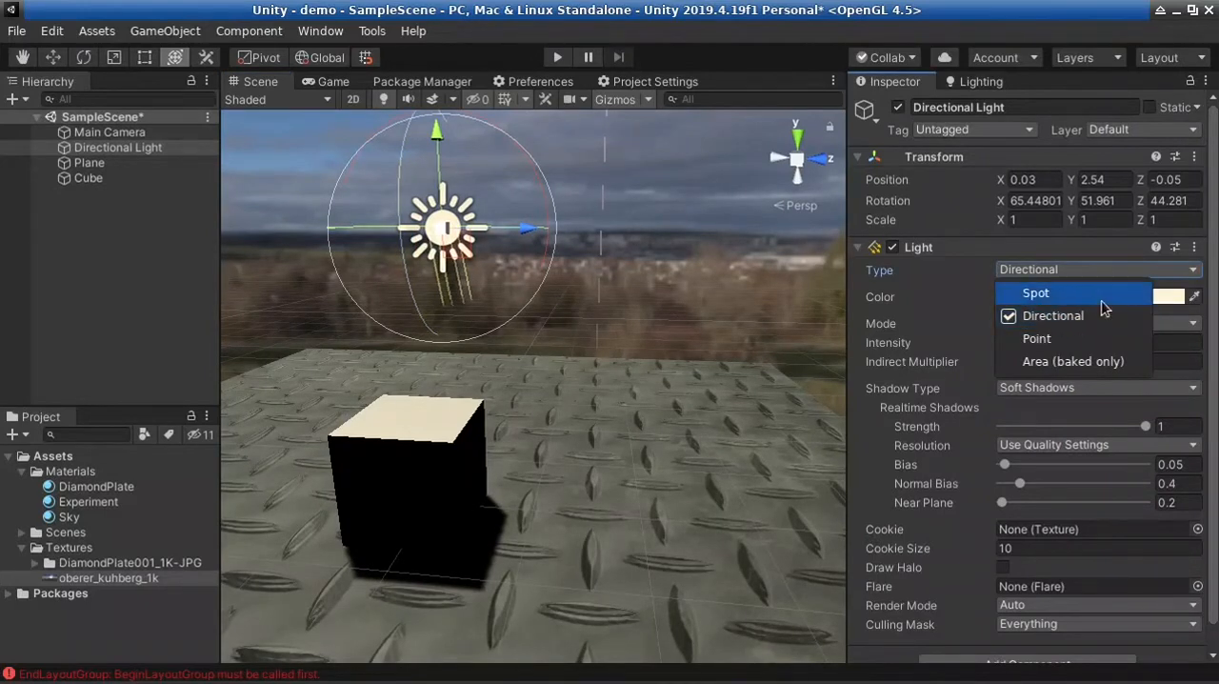
click(923, 299)
Change the Directional Light's color to pure white (FFFFFF) and keep its Mode on Realtime
click(1129, 296)
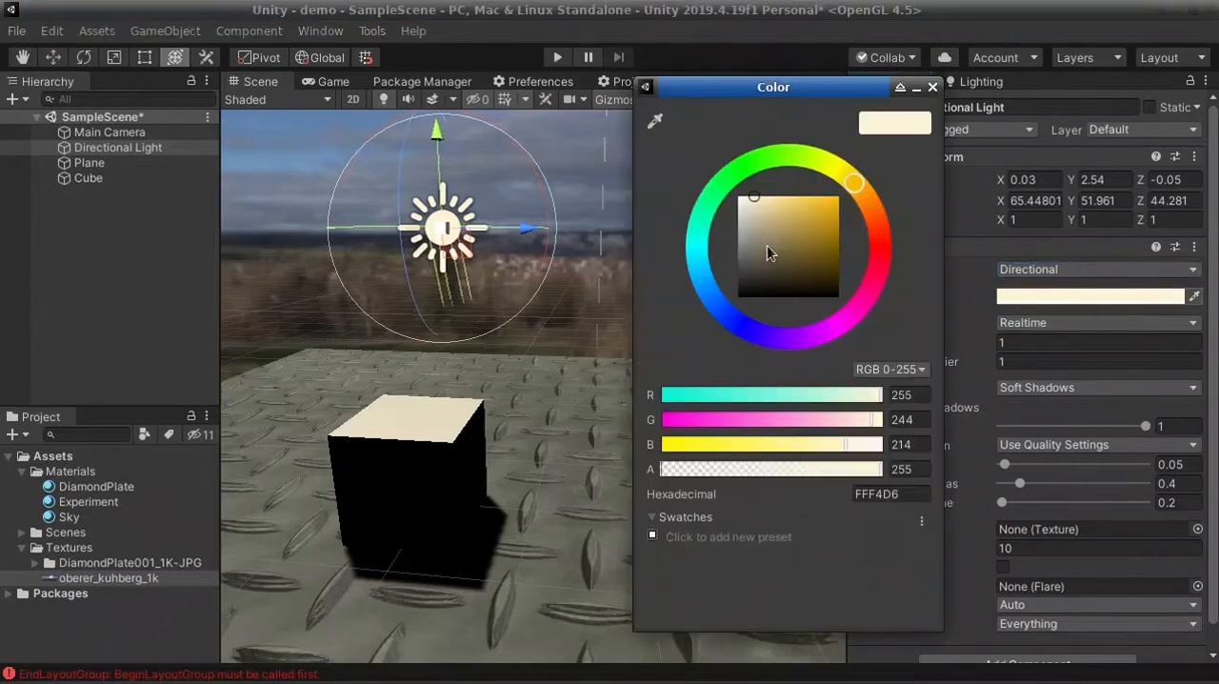
drag(766, 249, 821, 197)
drag(746, 178, 674, 176)
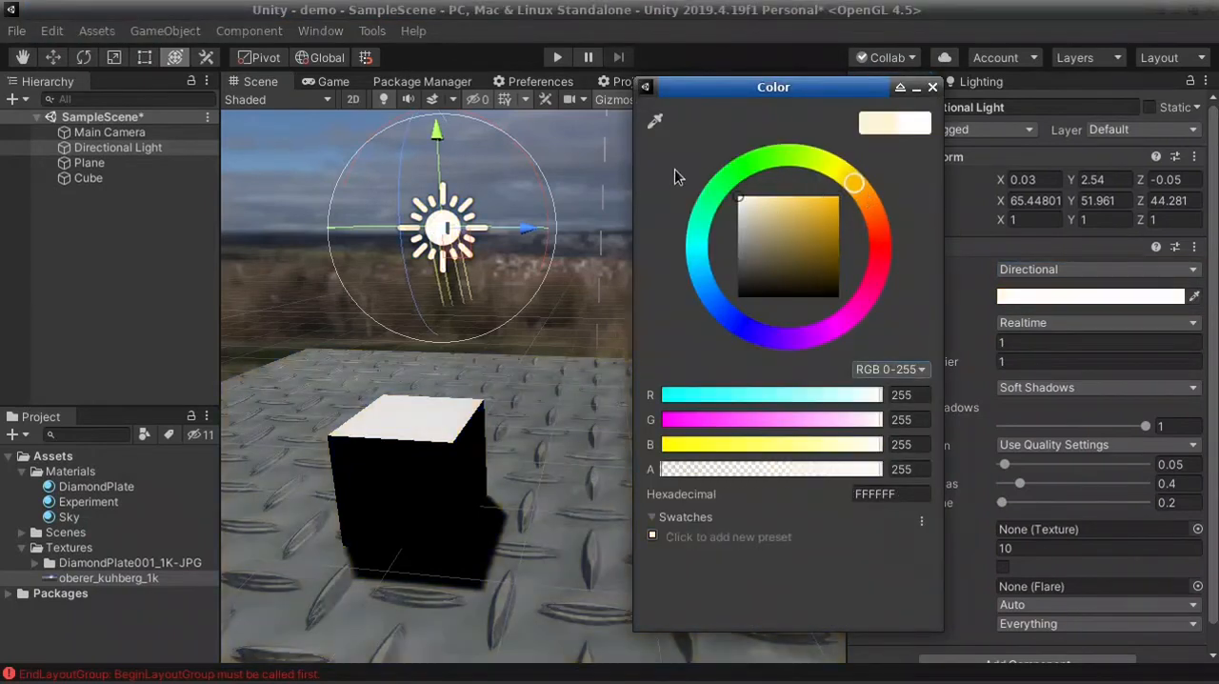
click(933, 88)
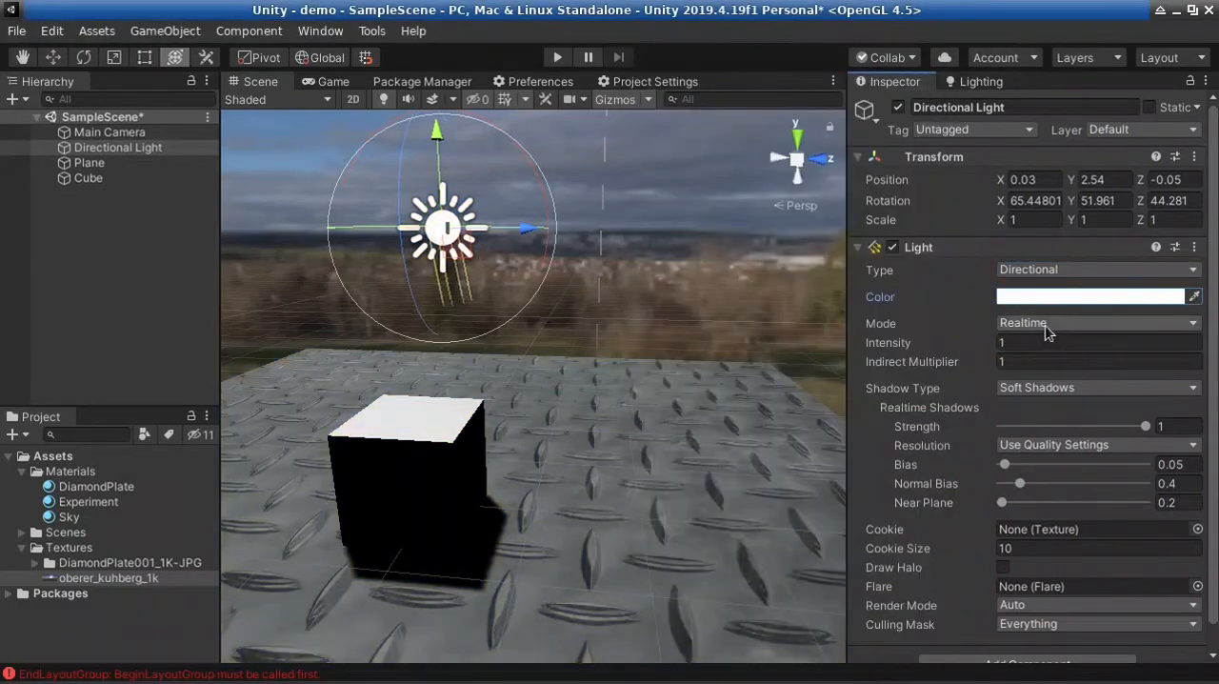
click(1046, 328)
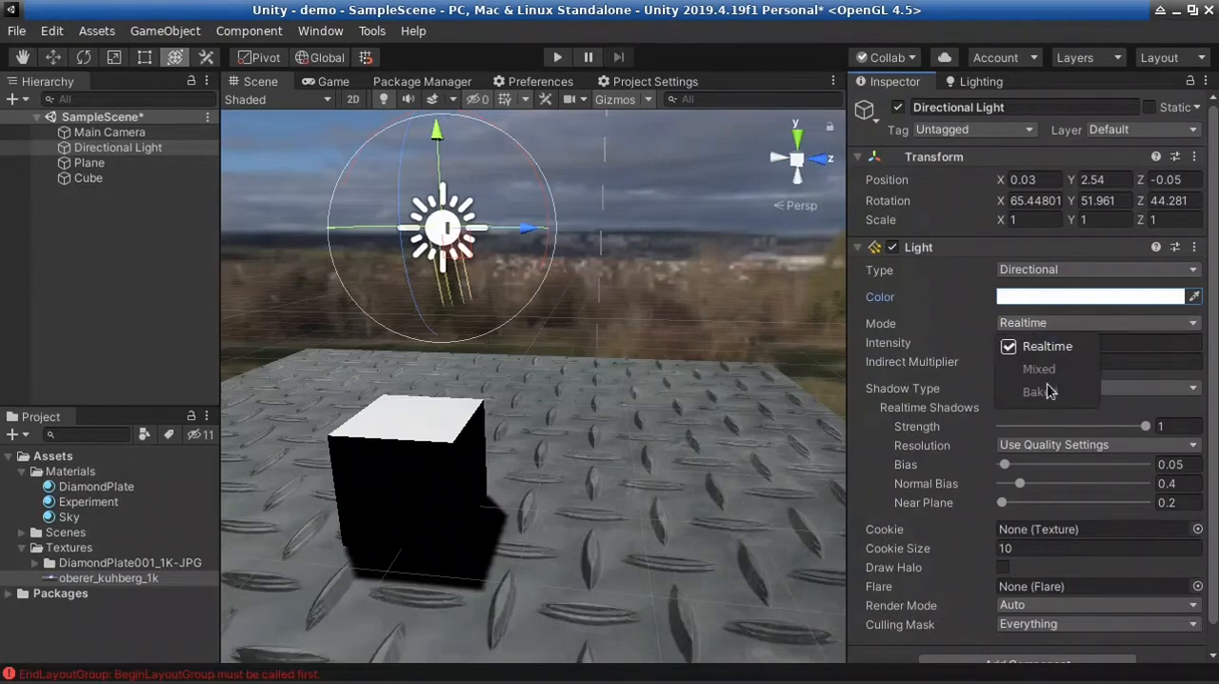
click(1038, 343)
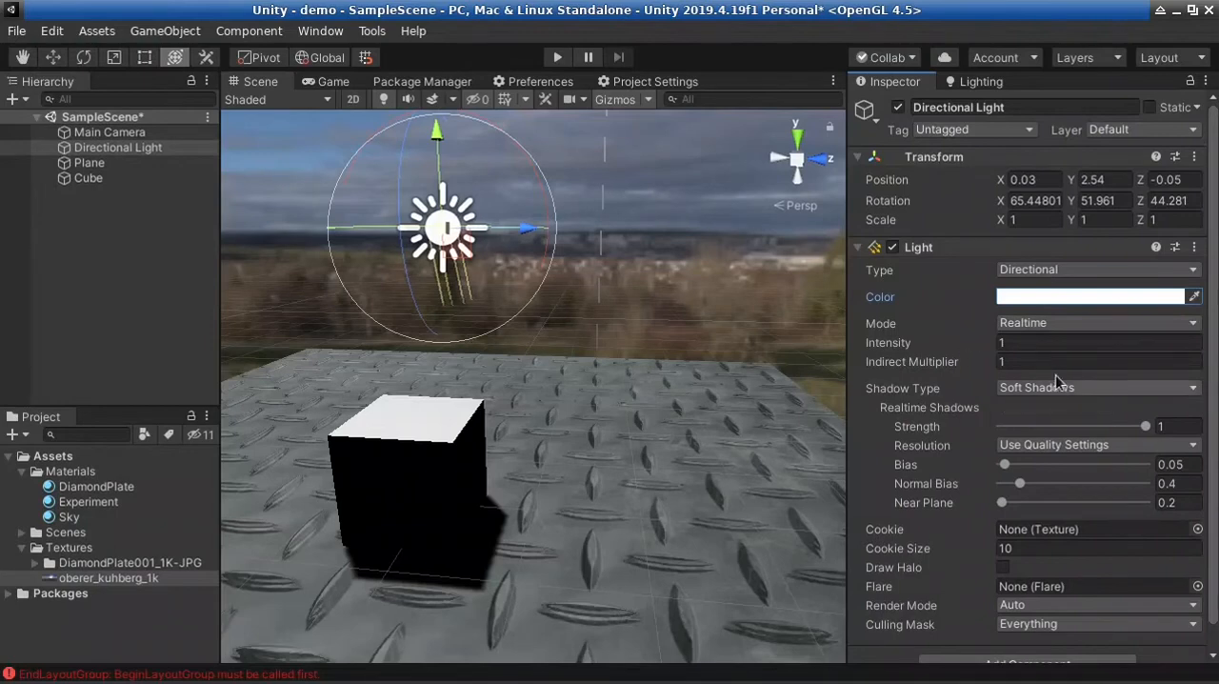
Try raising the Directional Light's intensity to 2.6 and restore it to 1
drag(950, 346, 988, 352)
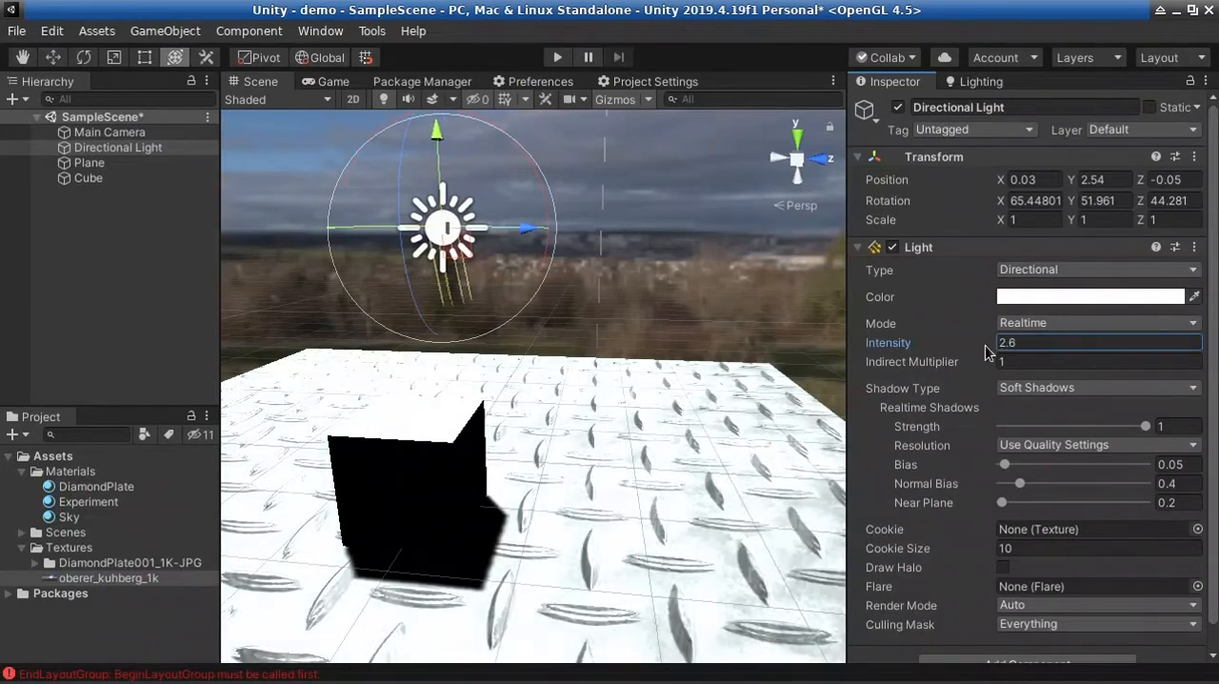
click(1029, 343)
text(1)
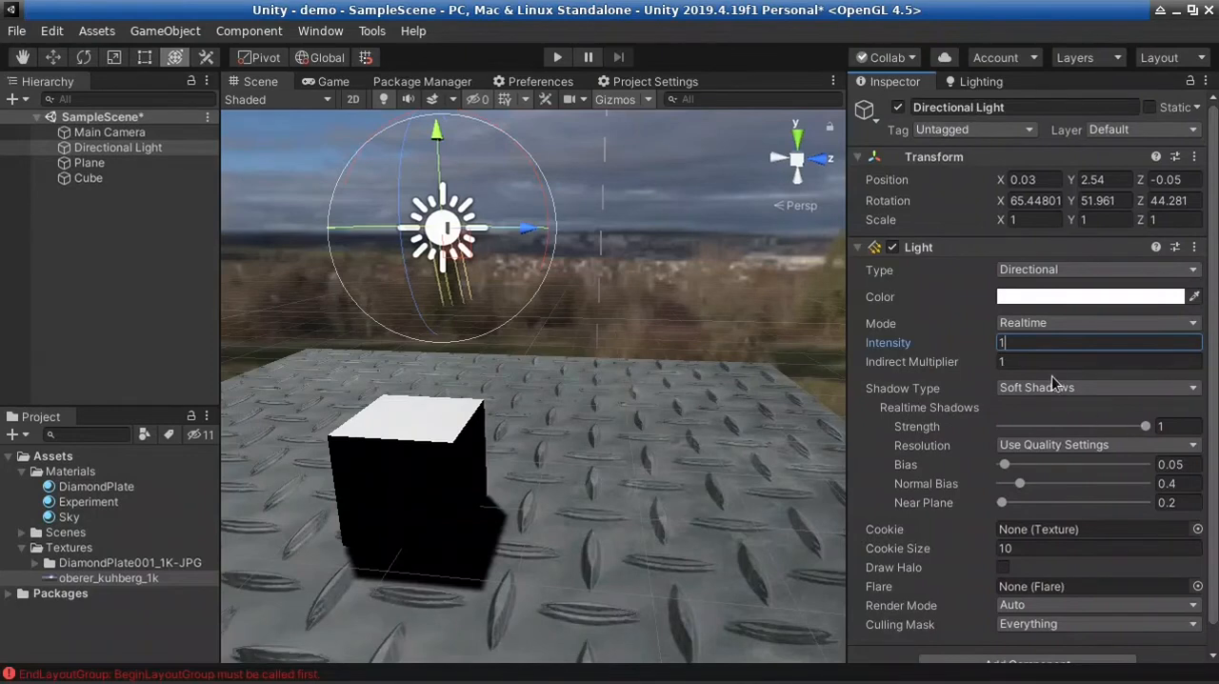
Set the Directional Light's intensity to 0 to turn off its contribution to the scene
key(BackSpace)
text(-)
key(BackSpace)
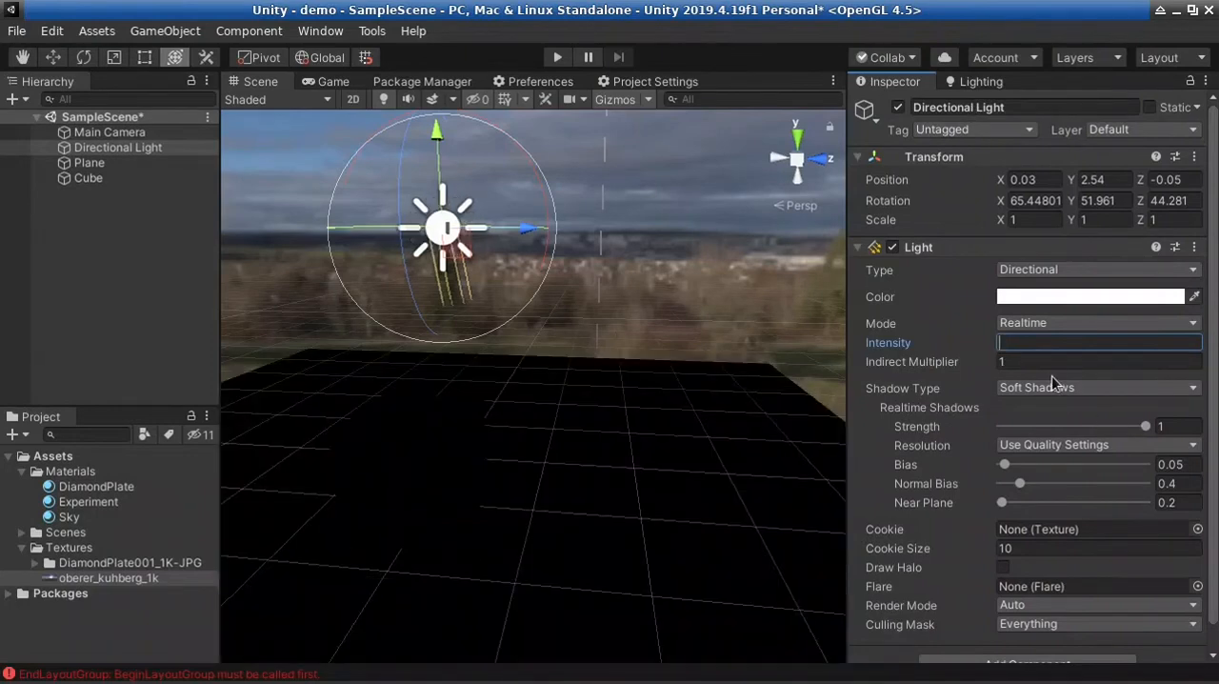
text(0)
Try lowering the environment lighting's Intensity Multiplier to 0.98 in the scene's lighting settings and restore it to 1
click(994, 82)
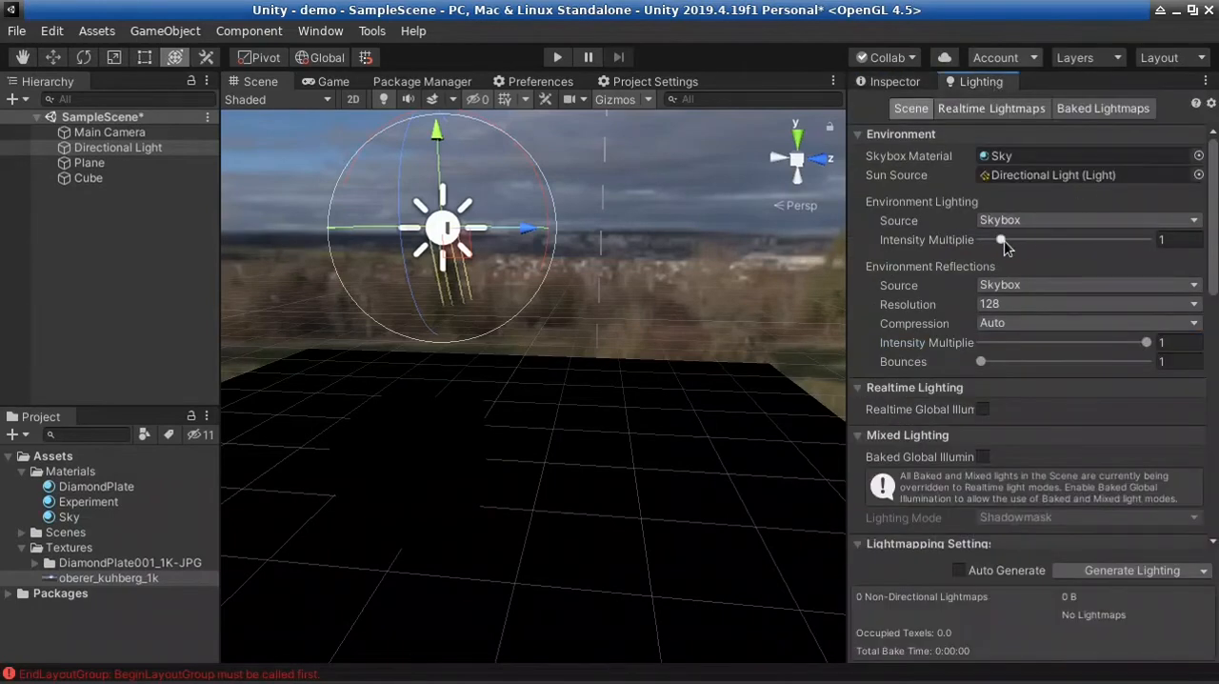
drag(1001, 241, 998, 242)
drag(1194, 238, 1134, 234)
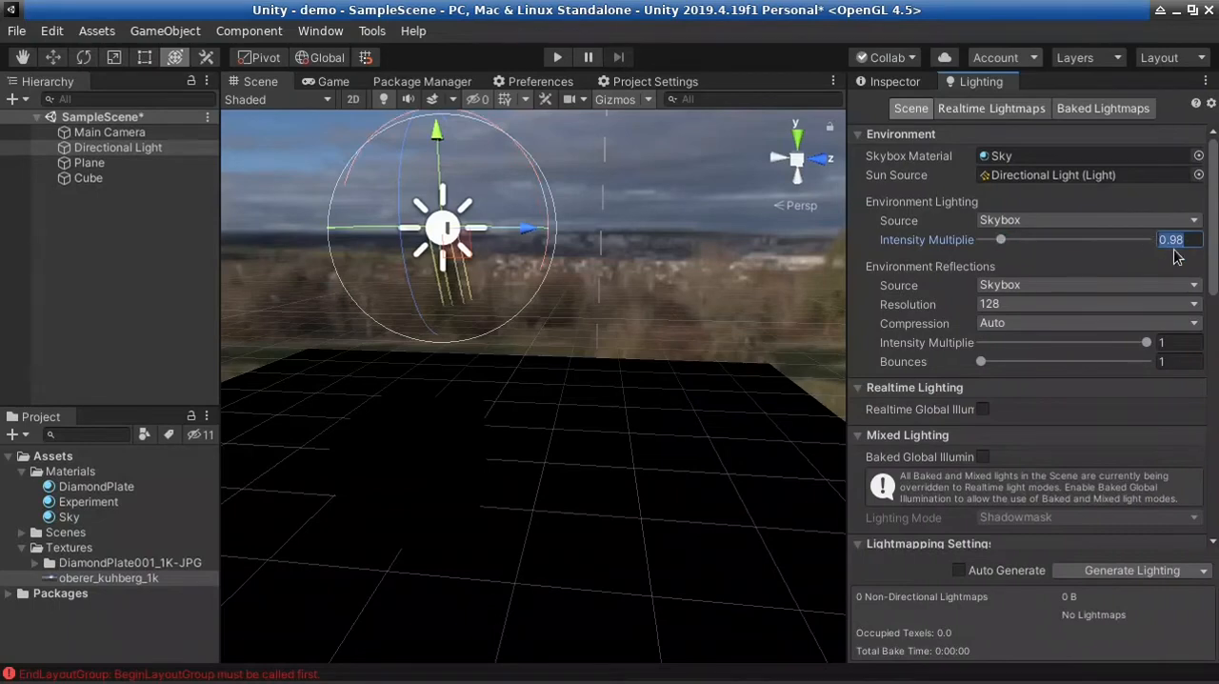
text(1)
Try Color as the environment lighting source with a lighter blue-grey ambient color, and switch the source back to Skybox
click(1027, 221)
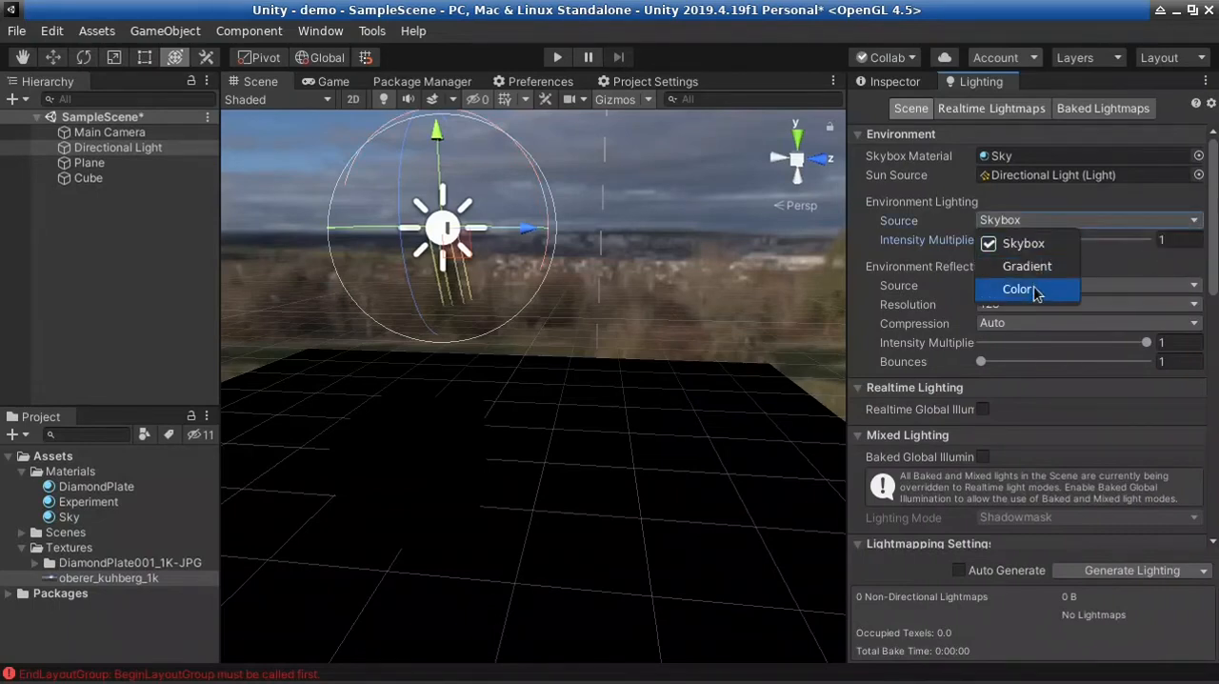
click(1035, 288)
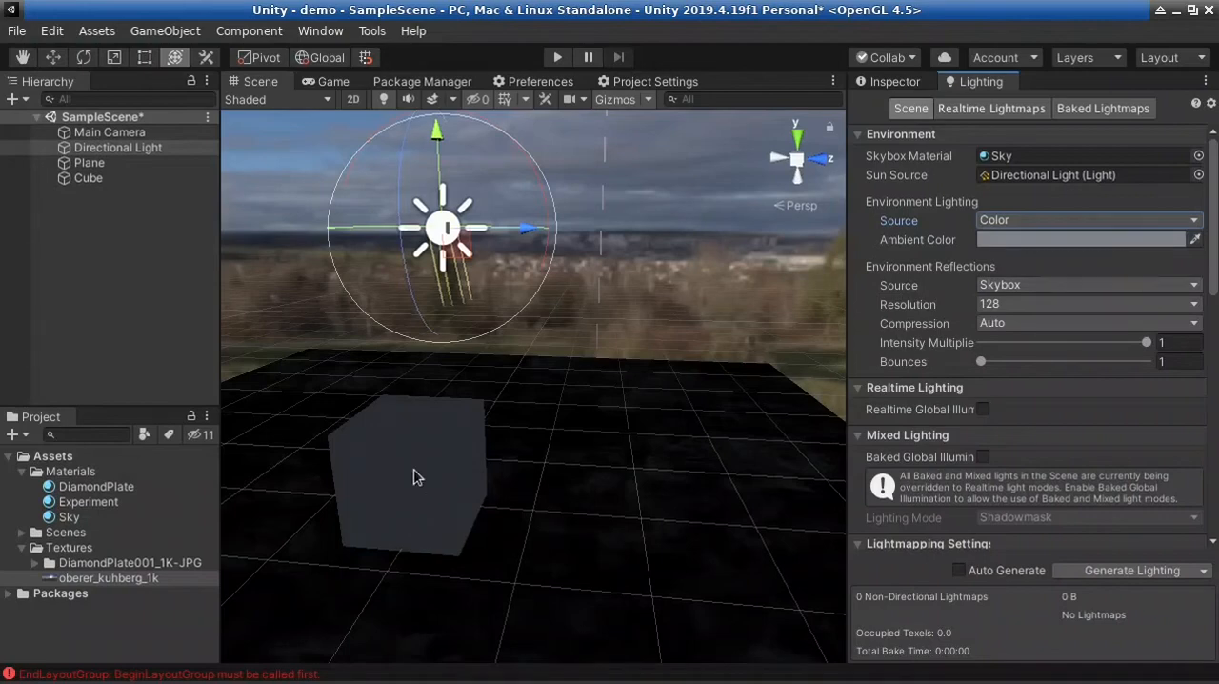
click(1047, 242)
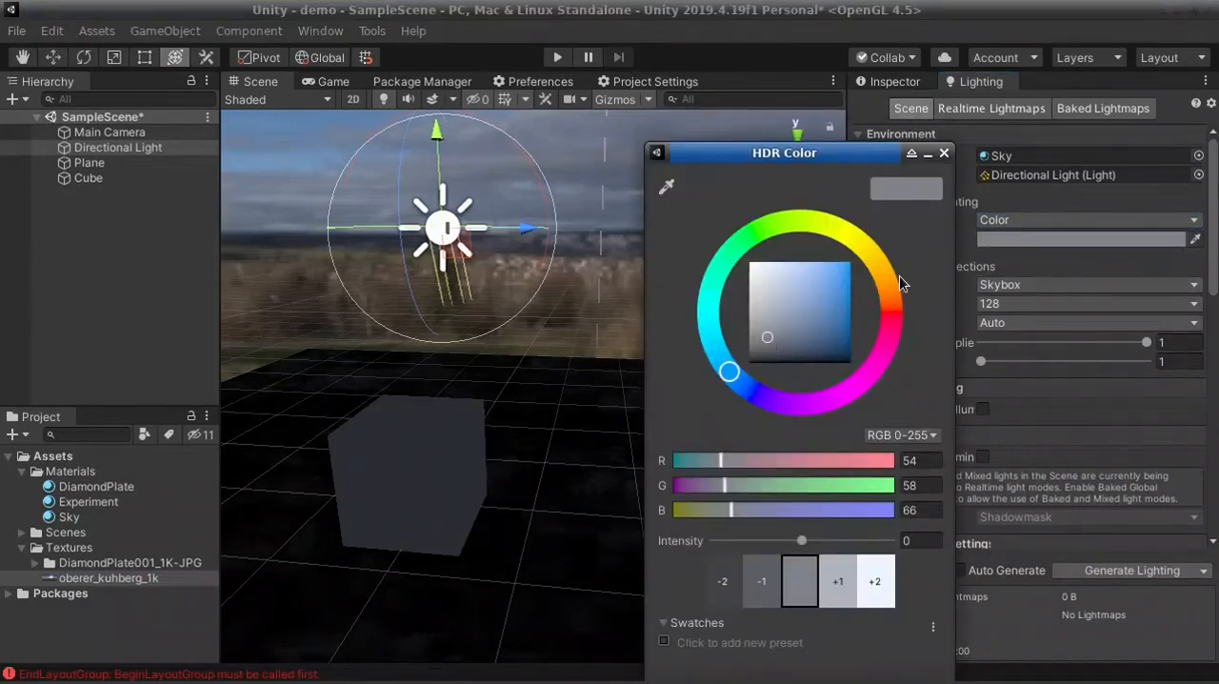
drag(776, 160, 635, 66)
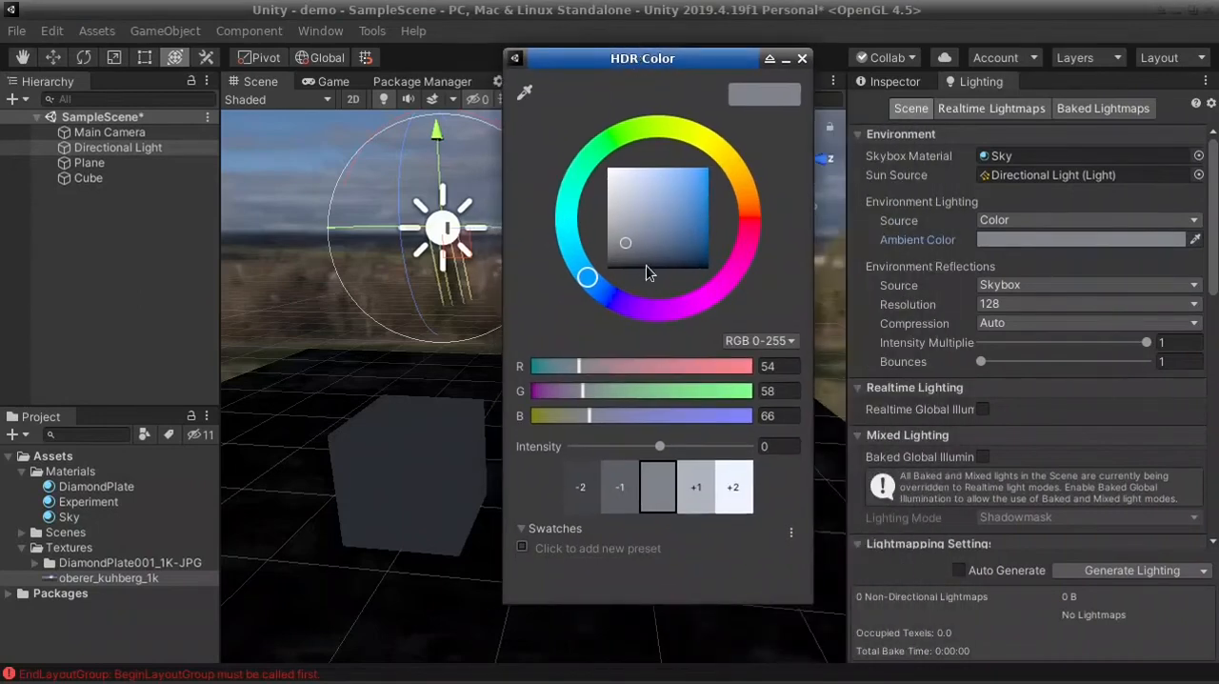
mouse_move(631, 246)
mouse_down()
mouse_move(617, 177)
mouse_move(634, 229)
mouse_up()
click(800, 60)
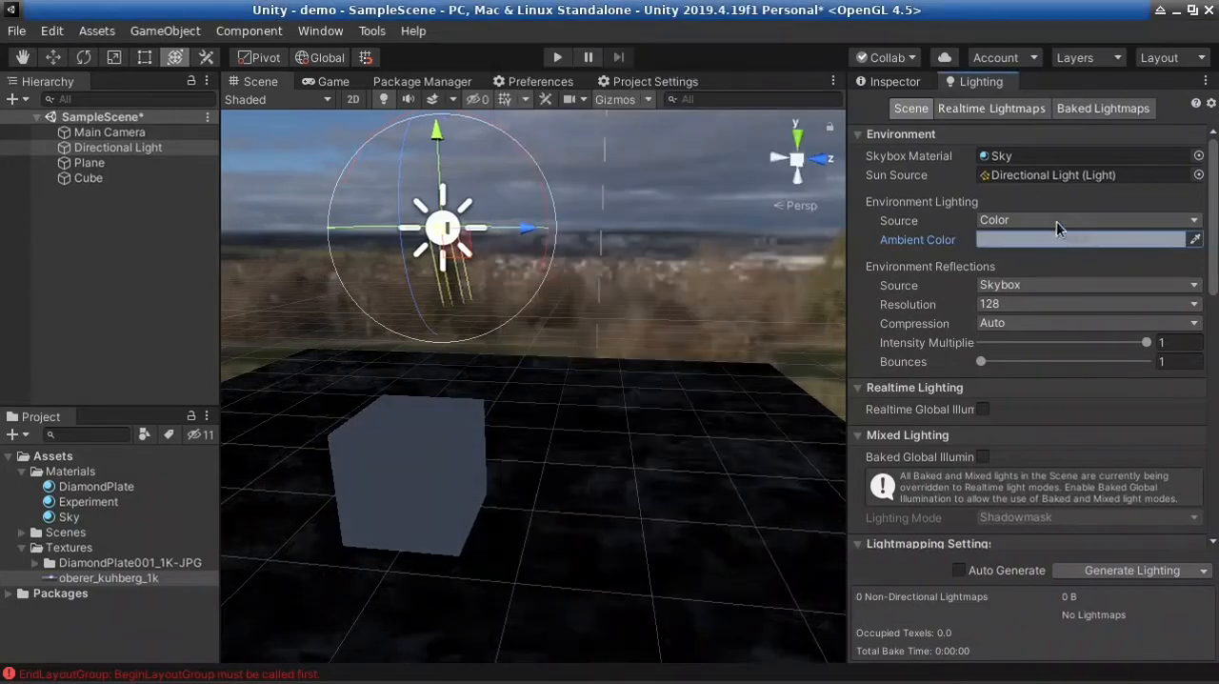
click(1056, 221)
click(1058, 244)
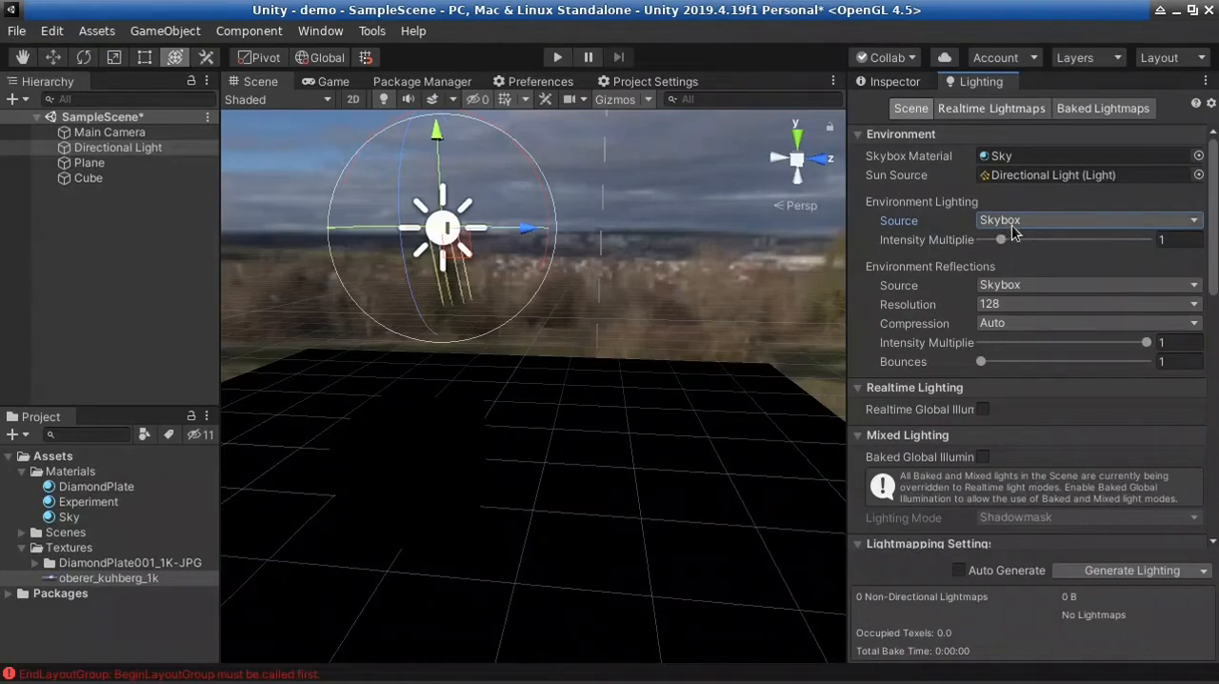
Set the Directional Light's intensity back to 1
right_drag(473, 185, 264, 257)
click(895, 86)
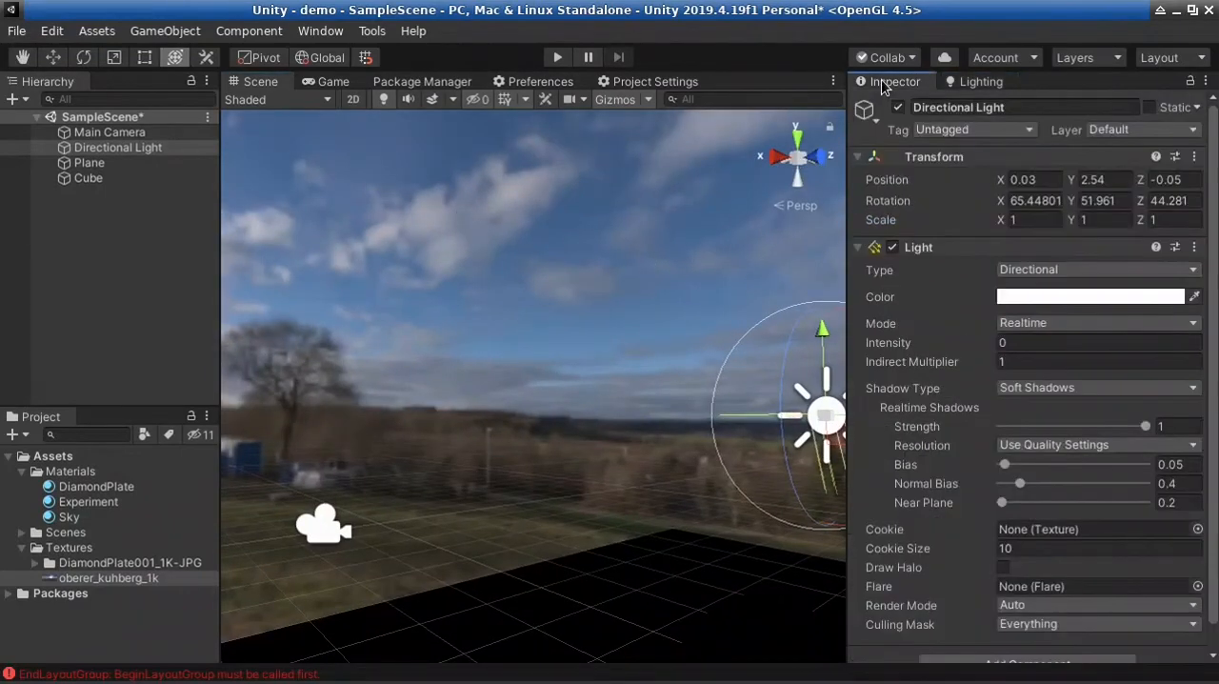
right_drag(557, 386, 332, 539)
click(1074, 343)
text(1w)
Try No Shadows and Hard Shadows as the Directional Light's Shadow Type and examine the cube's shadow edge up close
right_drag(505, 478, 425, 496)
click(1055, 391)
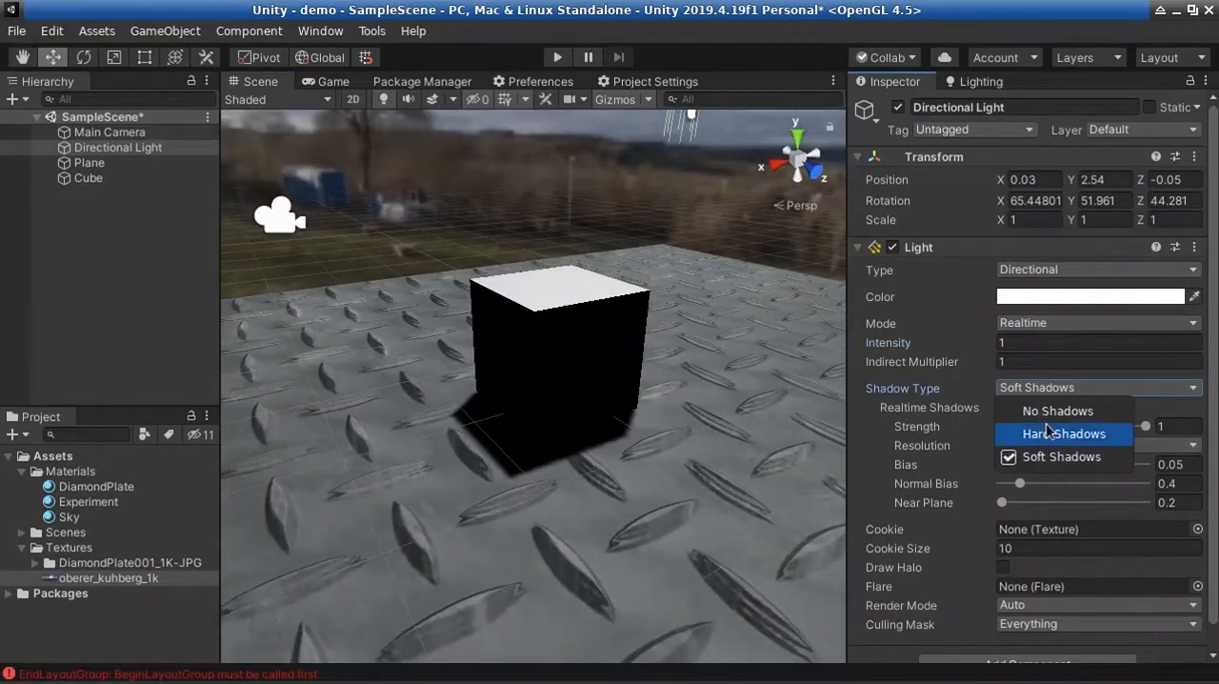
click(1048, 411)
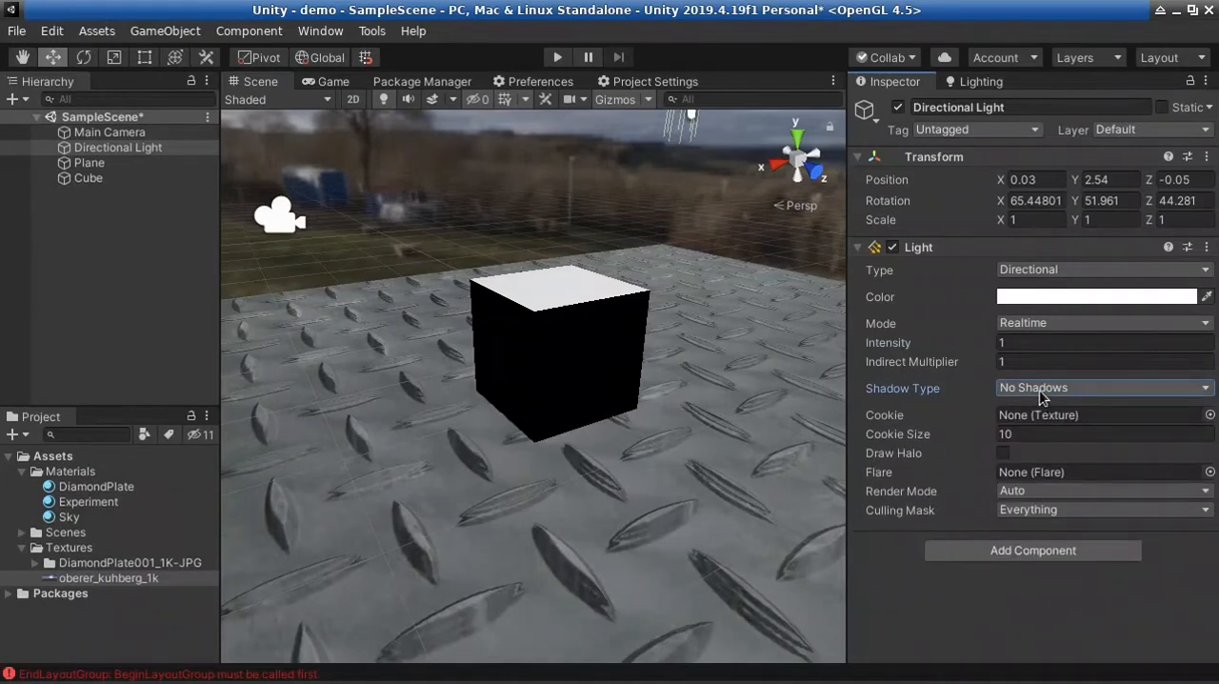
click(1041, 392)
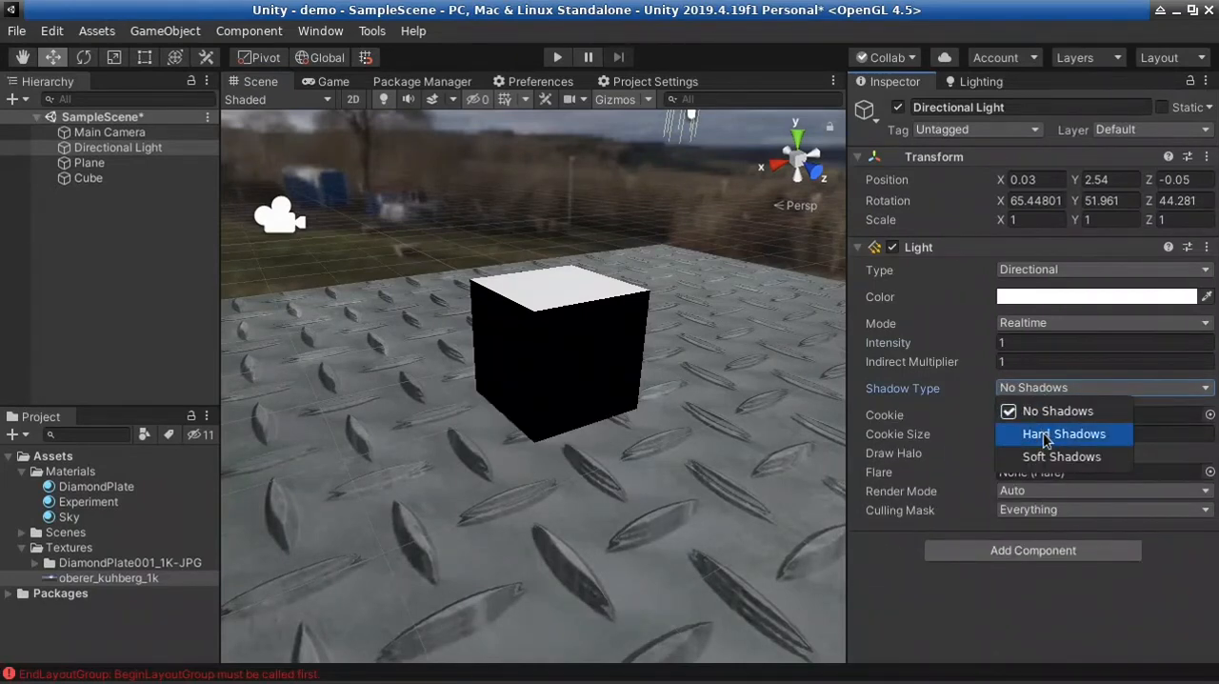
click(1045, 437)
alt+drag(536, 457, 623, 463)
scroll(623, 463, up, 5)
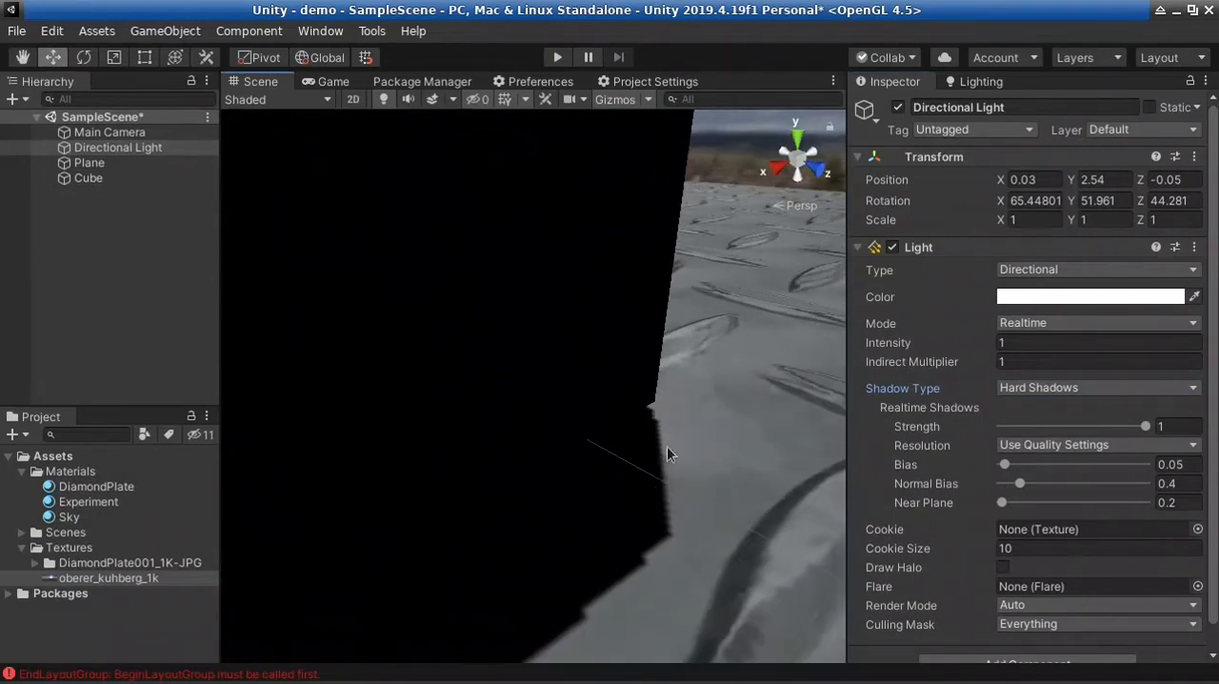
Set the Directional Light's Shadow Type to Soft Shadows and examine the cube's shadow edge
click(1036, 388)
click(1038, 455)
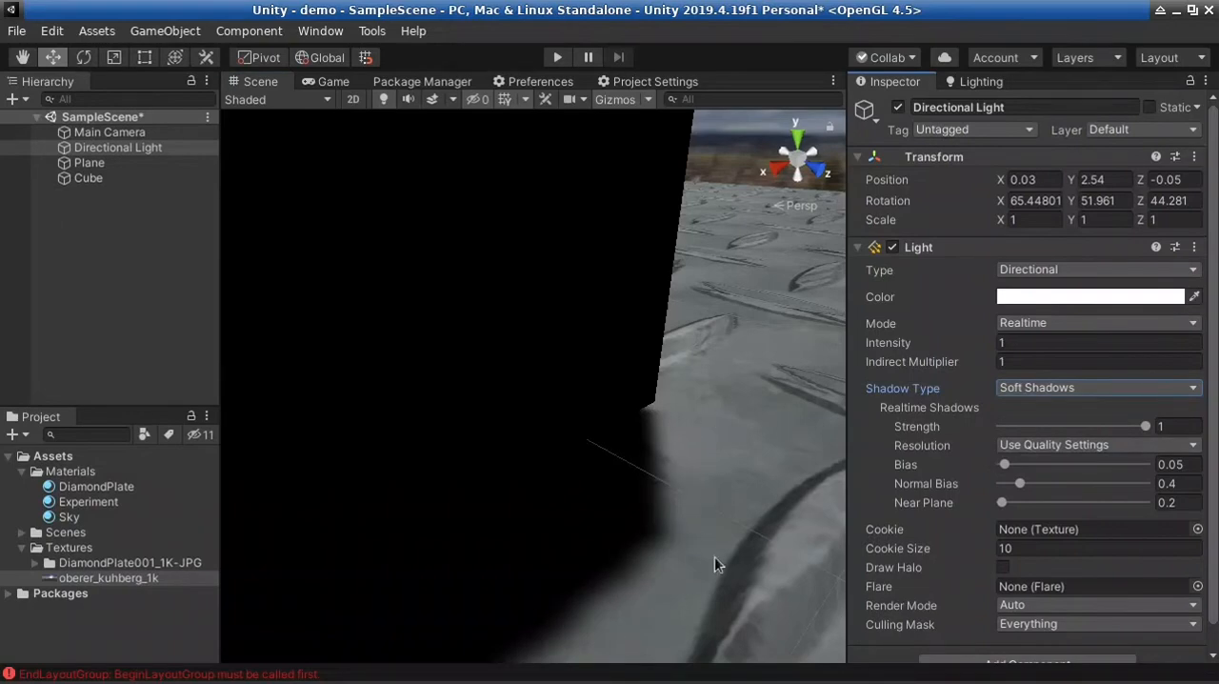
alt+drag(715, 558, 546, 535)
scroll(597, 522, down, 5)
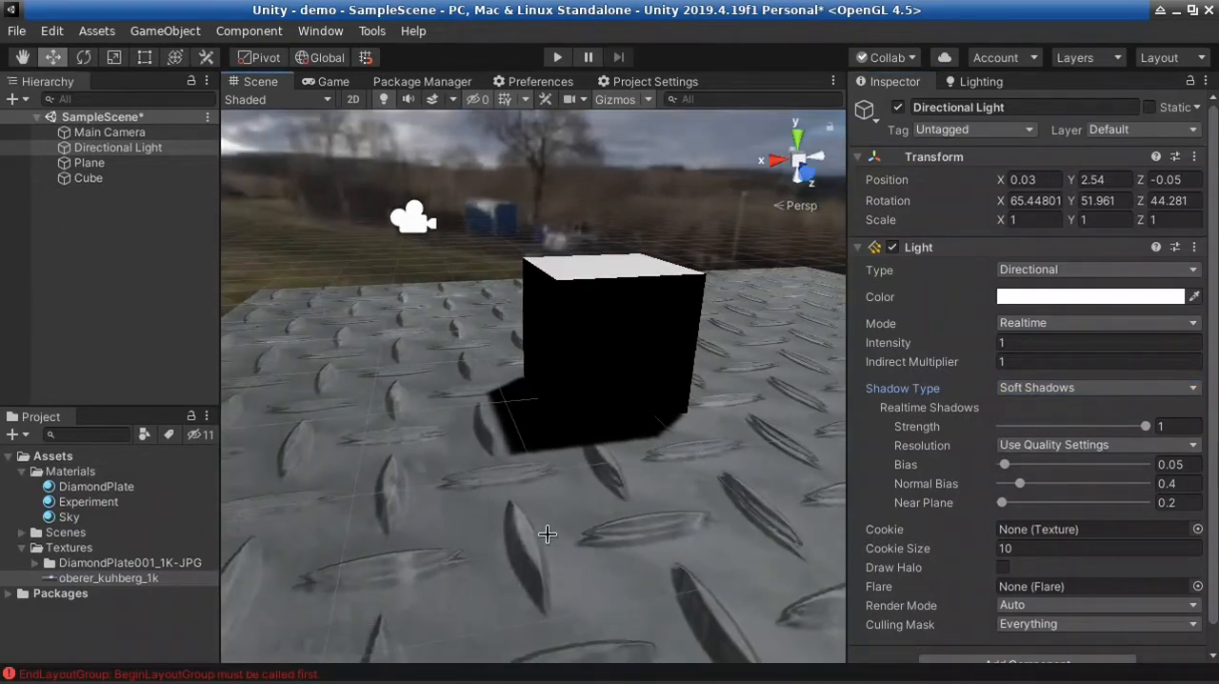
scroll(685, 487, up, 3)
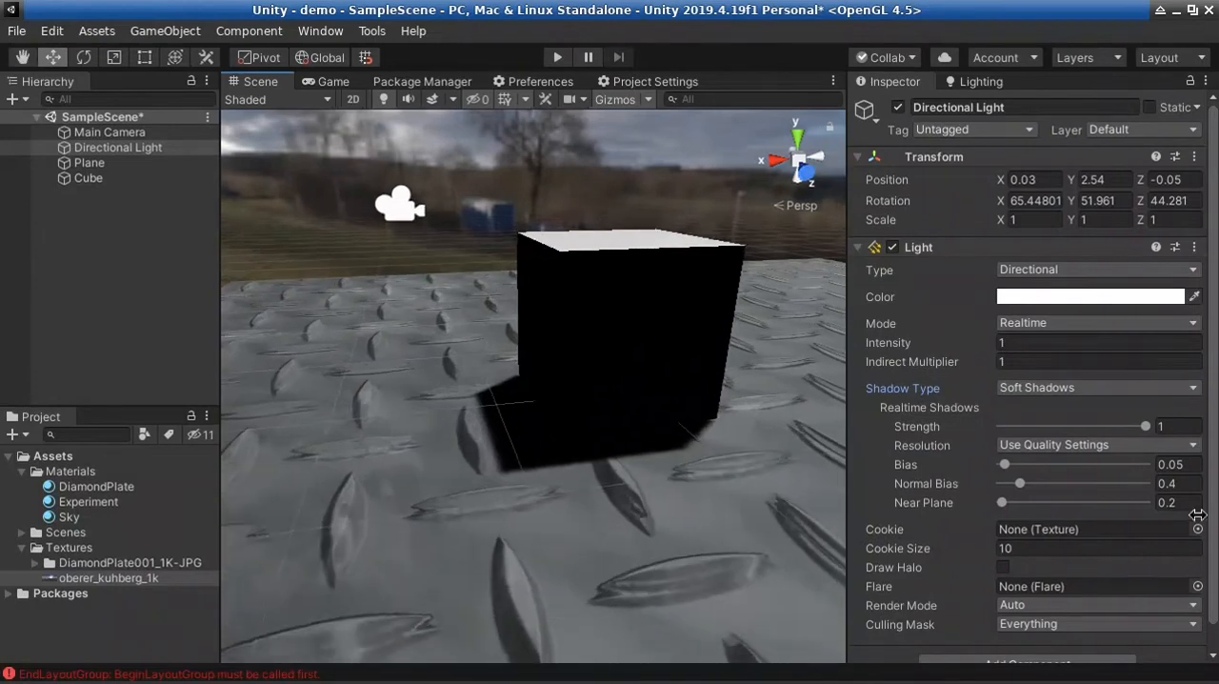
Switch the Directional Light back to Hard Shadows and inspect the shadow at the cube's base
click(1058, 388)
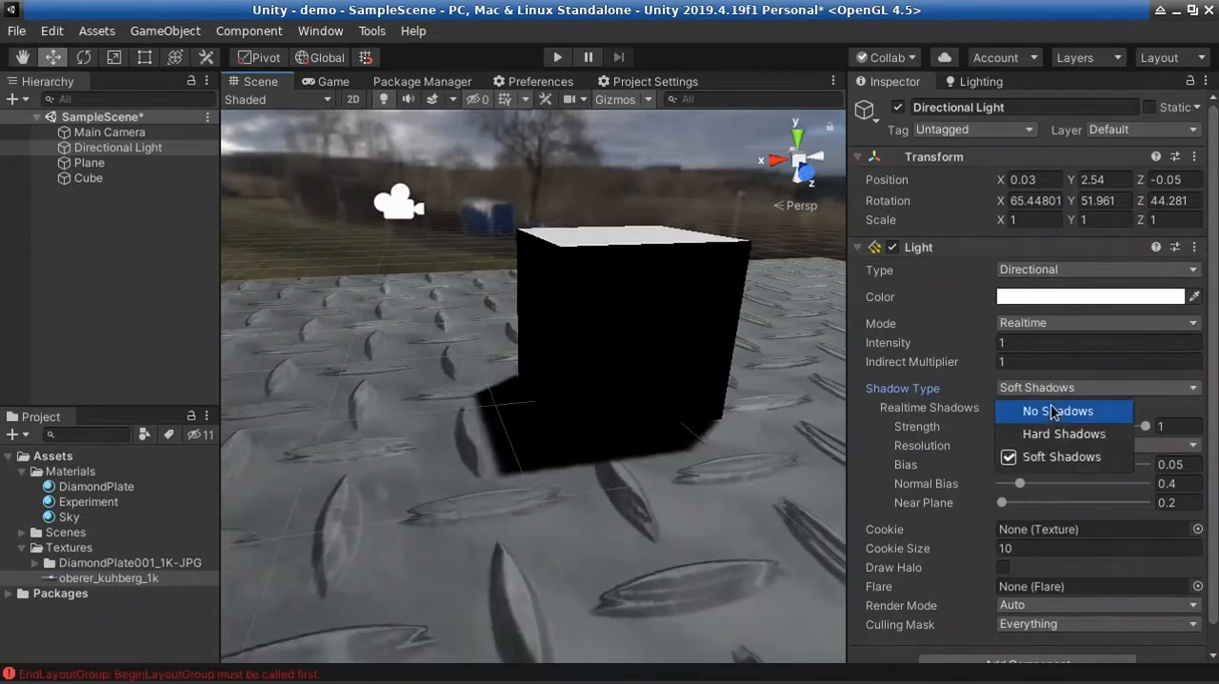
click(1012, 430)
right_drag(463, 525, 703, 431)
key(w)
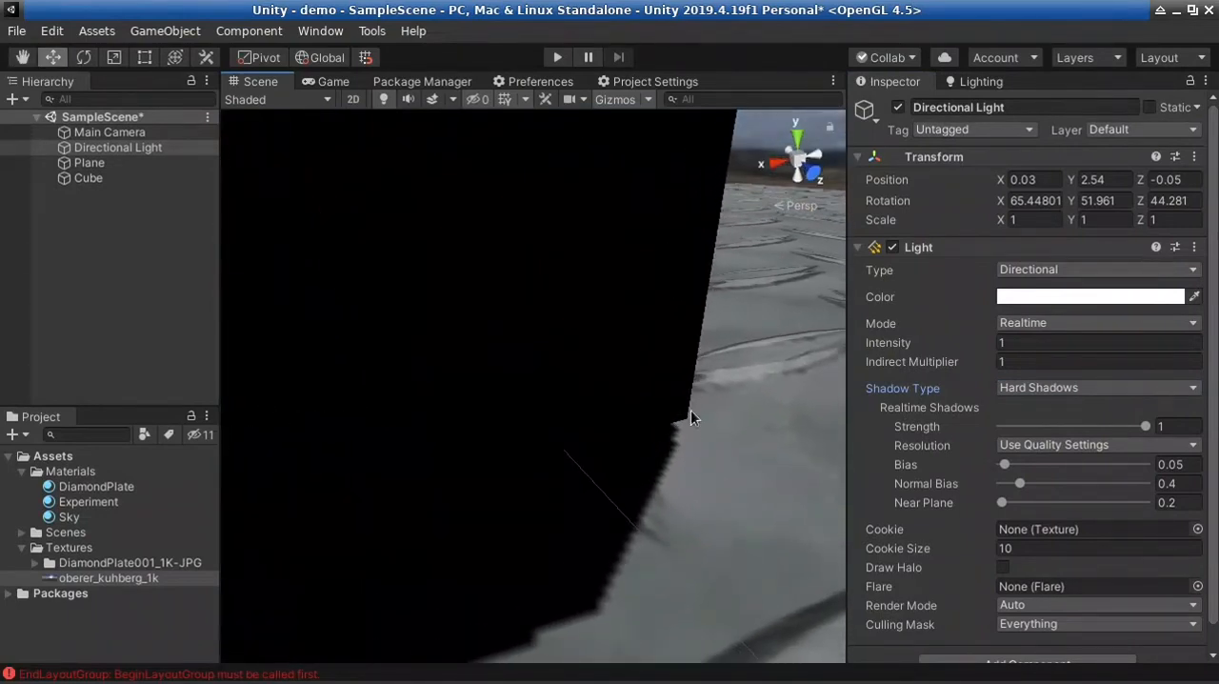
Set the Directional Light's shadow Bias to 0 and check where the shadow meets the cube
click(1002, 465)
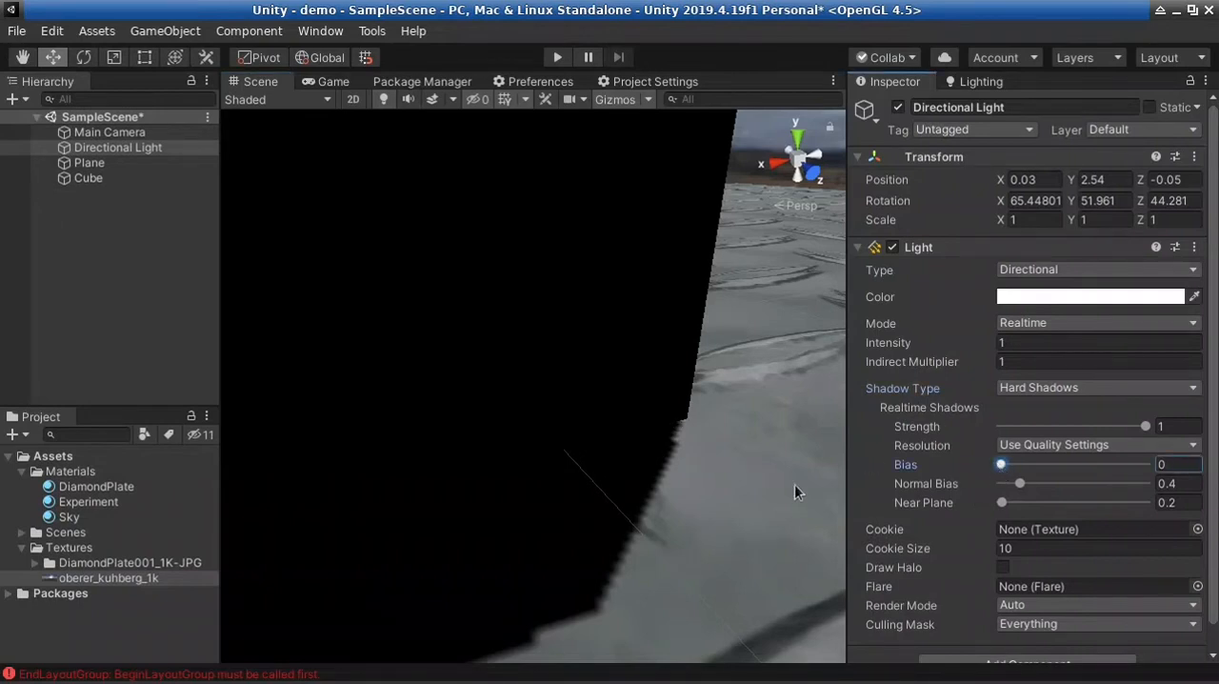
right_drag(630, 525, 414, 486)
key(s)
key(w)
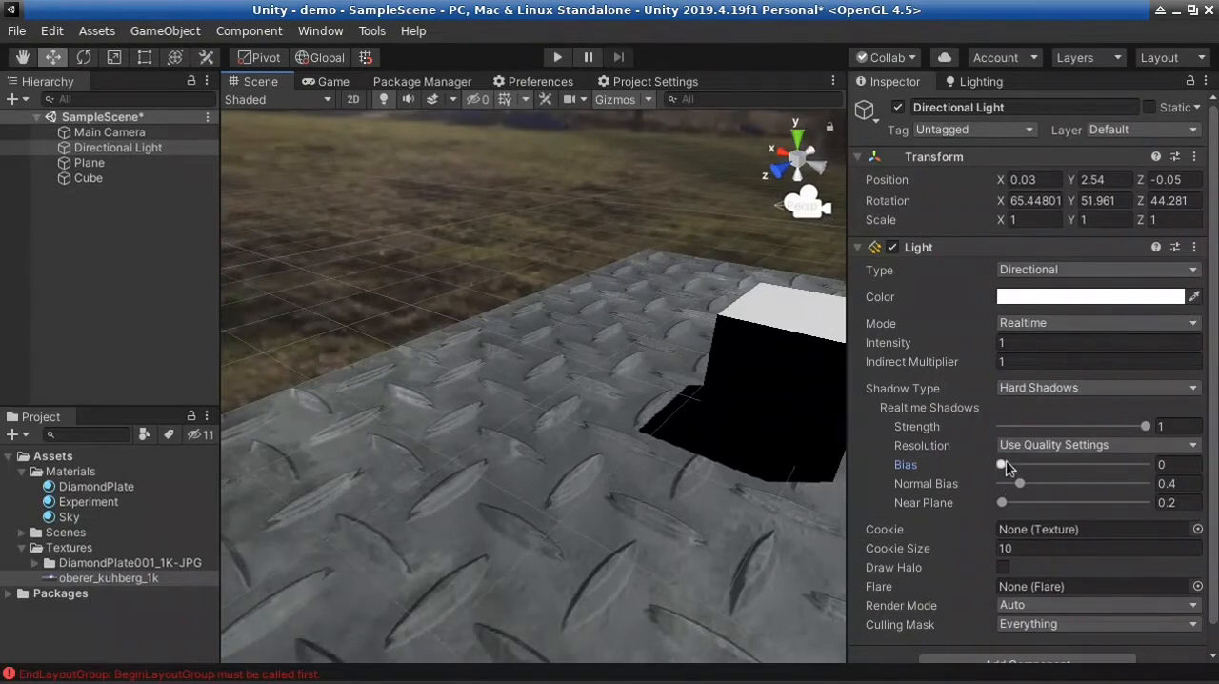
right_drag(592, 476, 621, 468)
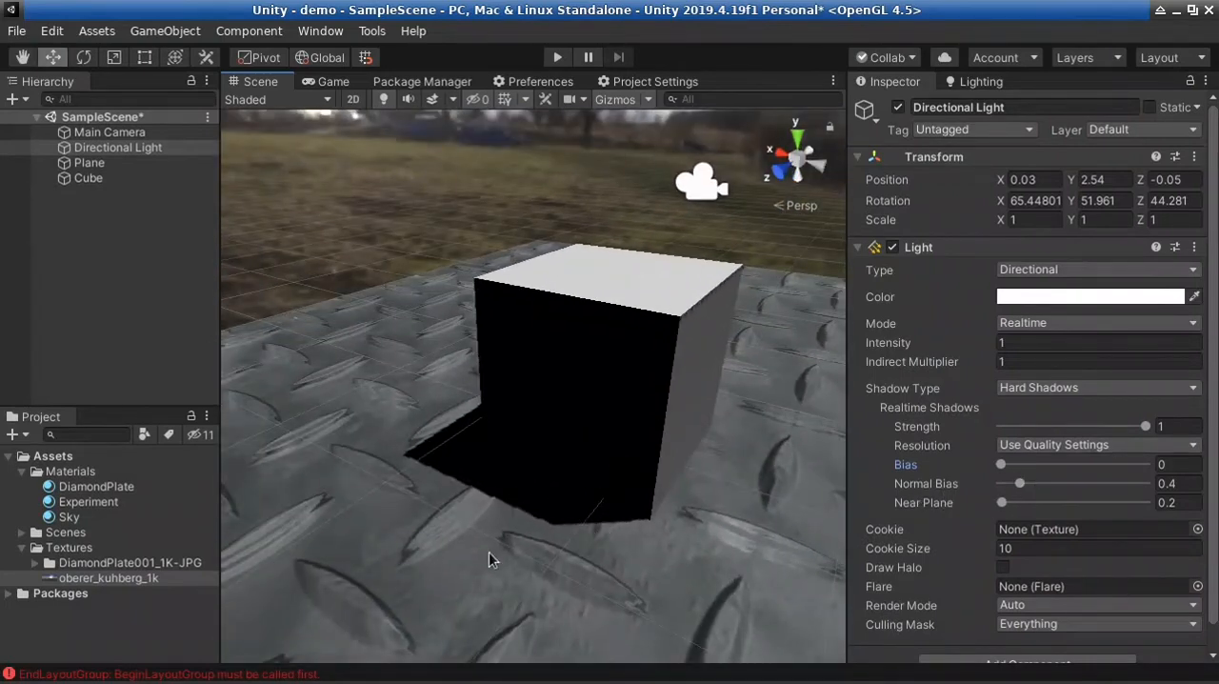
Set the Shadow Type to Soft Shadows, leaving the shadow Resolution on Use Quality Settings
right_drag(490, 558, 771, 513)
key(s)
key(d)
click(1074, 445)
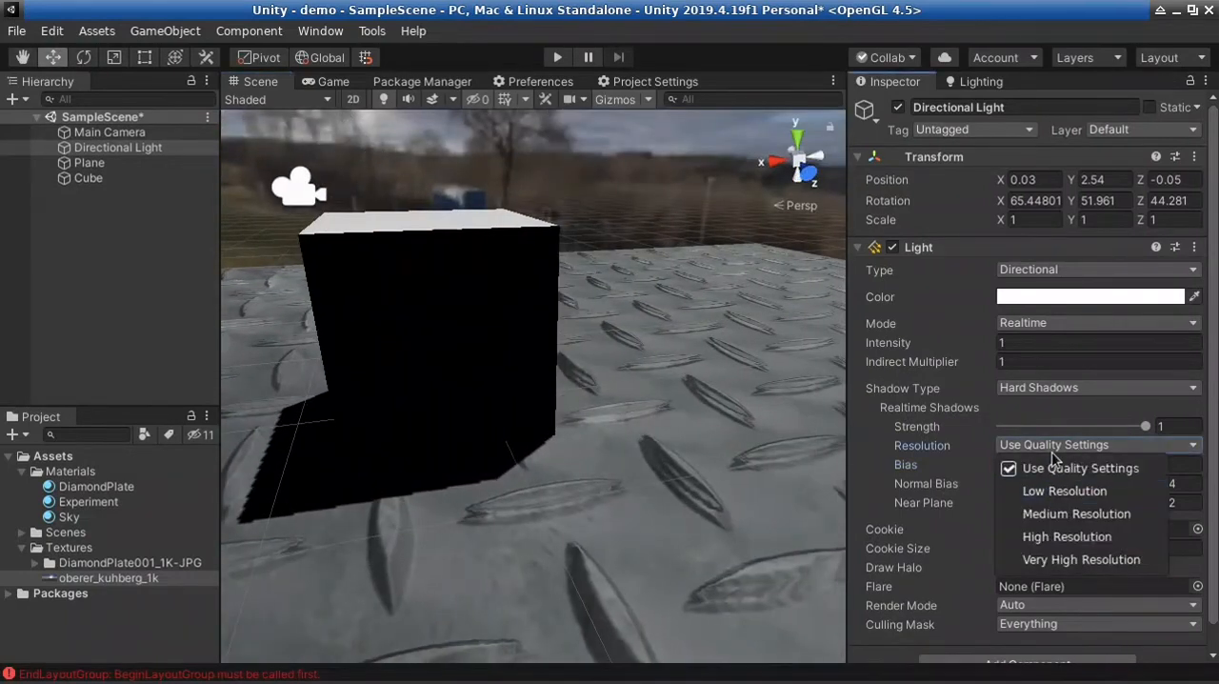
click(1053, 446)
click(1055, 388)
click(1056, 455)
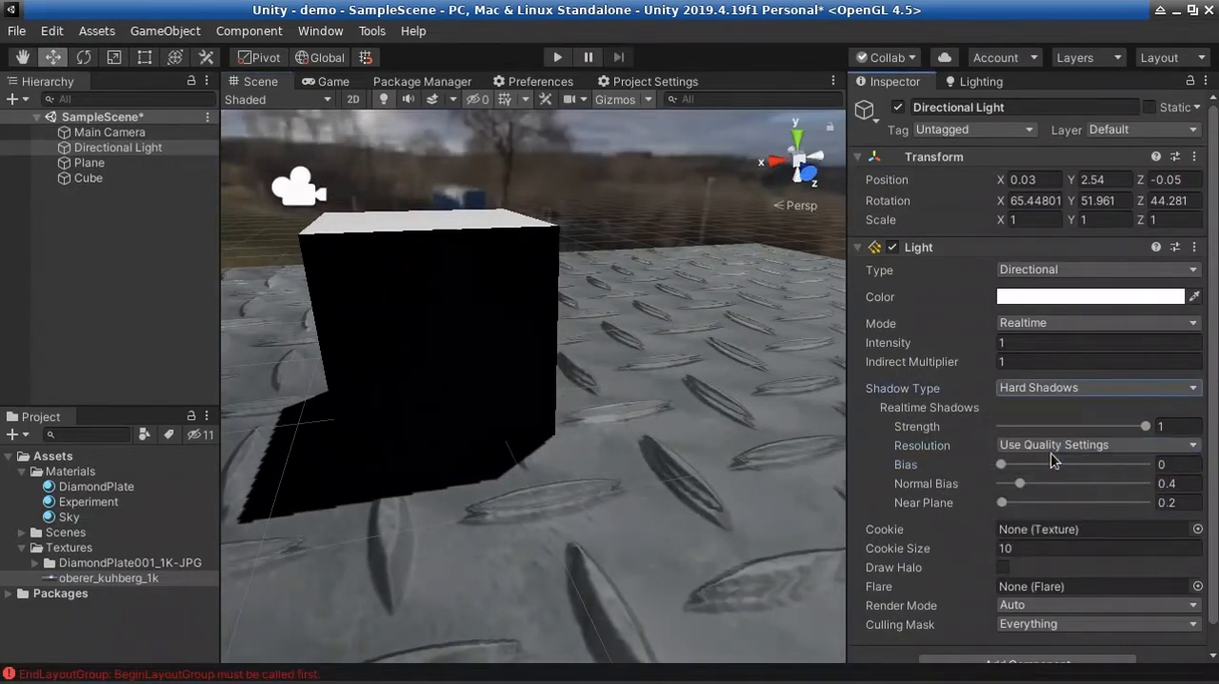
Examine the soft shadow at the cube's base and set the Directional Light's shadow Bias to 0.07
key(w)
right_drag(571, 466, 548, 539)
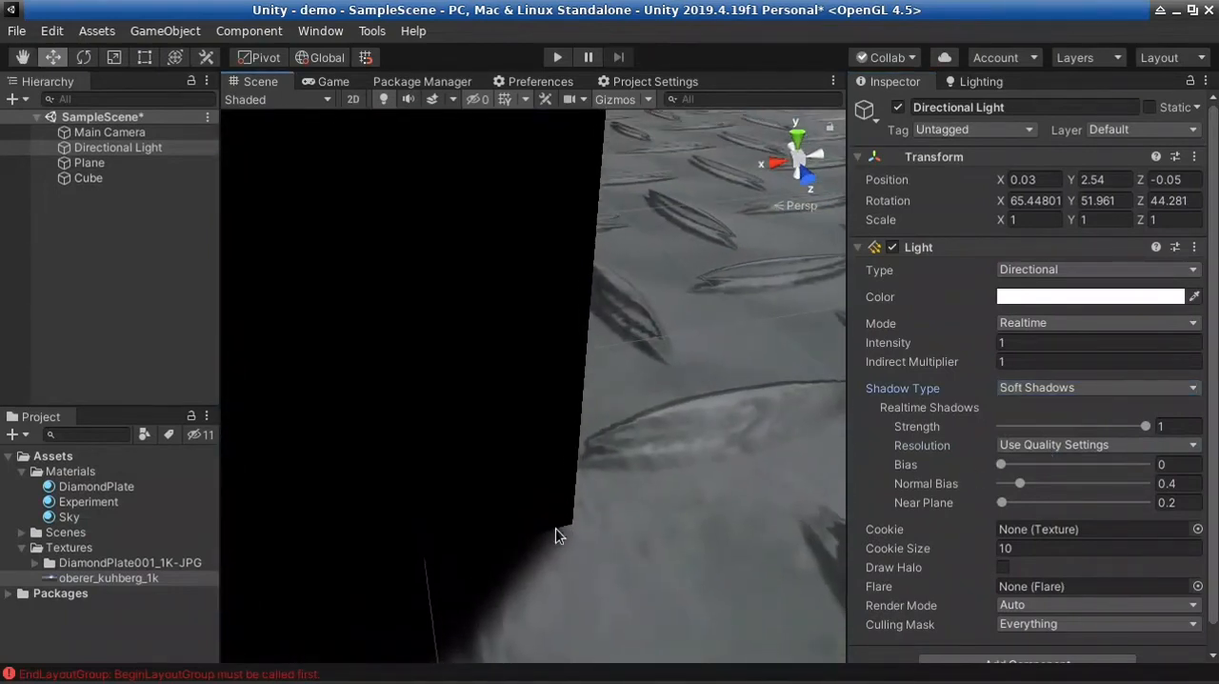
right_drag(685, 539, 558, 558)
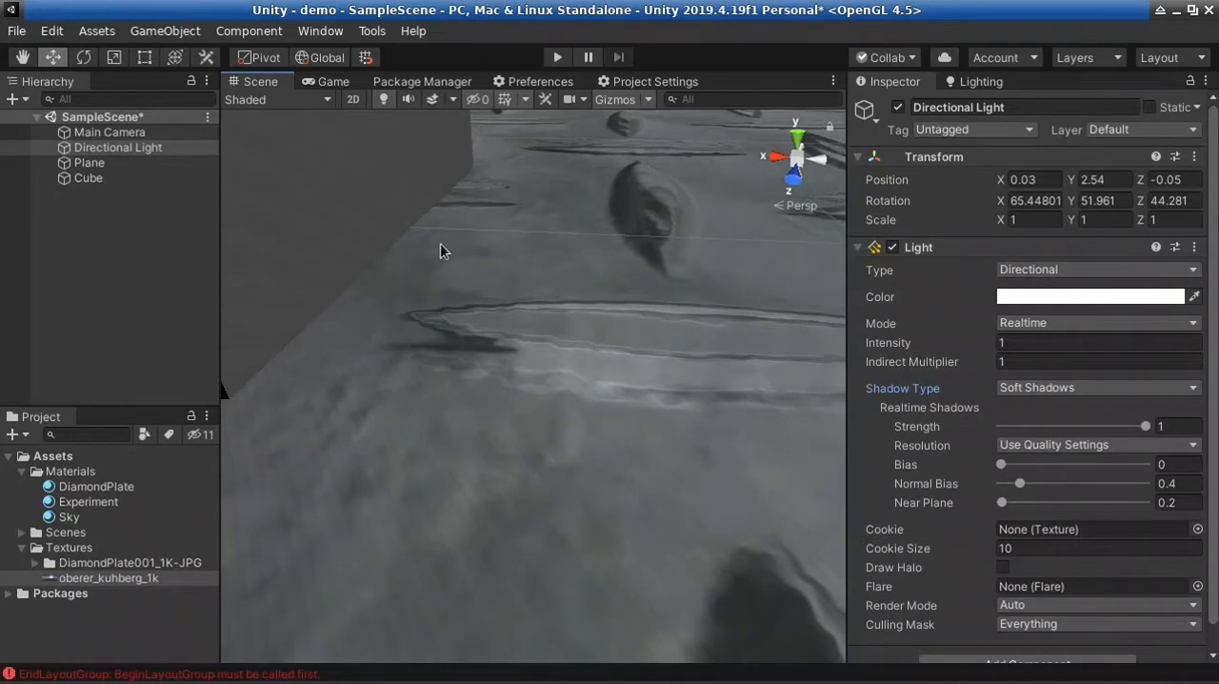
drag(1000, 464, 1003, 466)
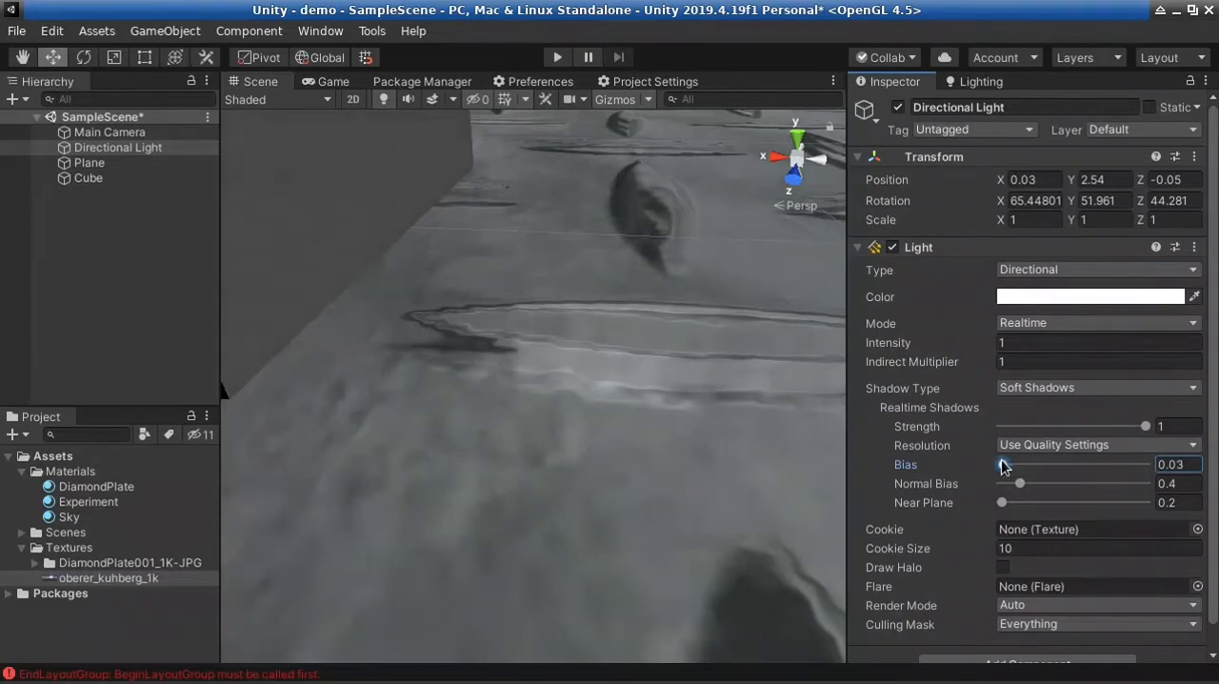
right_drag(767, 478, 708, 419)
key(s)
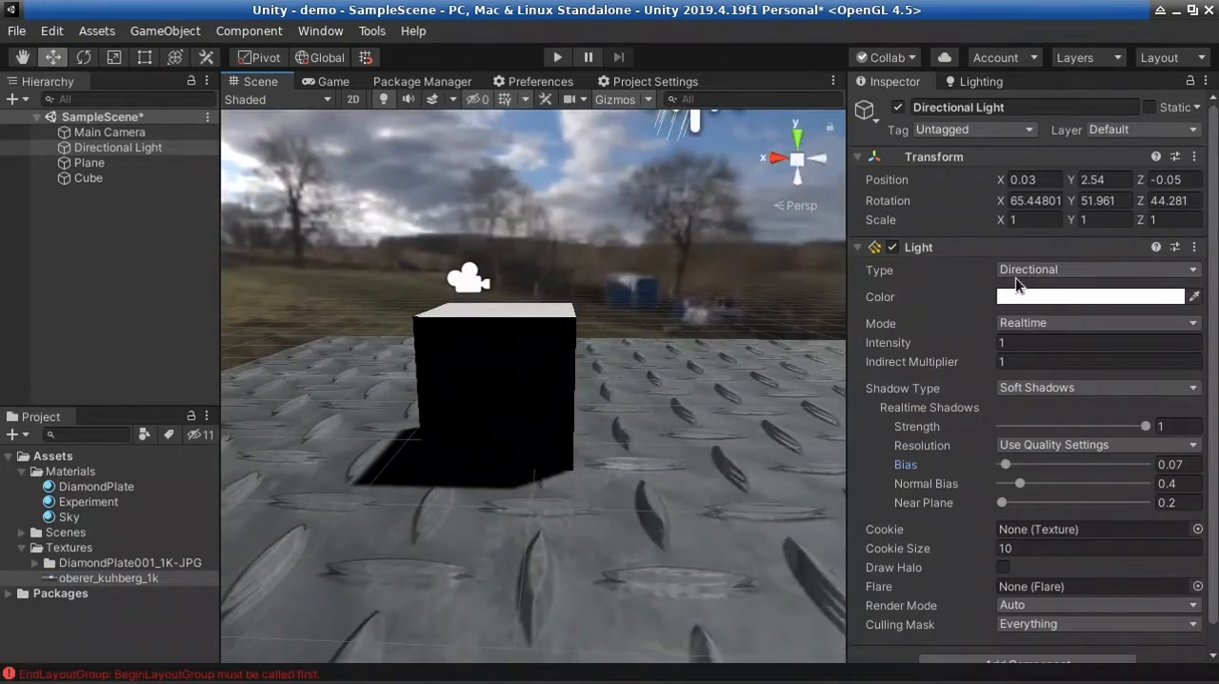
Add a Point Light to the scene
right_drag(541, 363, 696, 379)
key(a)
key(s)
click(22, 99)
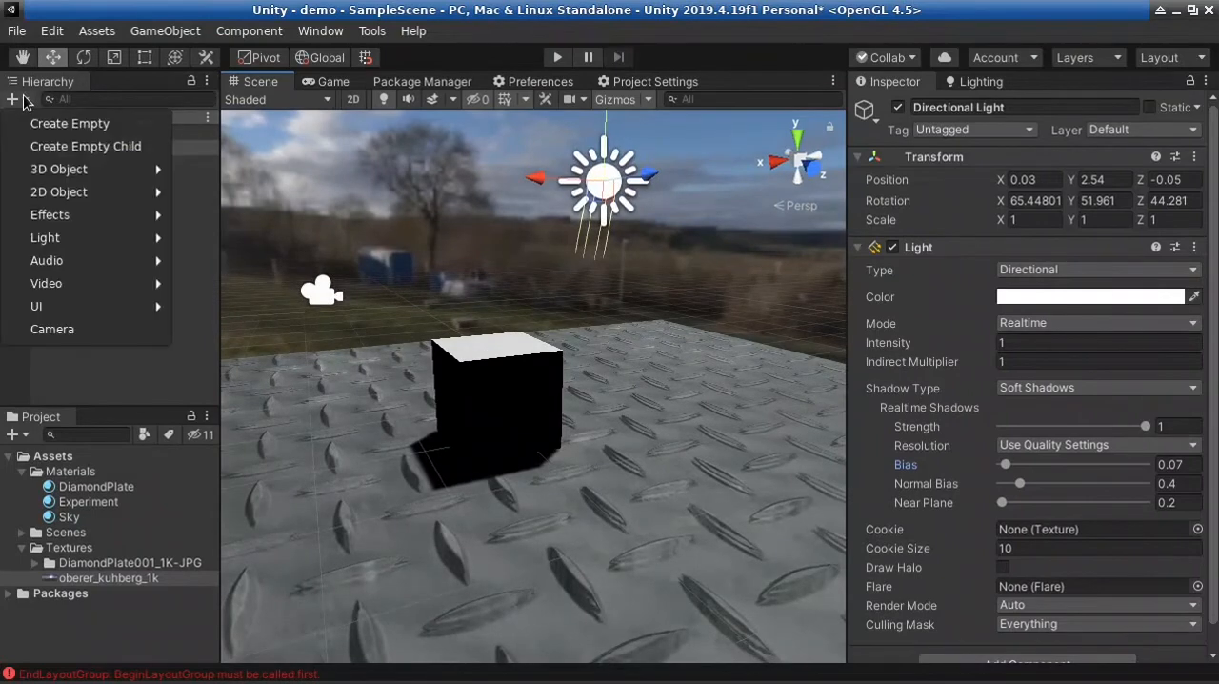
mouse_move(84, 241)
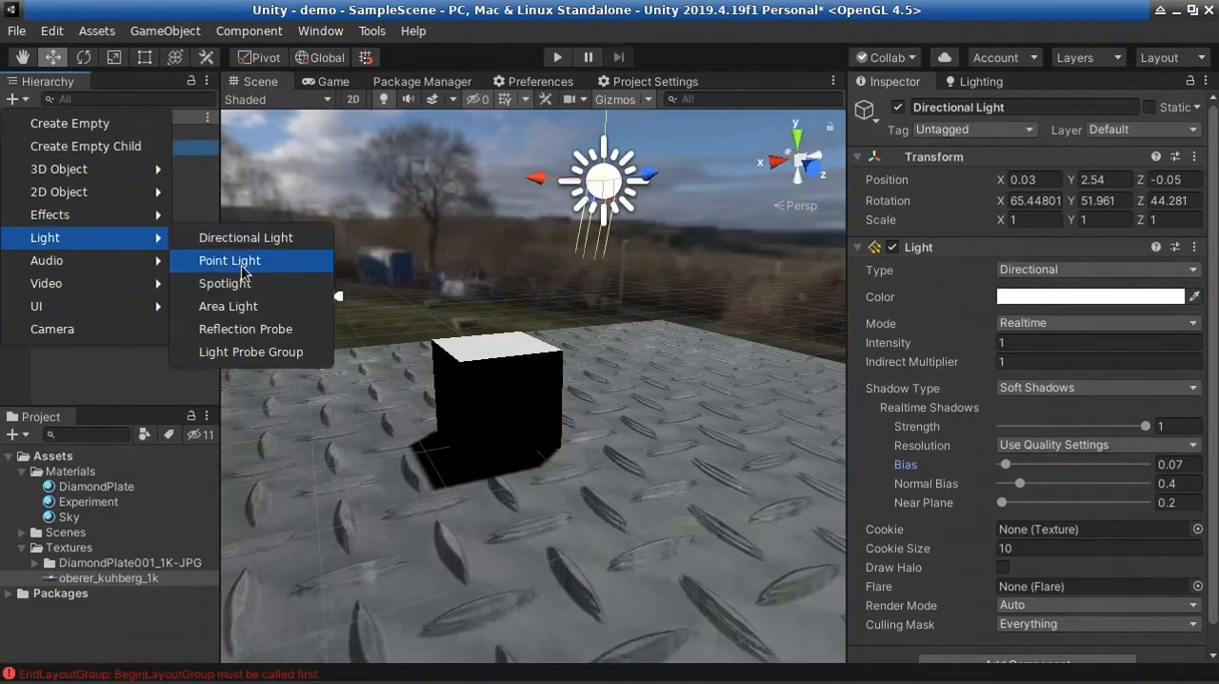
click(228, 262)
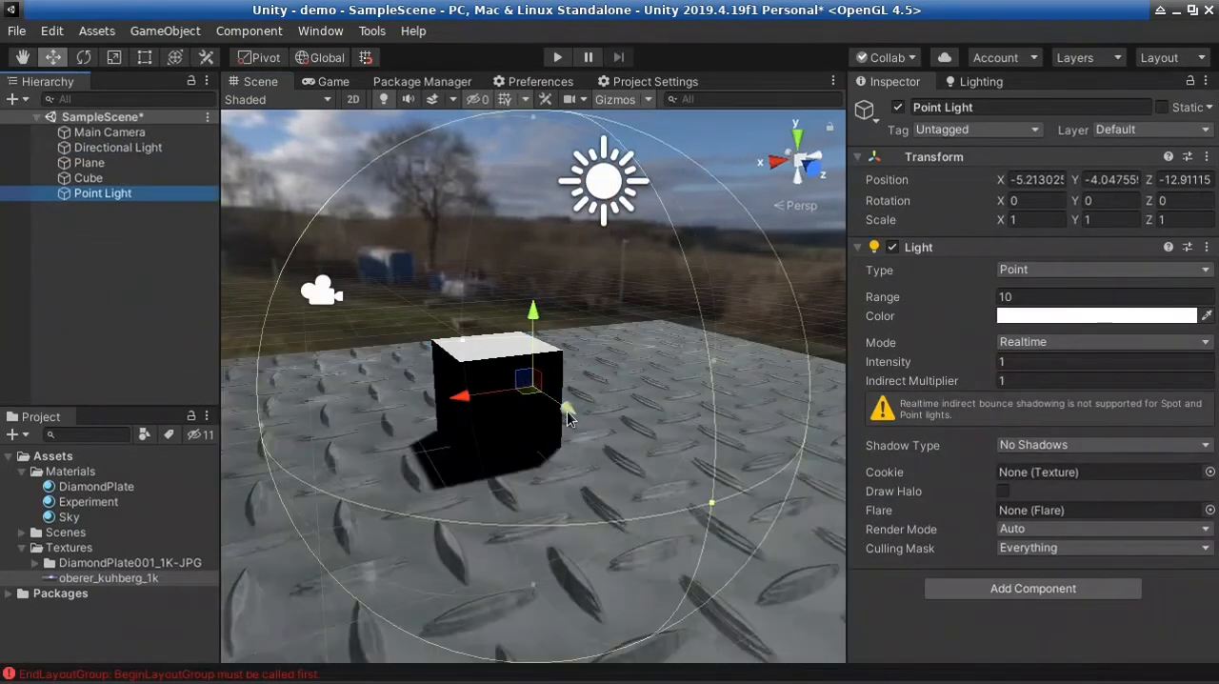
Move the Point Light closer to the cube and reset its transform to the scene origin
drag(571, 410, 635, 282)
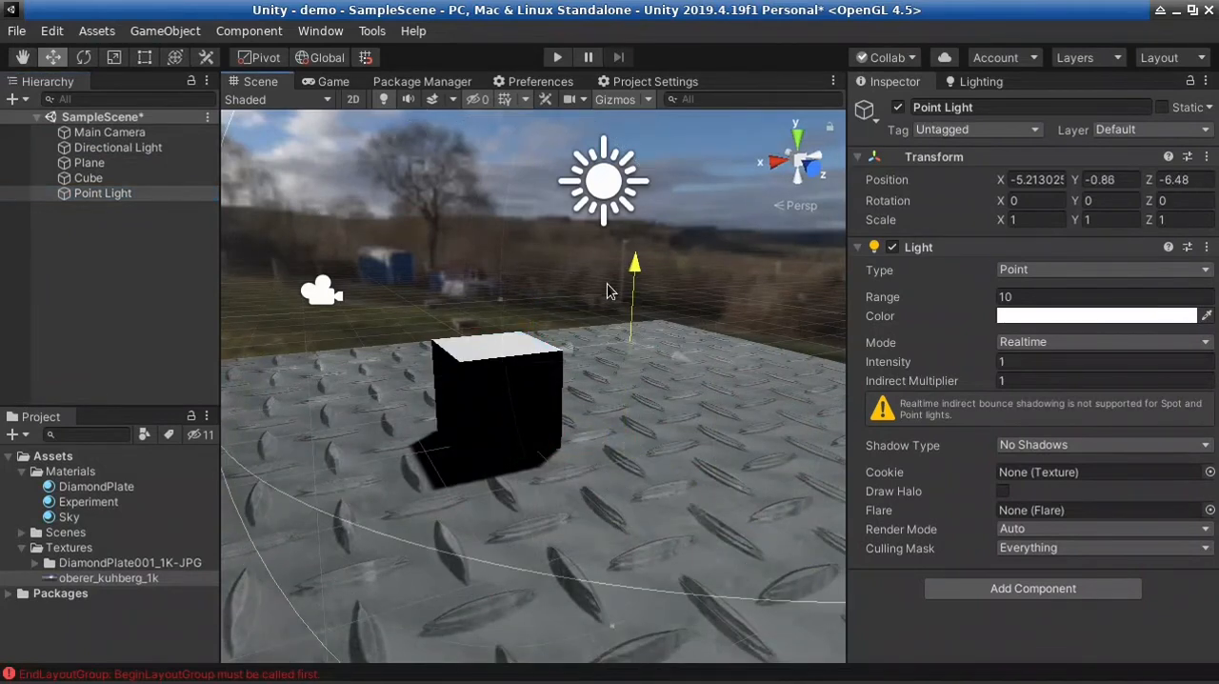
click(1207, 156)
click(1196, 174)
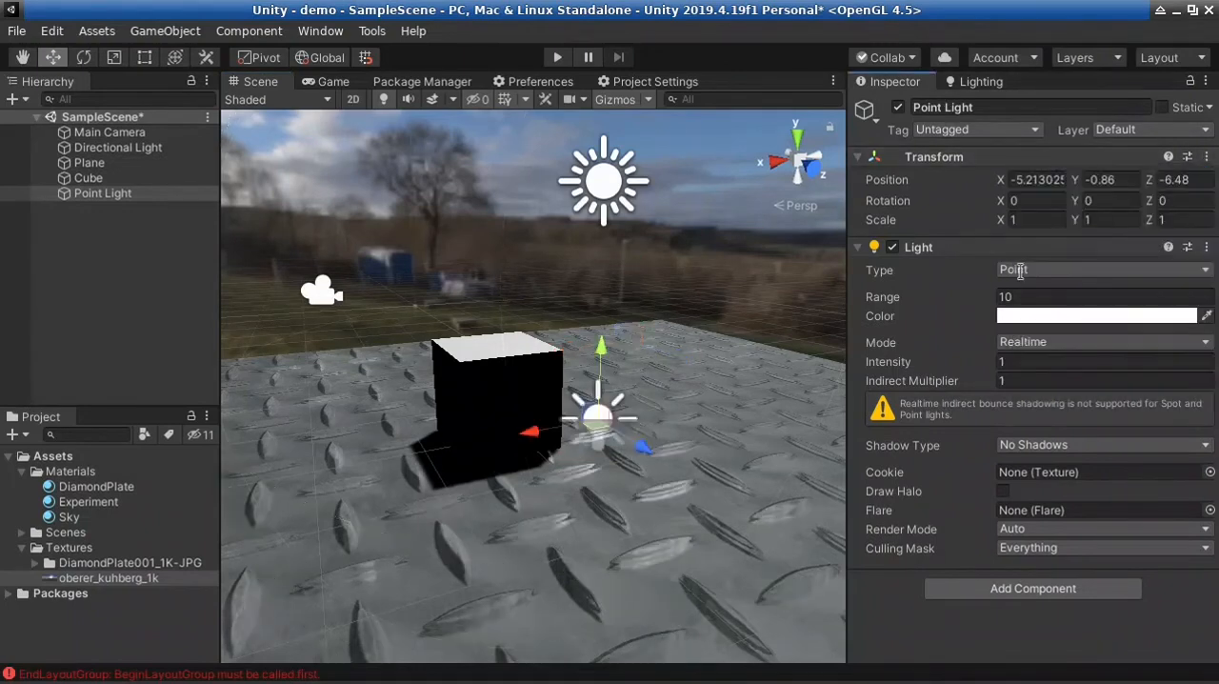
Move the Point Light beside the cube to about X 2.48, Y 0.77, Z 1.7
drag(599, 358, 598, 297)
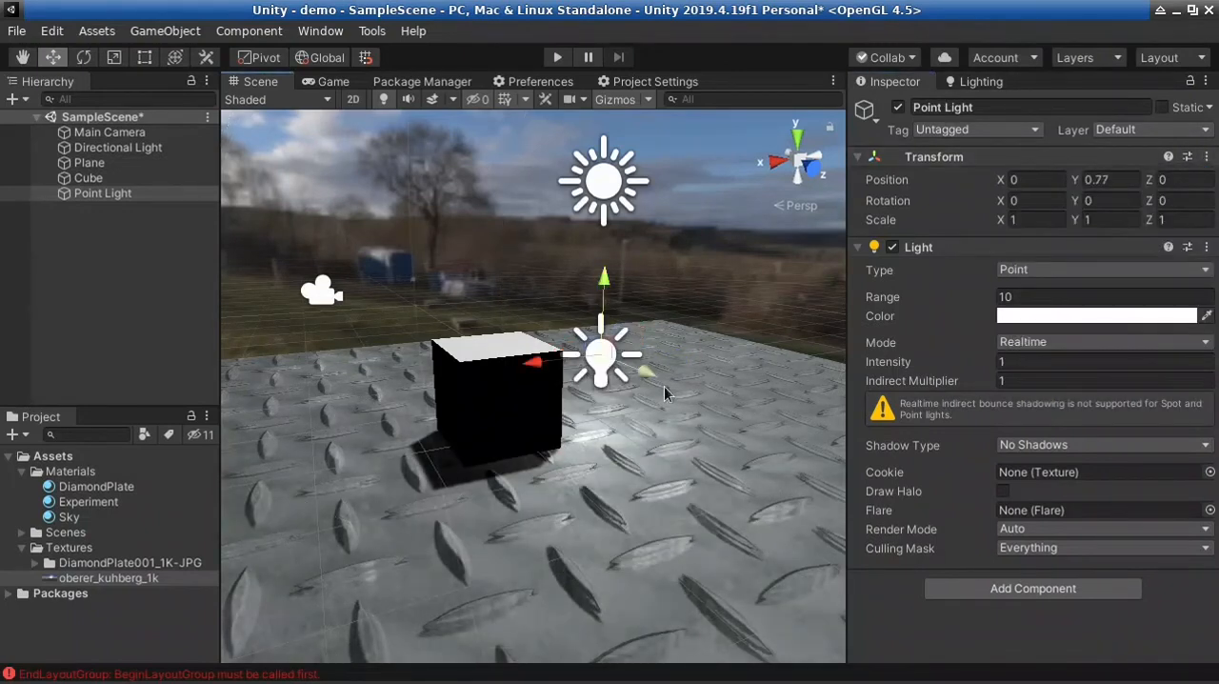
drag(638, 376, 744, 418)
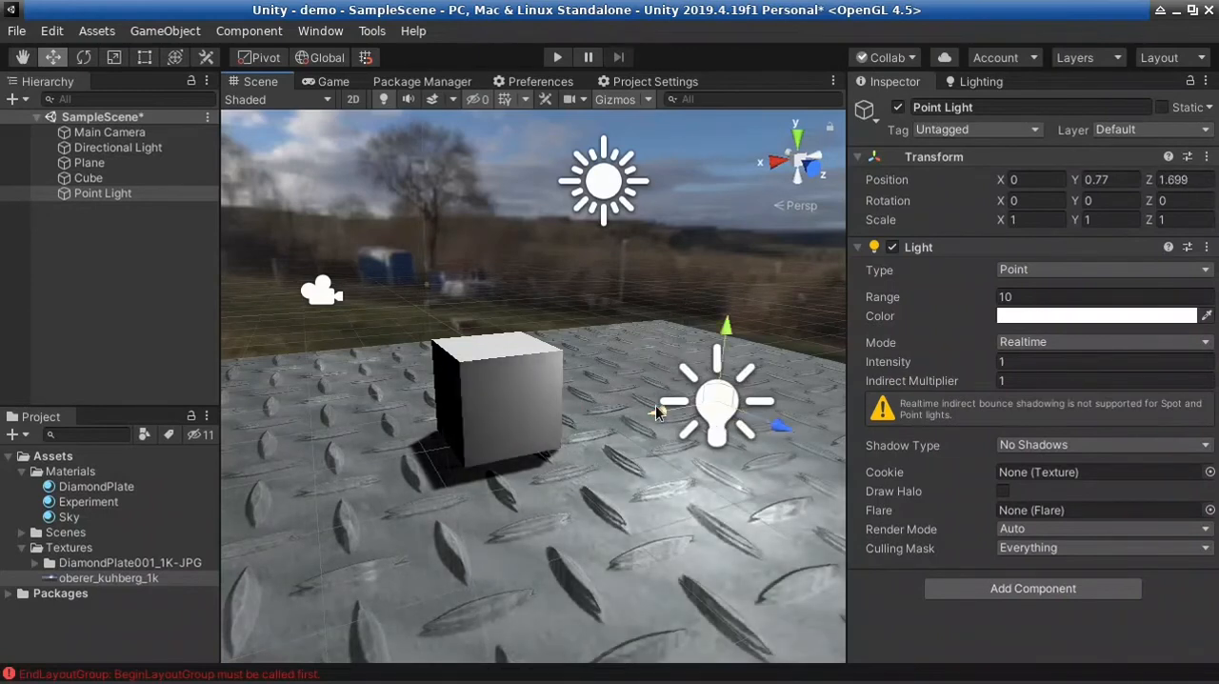
drag(658, 414, 453, 458)
right_drag(453, 457, 446, 457)
Select the Directional Light and lower its Intensity to 0.2, after trying 0.5
key(d)
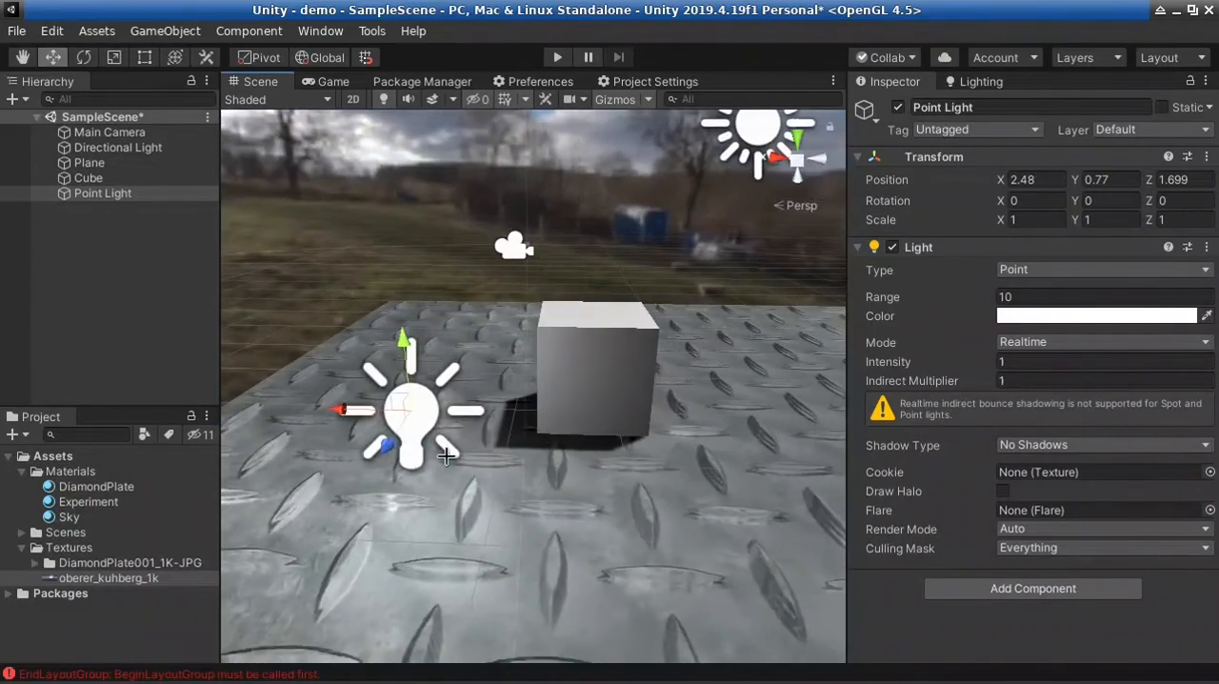
click(744, 146)
click(1022, 345)
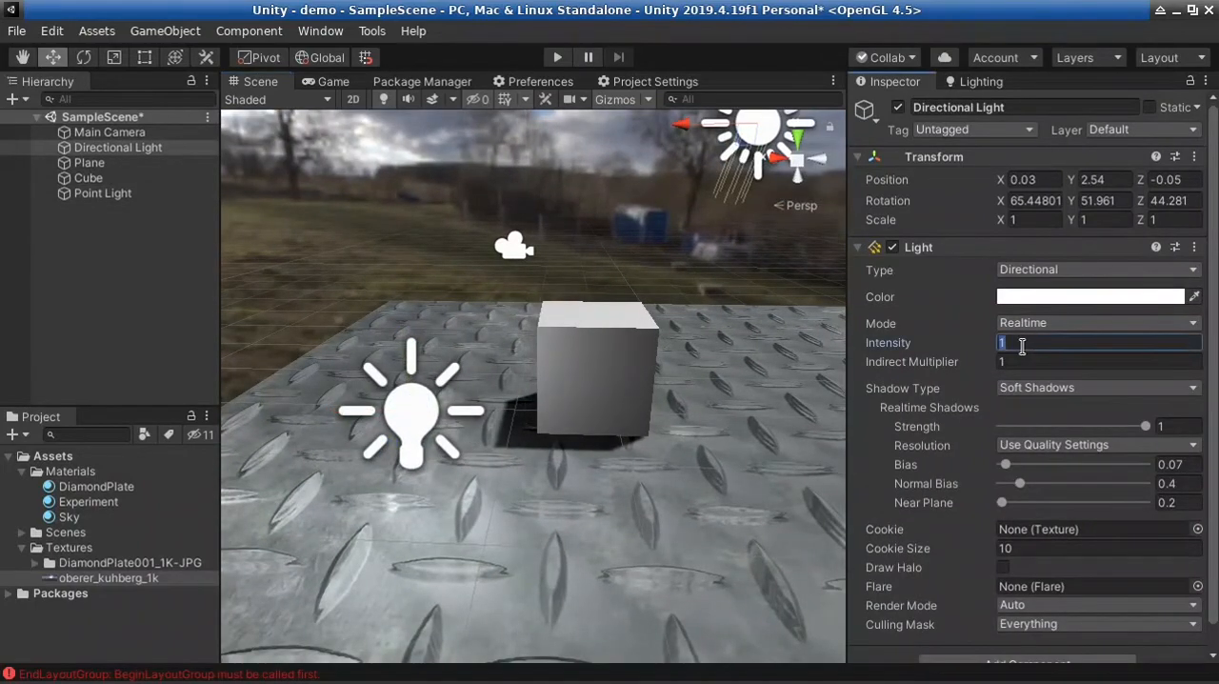
key(BackSpace)
text(.5)
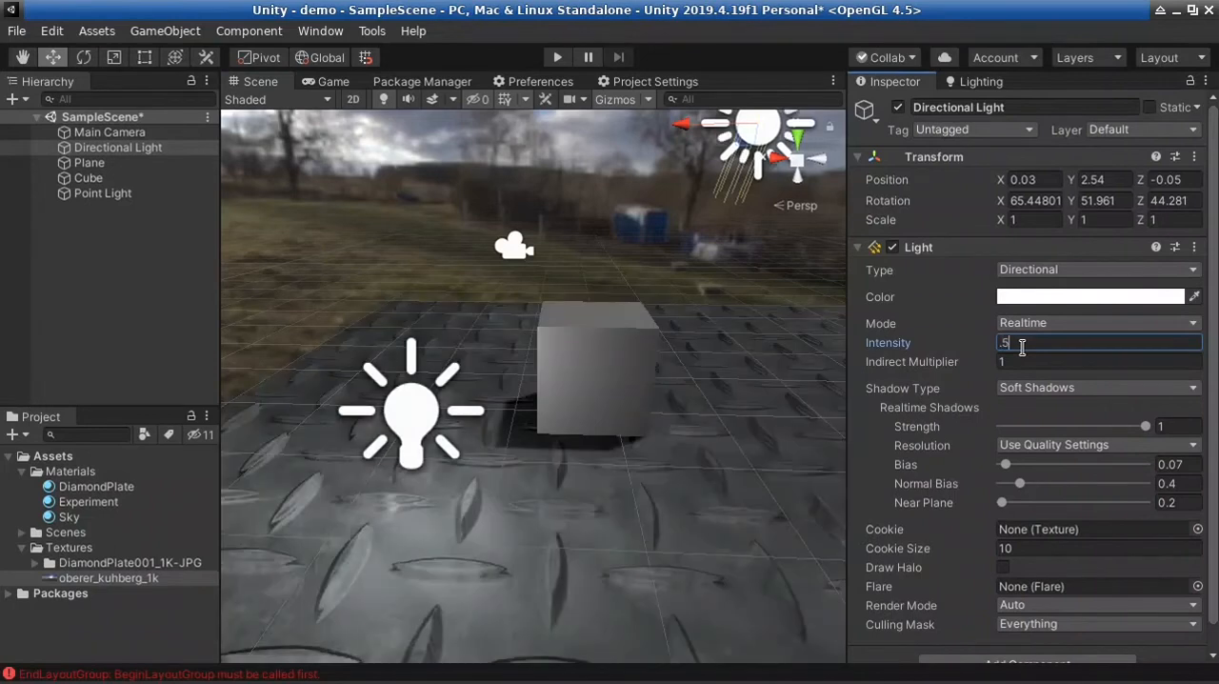
key(BackSpace)
text(2)
Nudge the Point Light slightly down and toward the cube, to about X 2.37 and Y 0.67
right_drag(586, 518, 479, 538)
key(d)
click(391, 377)
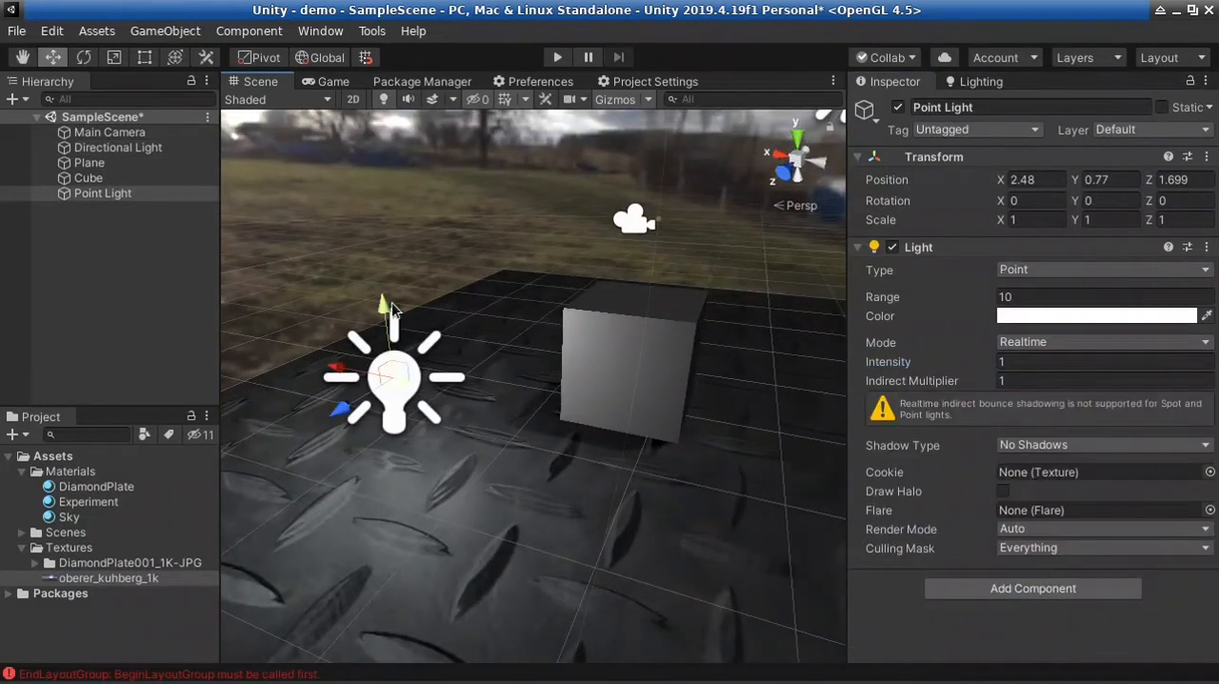
scroll(490, 473, down, 10)
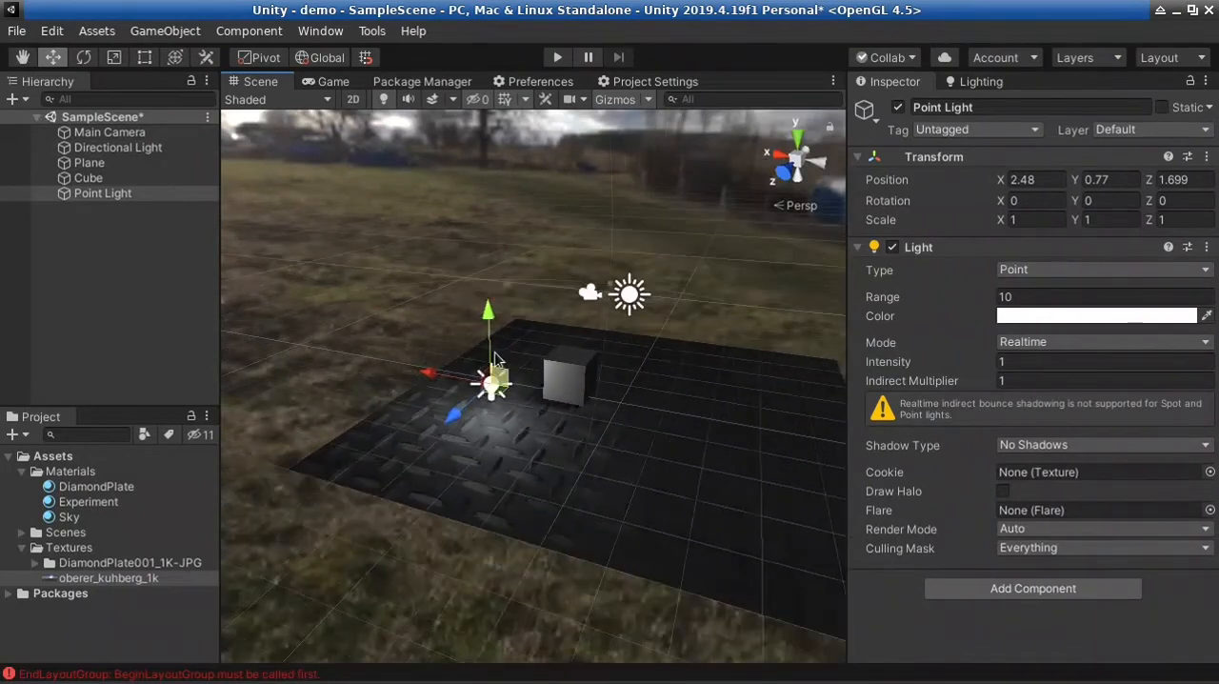
mouse_move(488, 332)
mouse_down()
mouse_move(488, 277)
mouse_move(488, 337)
mouse_up()
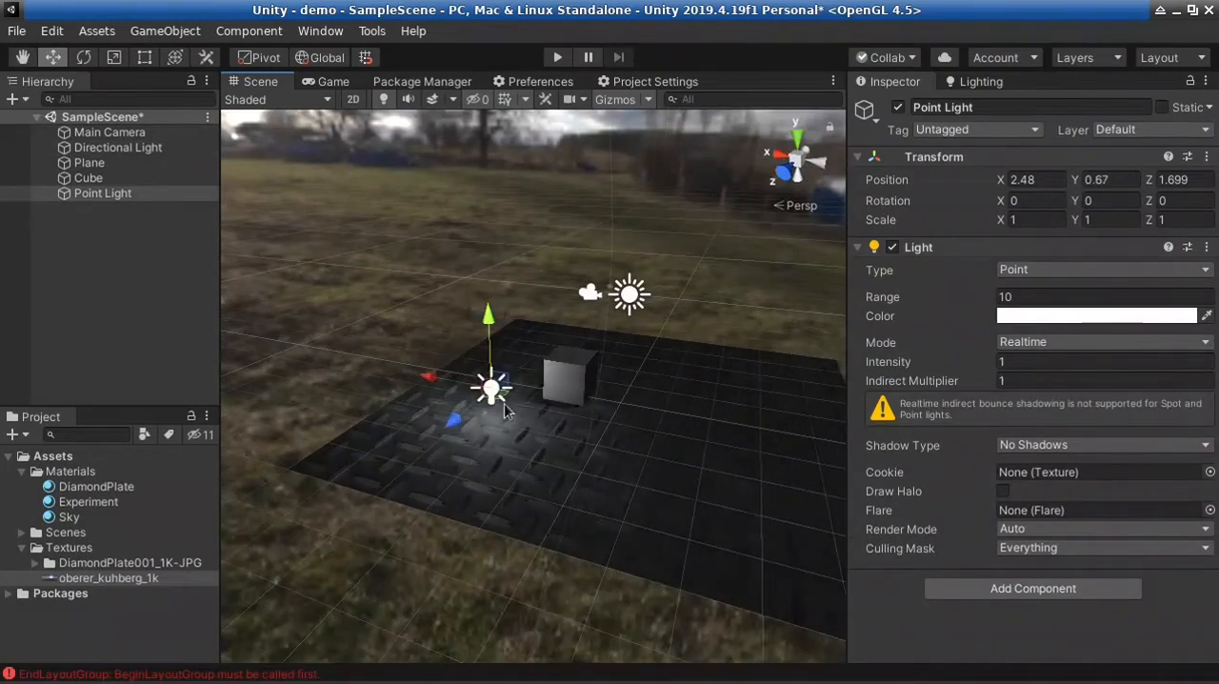
mouse_move(429, 377)
mouse_down()
mouse_move(371, 372)
mouse_move(431, 377)
mouse_up()
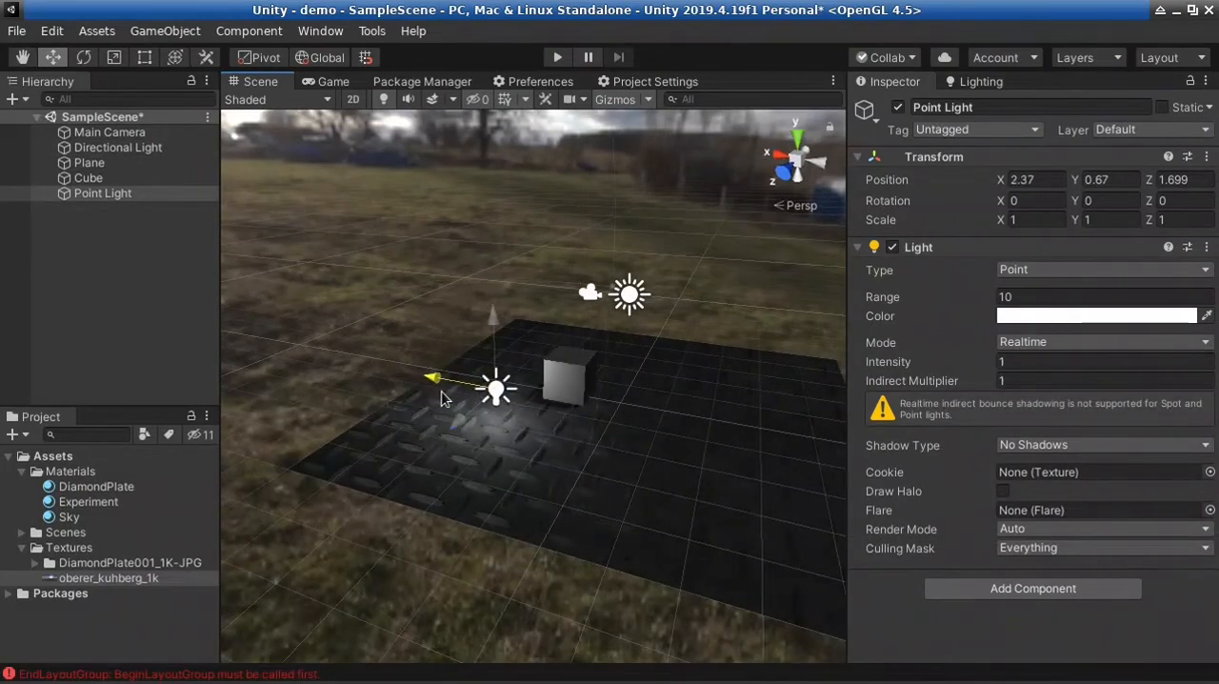
Set the Point Light's Range to 1 and check its reach around the cube
key(a)
right_drag(488, 441, 594, 457)
key(w)
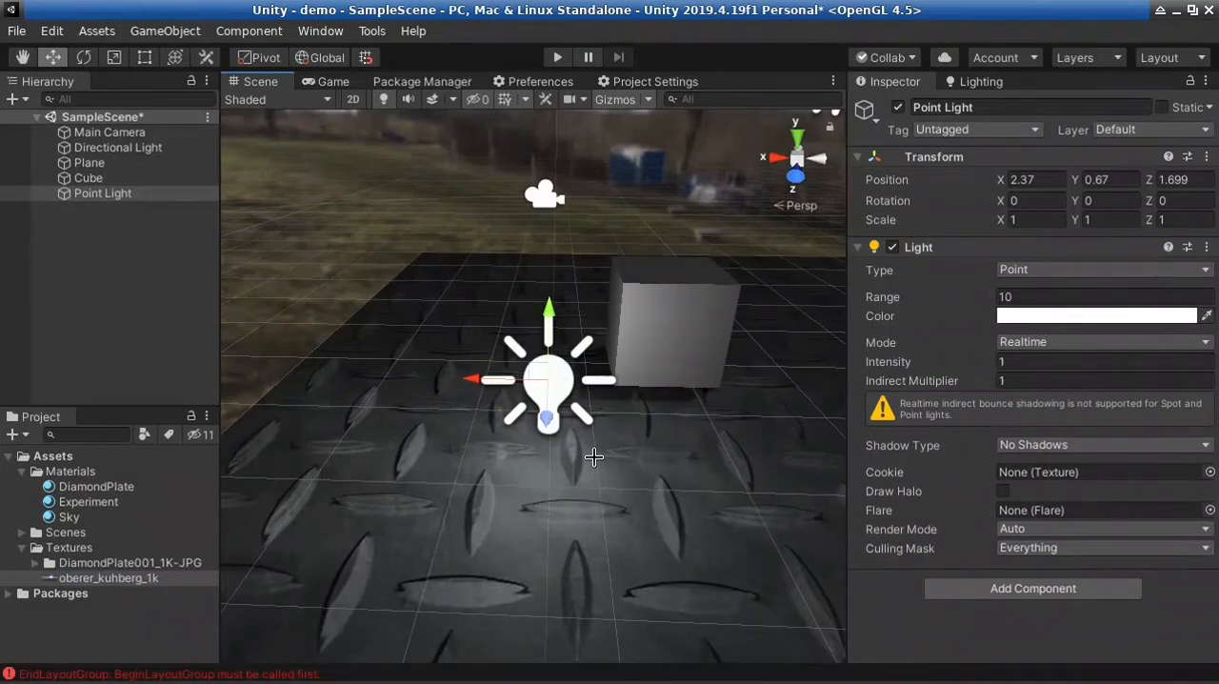
mouse_move(701, 481)
right_down()
mouse_move(659, 461)
mouse_move(711, 464)
right_up()
key(w)
key(d)
click(1074, 296)
text(1)
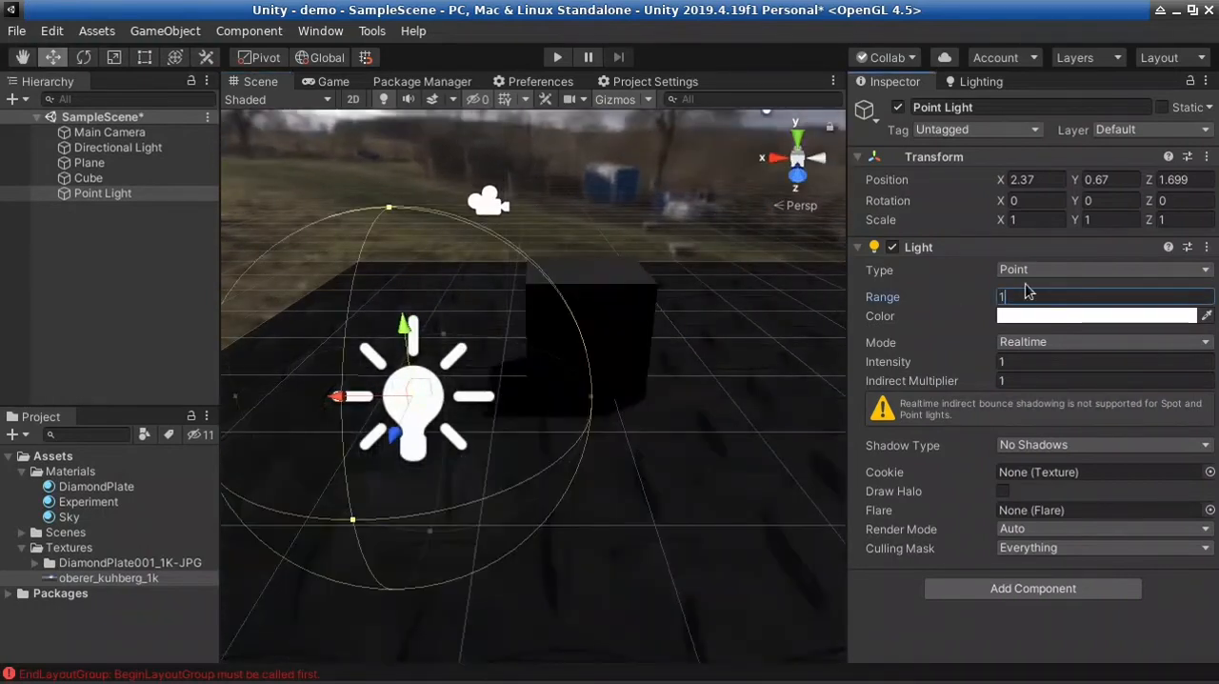
right_drag(721, 422, 512, 467)
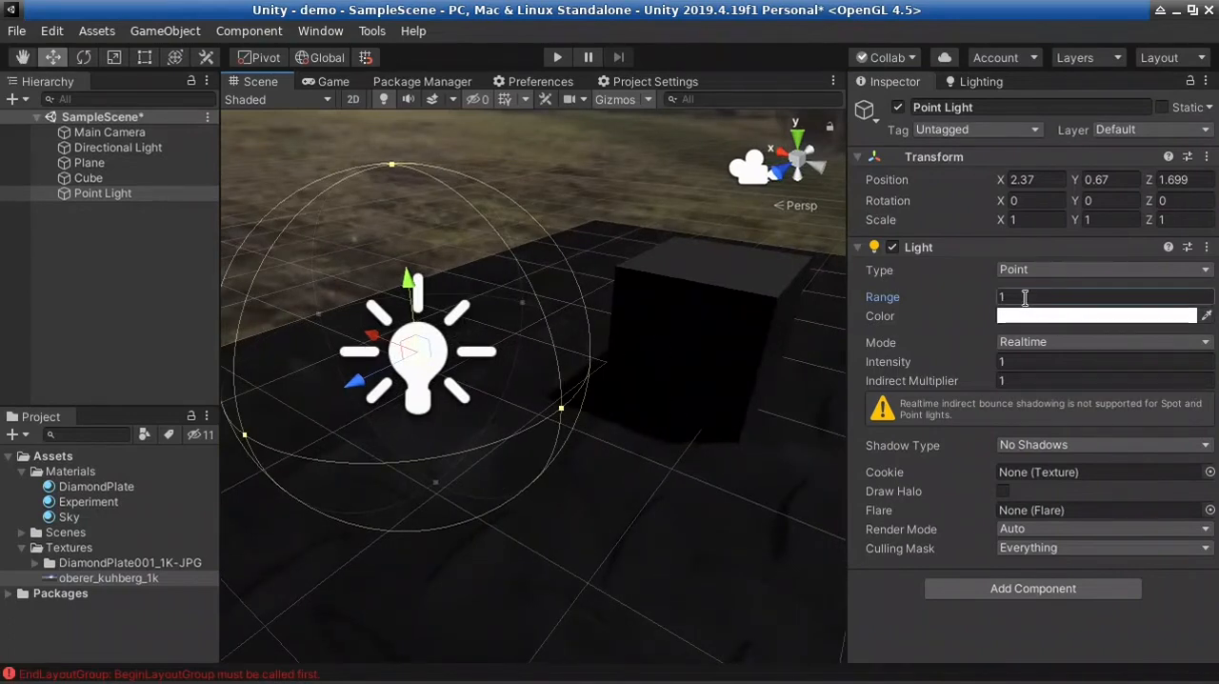
Increase the Point Light's Range to 2, and finally to 5
click(978, 299)
text(2)
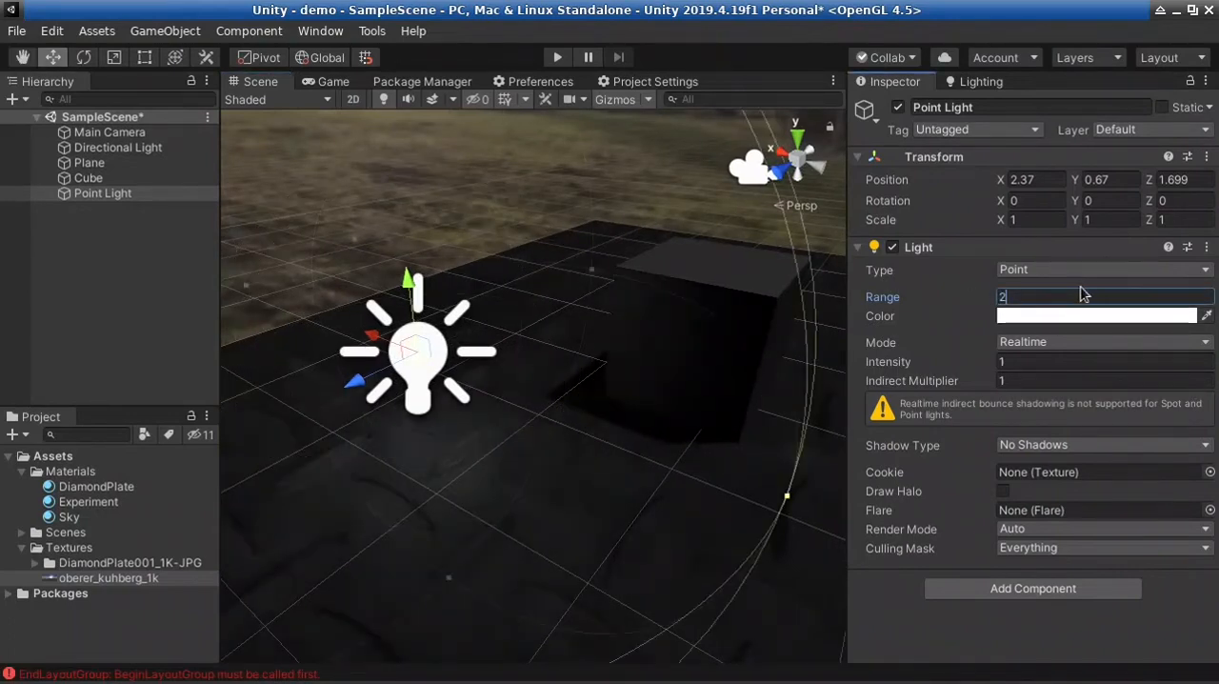
key(BackSpace)
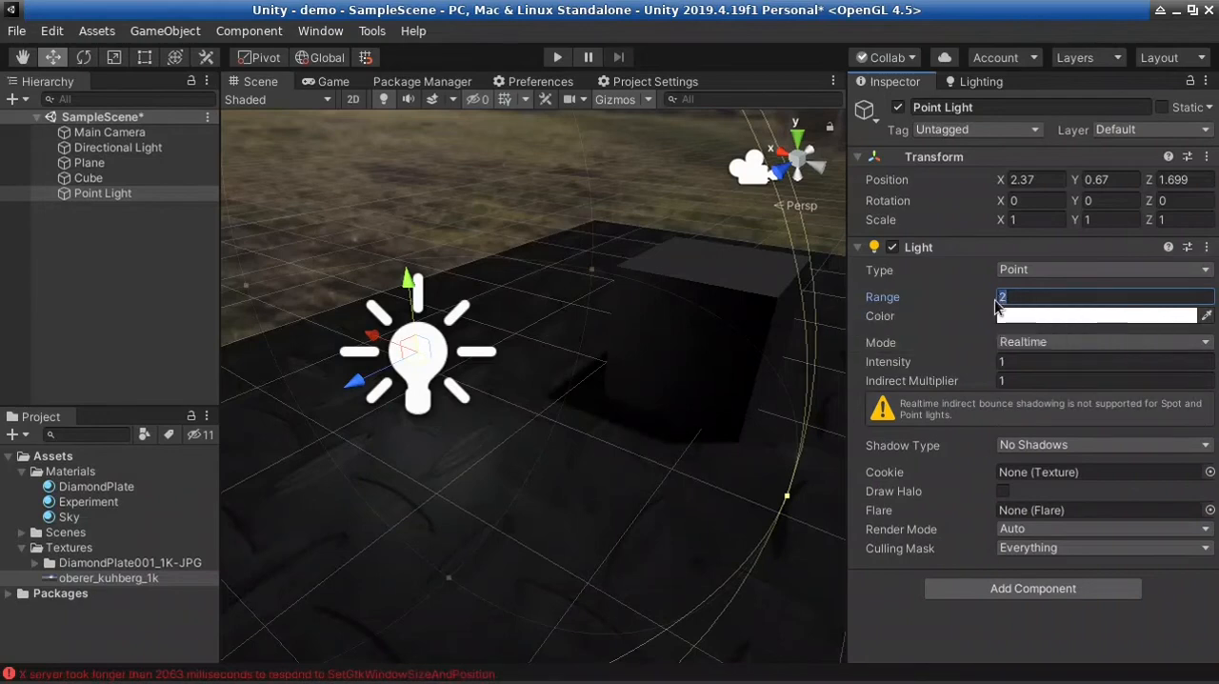
text(5)
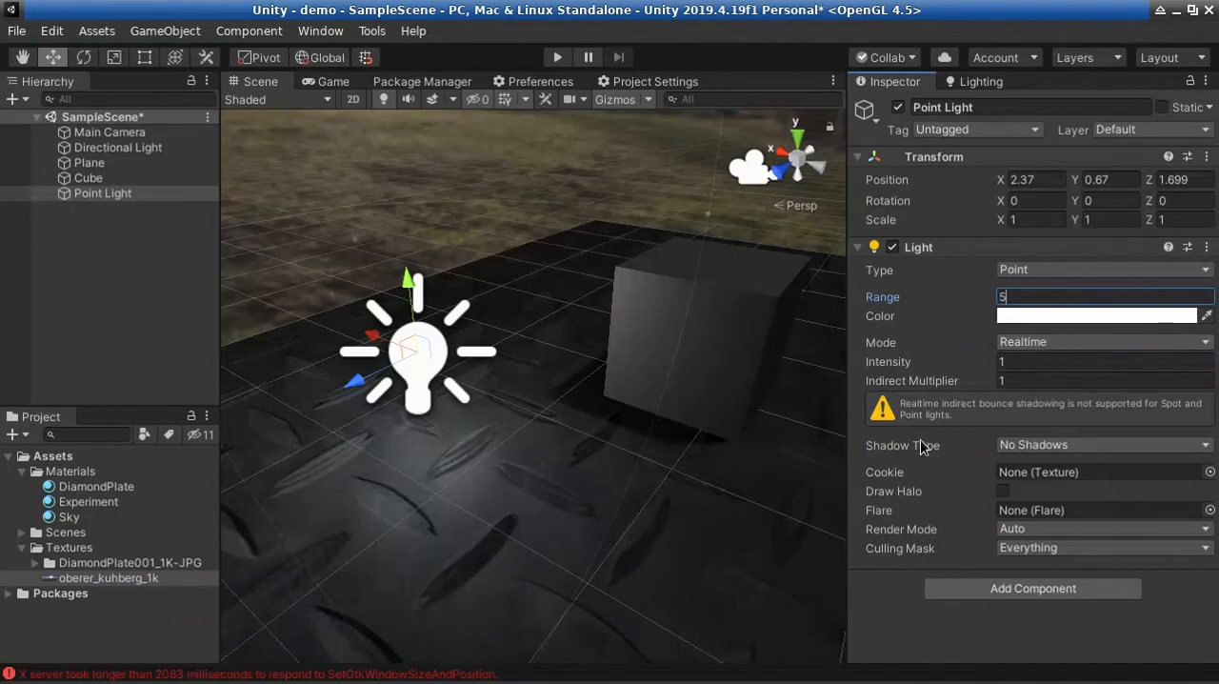
Check the Point Light's Mode options, set its Shadow Type to Hard Shadows and inspect the shadow around the cube
click(1066, 344)
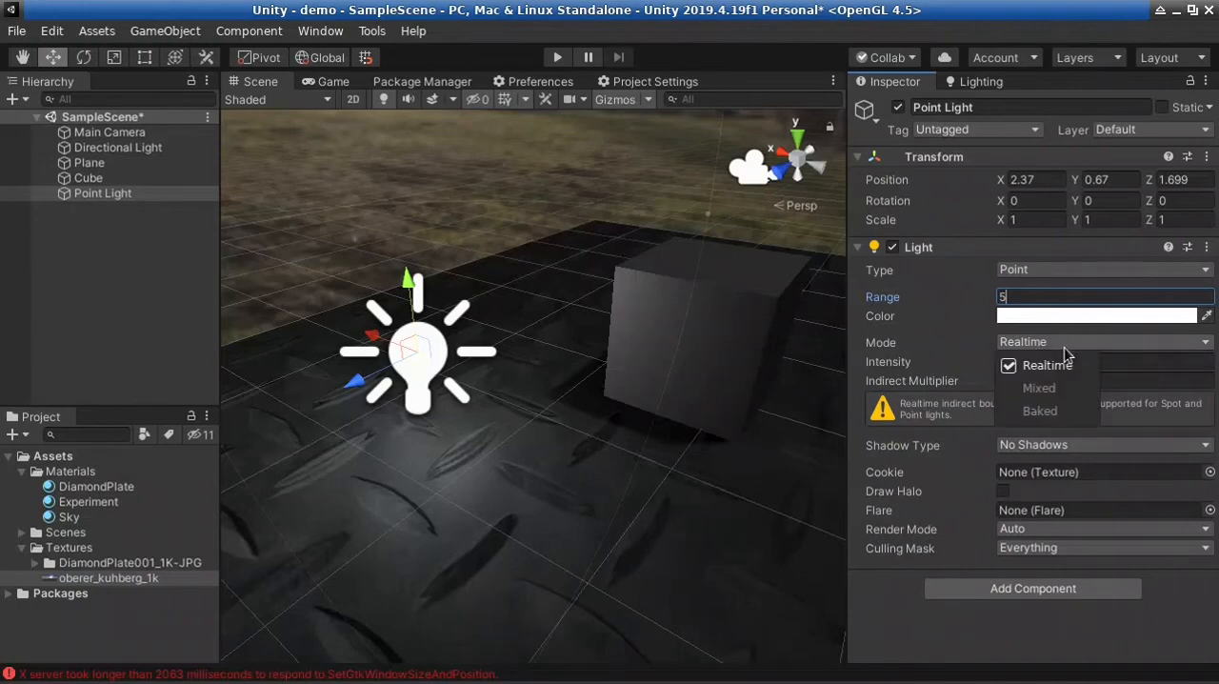
click(1142, 406)
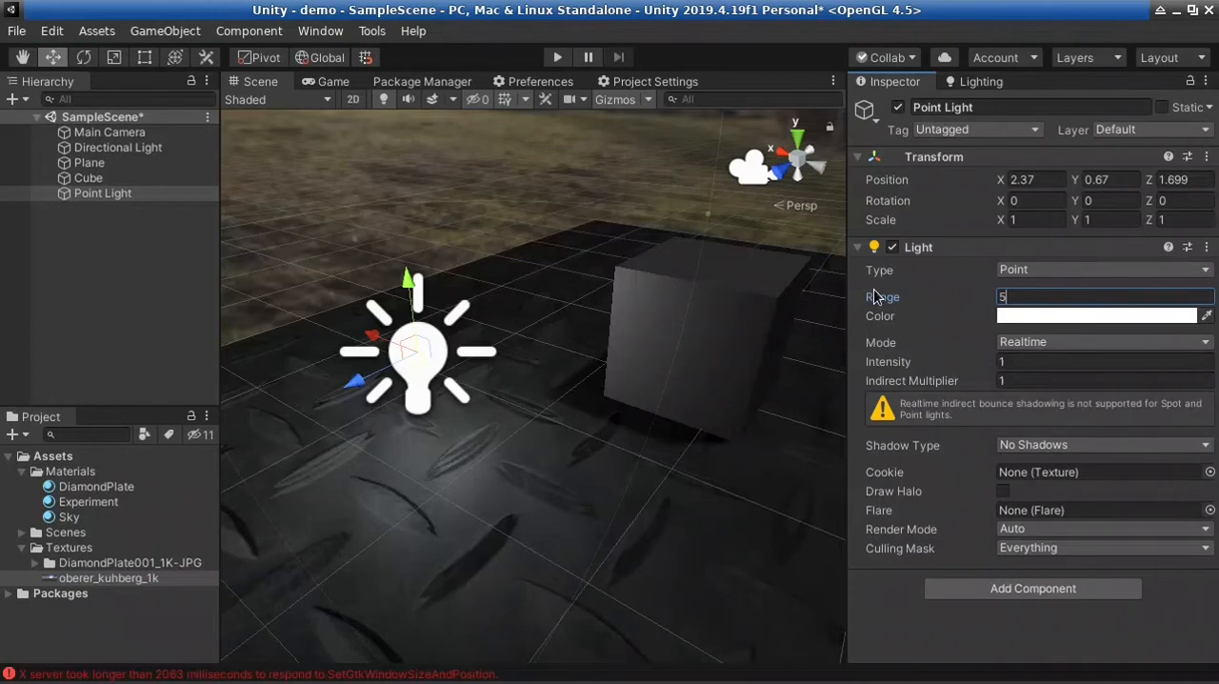
click(1041, 445)
click(1061, 491)
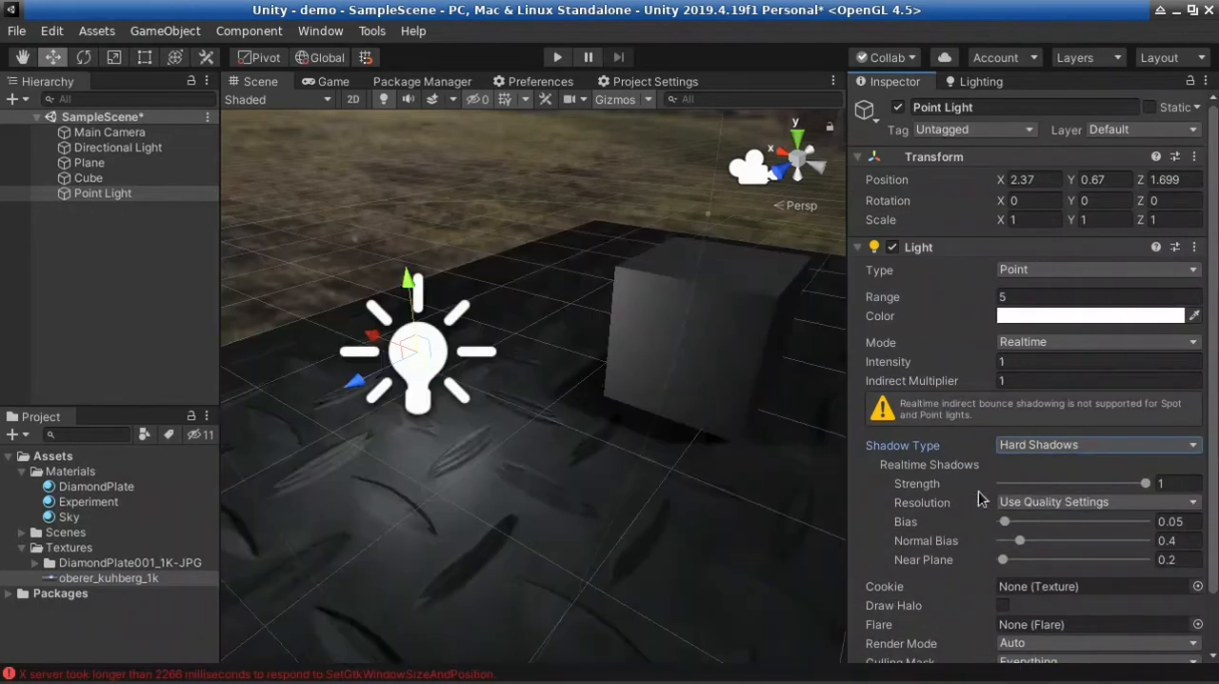
right_drag(649, 482, 265, 482)
key(s)
right_drag(531, 440, 647, 419)
key(d)
key(a)
Return the Point Light's Shadow Type to No Shadows
click(1074, 445)
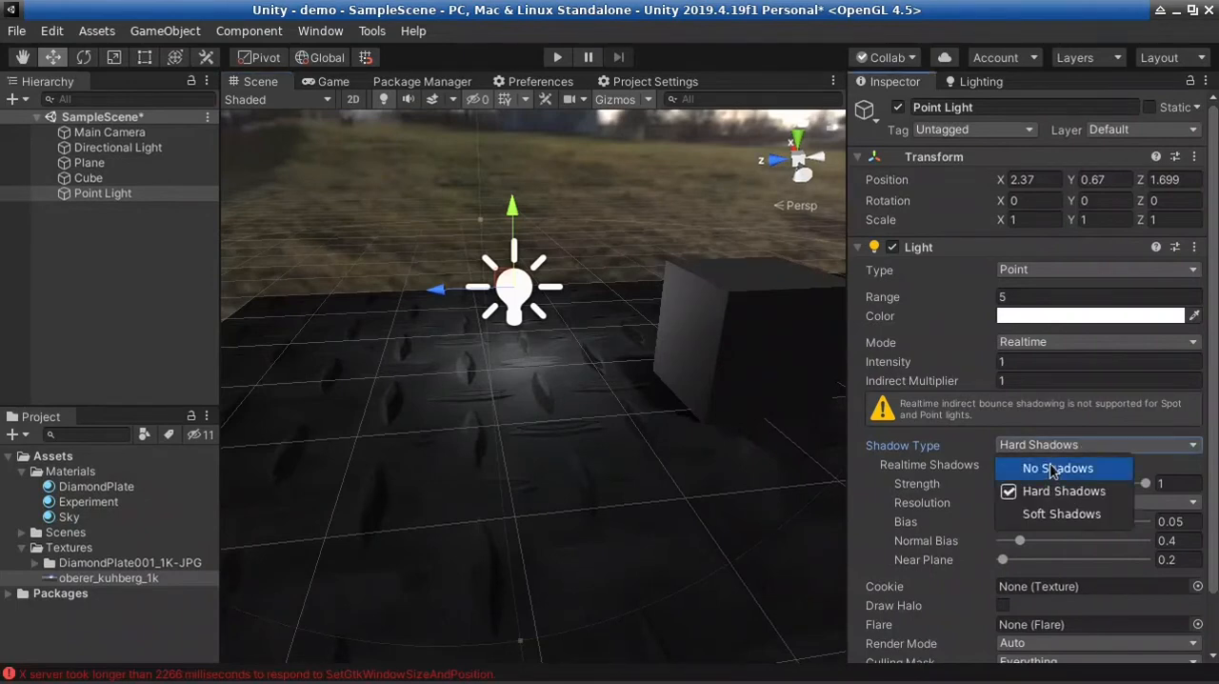
click(1048, 466)
right_drag(530, 378, 753, 356)
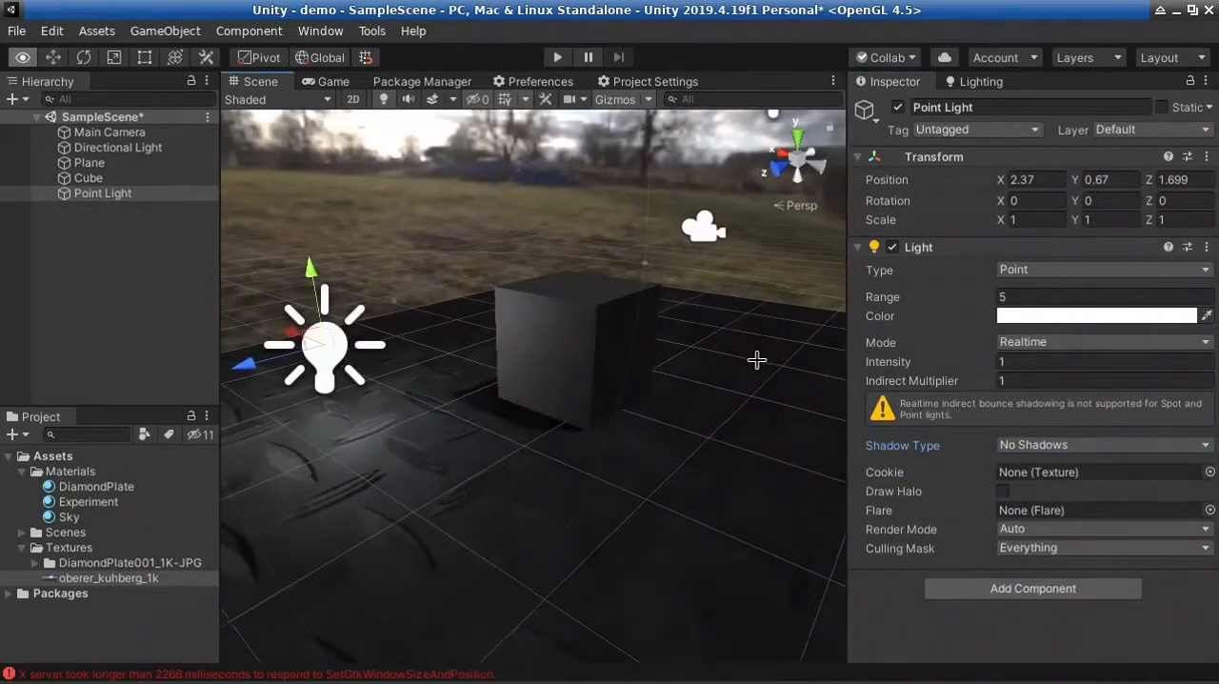
Change the Point Light's Type to Spot and rotate it about 80 degrees around X to aim down at the plane
click(1071, 273)
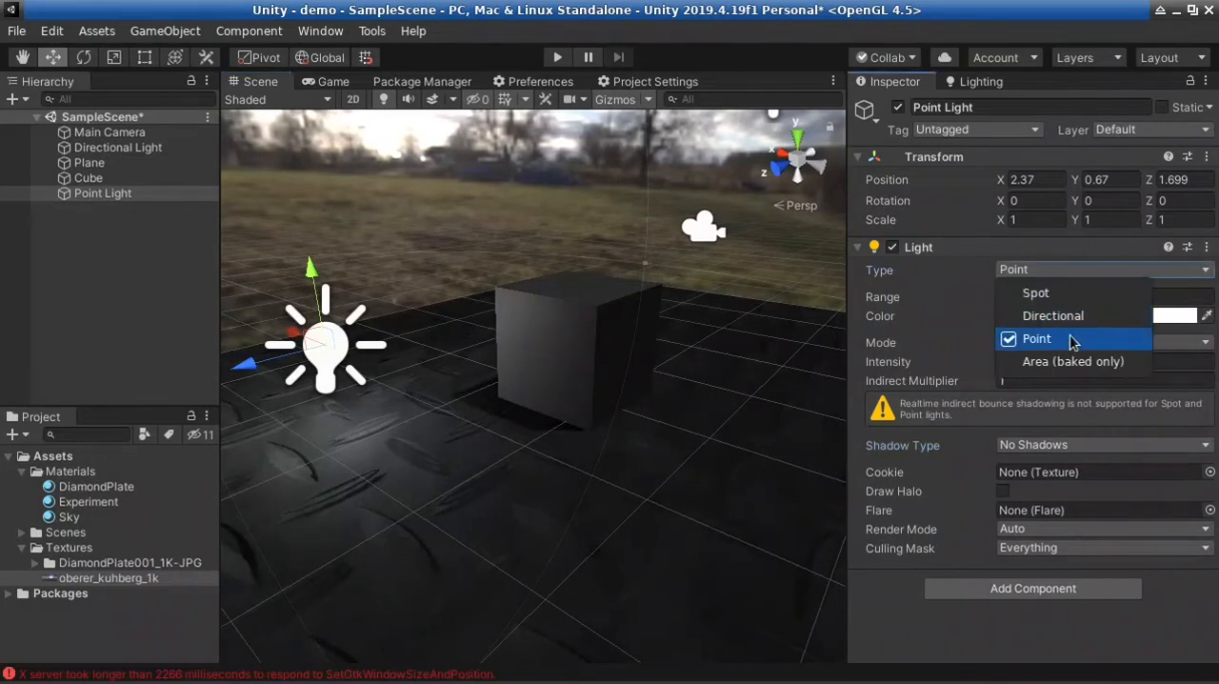
click(1047, 292)
right_drag(522, 487, 563, 501)
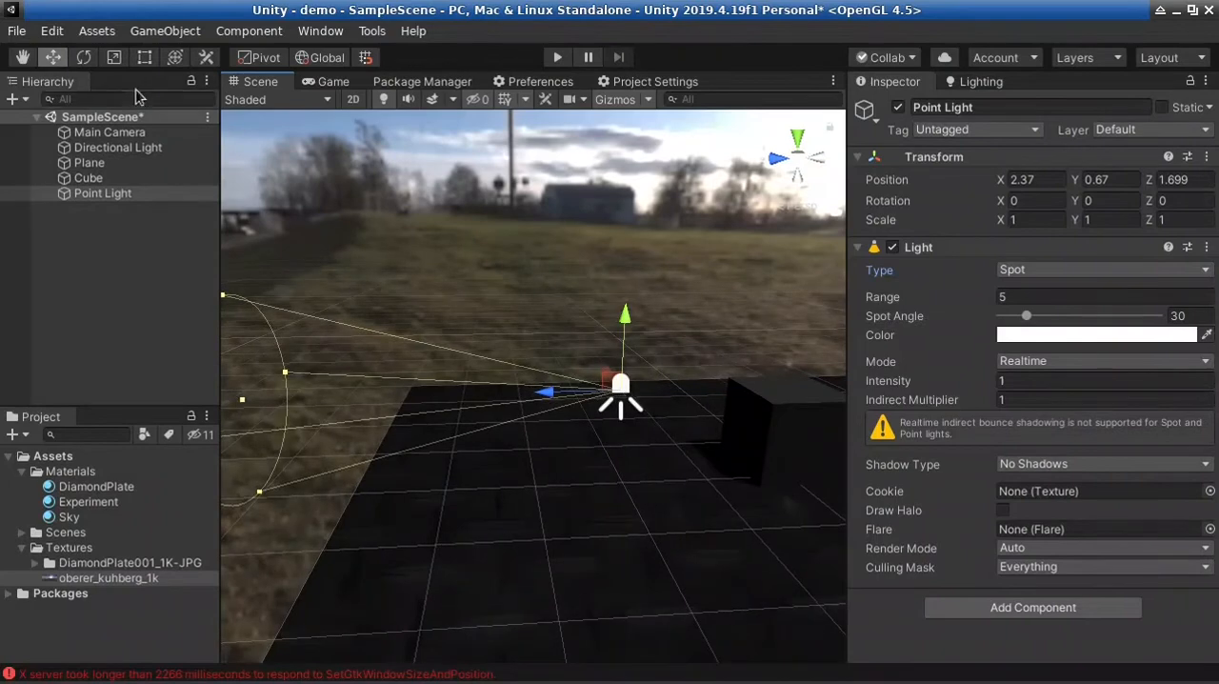
key(e)
drag(581, 338, 405, 500)
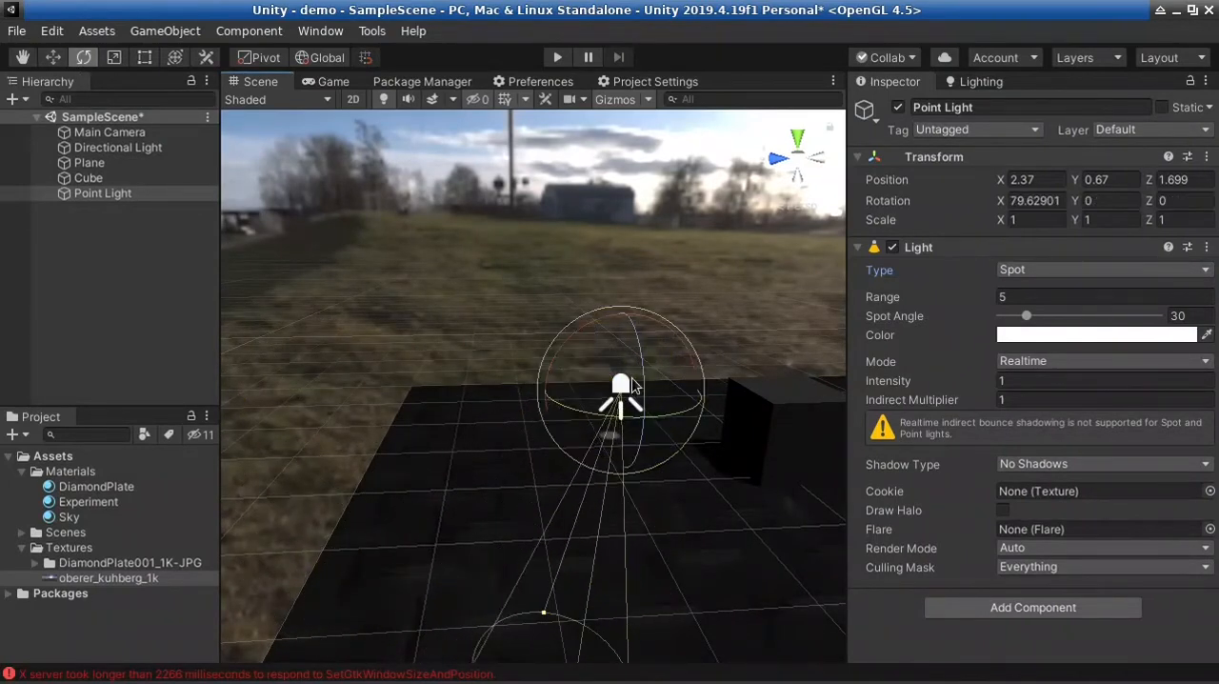
Raise the spot light above the plane to about Y 1.88 and set its Intensity to 3
key(w)
drag(620, 312, 601, 201)
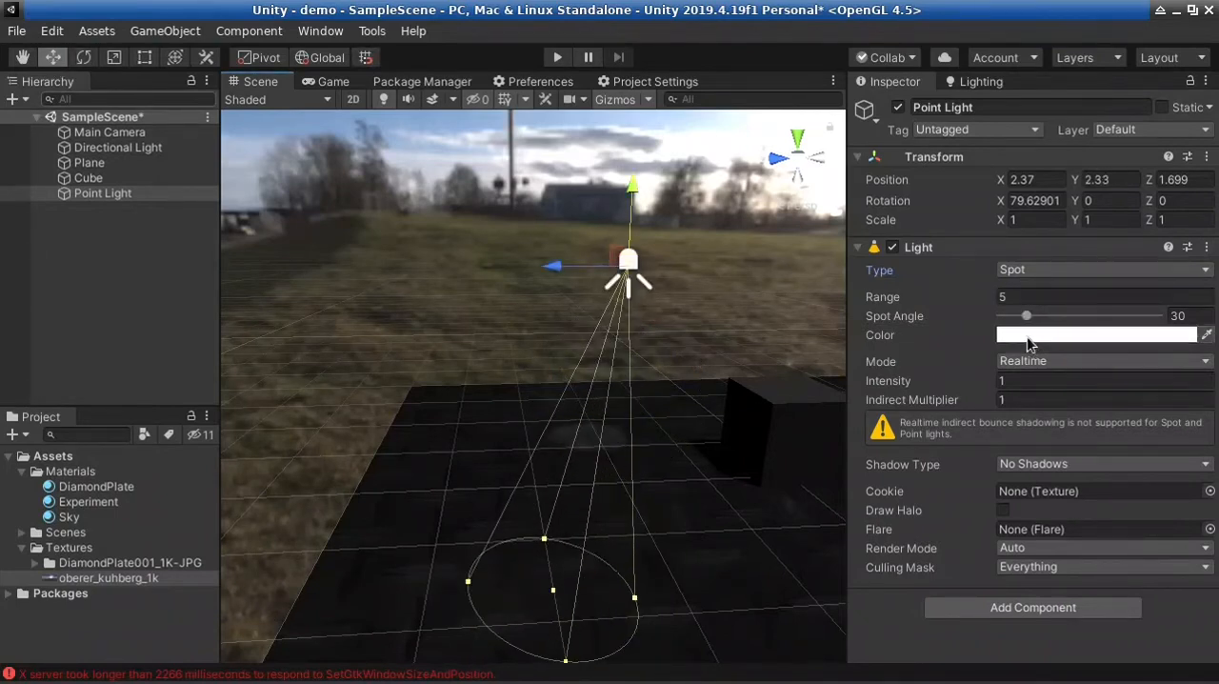
click(1031, 379)
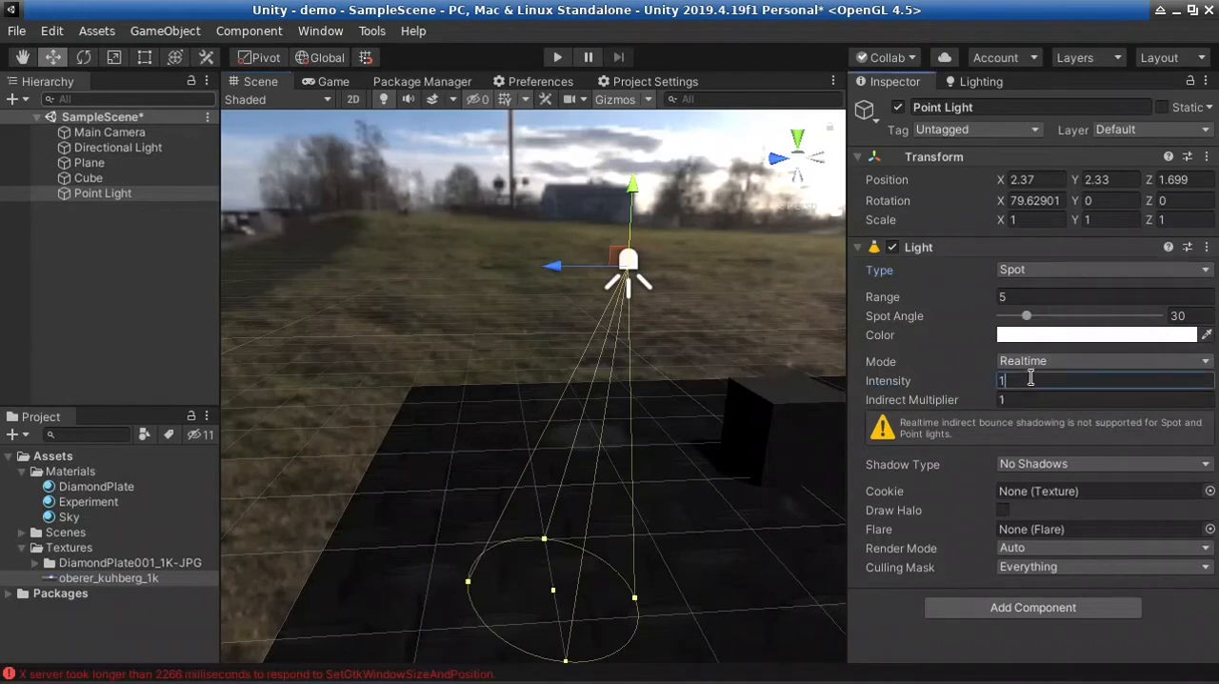
key(BackSpace)
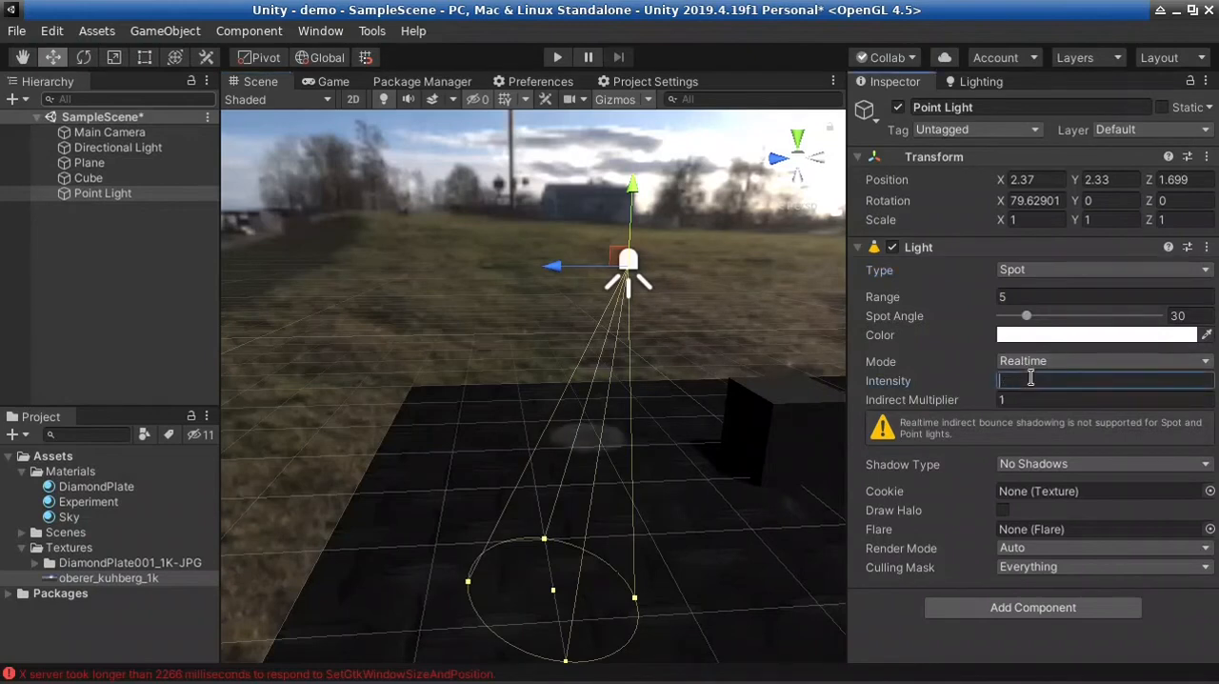
text(2)
key(BackSpace)
text(3)
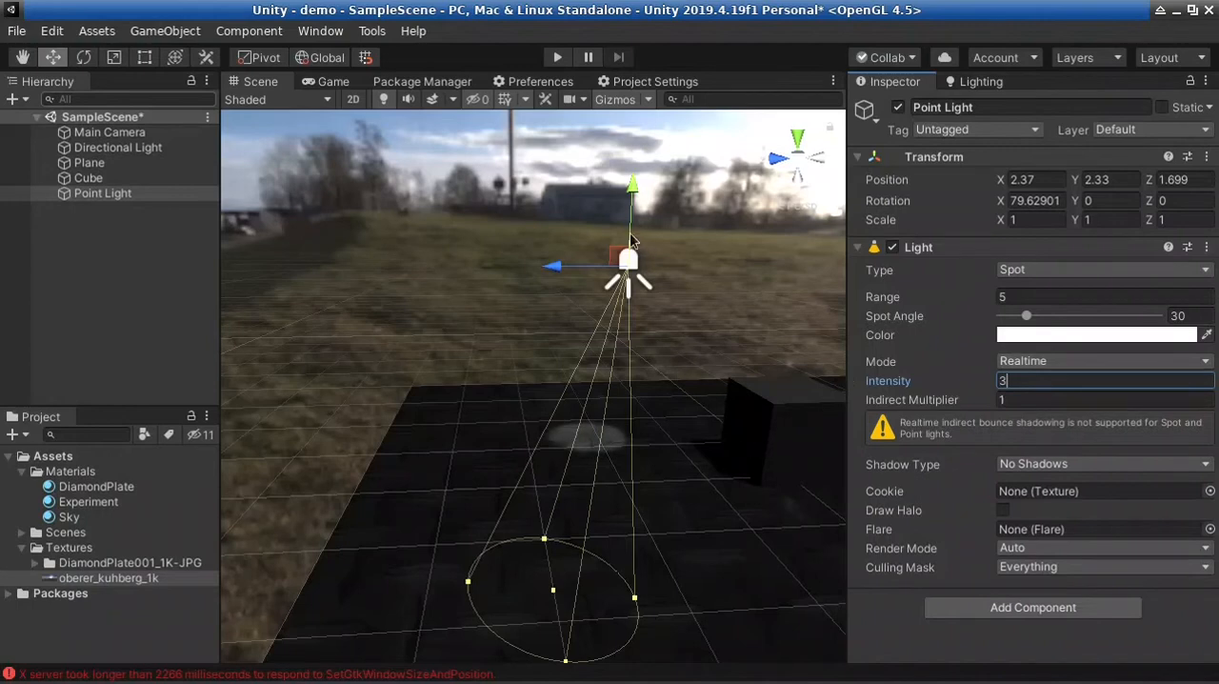
drag(640, 186, 636, 223)
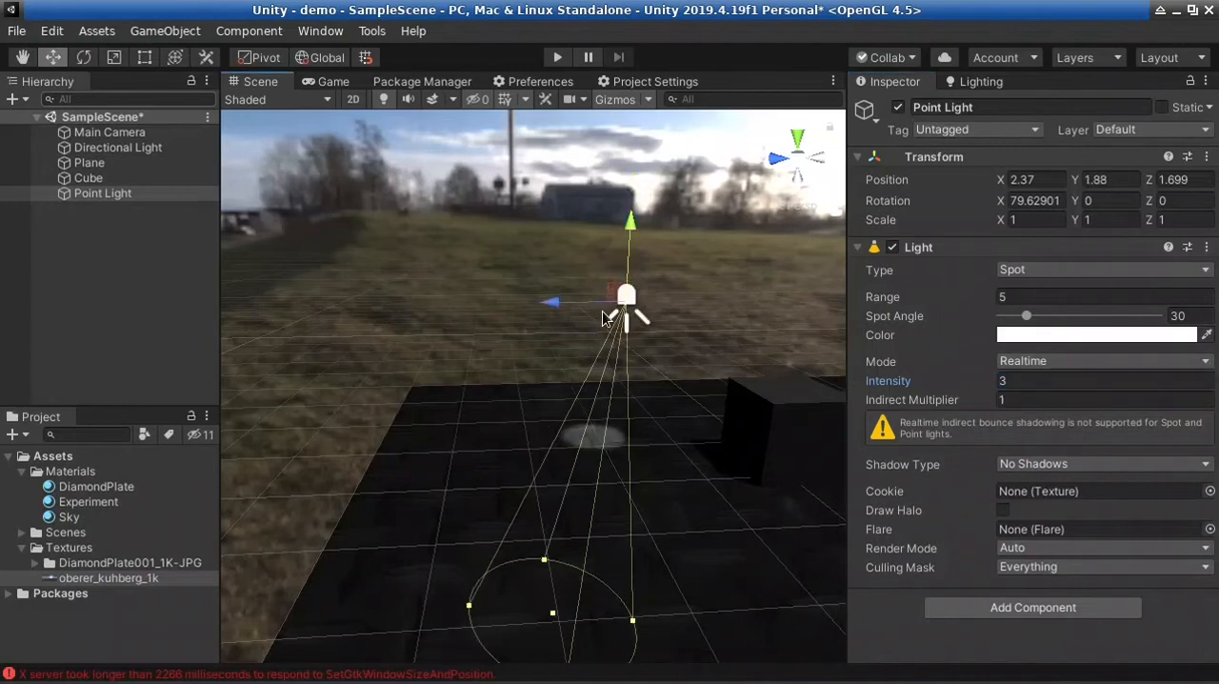
Tilt the spot light with the Transform tool to about 114.5 degrees around X and widen its Spot Angle to 52
click(175, 57)
drag(550, 326, 866, 446)
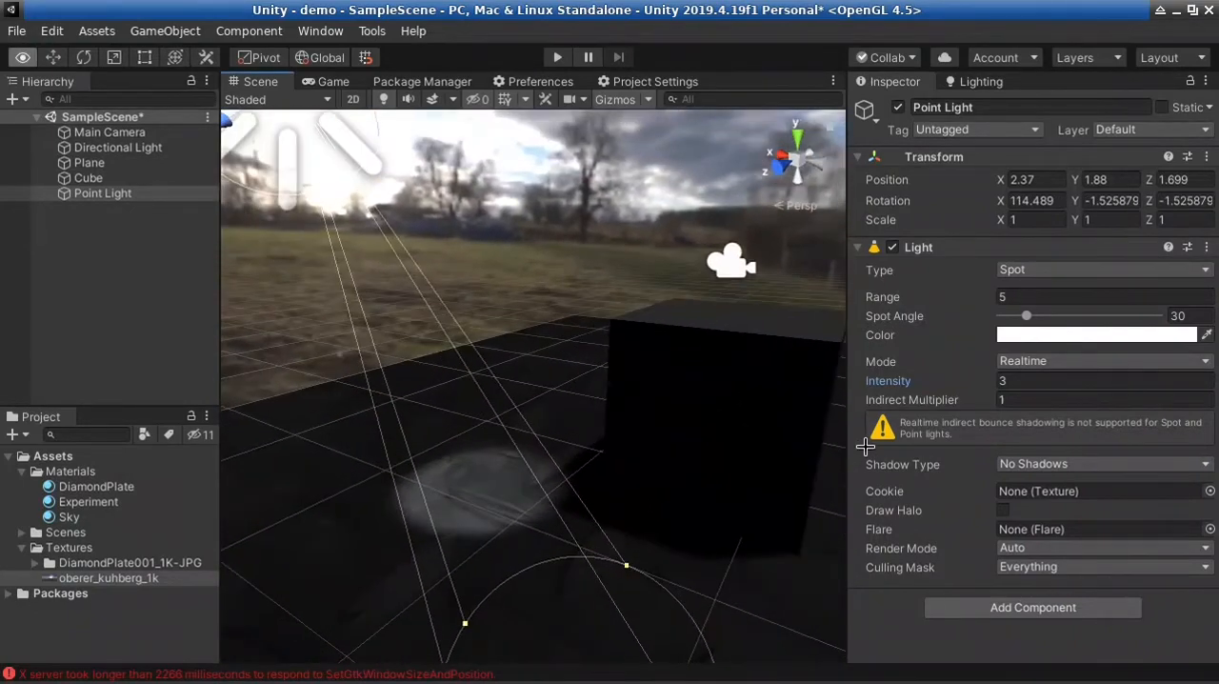
key(f)
click(916, 472)
right_drag(693, 490, 603, 486)
key(w)
key(s)
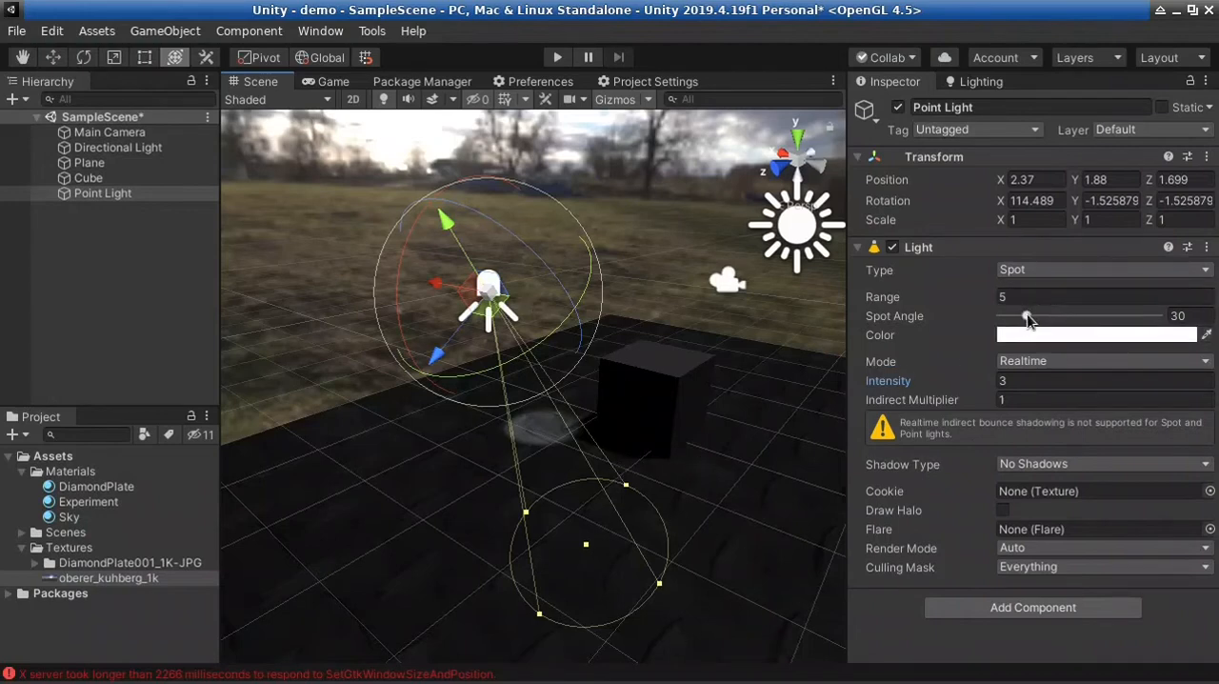
mouse_move(1027, 316)
mouse_down()
mouse_move(1074, 315)
mouse_move(1031, 315)
mouse_move(1059, 315)
mouse_move(1048, 310)
mouse_up()
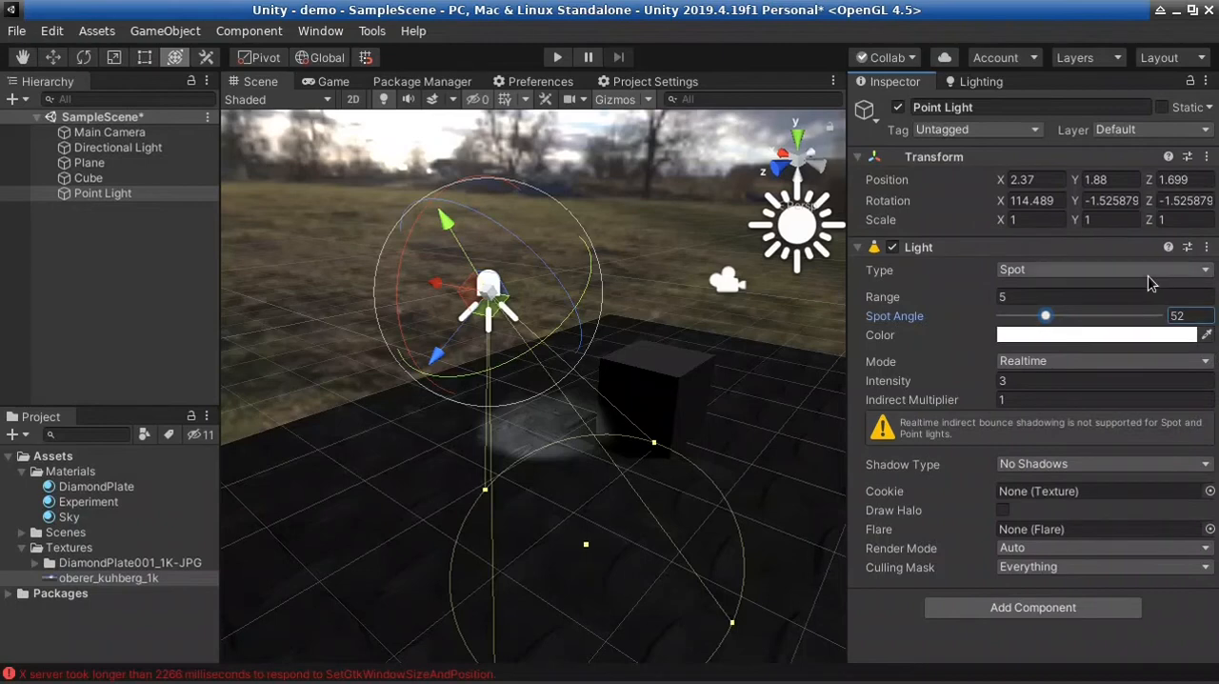
Change the light's Type back to Point and switch the handle orientation to Local and back to Global
click(1111, 274)
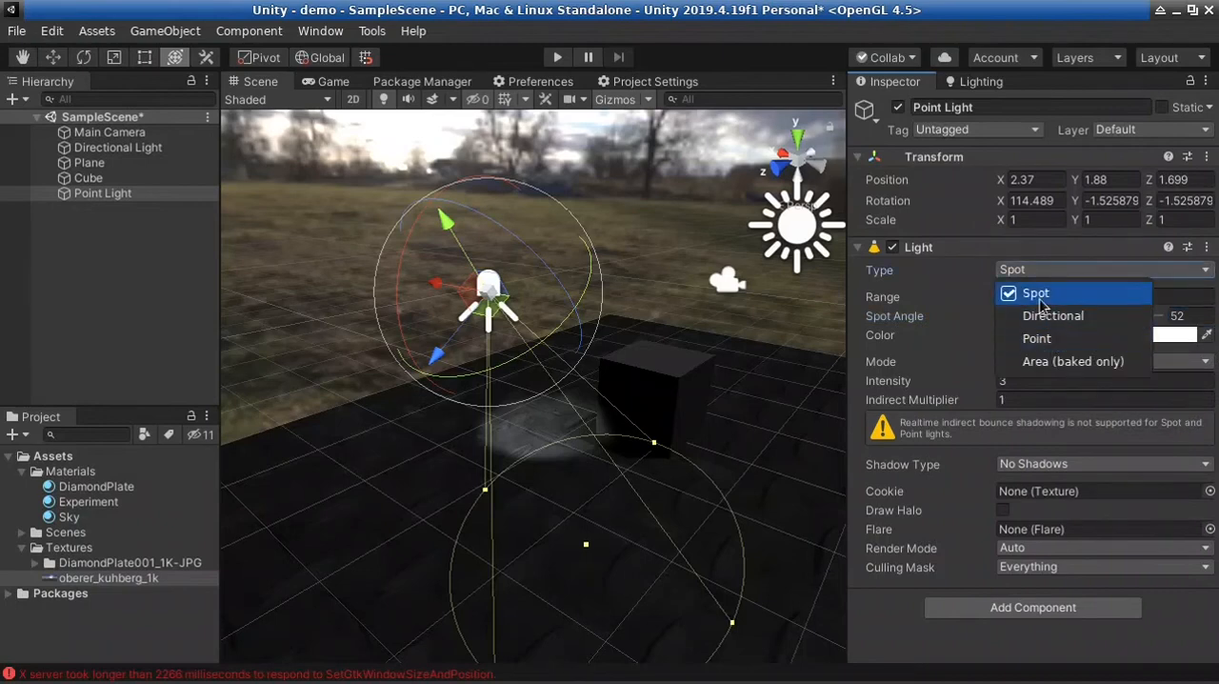
click(1038, 338)
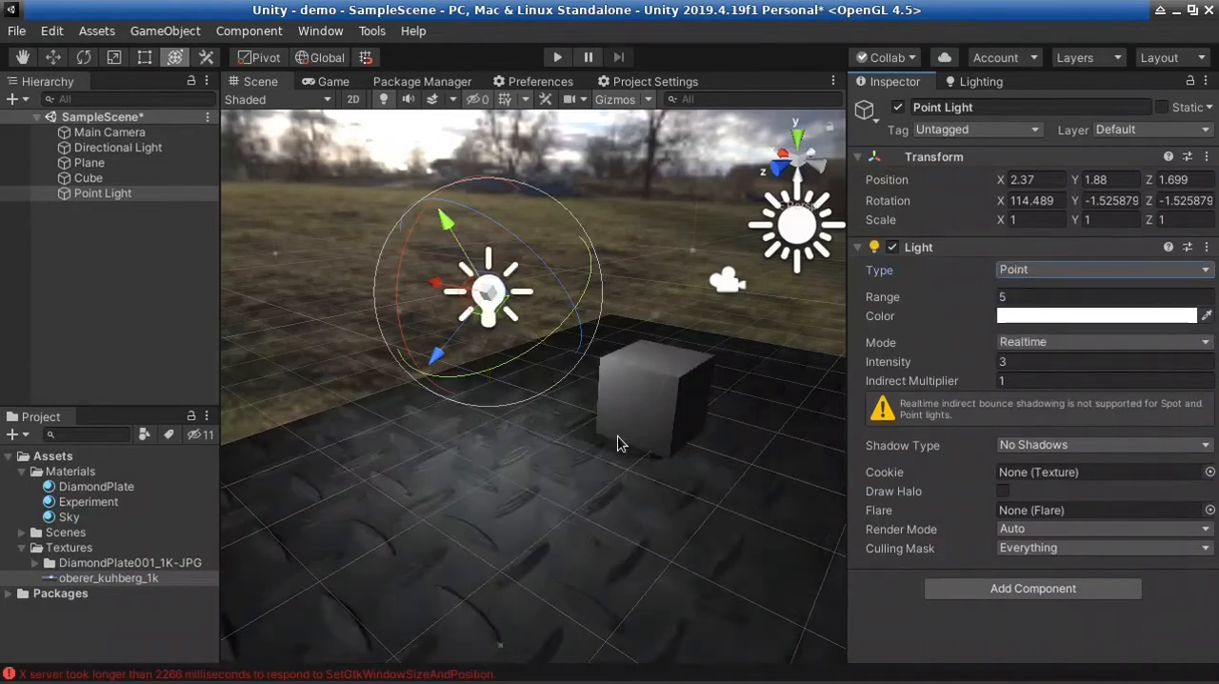
click(305, 63)
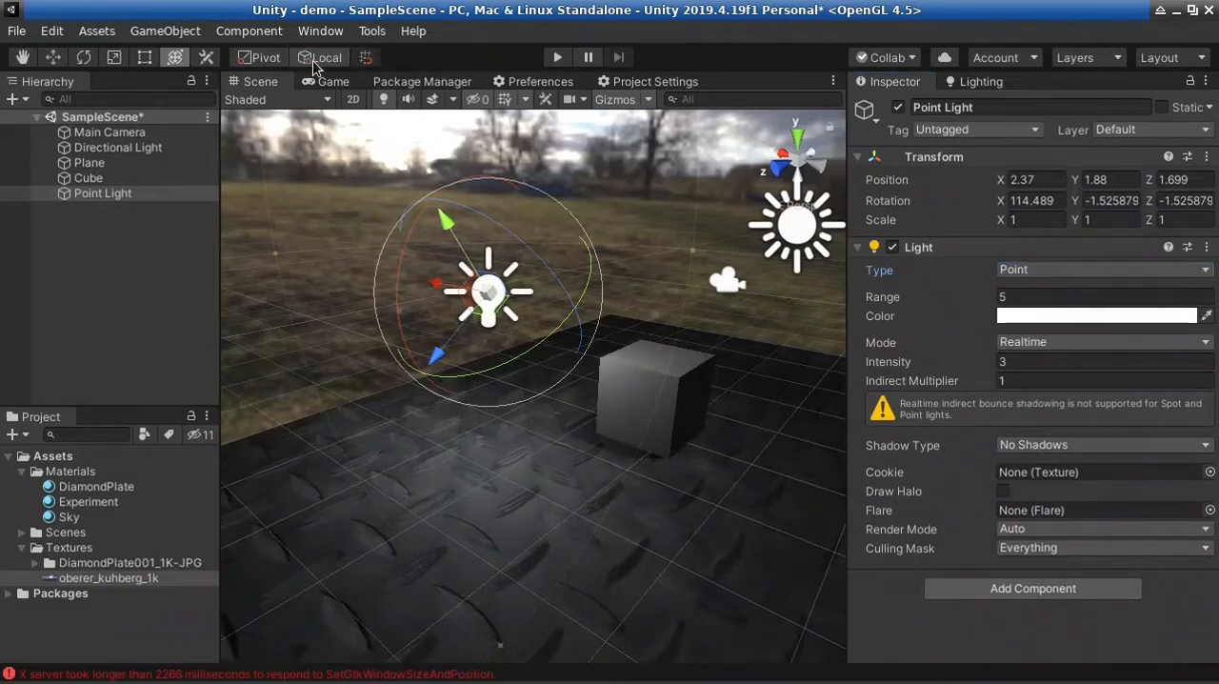
click(312, 60)
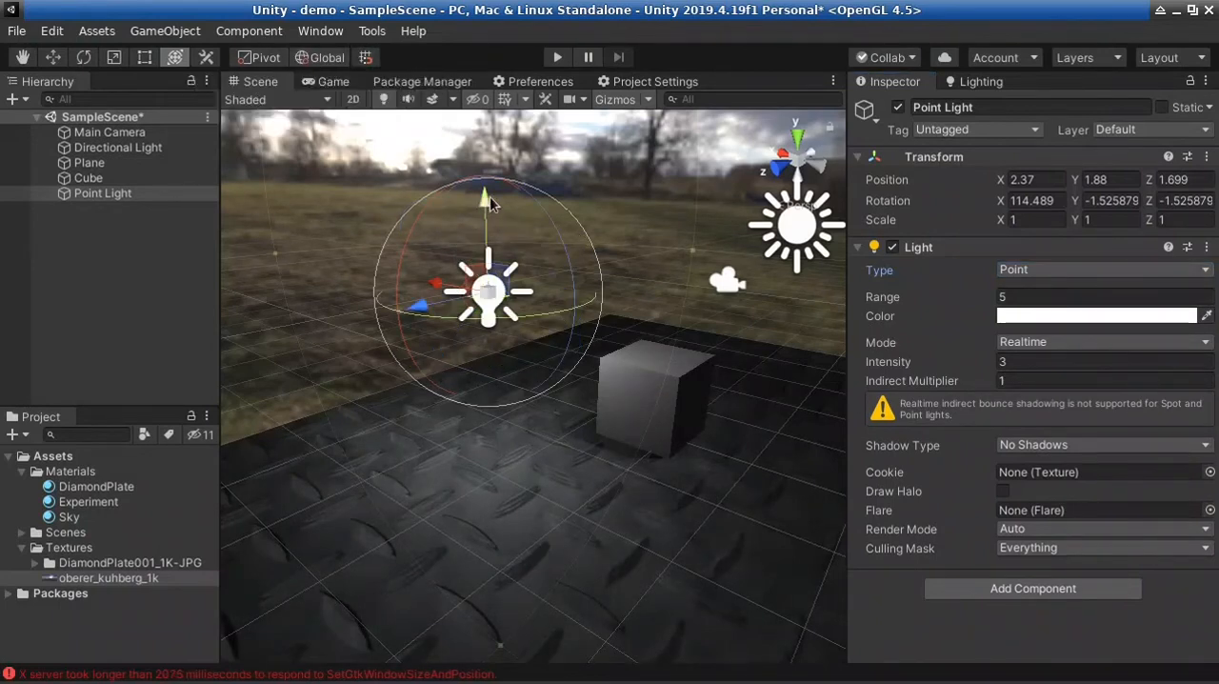
Lower the Point Light toward the plane and set the Directional Light's Intensity to 0.5
drag(490, 197, 492, 250)
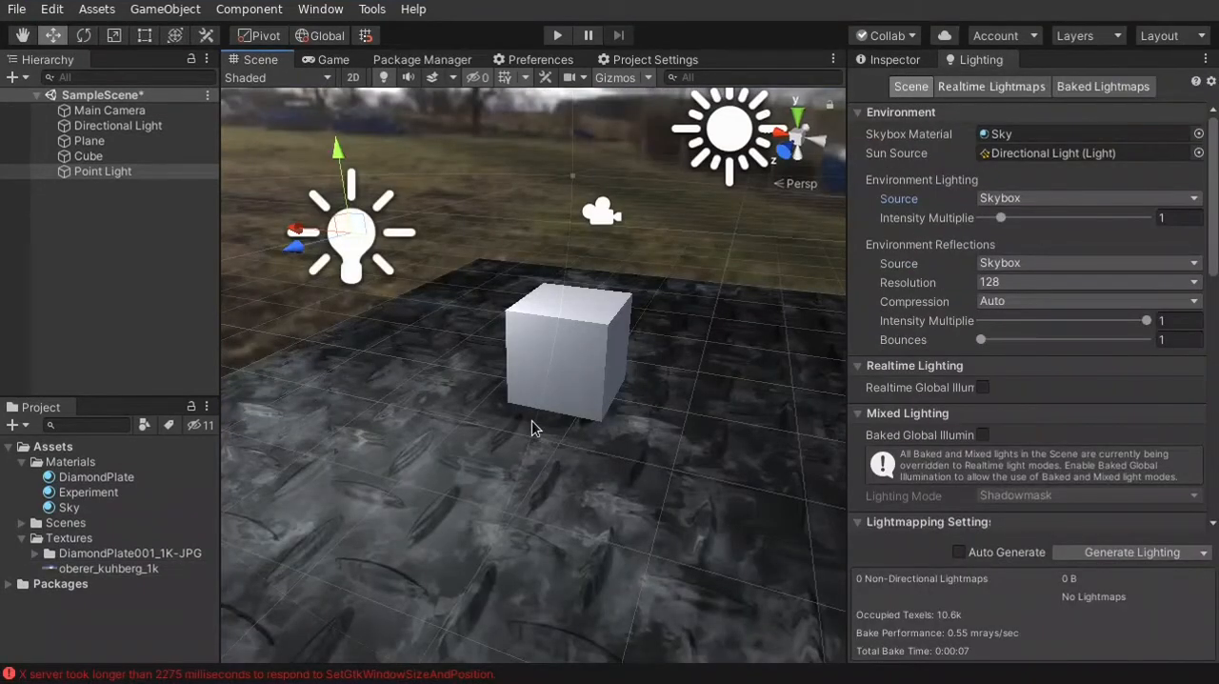
mouse_move(647, 420)
right_down()
mouse_move(582, 329)
mouse_move(621, 385)
mouse_move(771, 384)
mouse_move(770, 409)
mouse_move(757, 400)
mouse_move(776, 403)
mouse_move(661, 416)
right_up()
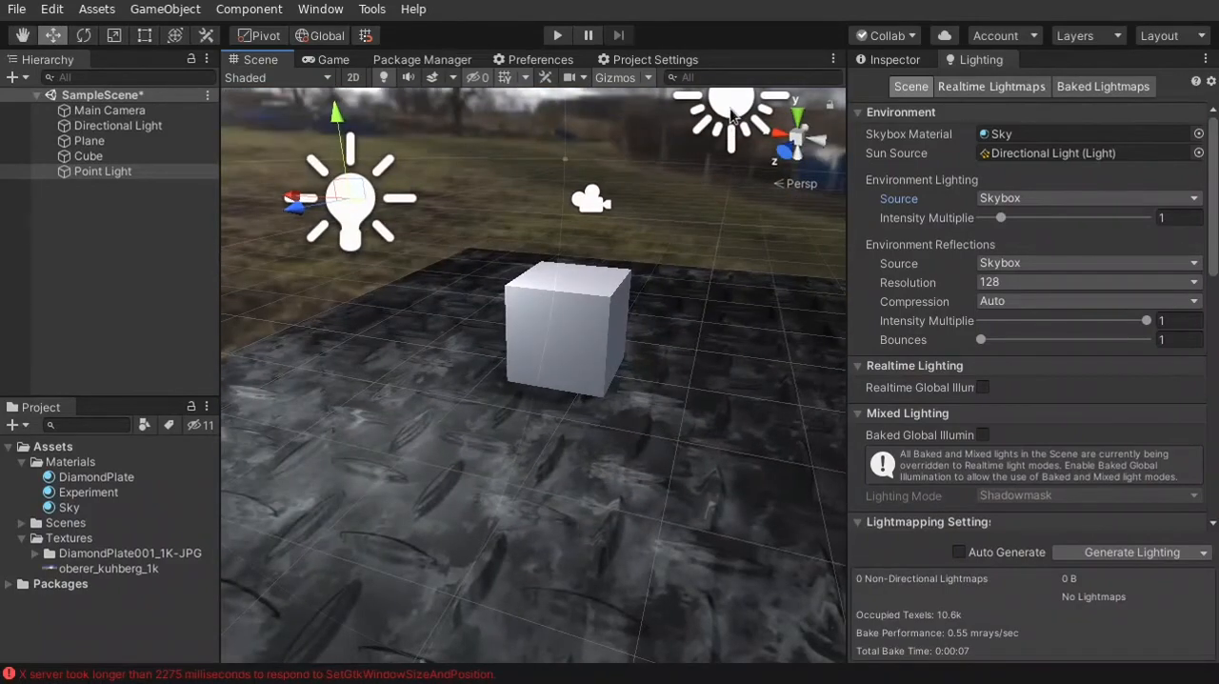
click(732, 116)
click(885, 62)
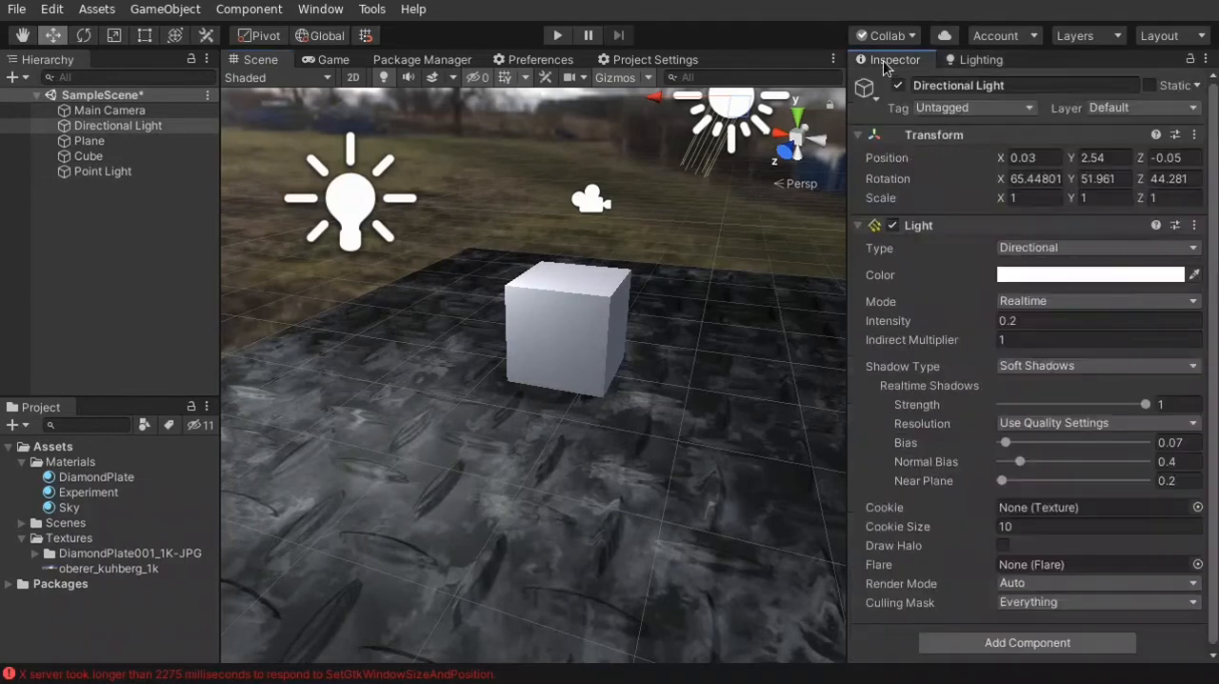
click(1019, 322)
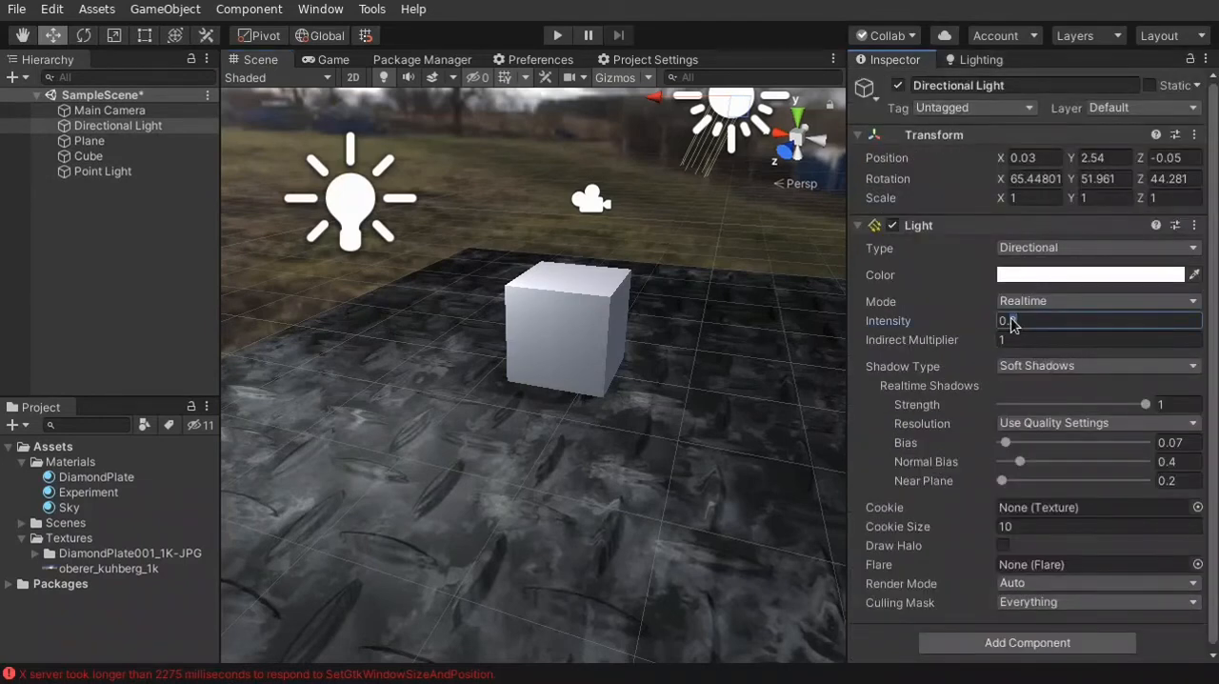
text(6)
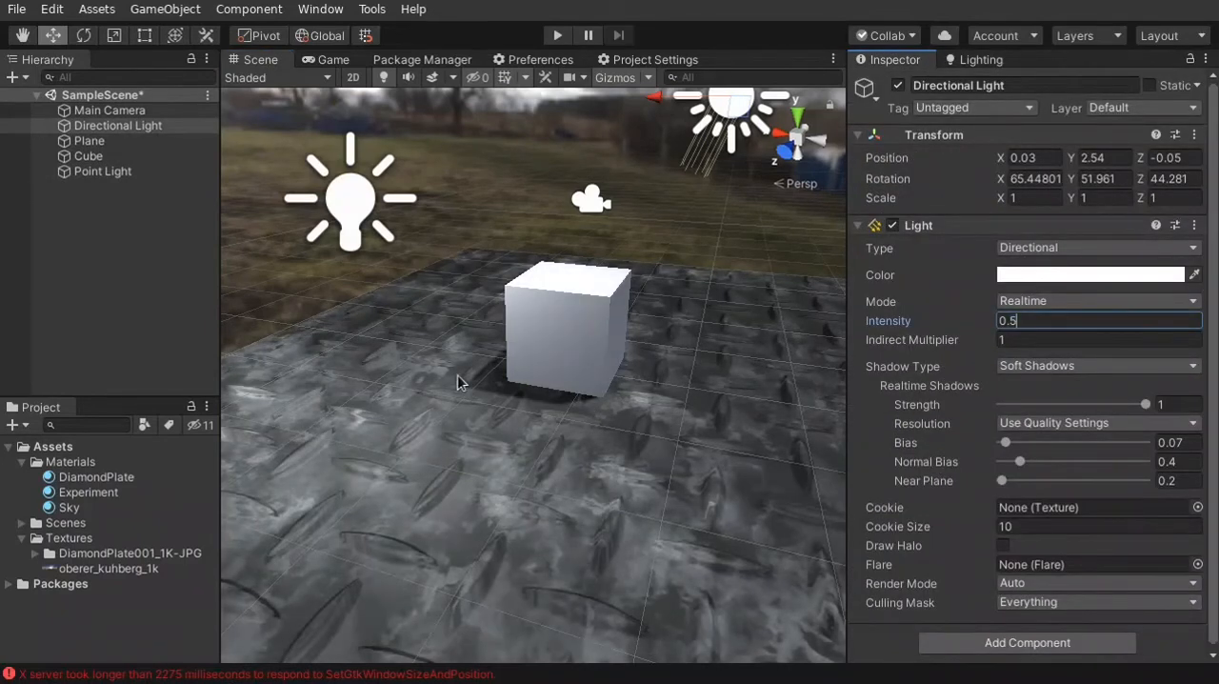
Select the plane and set its DiamondPlate material's main Tiling to X 10 and Y 10
click(473, 445)
mouse_move(645, 489)
right_down()
mouse_move(600, 515)
mouse_move(645, 506)
right_up()
scroll(645, 506, down, 4)
scroll(888, 409, down, 5)
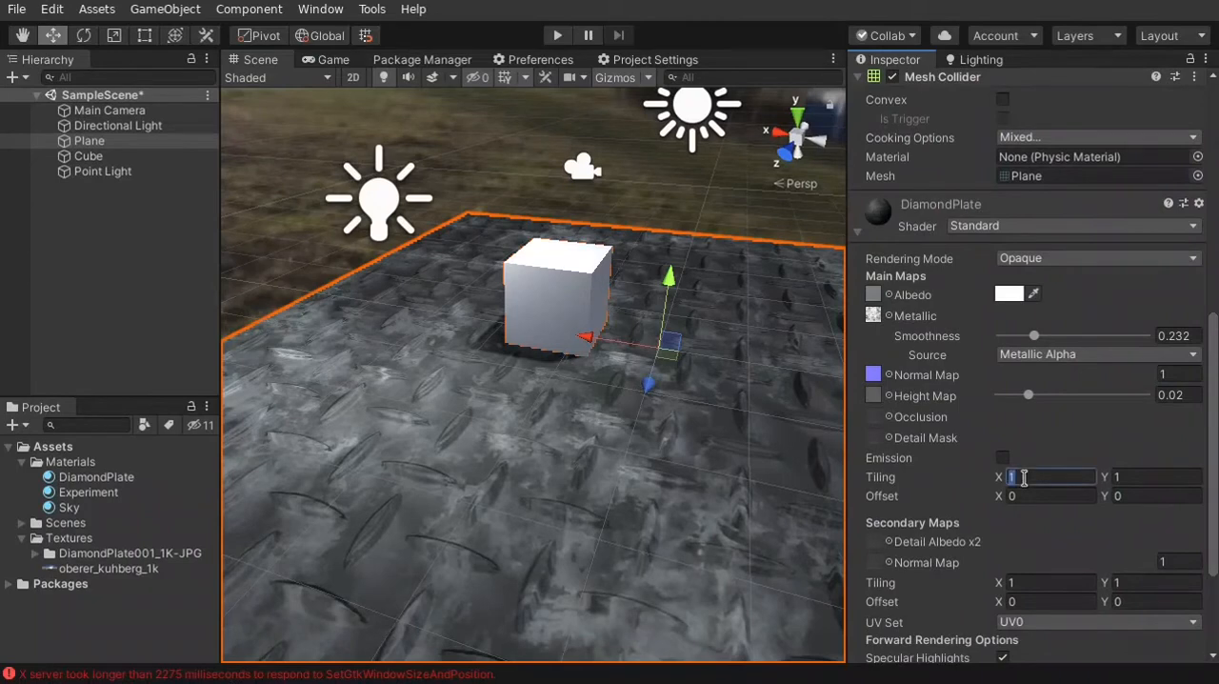
text(10)
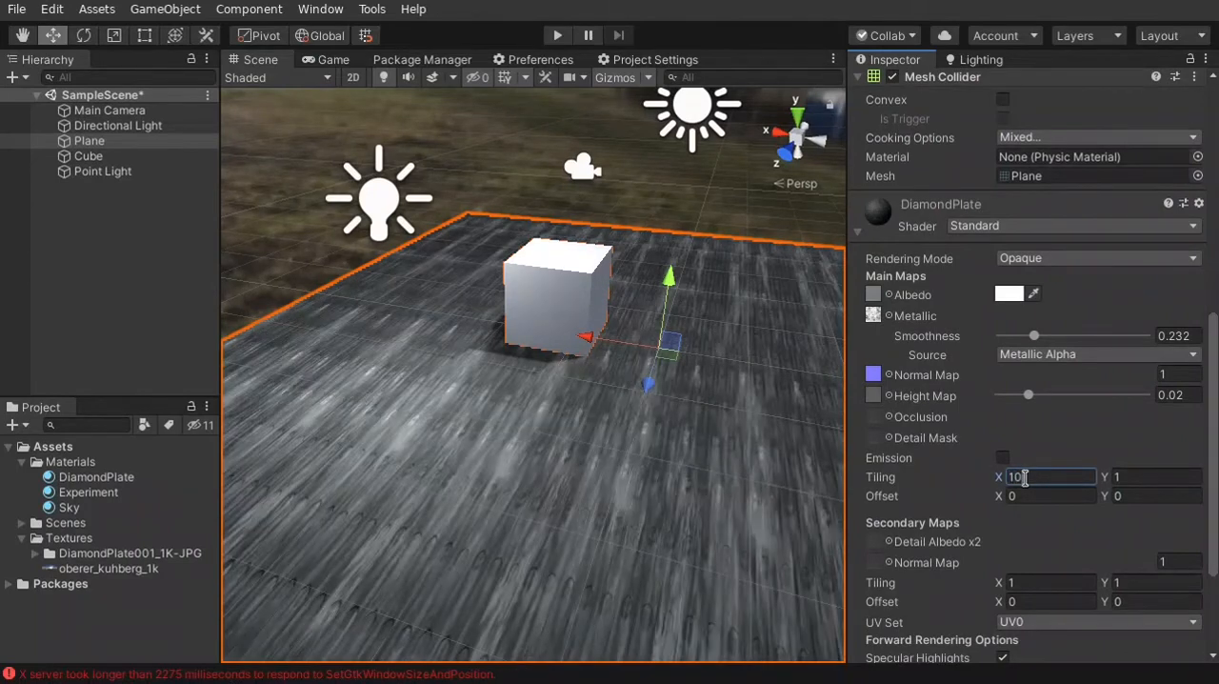
click(1141, 476)
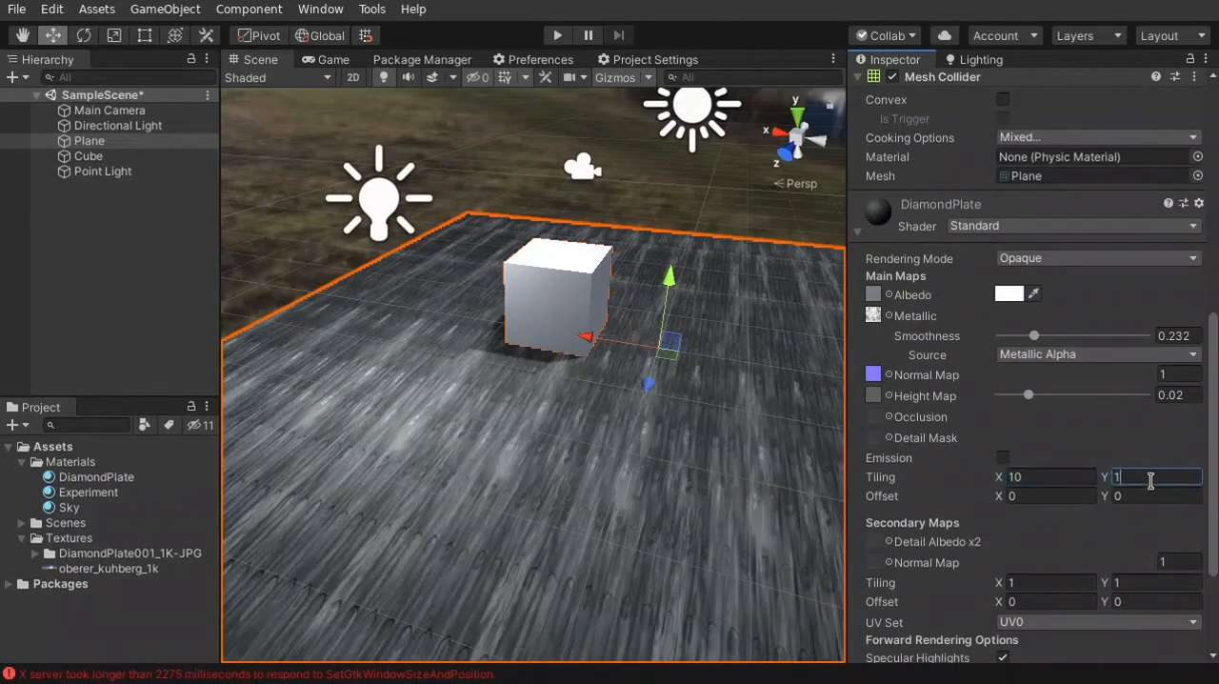
text(10)
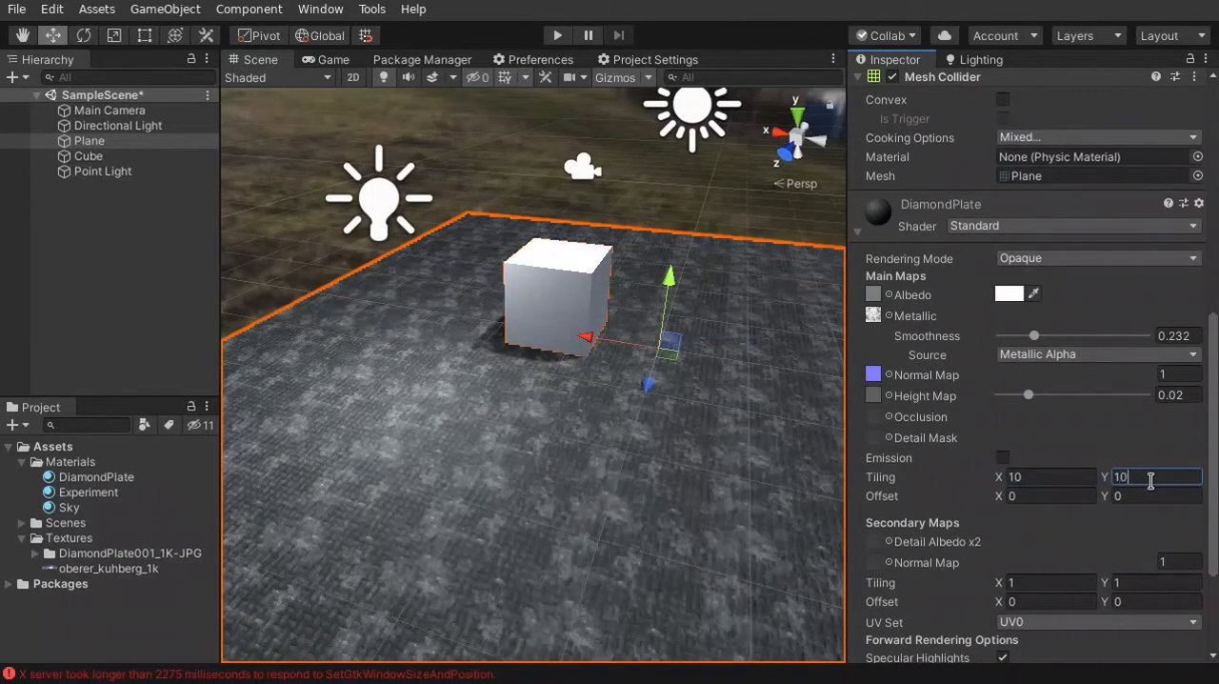
Reduce the DiamondPlate material's main Tiling to X 5 and Y 5
click(1030, 479)
text(5)
click(1138, 478)
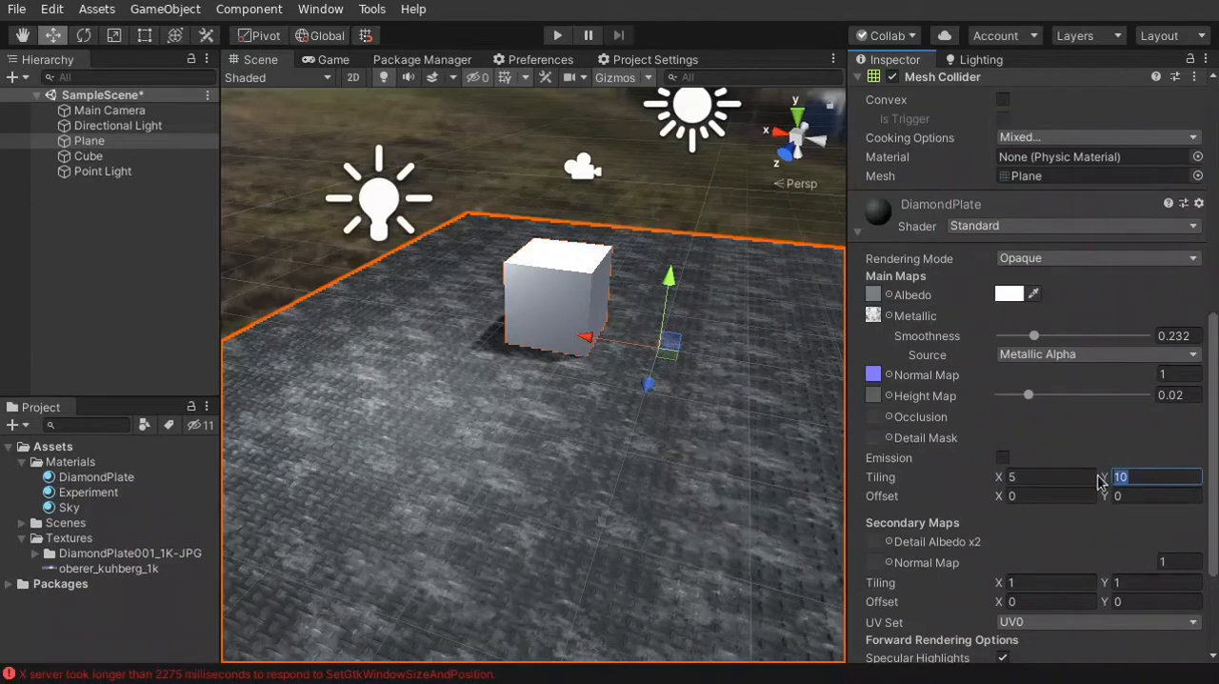
text(5)
Set the DiamondPlate material's main Tiling to X 3 and Y 3
click(1057, 478)
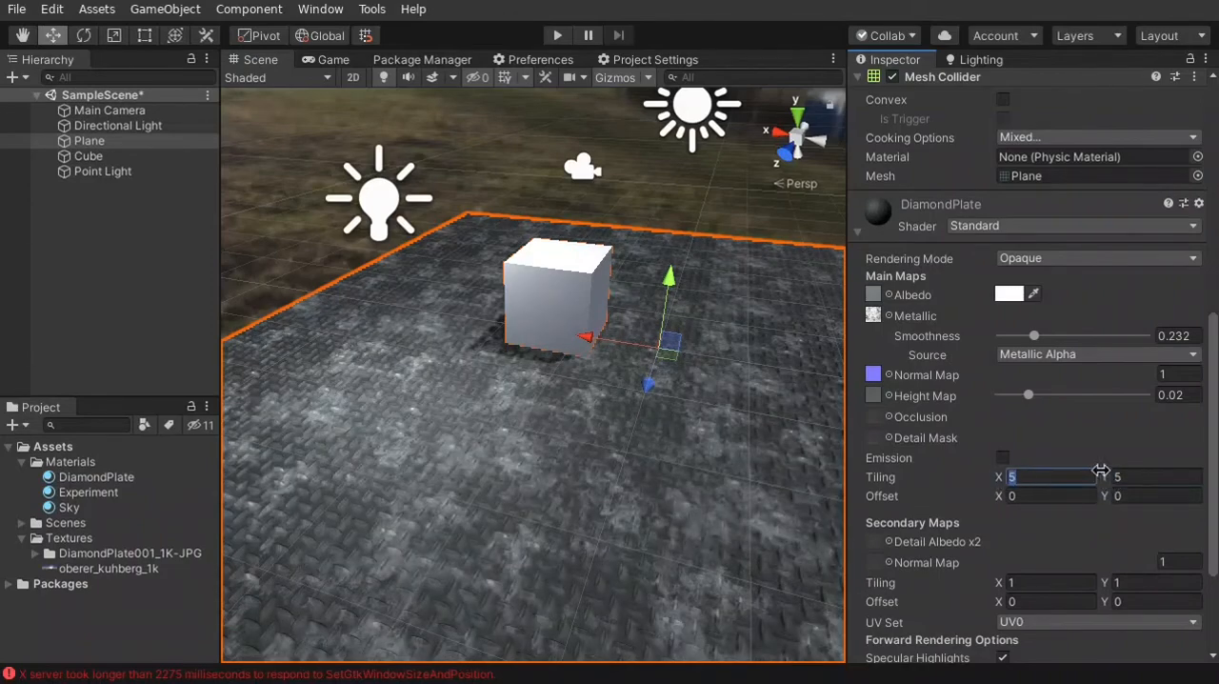
text(3)
click(1144, 477)
text(3)
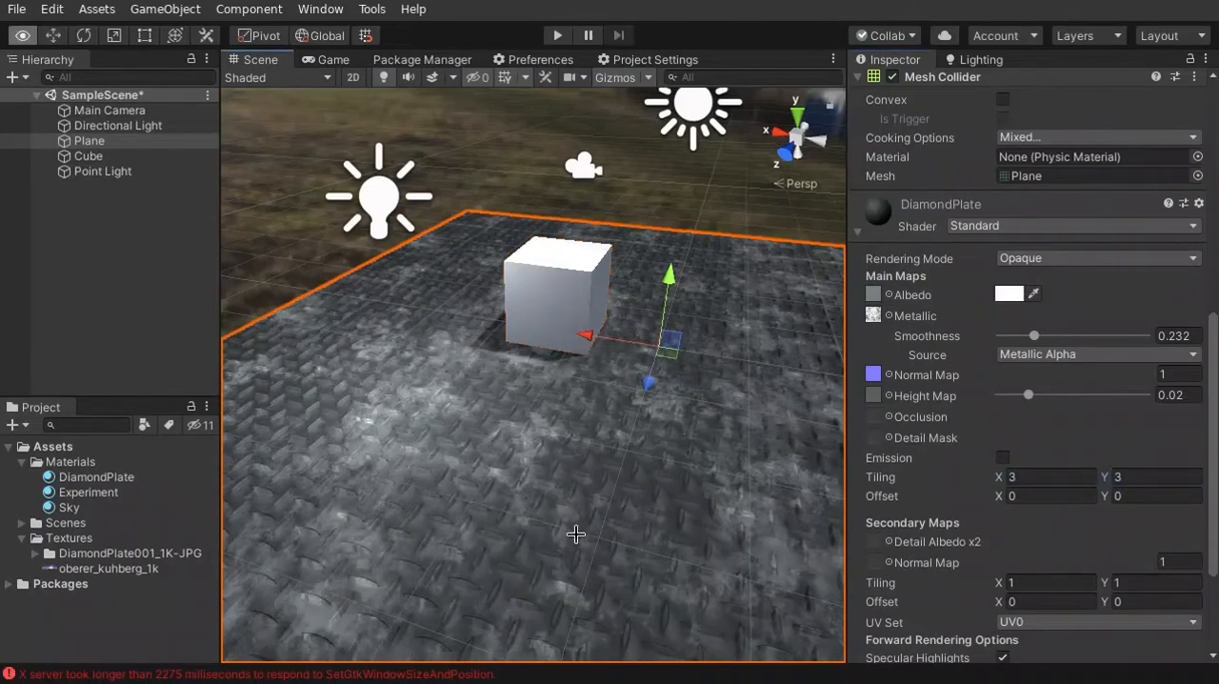
Select the Directional Light and raise its Intensity to 1
right_drag(576, 534, 657, 255)
click(593, 227)
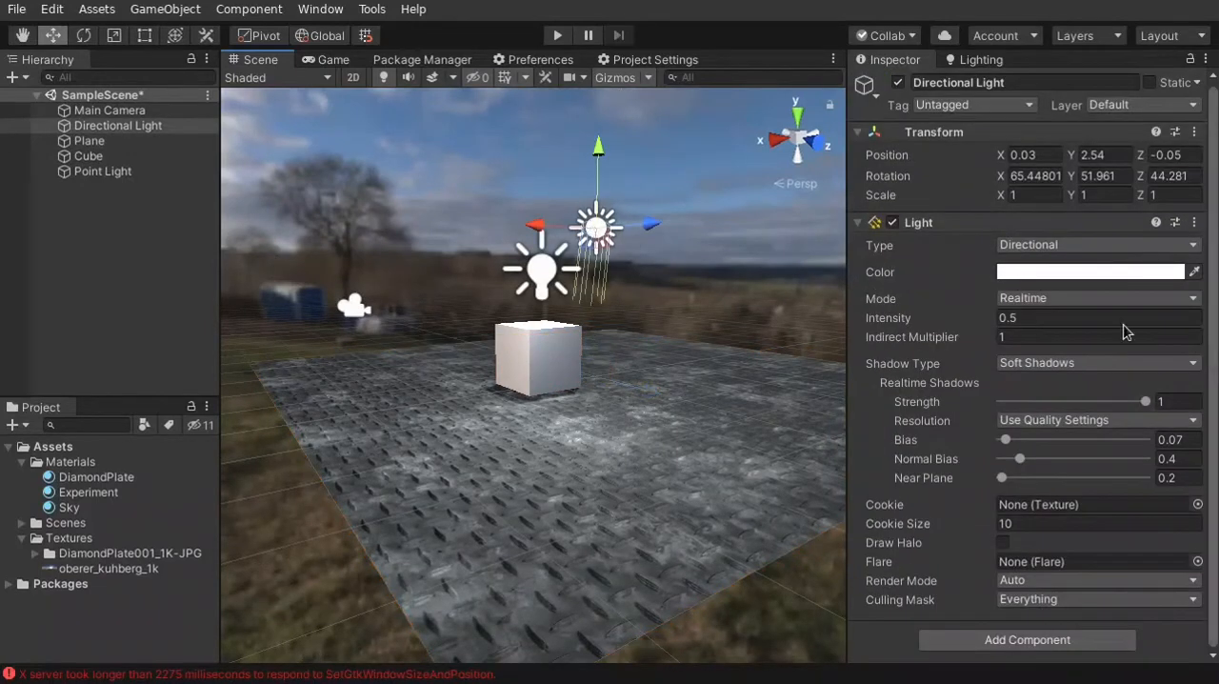
click(1025, 314)
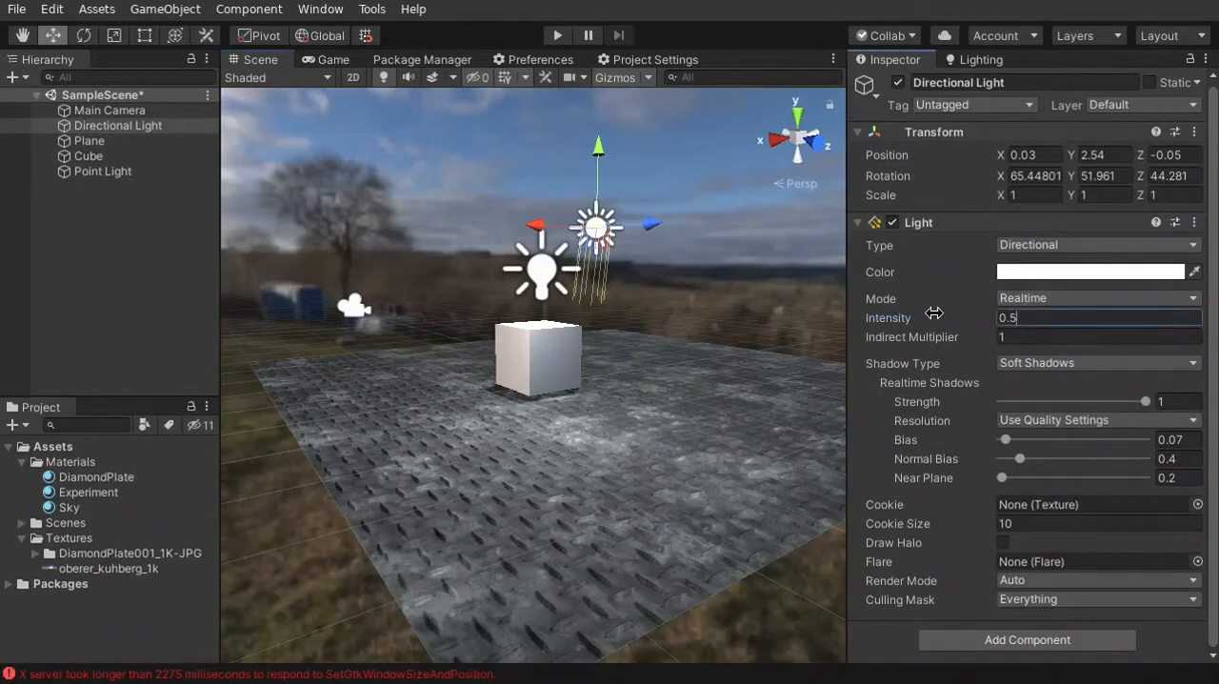
drag(935, 313, 984, 311)
right_drag(617, 419, 467, 460)
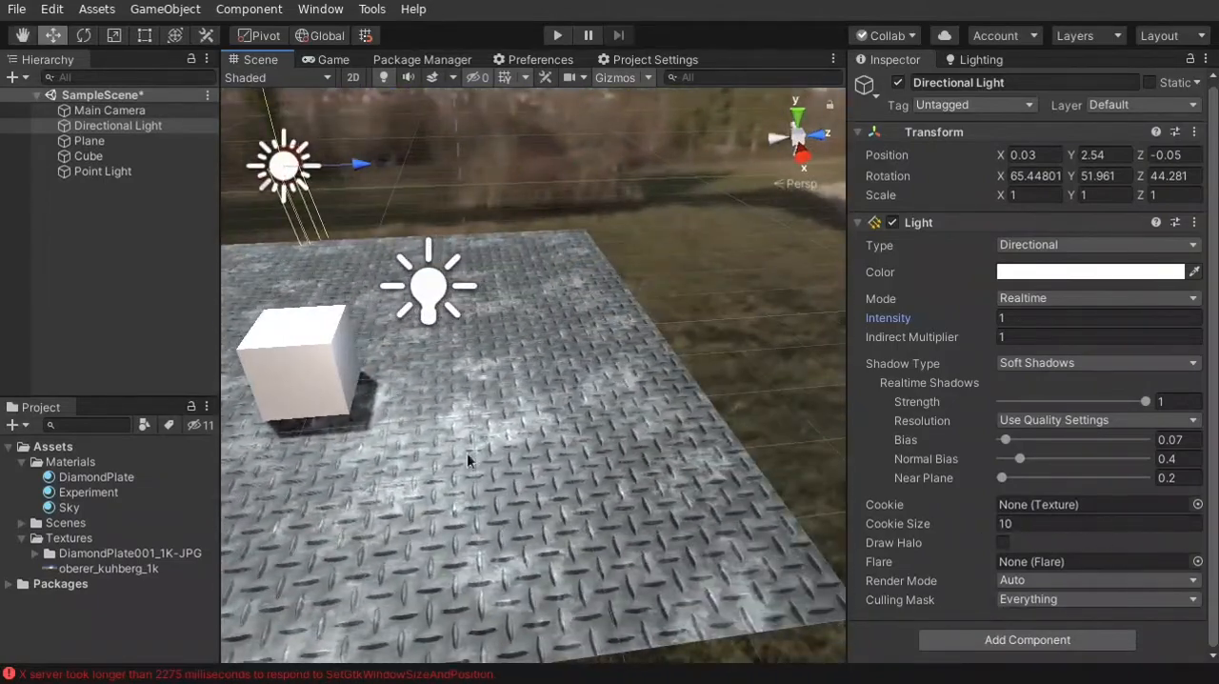
right_drag(564, 468, 427, 232)
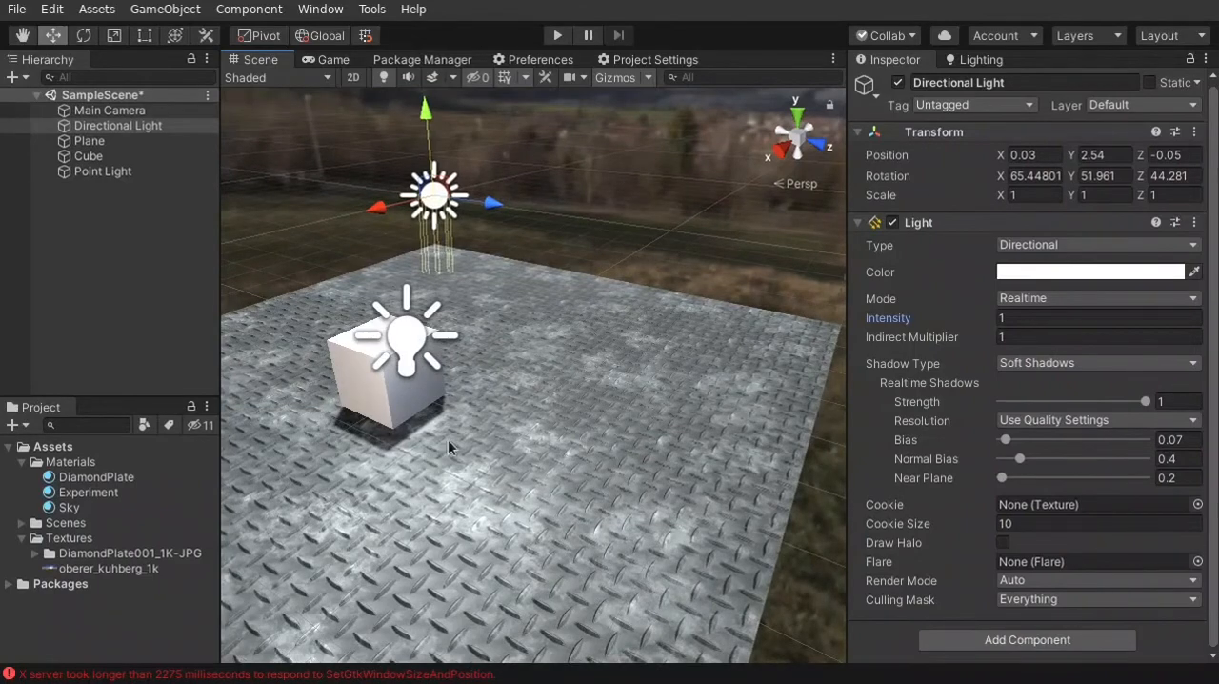
right_drag(497, 505, 436, 502)
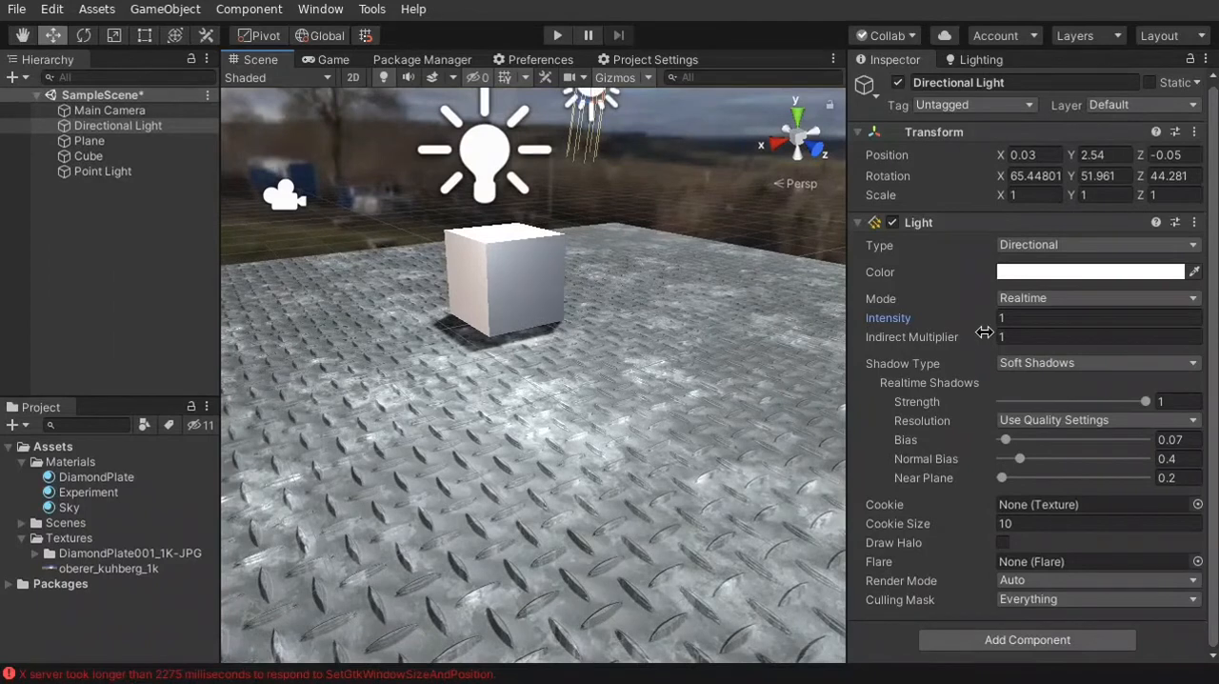
Open the DiamondPlate material asset and raise its Smoothness to 0.554
click(122, 477)
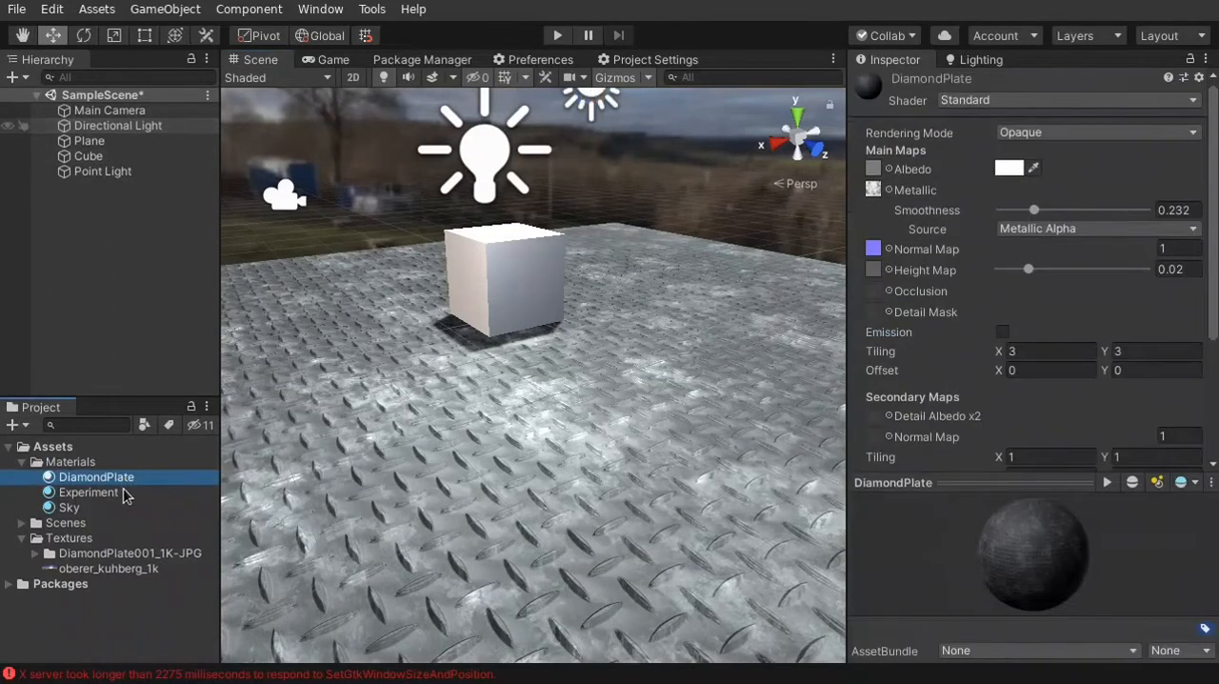
click(121, 492)
click(112, 478)
drag(1036, 211, 1082, 219)
Examine the reflections on the diamond plate floor around the cube from several angles and distances
key(s)
right_drag(632, 548, 645, 579)
key(w)
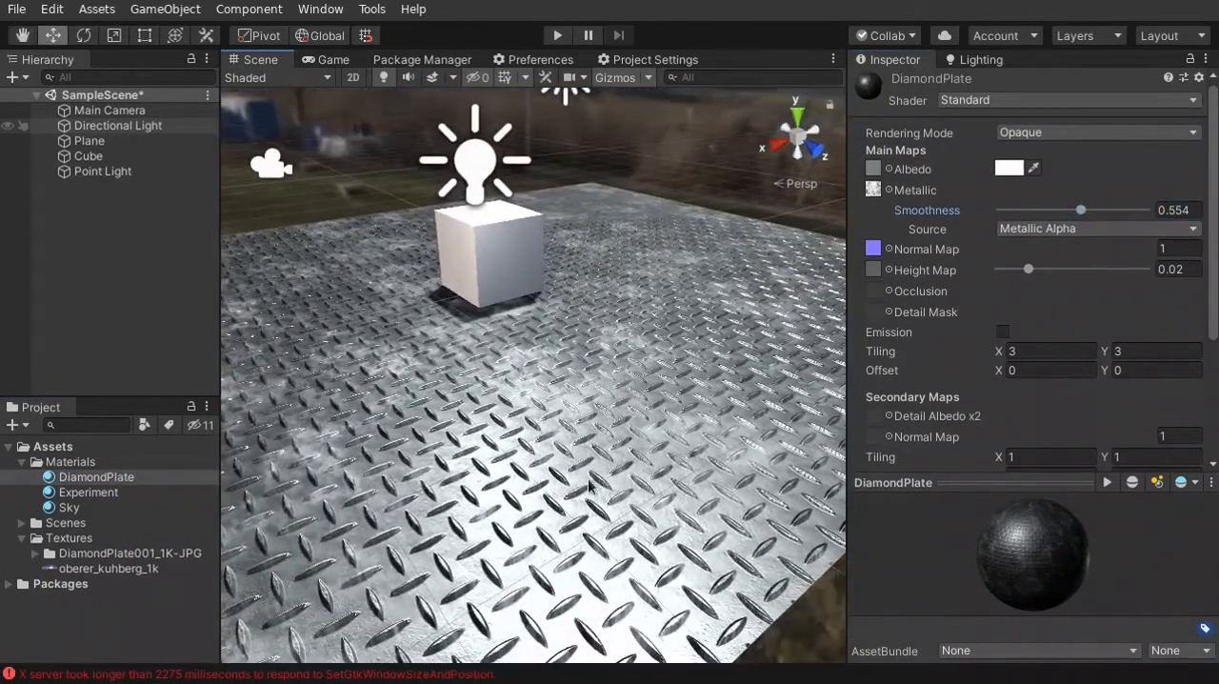
key(d)
right_drag(703, 428, 609, 151)
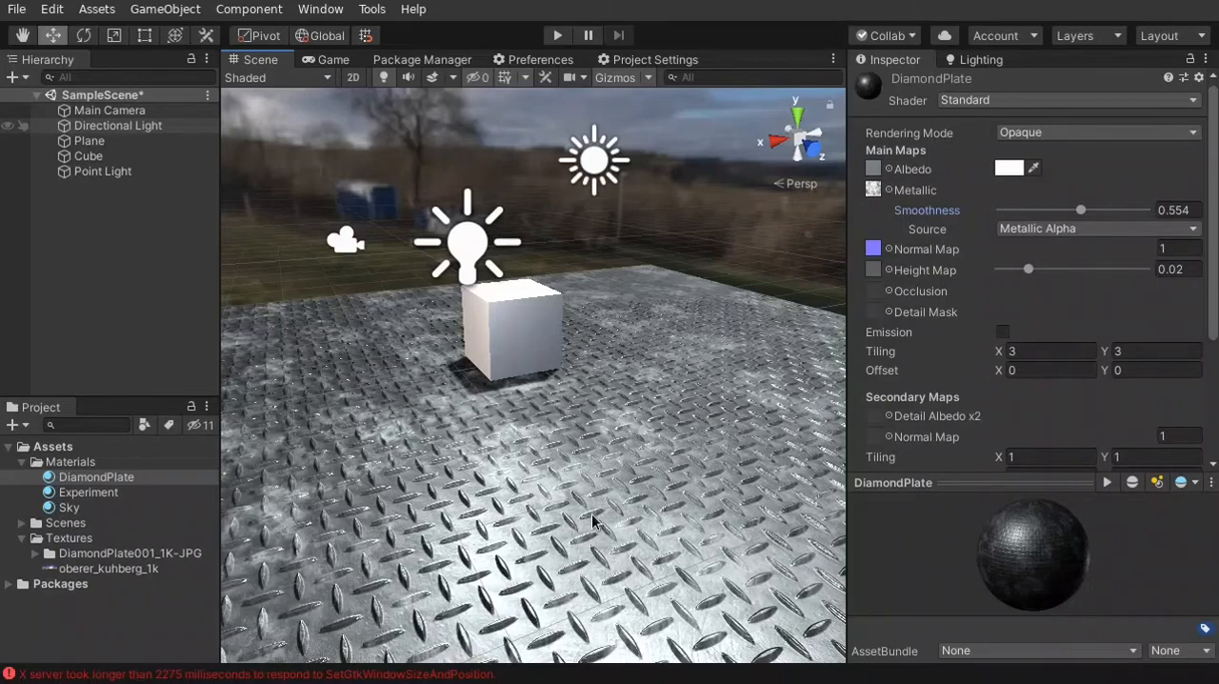
right_drag(593, 522, 573, 507)
key(w)
key(d)
key(d)
key(s)
key(w)
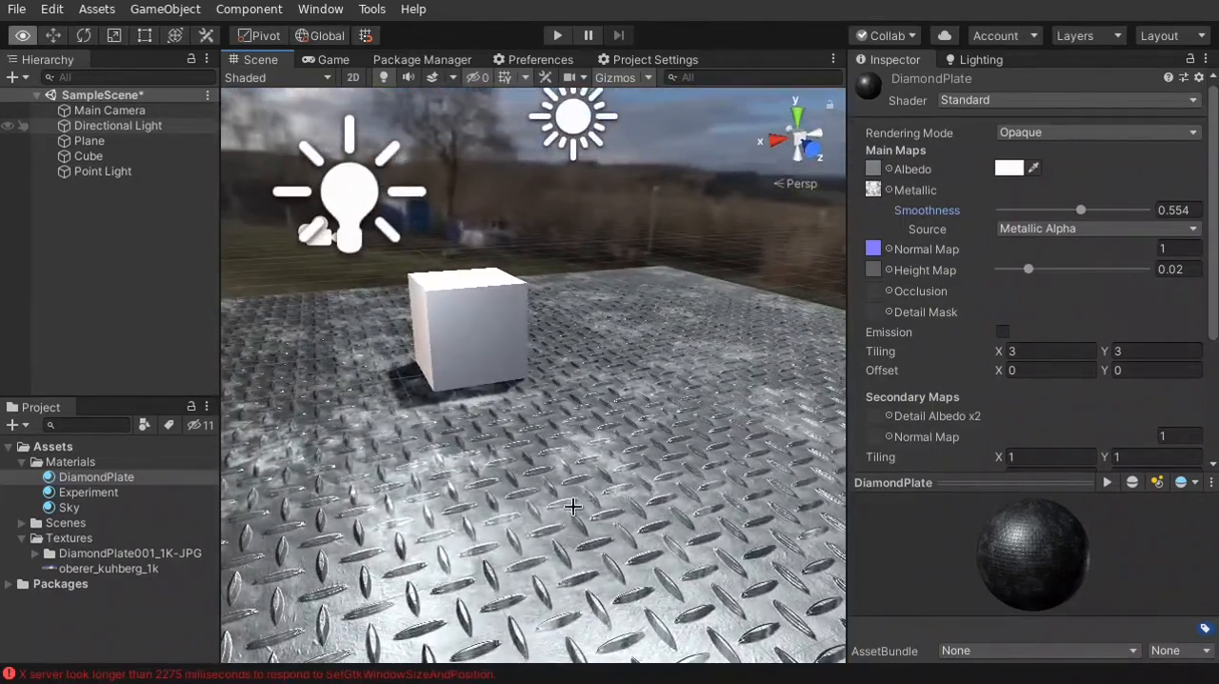
Add a Post-process Layer component to the Main Camera
click(169, 112)
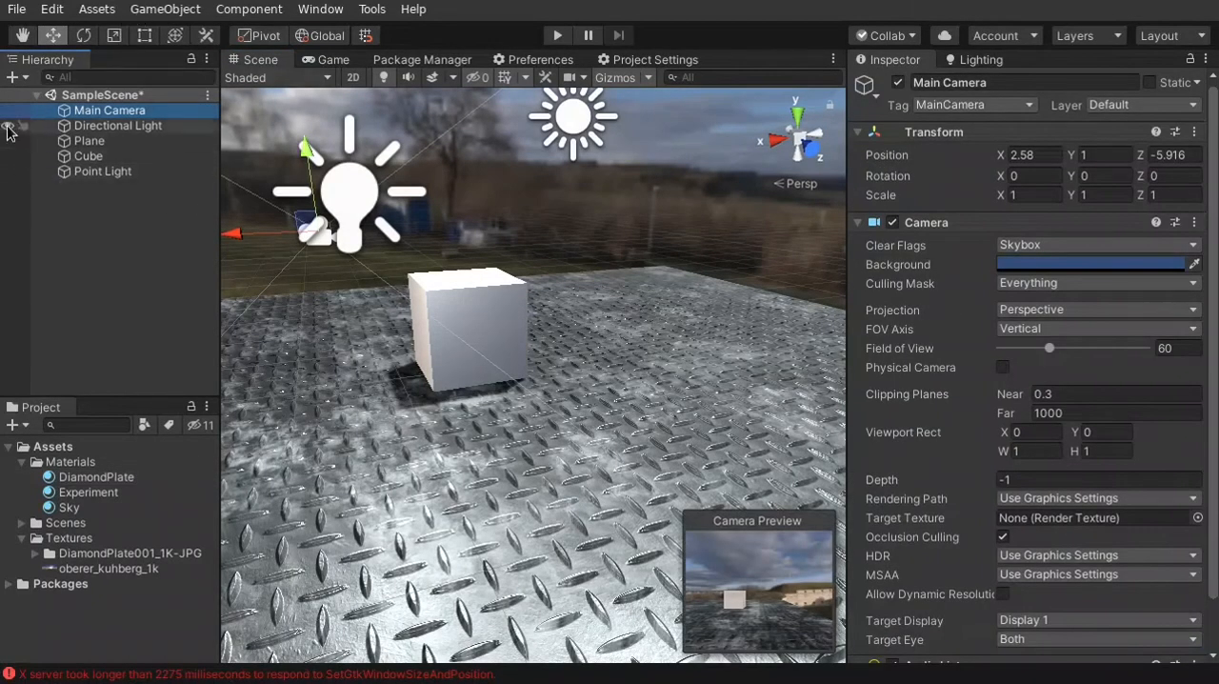
key(F2)
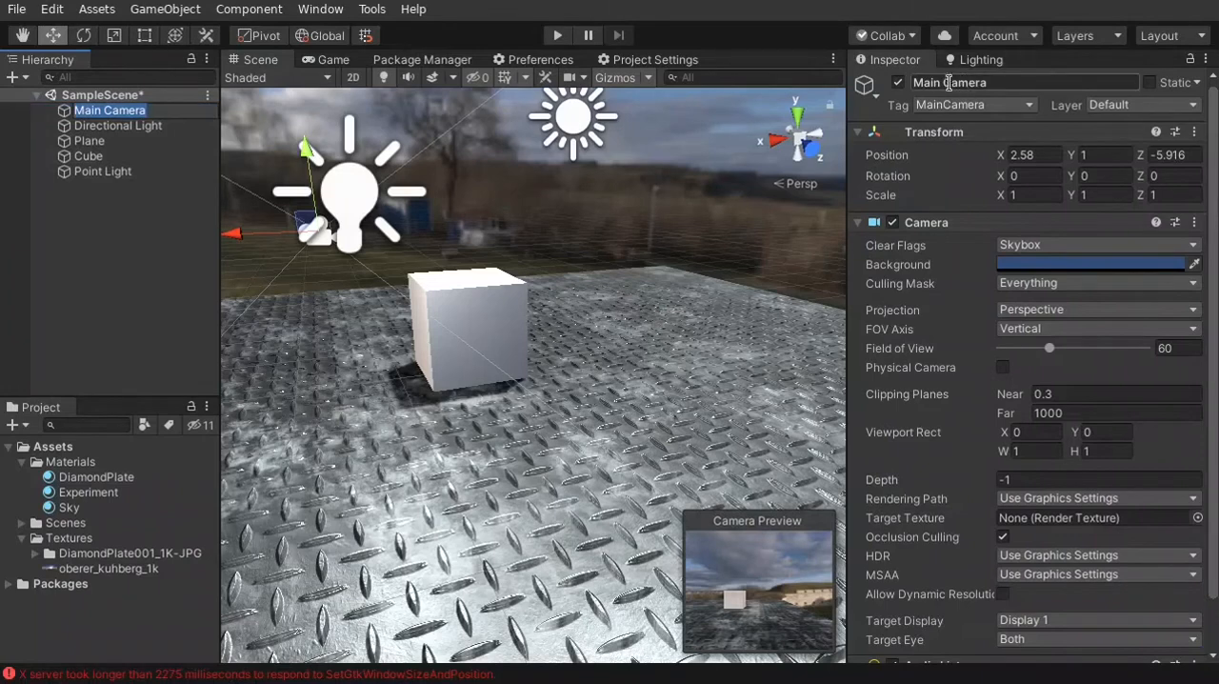
drag(1216, 160, 1216, 370)
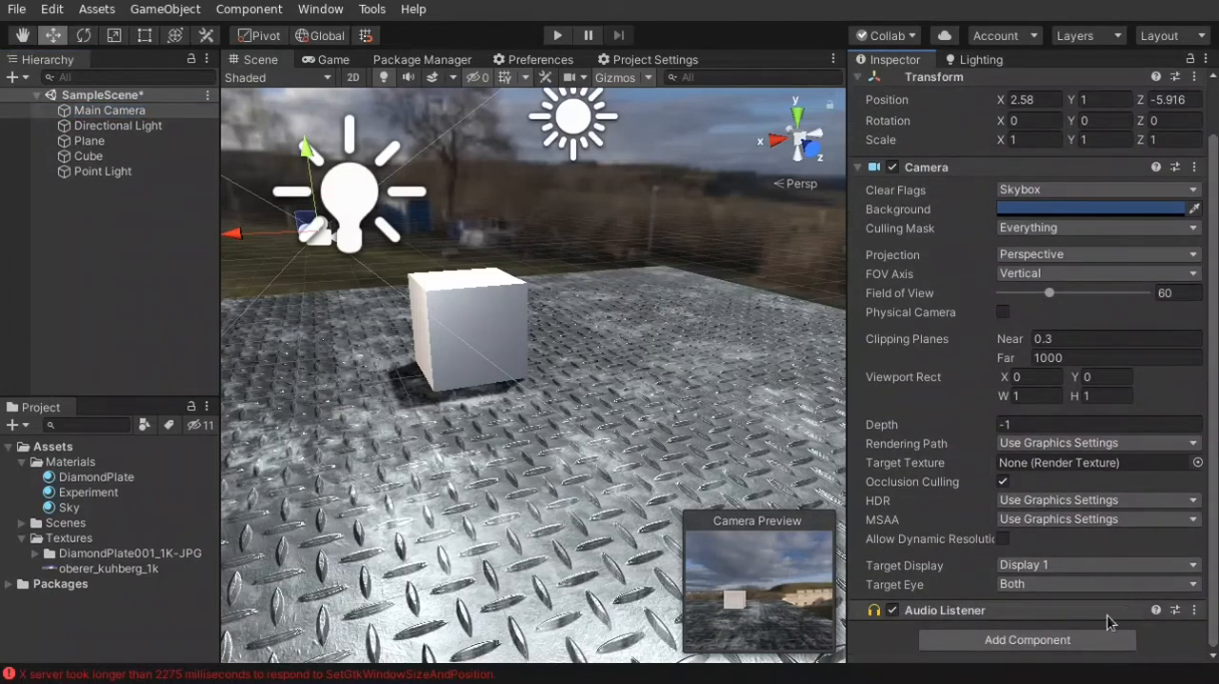
click(1065, 640)
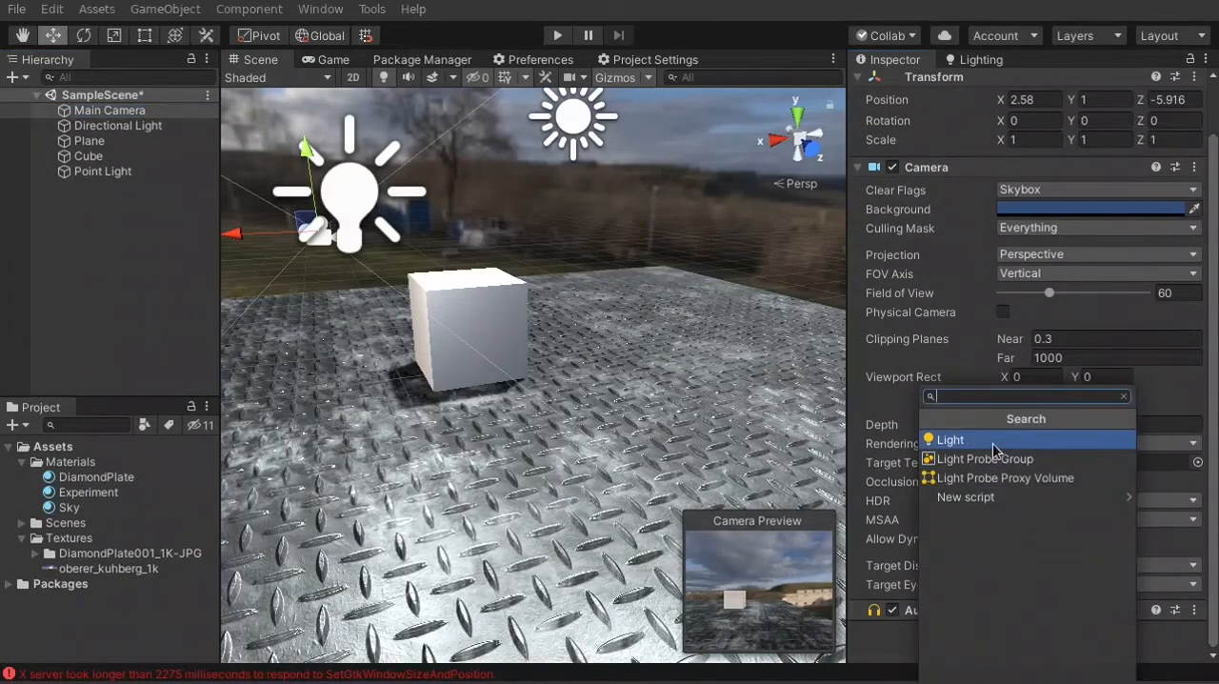
text(p)
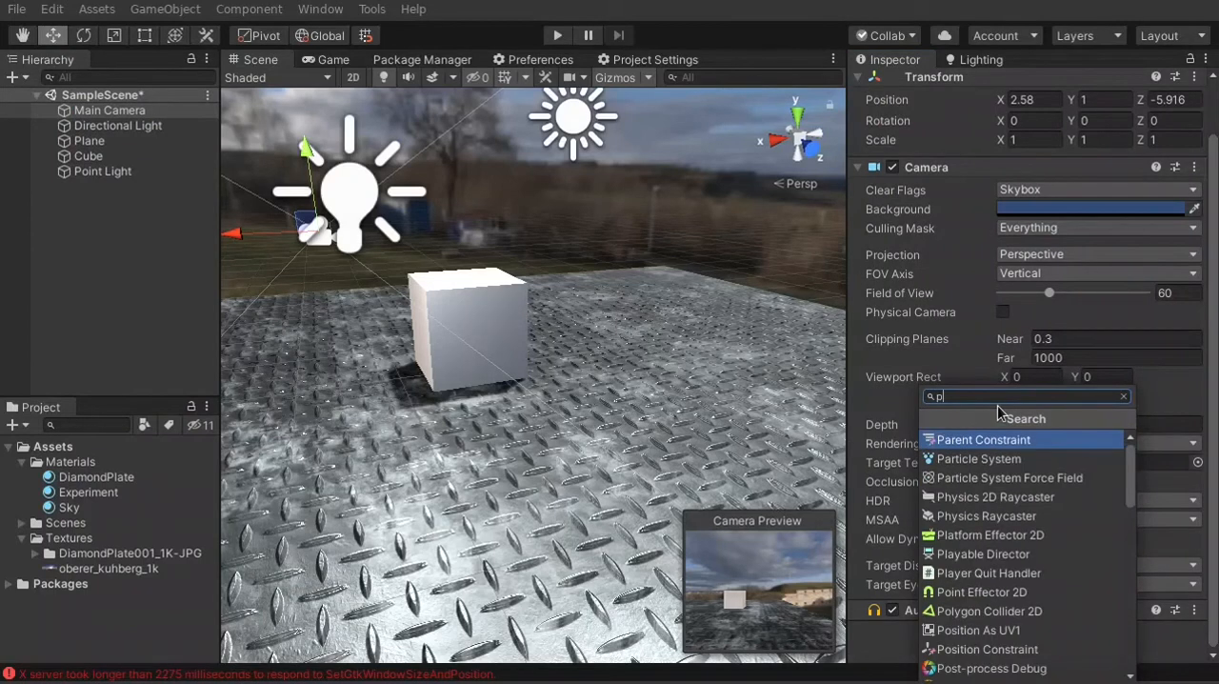
click(1204, 643)
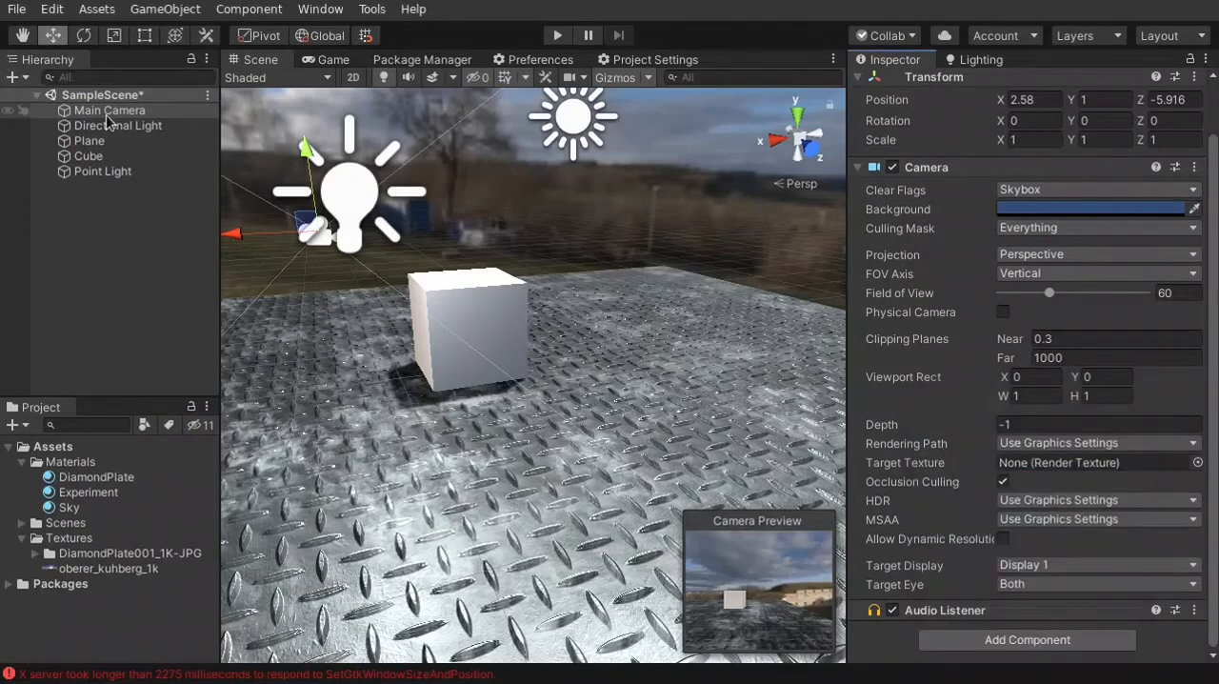
click(991, 640)
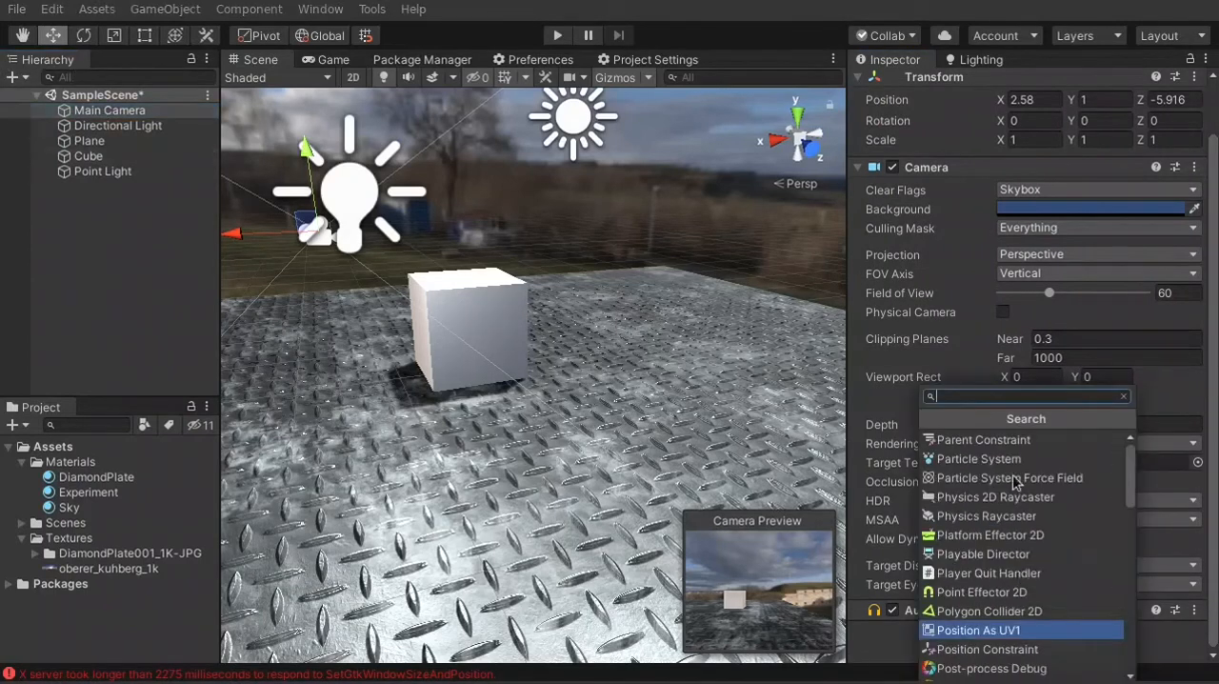
text(post)
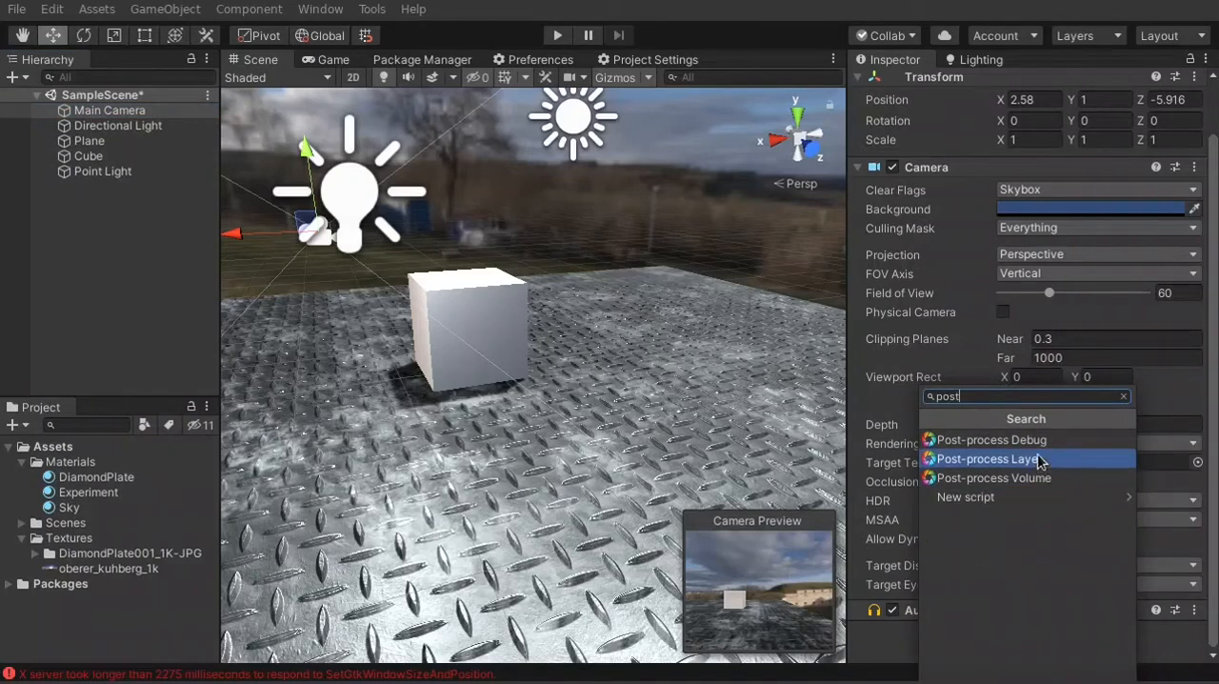
key(Escape)
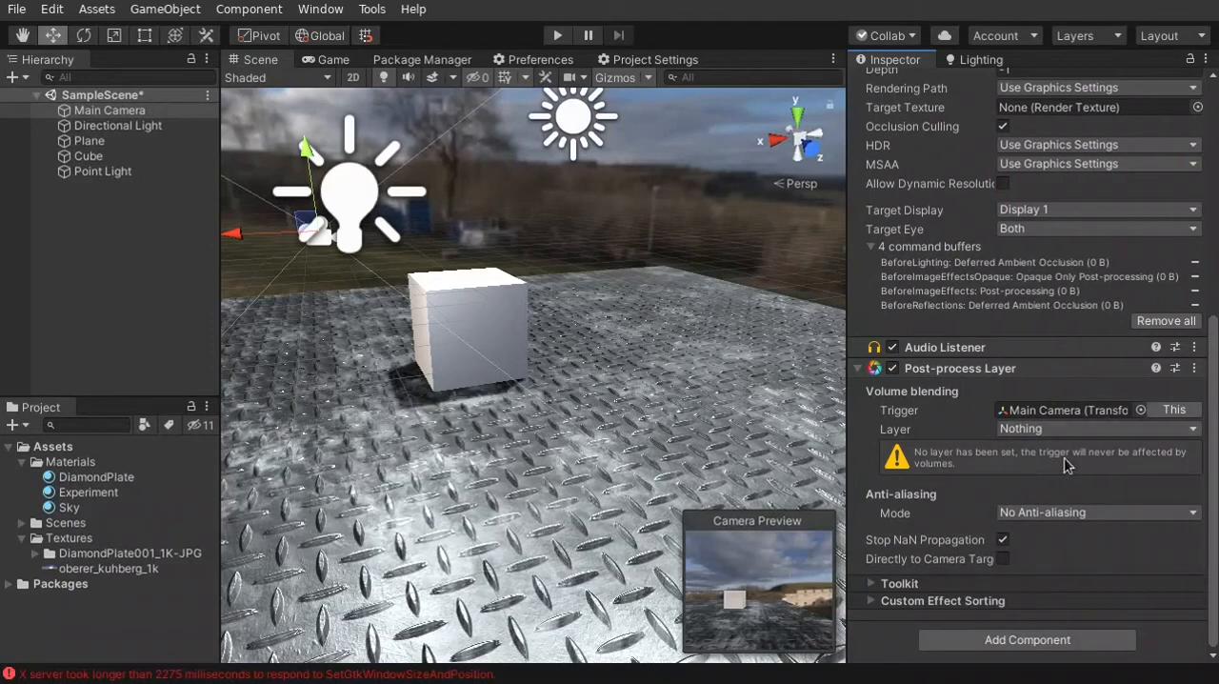
Create an empty GameObject in SampleScene and reset its Transform to the origin
click(95, 95)
right_click(111, 98)
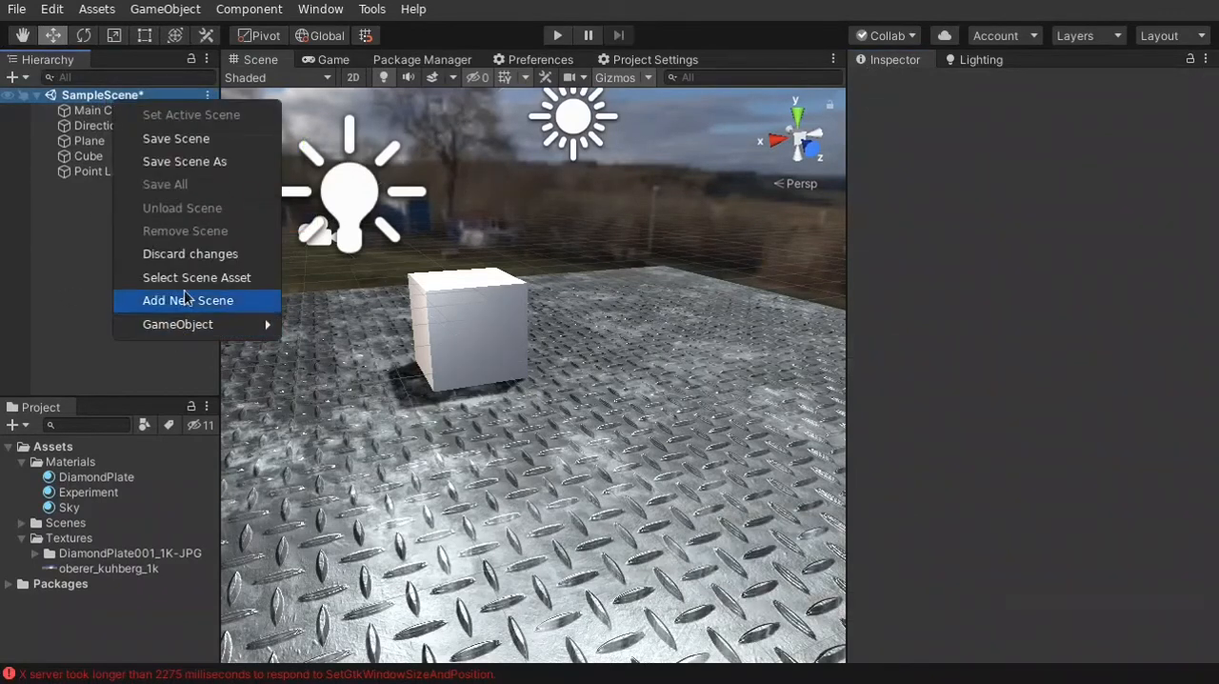
mouse_move(172, 324)
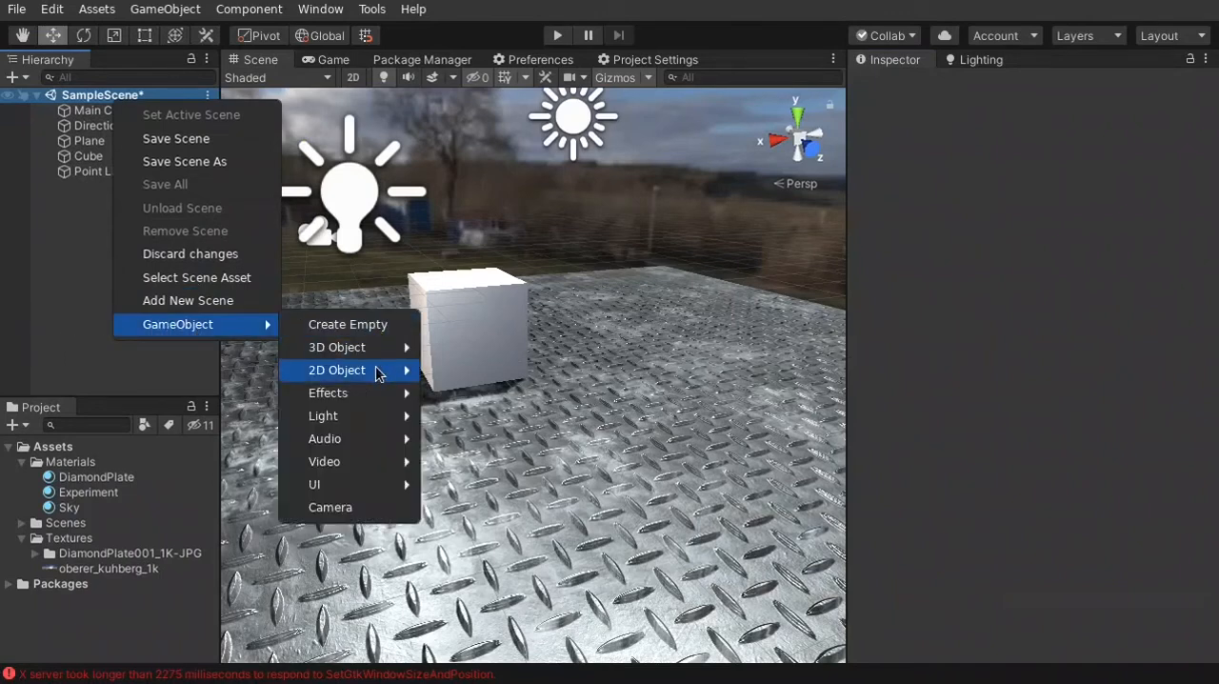
mouse_move(367, 348)
click(366, 330)
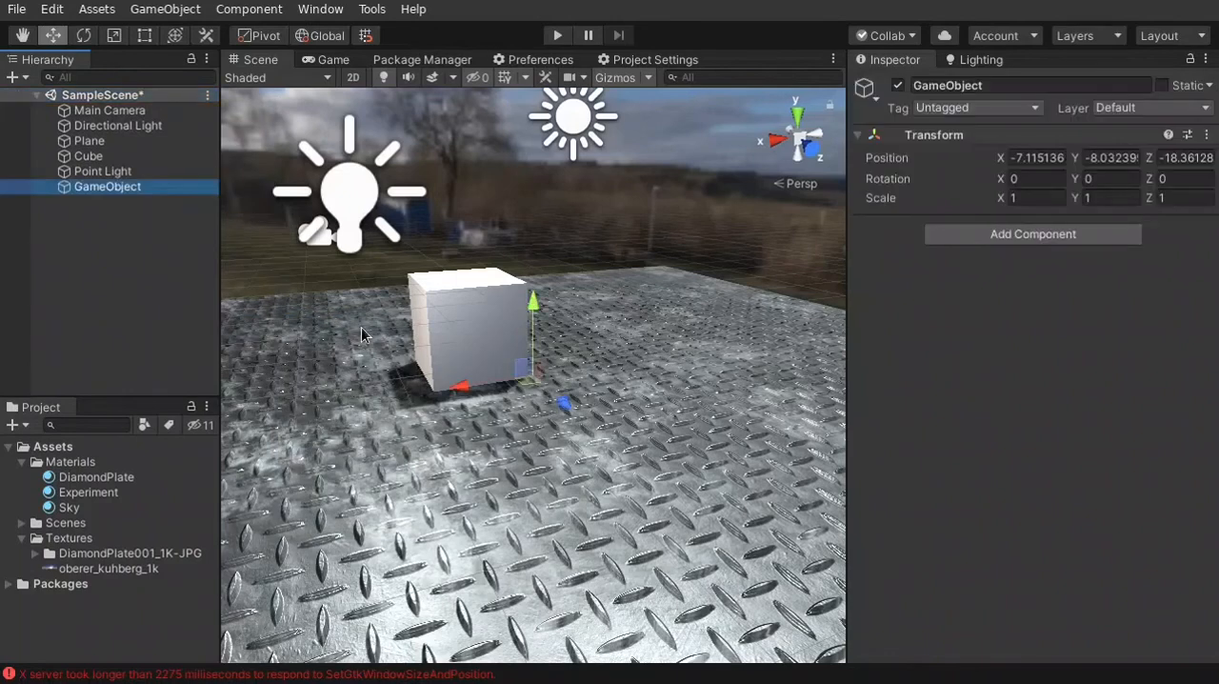
click(1207, 135)
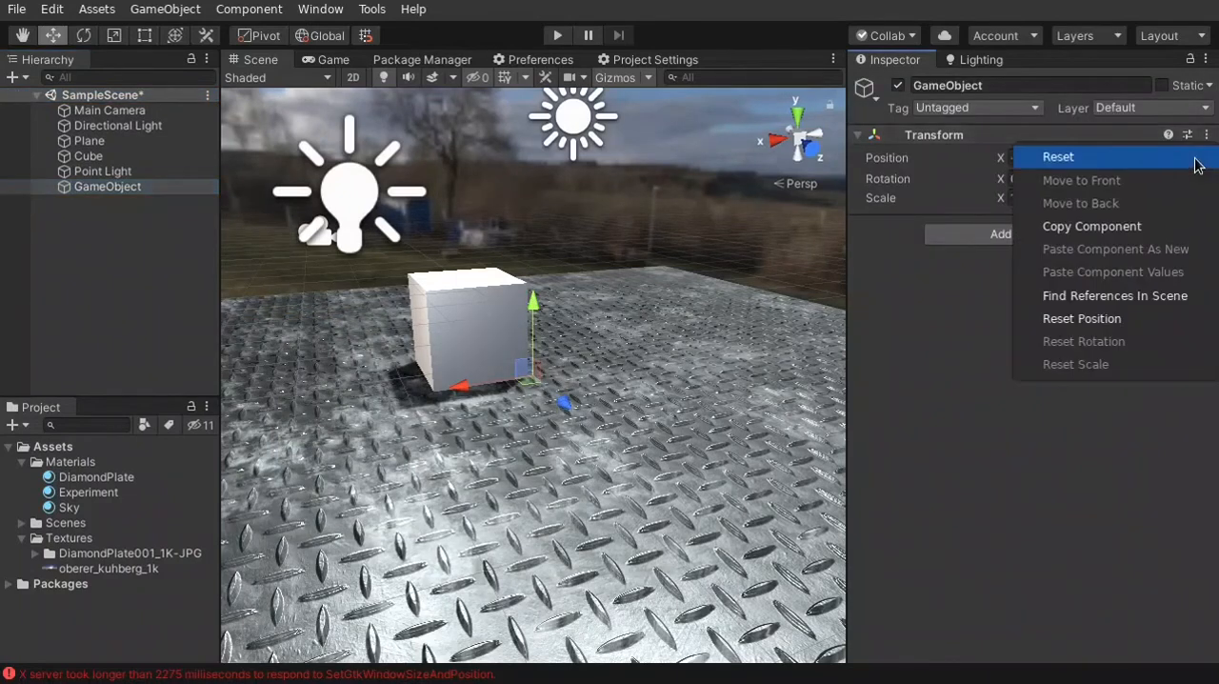
click(1161, 166)
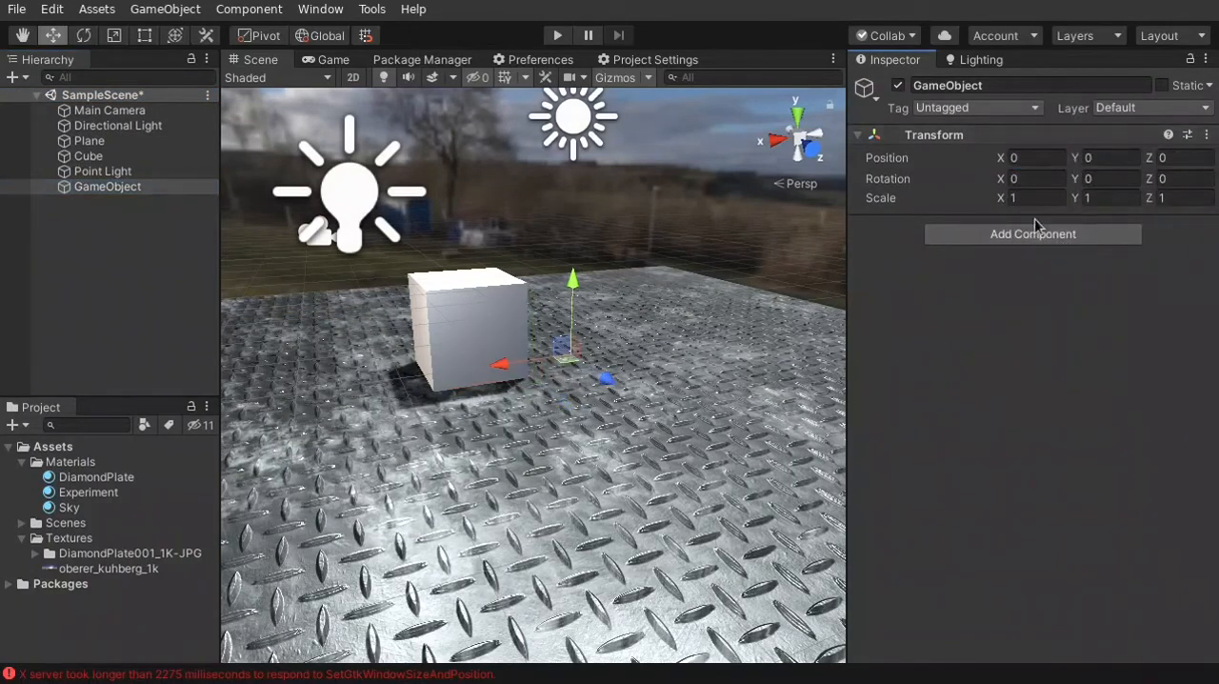
Add a Post-process Volume component to the GameObject, make it global and create a new profile for it
click(1064, 247)
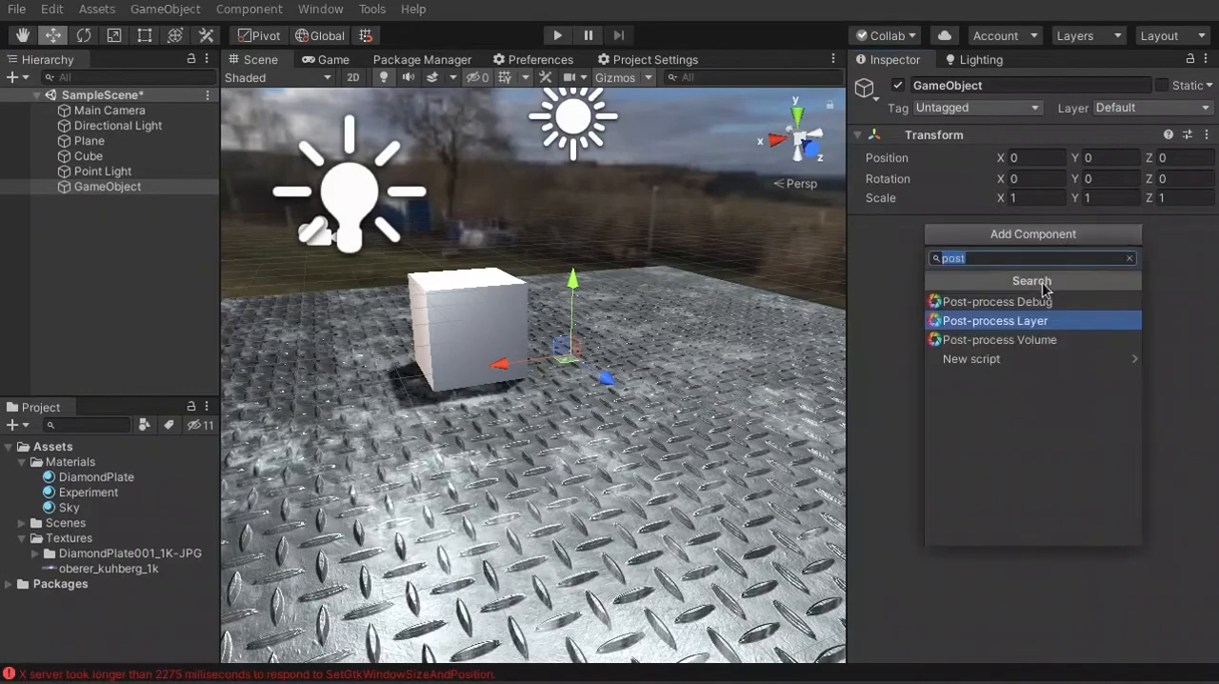
click(1057, 340)
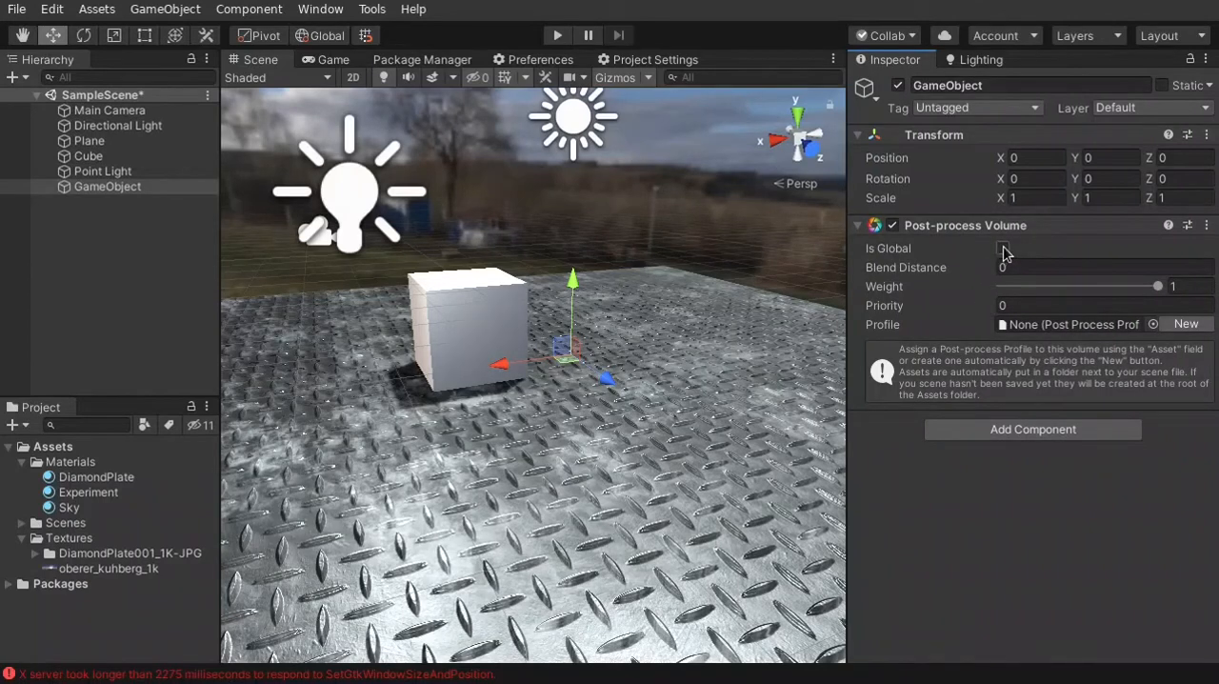
click(1004, 248)
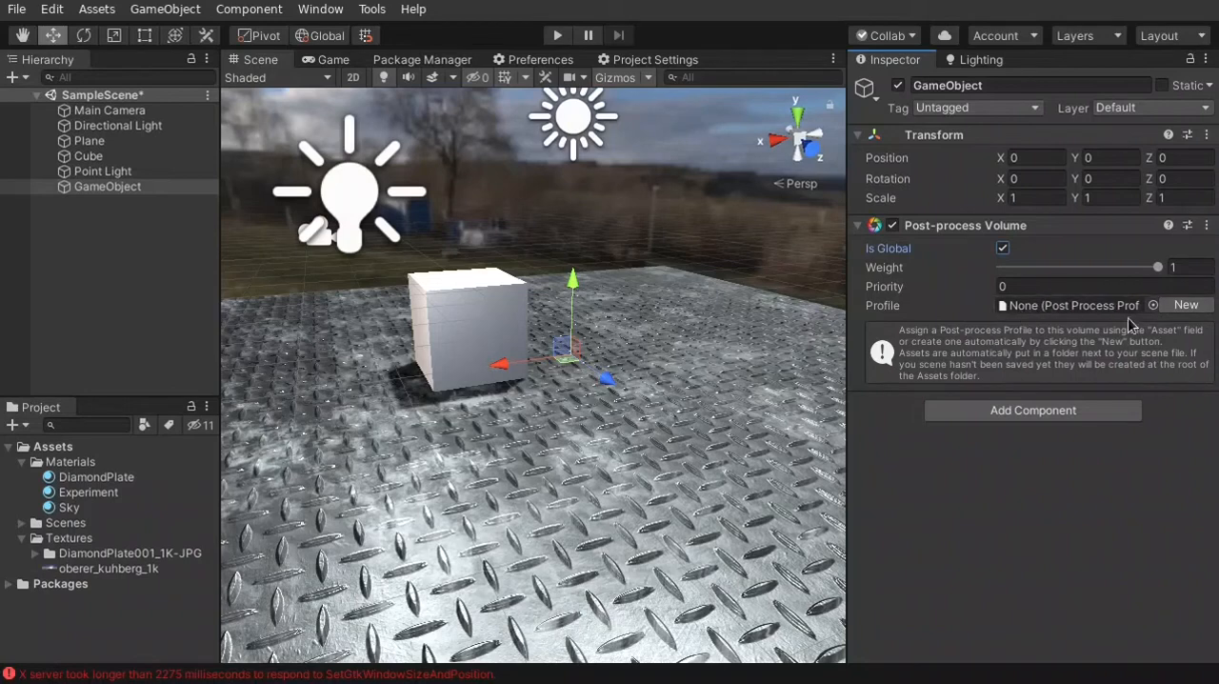
click(1187, 306)
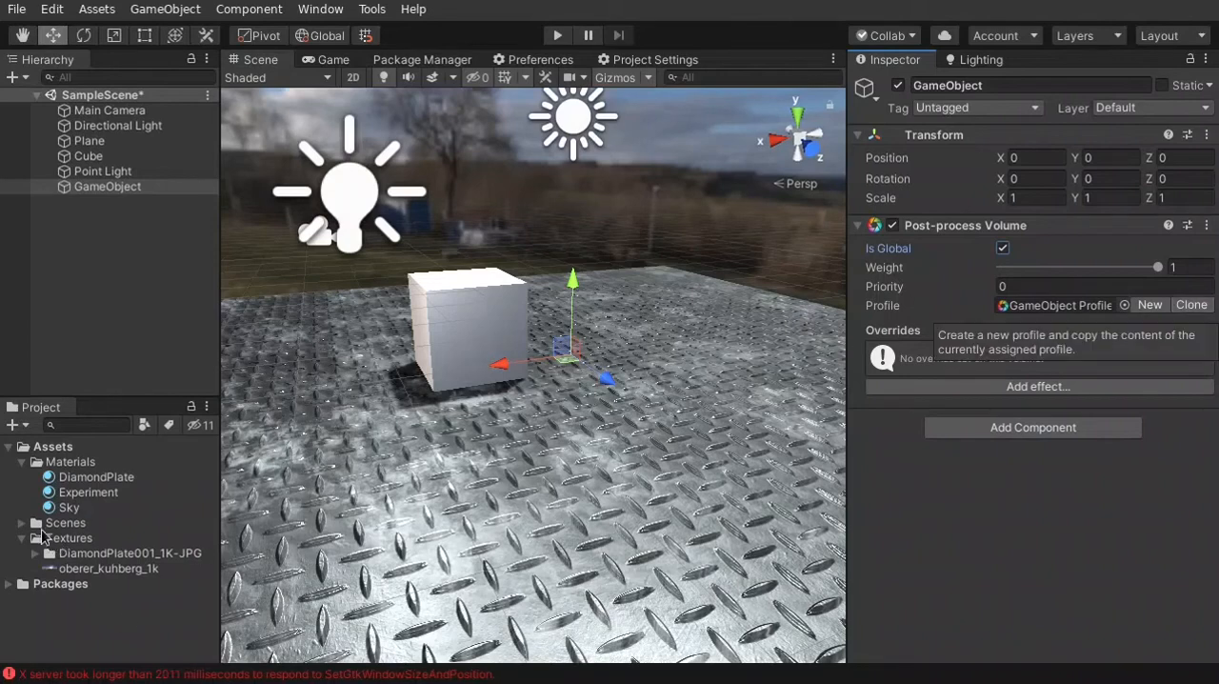
Open the GameObject Profile asset from the SampleScene_Profiles folder under Scenes
click(22, 523)
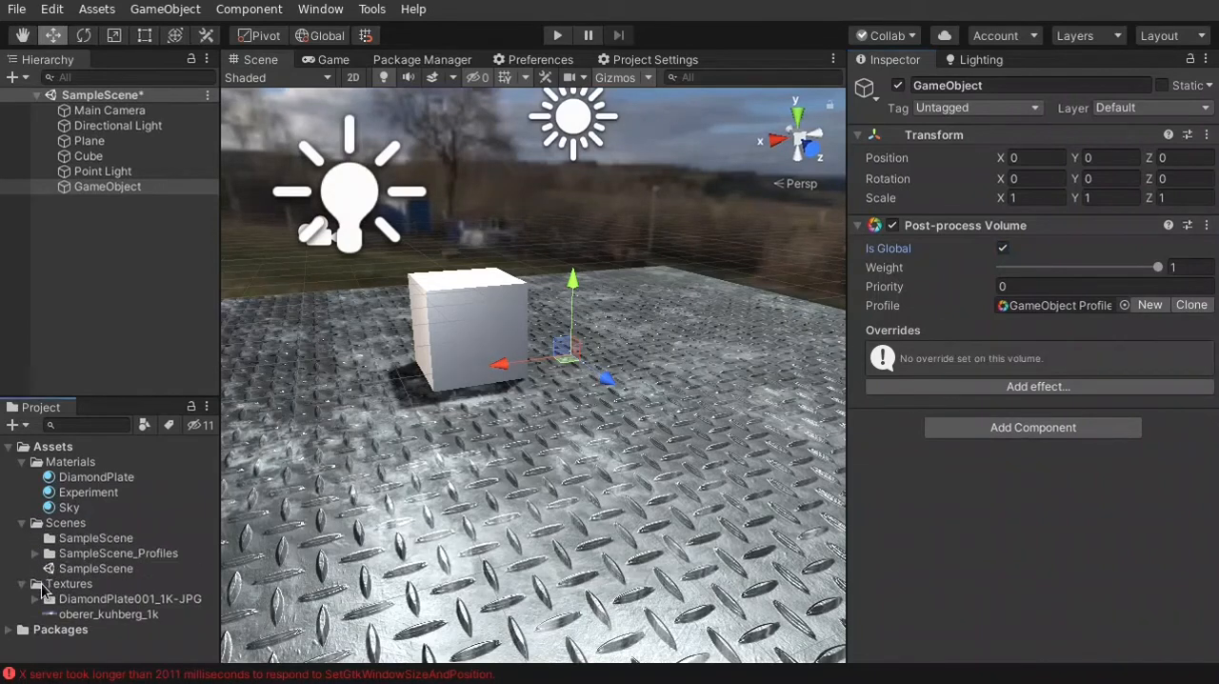
click(35, 554)
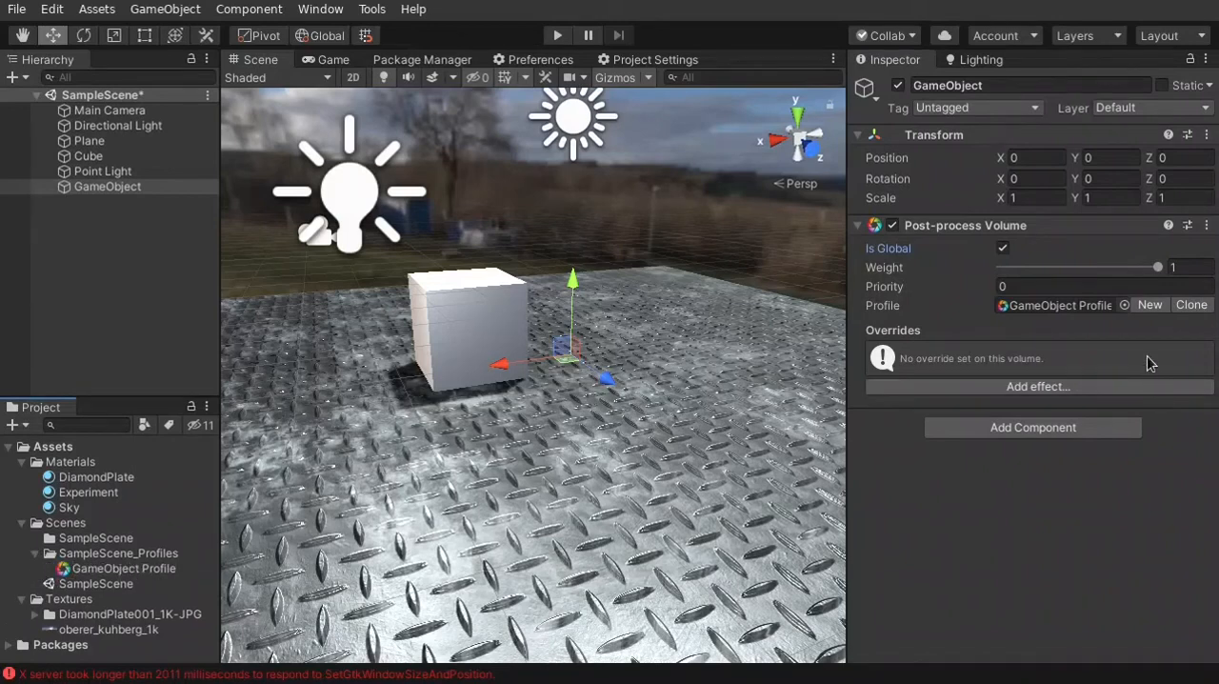
click(133, 570)
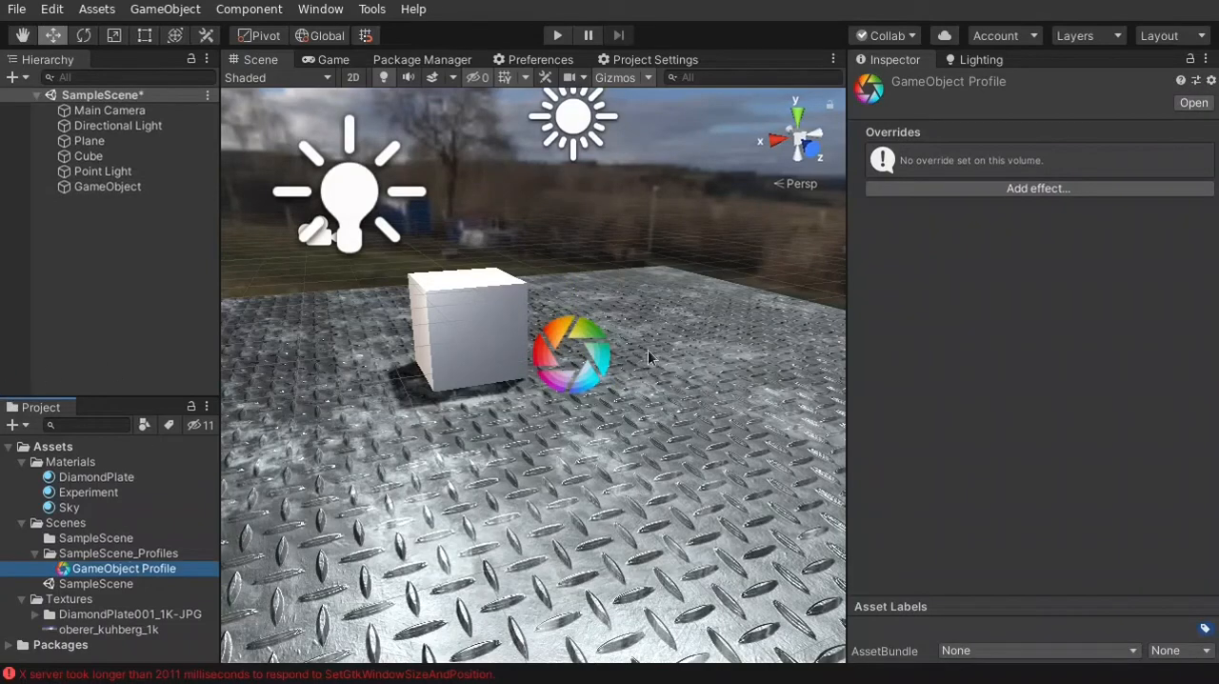
right_drag(684, 459, 684, 459)
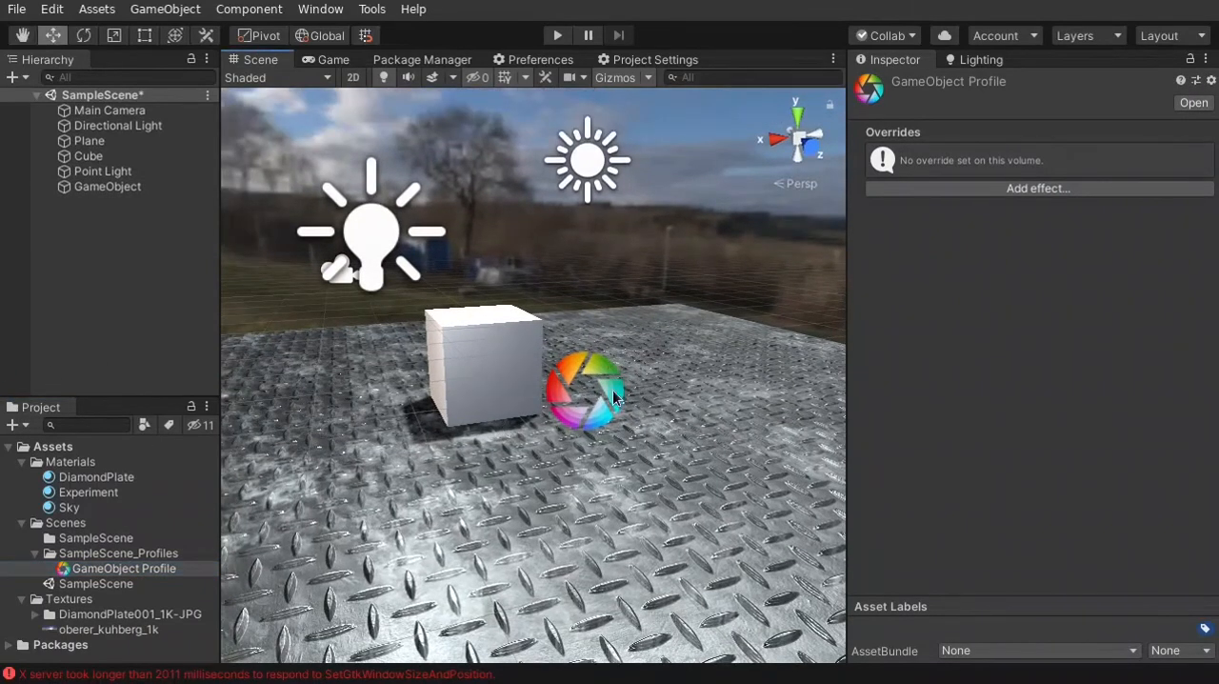
scroll(657, 458, down, 5)
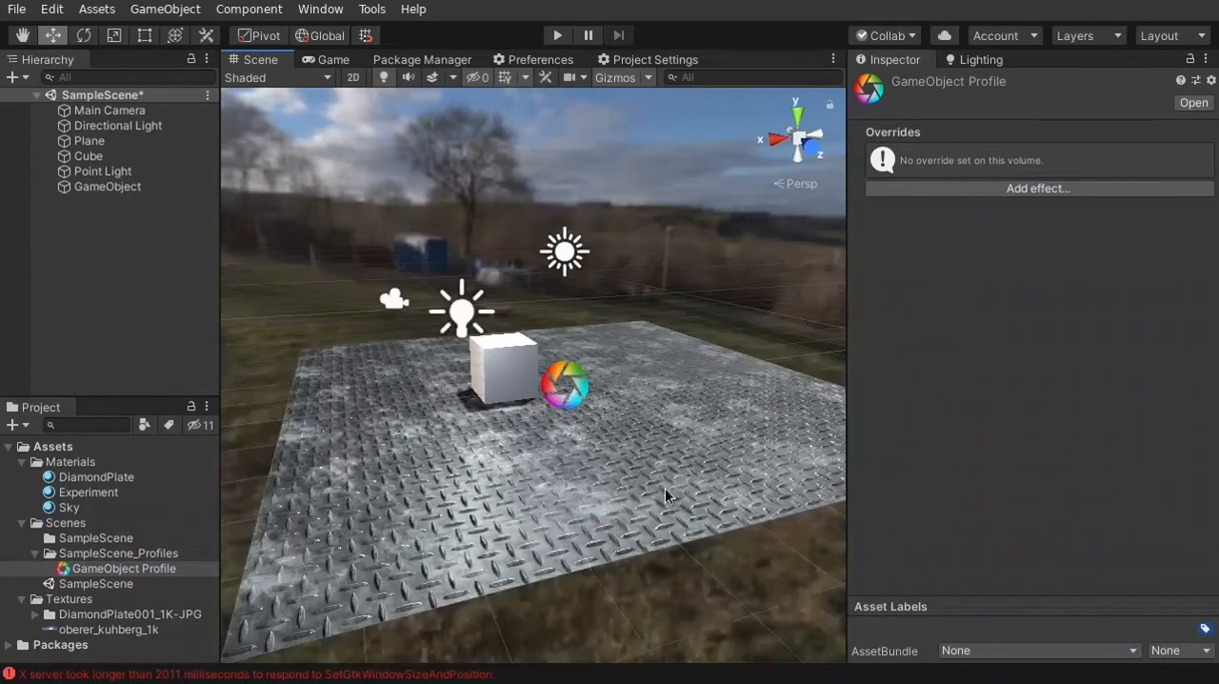
scroll(627, 469, up, 2)
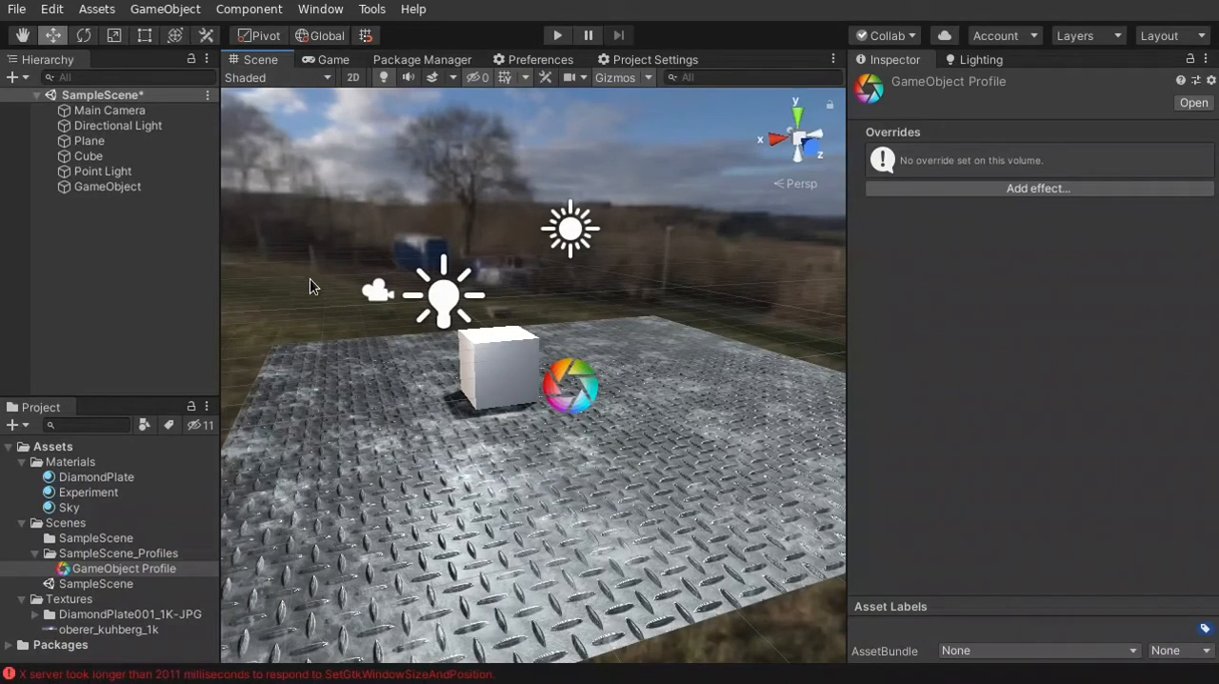
With the Game view showing, add a Vignette effect to the profile and override its Intensity with 0.642
click(330, 59)
click(1012, 187)
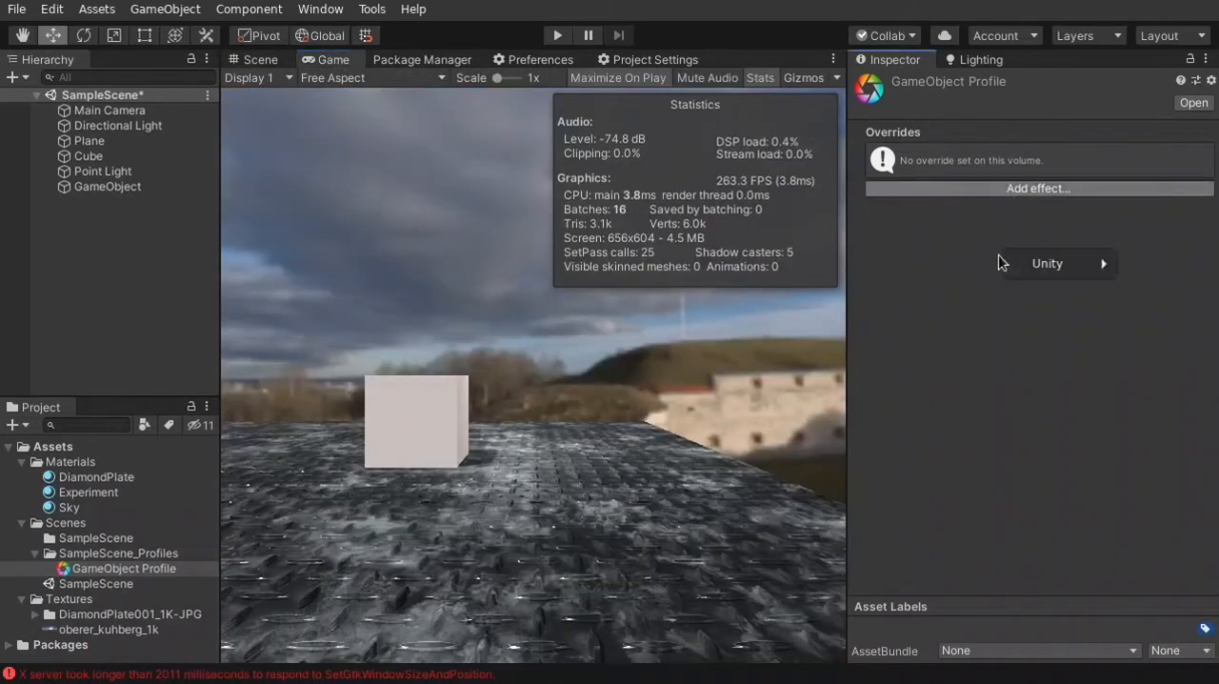
mouse_move(1040, 270)
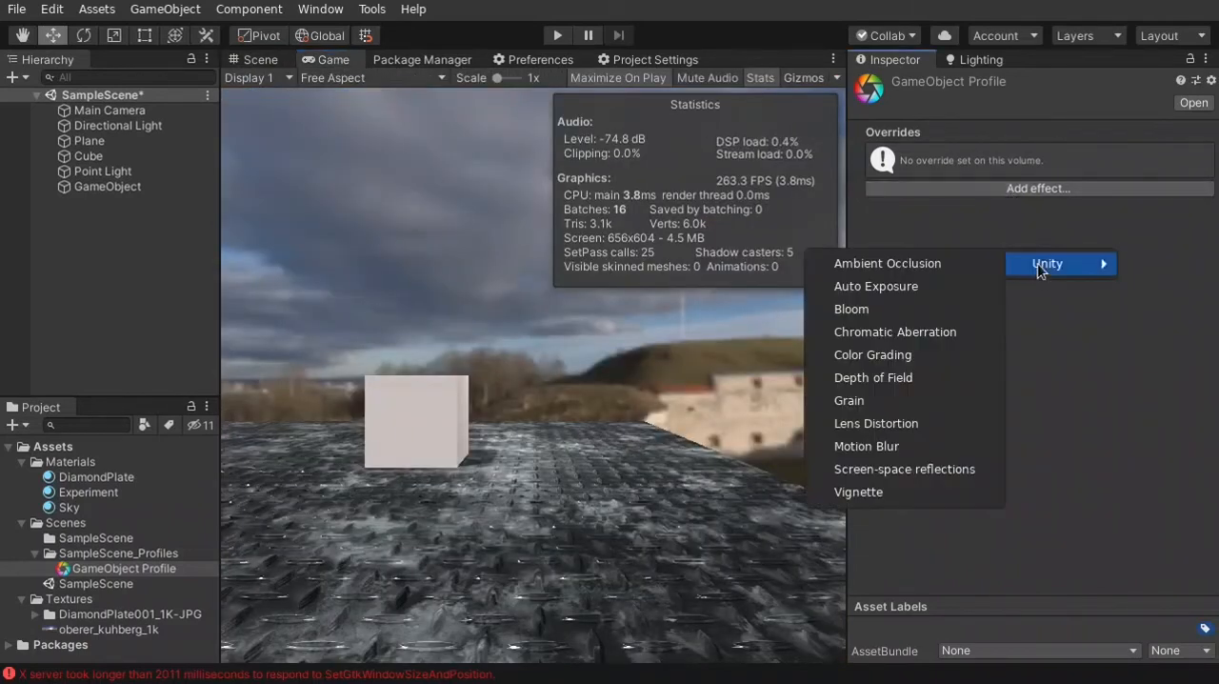
click(885, 495)
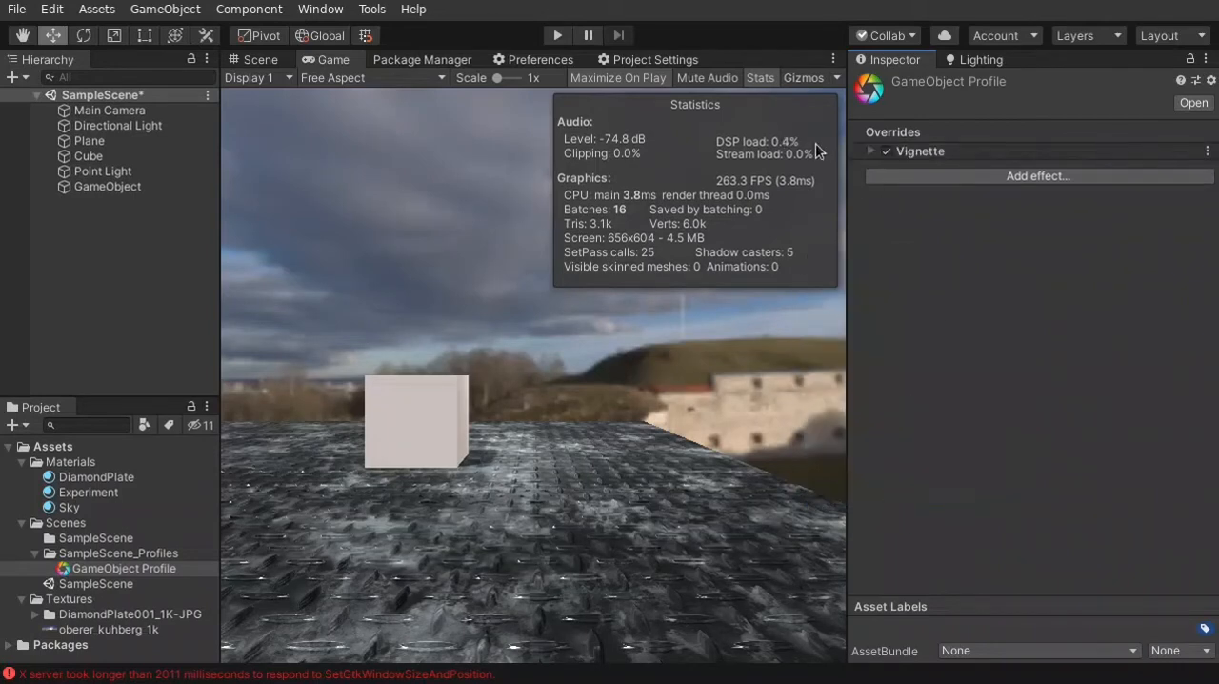
click(872, 152)
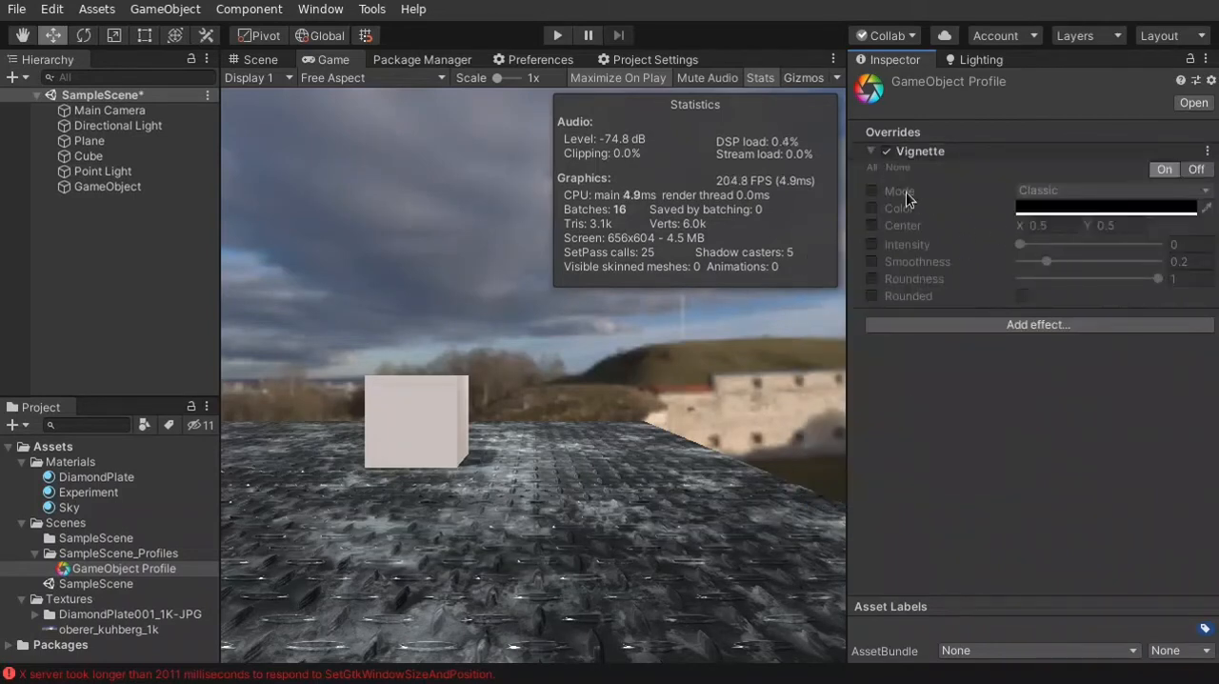
click(872, 244)
drag(1024, 250, 1107, 249)
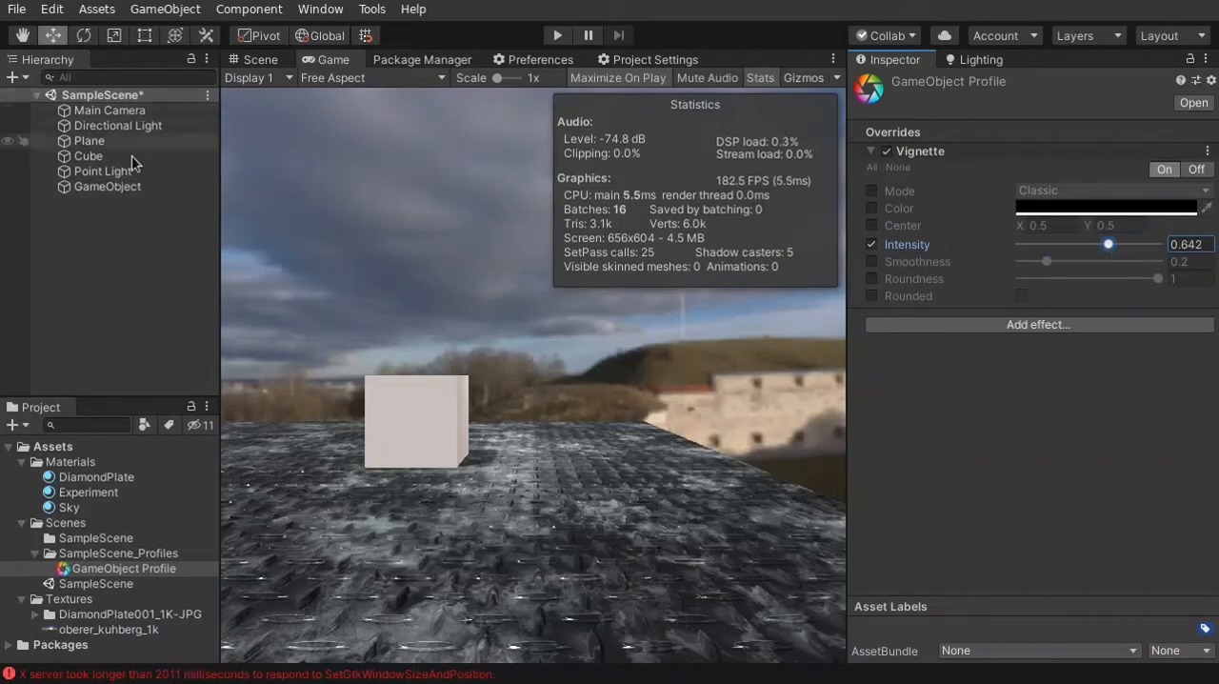
Set the volume blending Layer of the Main Camera's Post-process Layer to Everything
click(122, 186)
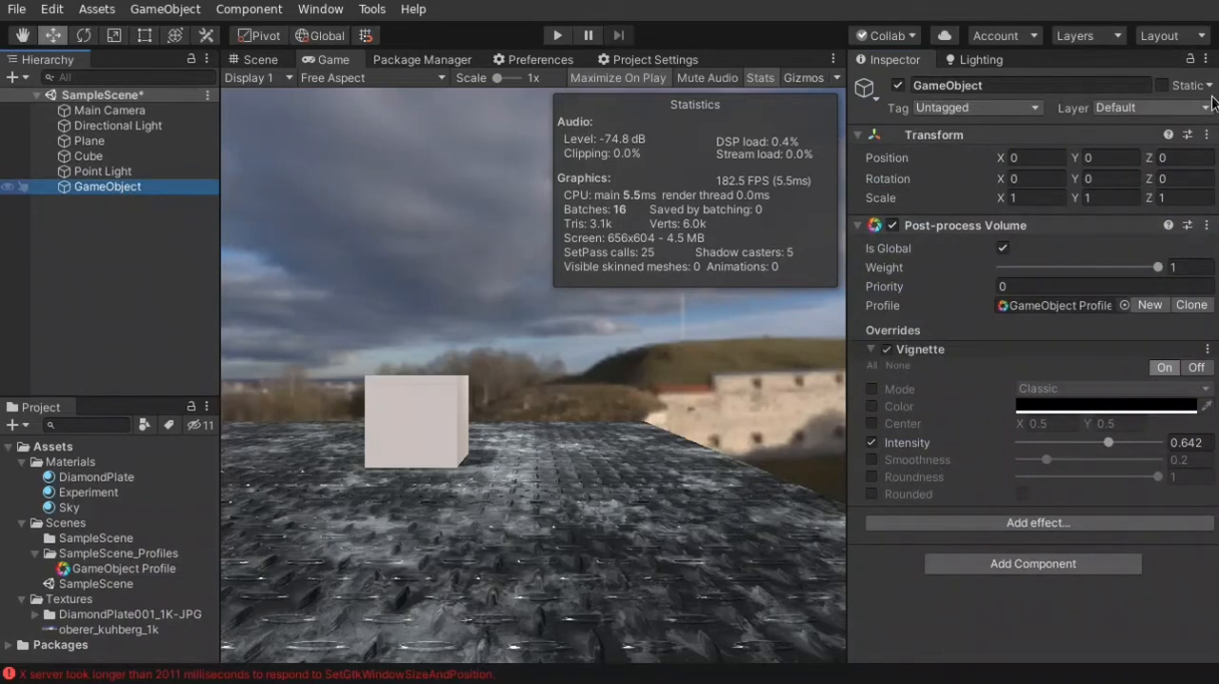
click(116, 112)
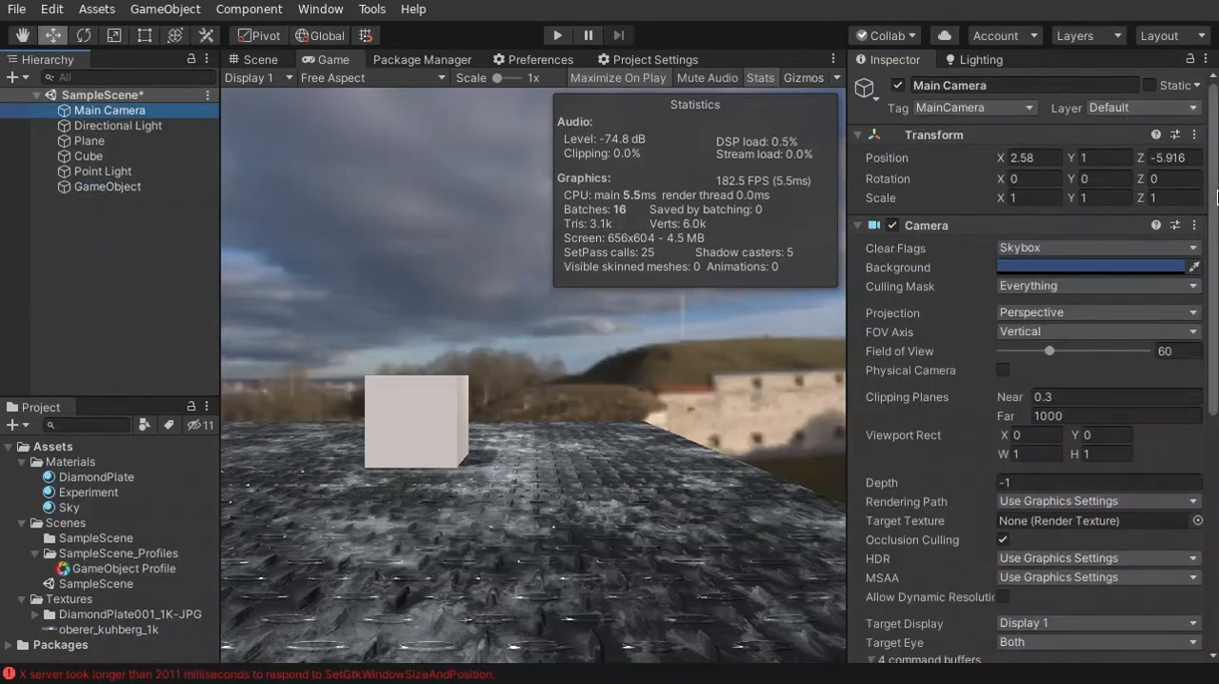
drag(1214, 153, 1216, 560)
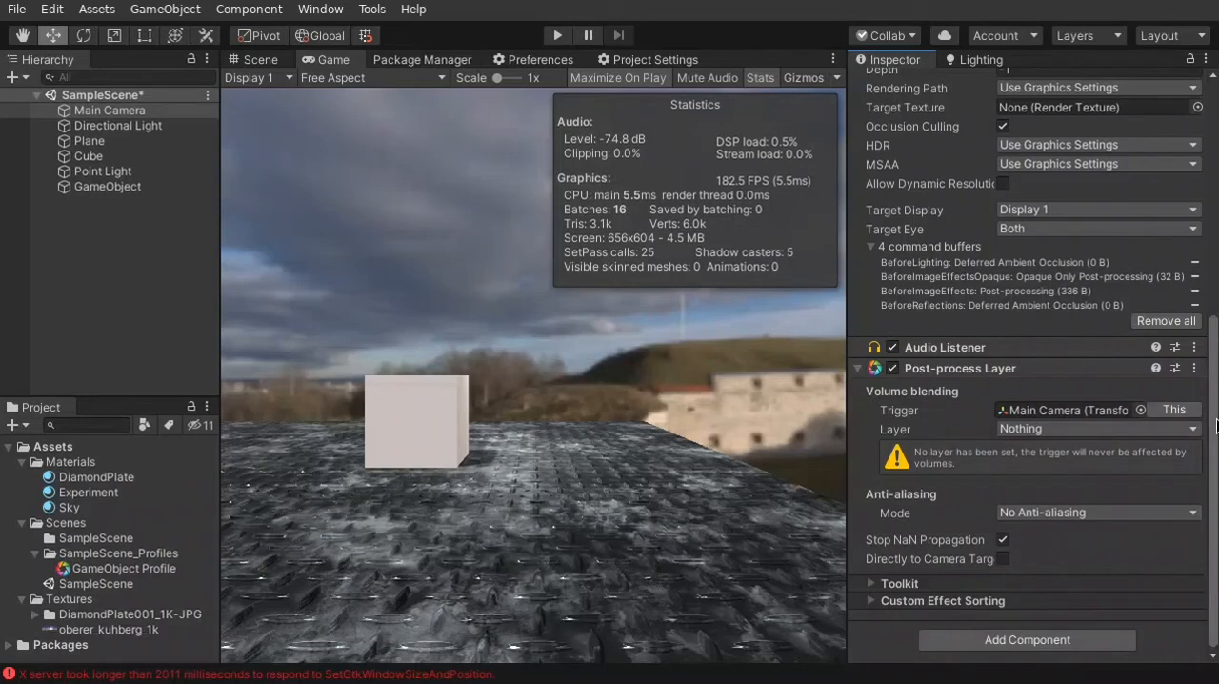
drag(1217, 426, 1216, 472)
click(1063, 428)
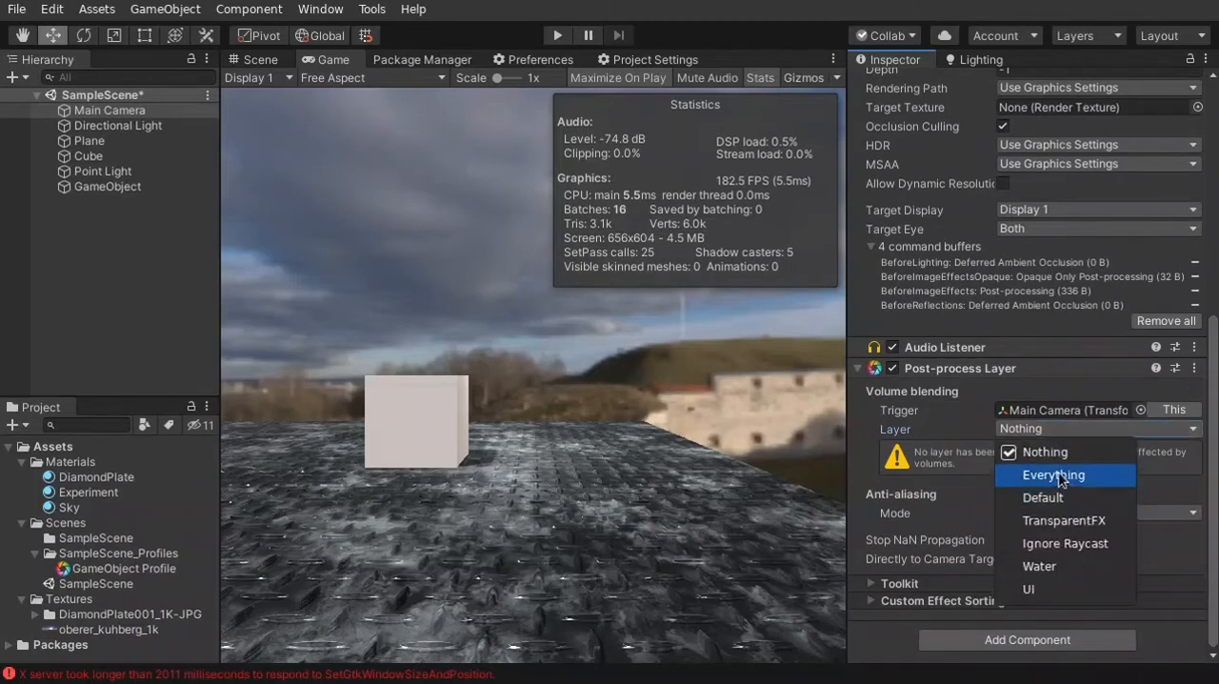
click(1026, 475)
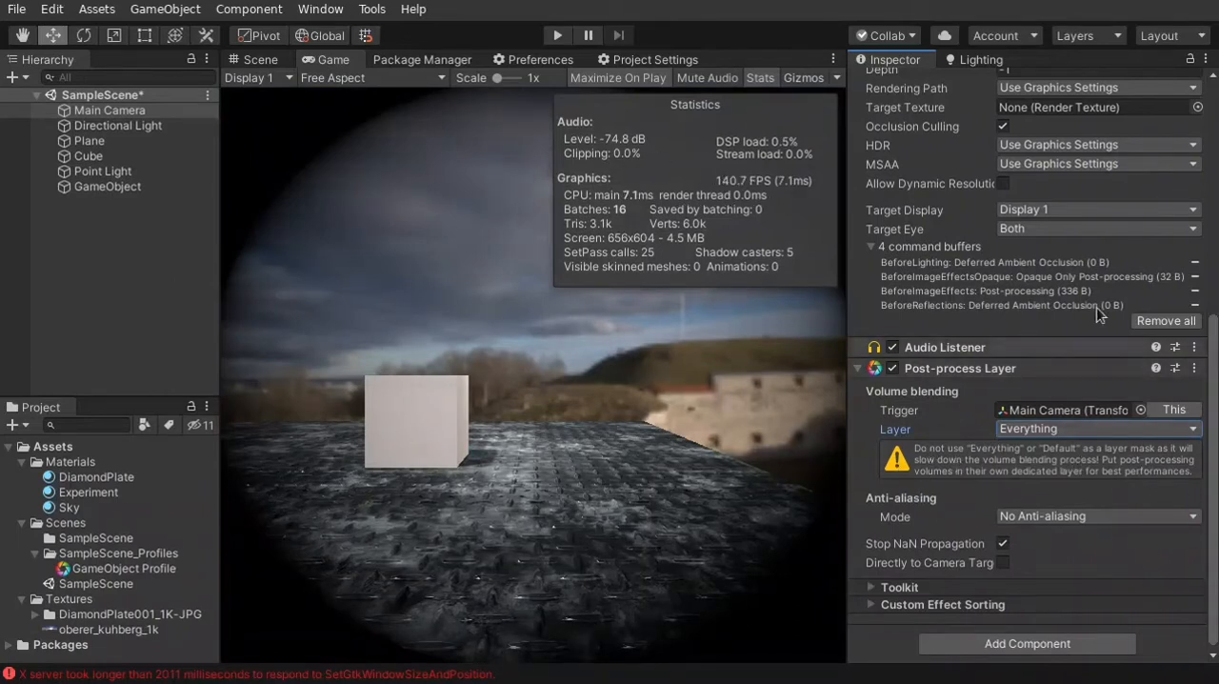
Add a custom layer named PostProcessing as User Layer 8
drag(1216, 458, 1215, 178)
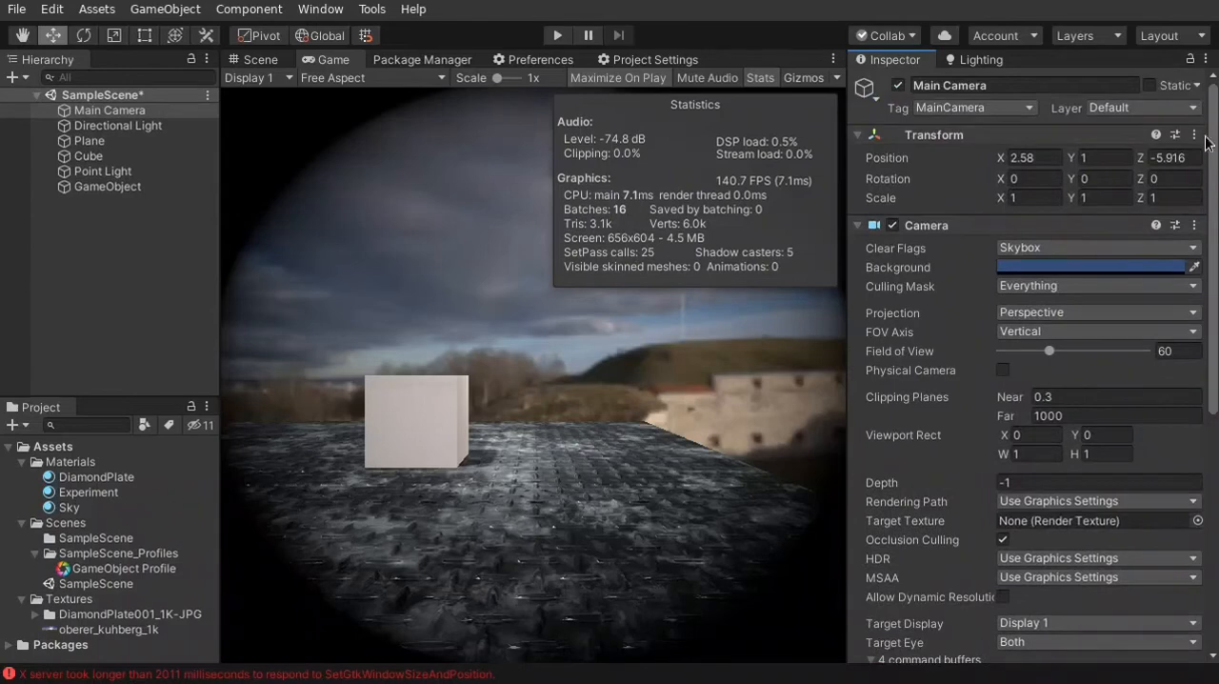
click(1184, 107)
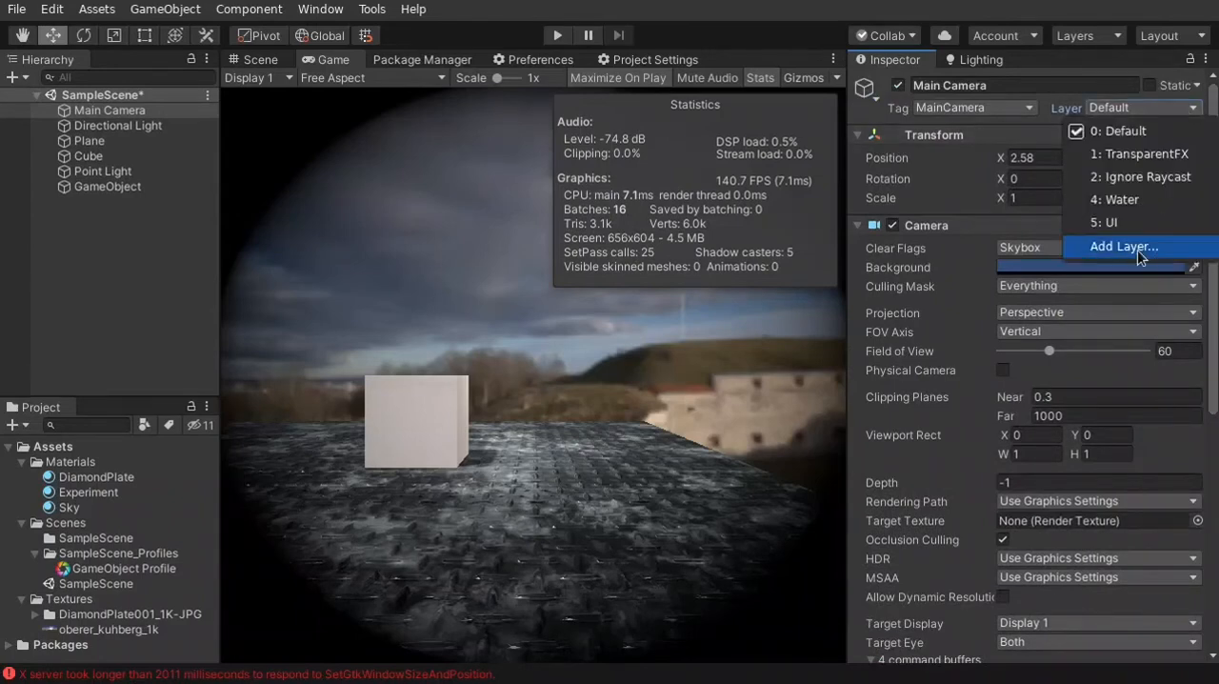
click(1138, 250)
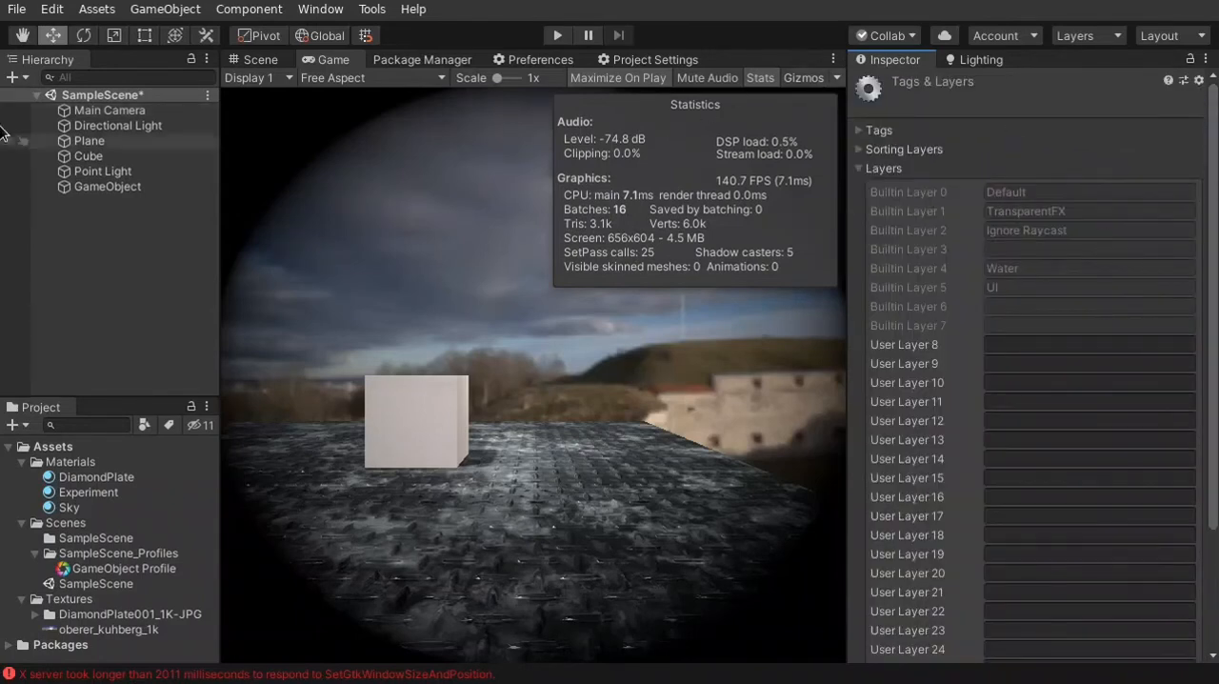
click(45, 110)
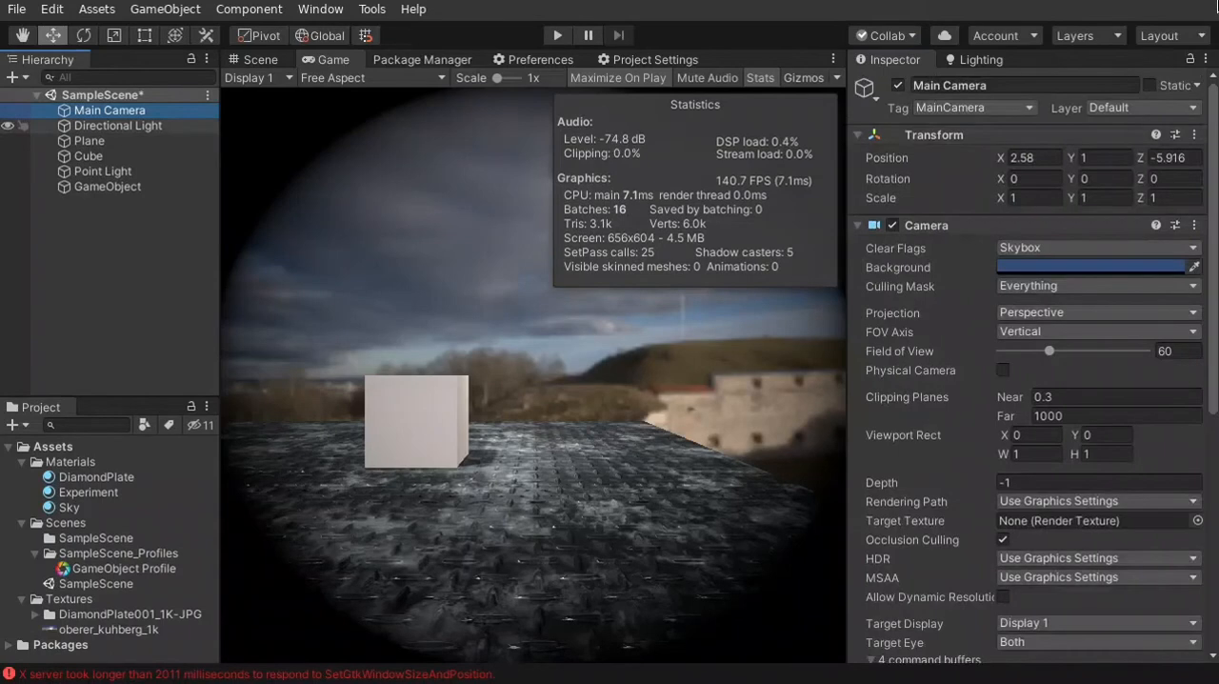
click(1193, 109)
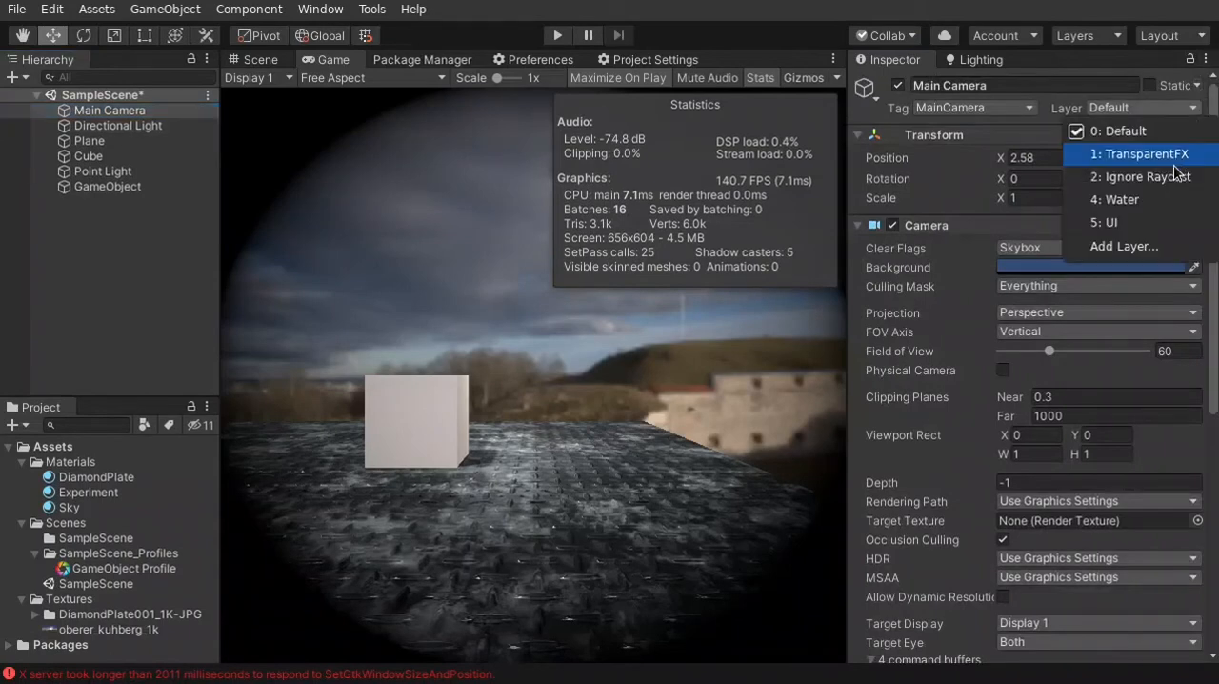
click(1106, 250)
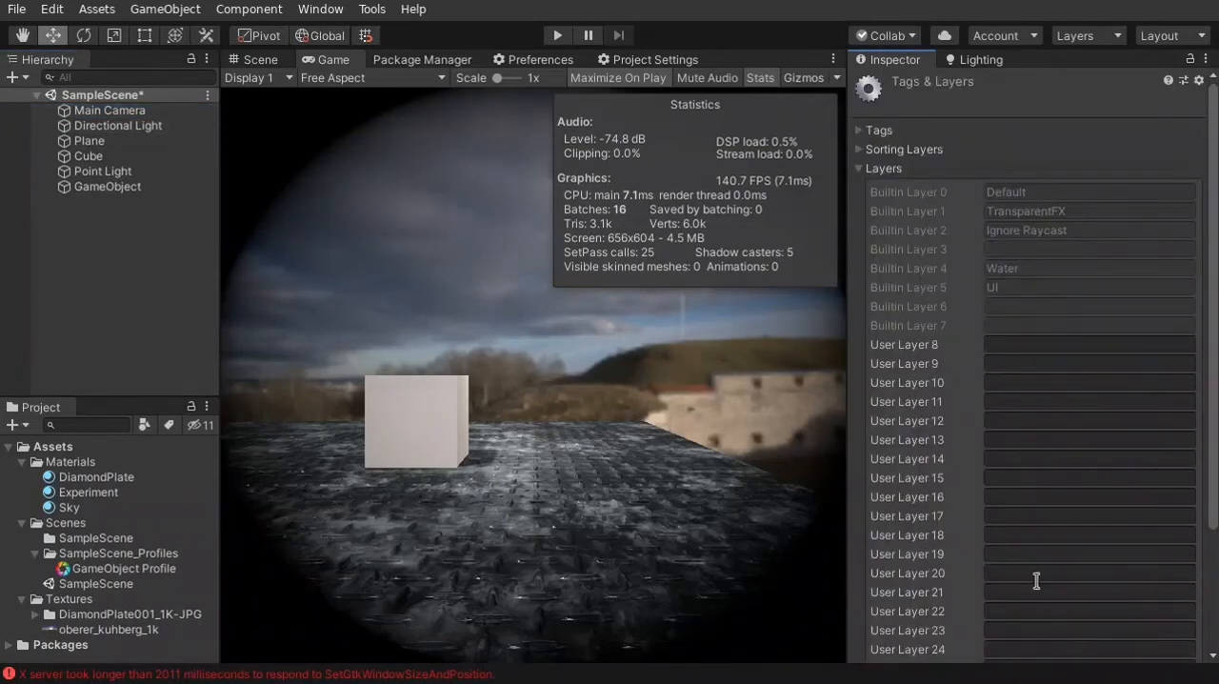
scroll(1036, 572, down, 4)
scroll(1045, 473, up, 4)
text(PostProessing)
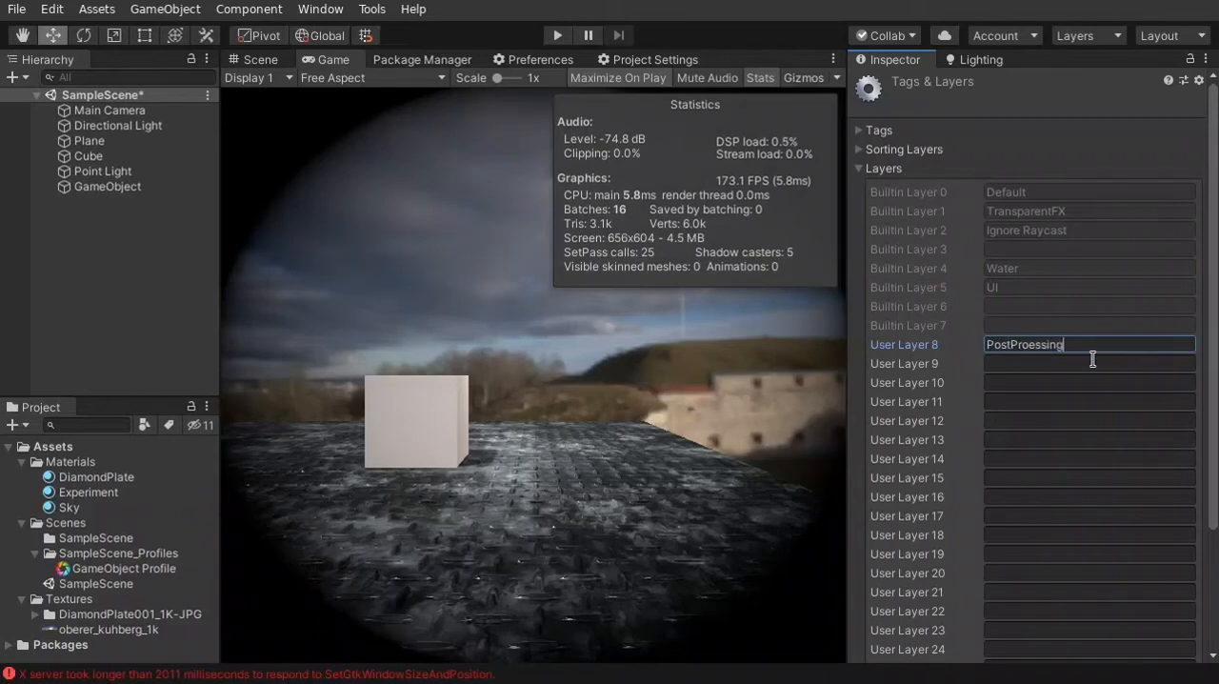
click(1030, 345)
text(c)
key(ctrl+a)
click(1134, 361)
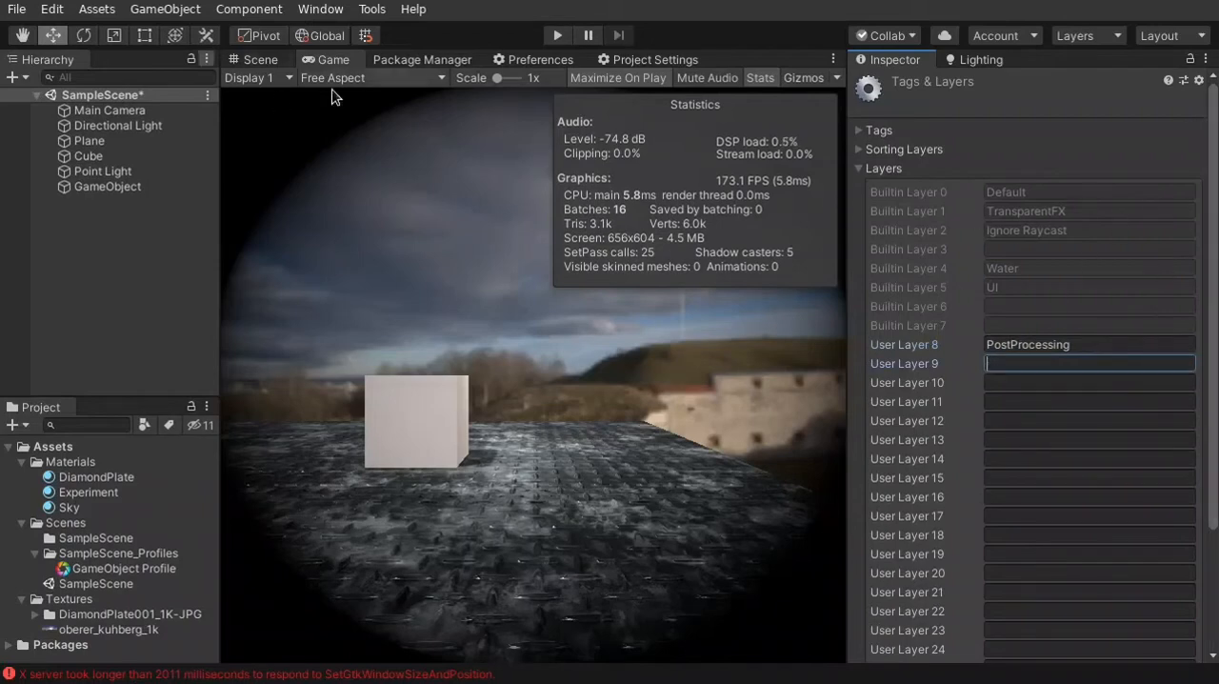
click(307, 218)
Assign the GameObject holding the Post-process Volume to the PostProcessing layer
click(112, 111)
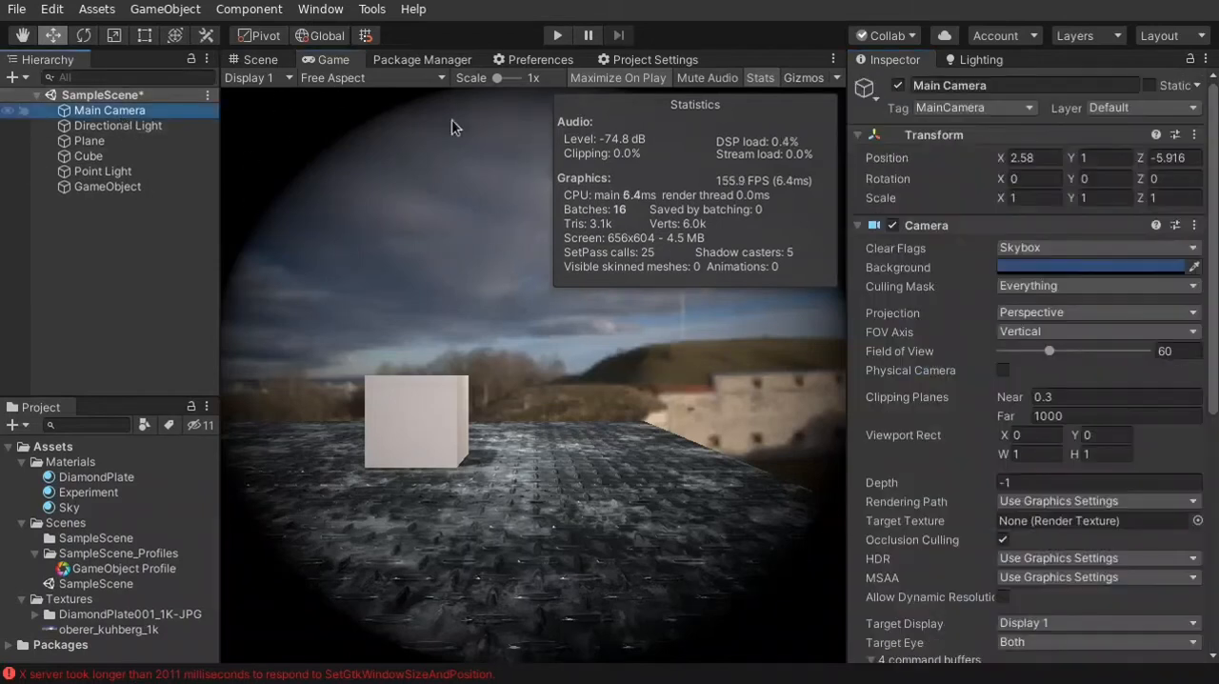
click(1192, 112)
click(1191, 112)
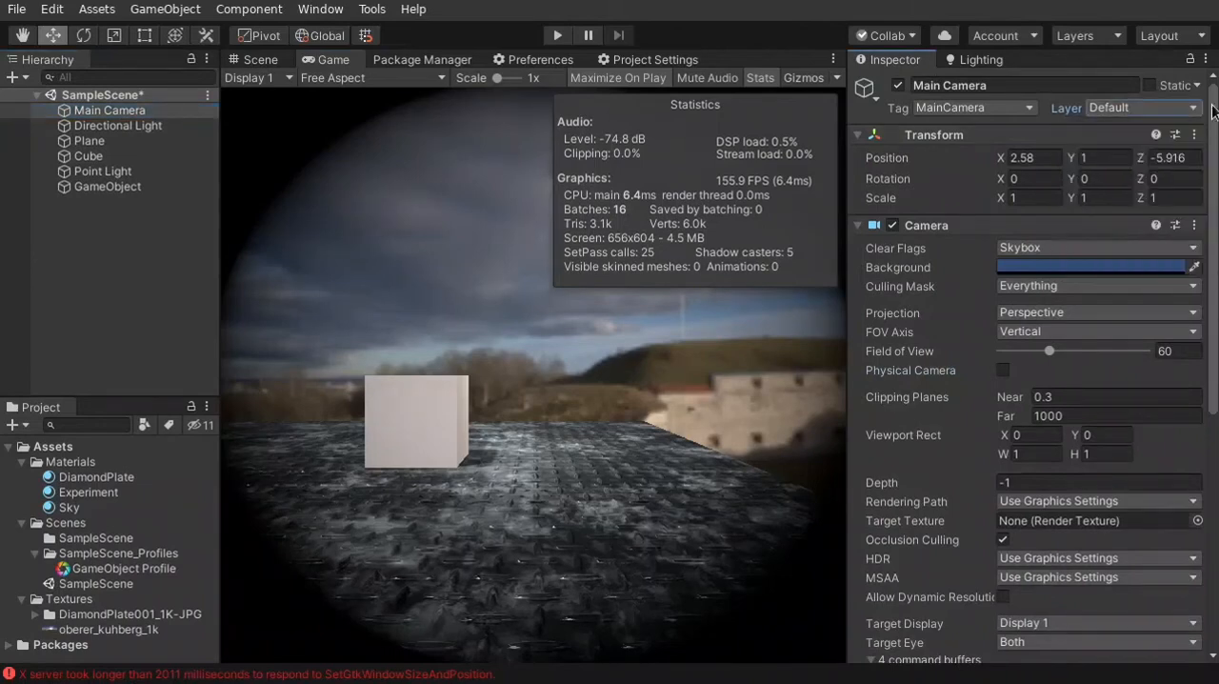
click(106, 186)
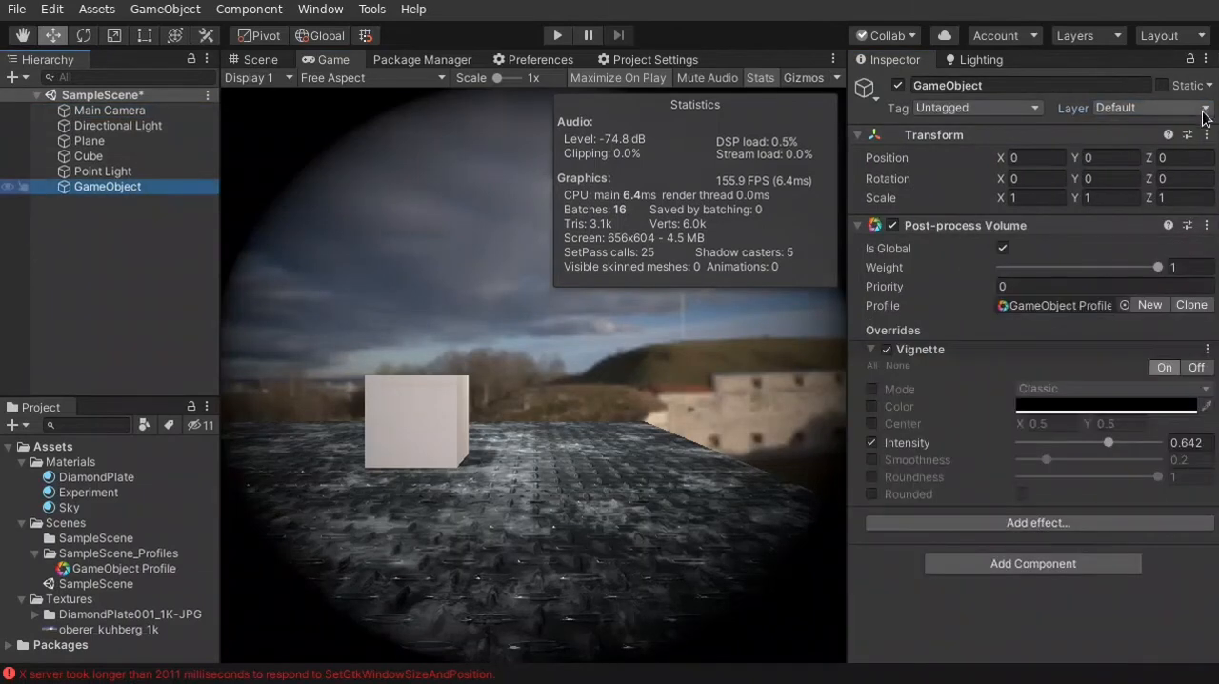
click(1204, 115)
click(1067, 241)
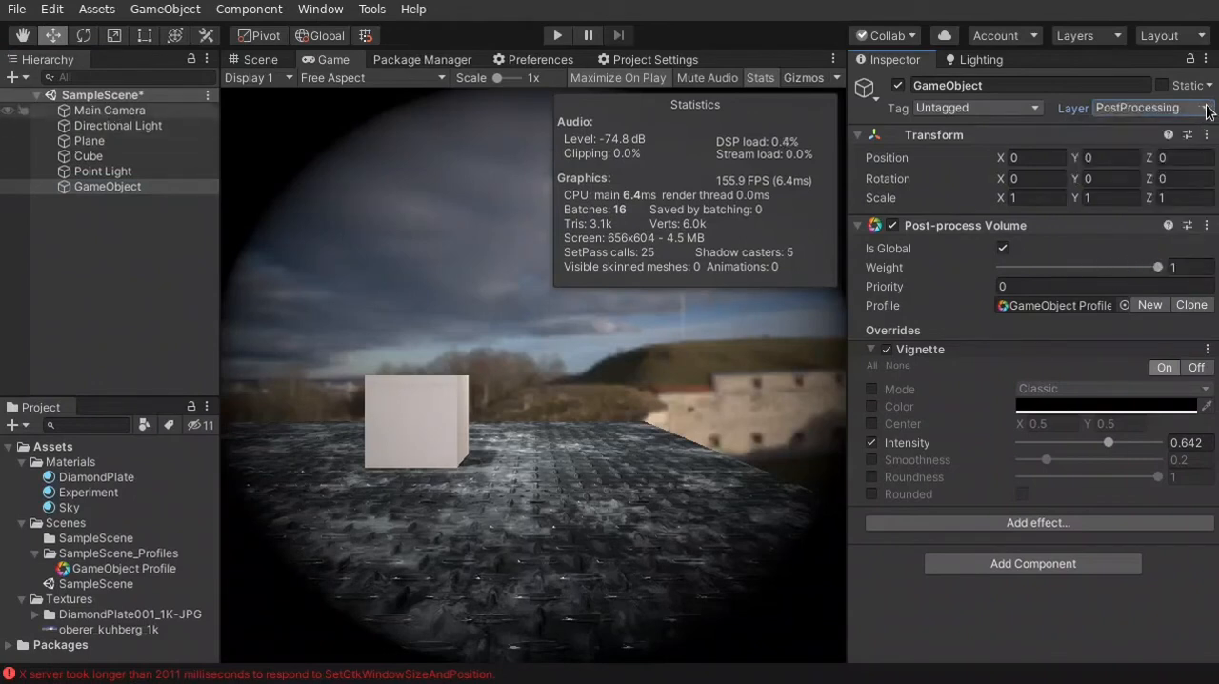
click(109, 190)
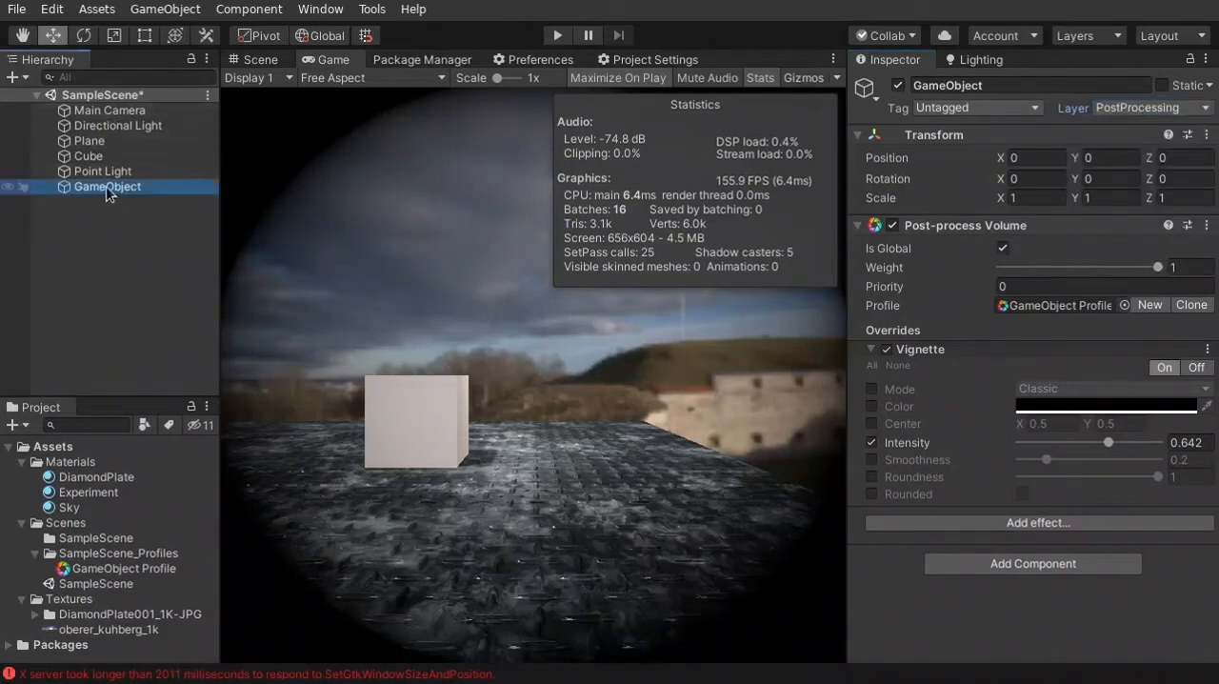
click(1207, 111)
click(1095, 637)
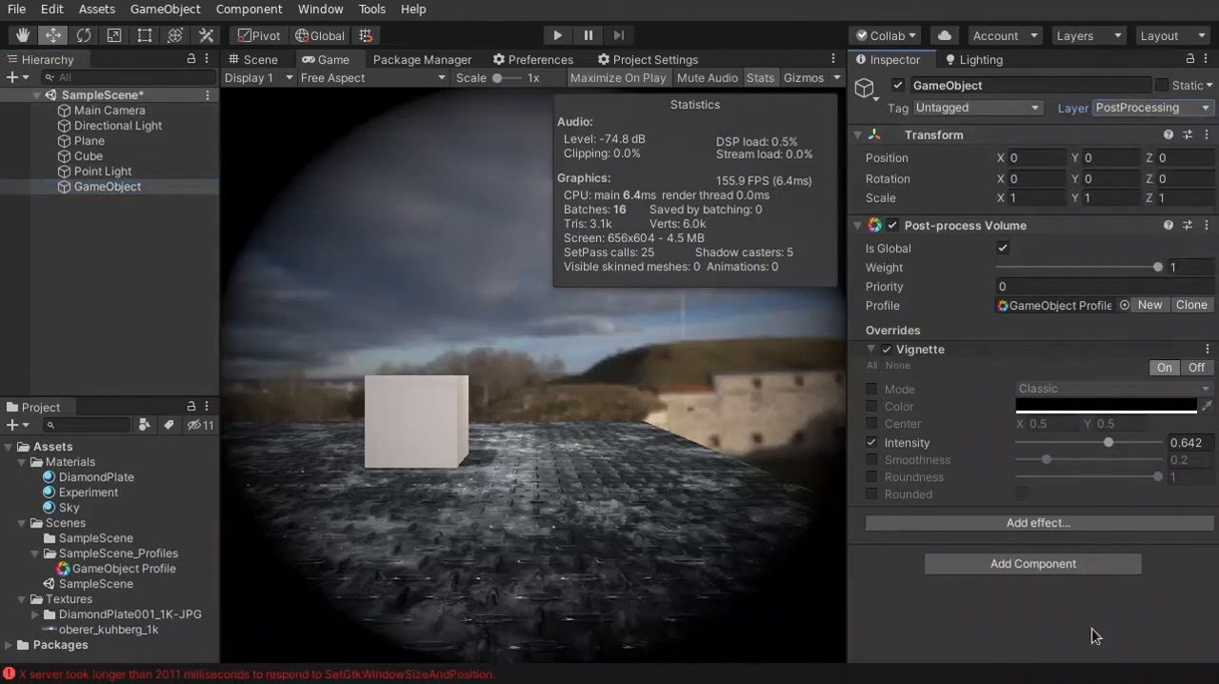
Restrict the volume blending Layer of the Main Camera's Post-process Layer to PostProcessing only
click(109, 115)
scroll(1215, 412, down, 3)
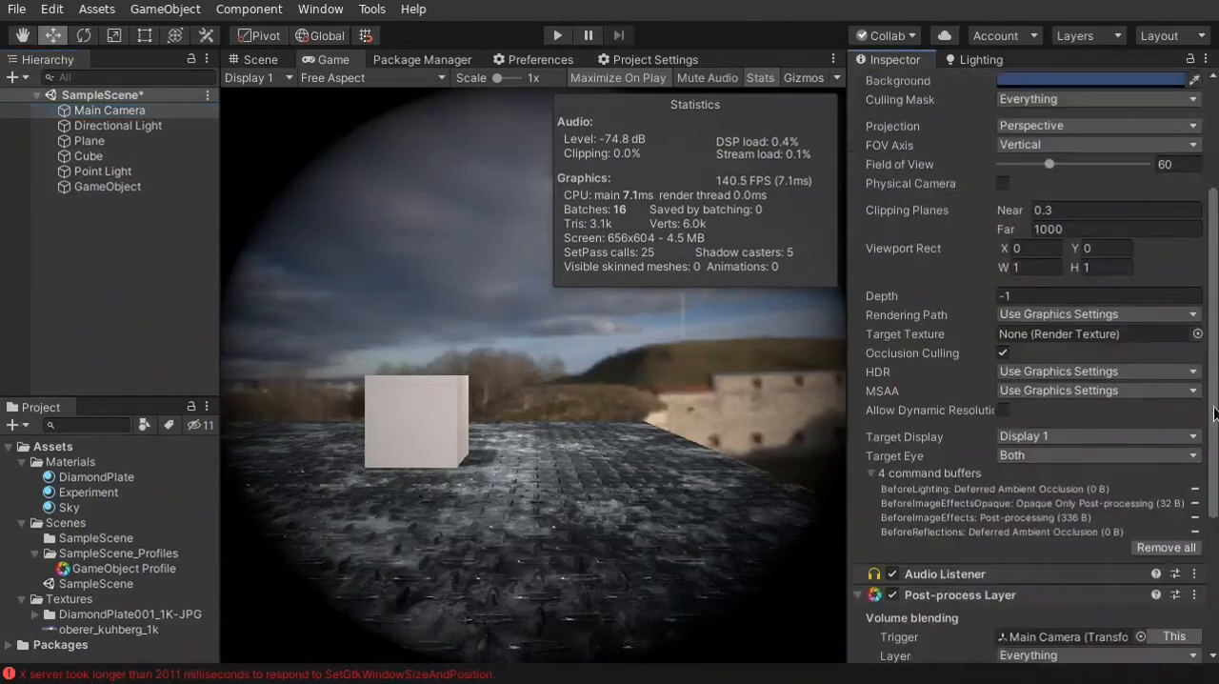
drag(1214, 411, 1215, 562)
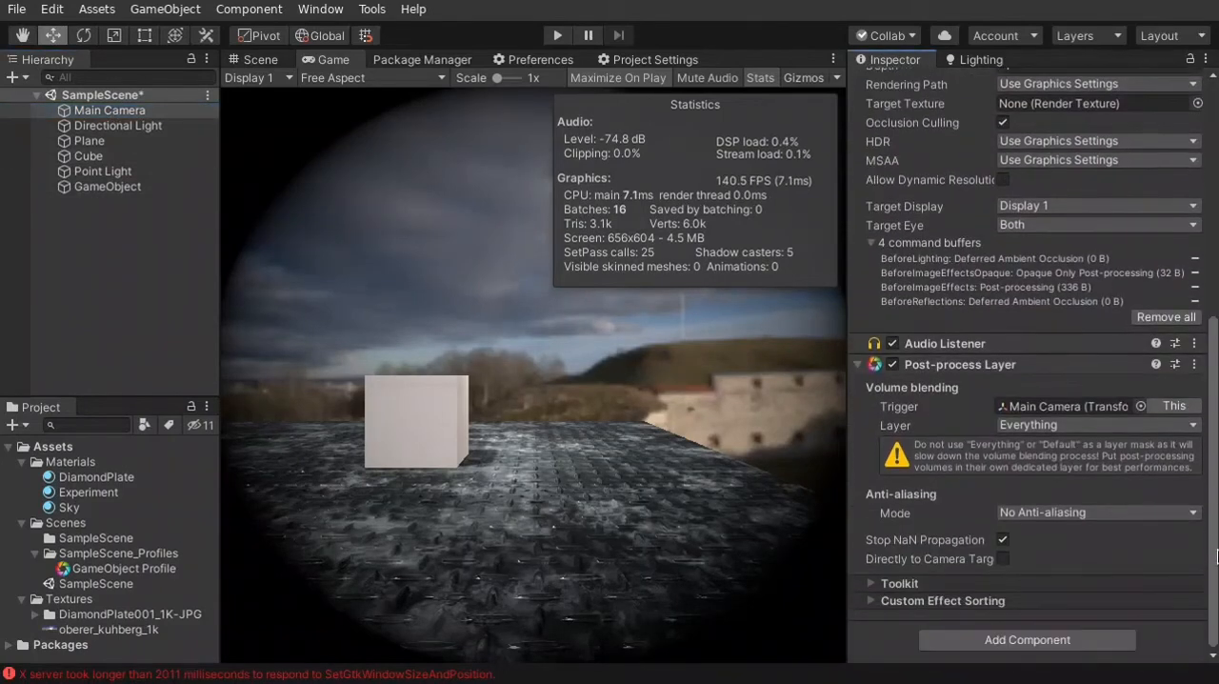
click(1066, 427)
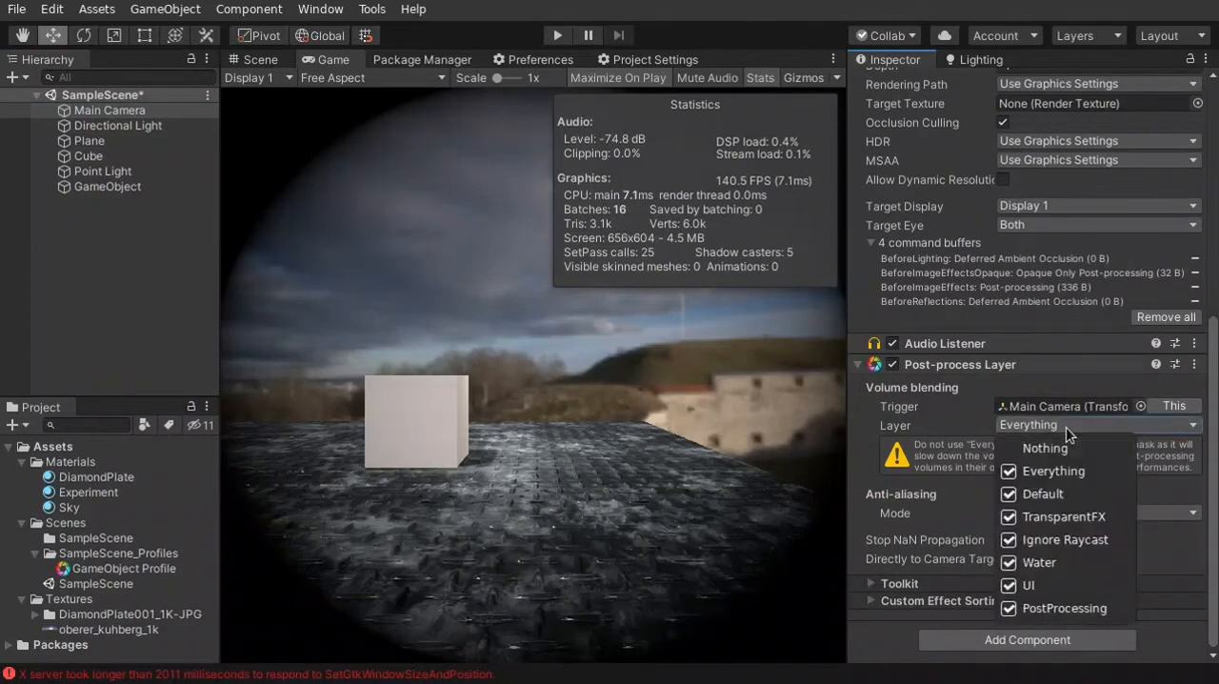
click(1054, 609)
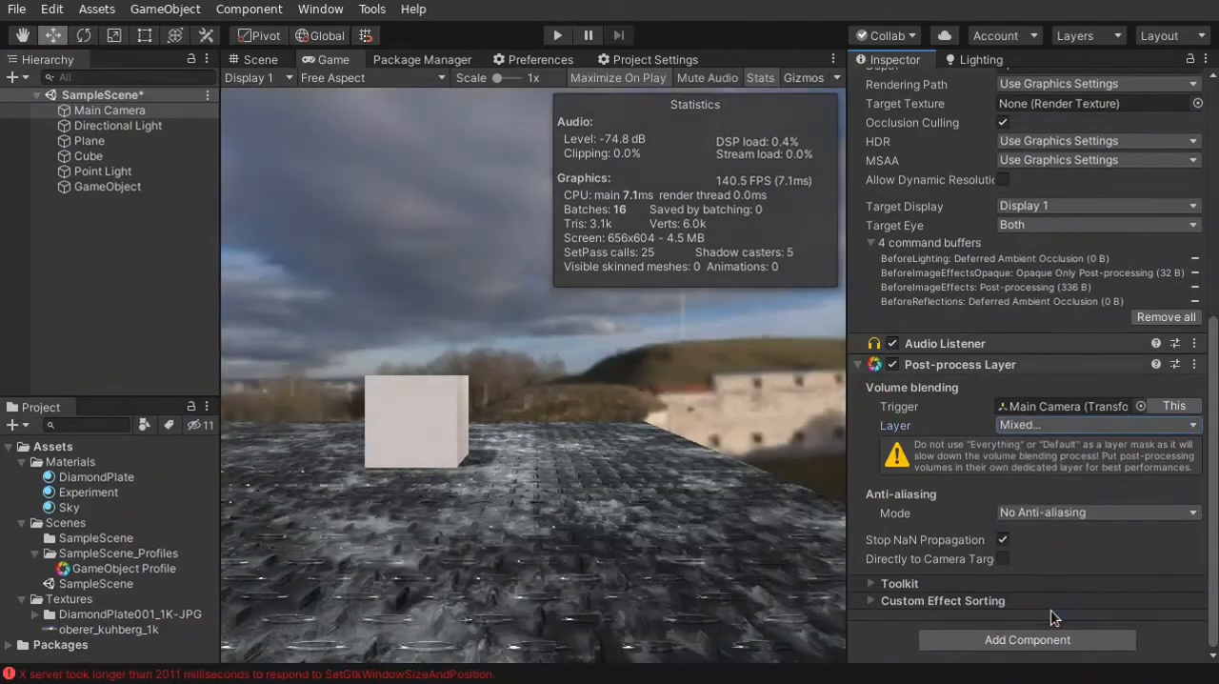
click(1023, 428)
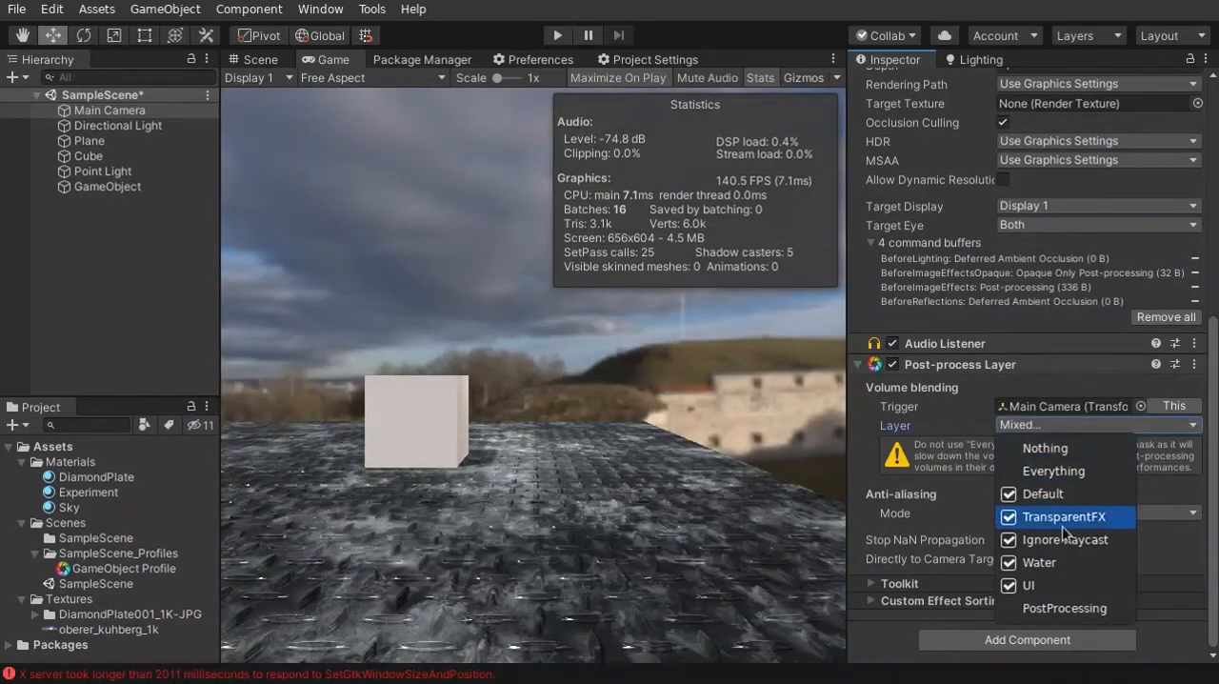
click(1047, 448)
click(1045, 429)
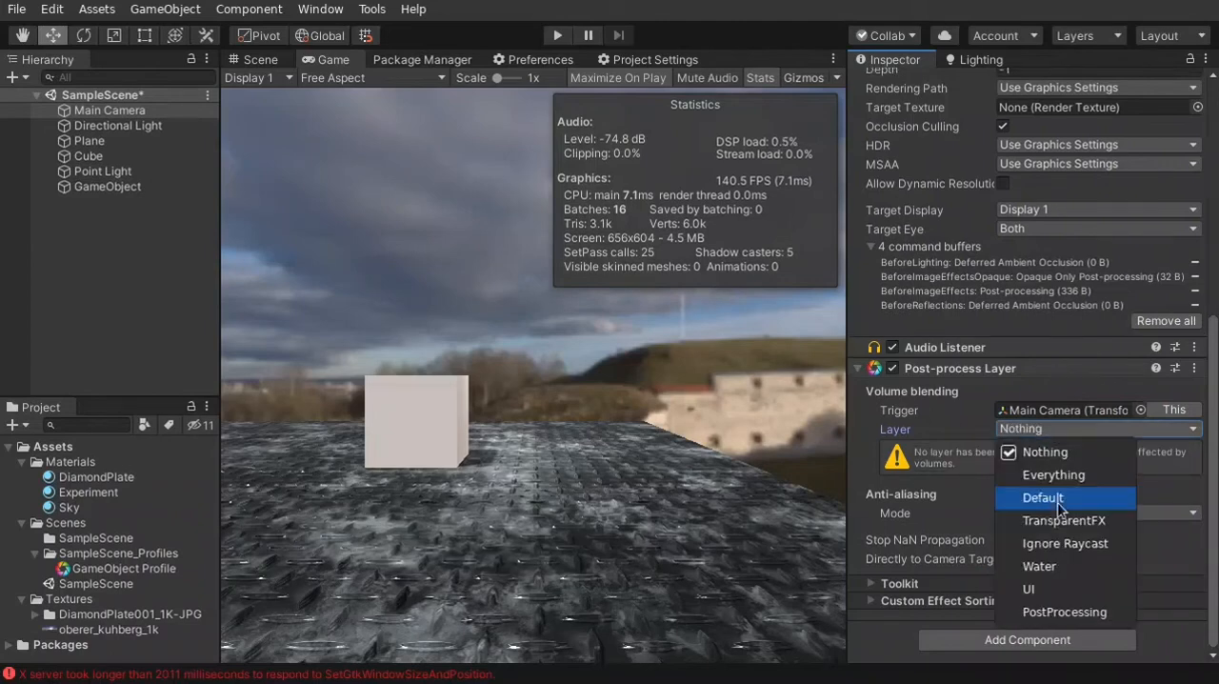
click(1039, 614)
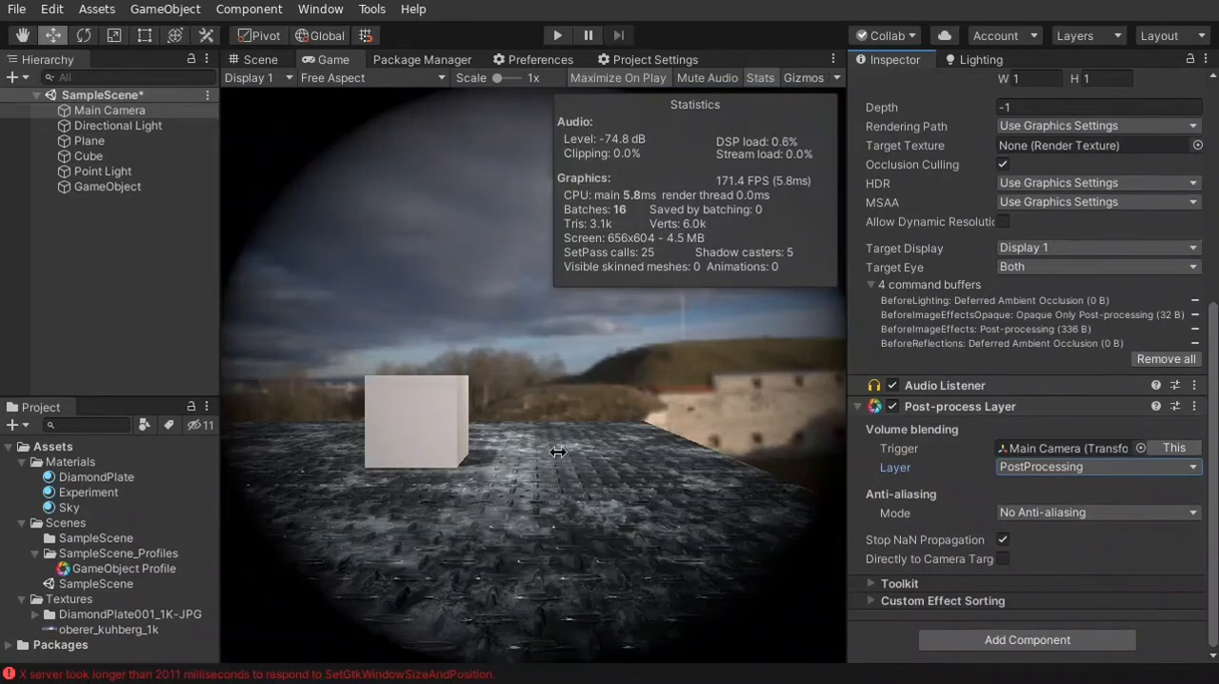
click(1036, 511)
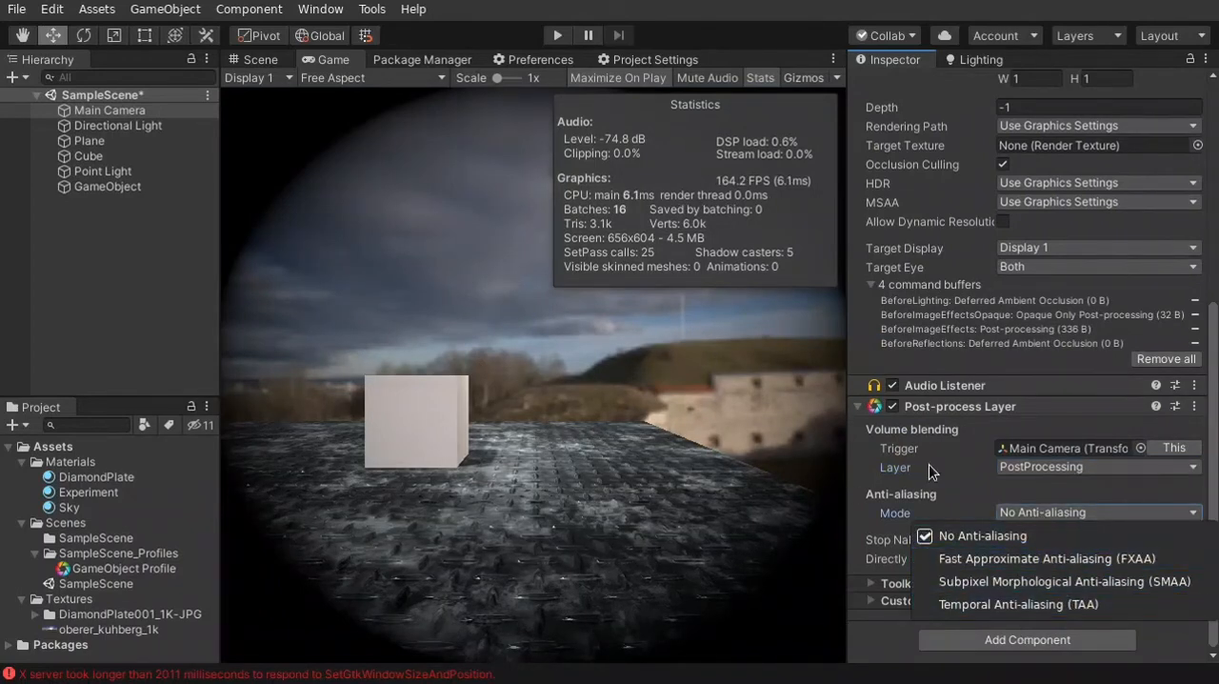
click(943, 501)
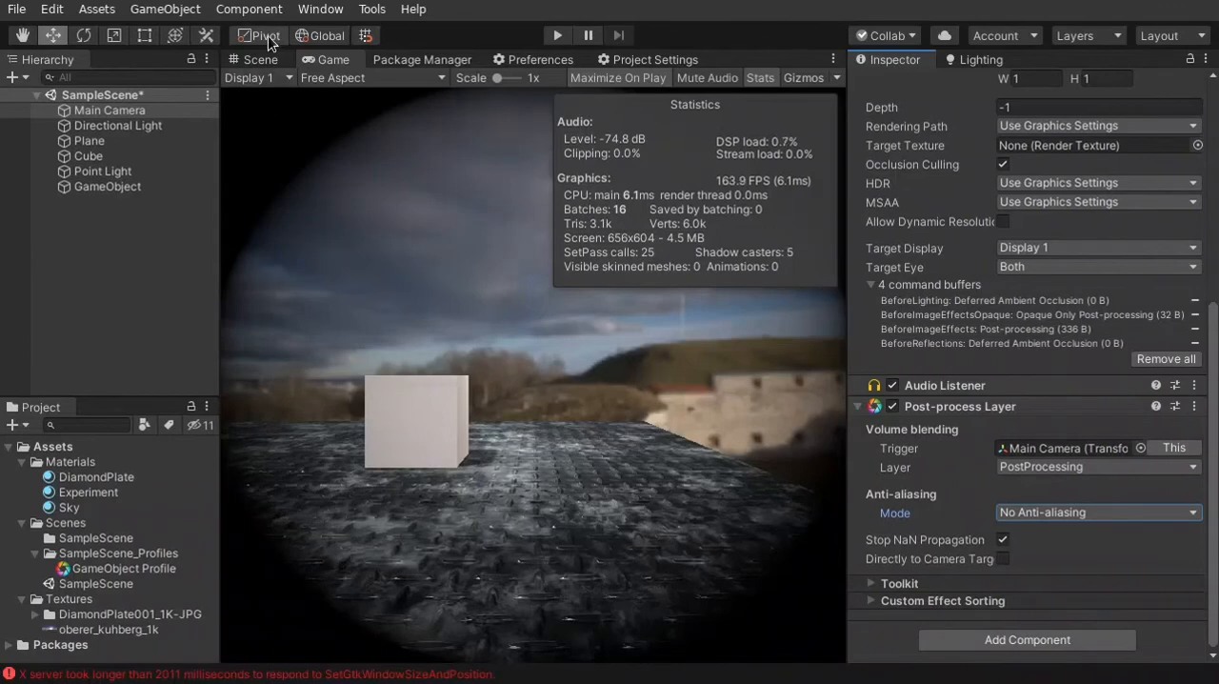
Set the Vignette Intensity on the GameObject's Post-process Volume to 0 and remove the Vignette effect
click(115, 186)
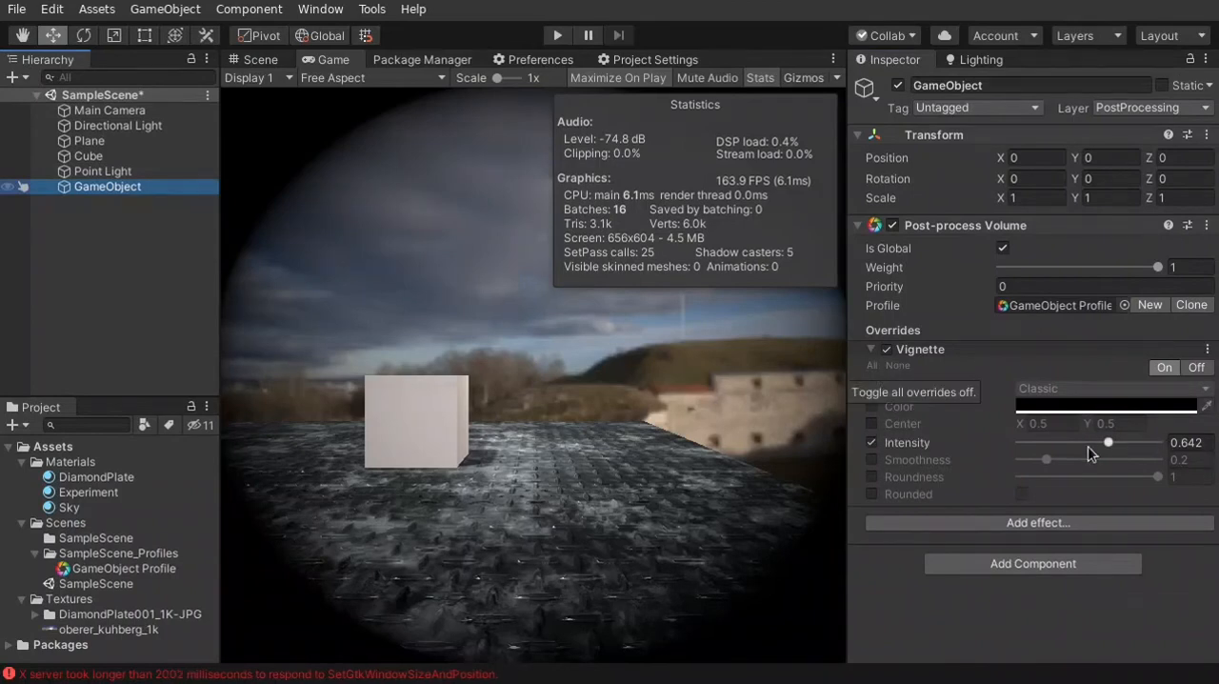
drag(1088, 446, 1012, 446)
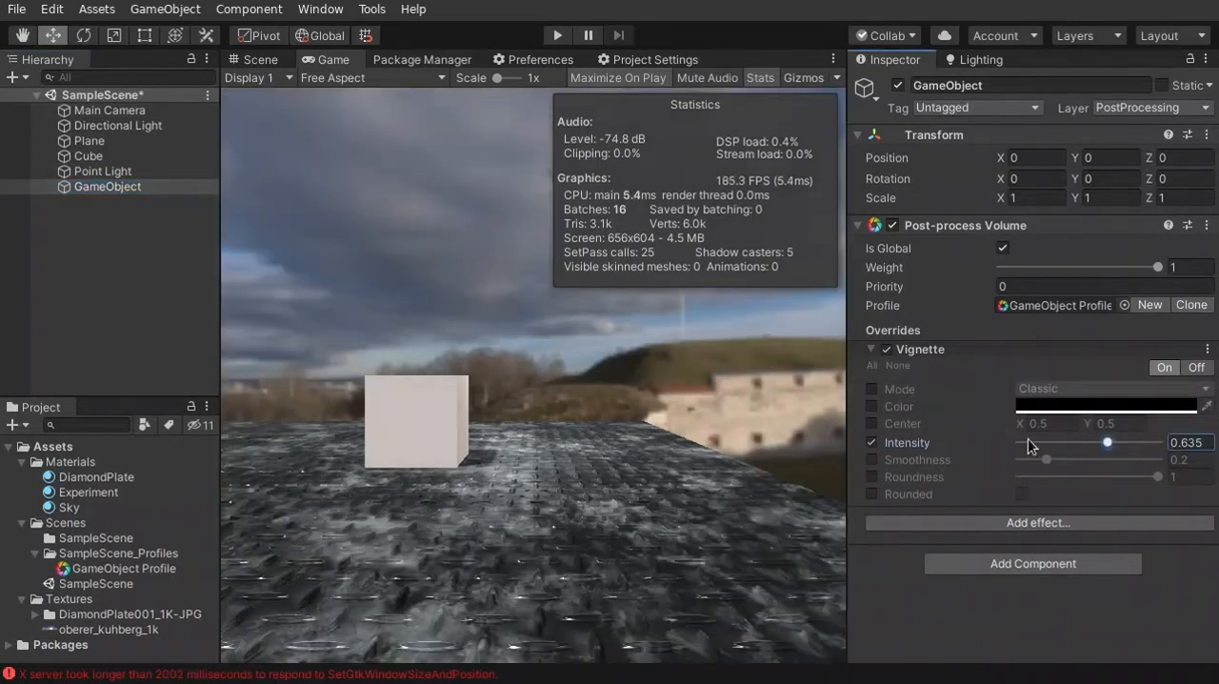
click(1208, 351)
click(1208, 351)
click(1207, 351)
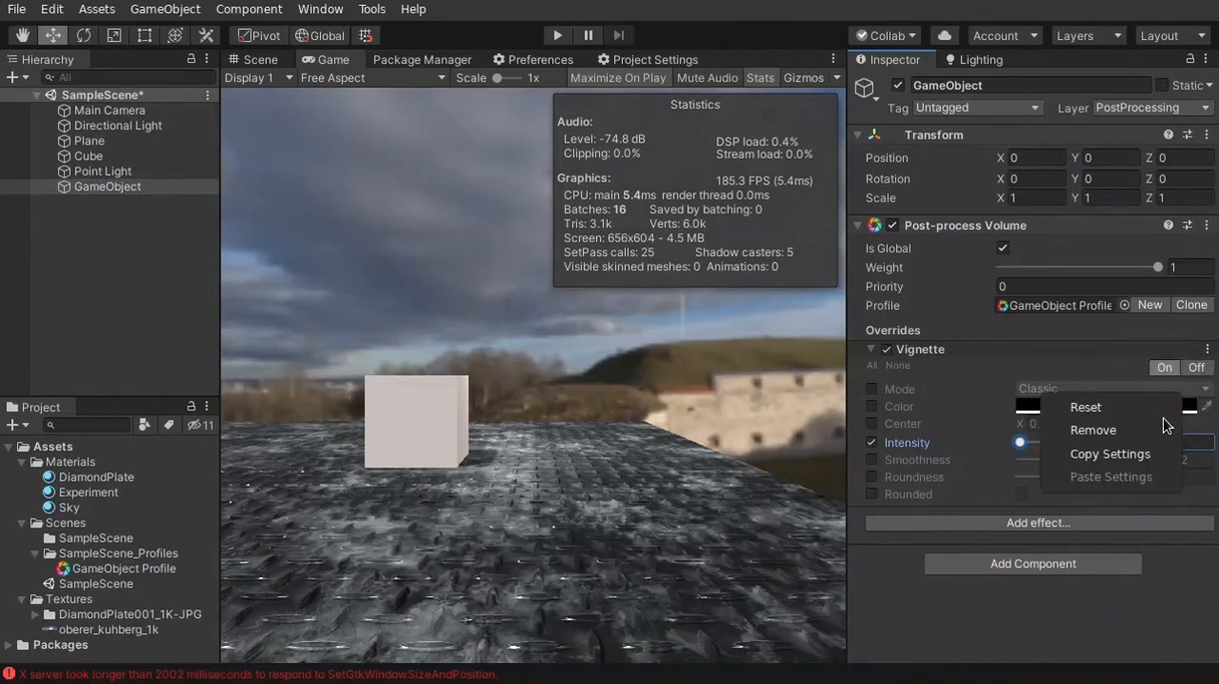
click(1095, 430)
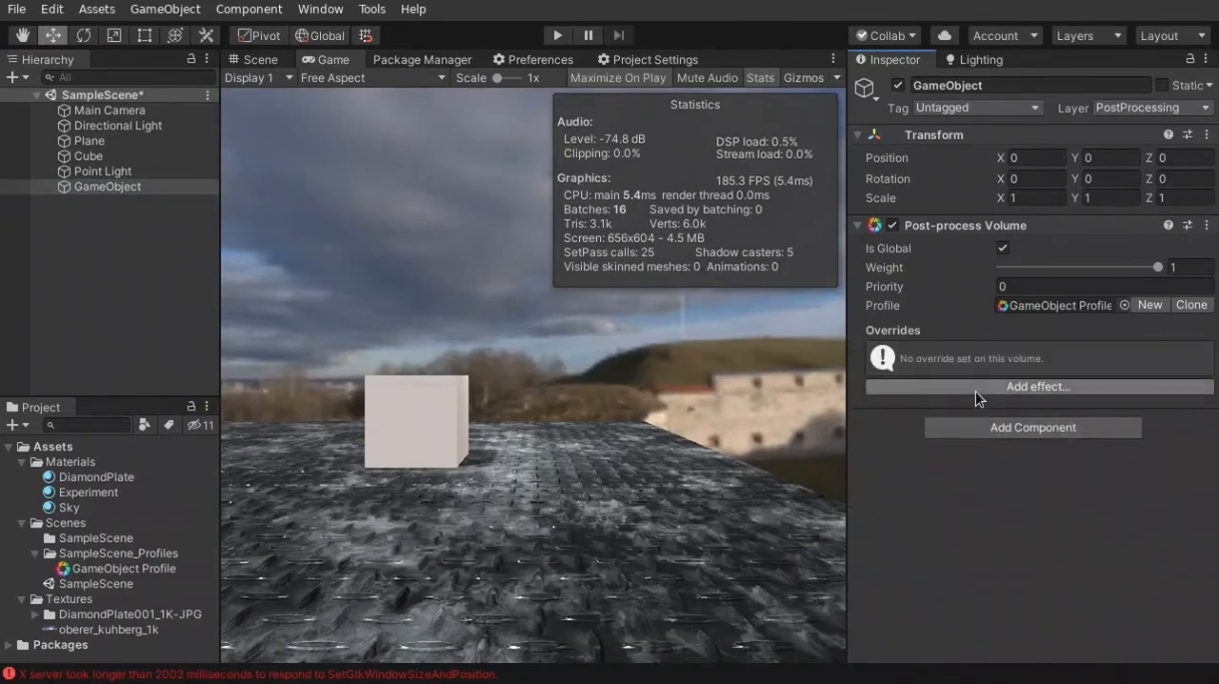
Add the Screen-space reflections effect to the Post-process Volume and save the scene
click(975, 389)
mouse_move(1010, 408)
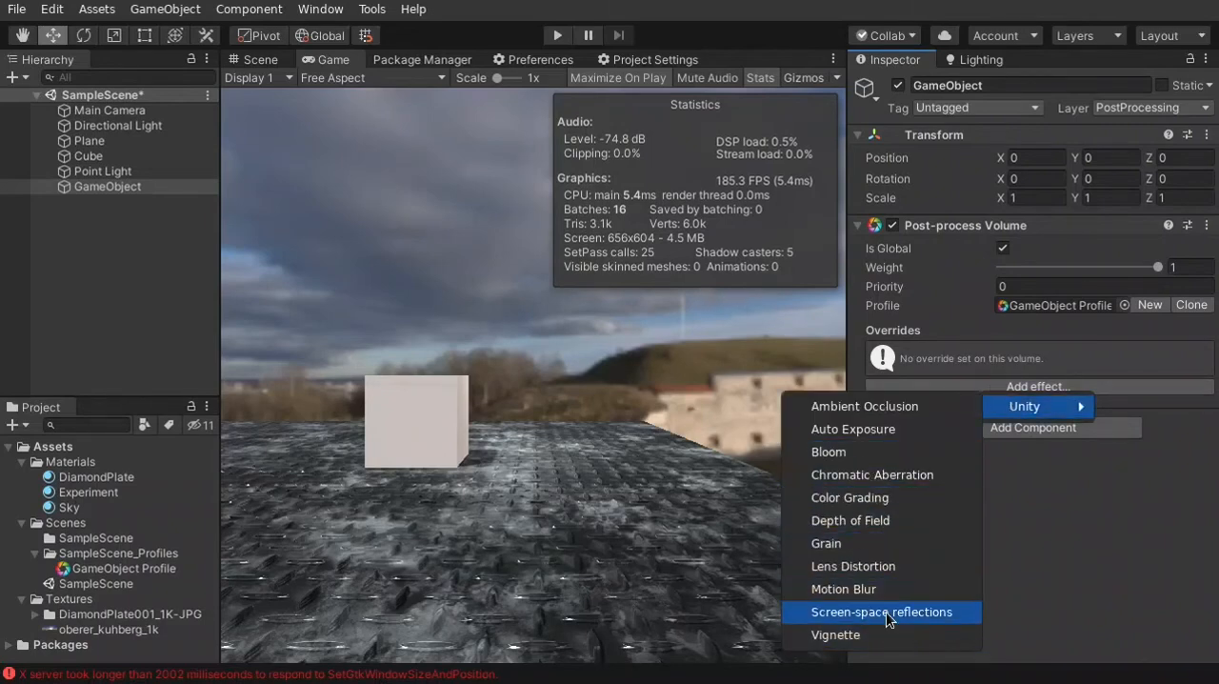
click(886, 613)
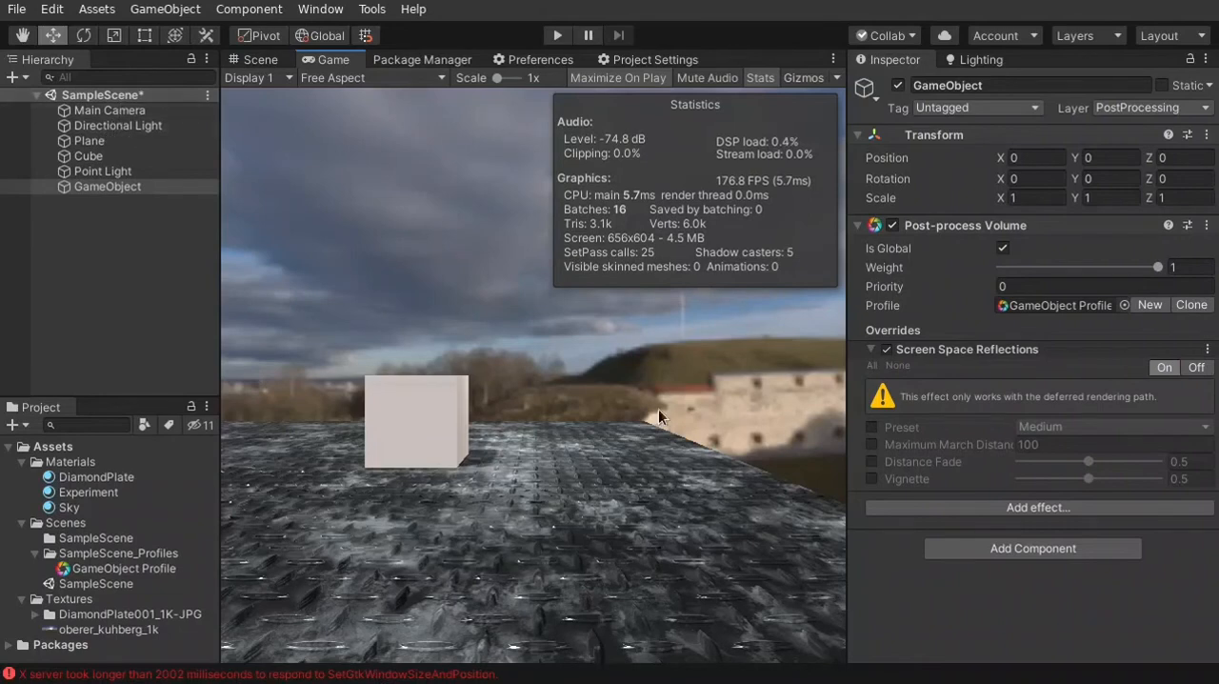
key(ctrl+s)
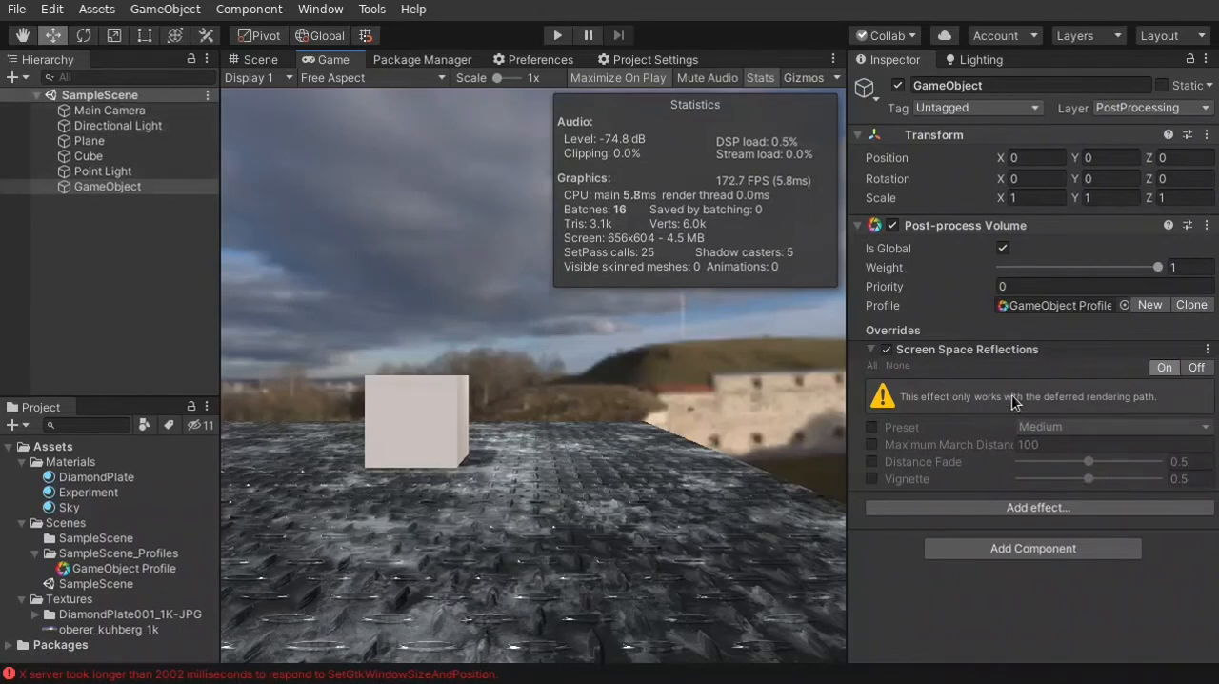
Set the Main Camera's Rendering Path to Deferred
click(109, 111)
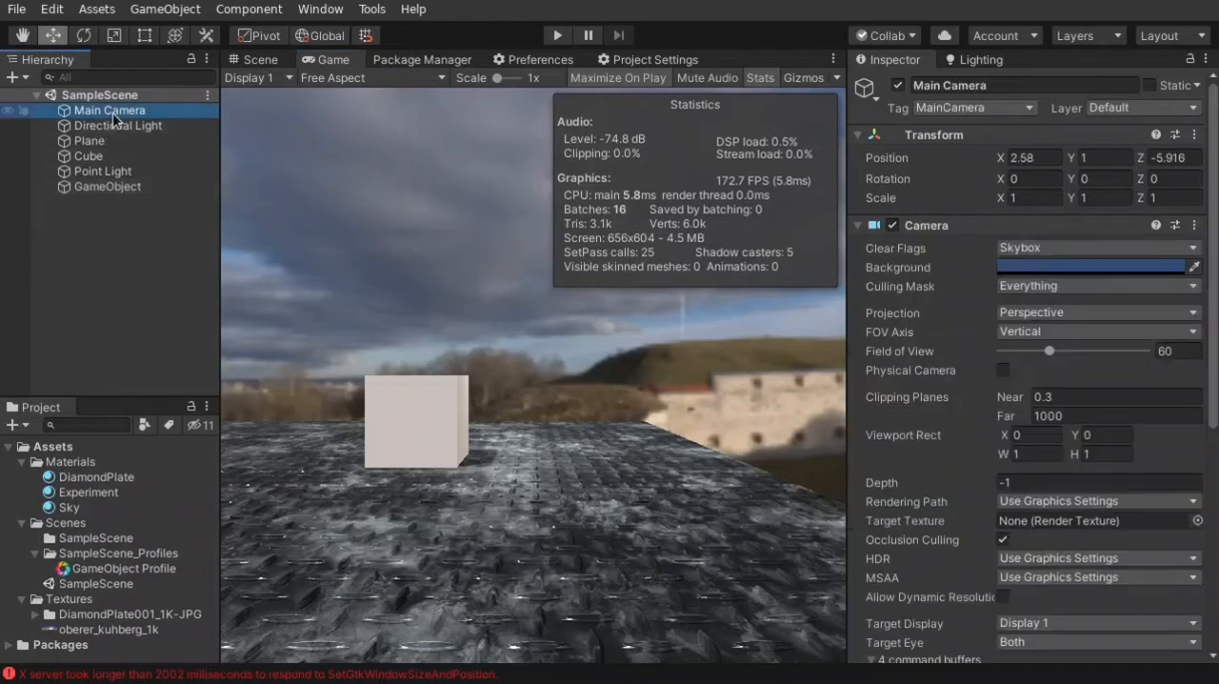
scroll(1217, 411, down, 5)
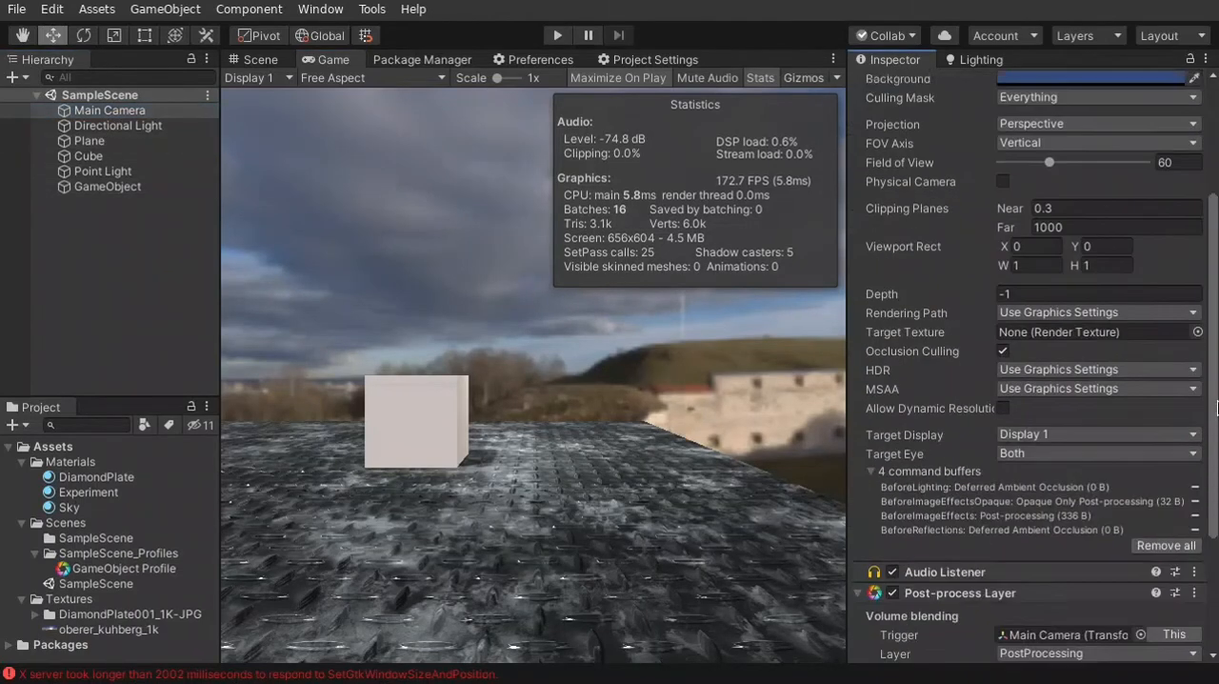
scroll(1218, 412, up, 2)
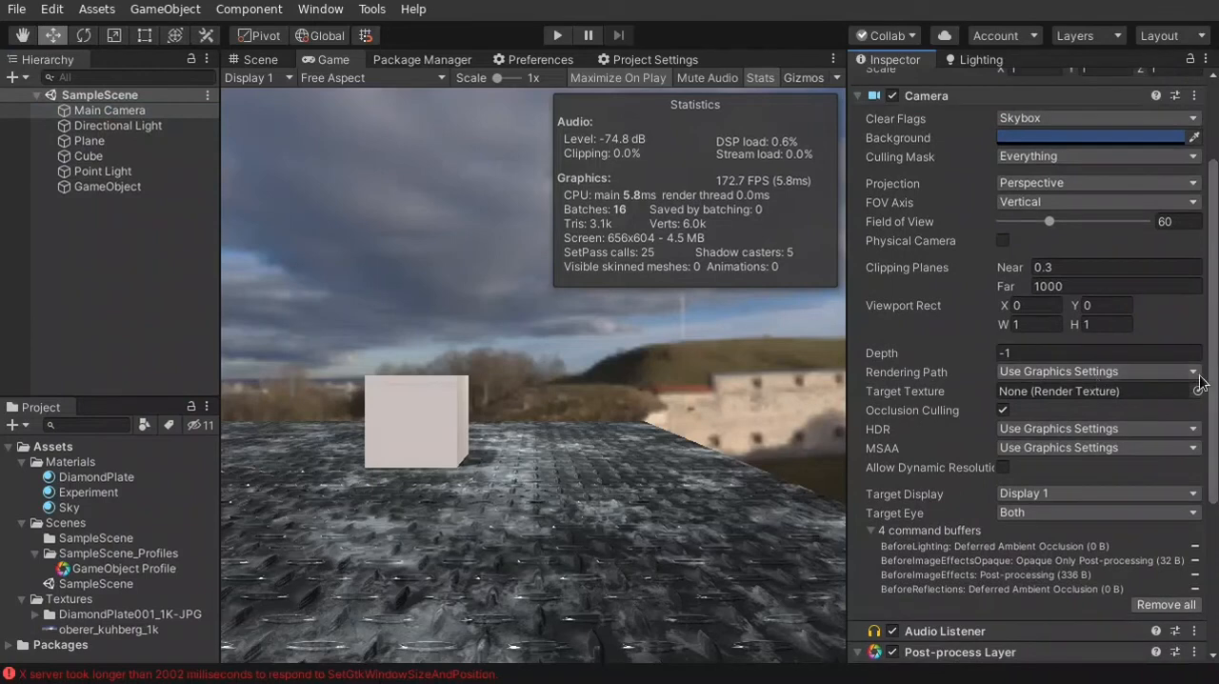
click(1195, 372)
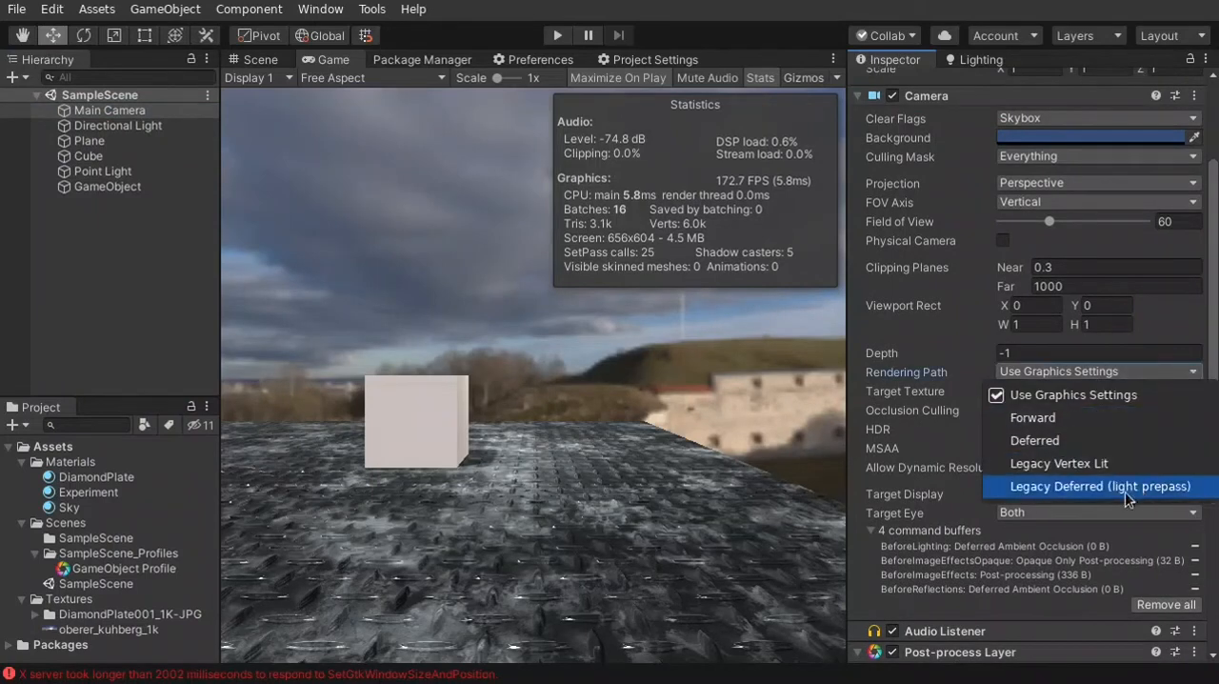
click(1069, 441)
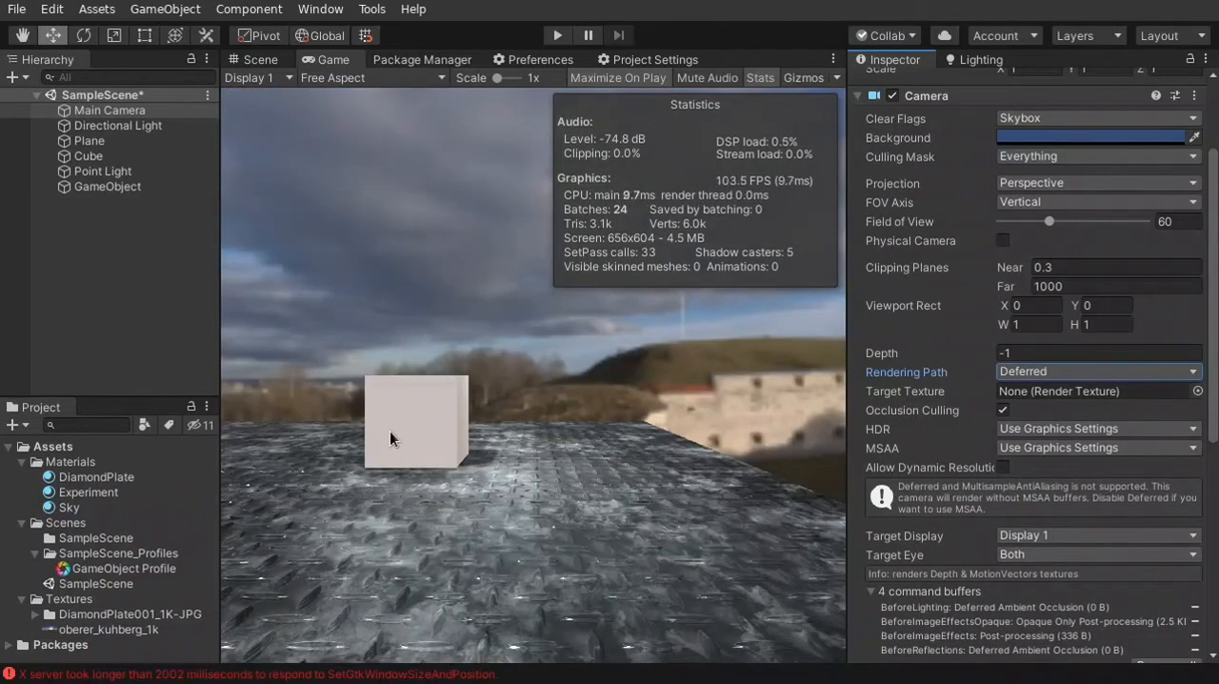
Override the Preset of the volume's Screen Space Reflections effect and set it to Lower
click(99, 186)
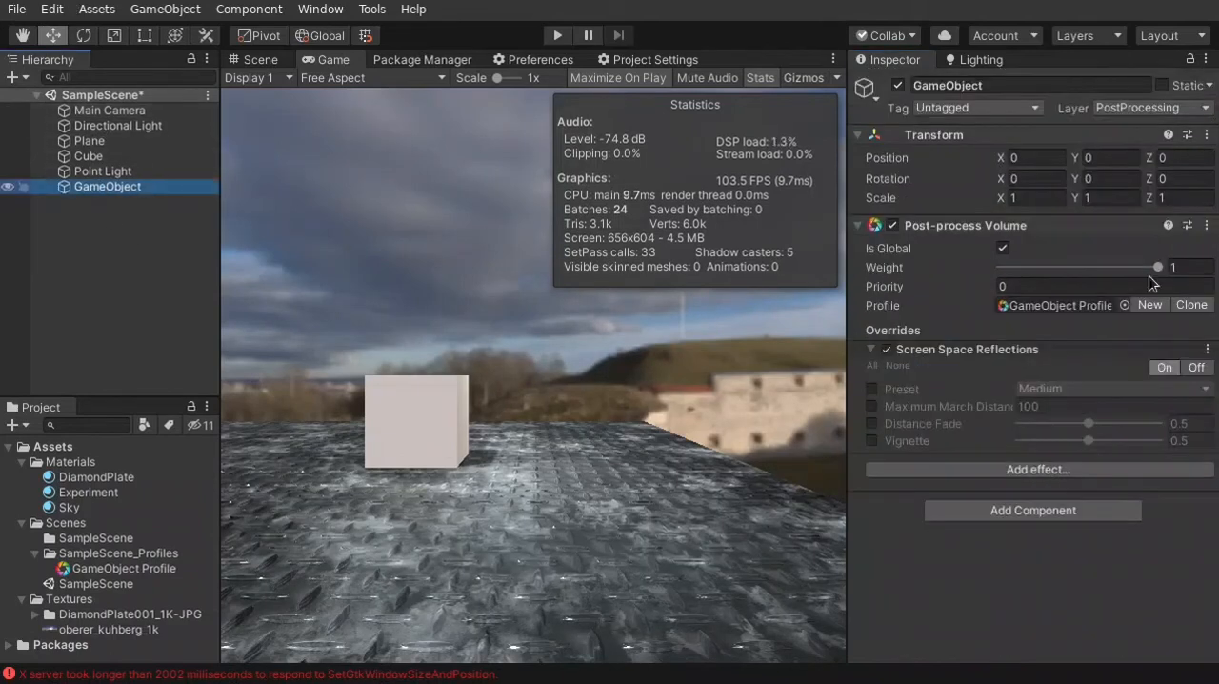
click(872, 389)
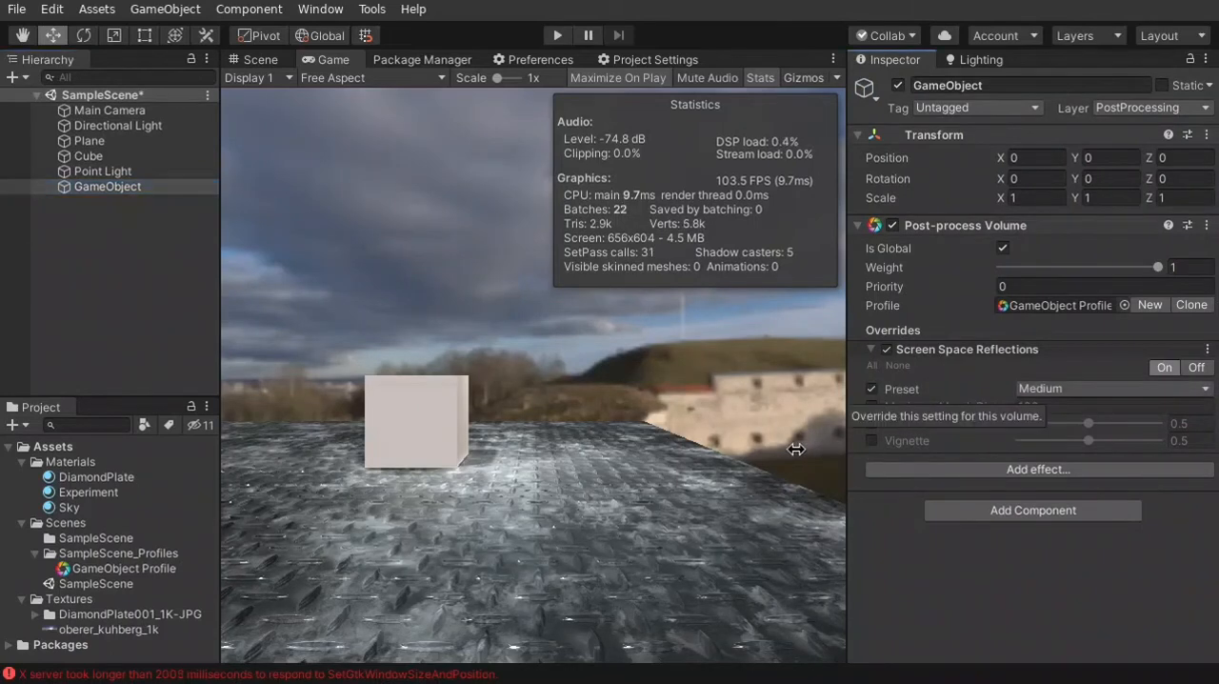
click(735, 431)
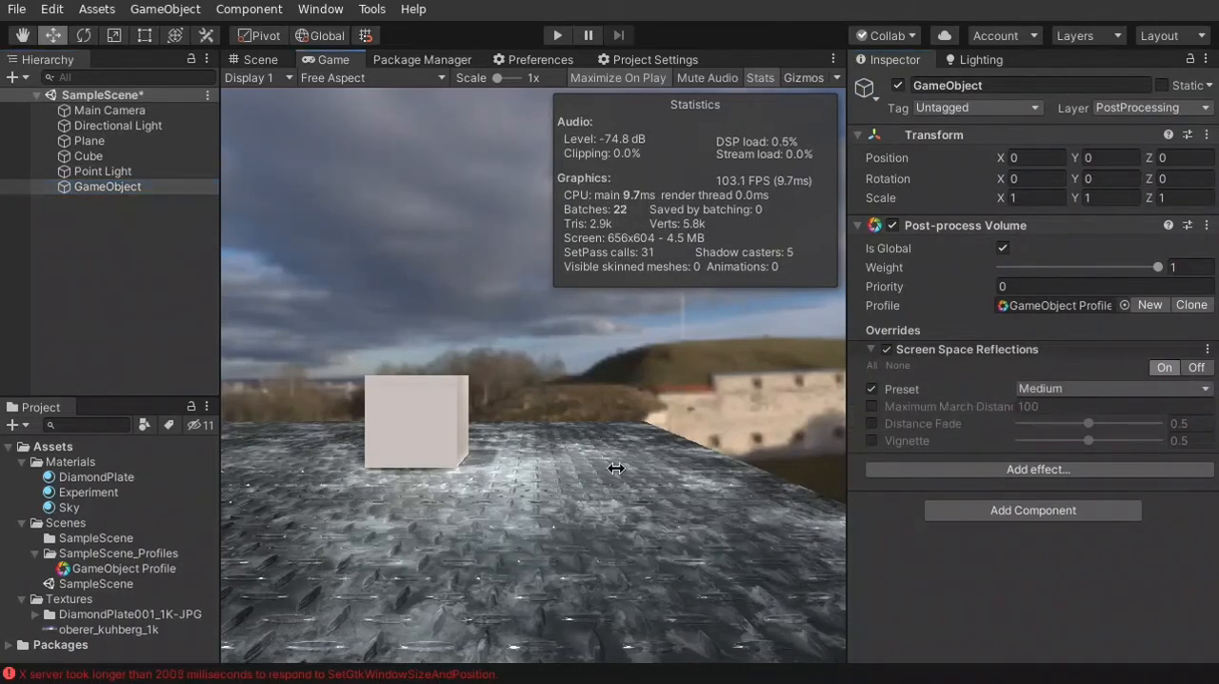
click(1140, 393)
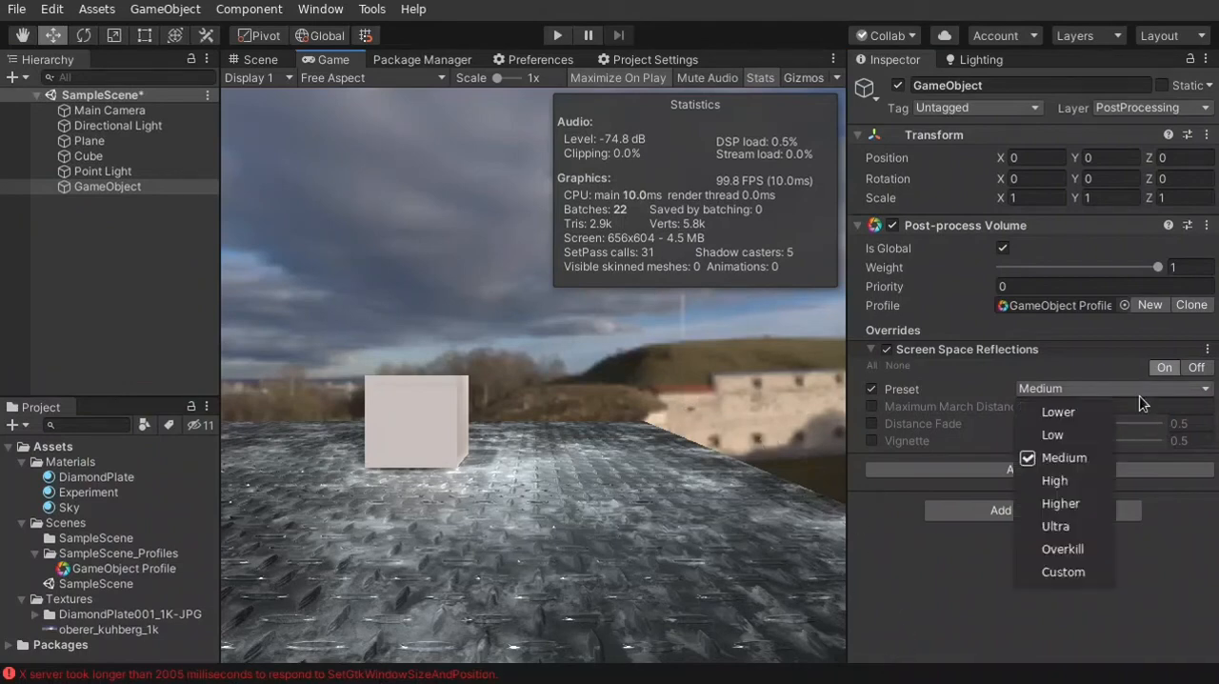
click(1059, 412)
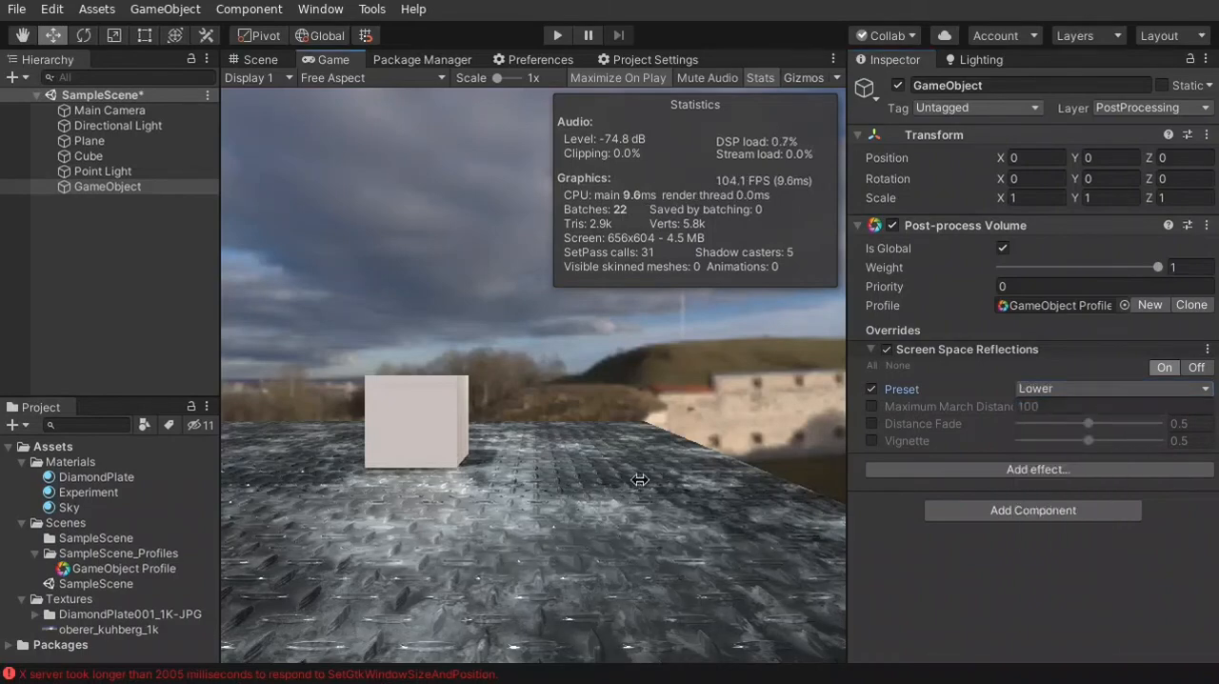
With the Scene view showing the plate and cube up close, change the Screen Space Reflections Preset to High
click(270, 62)
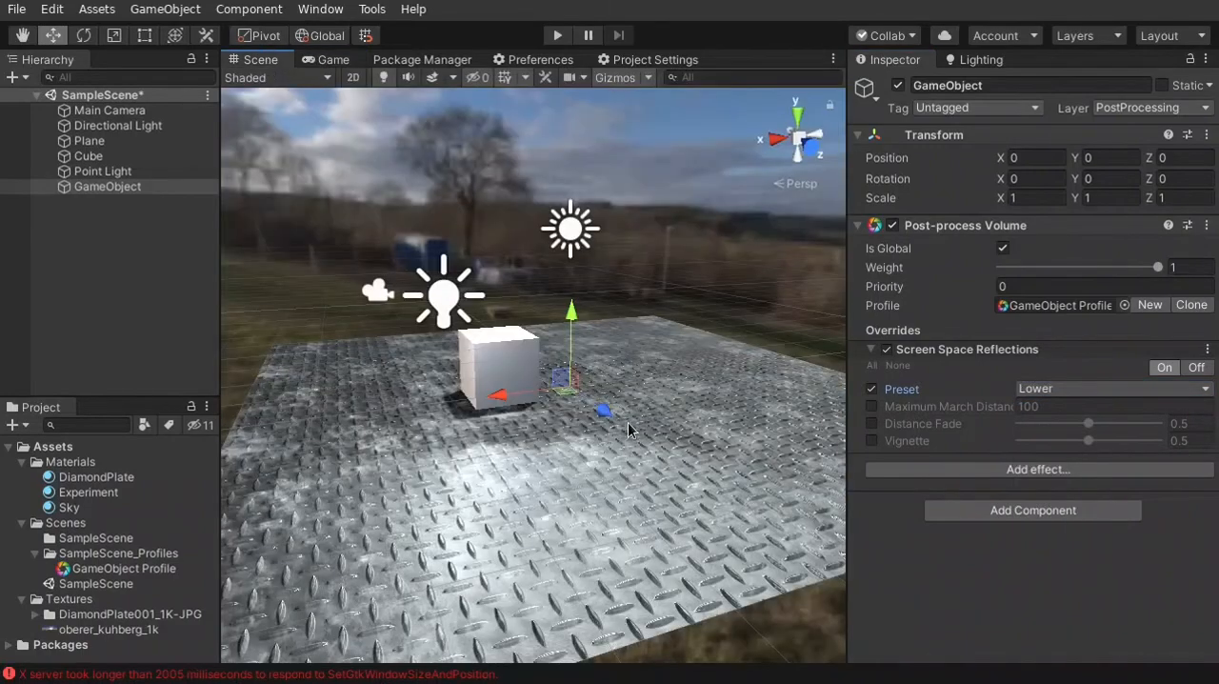
right_drag(628, 430, 579, 459)
key(w)
right_drag(598, 440, 575, 476)
key(d)
key(s)
key(w)
key(s)
key(w)
click(1089, 391)
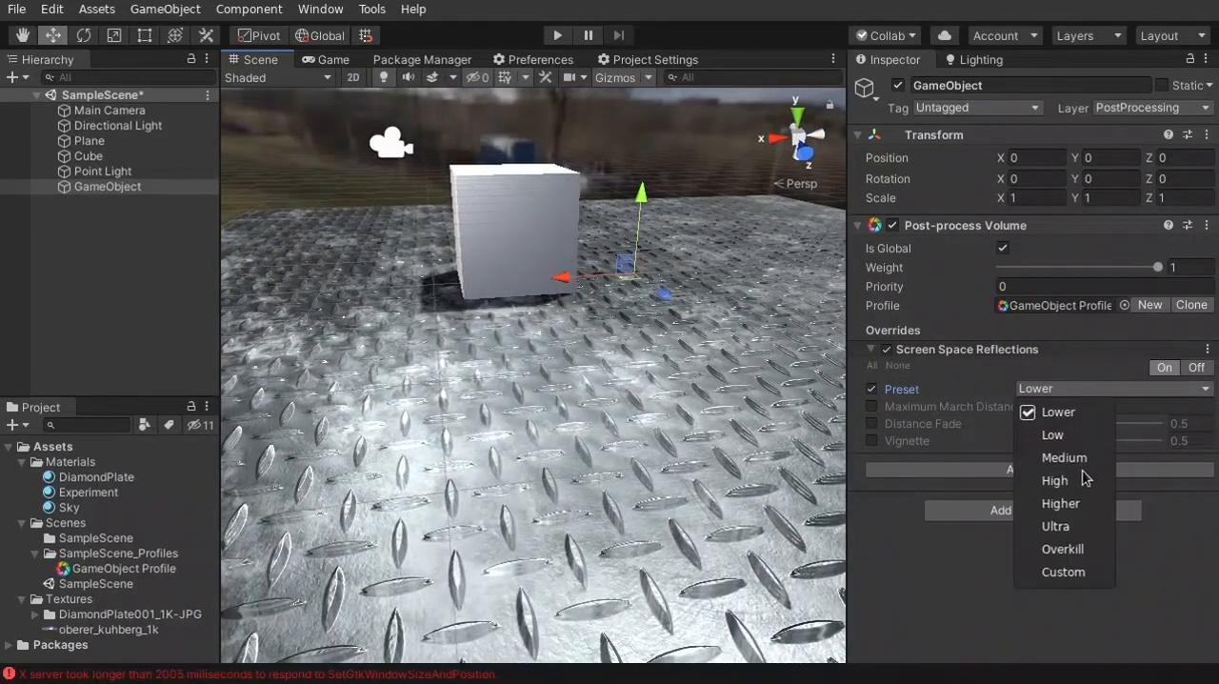
click(1079, 474)
Duplicate the Cube and move the copy along the X axis to about -1.79
right_drag(753, 400, 688, 413)
key(d)
click(540, 262)
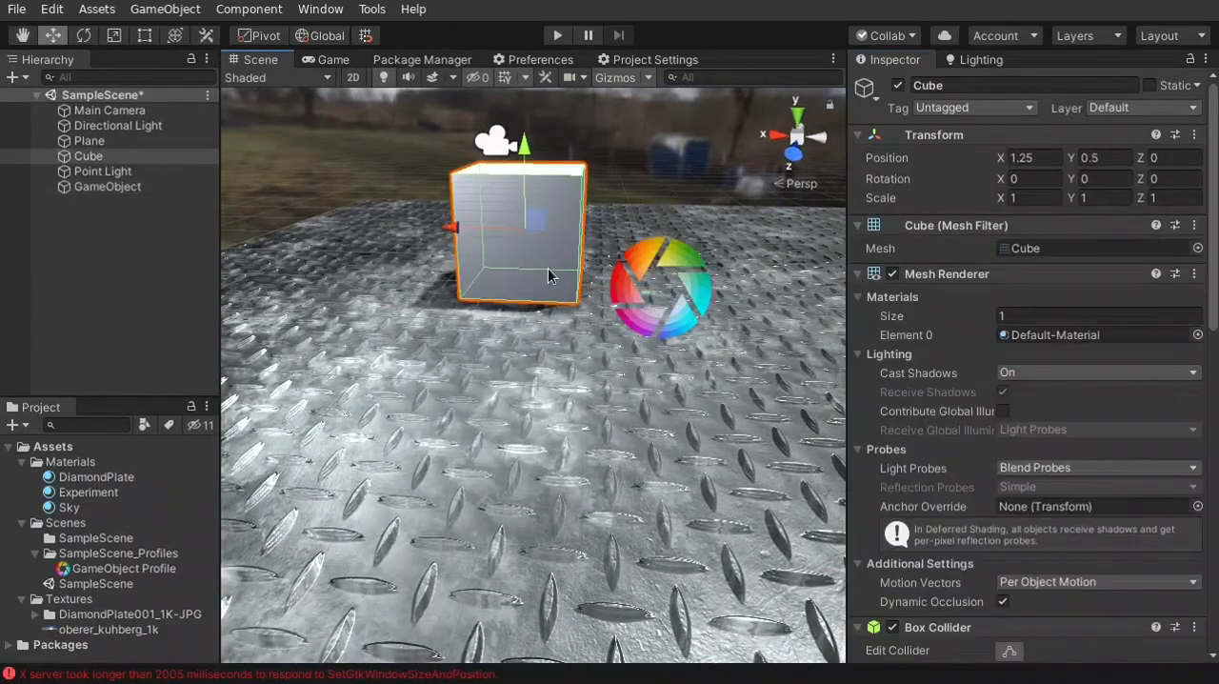
key(ctrl+d)
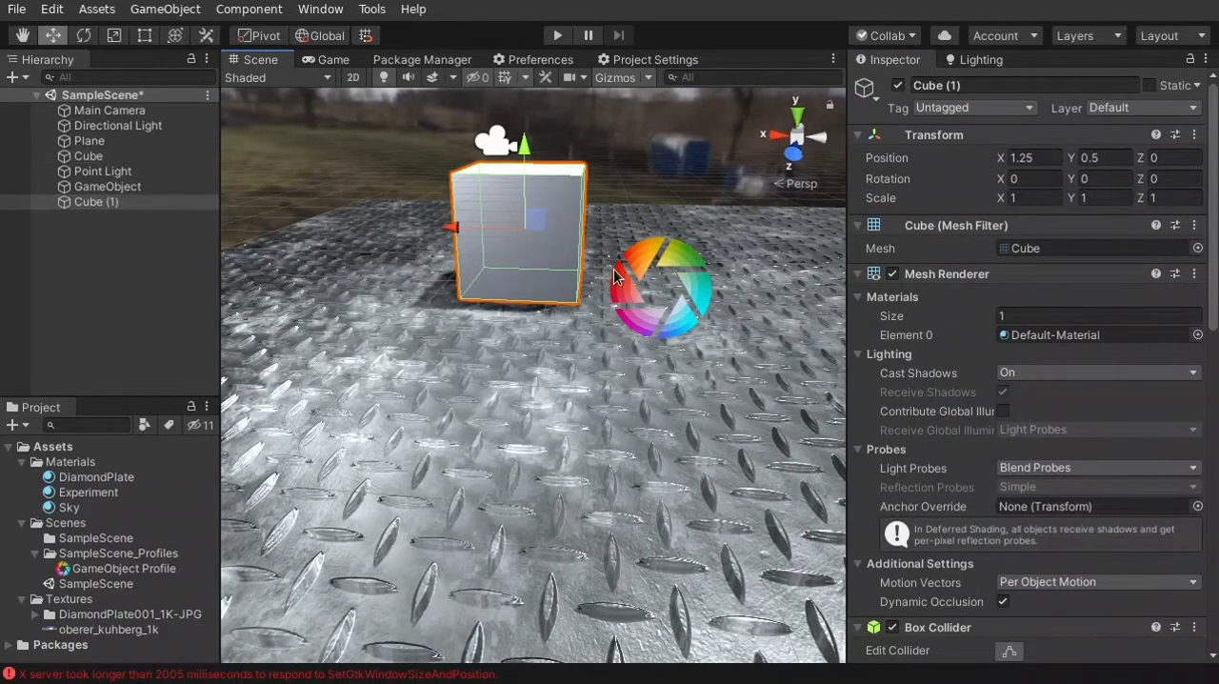
right_drag(535, 225, 629, 229)
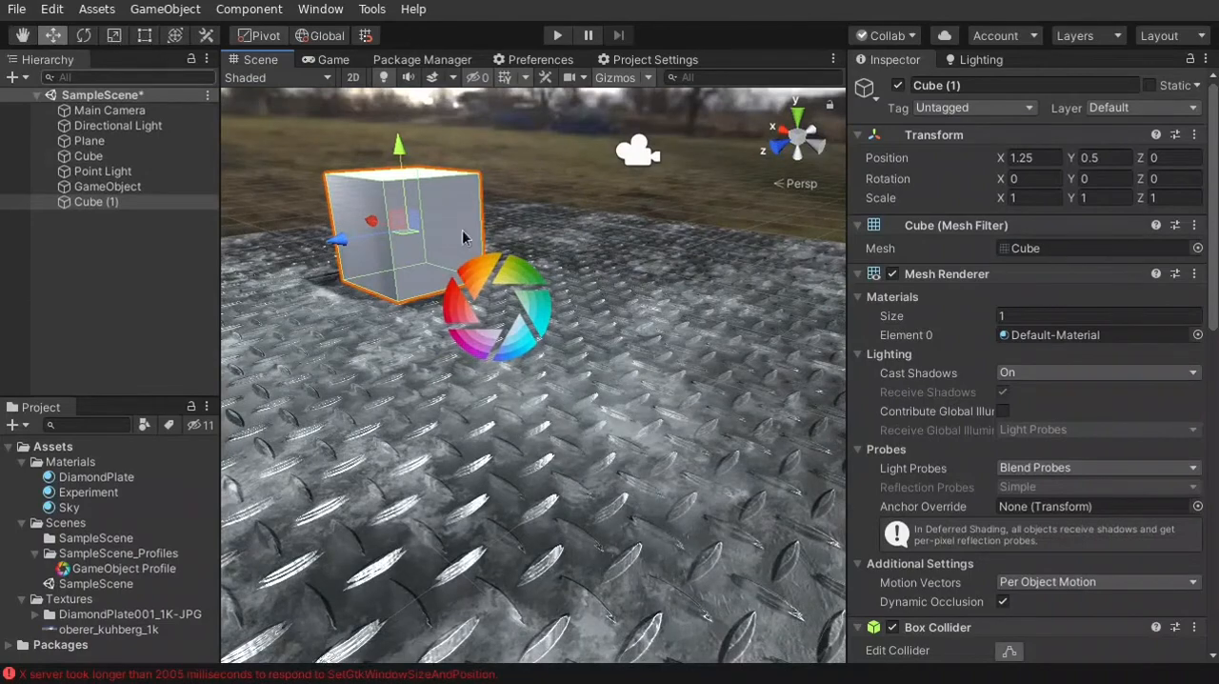
drag(354, 238, 484, 425)
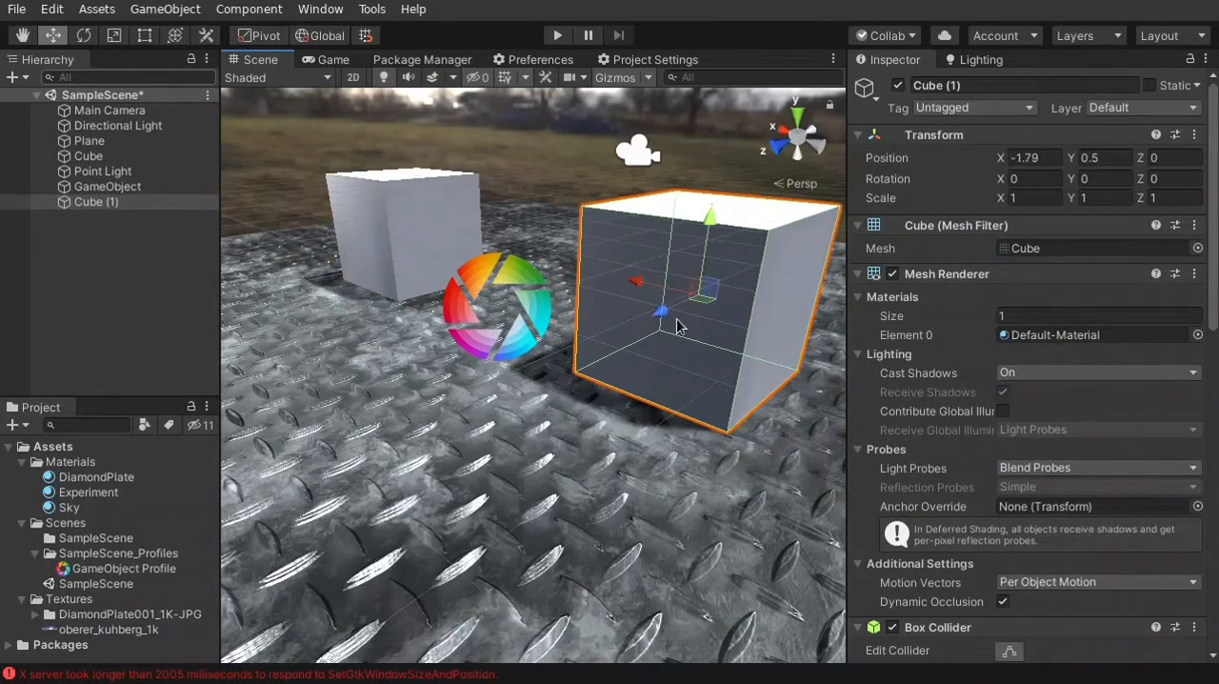
Reposition the duplicated cube on the diamond plate to about X 0.437 and Z 2.453
drag(661, 313, 560, 361)
drag(463, 372, 331, 314)
alt+drag(406, 537, 524, 521)
right_drag(524, 520, 810, 447)
key(w)
key(s)
drag(619, 301, 453, 327)
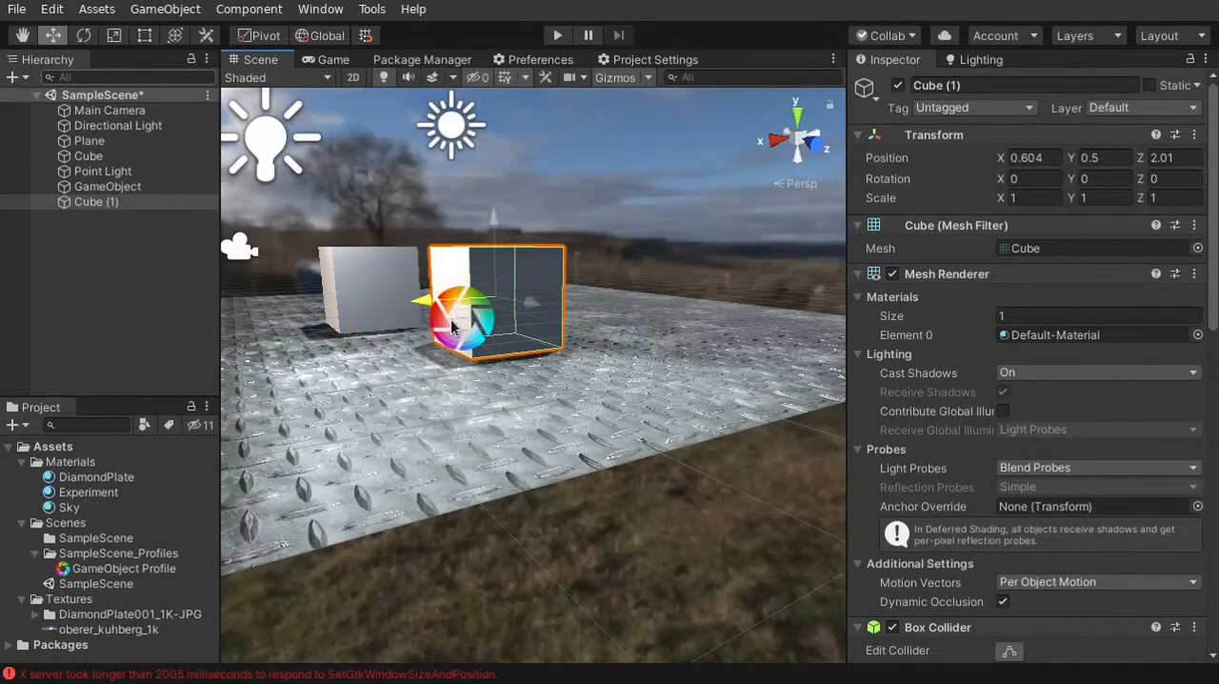
drag(520, 309, 541, 313)
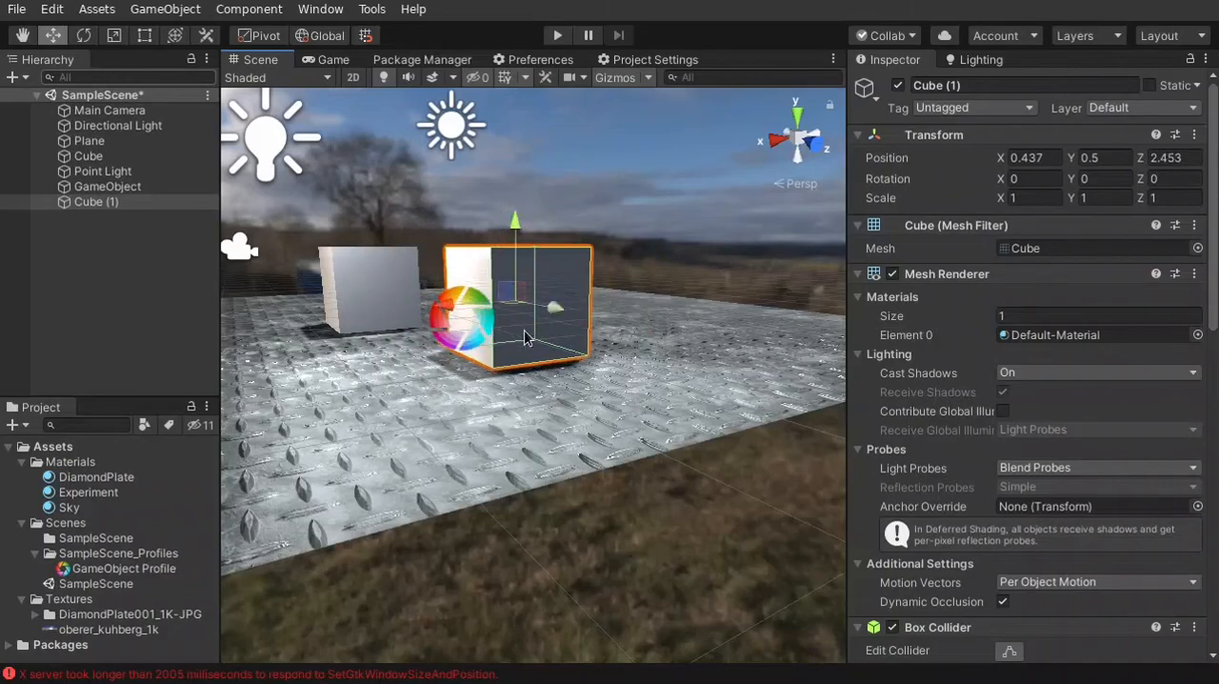
key(w)
right_drag(527, 337, 524, 452)
key(s)
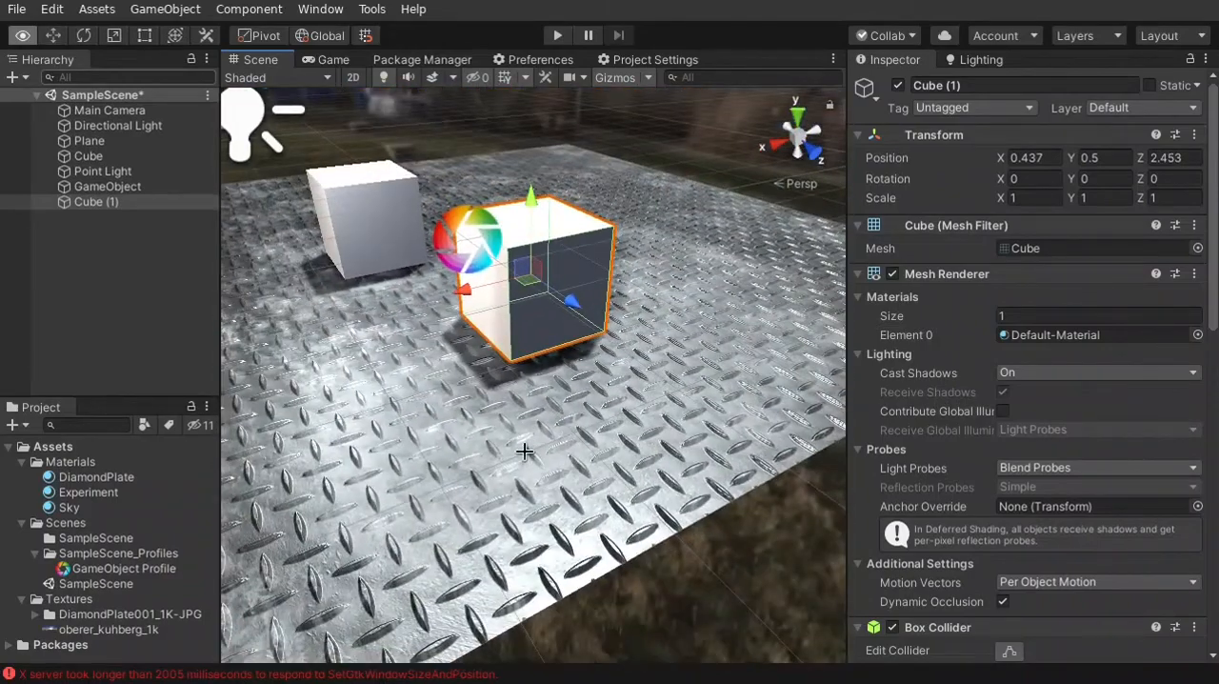
Create a new material named Red in the Materials folder
right_click(80, 464)
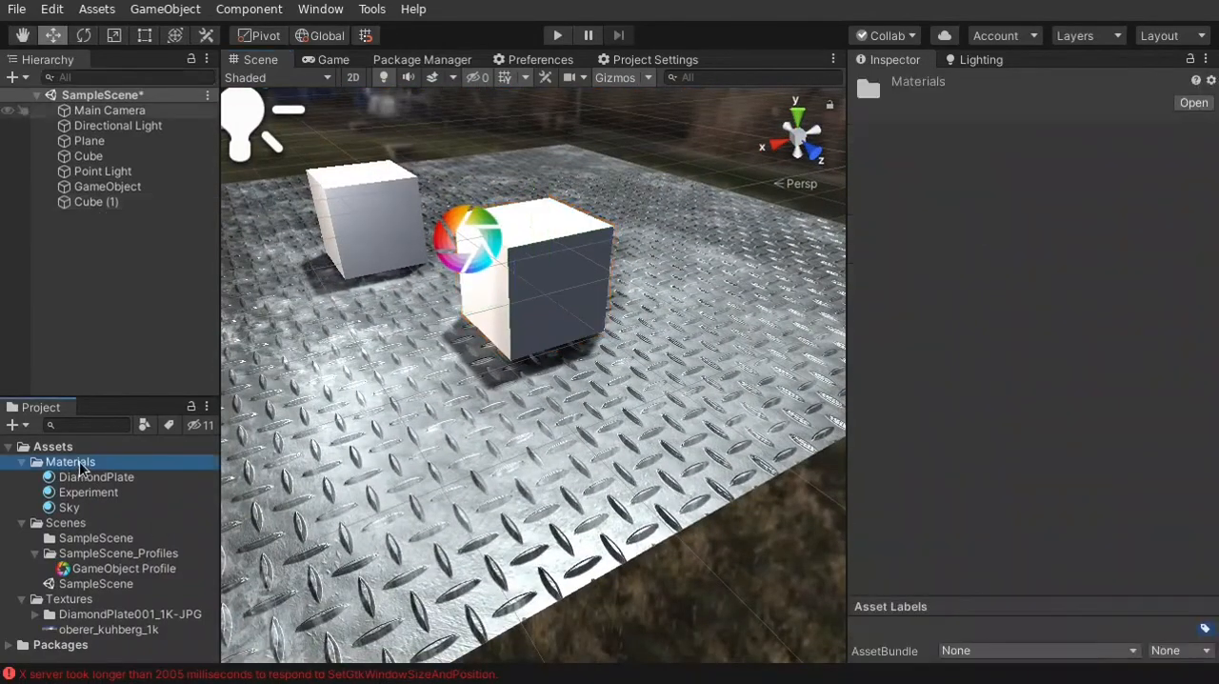
mouse_move(282, 221)
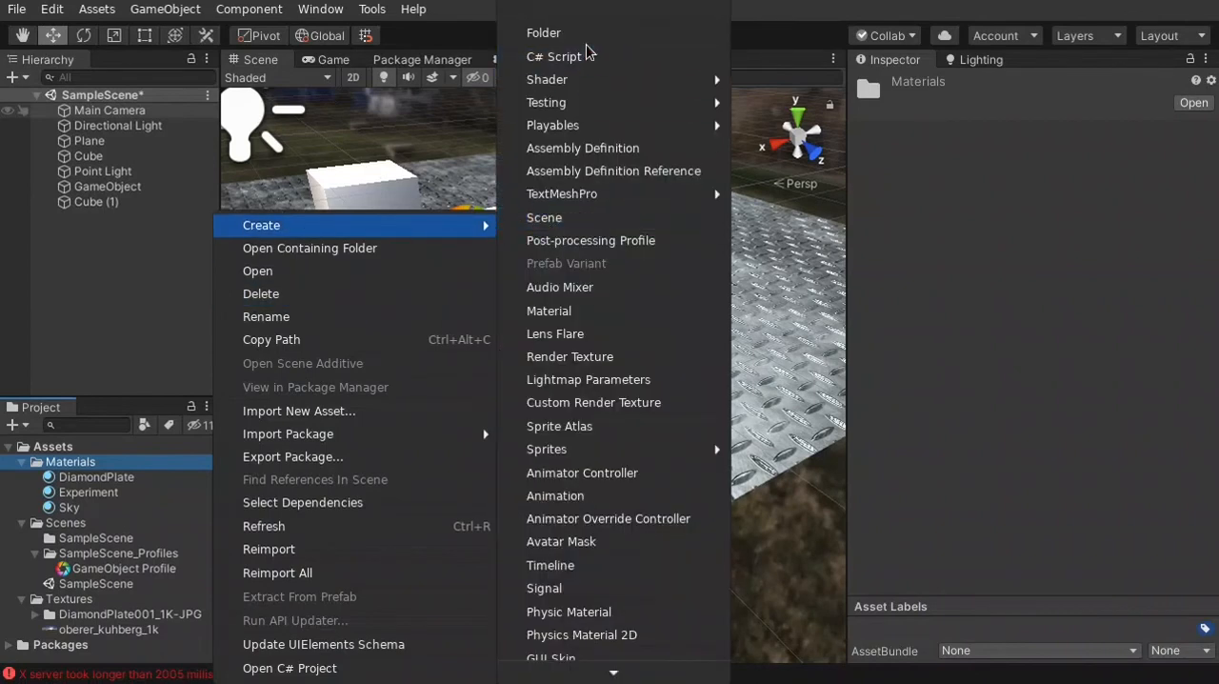
click(587, 312)
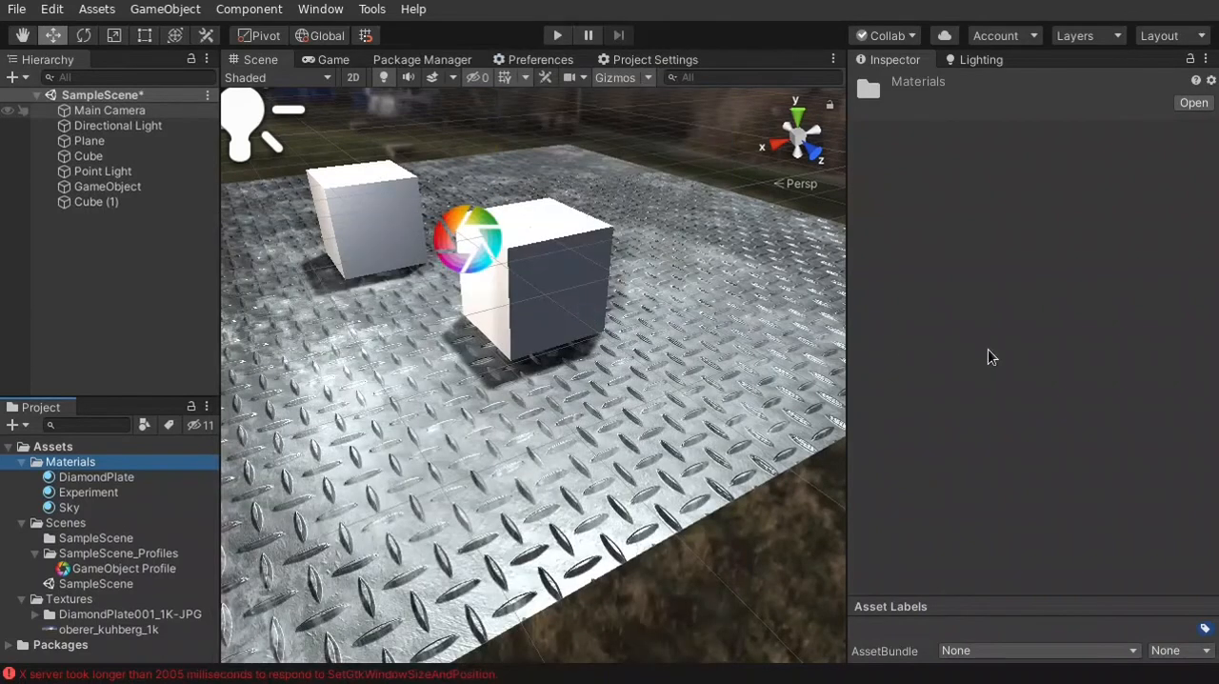
text(Red)
key(Return)
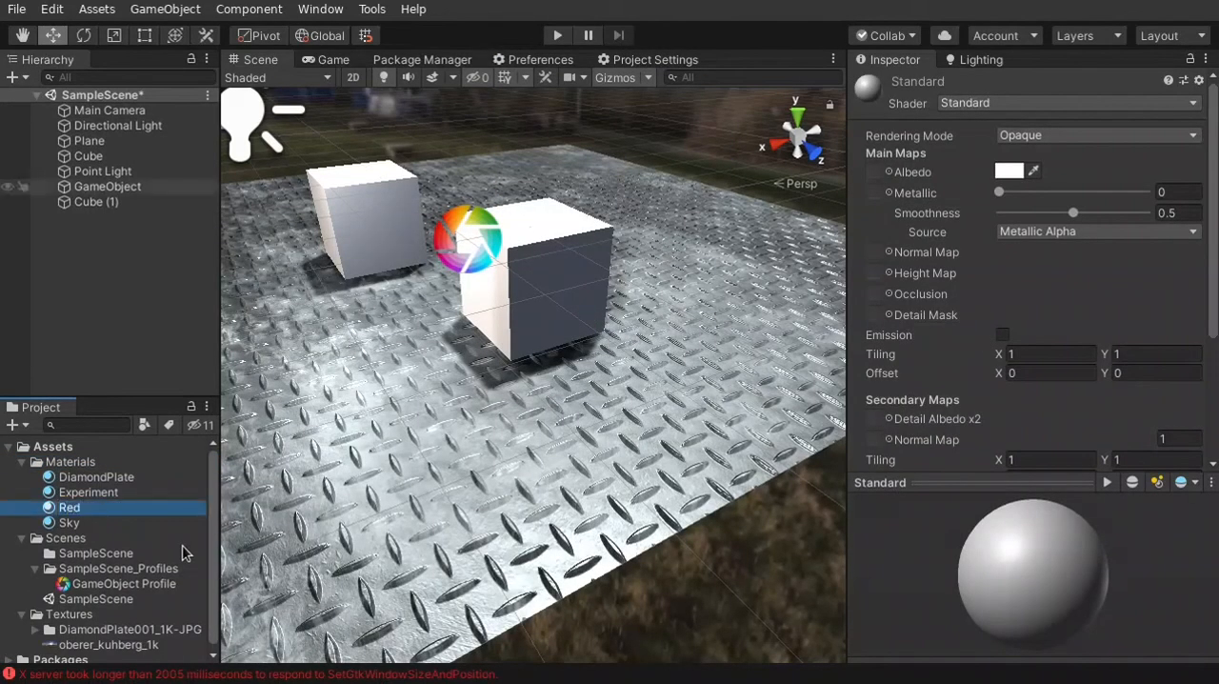
Set the Red material's albedo to bright red and apply it to the duplicated cube on the plate
click(1010, 172)
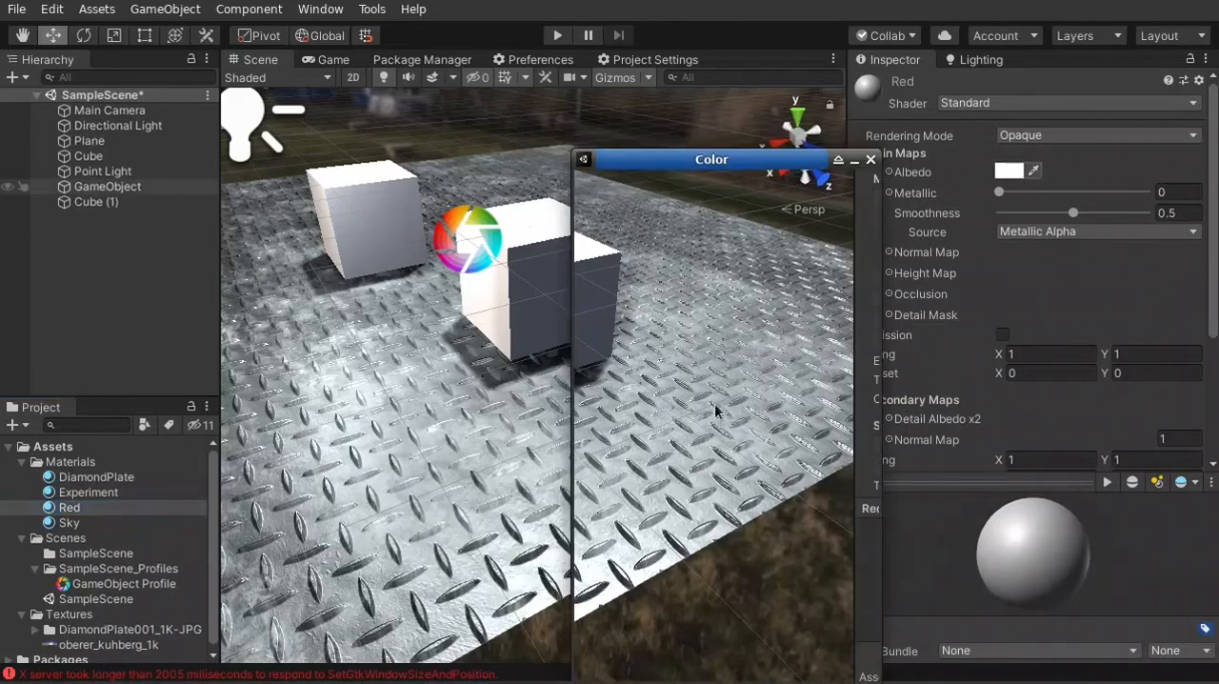
drag(743, 348, 854, 236)
click(874, 182)
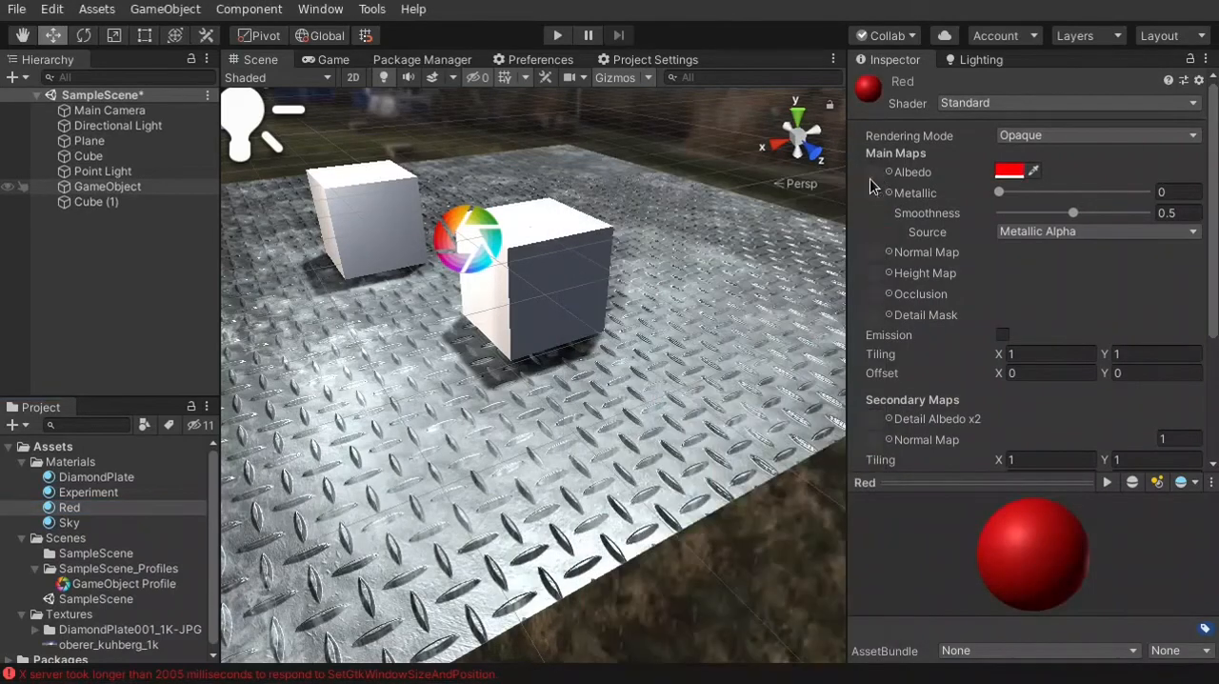
drag(72, 507, 514, 358)
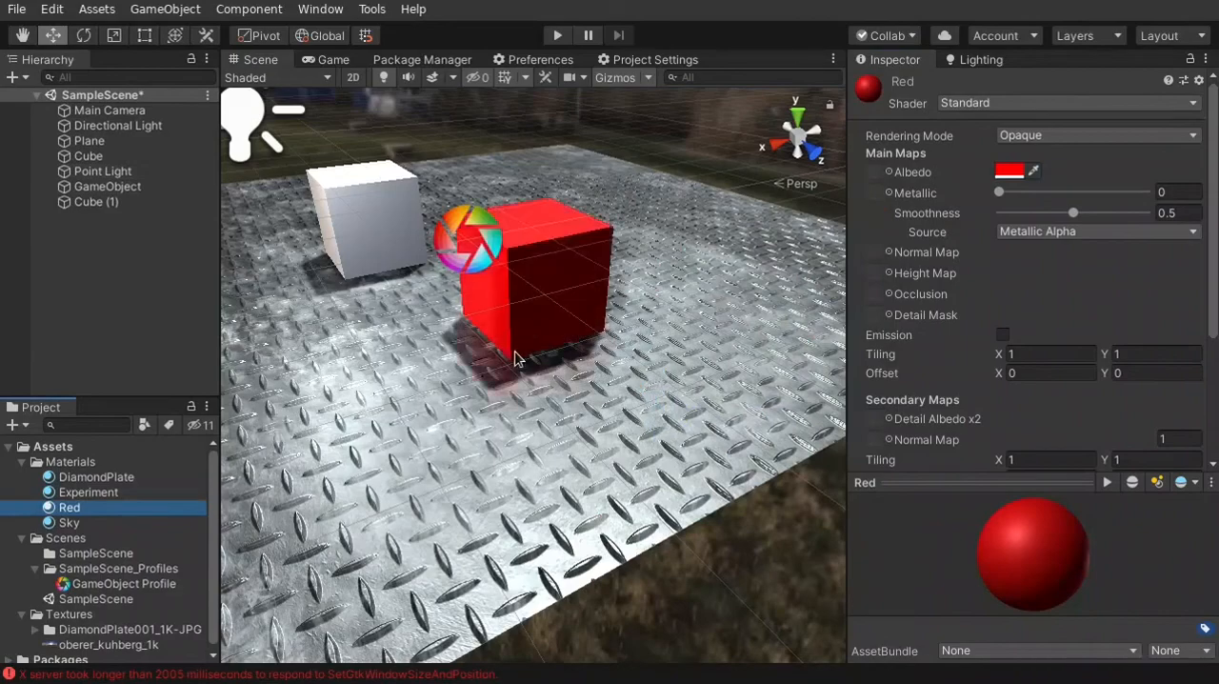
Set the red cube's Y position to about 0.49 and scale it into a tall block of about 1.65 × 5.15 × 1.65
right_drag(550, 419, 666, 351)
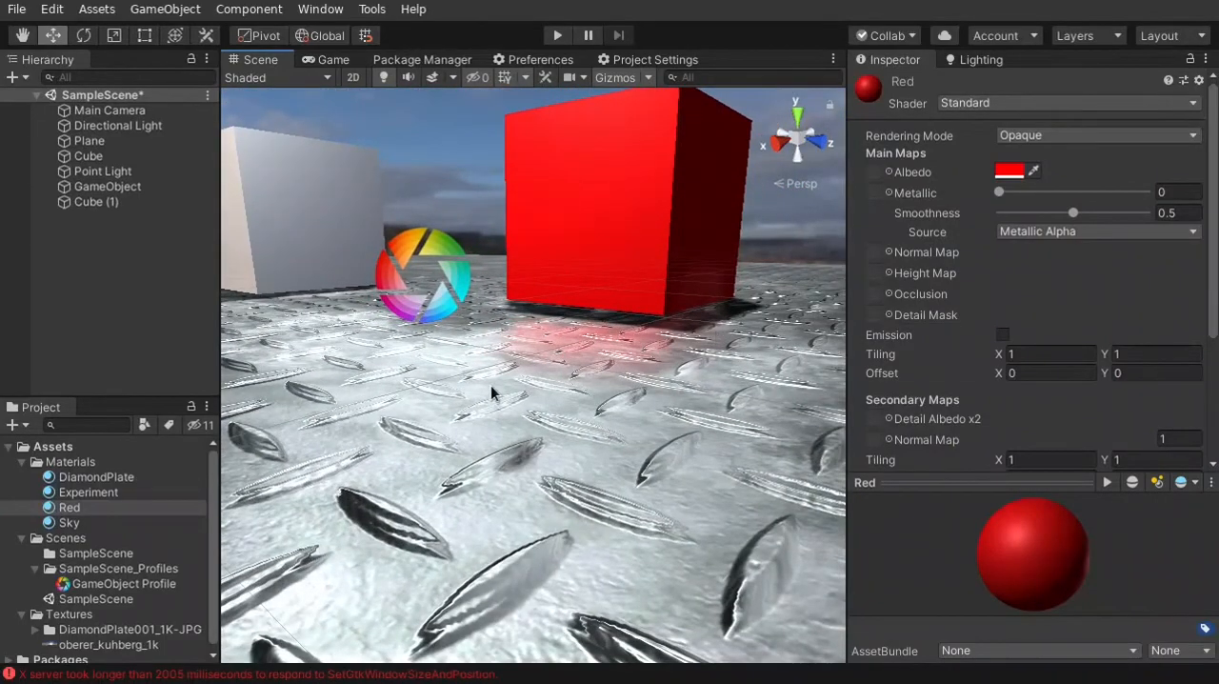
right_drag(590, 393, 612, 436)
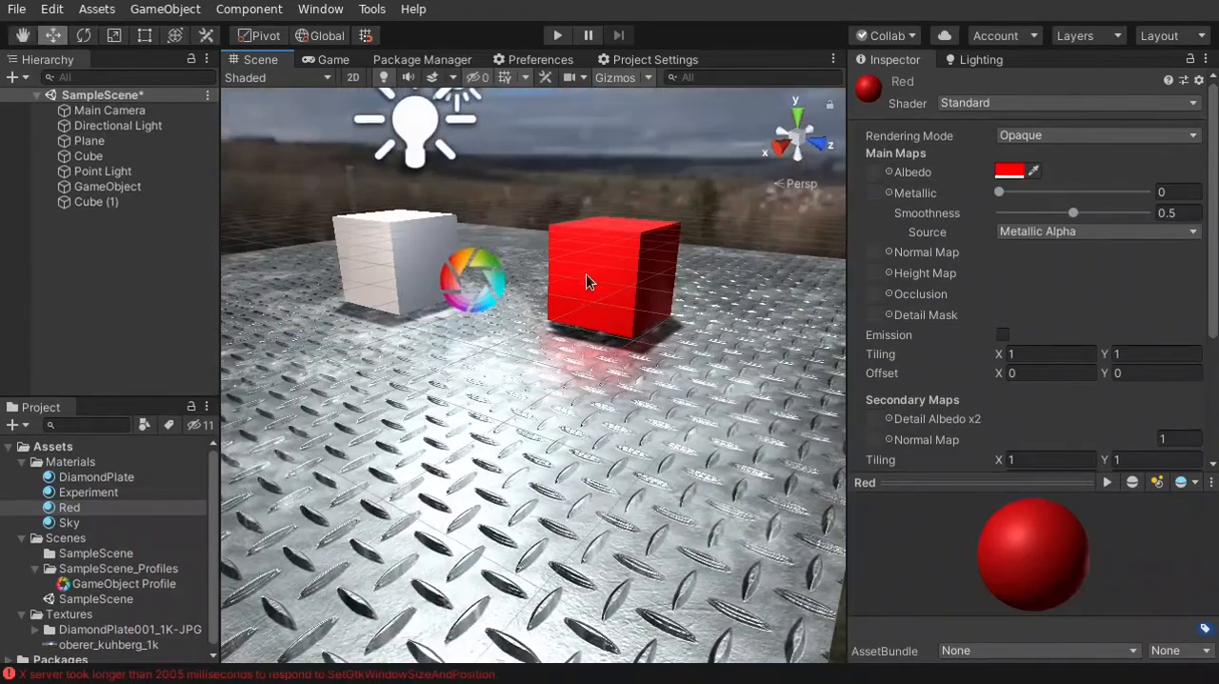
click(585, 271)
mouse_move(617, 190)
mouse_down()
mouse_move(626, 204)
mouse_move(620, 189)
mouse_up()
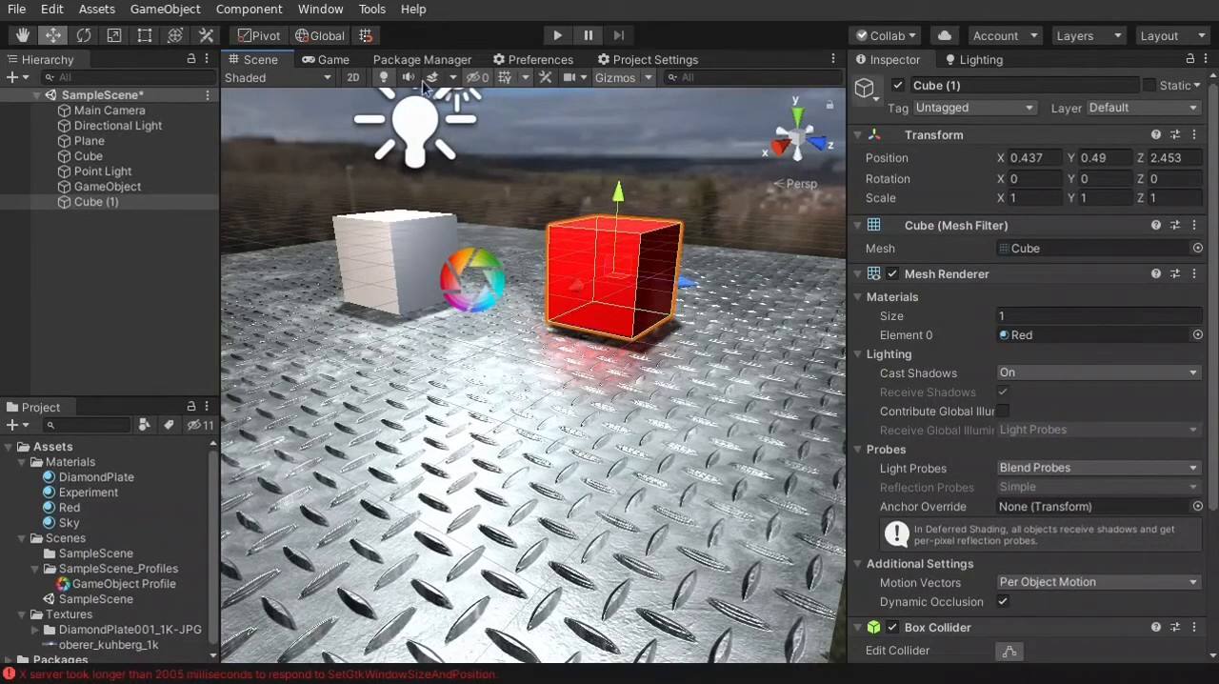
click(111, 35)
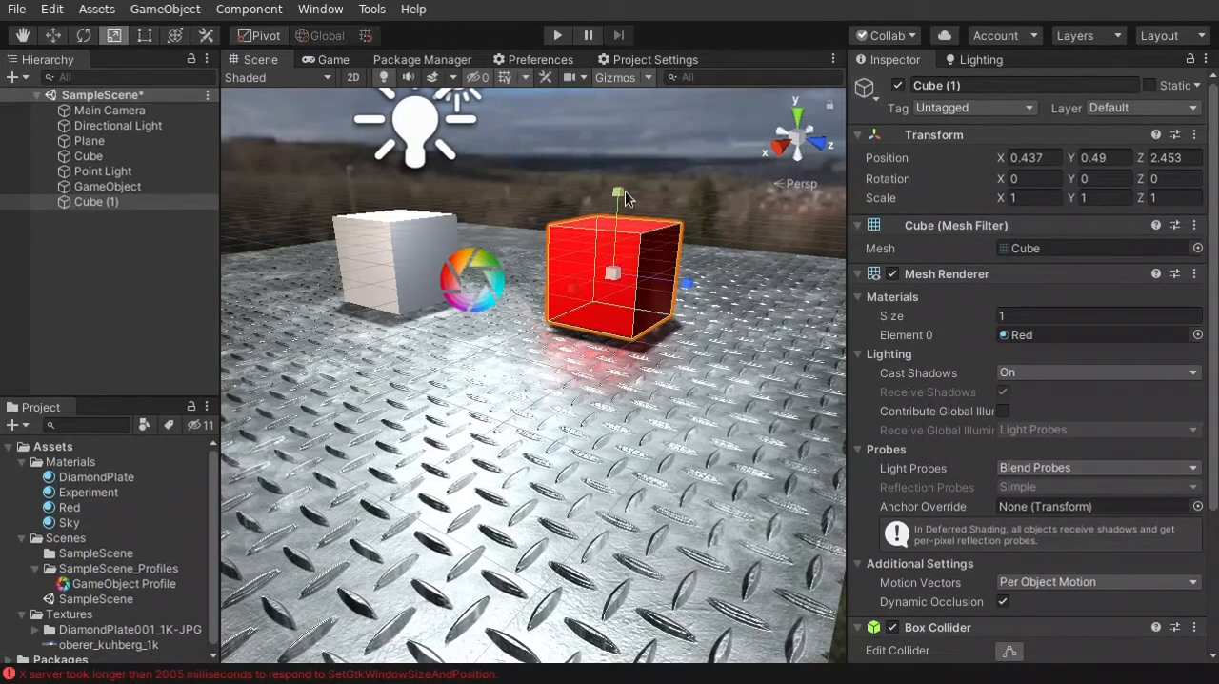
drag(622, 191, 623, 123)
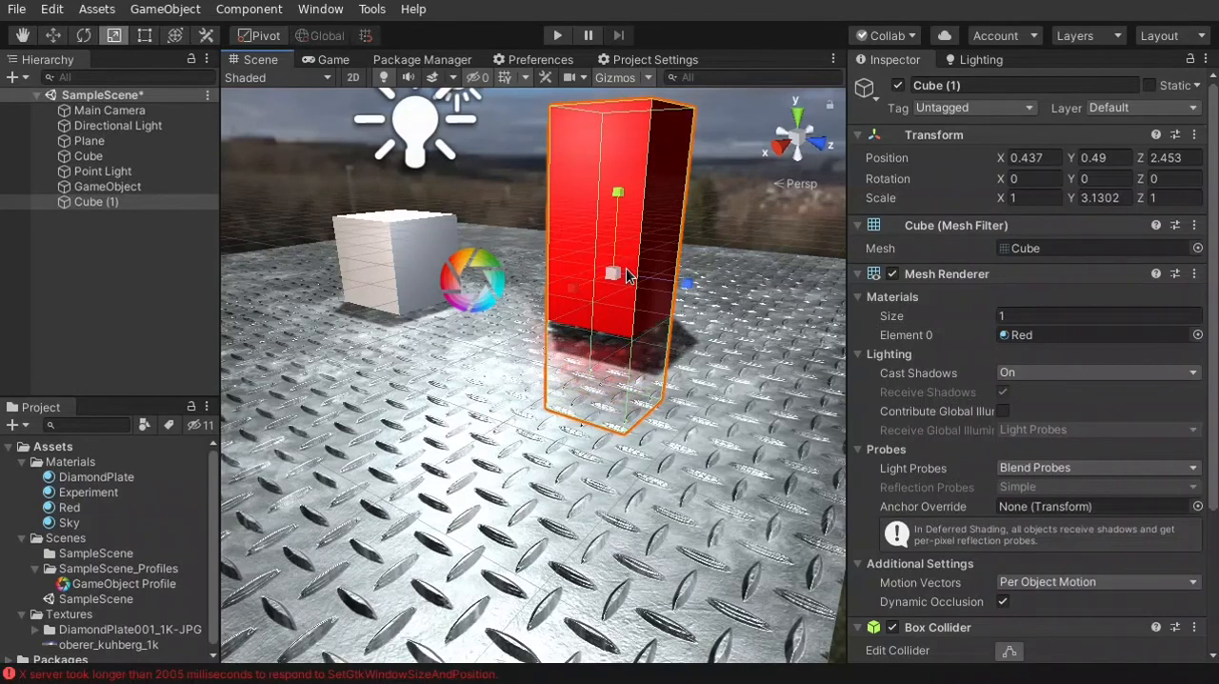
drag(621, 282, 673, 252)
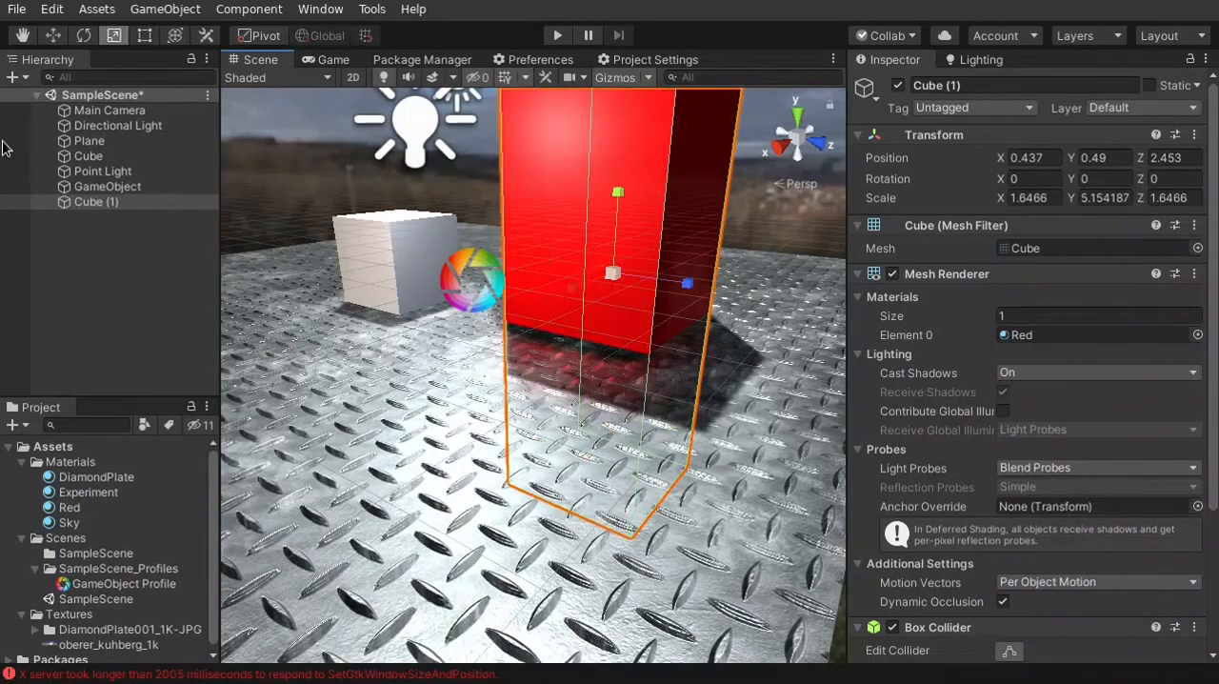
Move the tall red block along the X axis to about 0.05 and deselect it
click(52, 35)
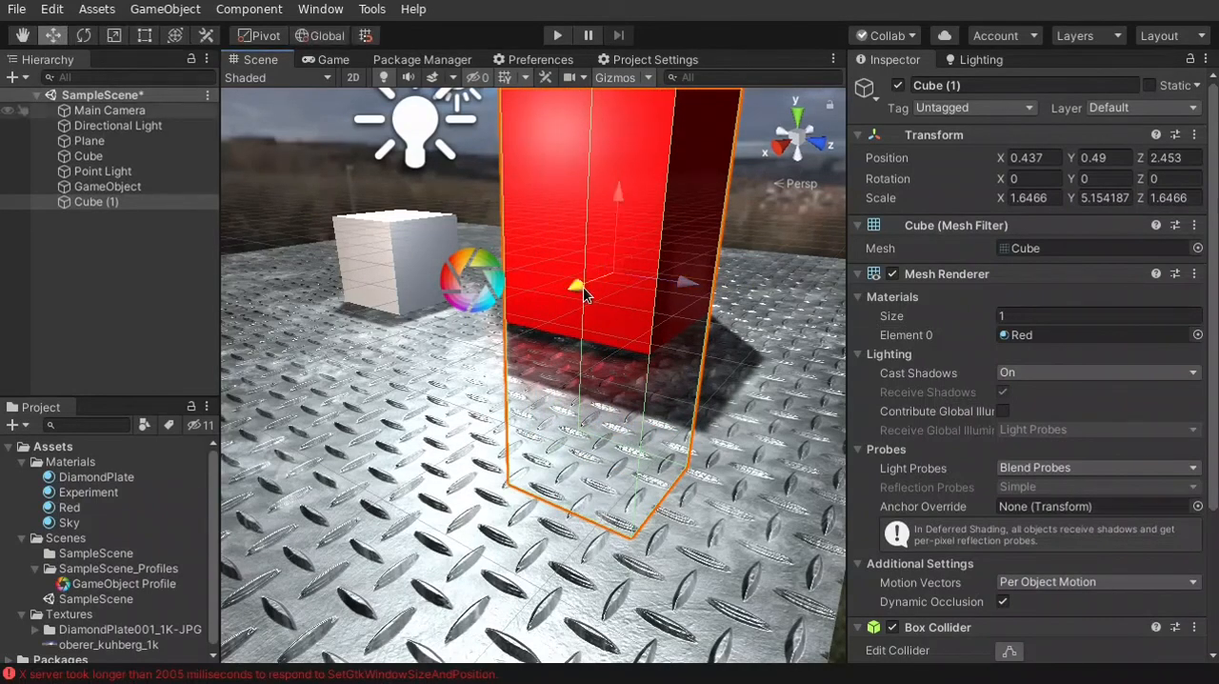
drag(583, 287, 625, 279)
click(716, 379)
click(771, 185)
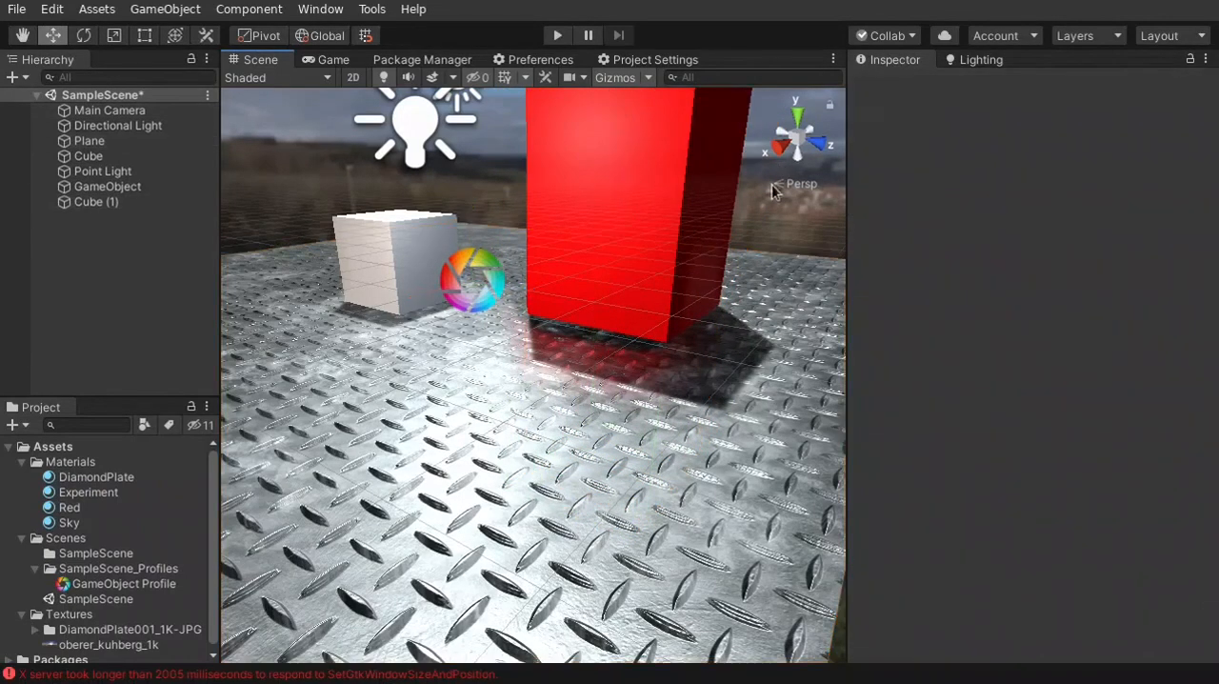
Move the Directional Light beside the red block, to about X 1.98 and Z 2.85
alt+drag(682, 337, 565, 270)
right_drag(565, 271, 620, 313)
key(w)
key(a)
key(s)
click(573, 197)
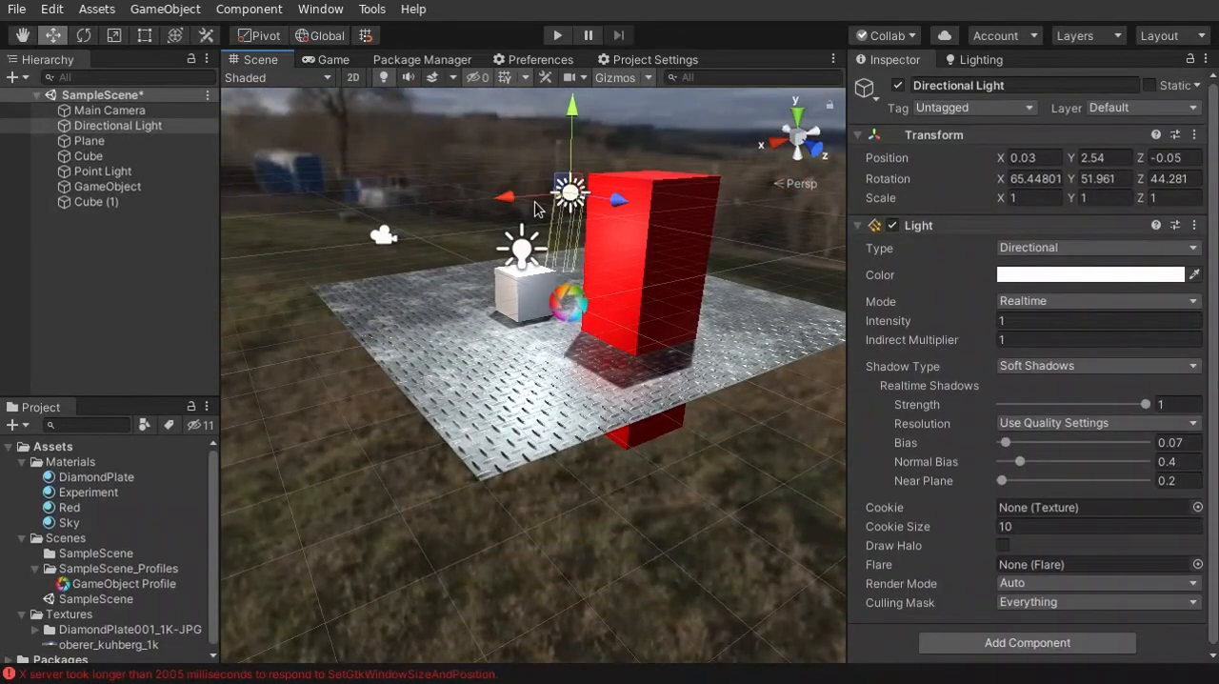
drag(536, 208, 545, 266)
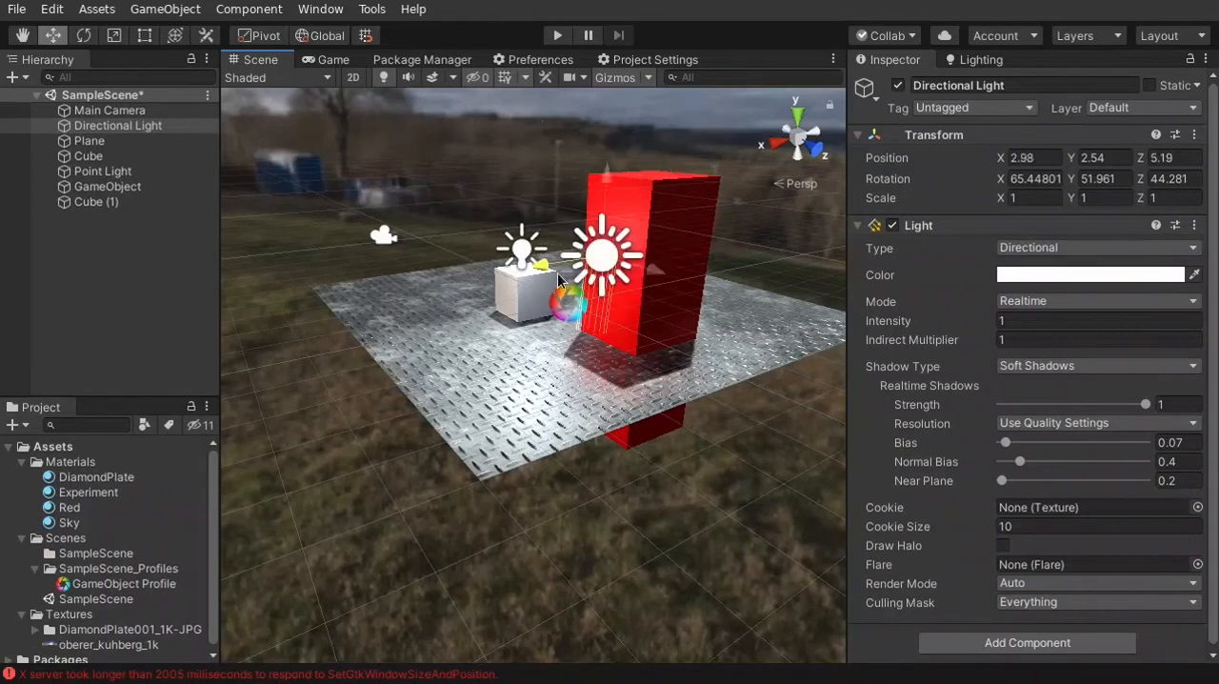
drag(649, 280, 343, 245)
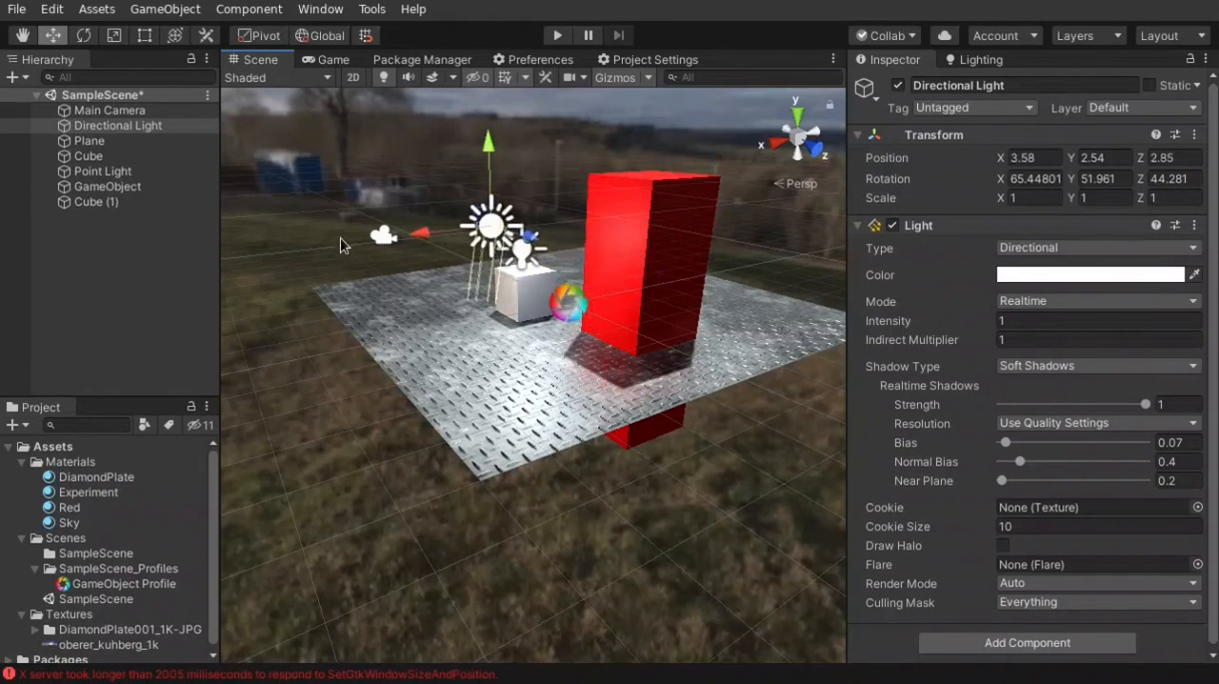
drag(426, 236, 516, 222)
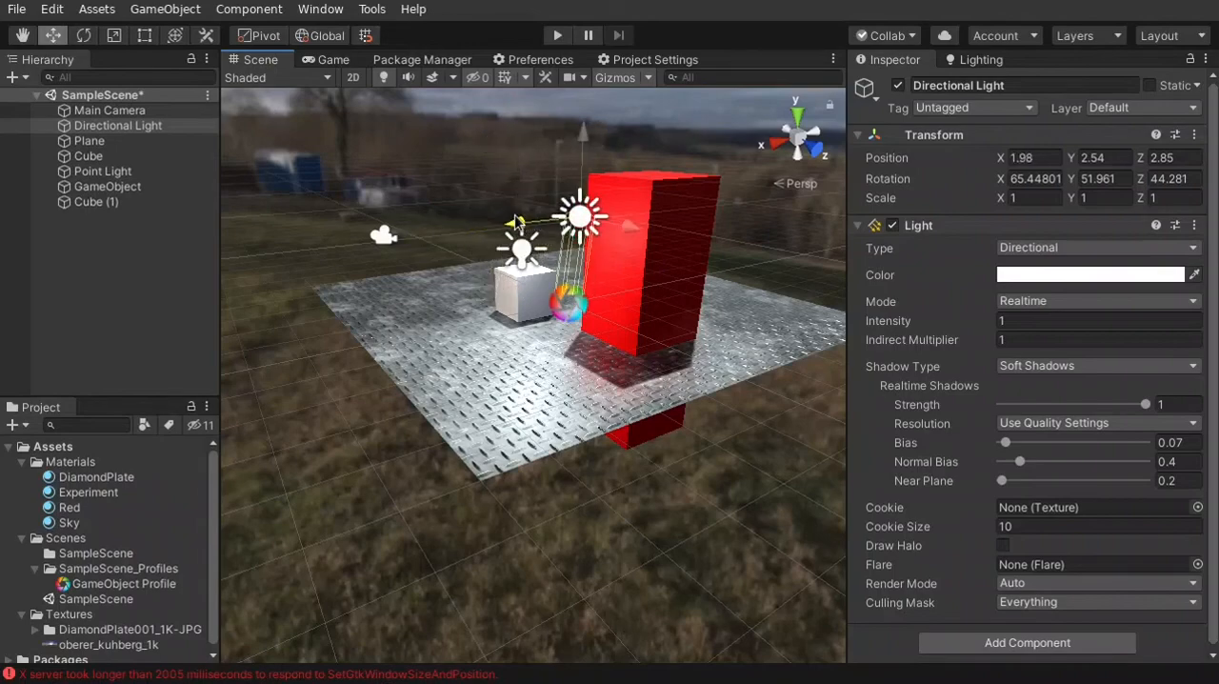
Rotate the Directional Light to about X 73, Y -28.8 and Z -40.2
right_drag(546, 320, 572, 279)
scroll(569, 258, up, 4)
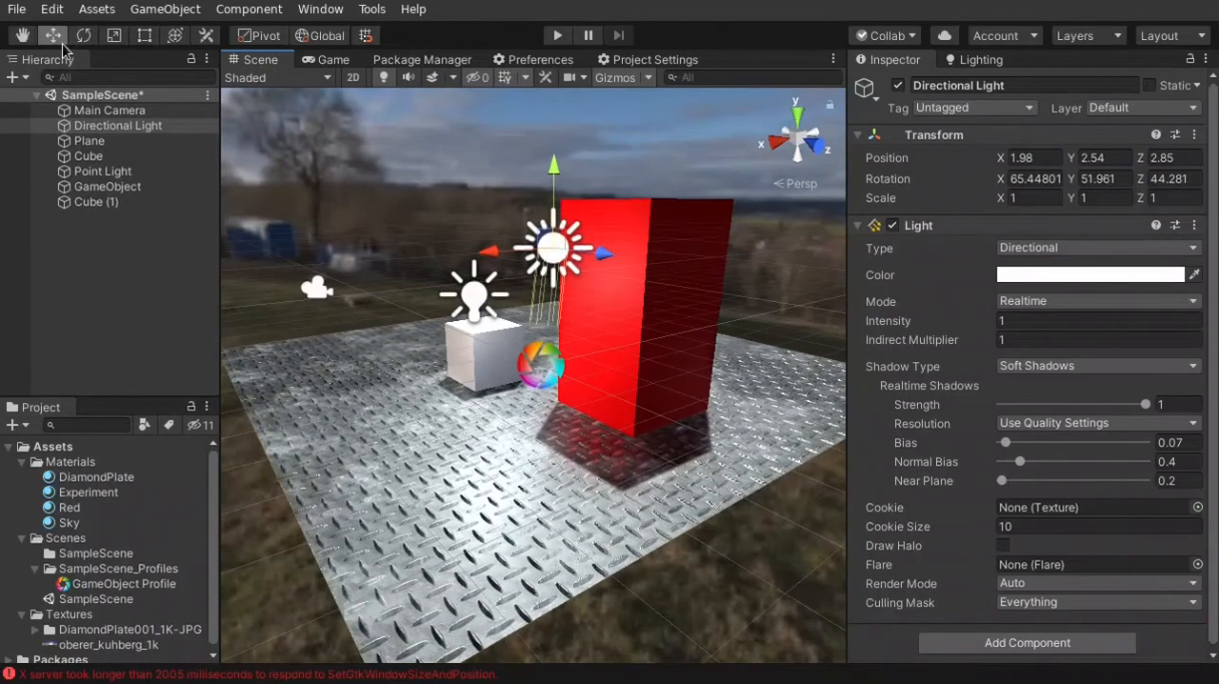
click(80, 42)
drag(486, 267, 512, 332)
Duplicate the tall red block and move the copy along the X axis to about 3.594
key(w)
mouse_move(608, 489)
right_down()
mouse_move(603, 553)
mouse_move(610, 495)
right_up()
key(s)
click(632, 228)
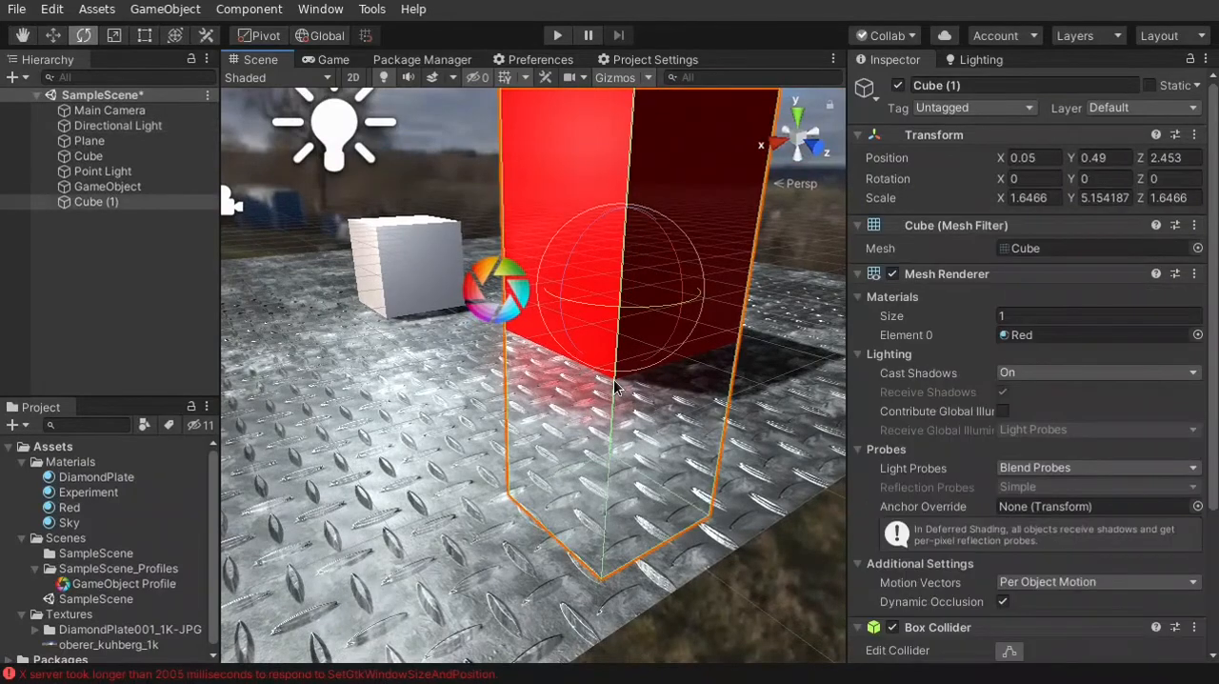
key(ctrl+d)
key(w)
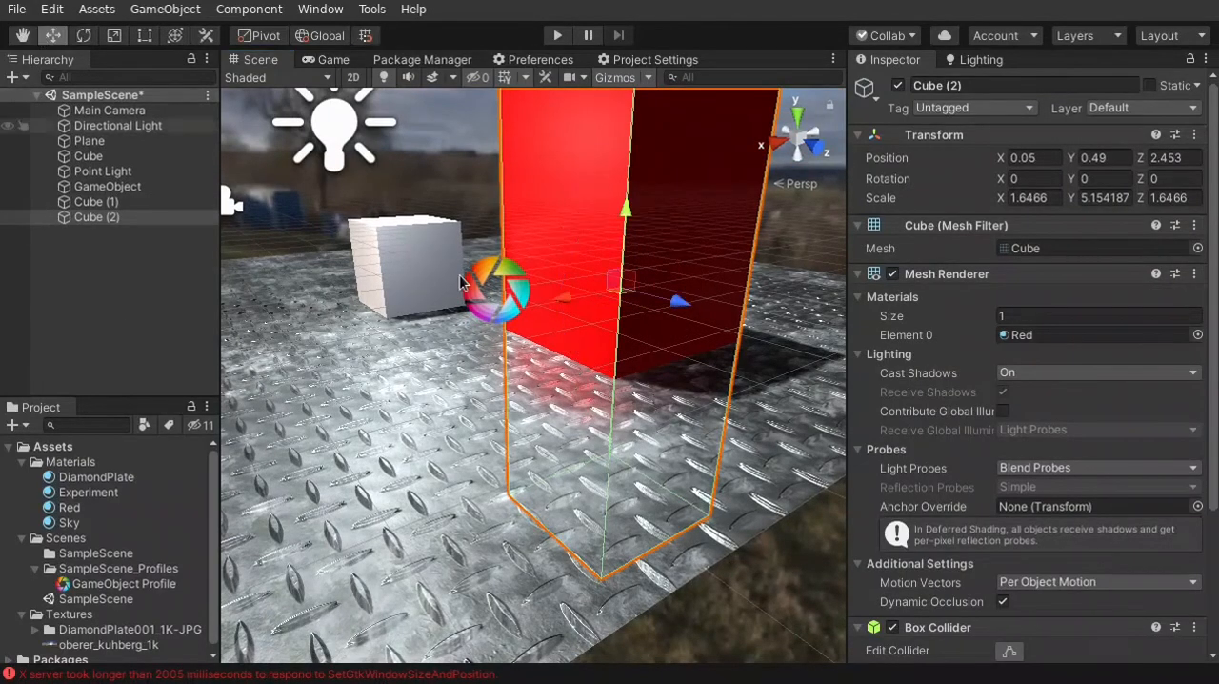
drag(587, 311, 373, 388)
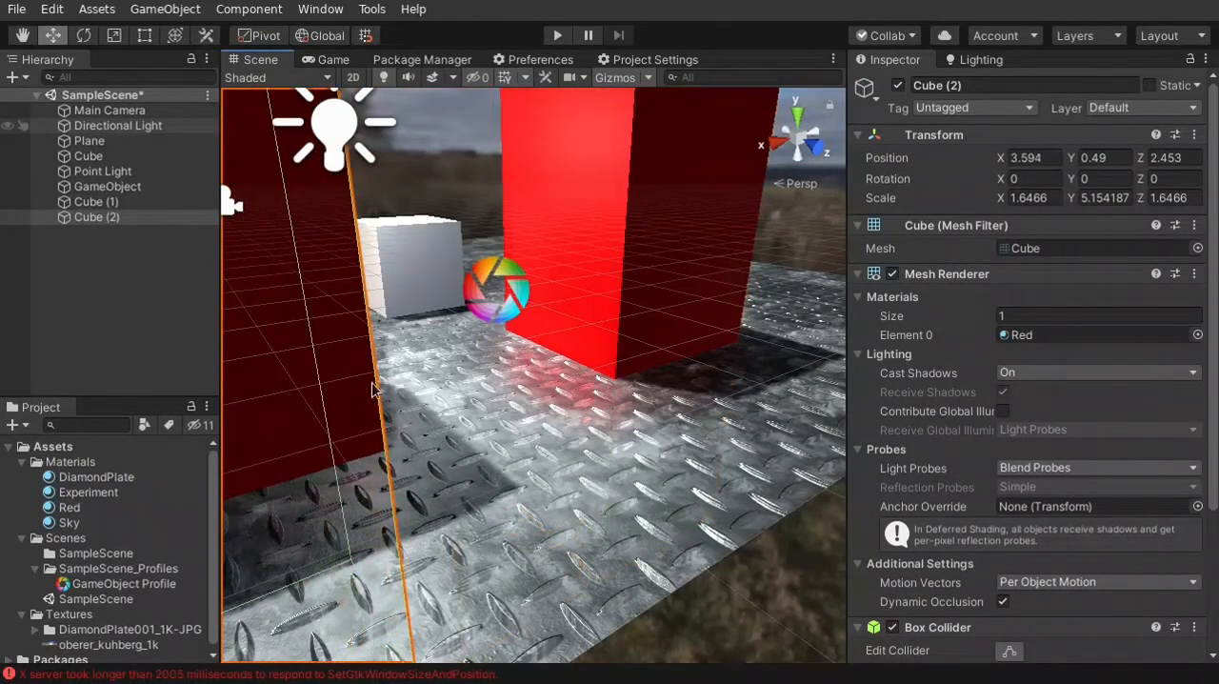
Set the Directional Light's Shadow Type to No Shadows
key(f)
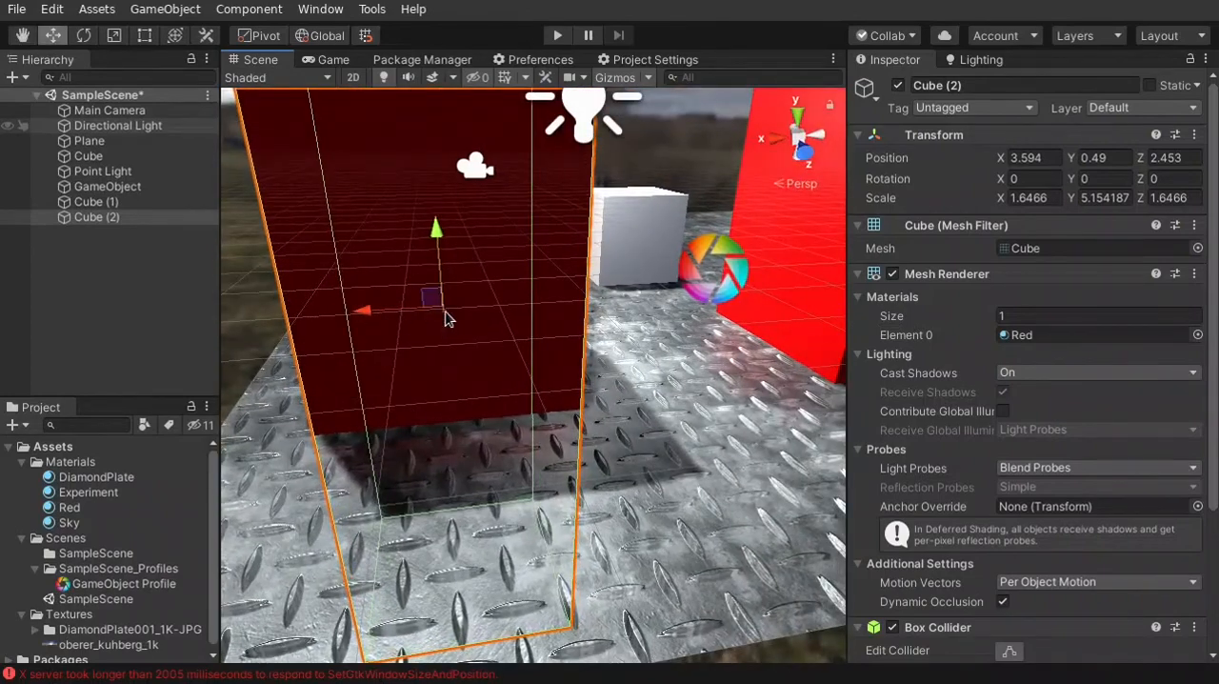
right_drag(713, 355, 745, 243)
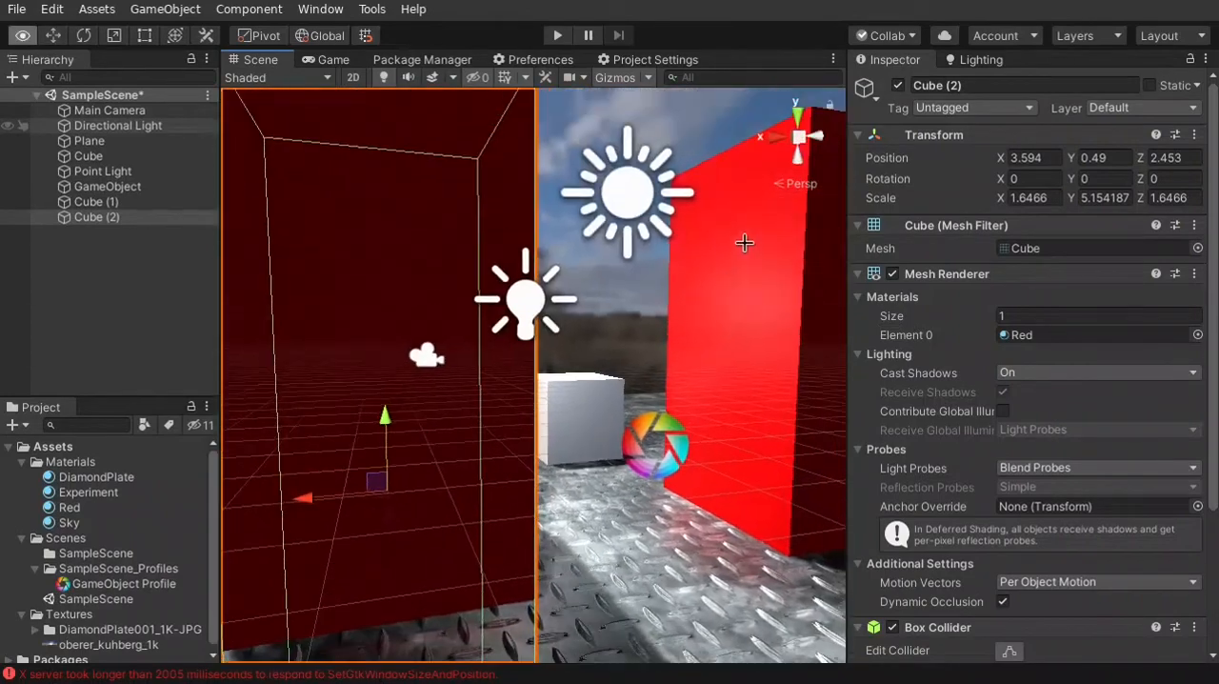
click(622, 197)
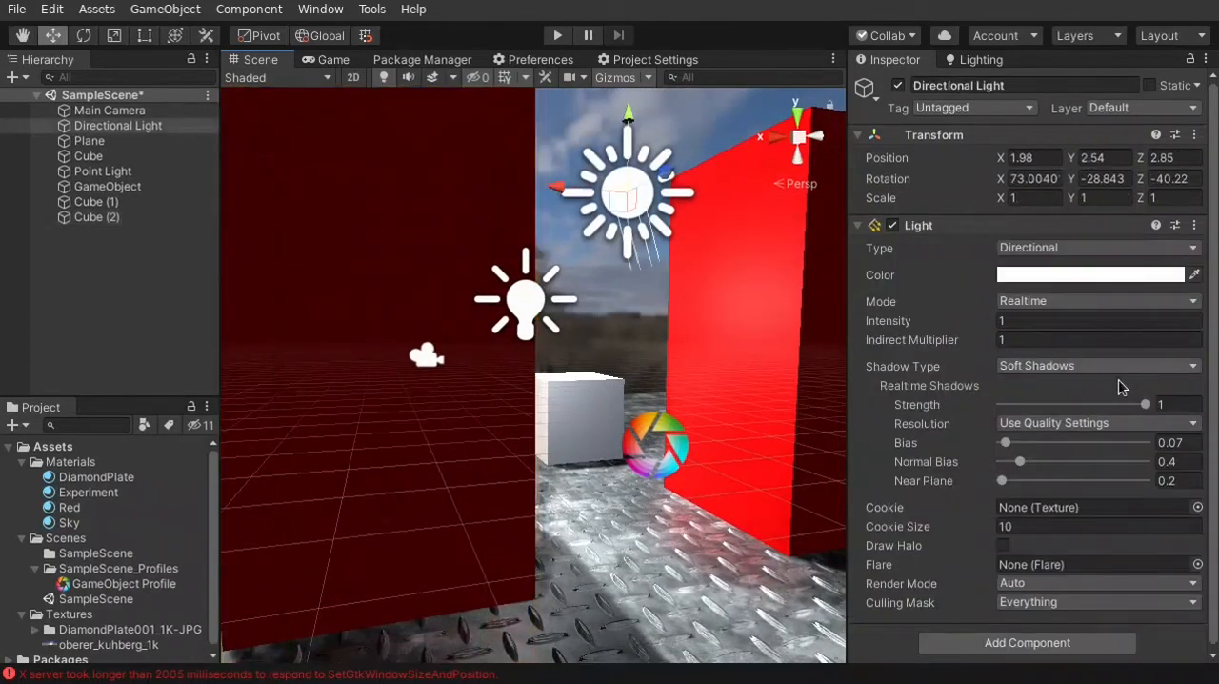
click(1062, 370)
click(1054, 393)
Create another material named Blue in the Materials folder
key(s)
right_drag(586, 562, 613, 622)
key(w)
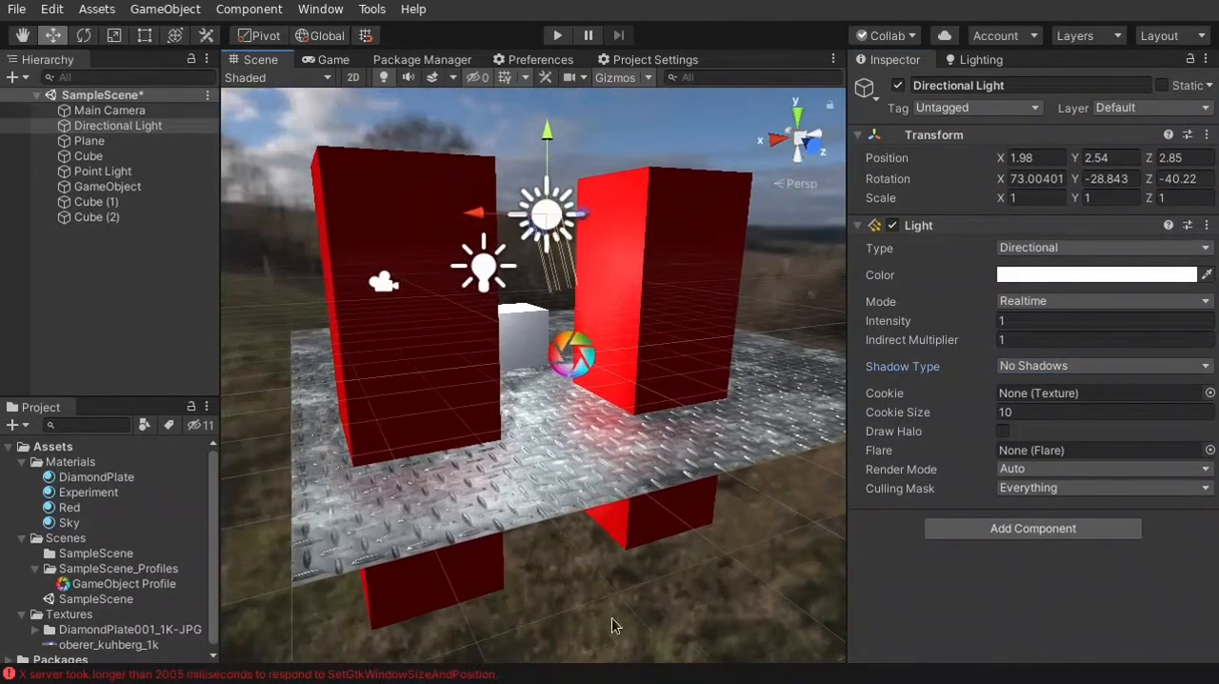
click(470, 342)
right_click(71, 462)
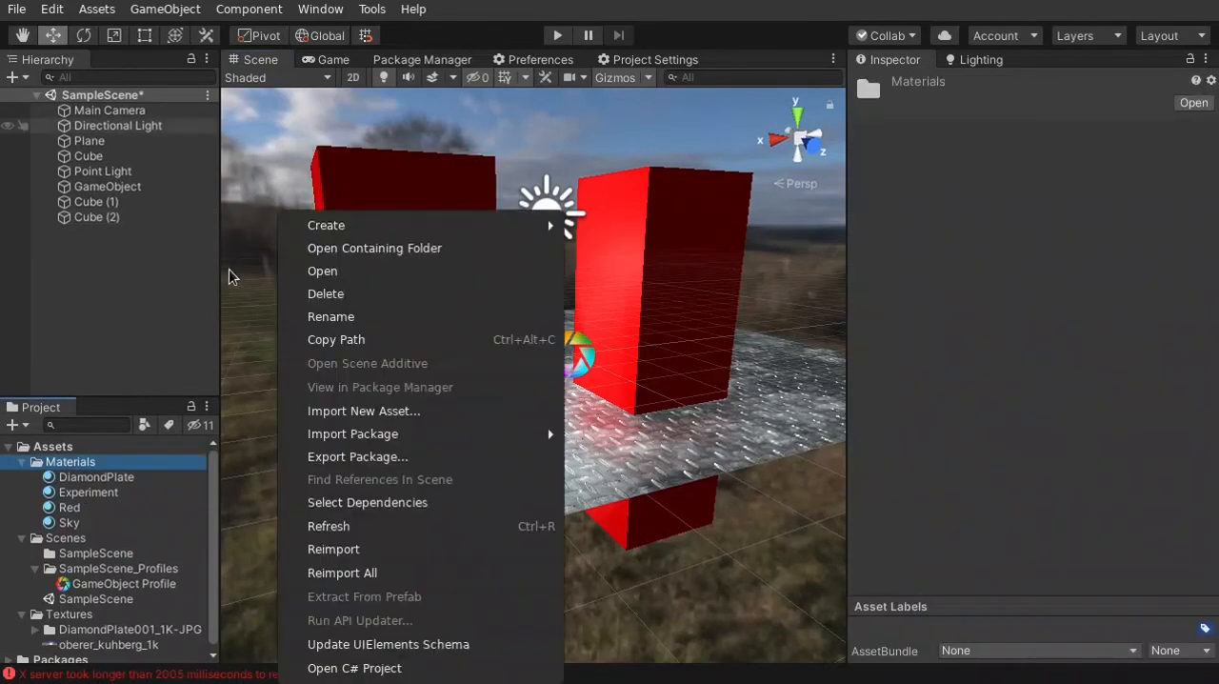
mouse_move(386, 226)
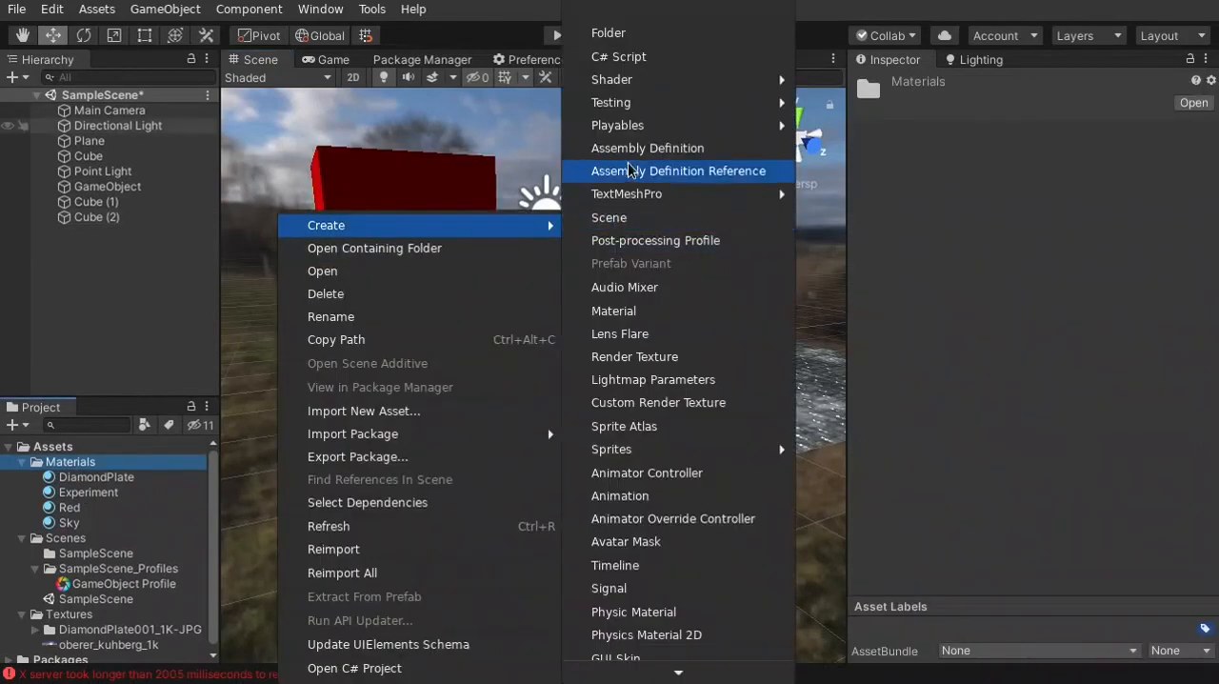
click(653, 313)
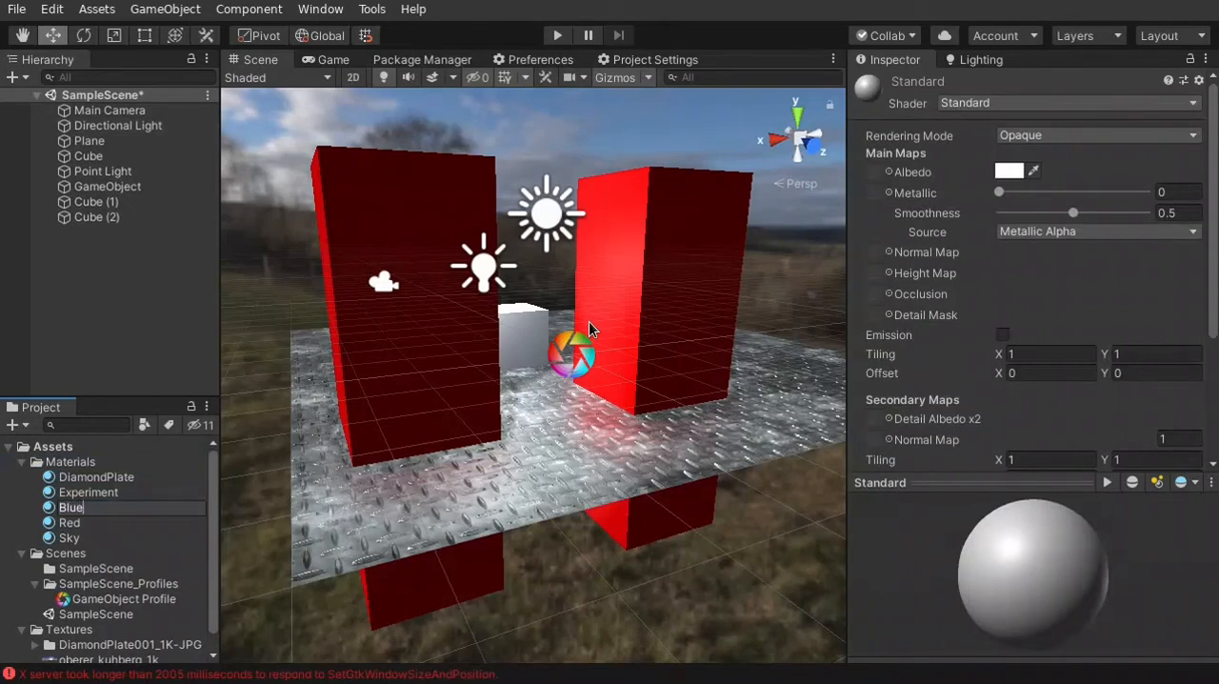
key(Return)
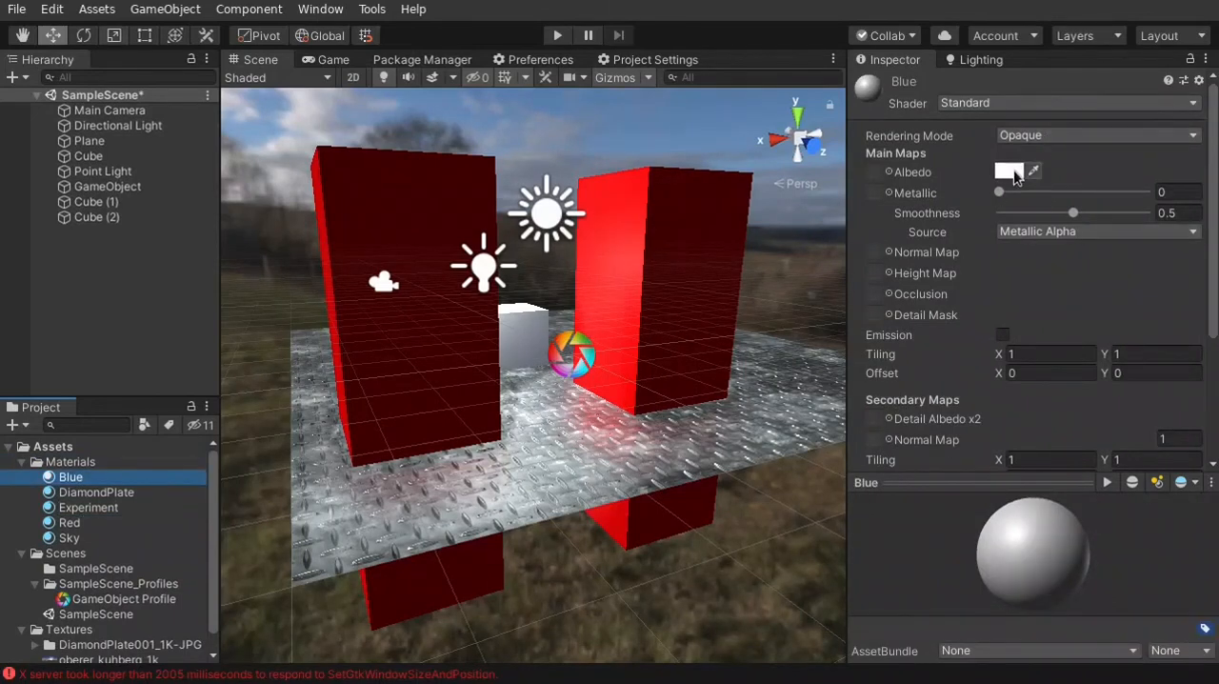
click(1010, 172)
click(669, 412)
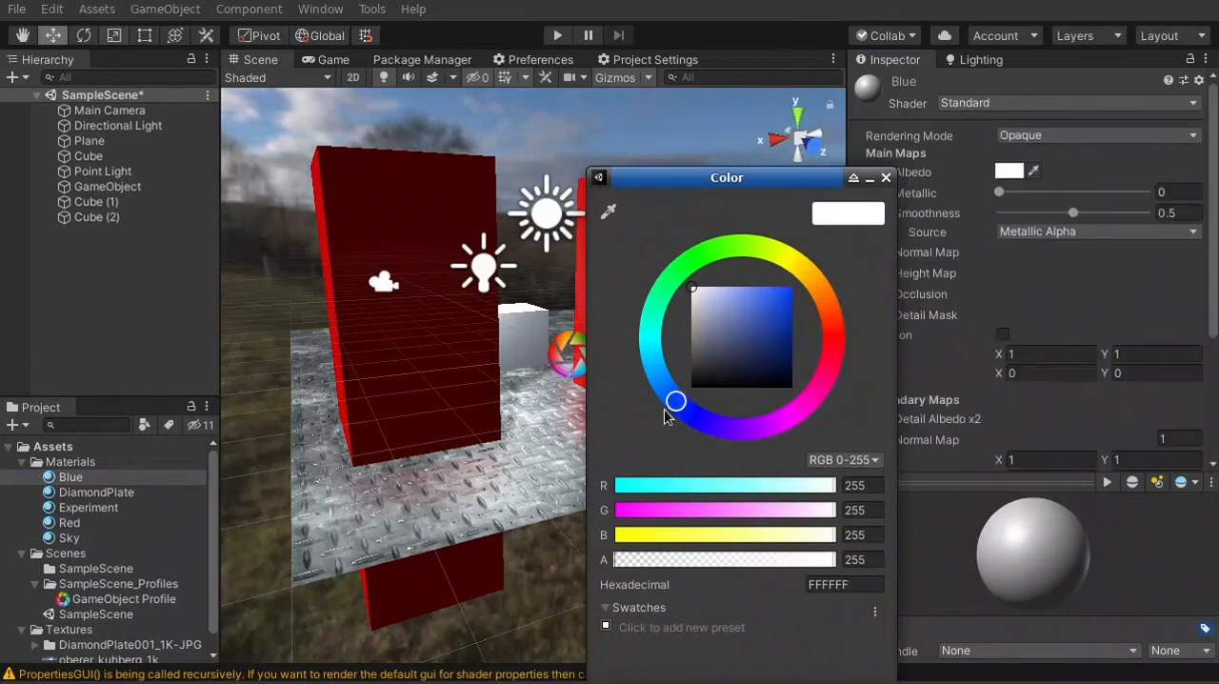
click(885, 180)
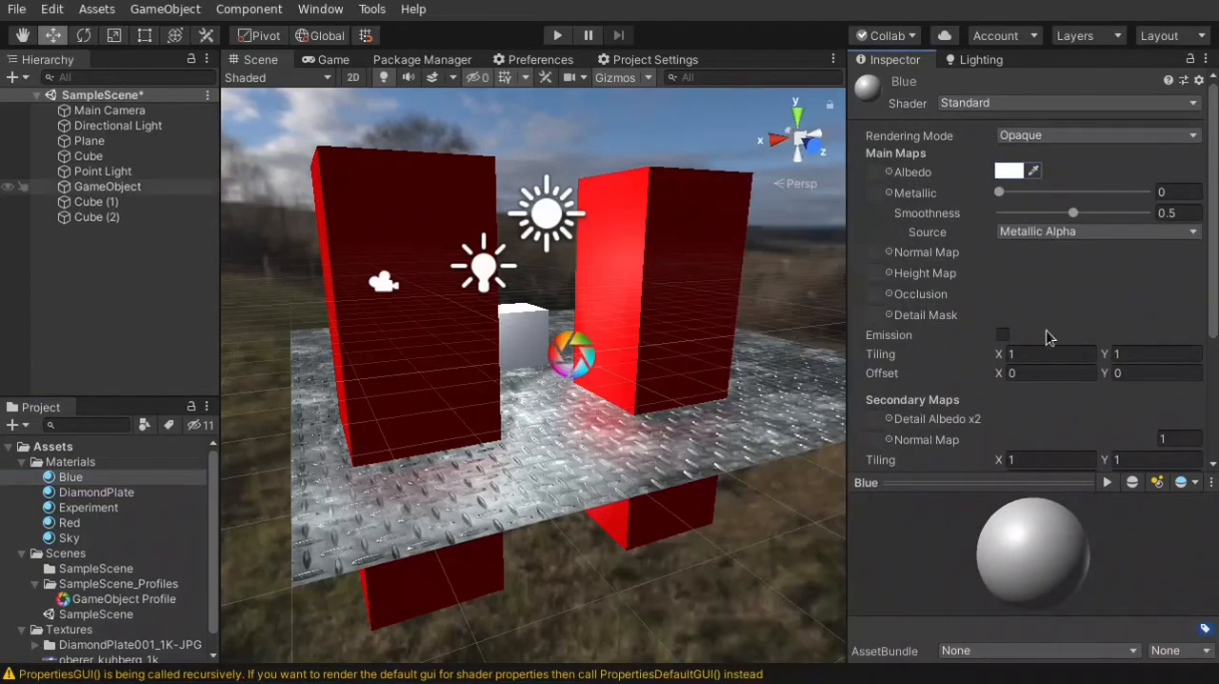
Set the Blue material's Albedo to a saturated blue and apply it to the duplicated tall block
click(1010, 174)
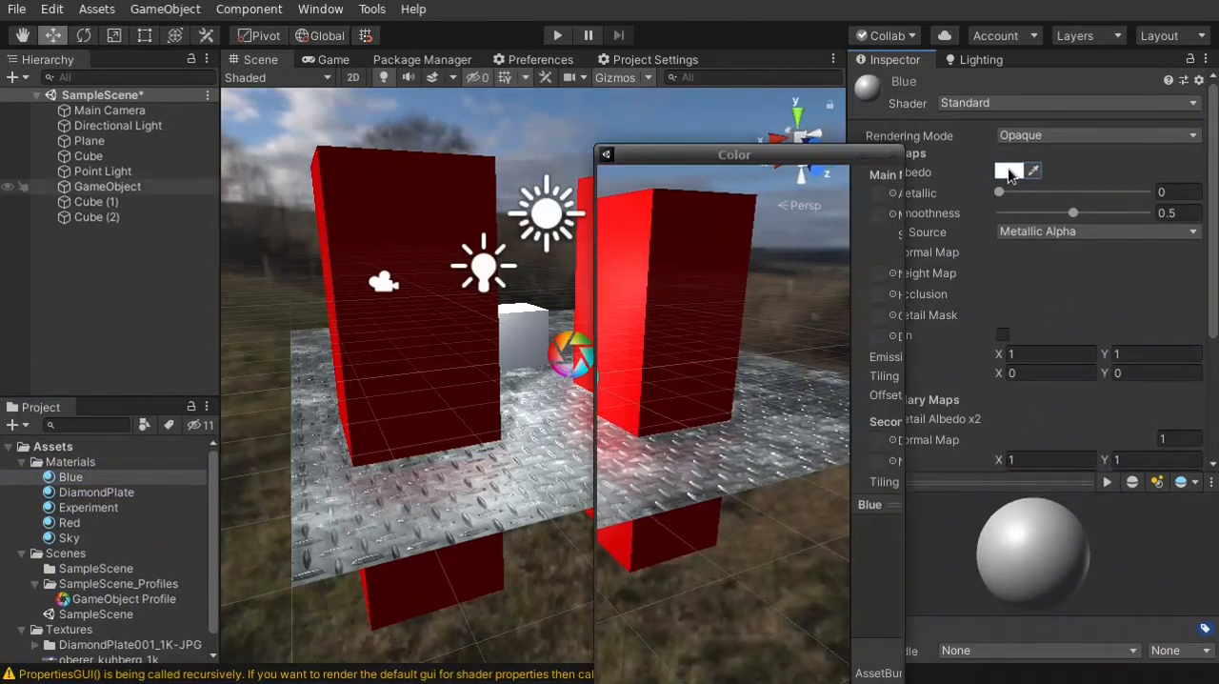
click(687, 400)
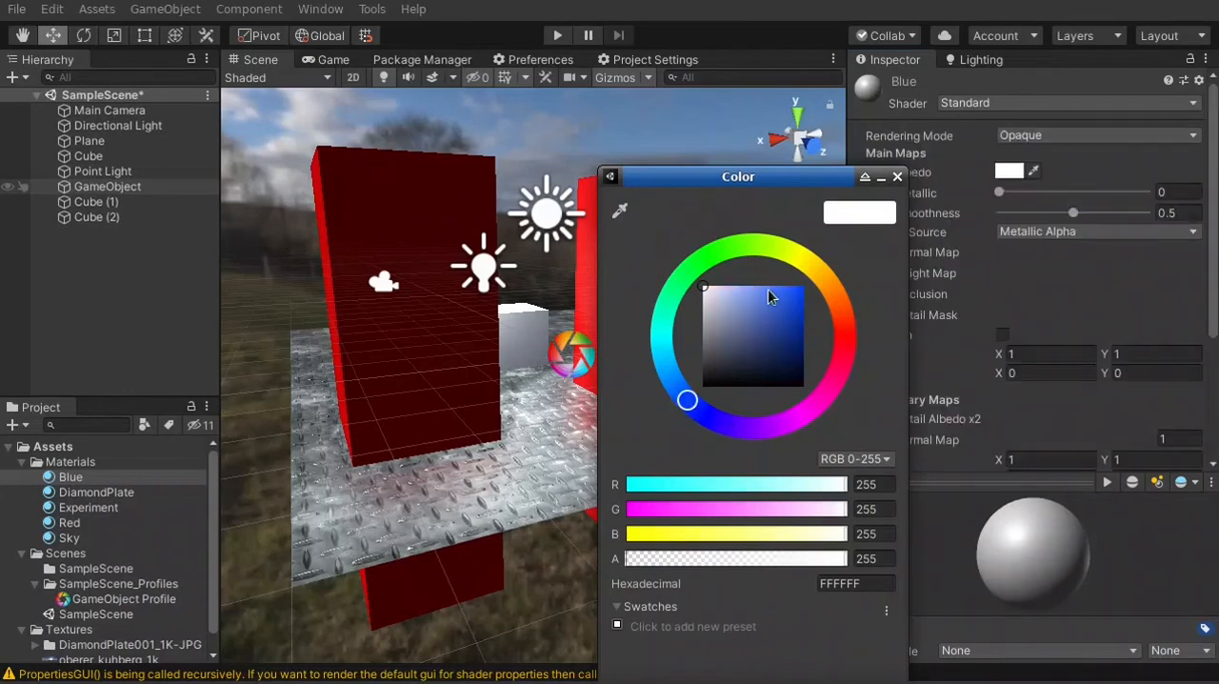
drag(769, 298, 862, 253)
click(897, 178)
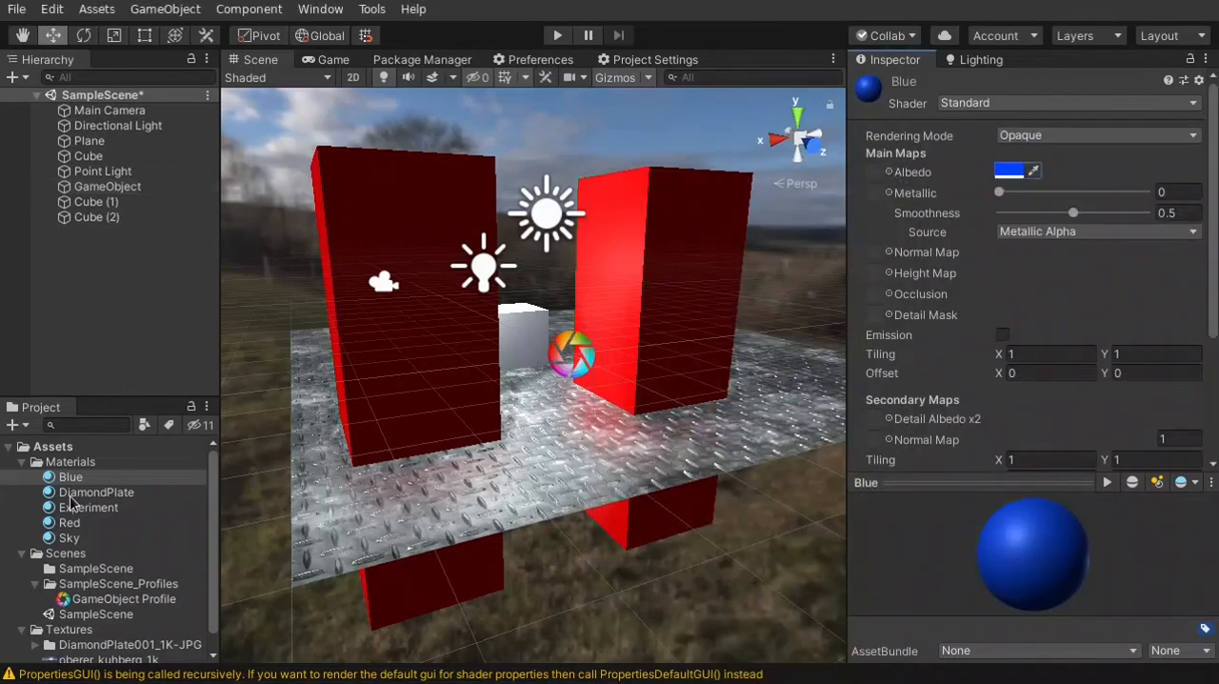
drag(78, 484, 402, 275)
Move the blue block across the plane to about X 2.569 and Z 1.61
drag(435, 337, 437, 338)
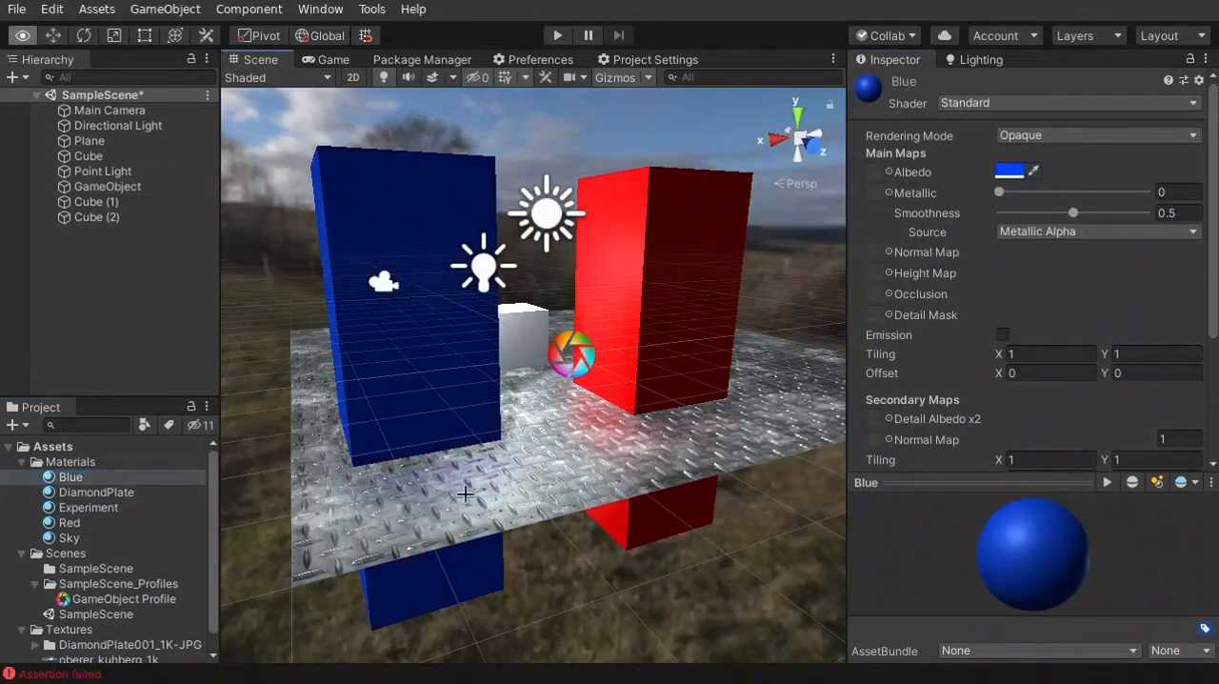
key(w)
right_drag(437, 338, 461, 403)
click(403, 337)
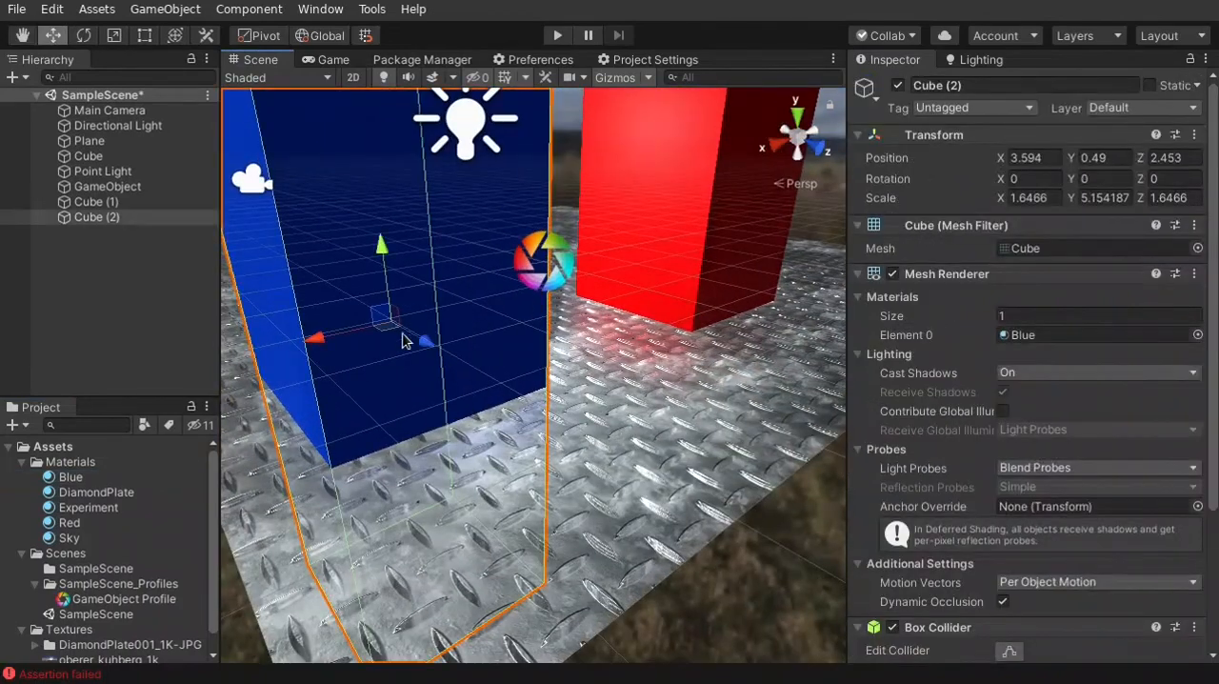
drag(422, 345, 495, 361)
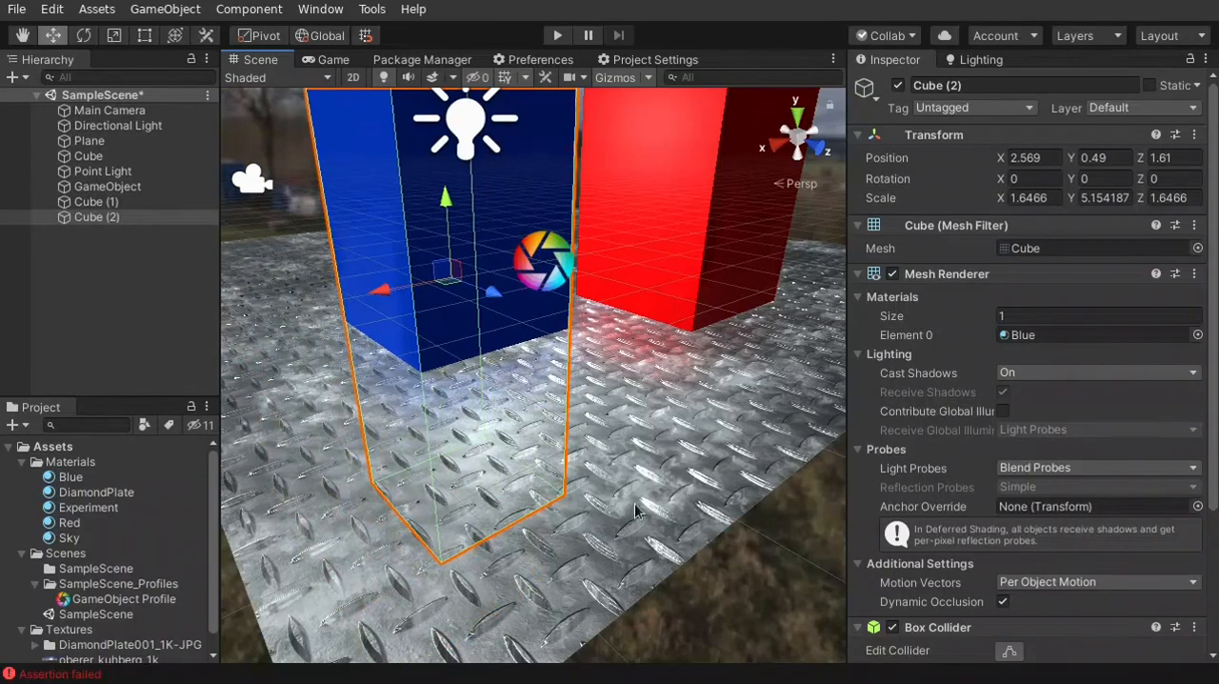
Create another material named Reflective in the Materials folder
key(w)
right_drag(636, 511, 622, 379)
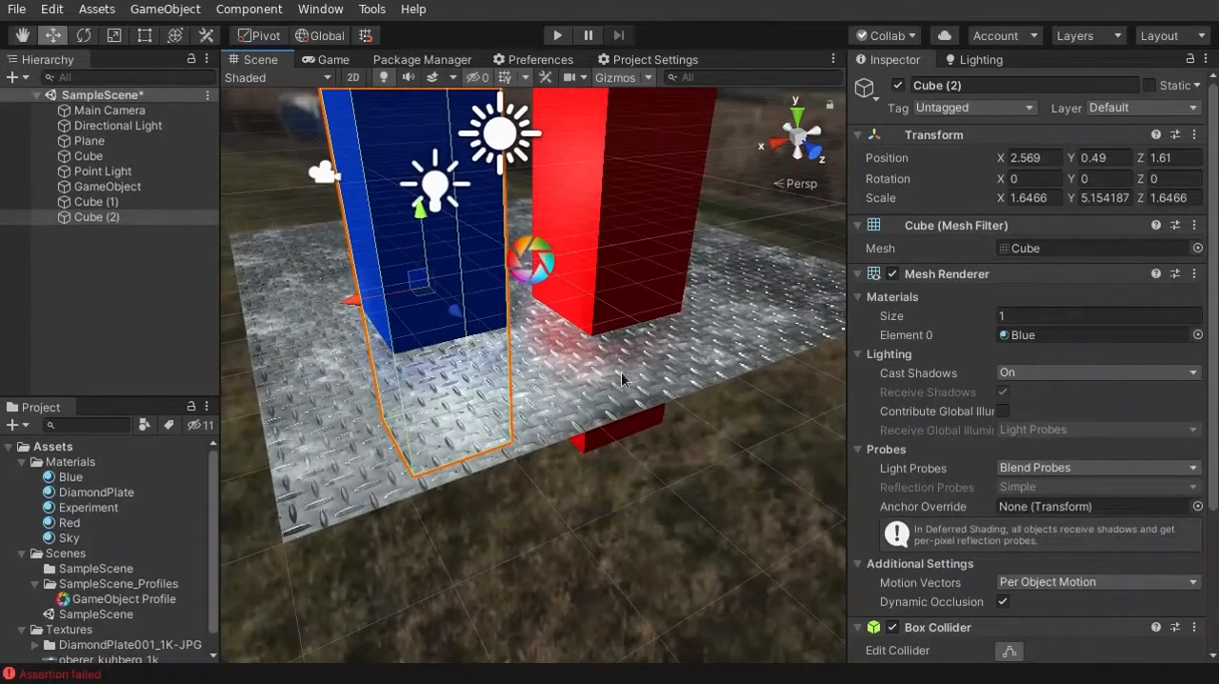
click(96, 464)
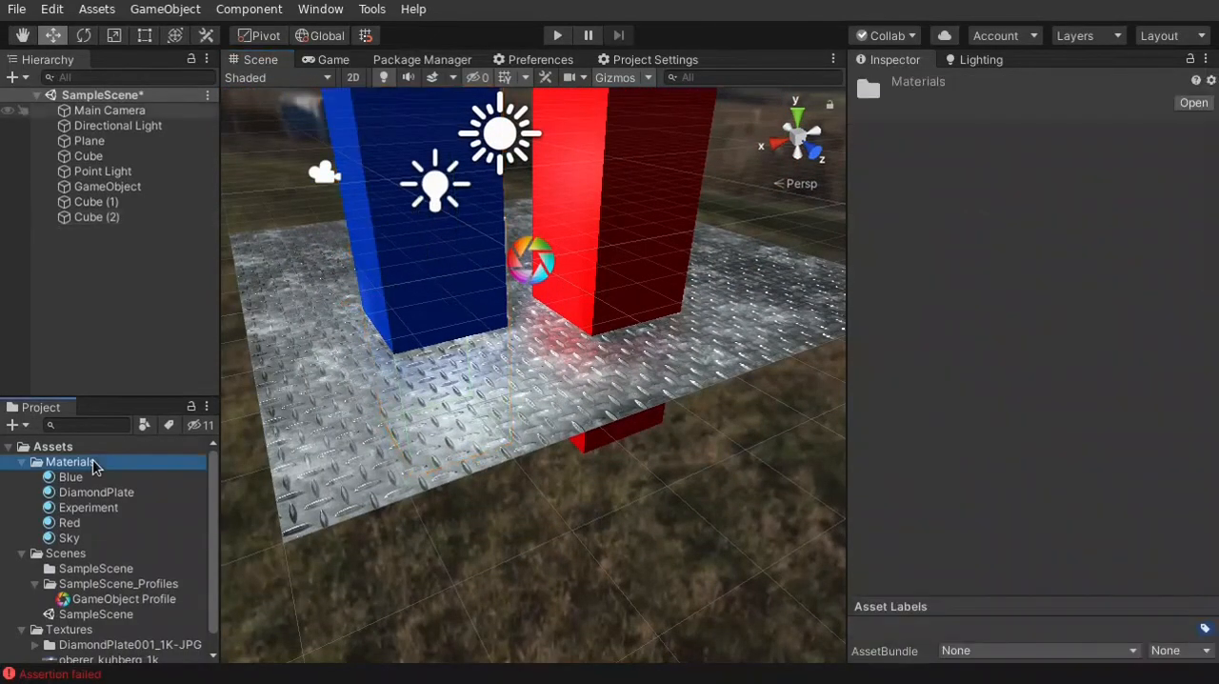
right_click(125, 460)
mouse_move(301, 12)
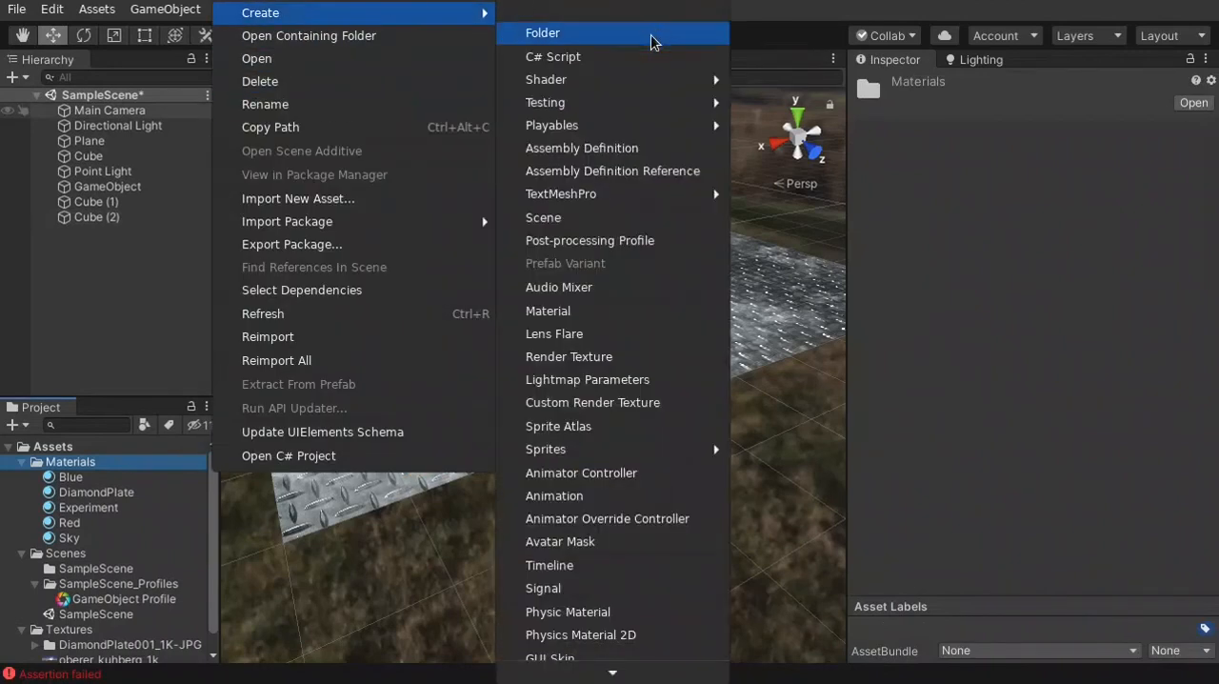
click(589, 312)
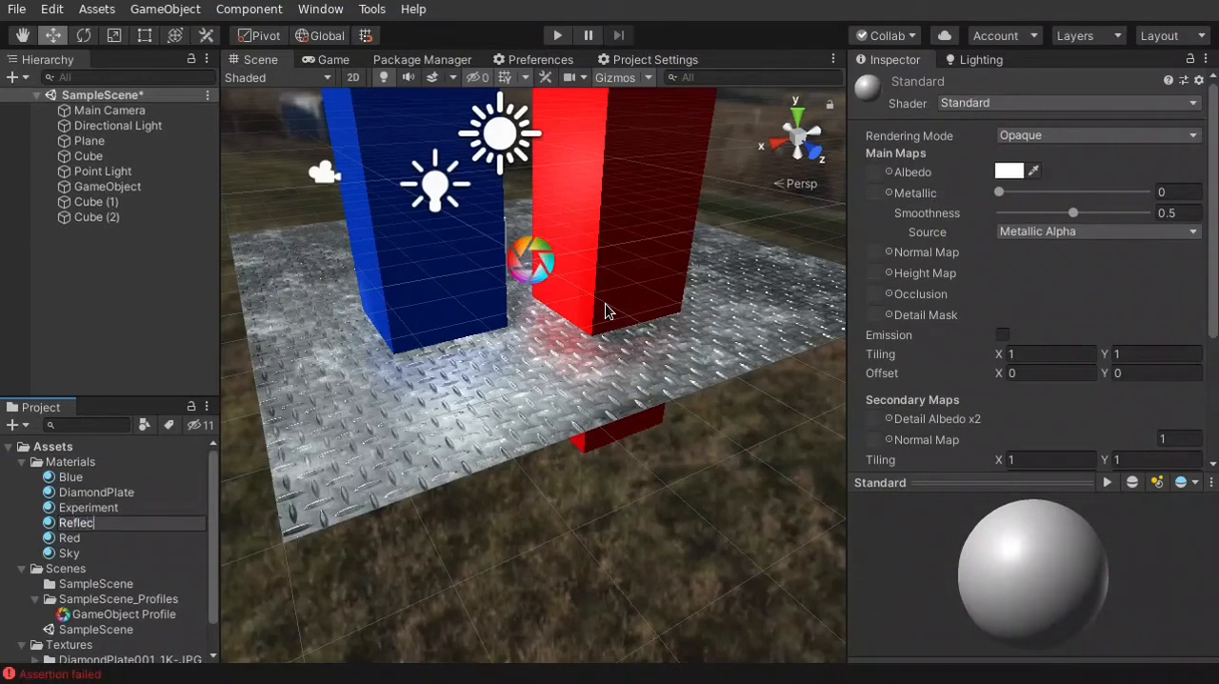
key(Return)
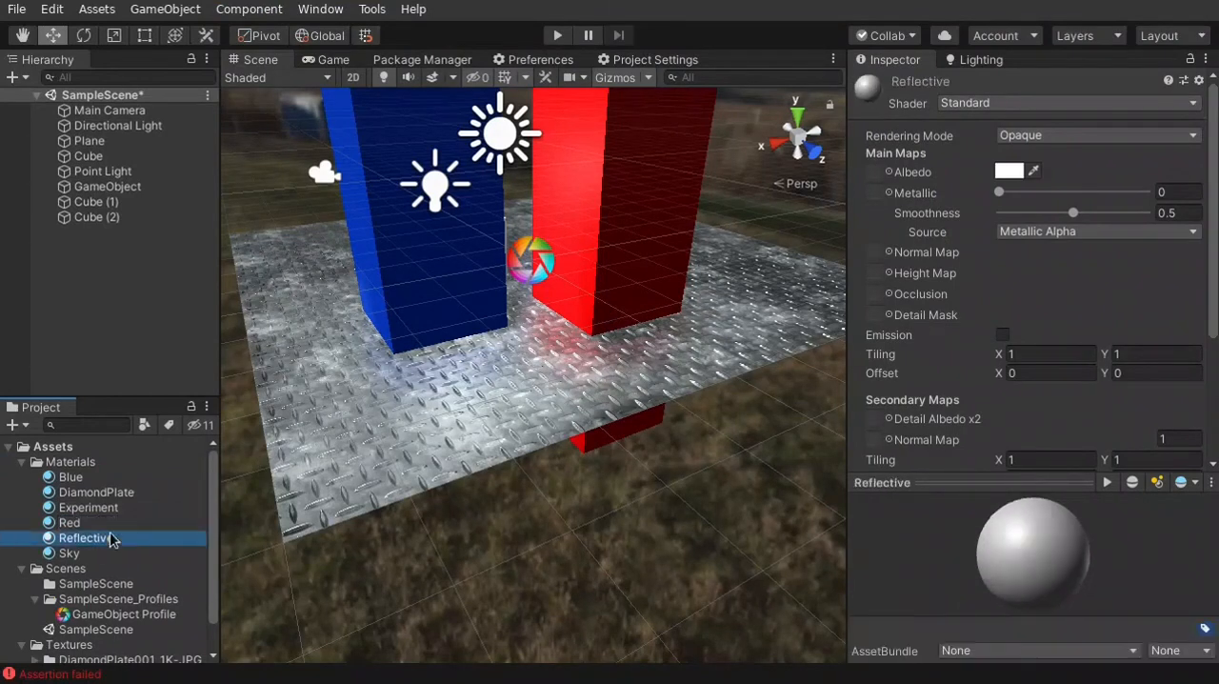
Apply the Reflective material to the plane and set its Metallic and Smoothness to 1
drag(245, 478, 433, 407)
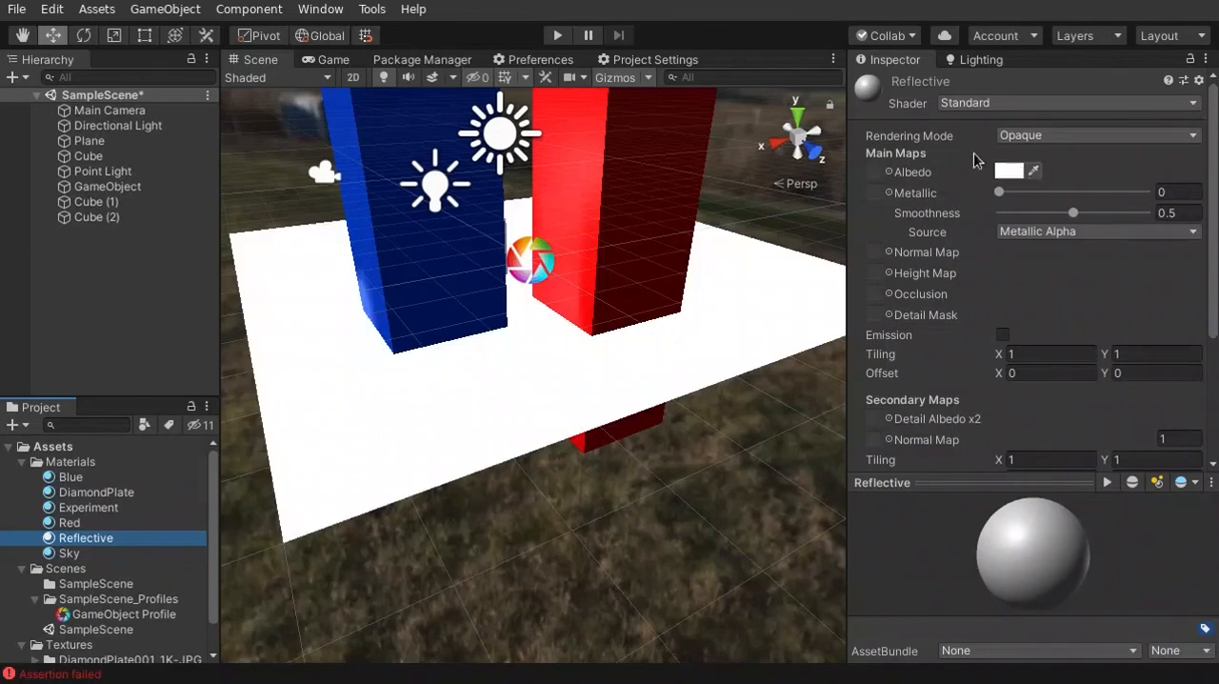
drag(999, 192, 1218, 200)
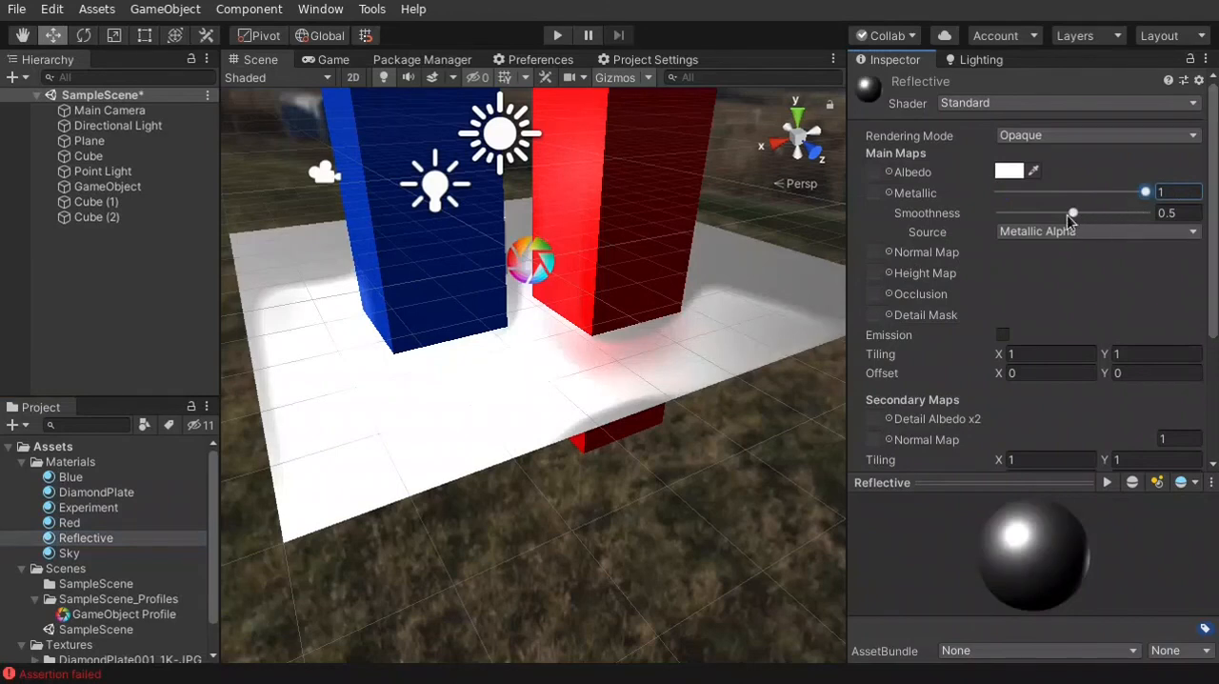
drag(1071, 215, 1181, 221)
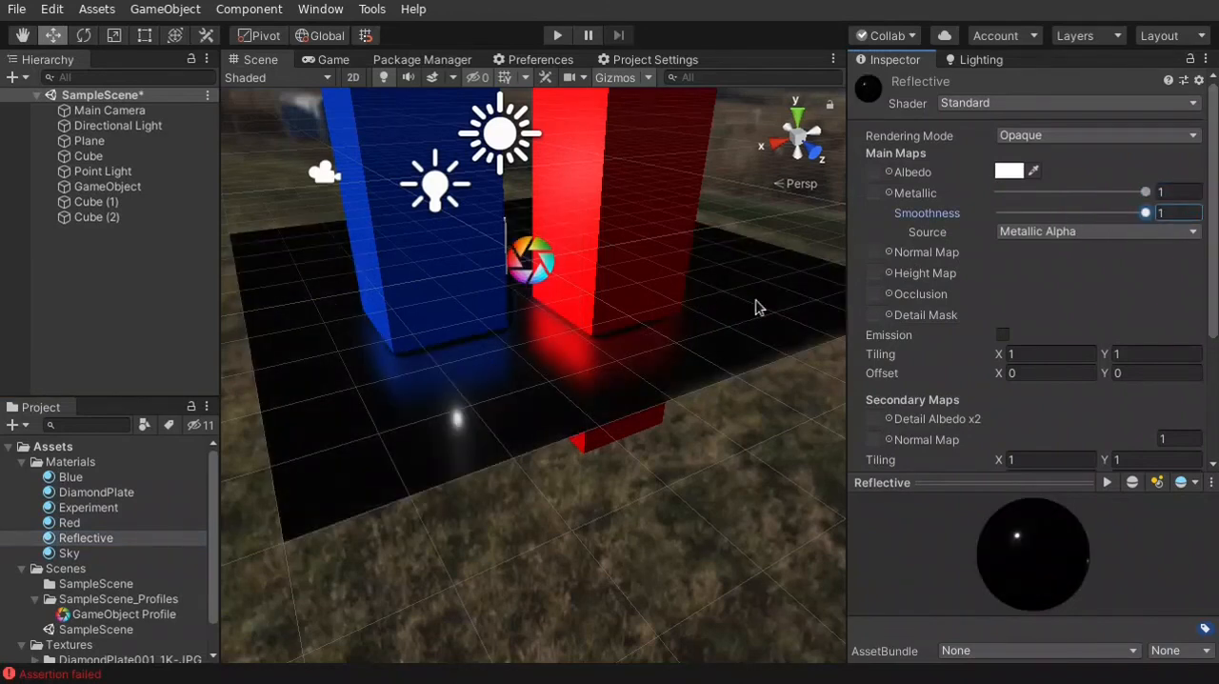
Examine the reflections of the blue and red blocks on the plane from several angles
alt+drag(621, 369, 665, 369)
key(d)
right_drag(665, 369, 660, 353)
key(w)
key(a)
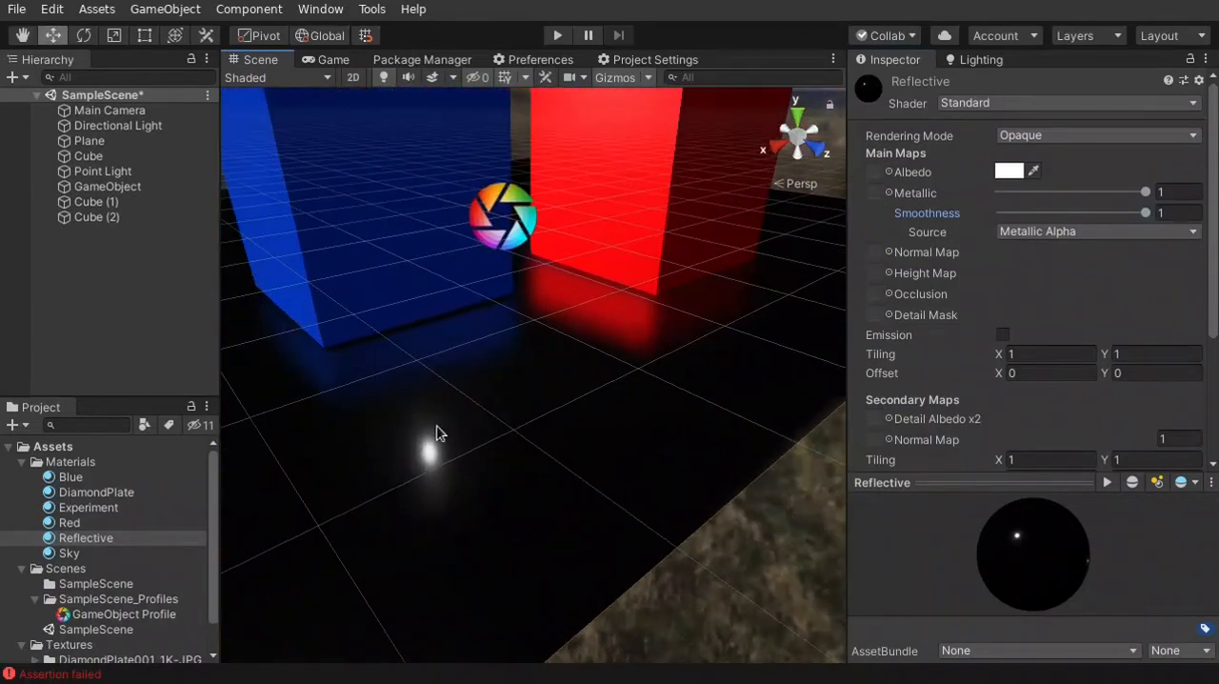
right_drag(456, 431, 441, 448)
alt+drag(587, 404, 569, 275)
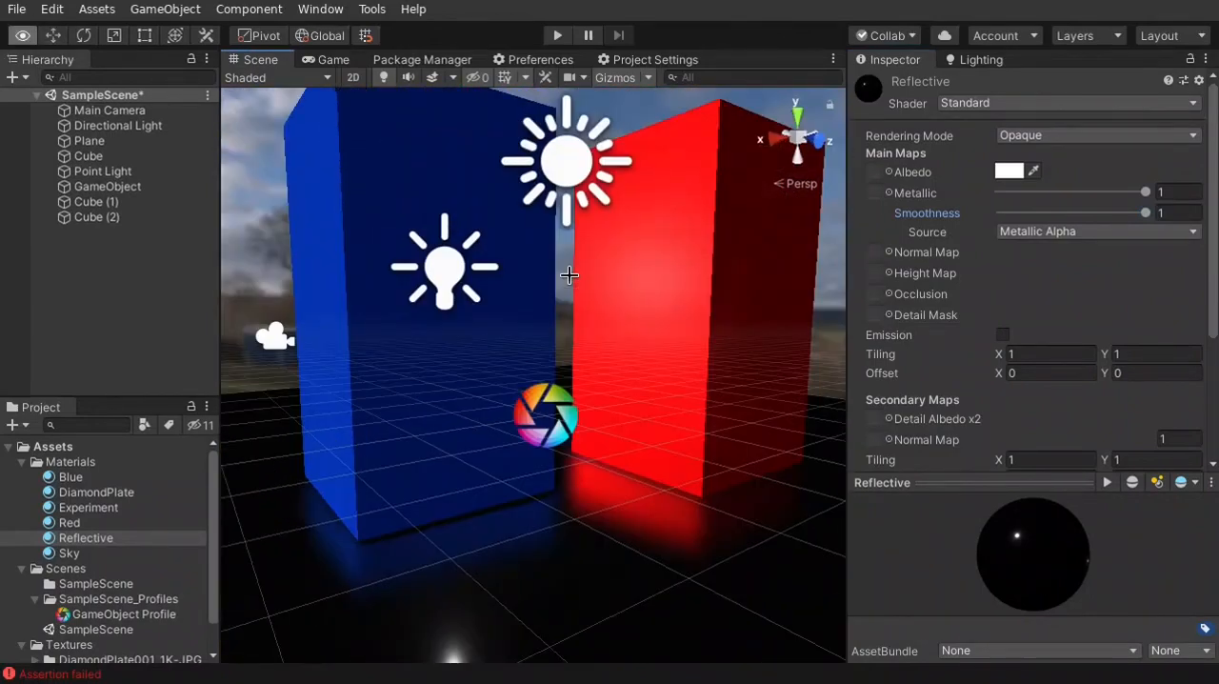
key(d)
right_drag(568, 275, 503, 274)
key(a)
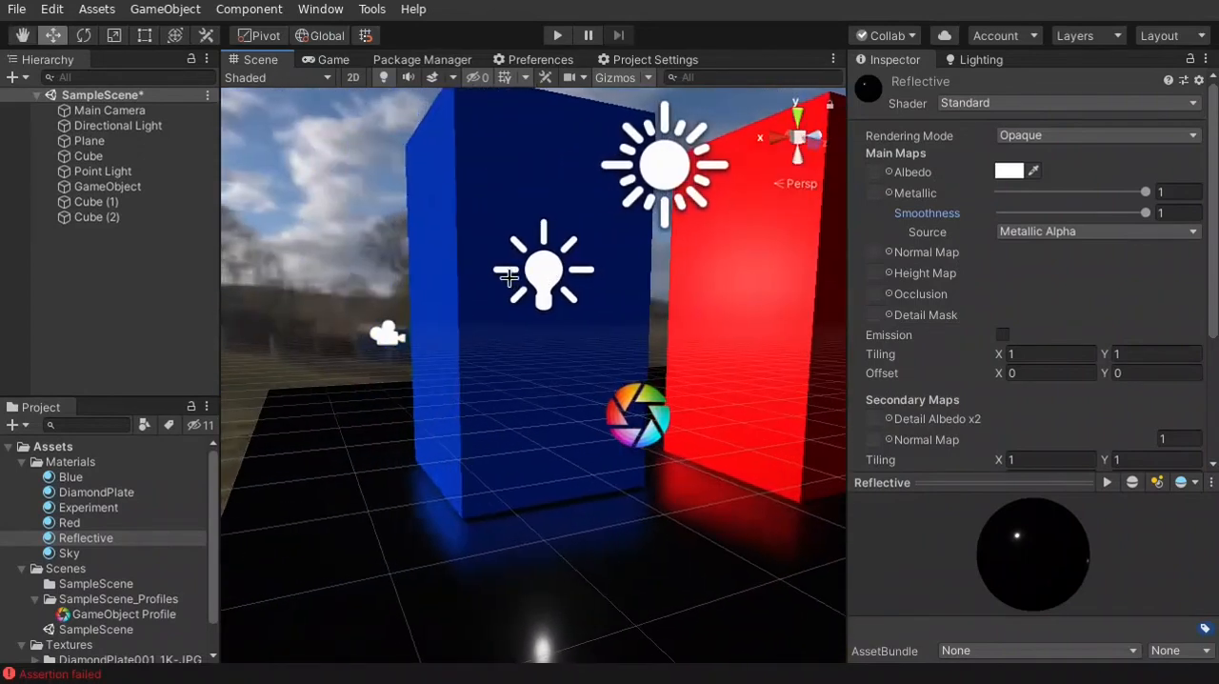
Move the Main Camera to the near side of the blocks, at about X 4.959, Y 1.336 and Z 4.896
click(389, 336)
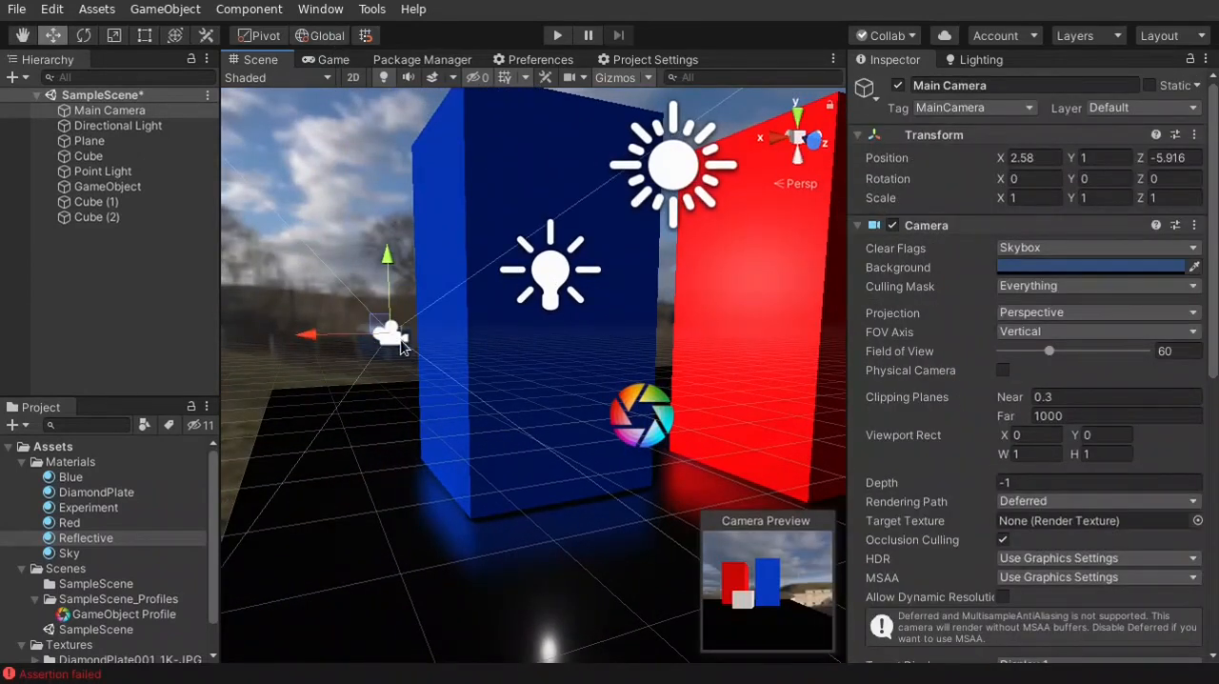
mouse_move(375, 320)
mouse_down()
mouse_move(414, 370)
mouse_move(379, 332)
mouse_up()
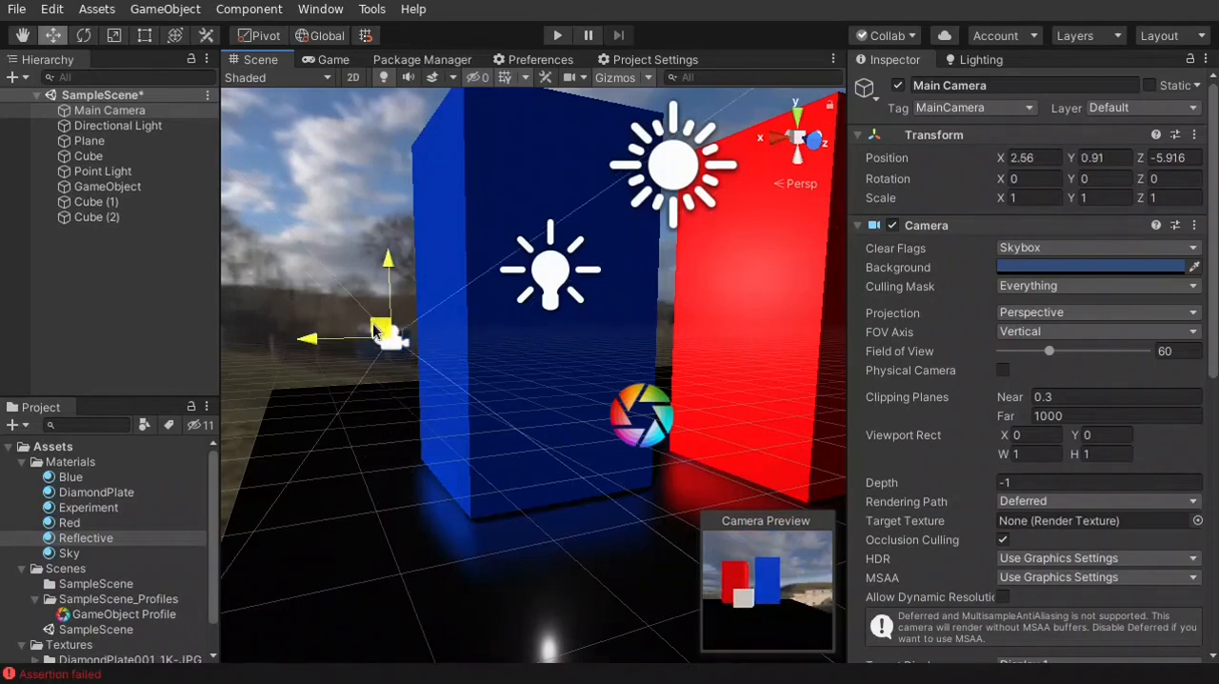
key(a)
right_drag(378, 414, 527, 426)
drag(557, 316, 1006, 459)
key(d)
mouse_move(555, 368)
right_down()
mouse_move(629, 381)
mouse_move(562, 381)
right_up()
drag(359, 301, 560, 396)
drag(673, 289, 659, 232)
drag(643, 277, 557, 319)
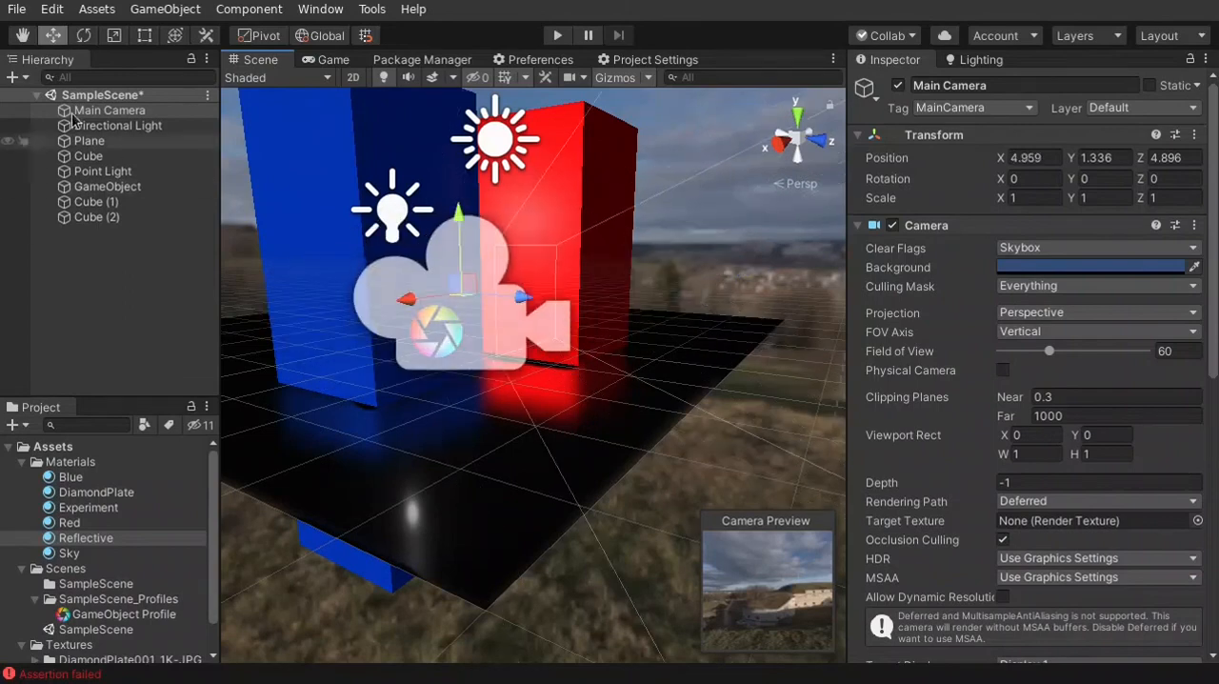
Rotate the Main Camera to about -129.4 degrees on Y to face the blocks, and lower it to about Y 0.963
click(175, 38)
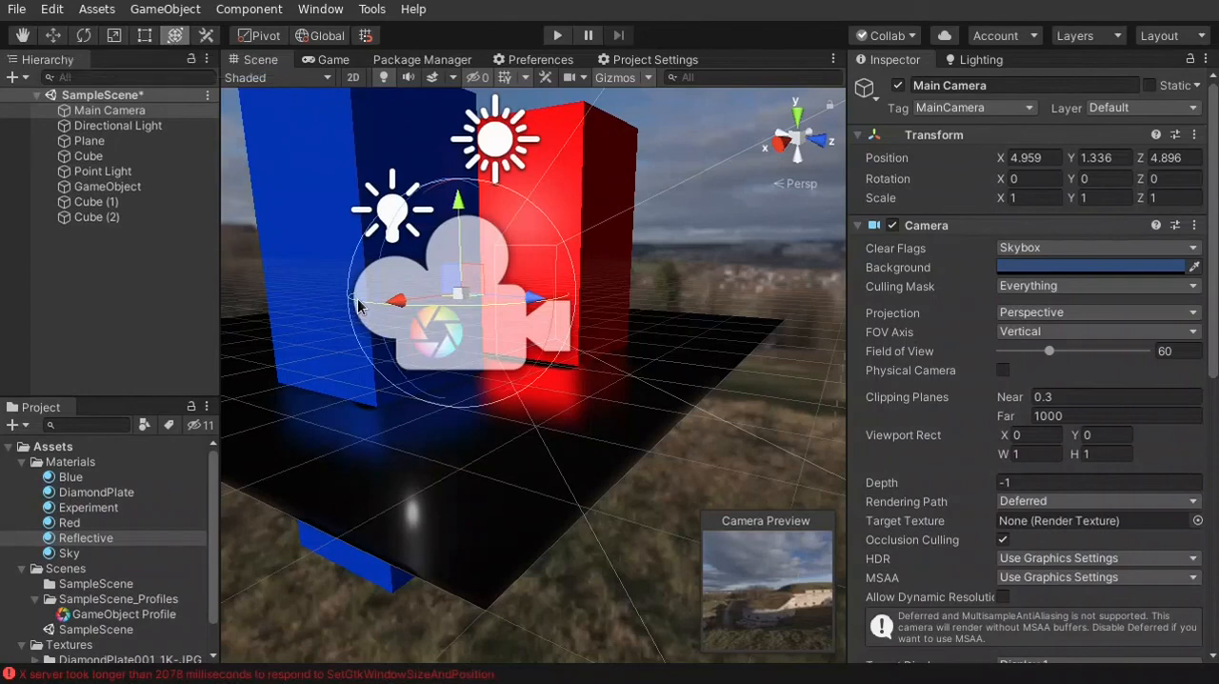
drag(355, 301, 512, 308)
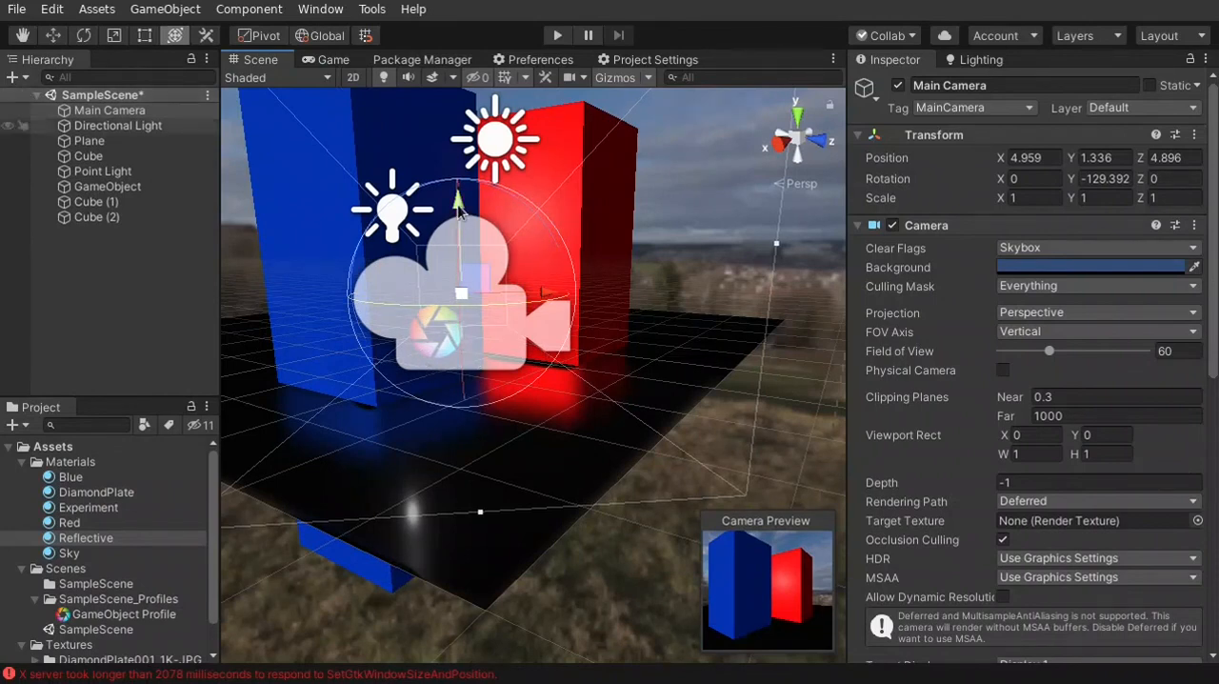
drag(467, 231, 466, 325)
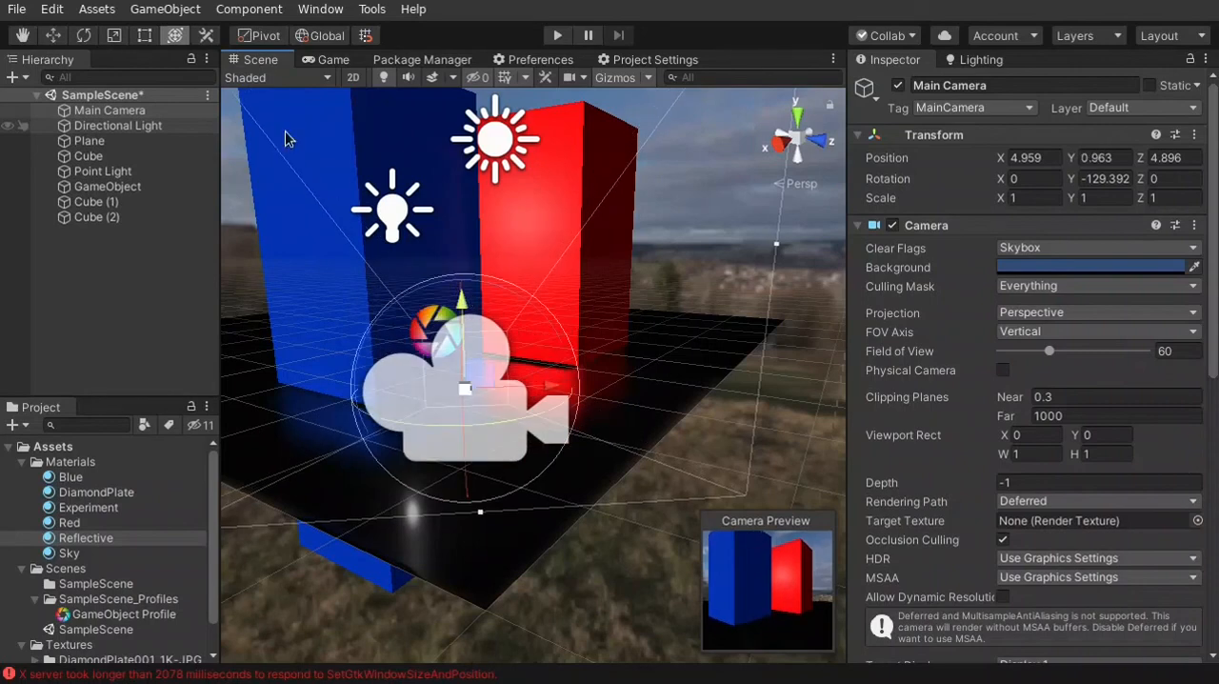
Show the scene in the Game view and hide the statistics overlay
click(315, 61)
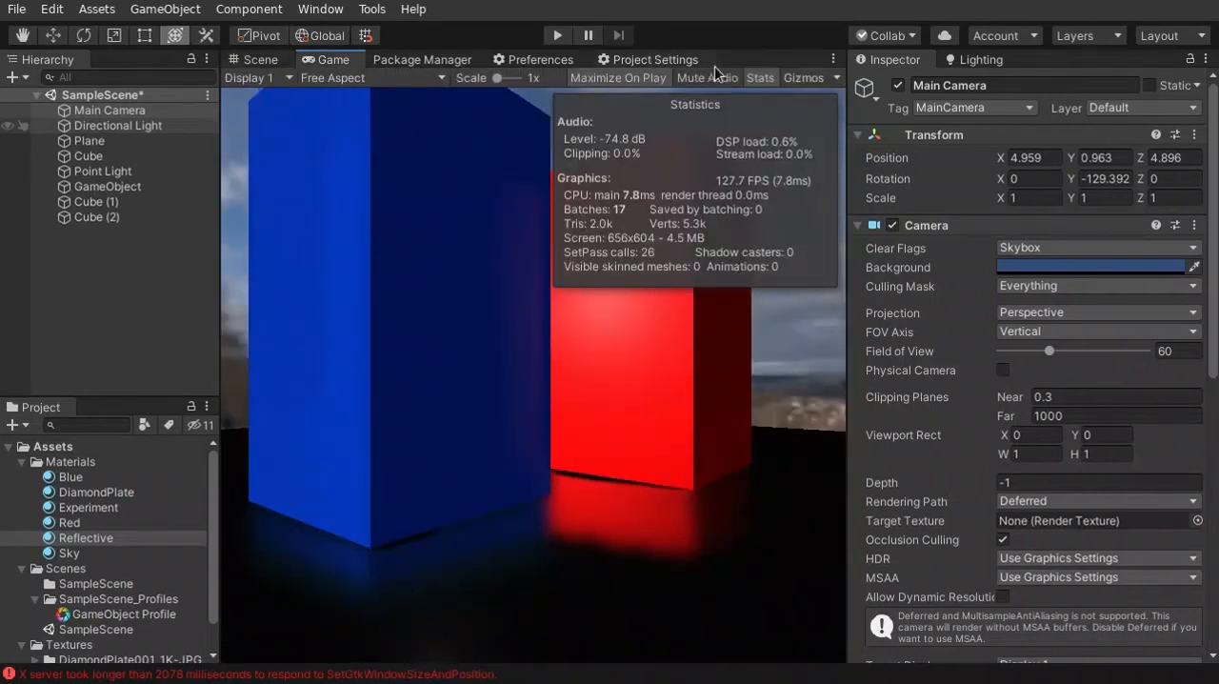
click(760, 79)
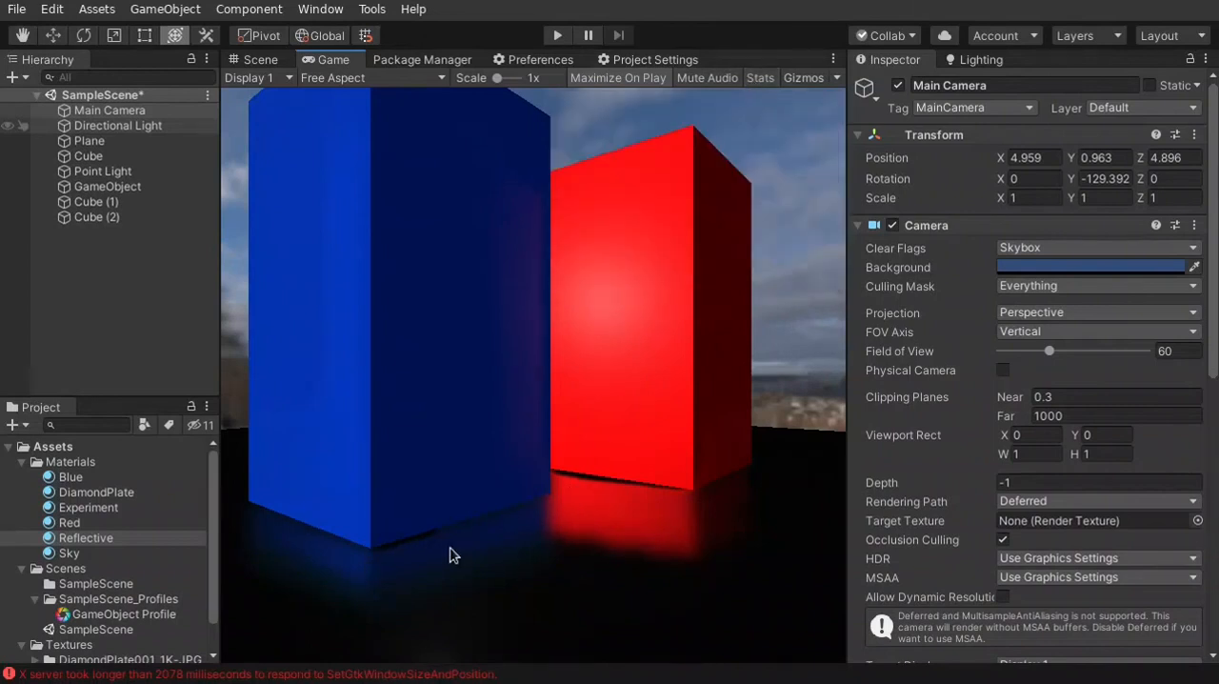